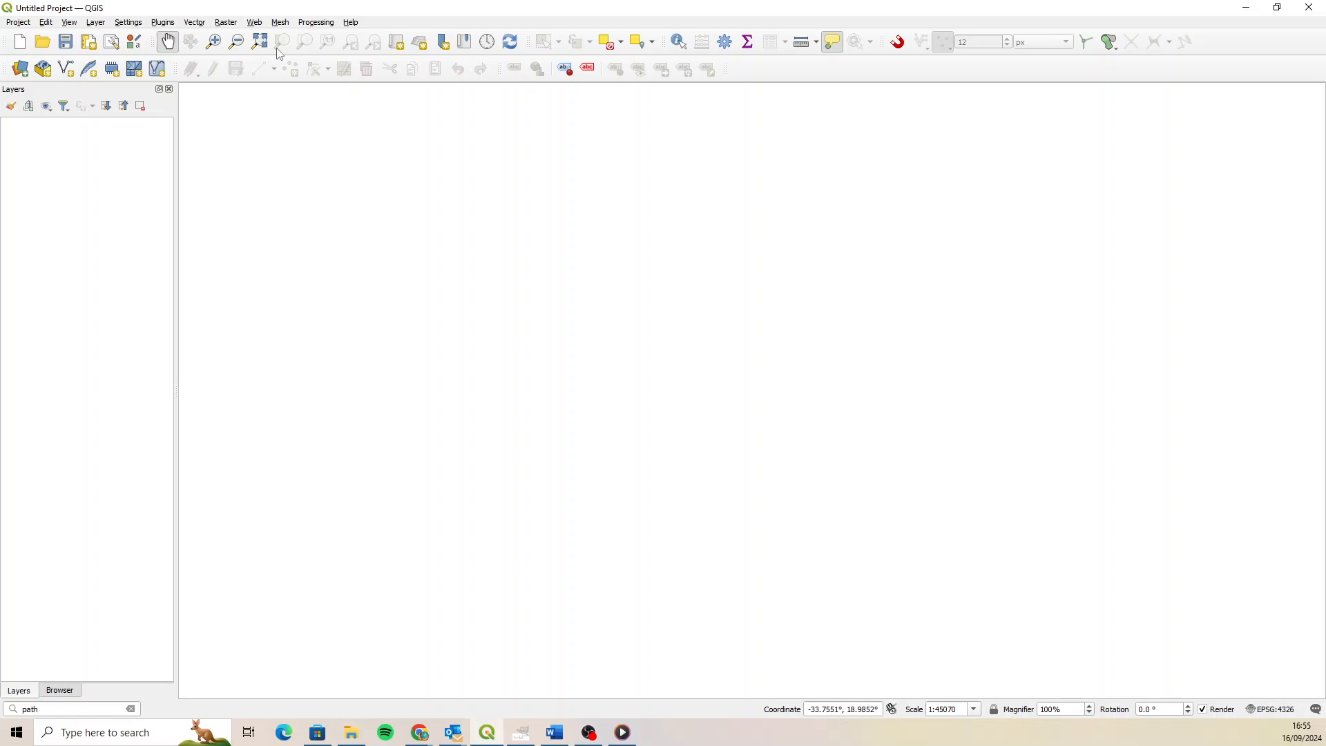
Add the OSM Standard basemap from QuickMapServices to the project.
{"action": "left_click", "coordinate": [255, 23]}
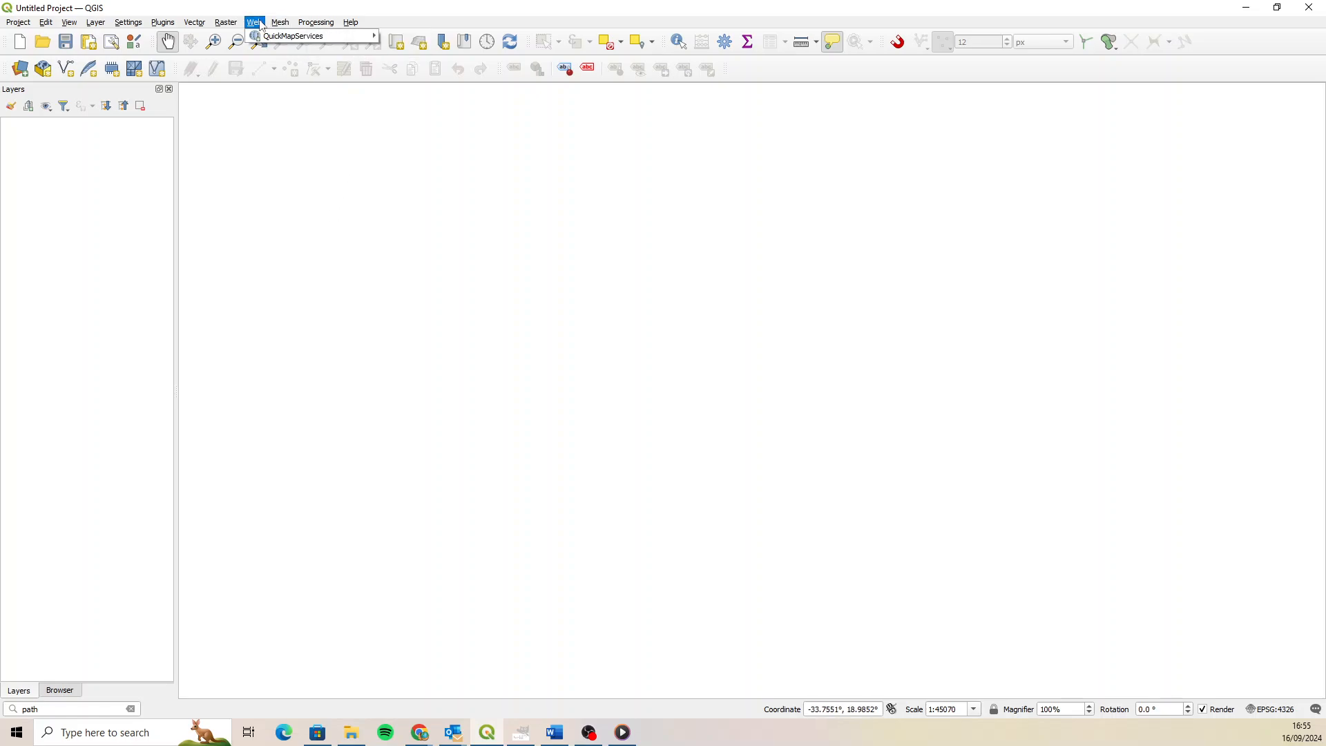
{"action": "mouse_move", "coordinate": [297, 36]}
{"action": "mouse_move", "coordinate": [443, 255]}
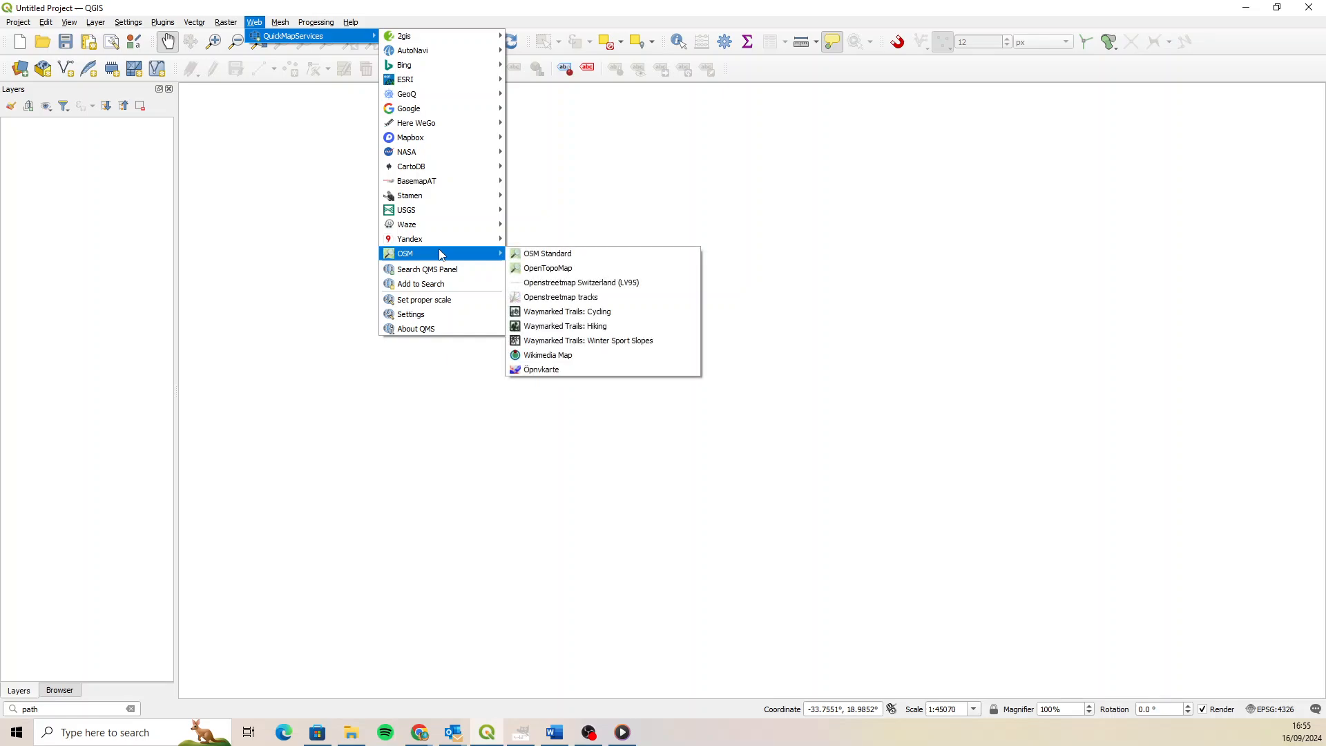
{"action": "left_click", "coordinate": [580, 255]}
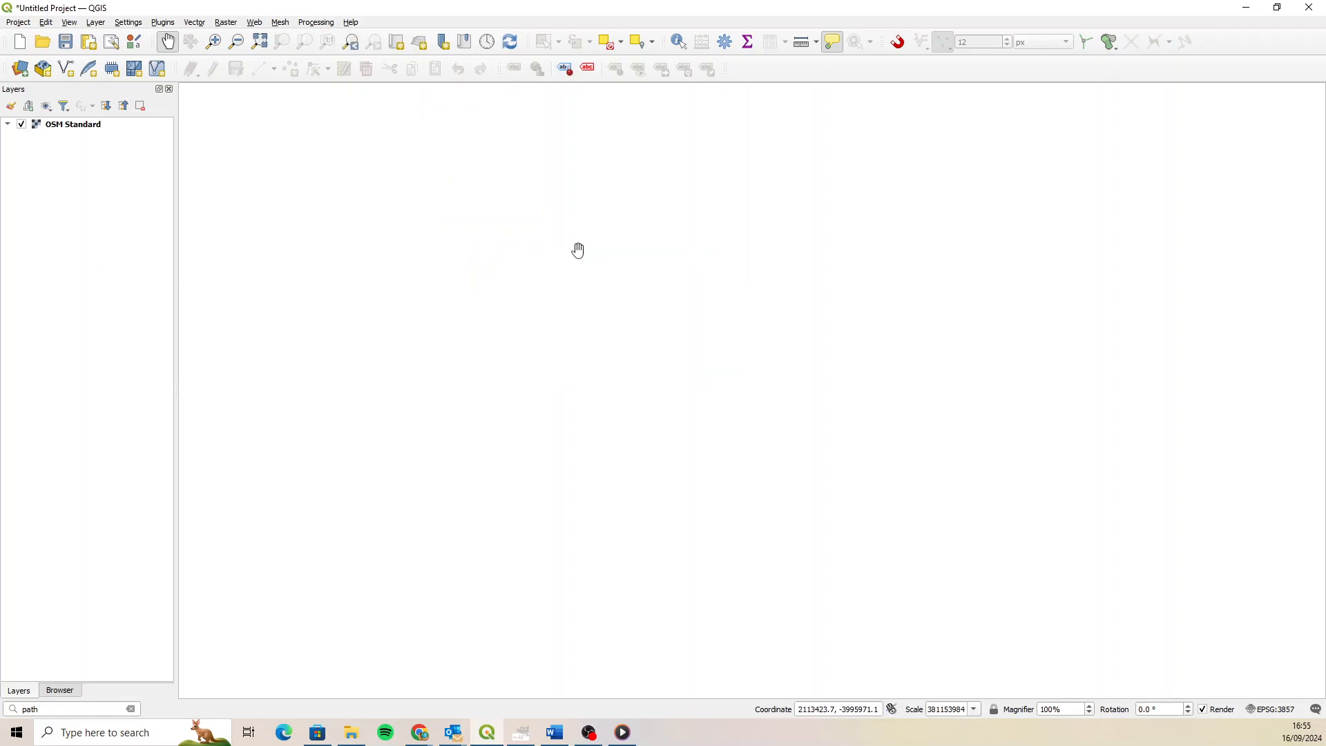
Add the Google Satellite basemap from QuickMapServices and switch off its visibility.
{"action": "left_click", "coordinate": [255, 22]}
{"action": "mouse_move", "coordinate": [268, 39]}
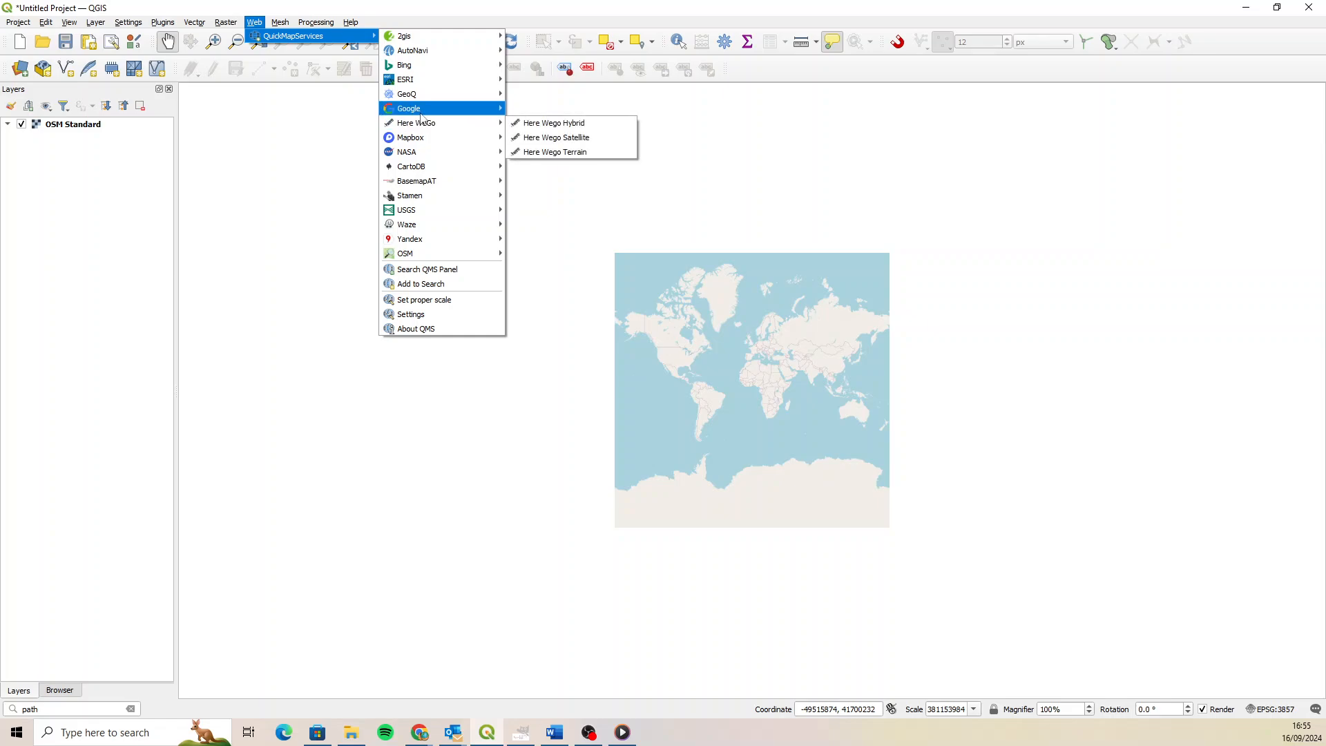
{"action": "mouse_move", "coordinate": [449, 109]}
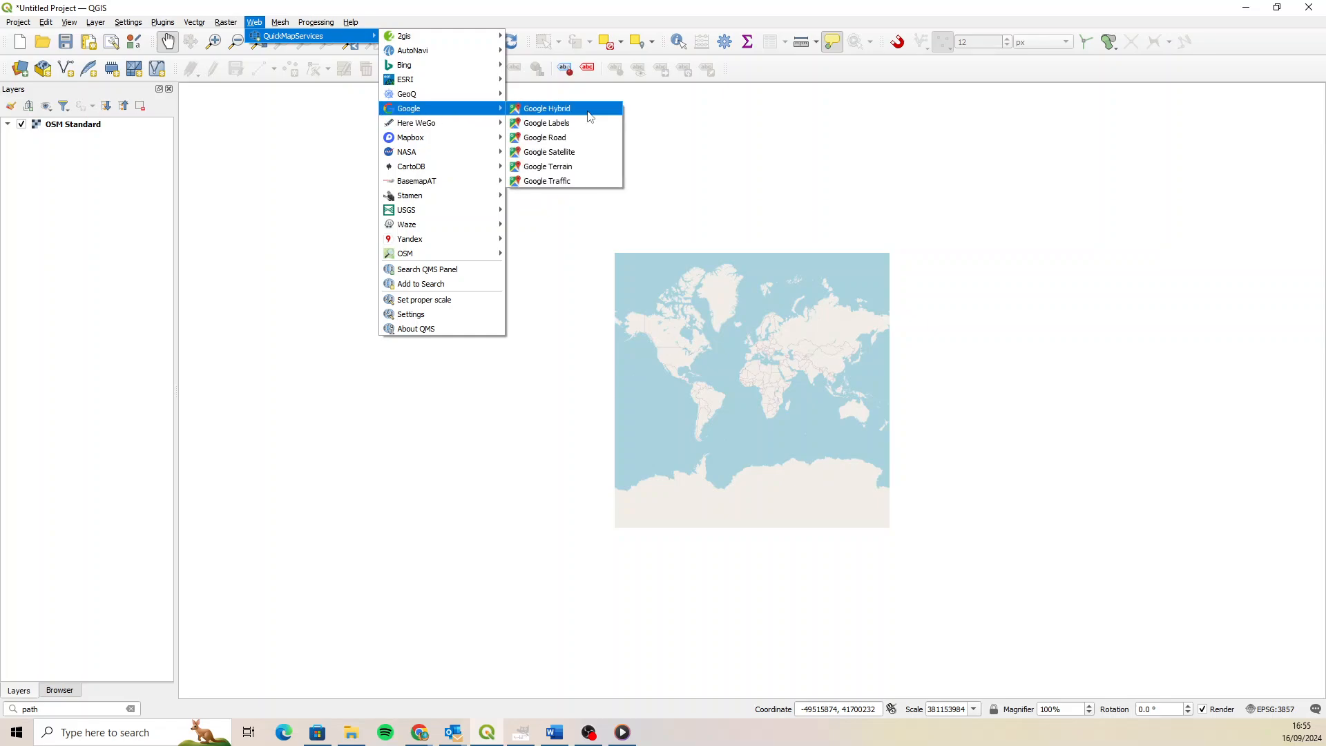
{"action": "left_click", "coordinate": [592, 152]}
{"action": "left_click", "coordinate": [22, 137]}
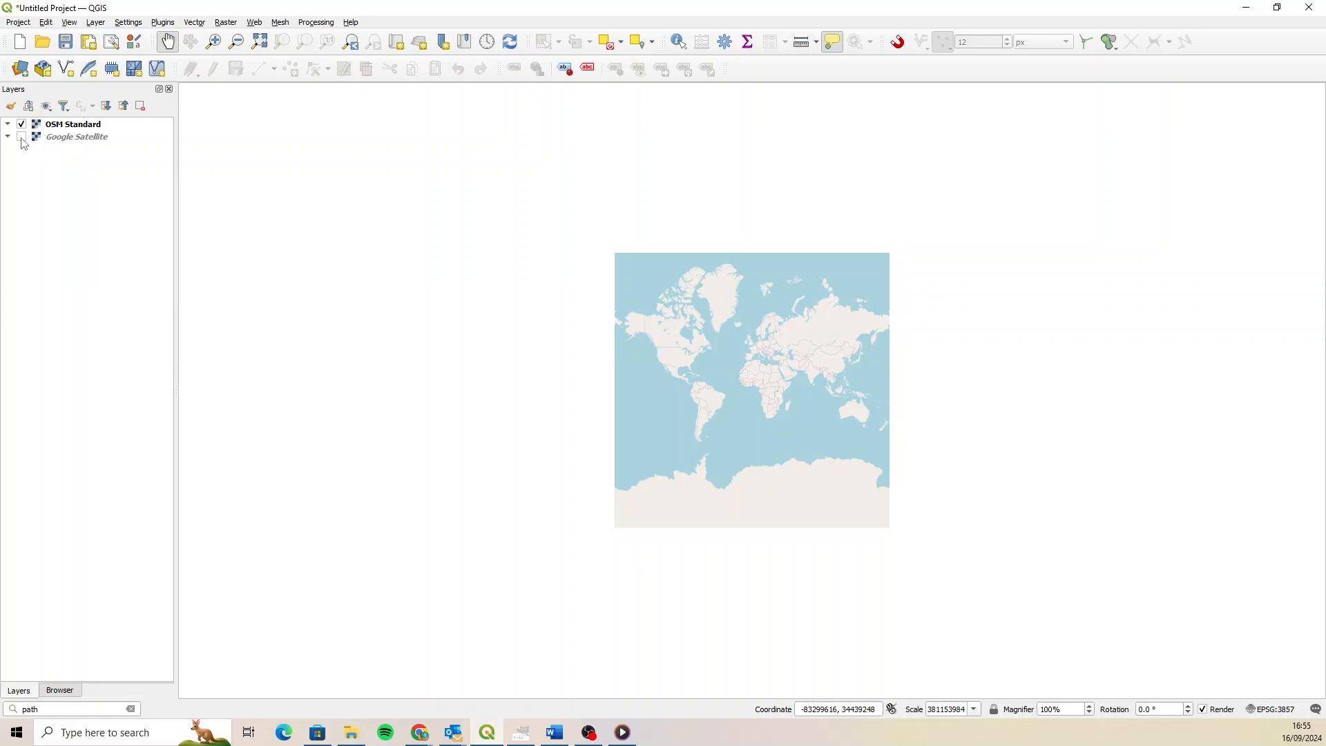
Locate the Kariega Private Game Reserve on the OSM Standard map, southwest of Makhanda near the South African coast.
{"action": "left_click", "coordinate": [98, 125]}
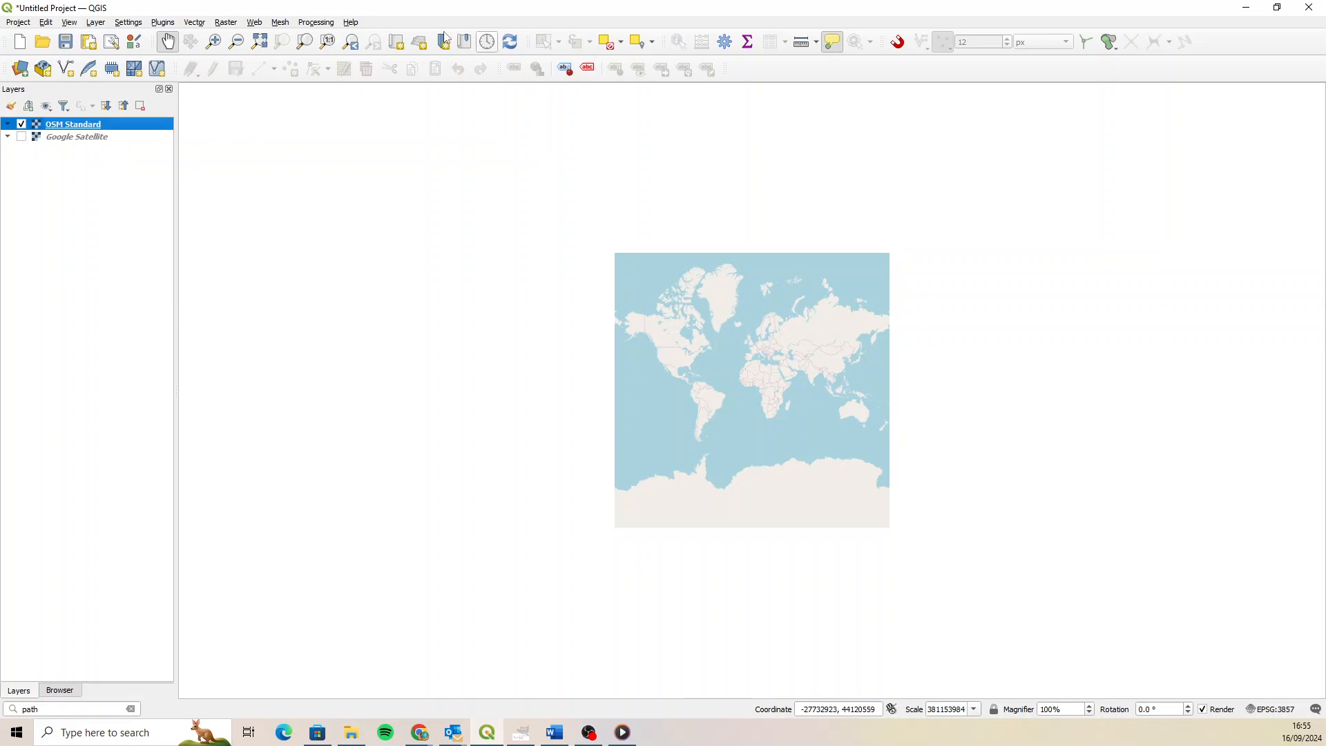
{"action": "left_click", "coordinate": [215, 41]}
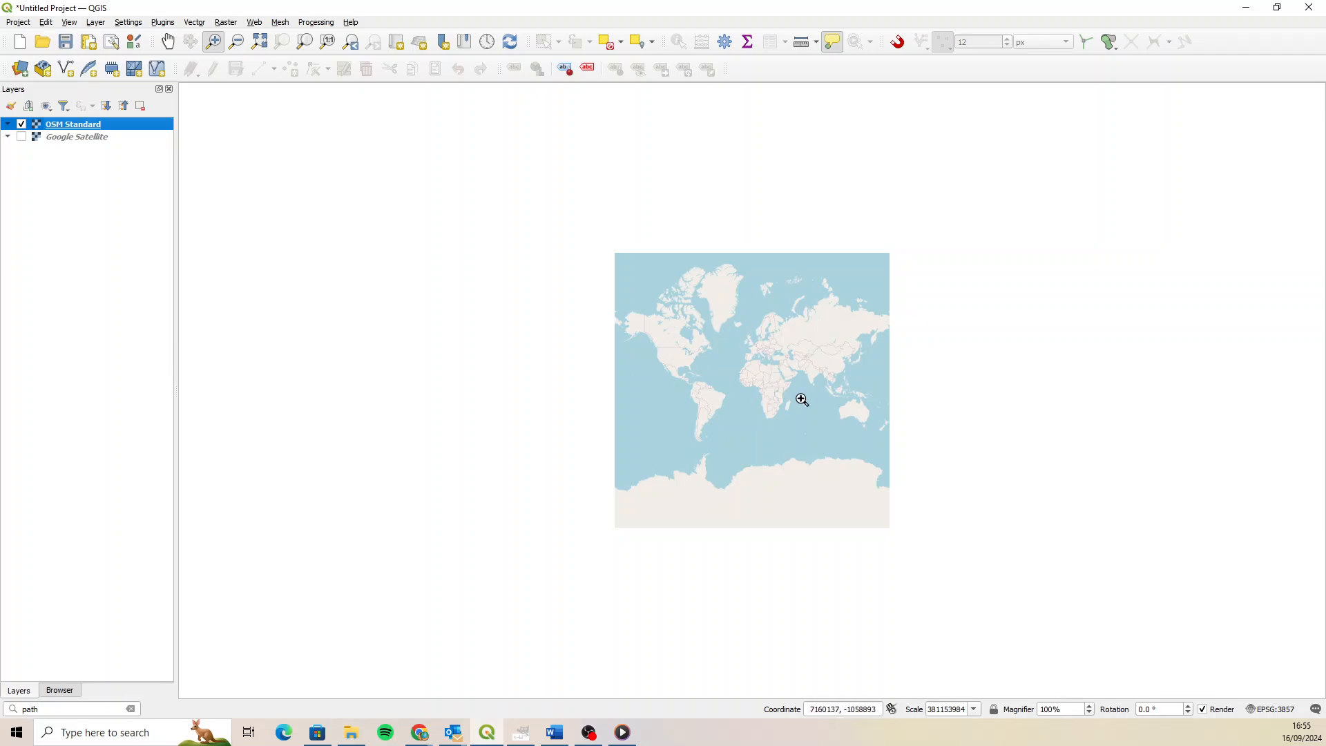
{"action": "left_click_drag", "start_coordinate": [798, 394], "coordinate": [624, 468]}
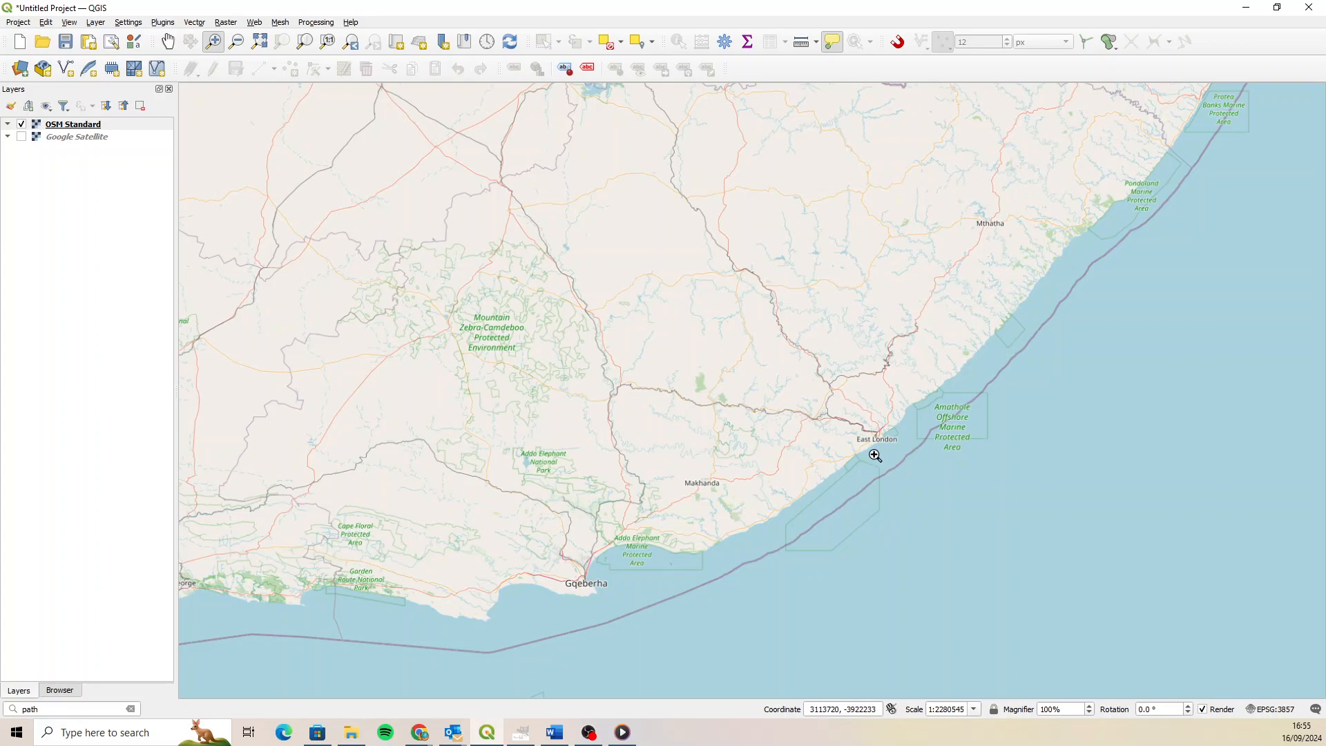
{"action": "left_click_drag", "start_coordinate": [839, 423], "coordinate": [717, 535]}
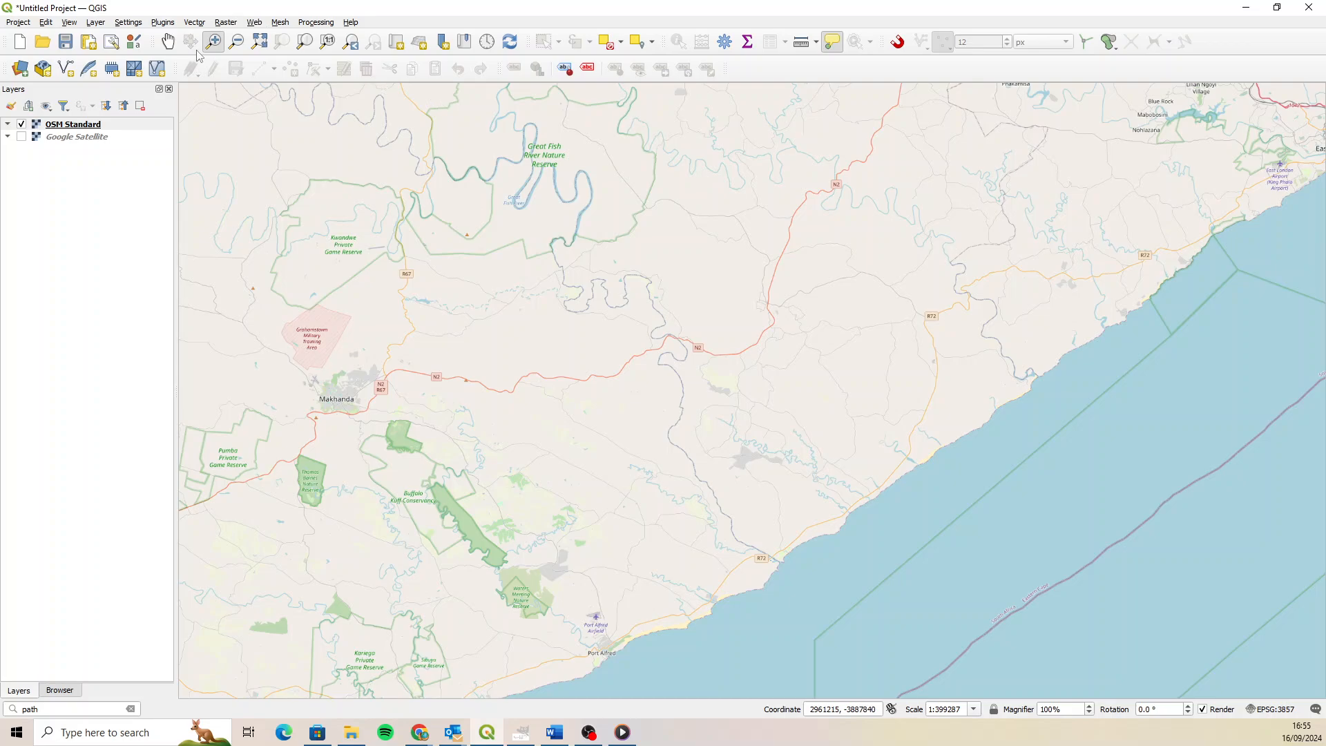
{"action": "left_click", "coordinate": [168, 42]}
{"action": "left_click_drag", "start_coordinate": [499, 487], "coordinate": [777, 238]}
{"action": "left_click", "coordinate": [213, 41]}
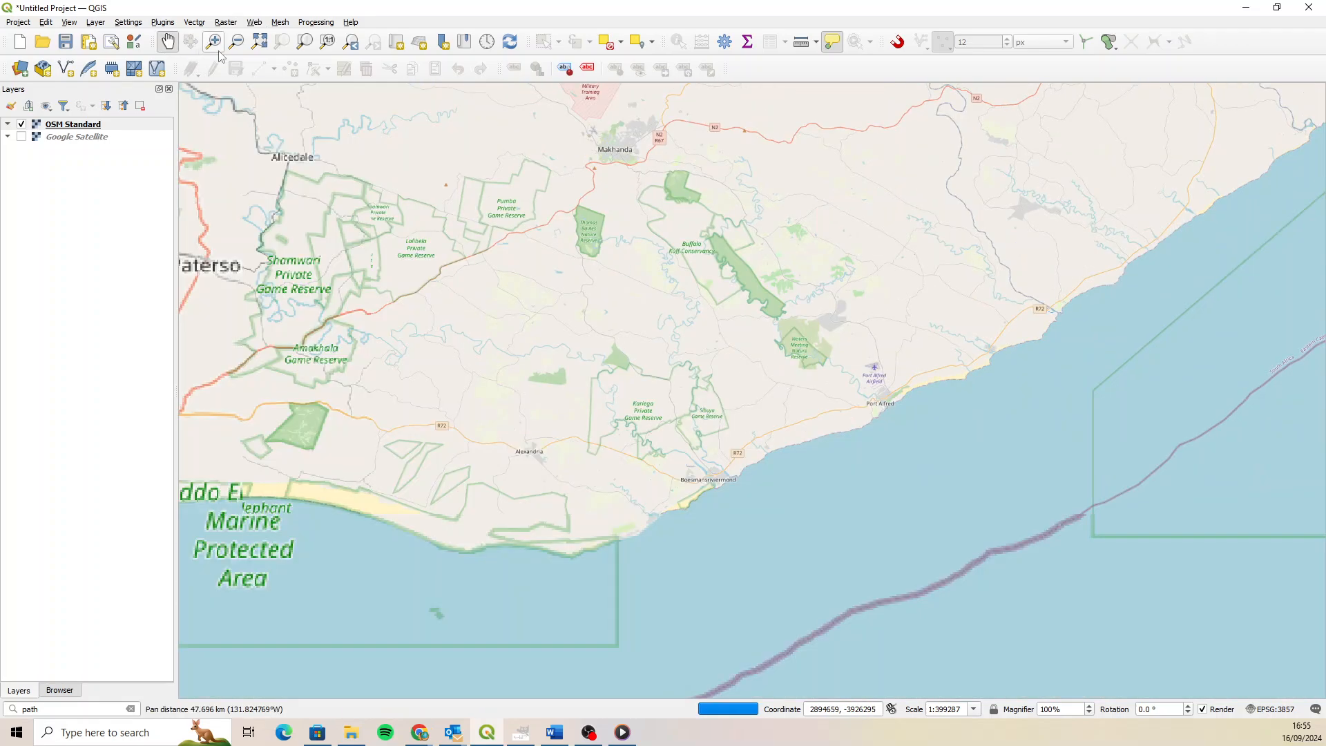
{"action": "left_click_drag", "start_coordinate": [560, 337], "coordinate": [753, 502]}
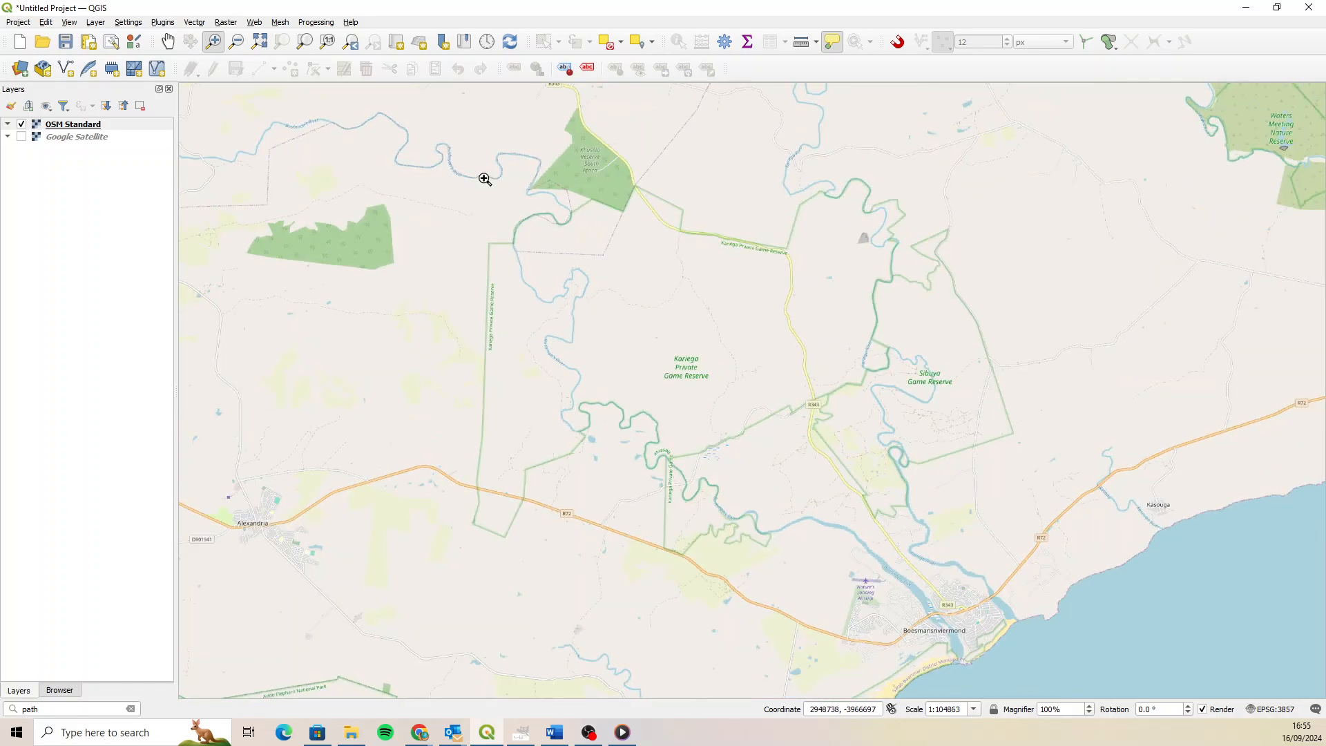
{"action": "left_click_drag", "start_coordinate": [460, 137], "coordinate": [1027, 592]}
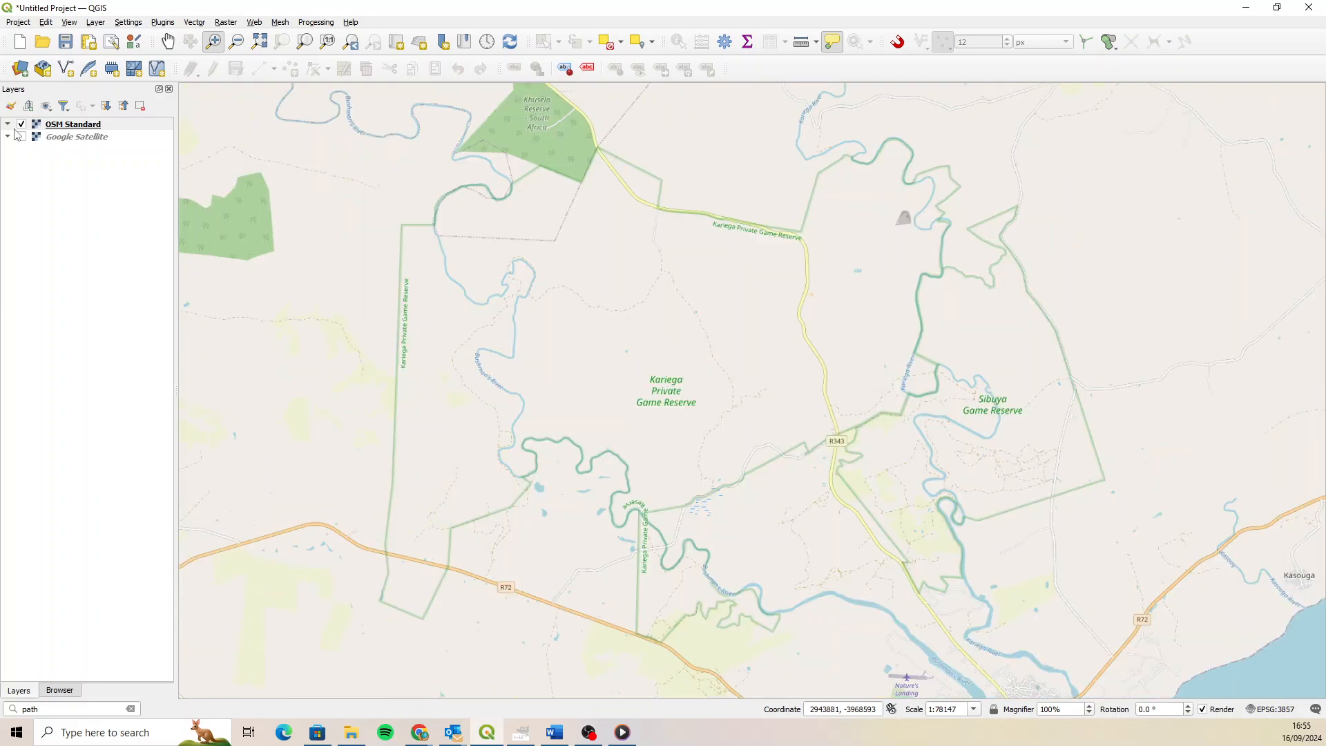
Hide OSM Standard, show Google Satellite, and frame the open grassland clearing in the middle of the Kariega reserve.
{"action": "left_click", "coordinate": [22, 124]}
{"action": "left_click", "coordinate": [21, 137]}
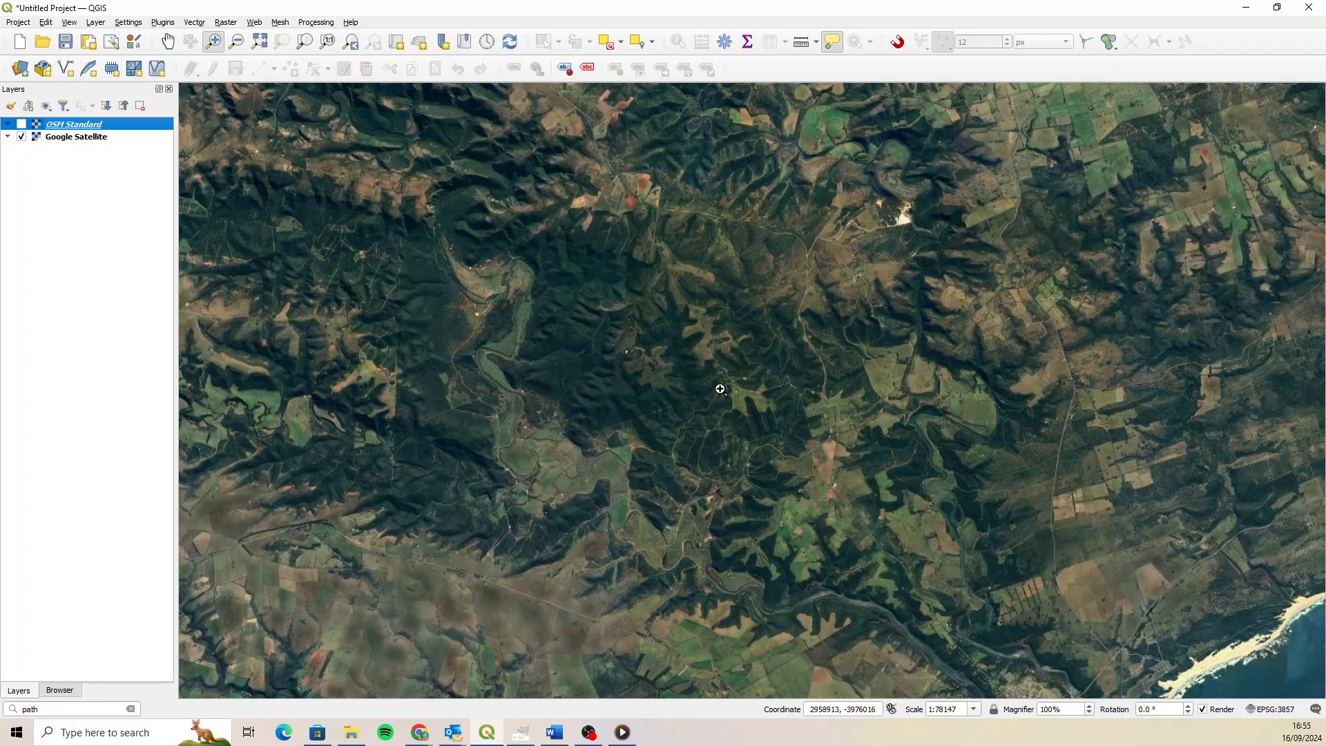
{"action": "left_click_drag", "start_coordinate": [720, 366], "coordinate": [786, 434]}
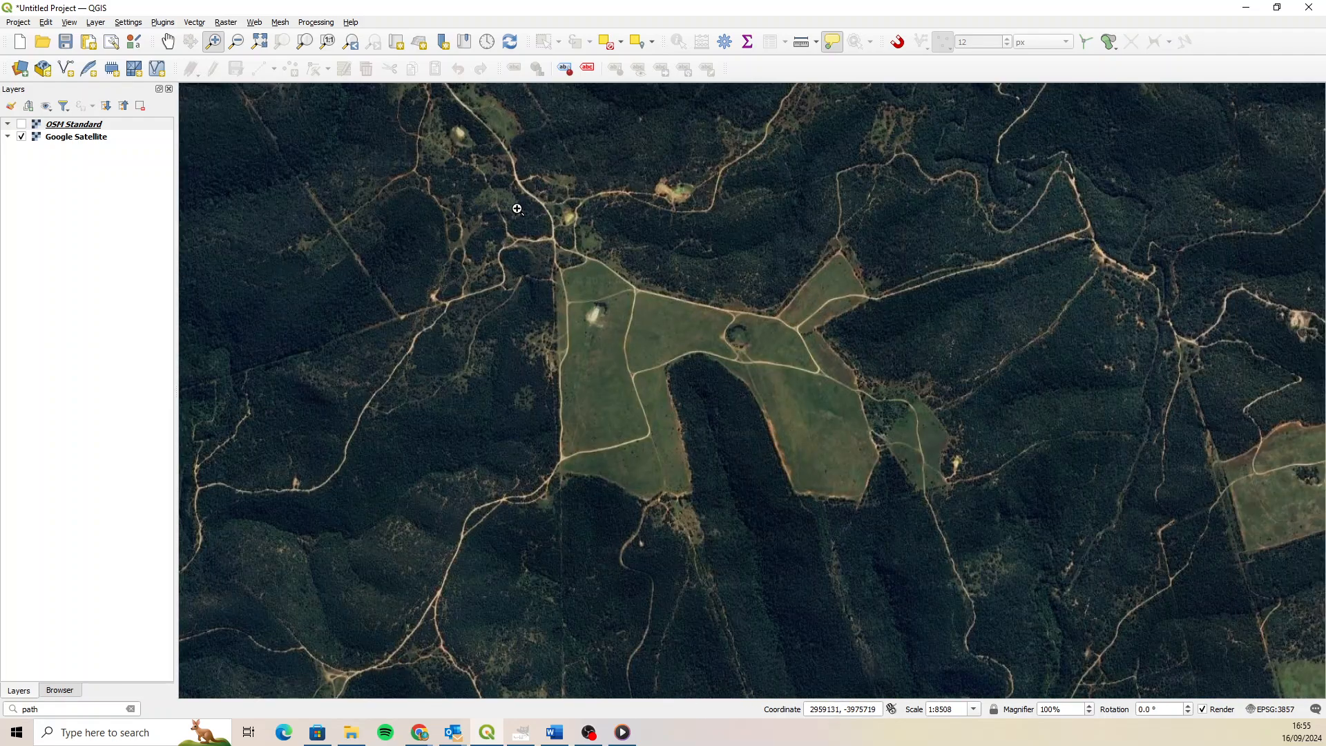
{"action": "left_click_drag", "start_coordinate": [518, 208], "coordinate": [935, 562]}
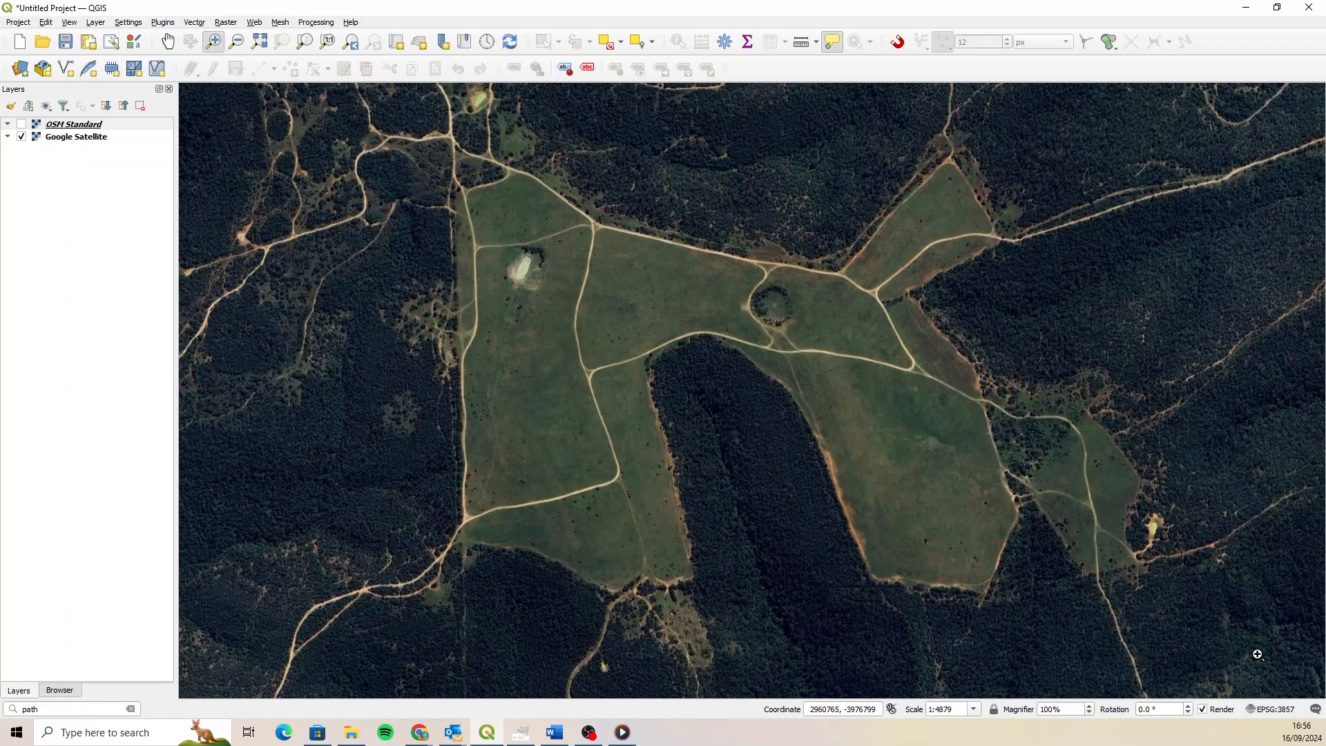
Filter the coordinate reference systems for UTM and set the project CRS to WGS 84 / UTM zone 35S (EPSG:32735).
{"action": "left_click", "coordinate": [1275, 710]}
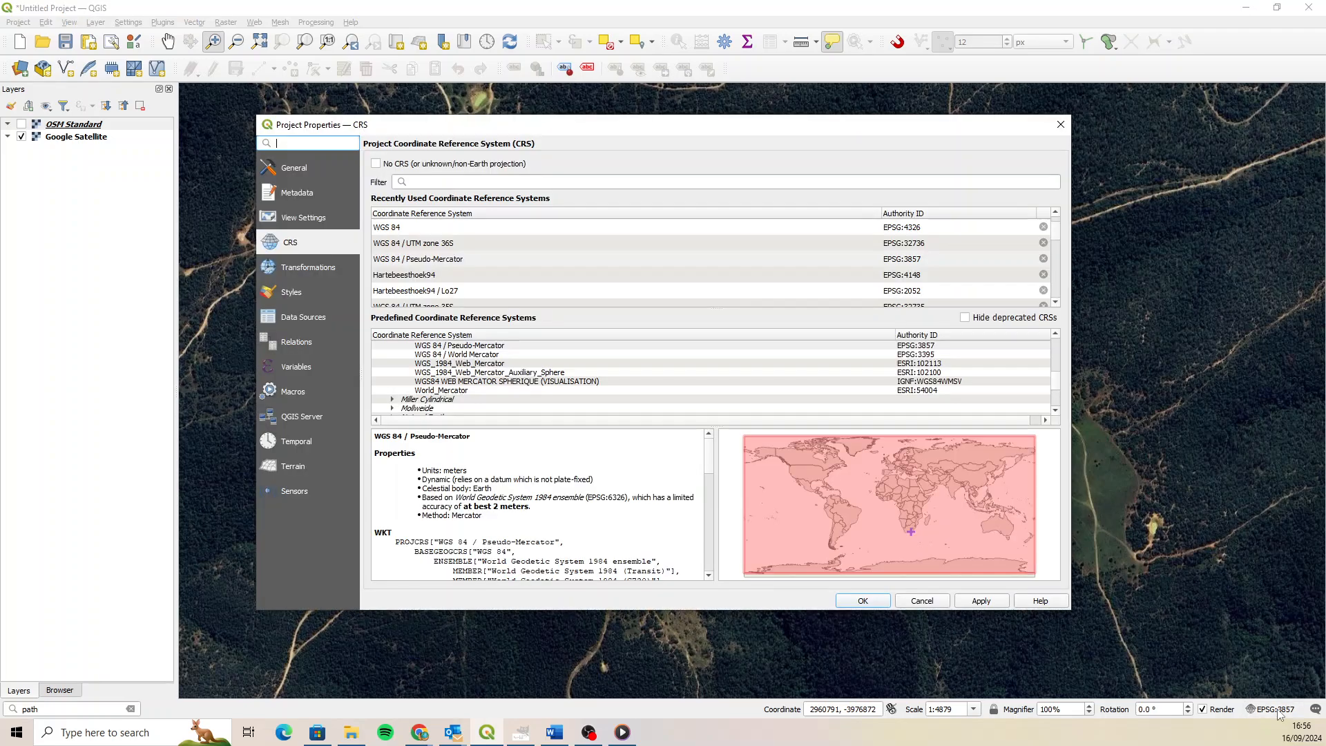
{"action": "left_click", "coordinate": [445, 177]}
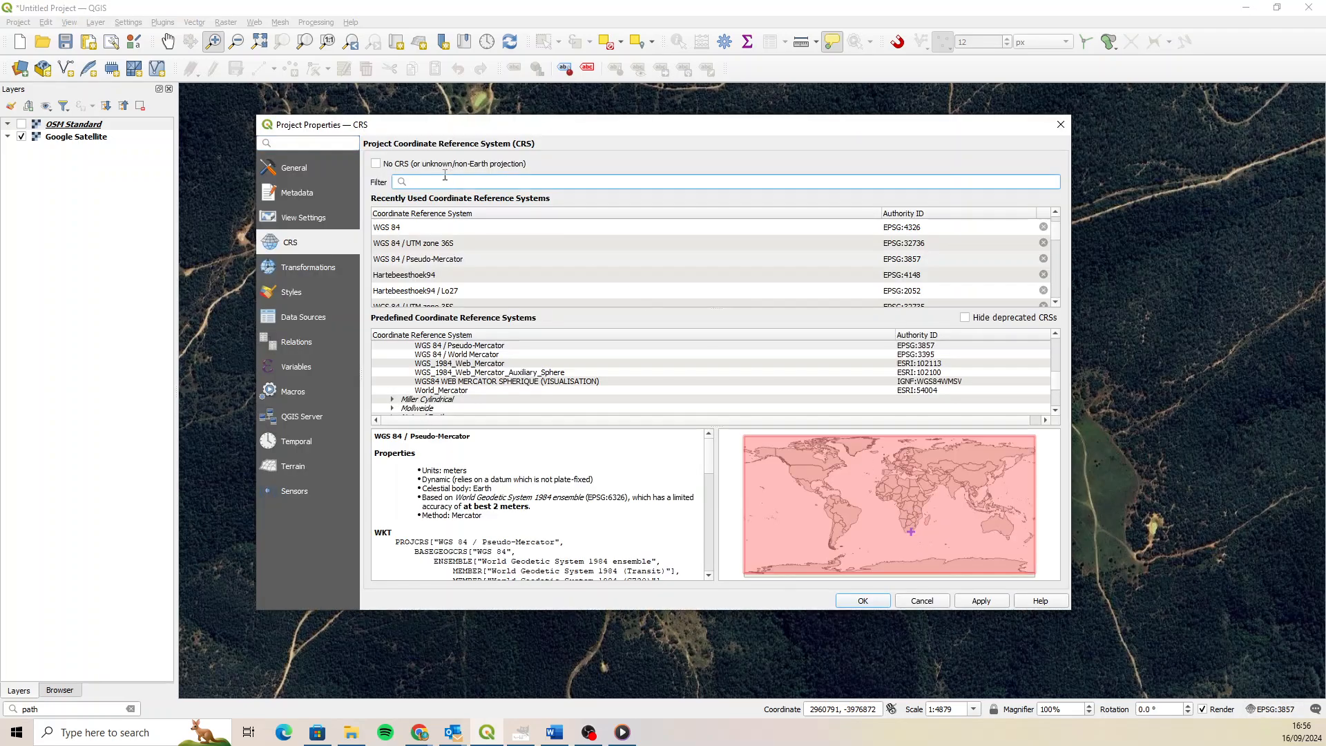
{"action": "type", "text": "UTM"}
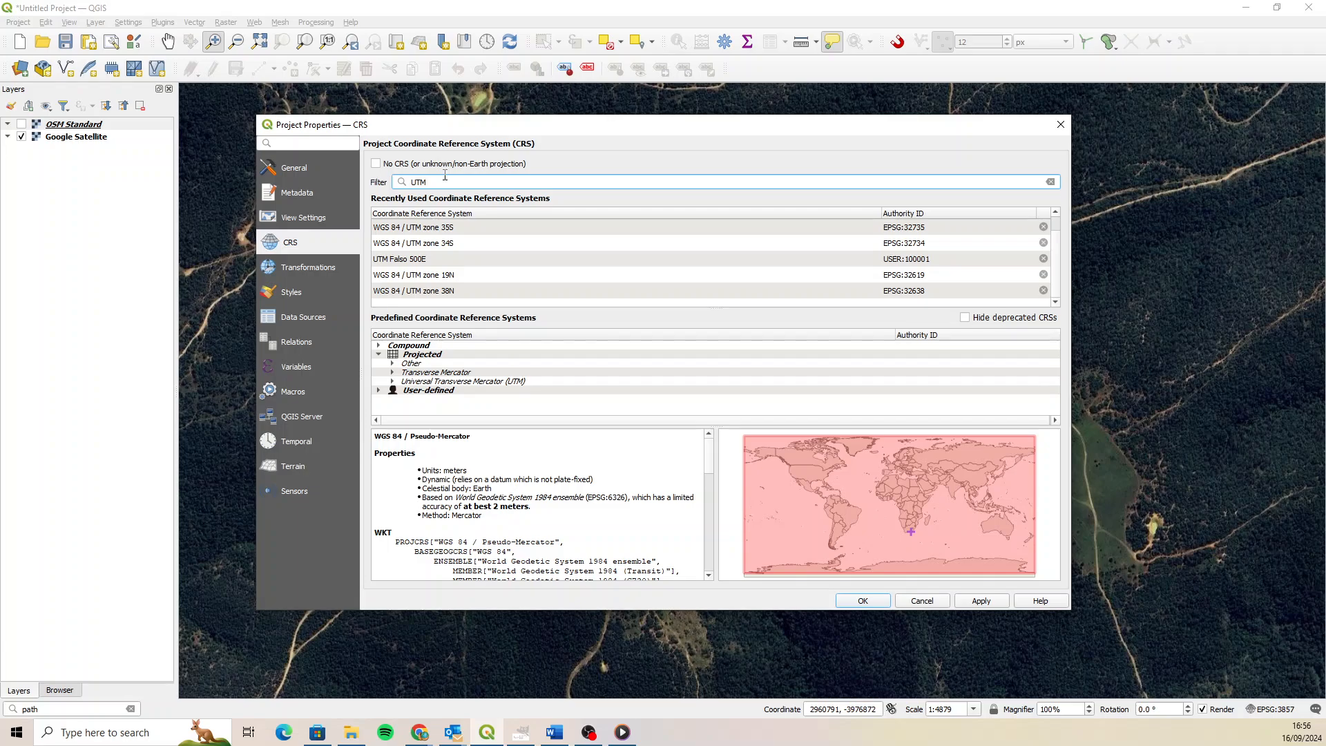
{"action": "left_click", "coordinate": [475, 229]}
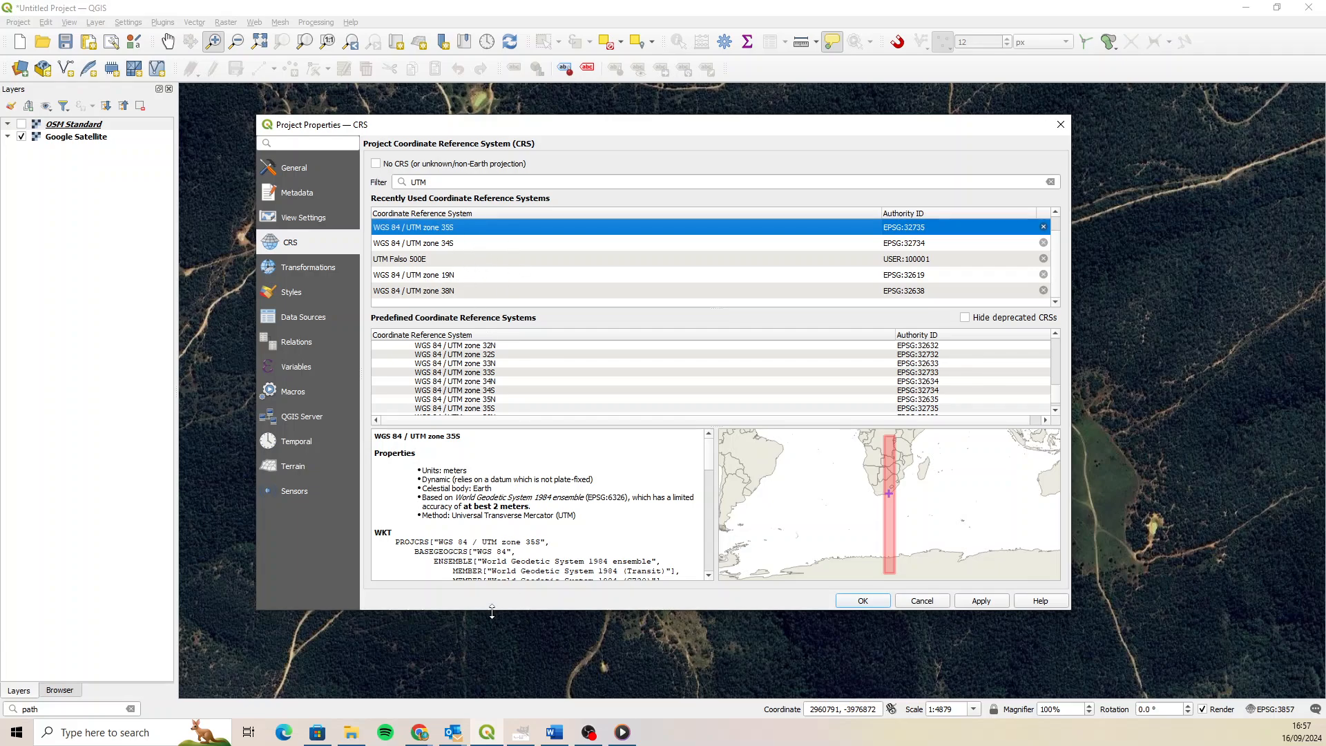
{"action": "left_click_drag", "start_coordinate": [492, 612], "coordinate": [493, 669]}
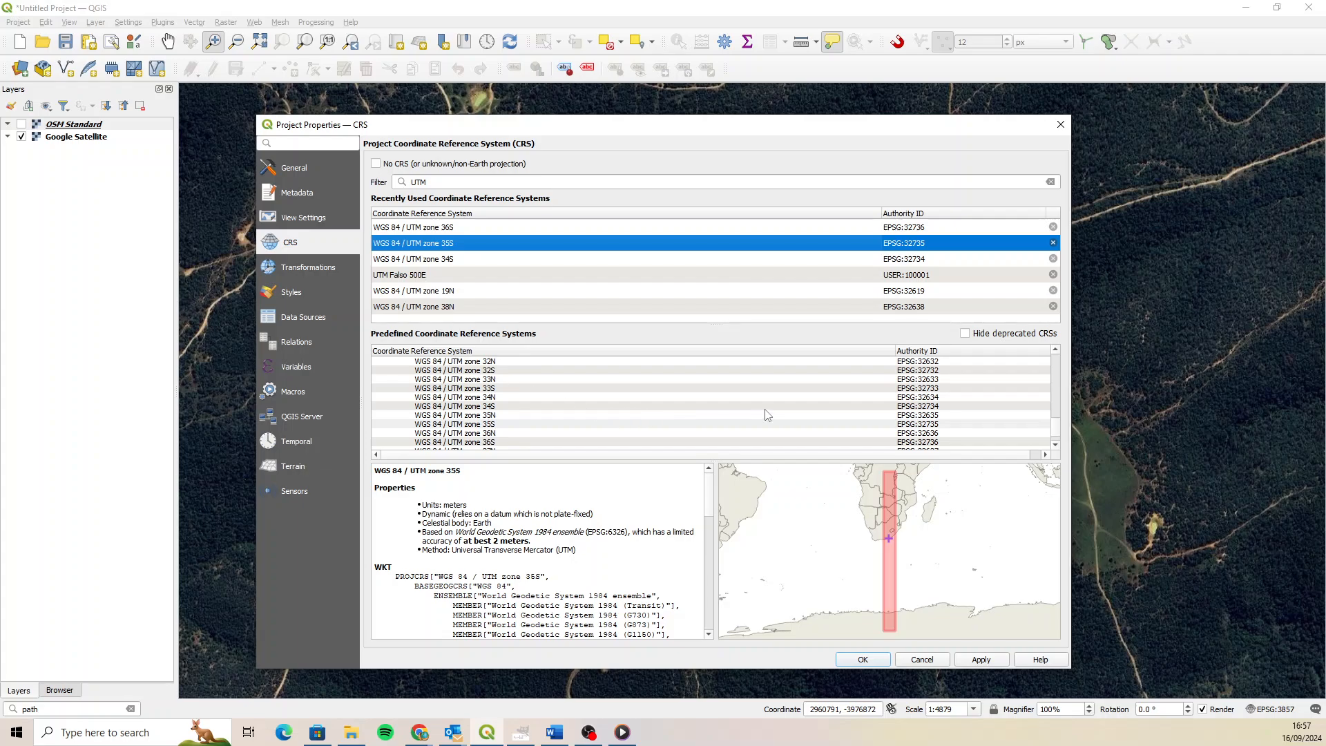
{"action": "left_click", "coordinate": [500, 424]}
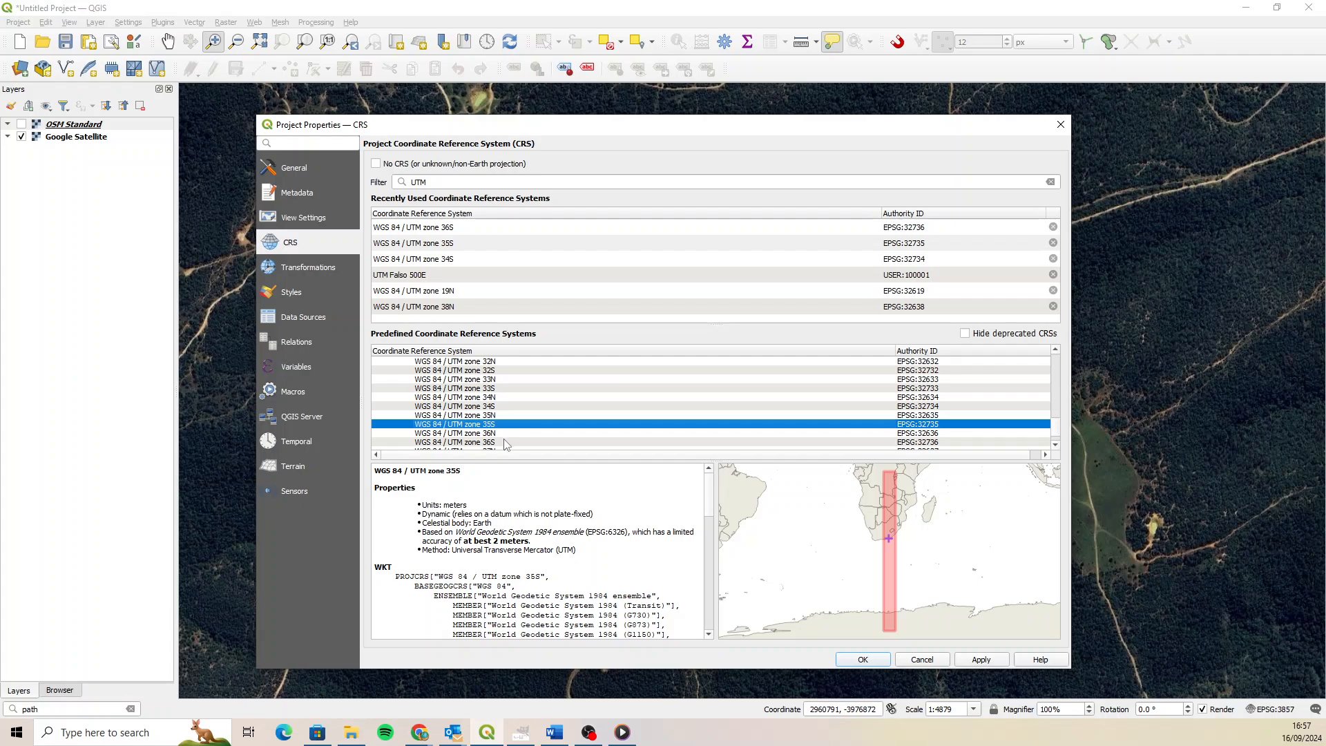
{"action": "left_click", "coordinate": [505, 443]}
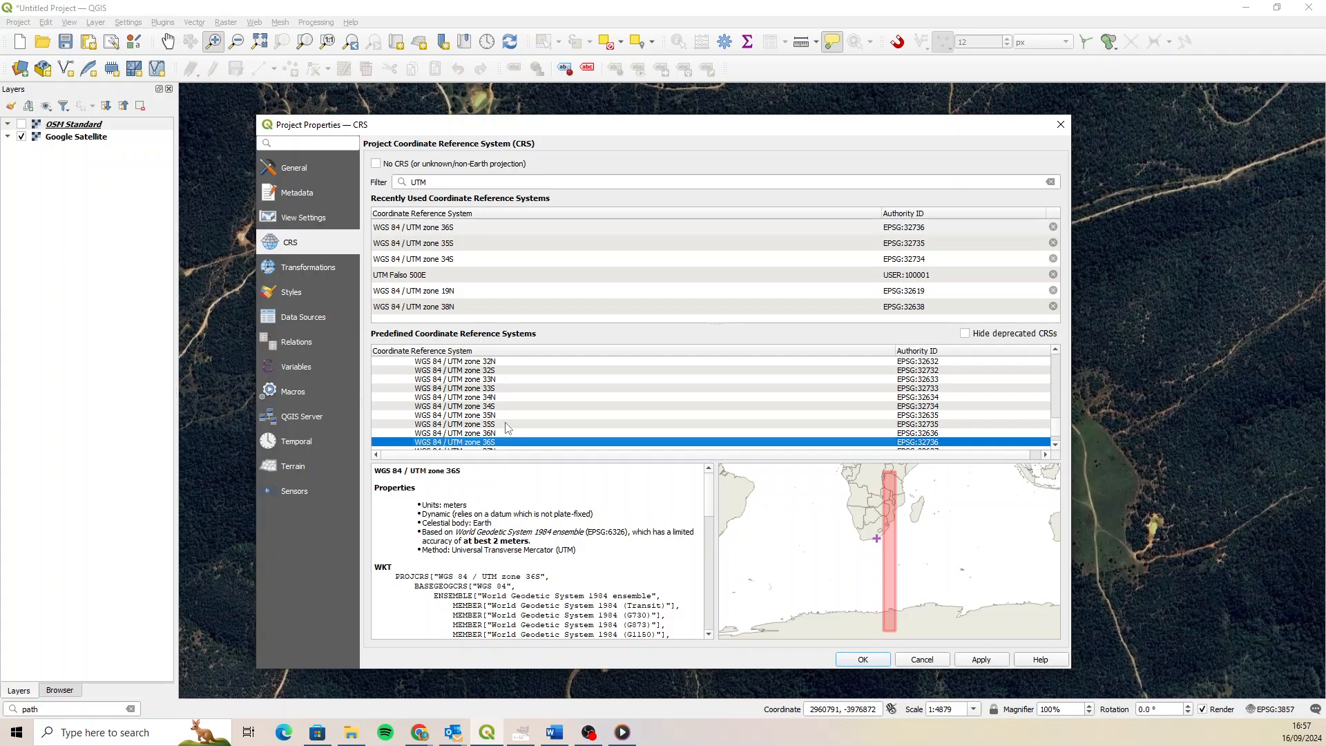
{"action": "left_click", "coordinate": [509, 424]}
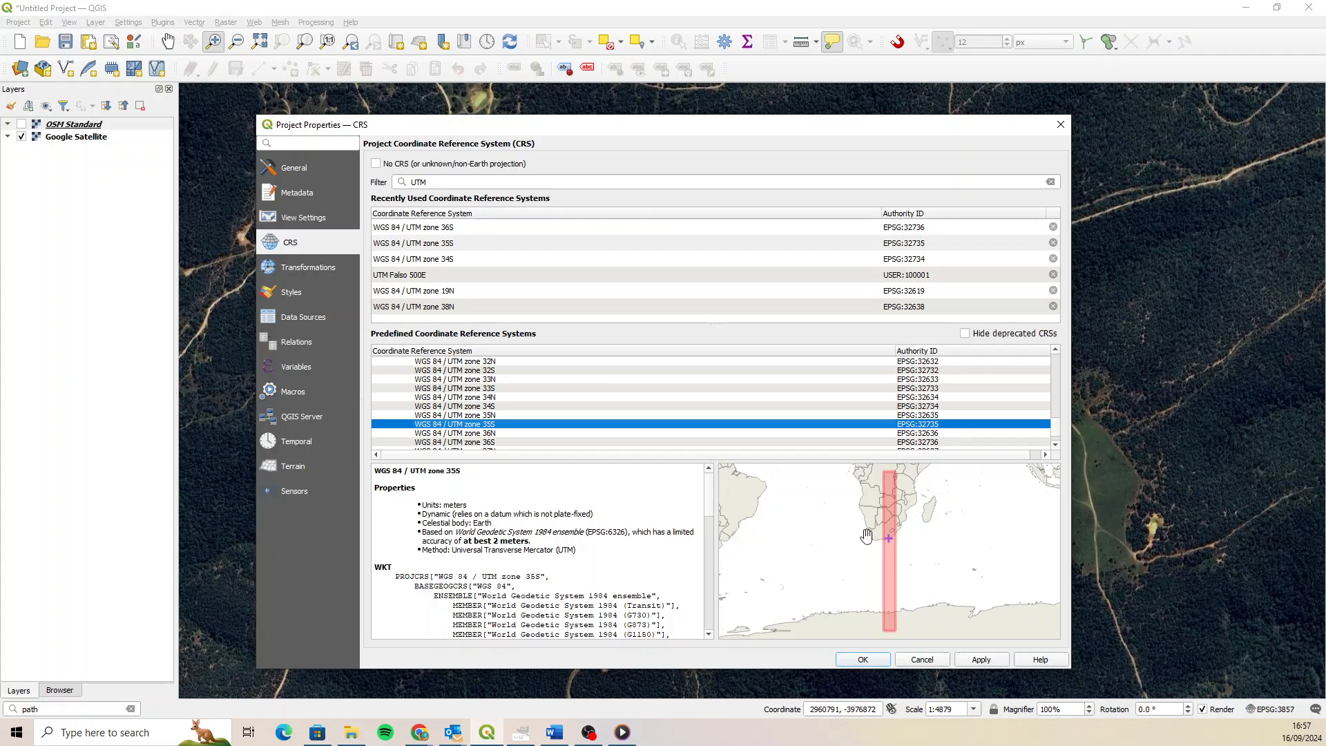
{"action": "left_click", "coordinate": [865, 660]}
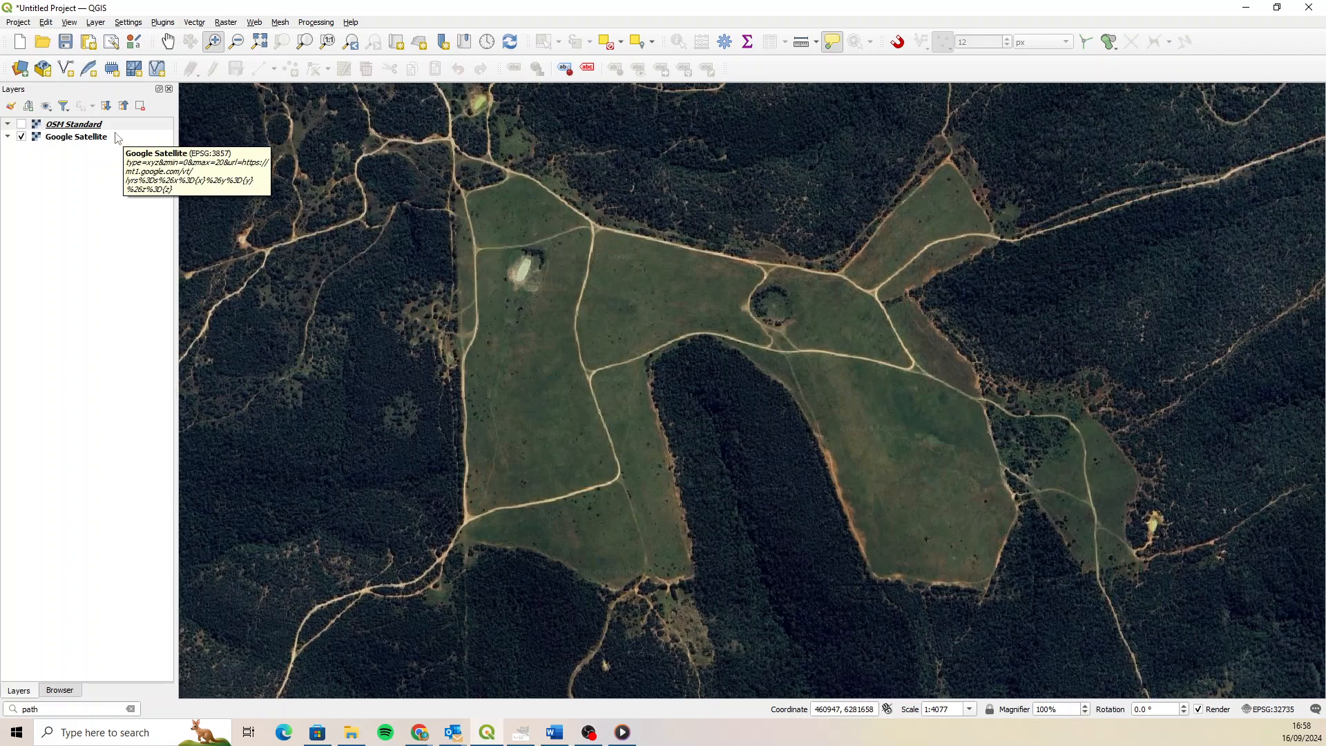
Start a new GeoPackage layer and create a folder named Geopackages inside GIS Data > Tutorials for its database file.
{"action": "left_click", "coordinate": [42, 69]}
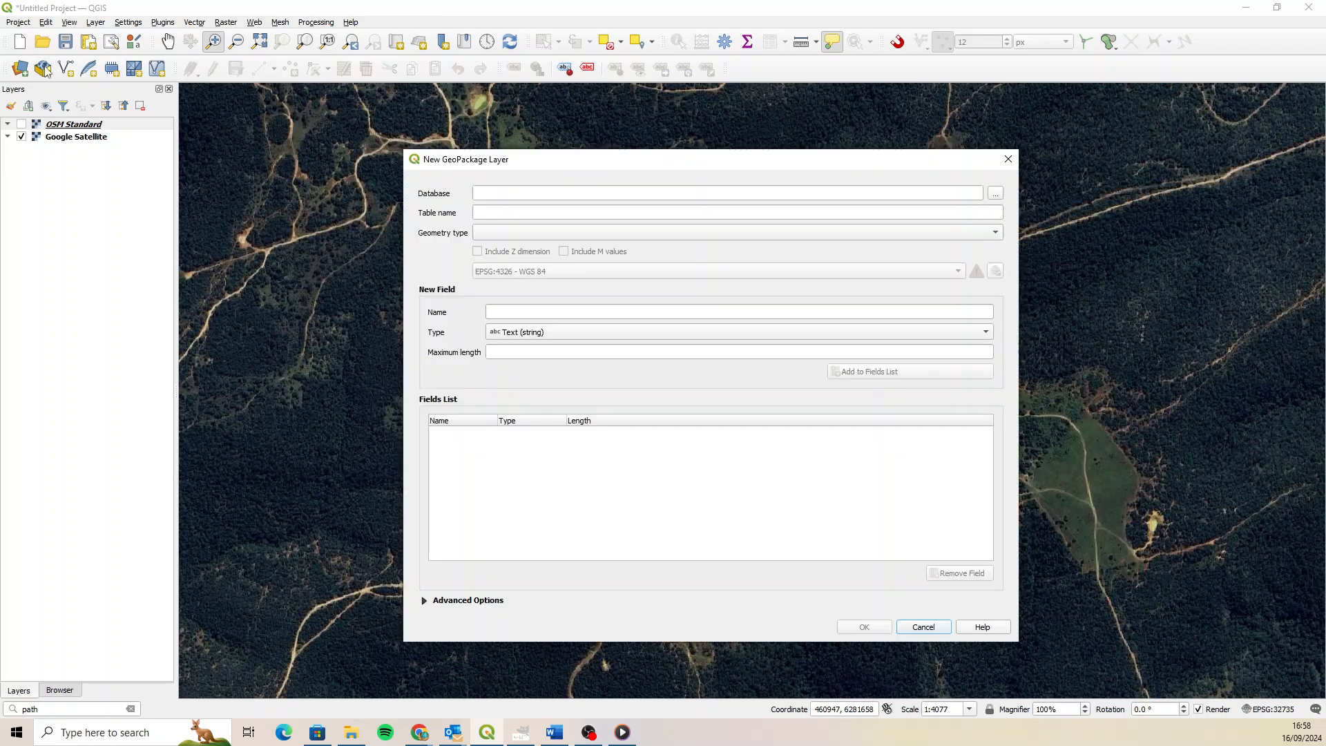
{"action": "left_click", "coordinate": [993, 196]}
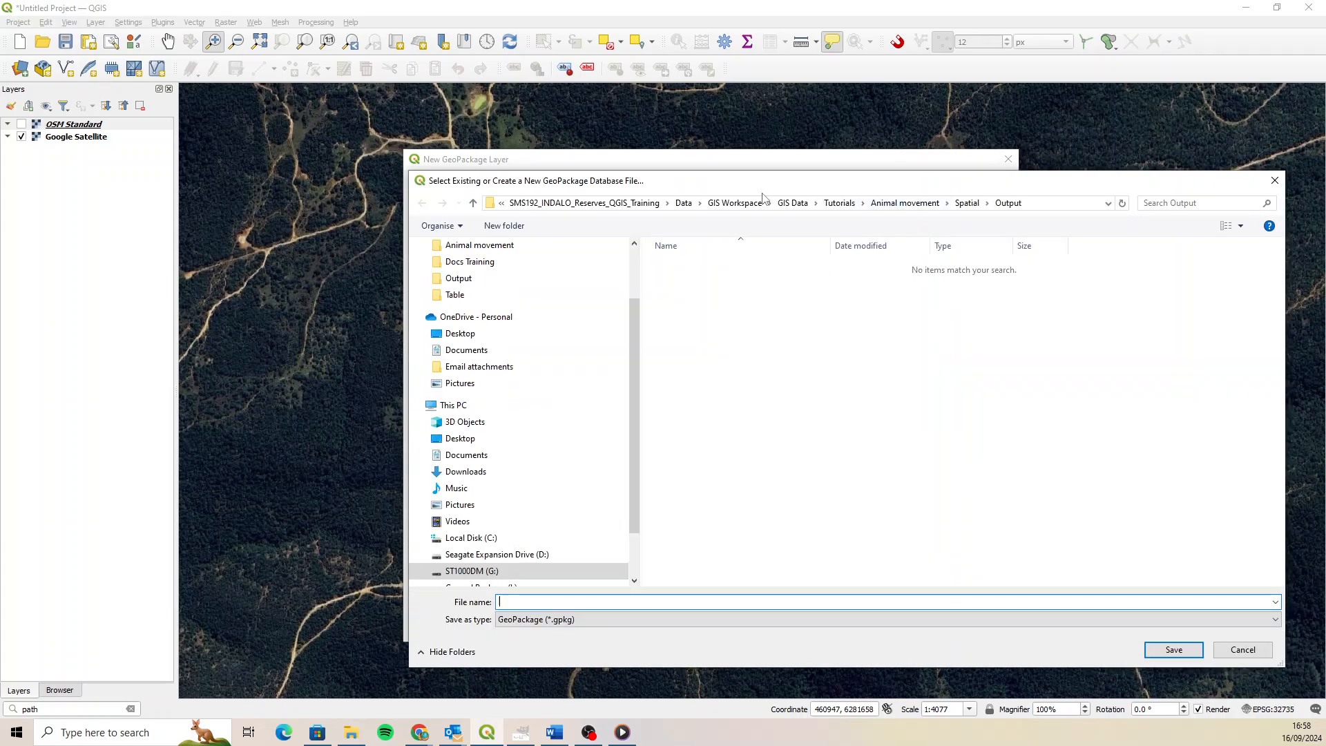
{"action": "left_click", "coordinate": [791, 203]}
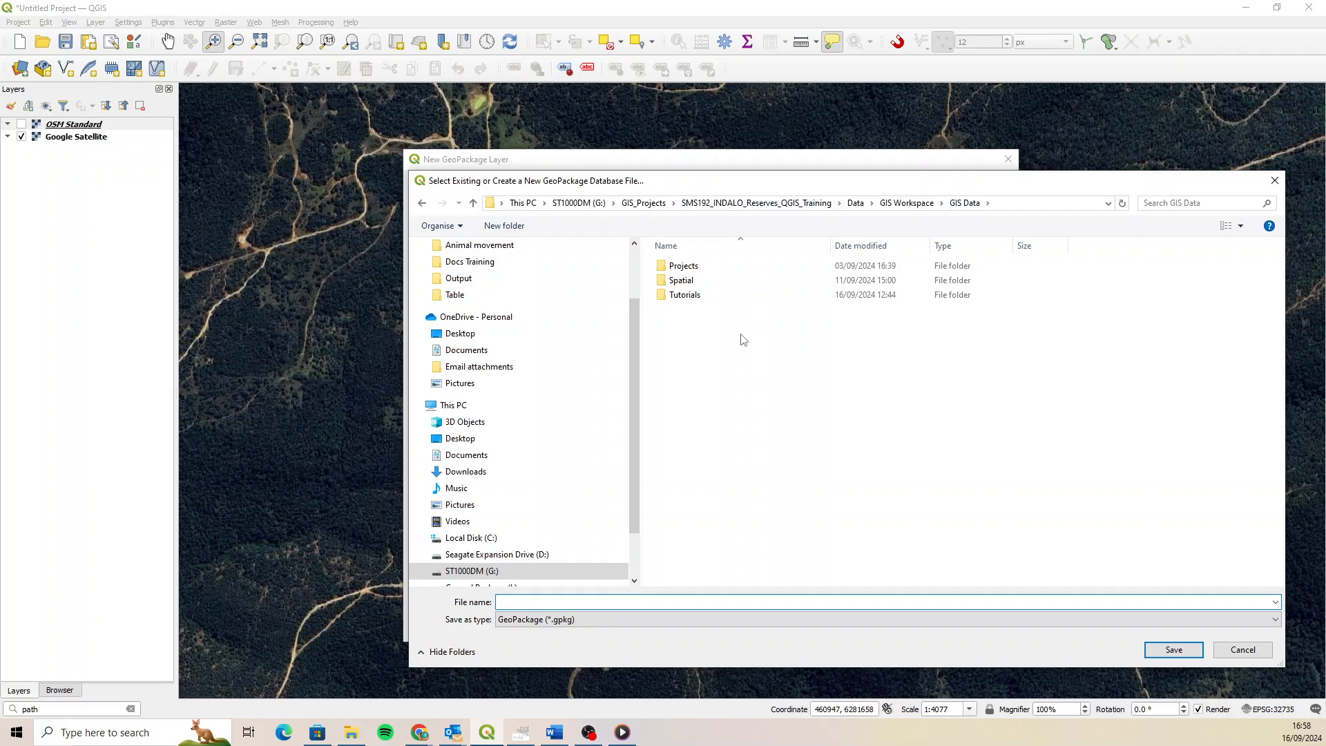
{"action": "left_click", "coordinate": [719, 298]}
{"action": "double_click", "coordinate": [719, 299]}
{"action": "right_click", "coordinate": [702, 320]}
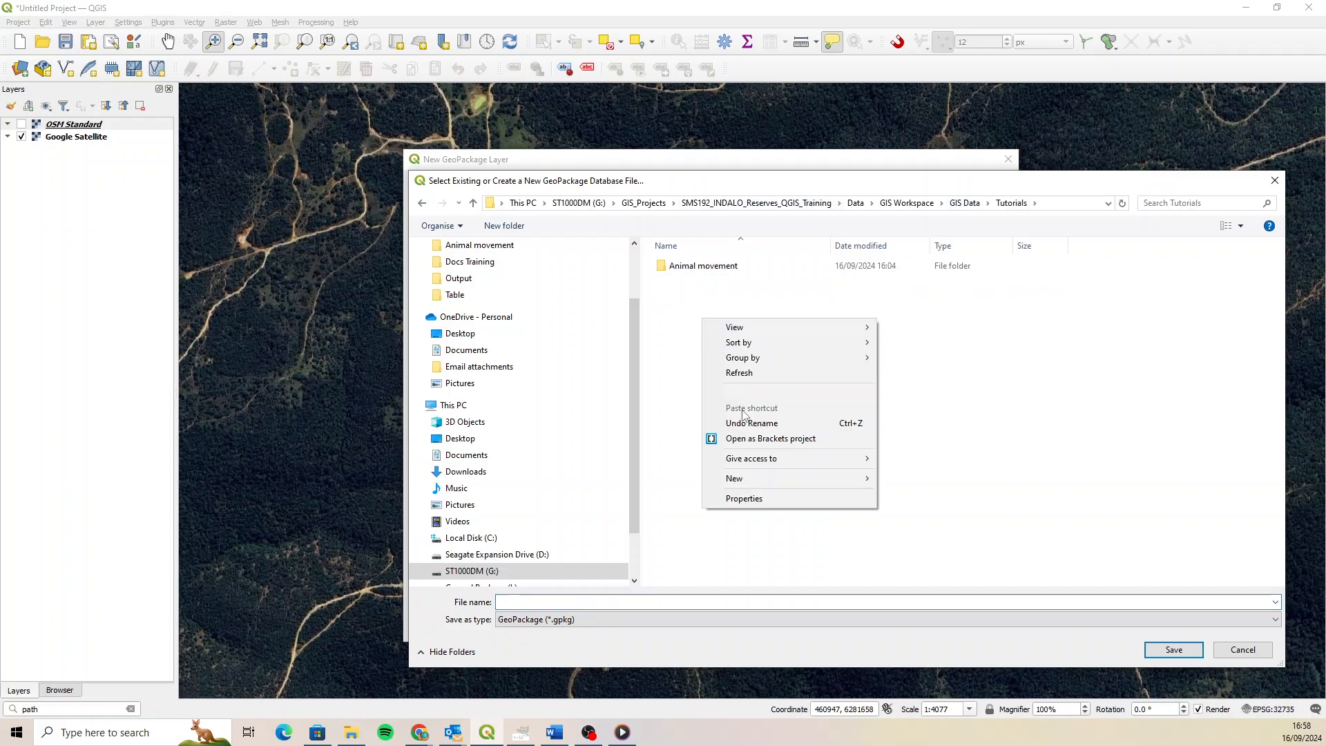
{"action": "mouse_move", "coordinate": [791, 487]}
{"action": "left_click", "coordinate": [910, 481]}
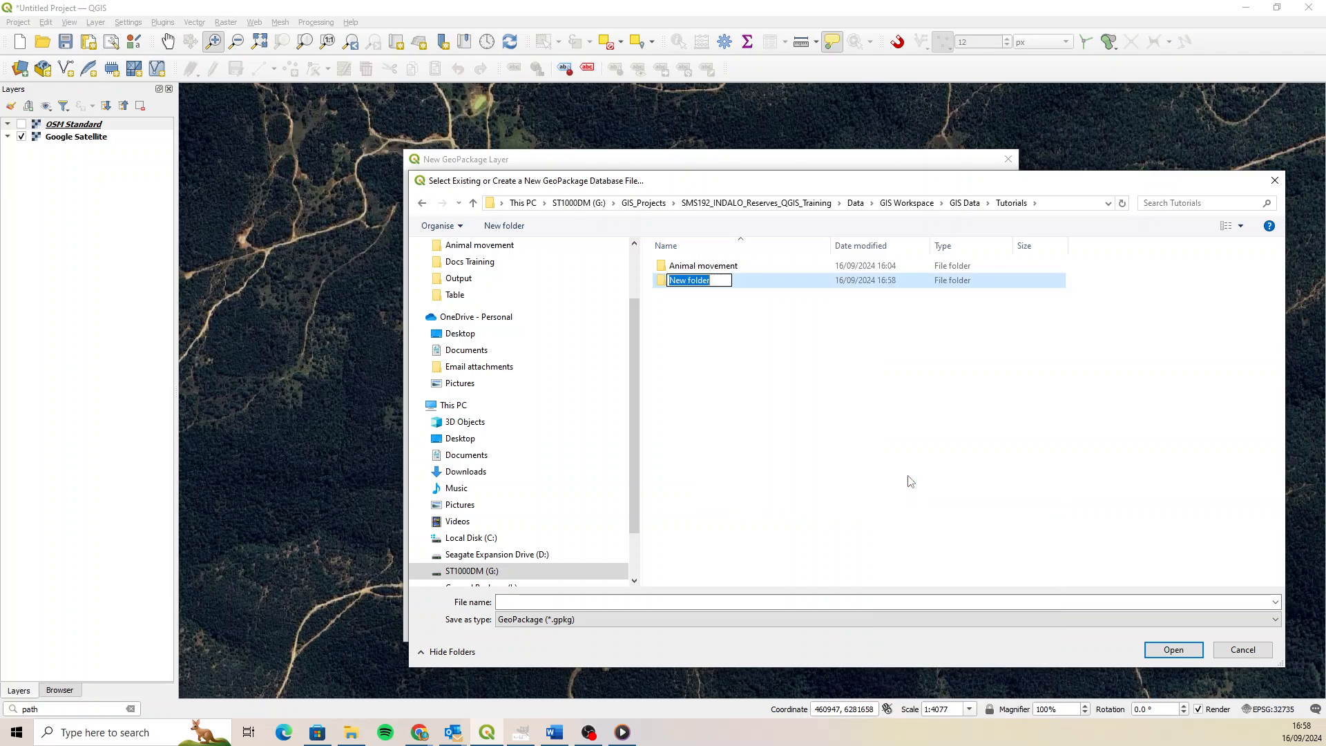
{"action": "type", "text": "Geopackages"}
{"action": "double_click", "coordinate": [704, 282]}
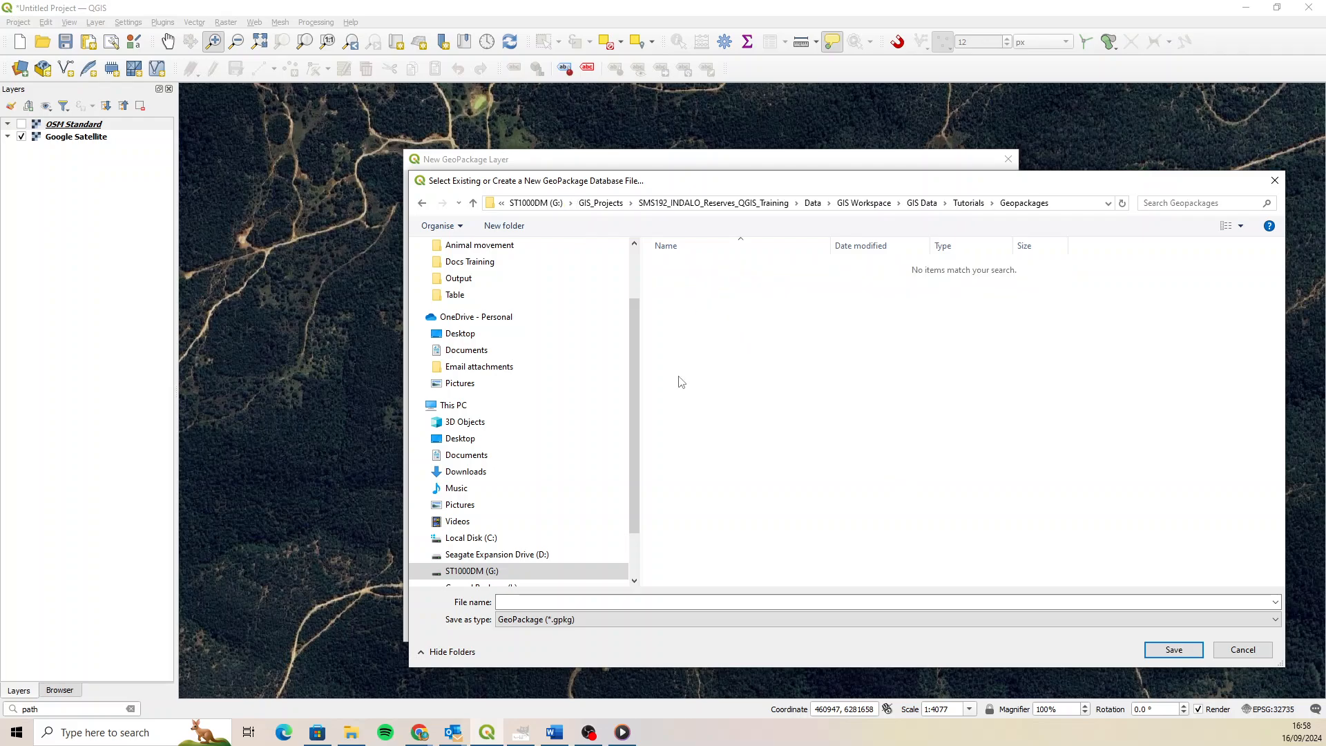
Save the GeoPackage database file as kariega in the Geopackages folder and set the table name to vegetation.
{"action": "left_click", "coordinate": [605, 604]}
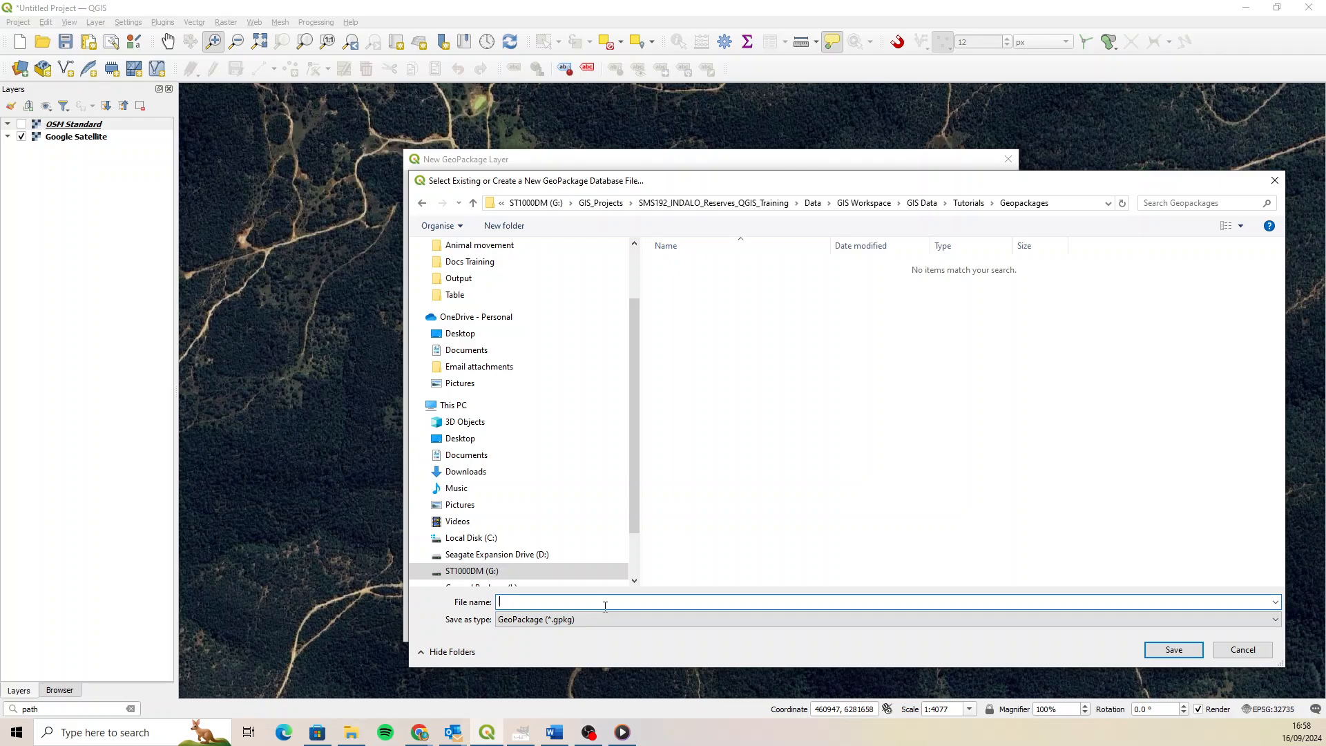
{"action": "type", "text": "ka"}
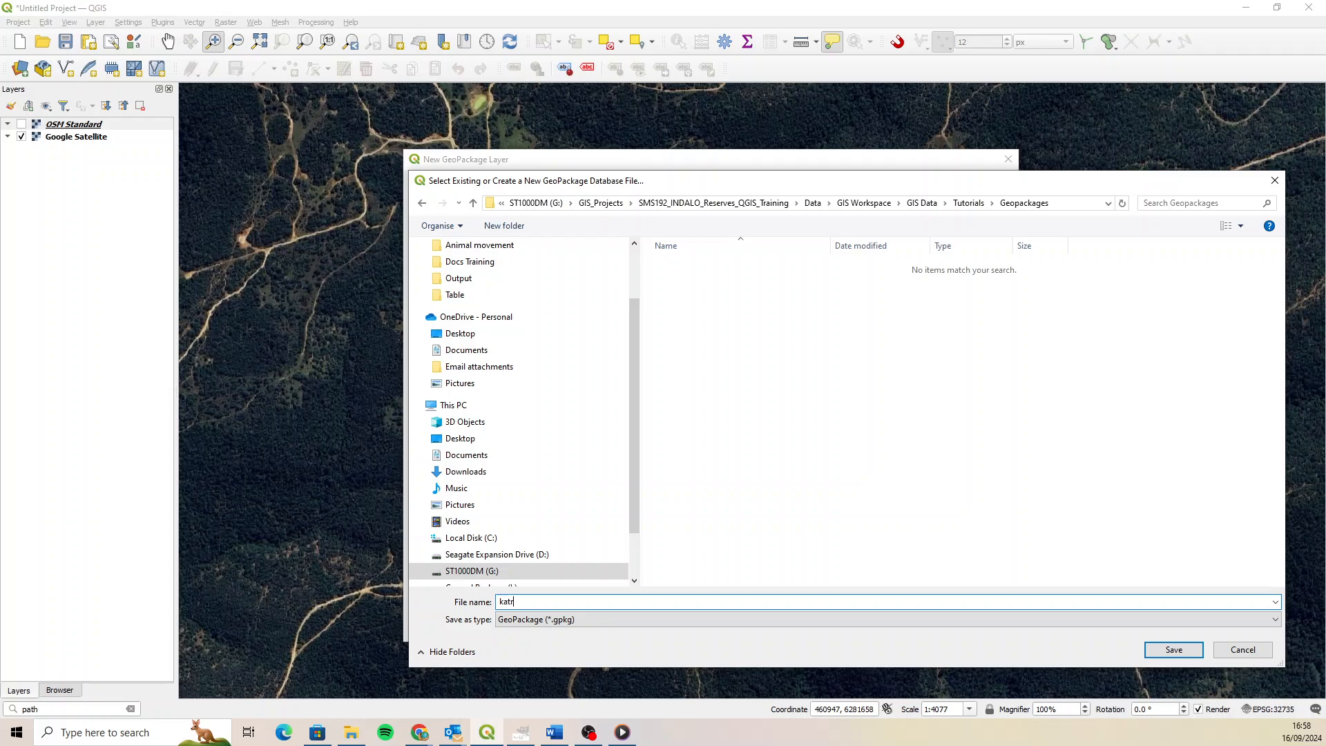
{"action": "key", "text": "BackSpace"}
{"action": "type", "text": "ariega"}
{"action": "left_click", "coordinate": [1174, 651]}
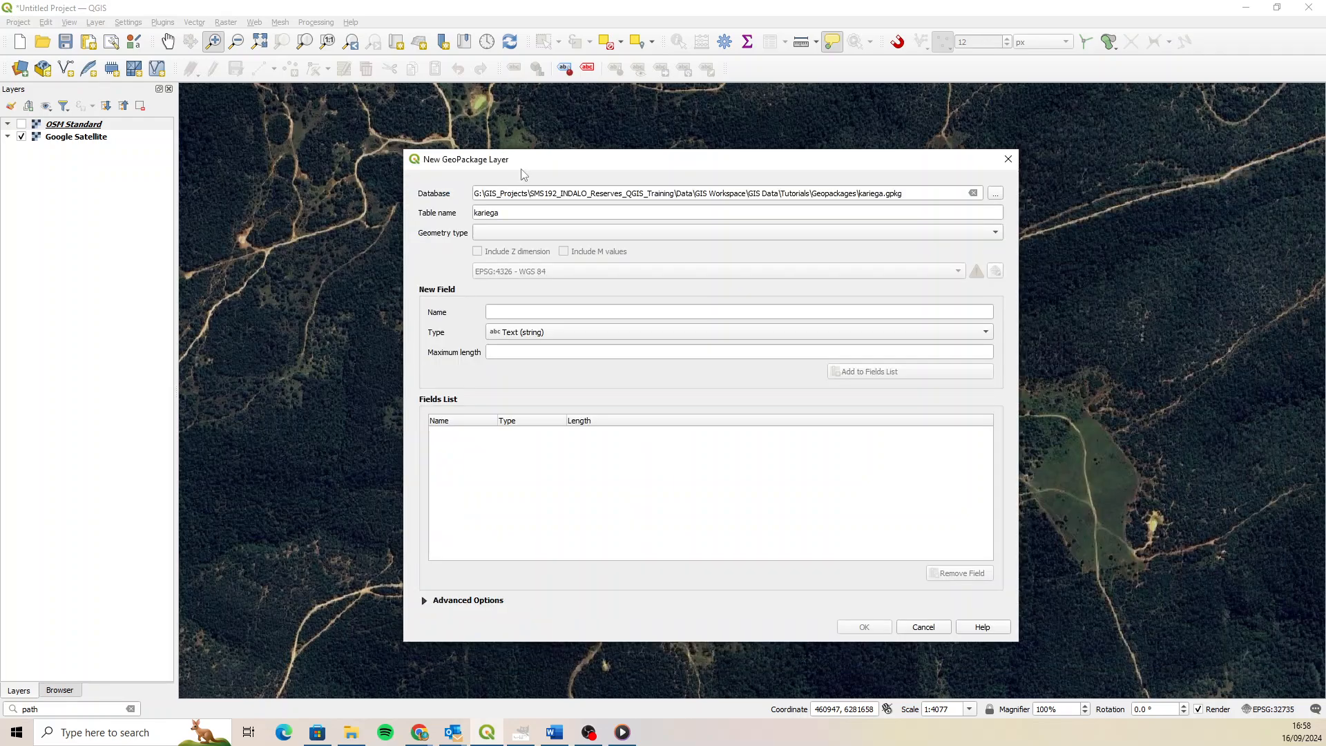
{"action": "double_click", "coordinate": [526, 212]}
{"action": "type", "text": "ve"}
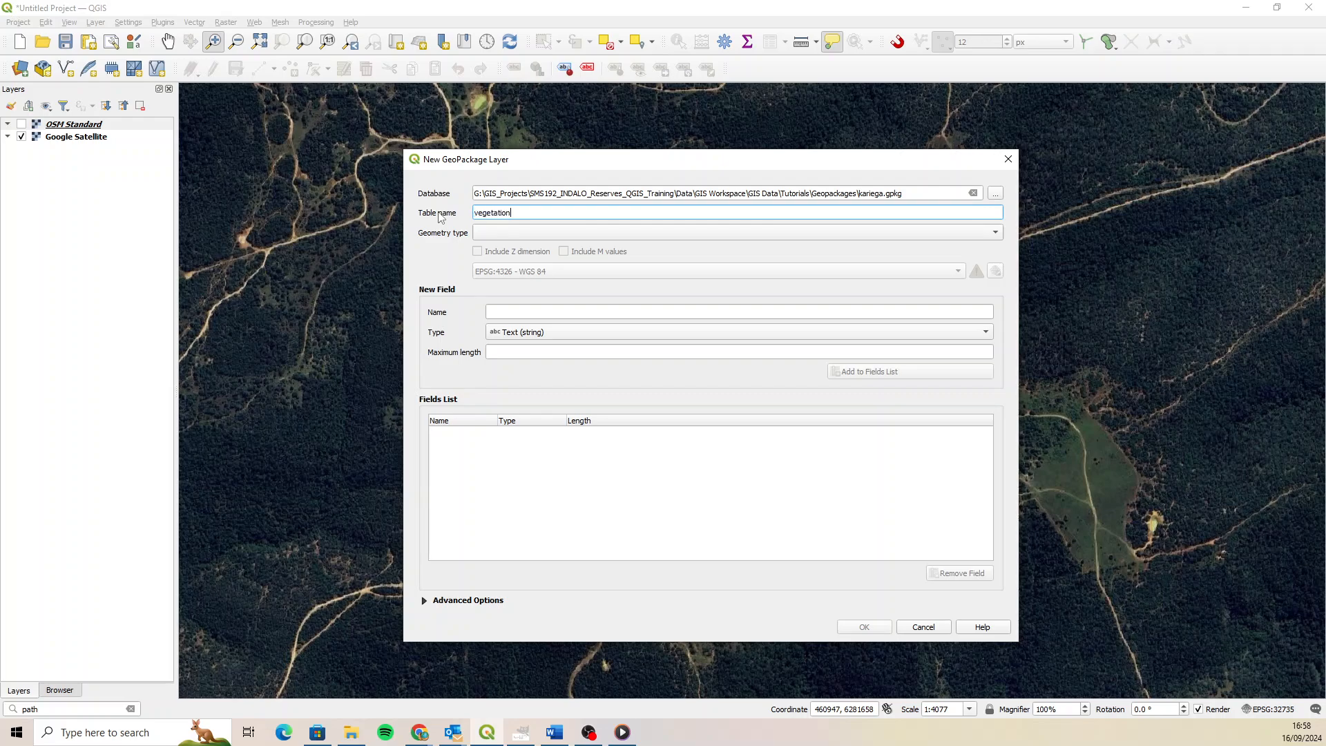
Make the vegetation table a Polygon layer in the project CRS, EPSG:32735 - WGS 84 / UTM zone 35S.
{"action": "type", "text": "getation"}
{"action": "left_click", "coordinate": [483, 233]}
{"action": "left_click", "coordinate": [533, 272]}
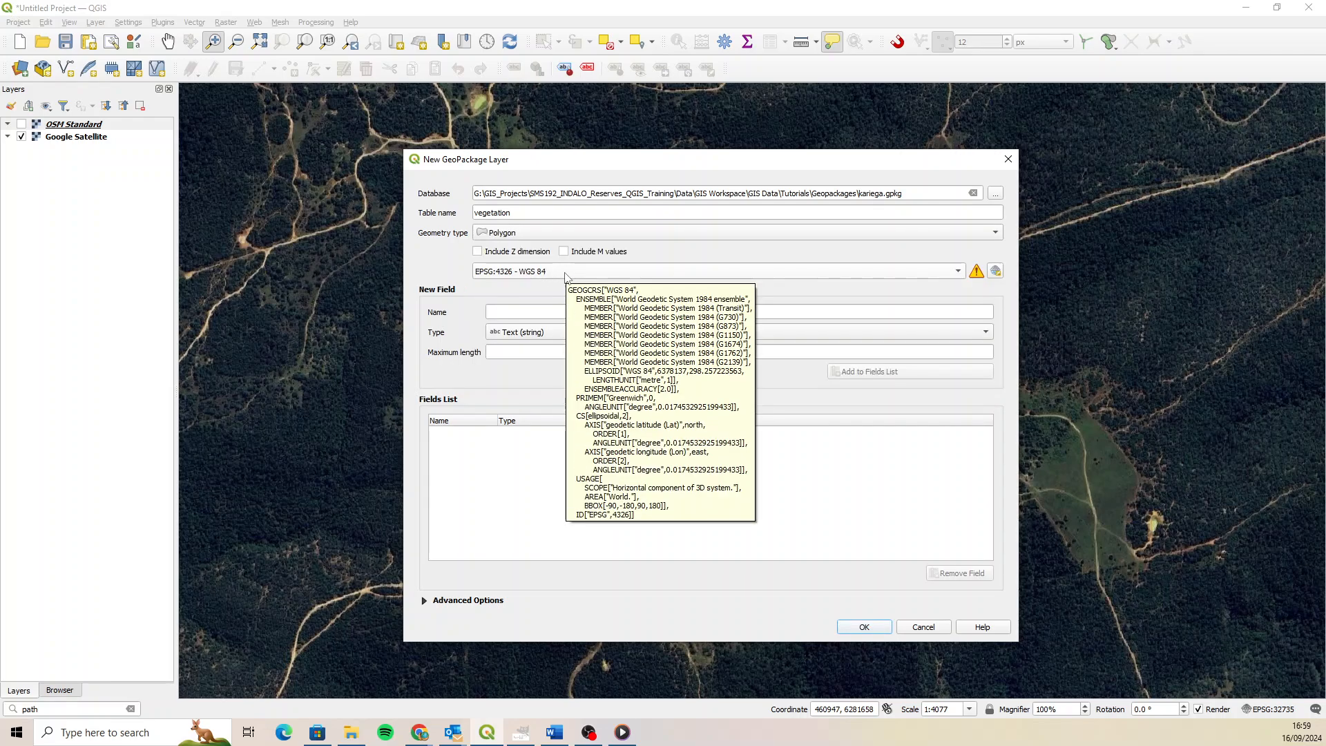
{"action": "left_click", "coordinate": [565, 276]}
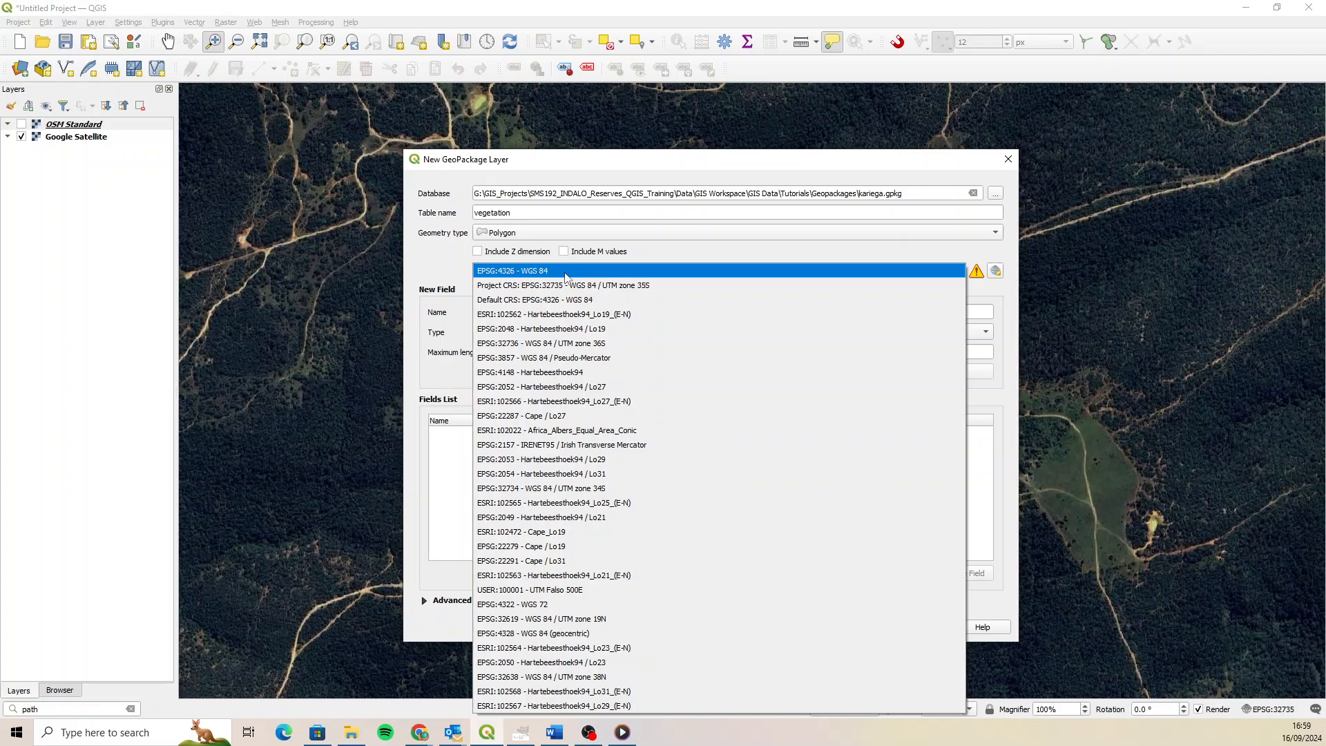
{"action": "left_click", "coordinate": [586, 289]}
Add a Text (string) field named type with a maximum length of 25 to the new layer's fields.
{"action": "left_click", "coordinate": [523, 314]}
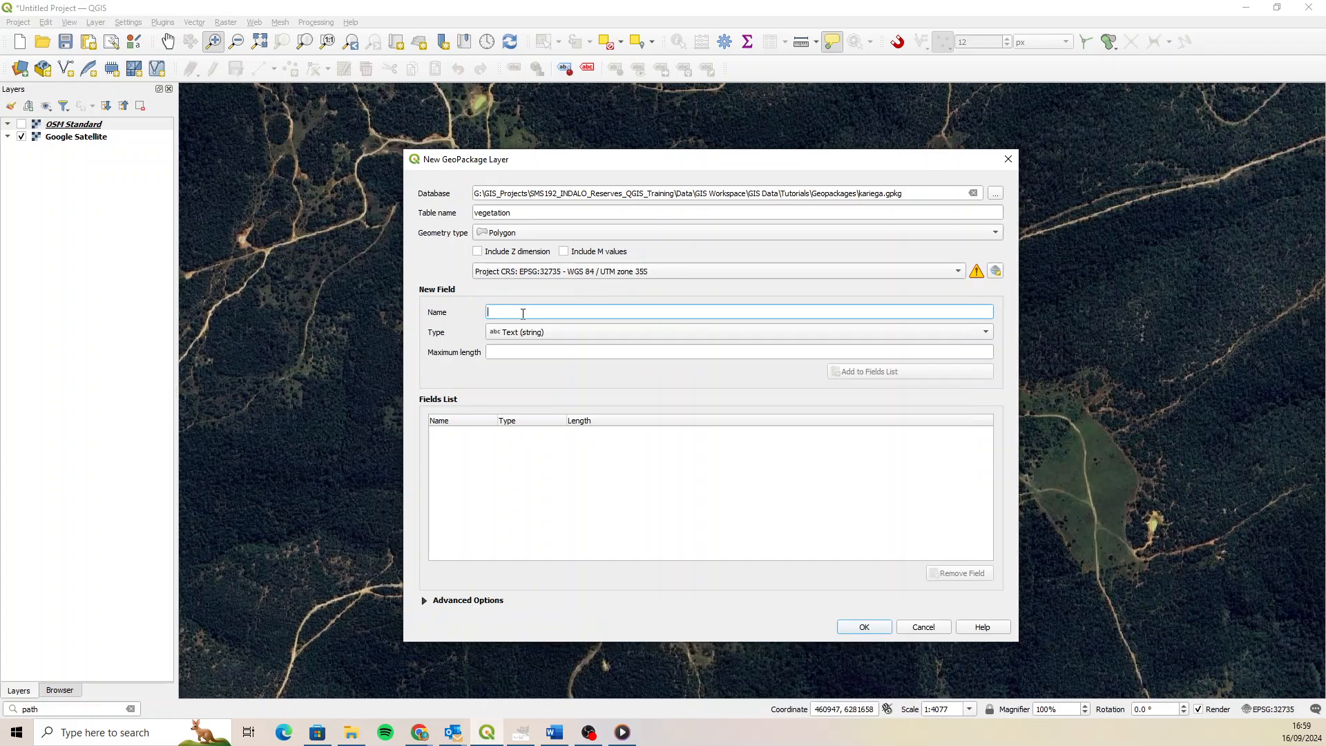
{"action": "type", "text": "name"}
{"action": "double_click", "coordinate": [523, 313]}
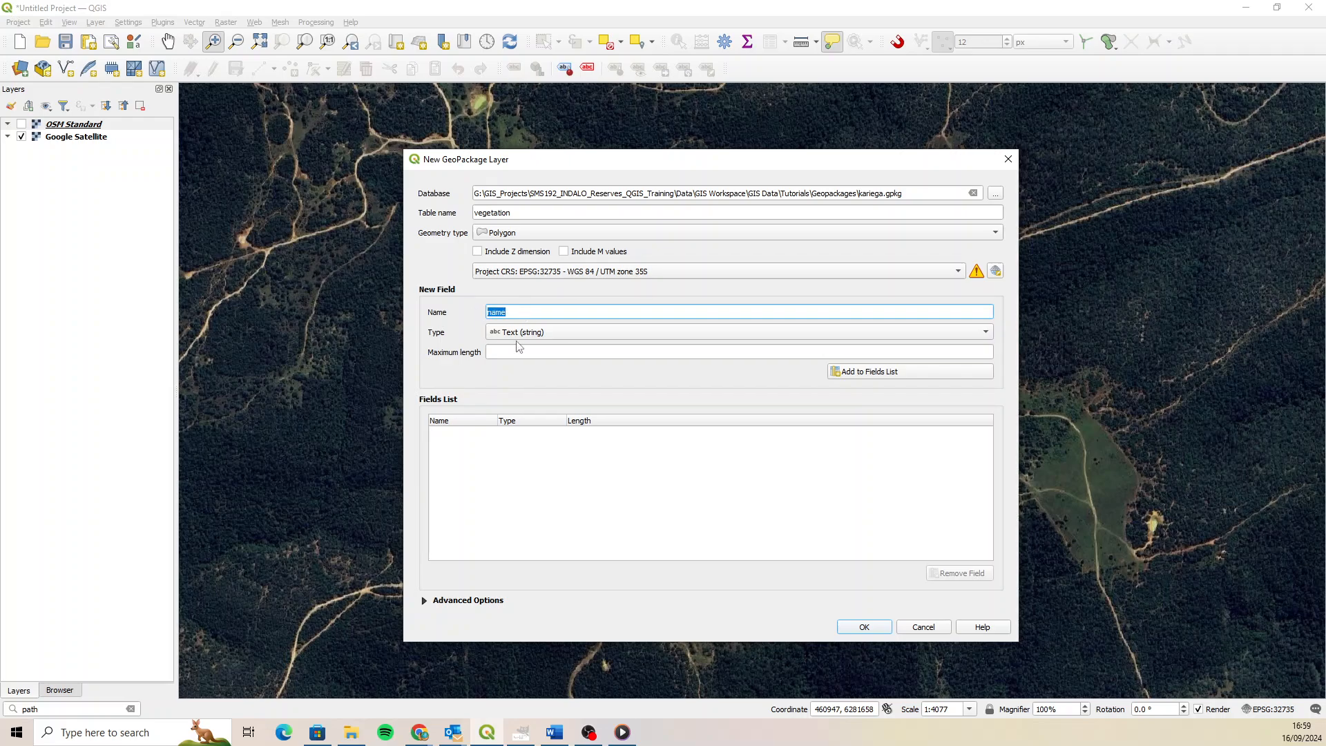
{"action": "type", "text": "type"}
{"action": "left_click", "coordinate": [532, 352]}
{"action": "type", "text": "25"}
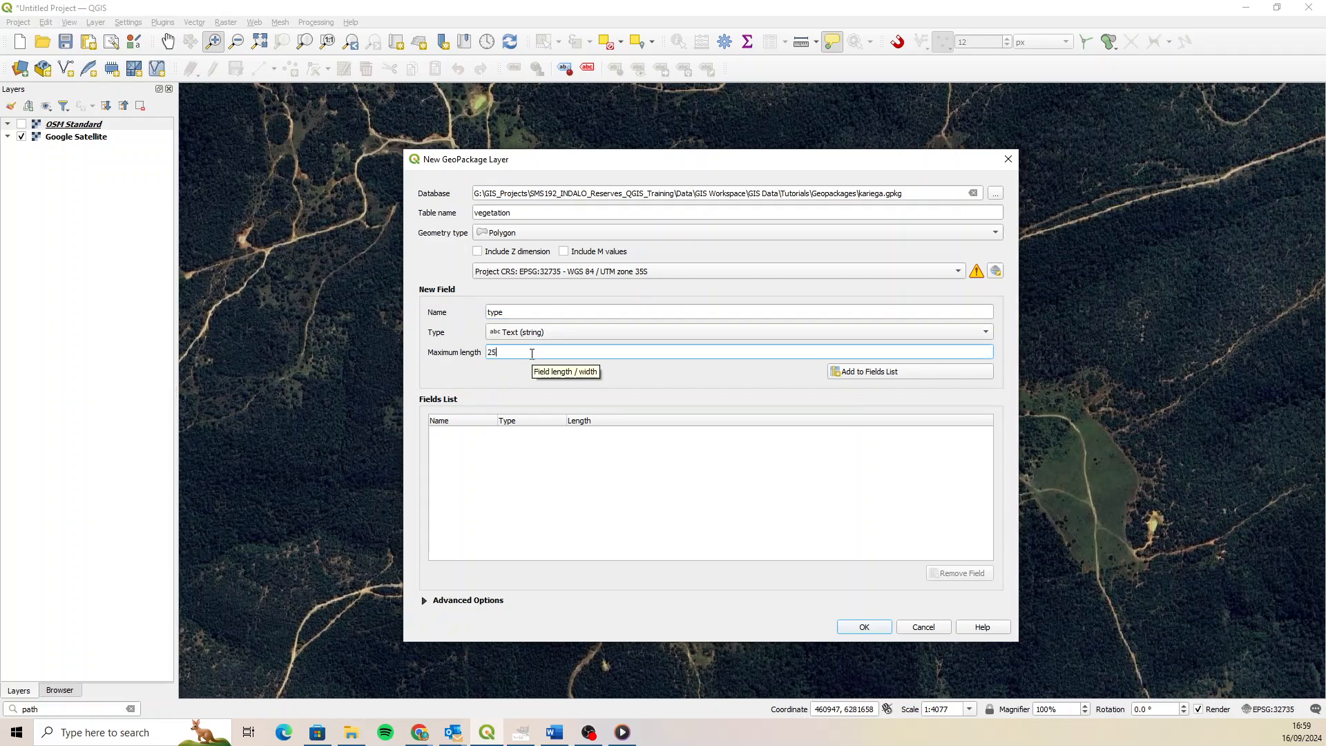
{"action": "left_click", "coordinate": [837, 372]}
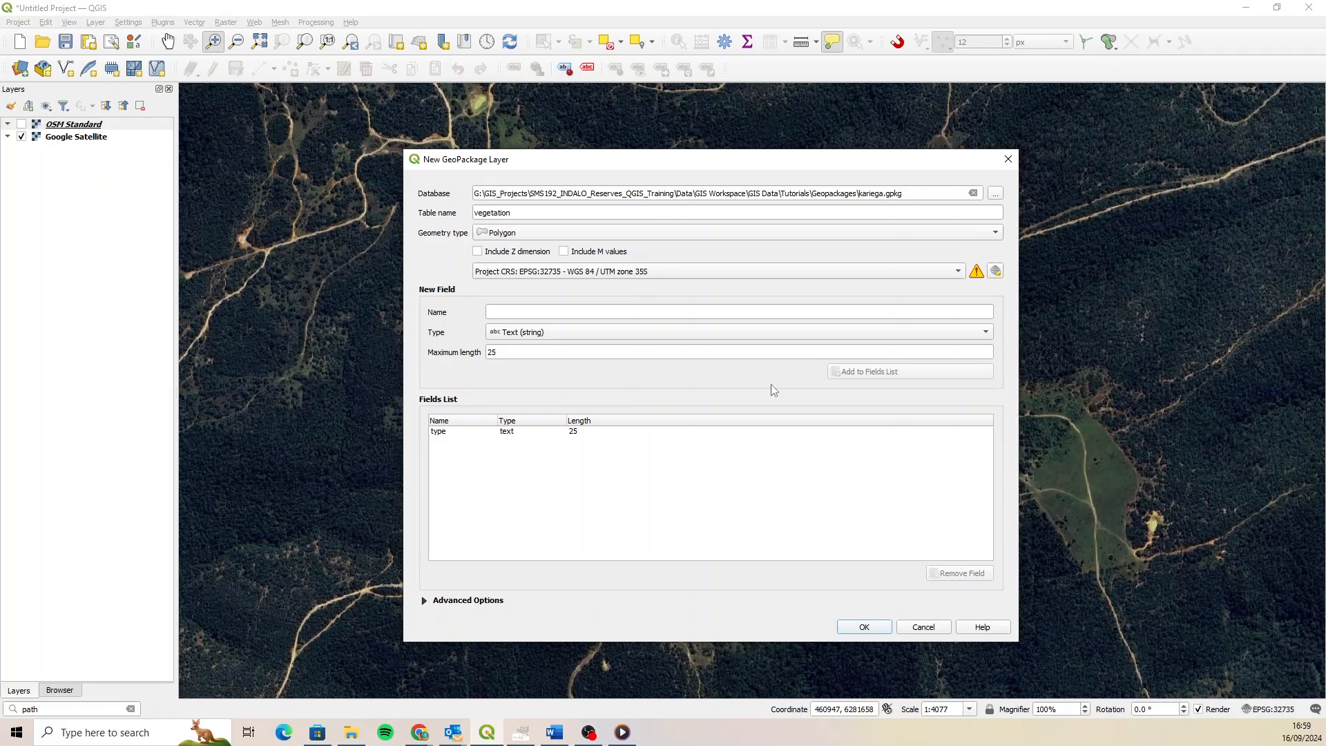
Add a field named date of type Date & Time to the new layer's fields.
{"action": "left_click", "coordinate": [503, 312]}
{"action": "type", "text": "date"}
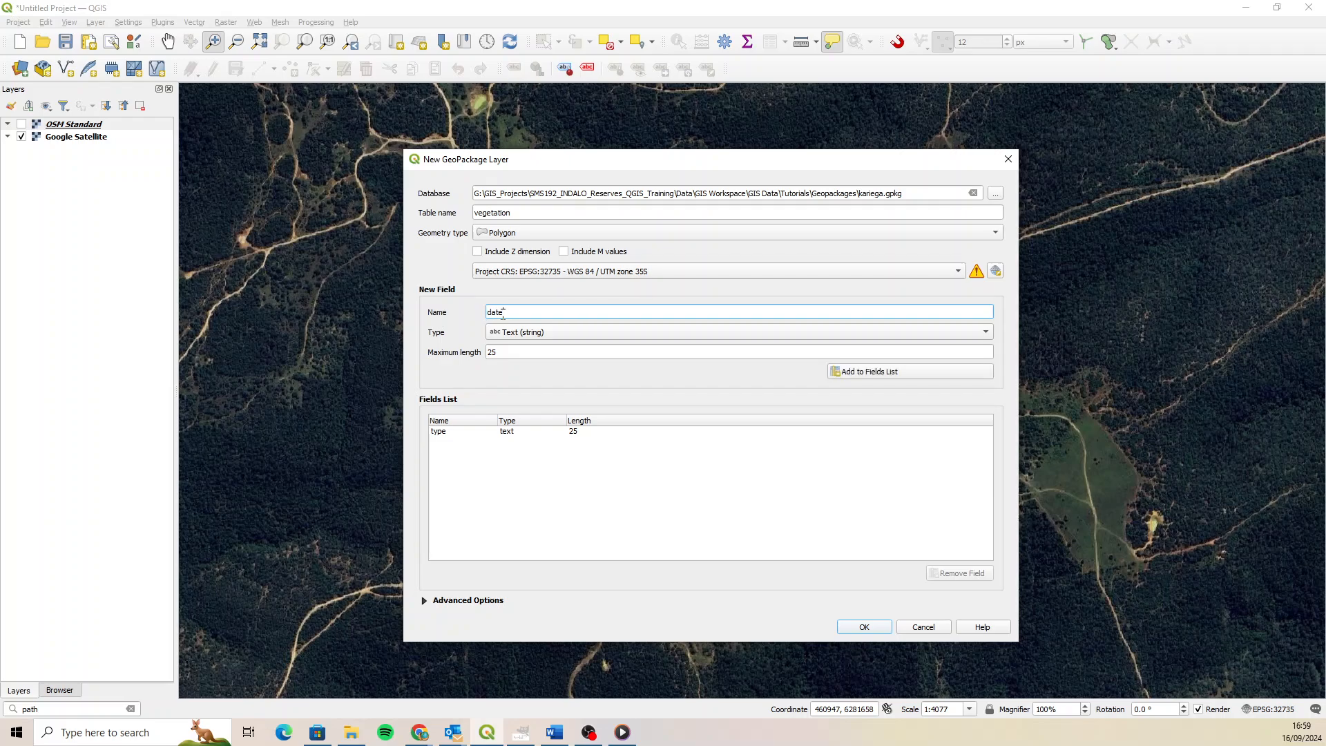
{"action": "left_click", "coordinate": [539, 333]}
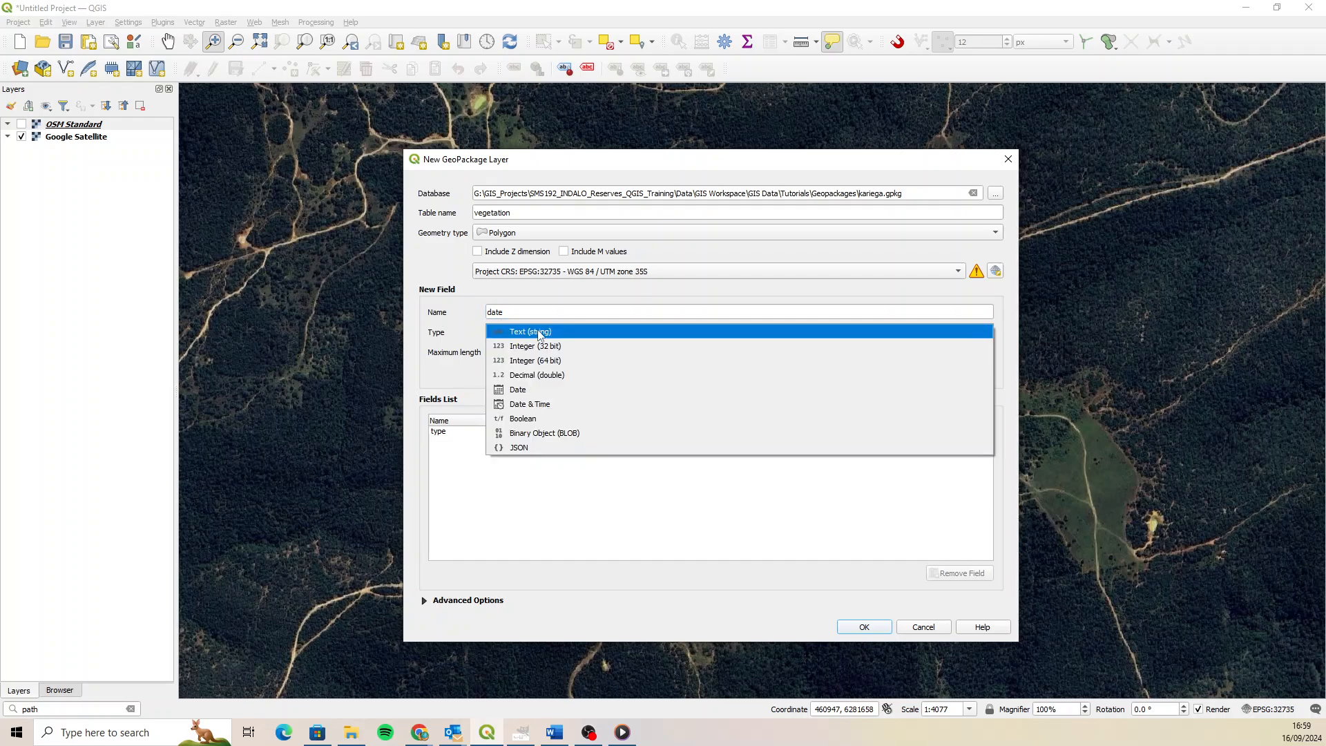
{"action": "left_click", "coordinate": [550, 407]}
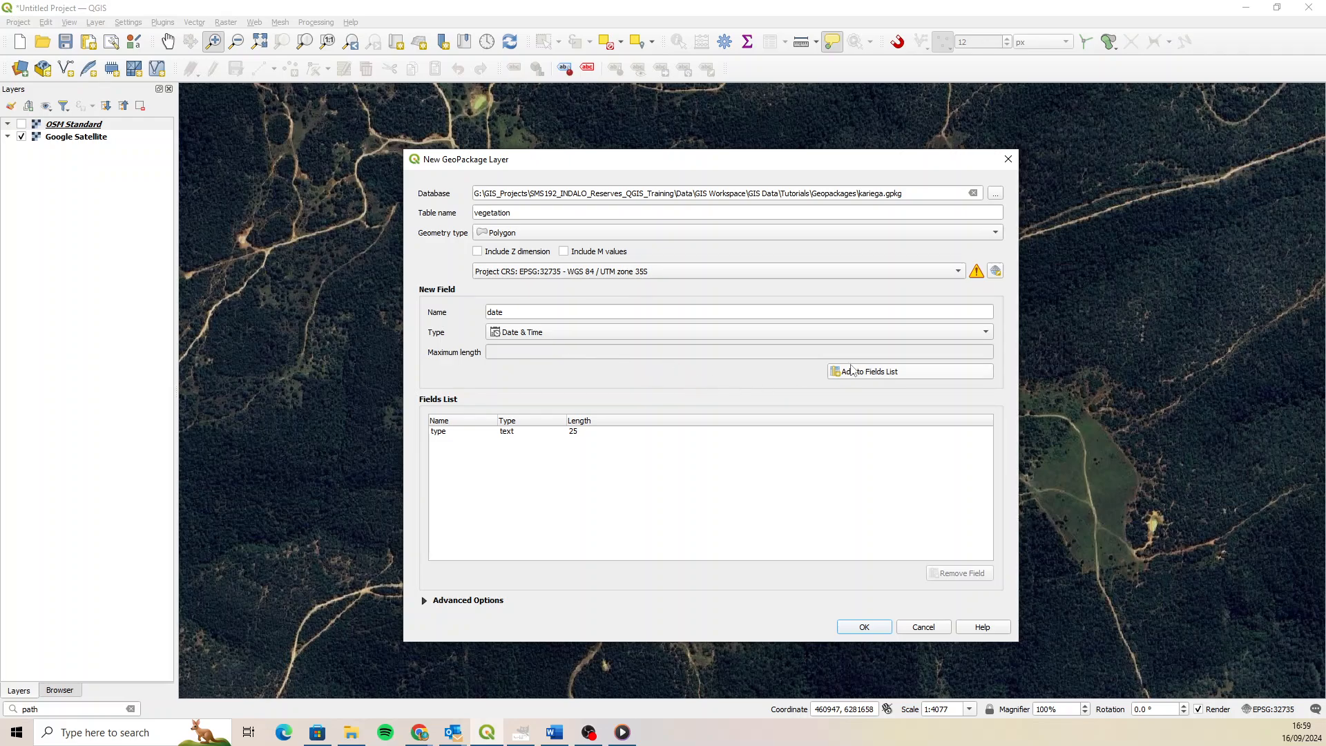
{"action": "left_click", "coordinate": [865, 372]}
Add a Text (string) field named surveyor with a maximum length of 25 to the new layer's fields.
{"action": "left_click", "coordinate": [531, 312]}
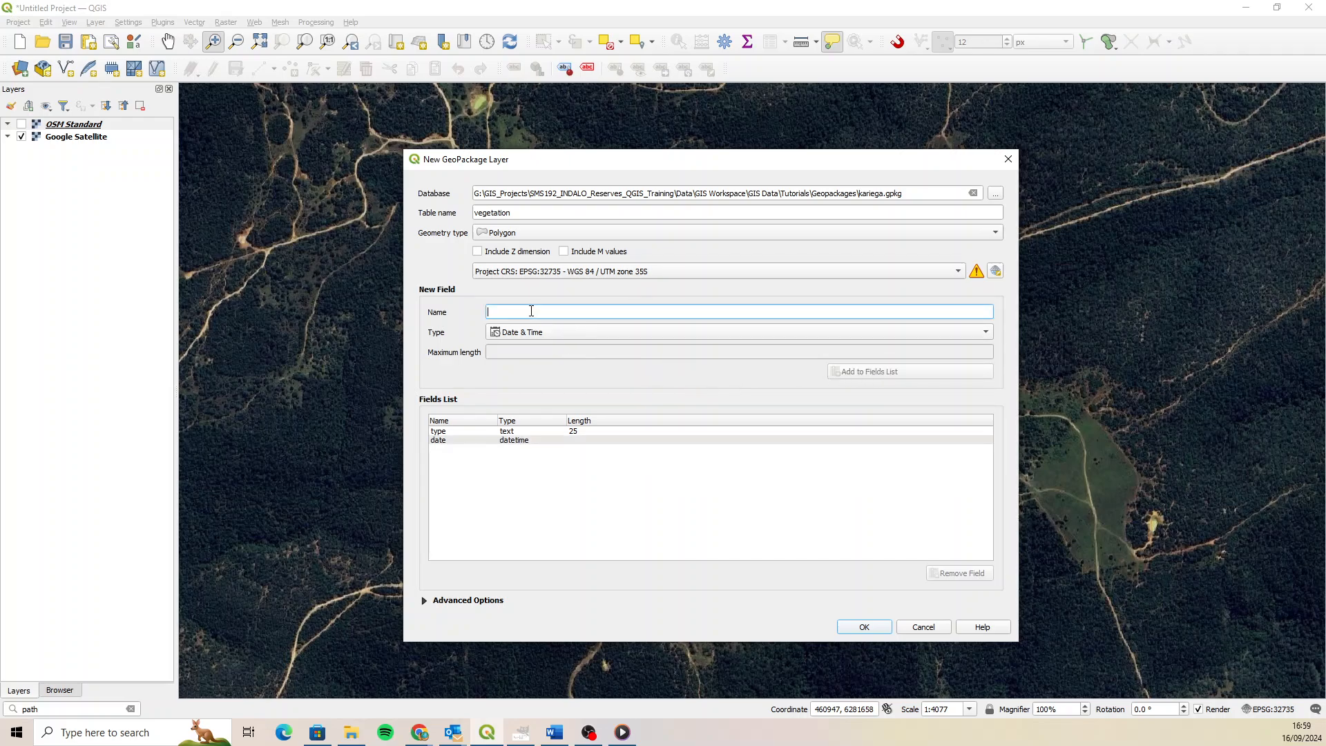
{"action": "type", "text": "surveyor"}
{"action": "left_click", "coordinate": [588, 330]}
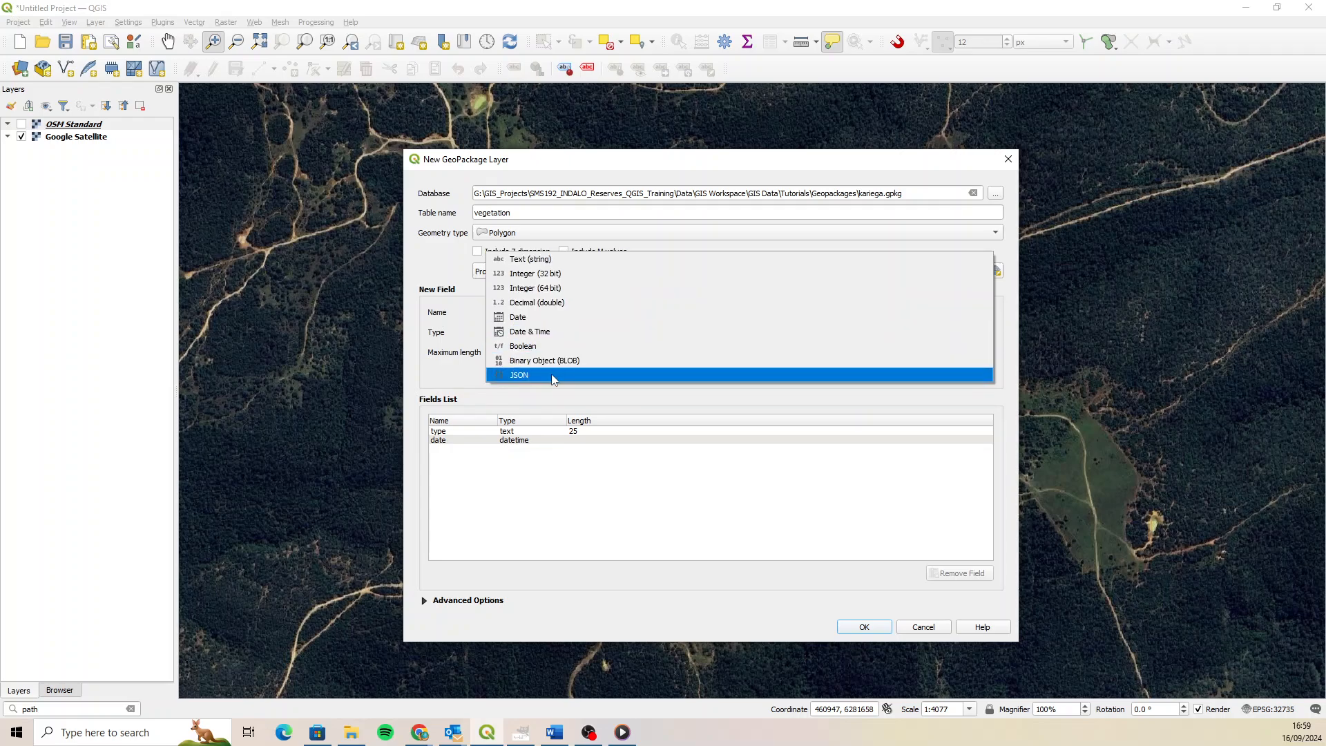
{"action": "left_click", "coordinate": [558, 266]}
{"action": "left_click", "coordinate": [541, 353]}
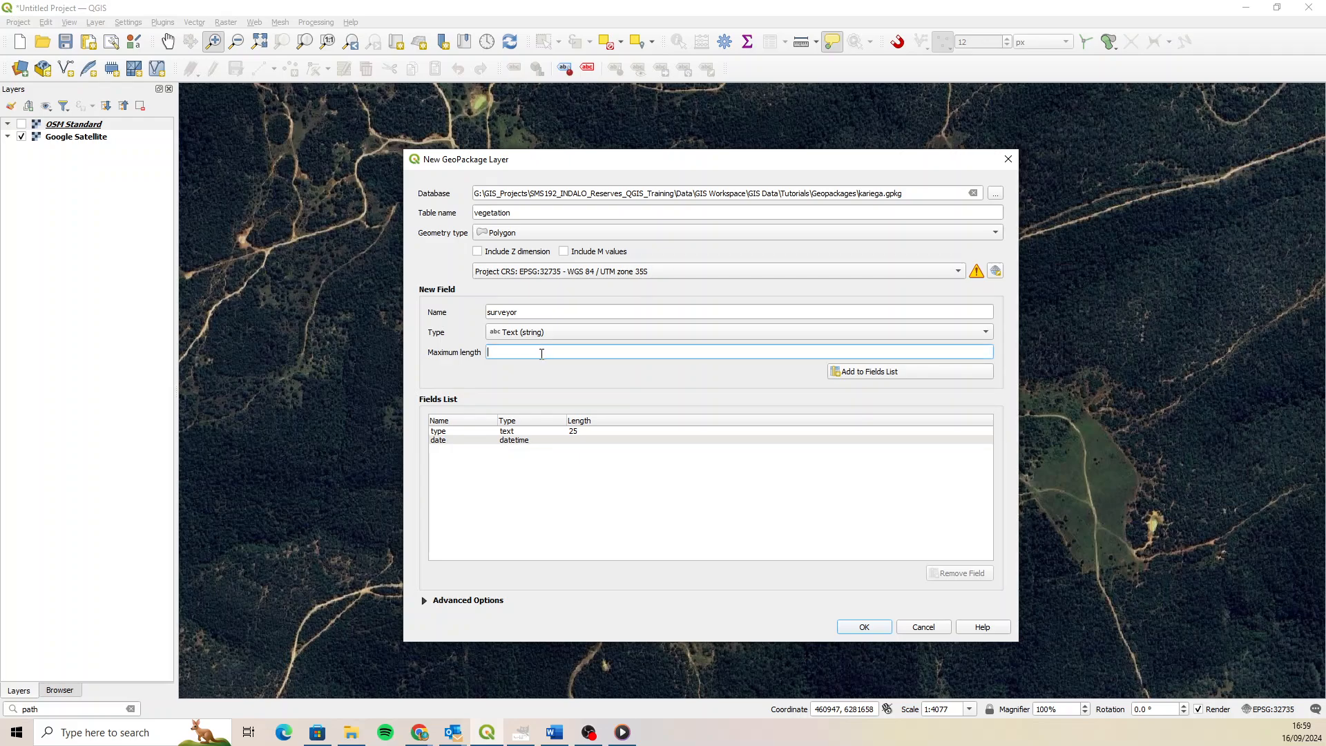
{"action": "type", "text": "25"}
{"action": "left_click", "coordinate": [872, 373]}
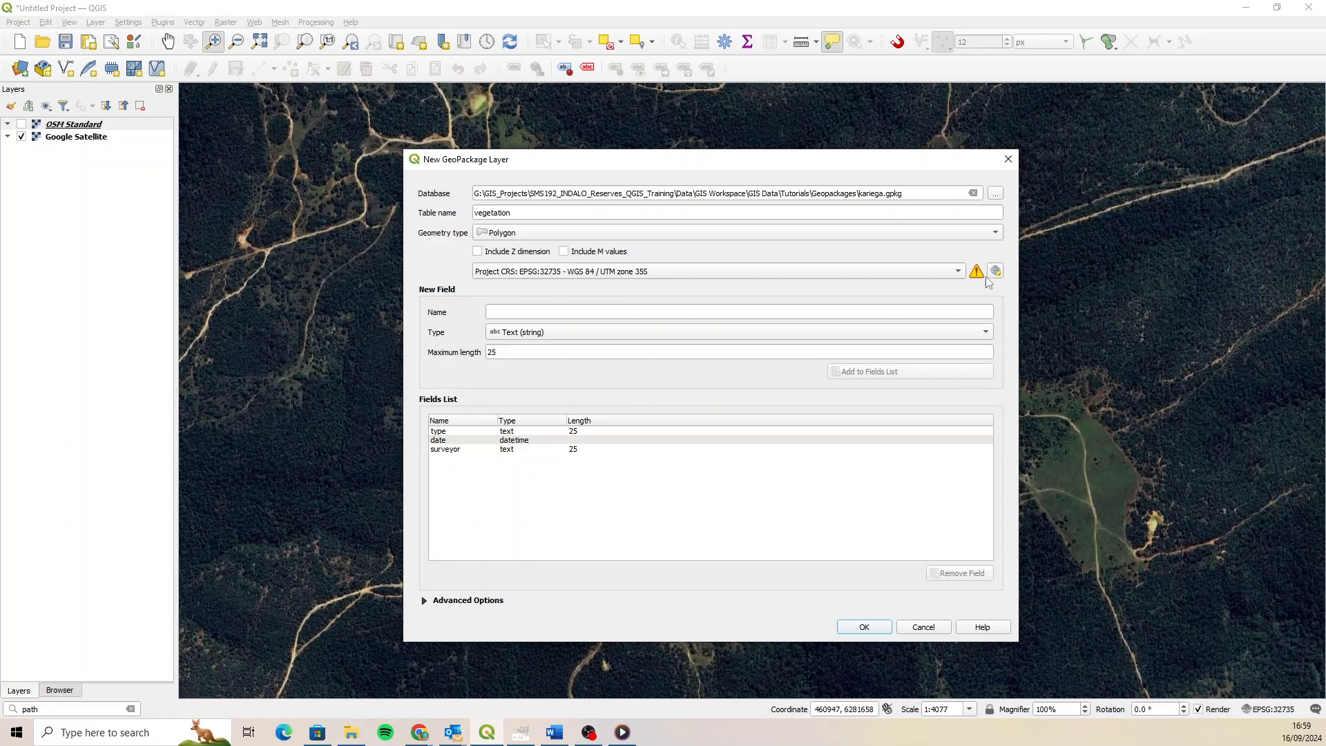
Create the vegetation layer and check its field columns in the attribute table.
{"action": "mouse_move", "coordinate": [981, 279]}
{"action": "left_click", "coordinate": [864, 627]}
{"action": "right_click", "coordinate": [108, 125]}
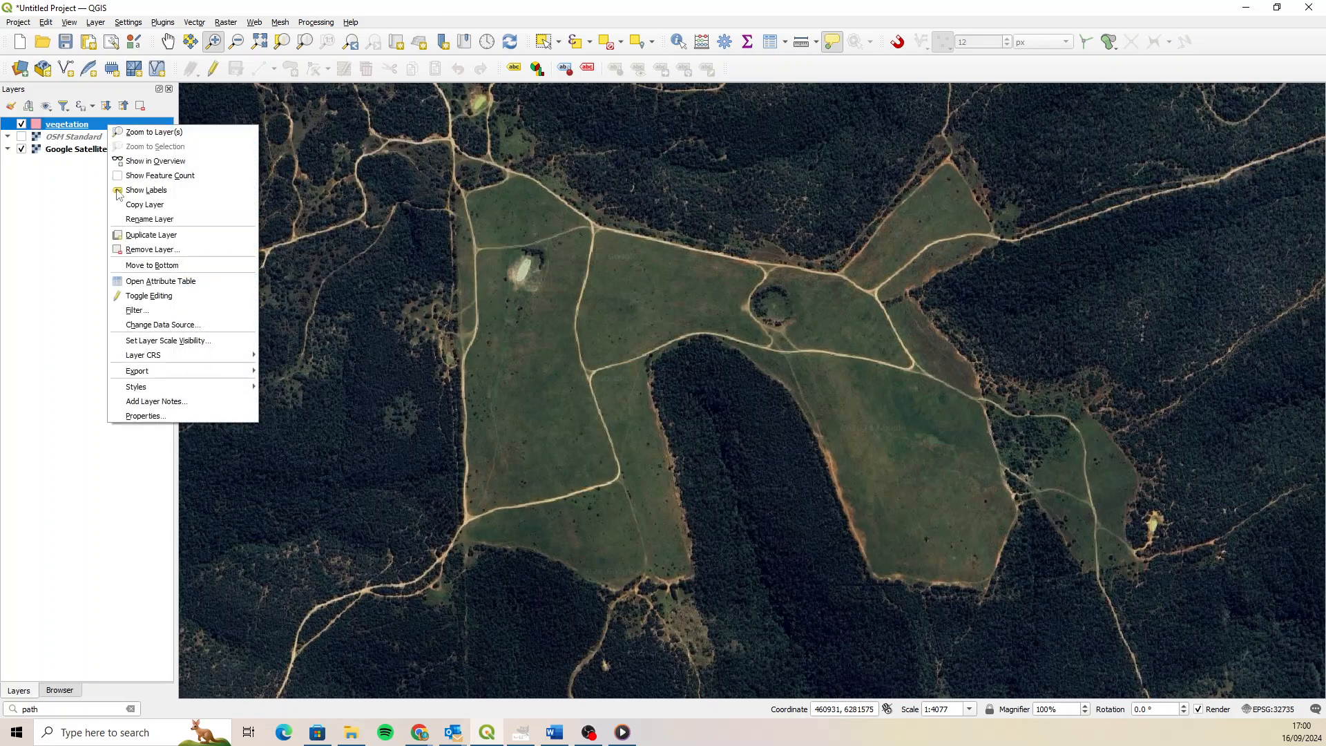
{"action": "left_click", "coordinate": [145, 281]}
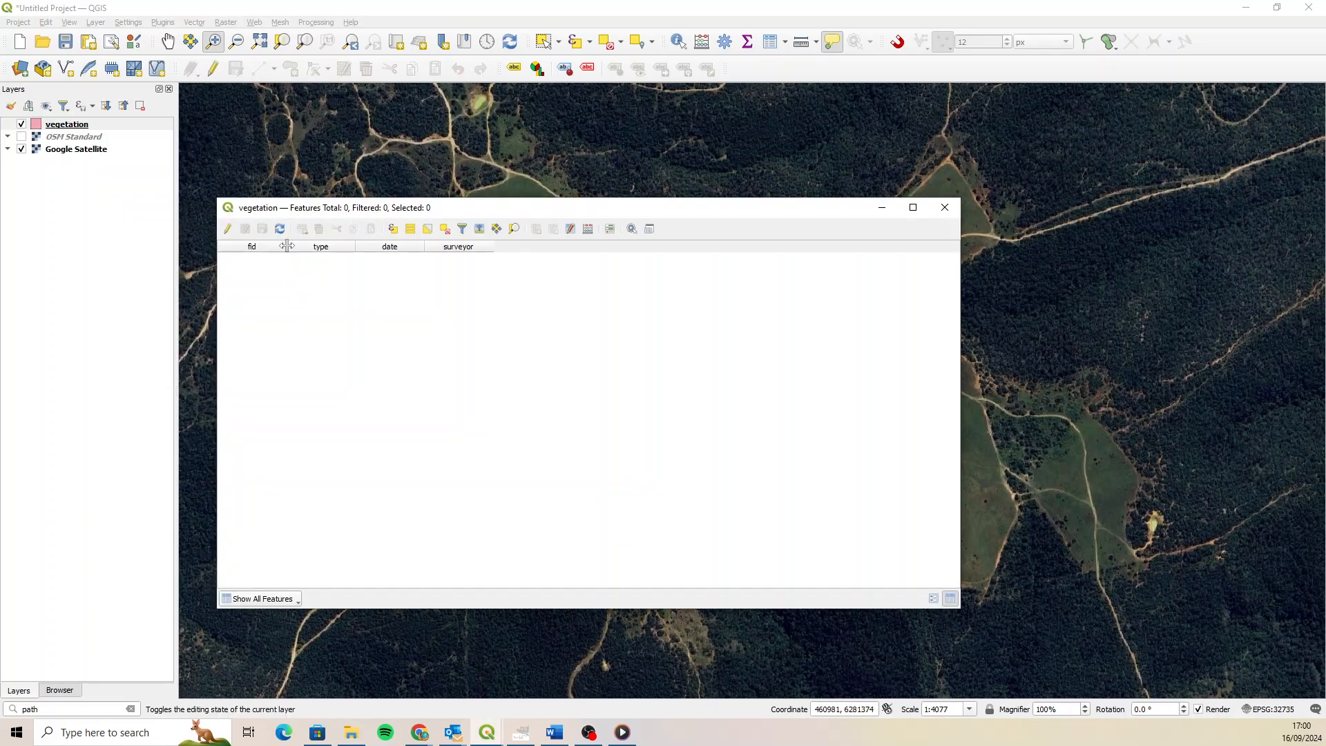
{"action": "left_click", "coordinate": [945, 208]}
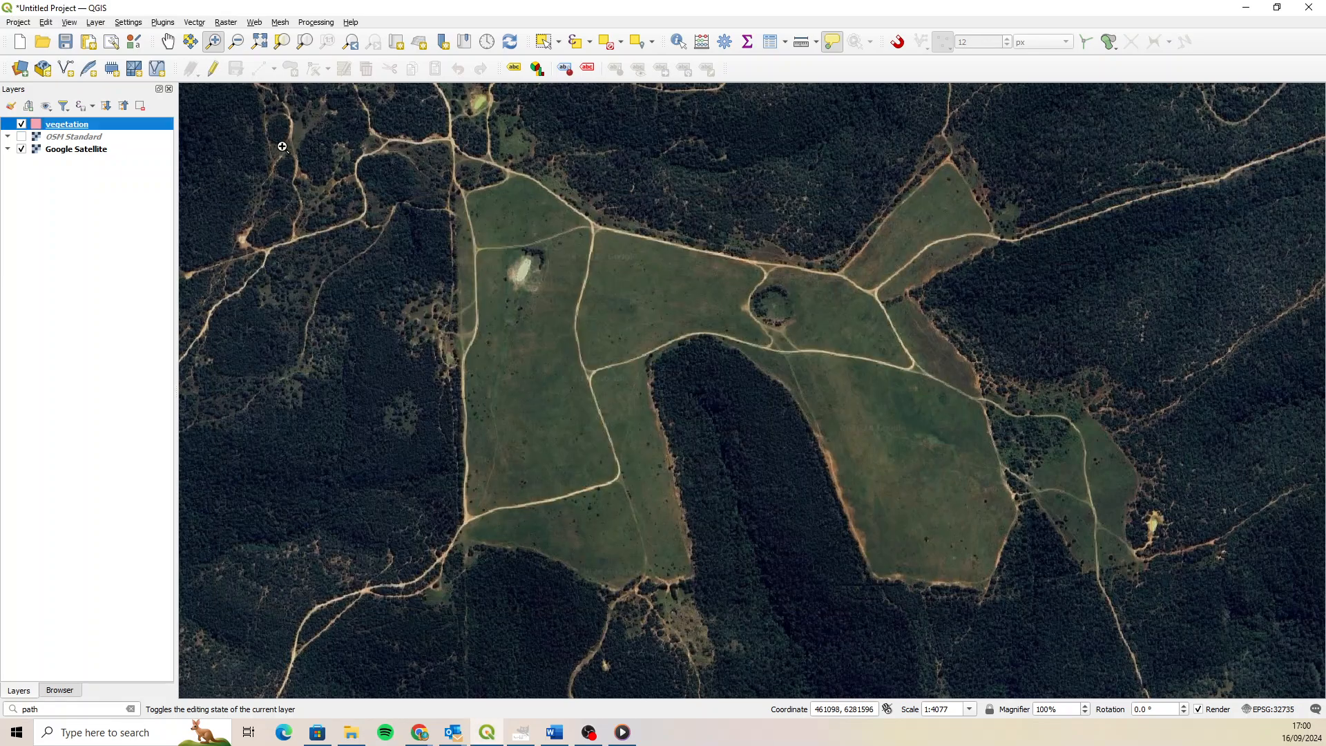
Switch the vegetation layer's attributes form to the Drag and Drop Designer and remove fid from the form layout.
{"action": "right_click", "coordinate": [132, 124]}
{"action": "left_click", "coordinate": [229, 415]}
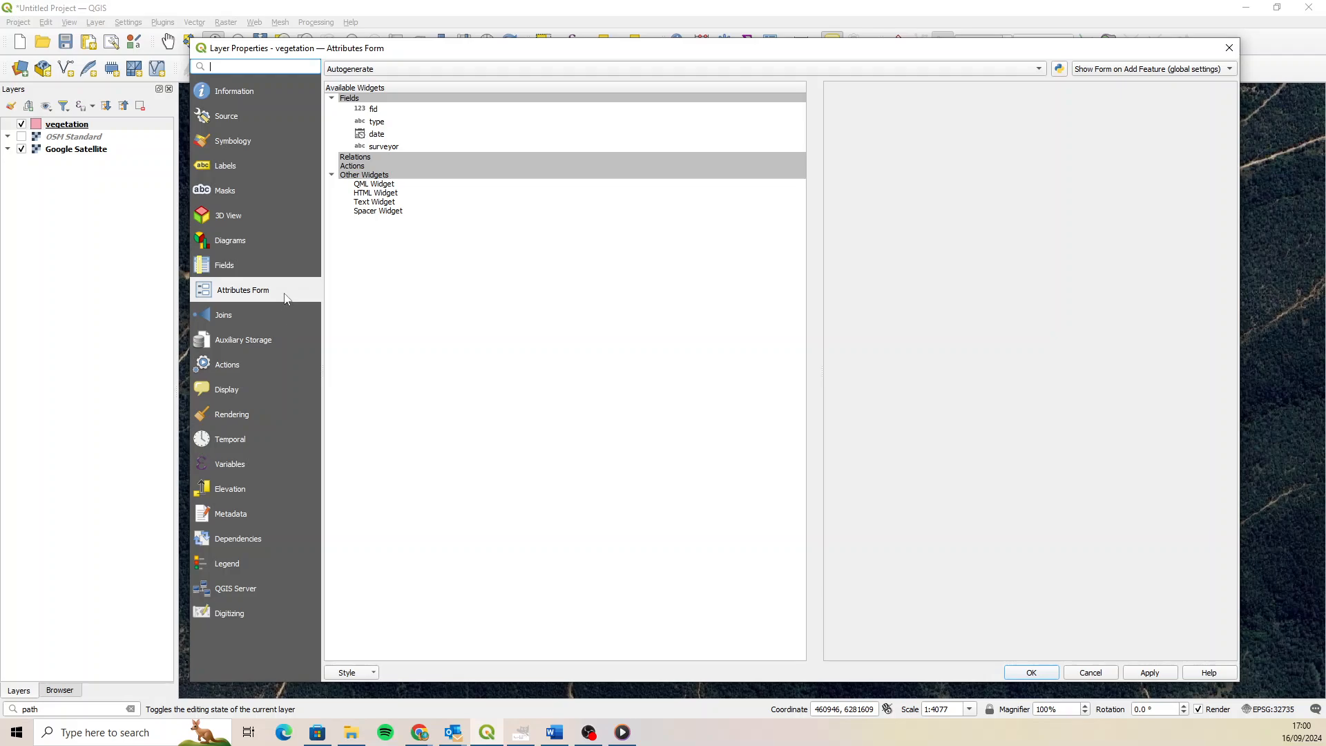
{"action": "left_click", "coordinate": [417, 71]}
{"action": "left_click", "coordinate": [408, 81]}
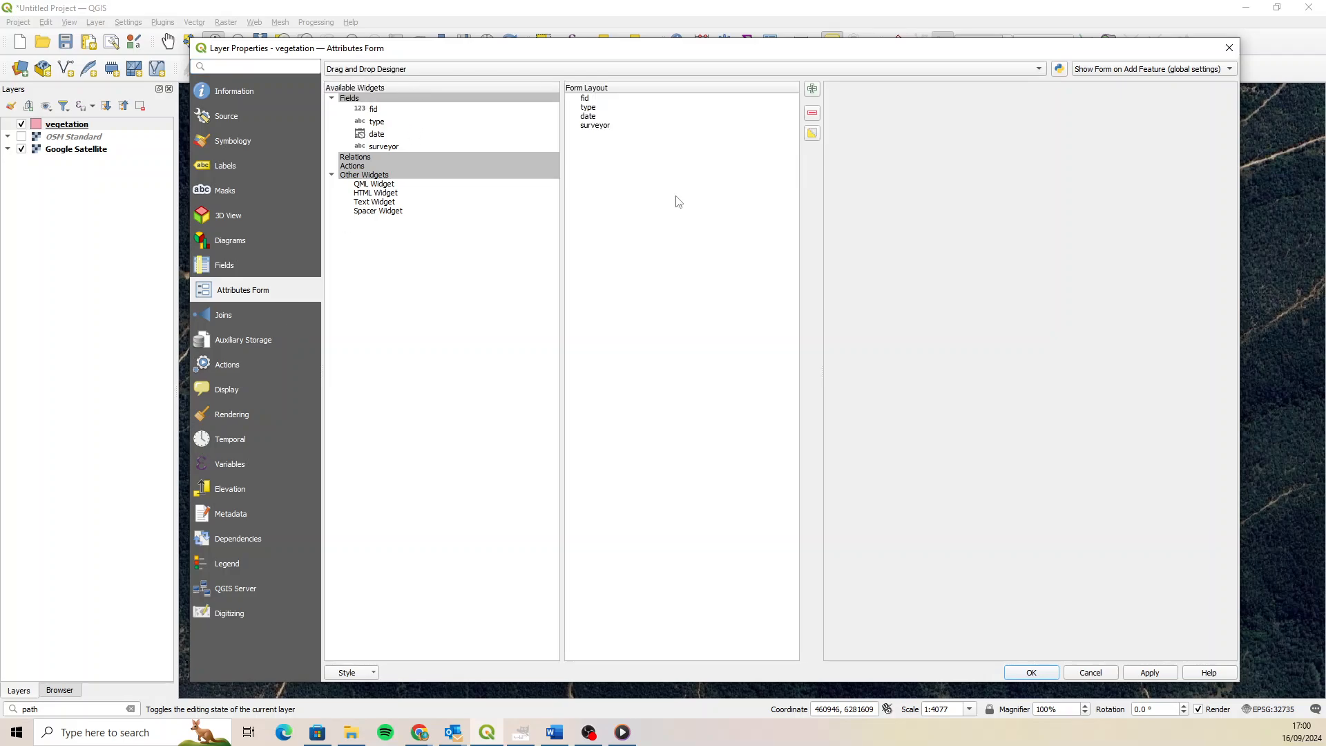
{"action": "left_click", "coordinate": [627, 99]}
{"action": "left_click", "coordinate": [813, 112]}
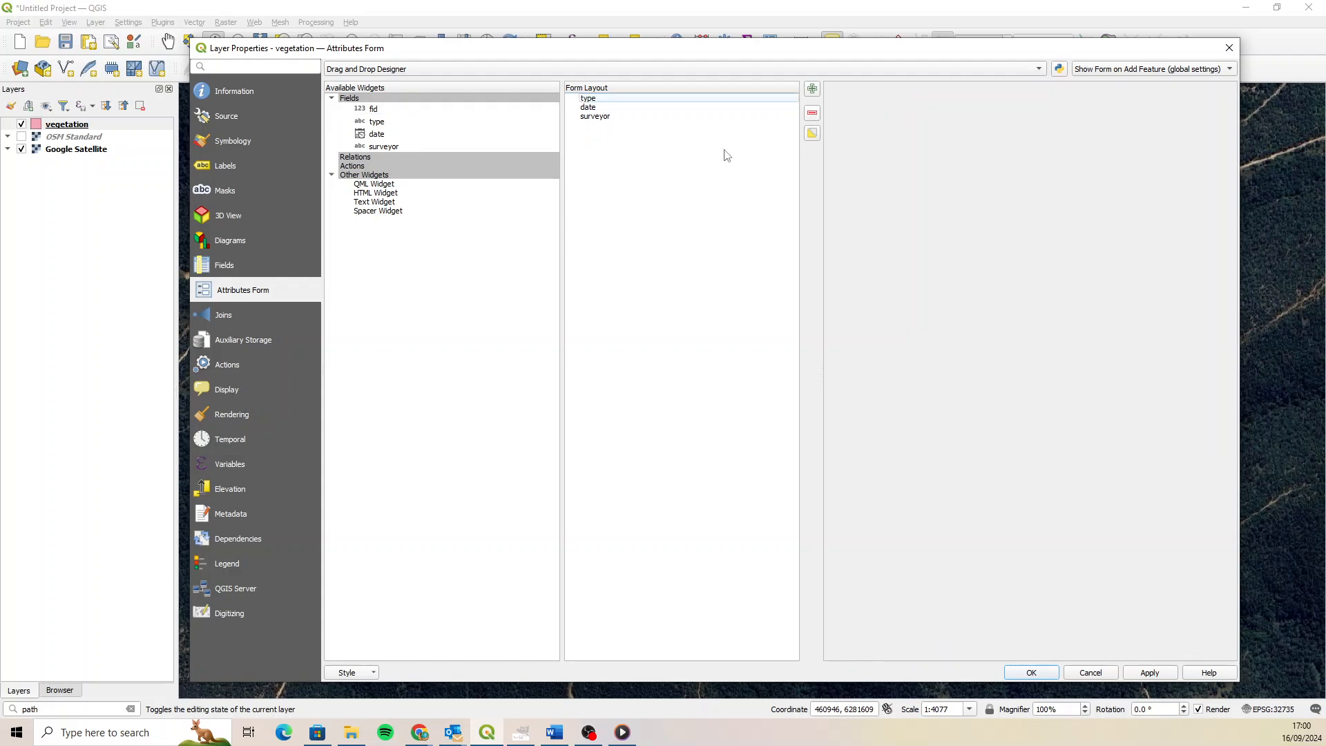
Set the date field's default value to now() and apply the default on update.
{"action": "left_click", "coordinate": [637, 101]}
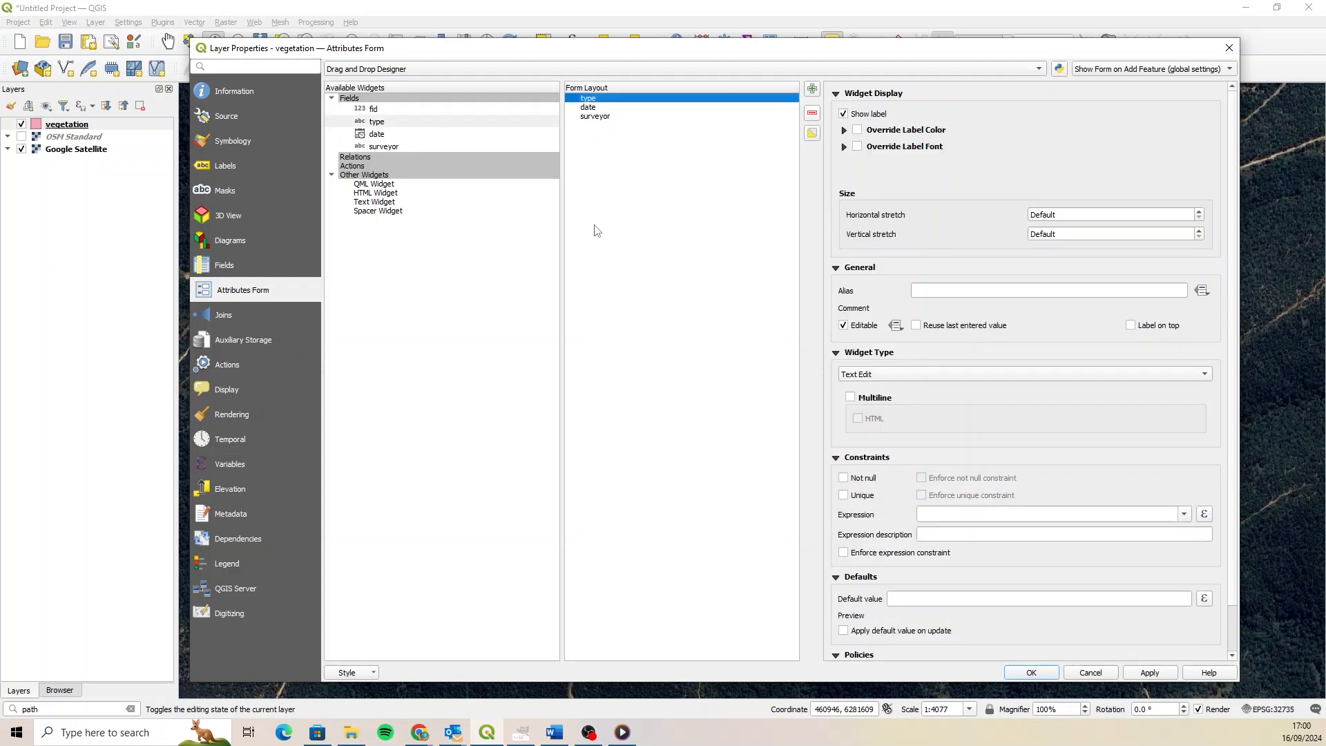
{"action": "left_click", "coordinate": [599, 108]}
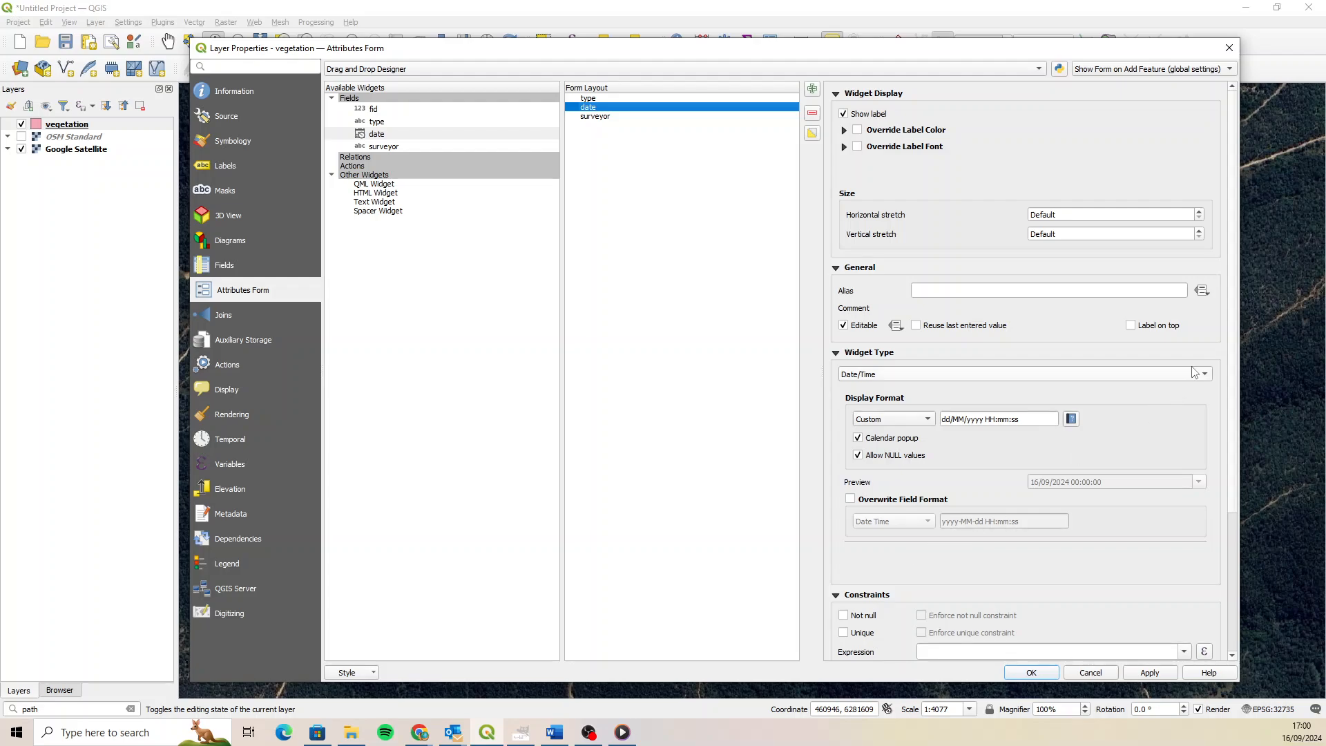
{"action": "scroll", "coordinate": [1232, 391], "scroll_direction": "down", "scroll_amount": 3}
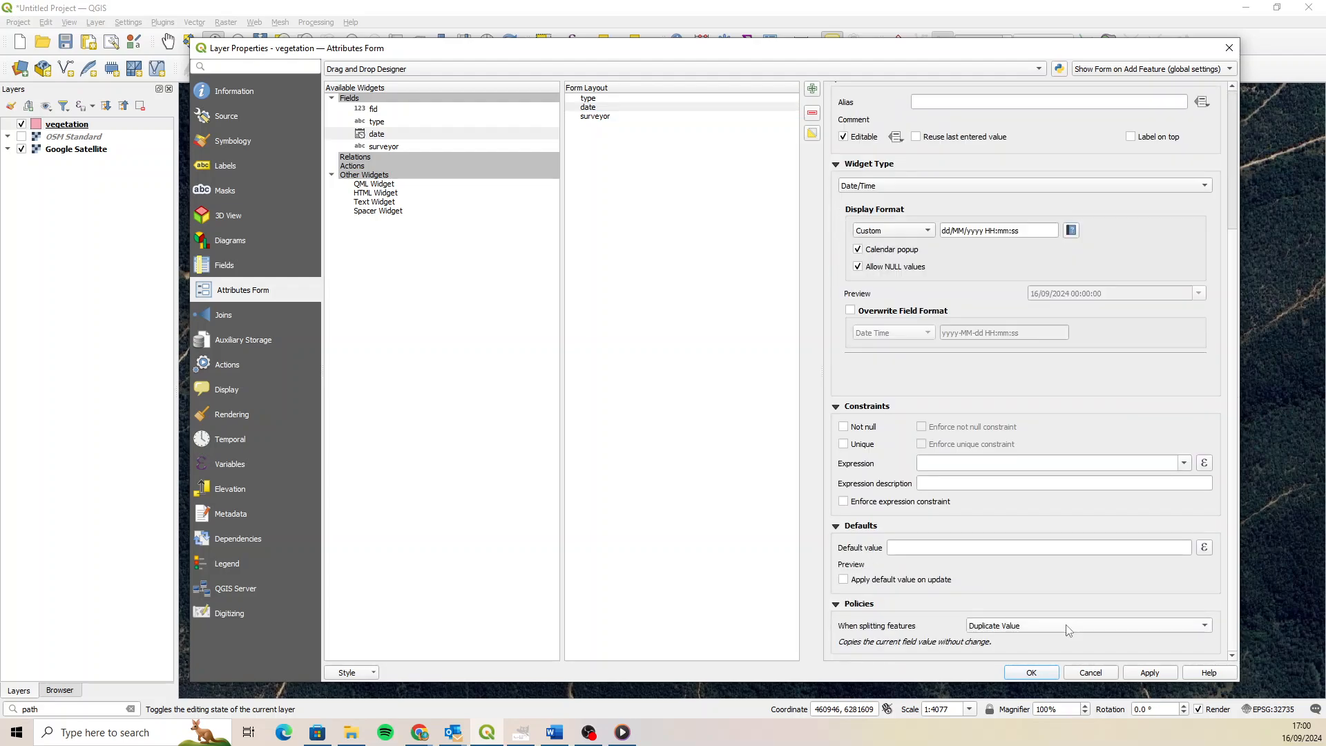
{"action": "left_click", "coordinate": [925, 549]}
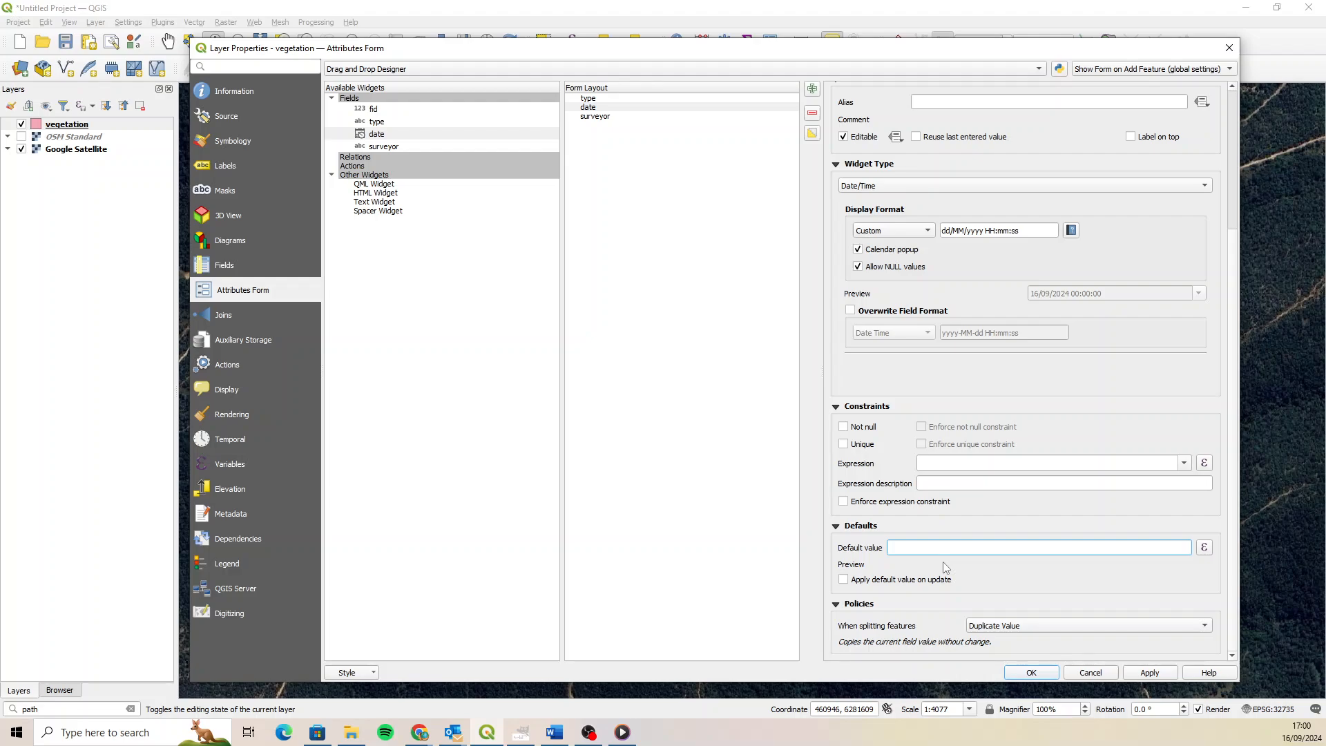
{"action": "type", "text": "now()"}
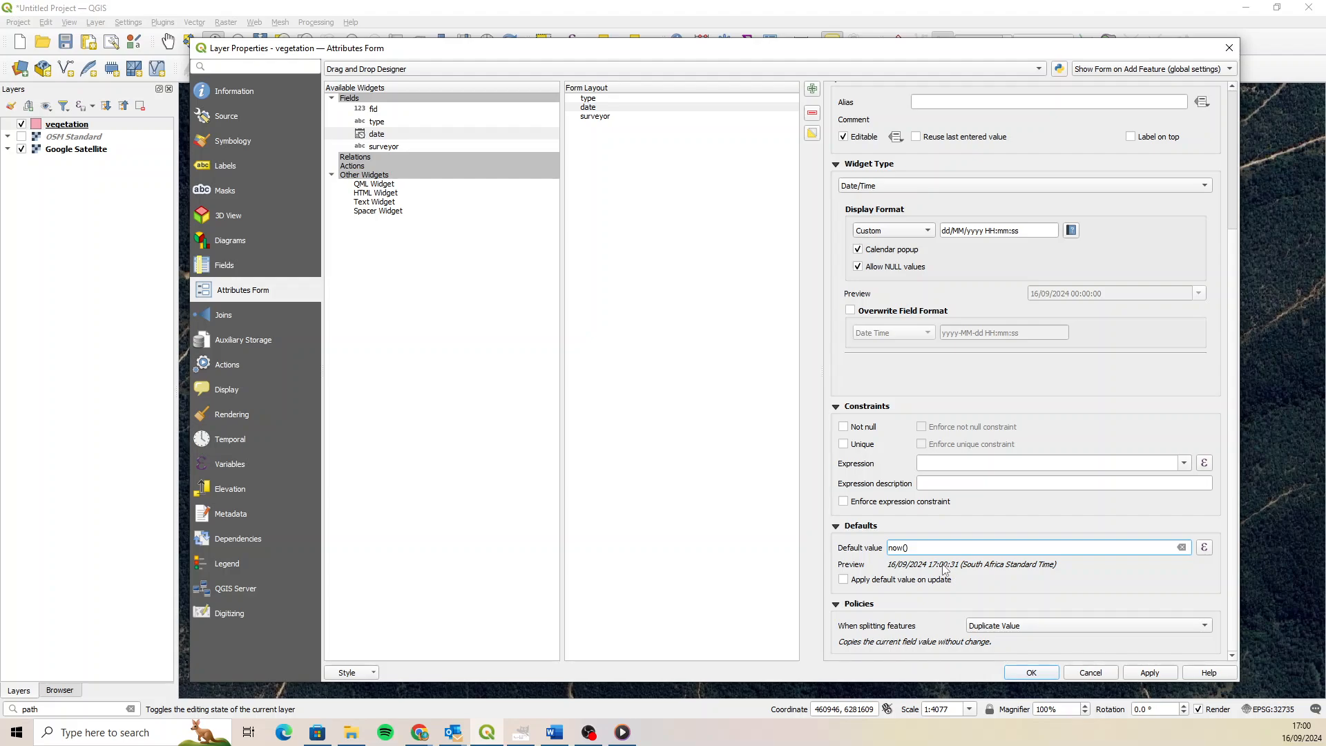
{"action": "left_click", "coordinate": [844, 580]}
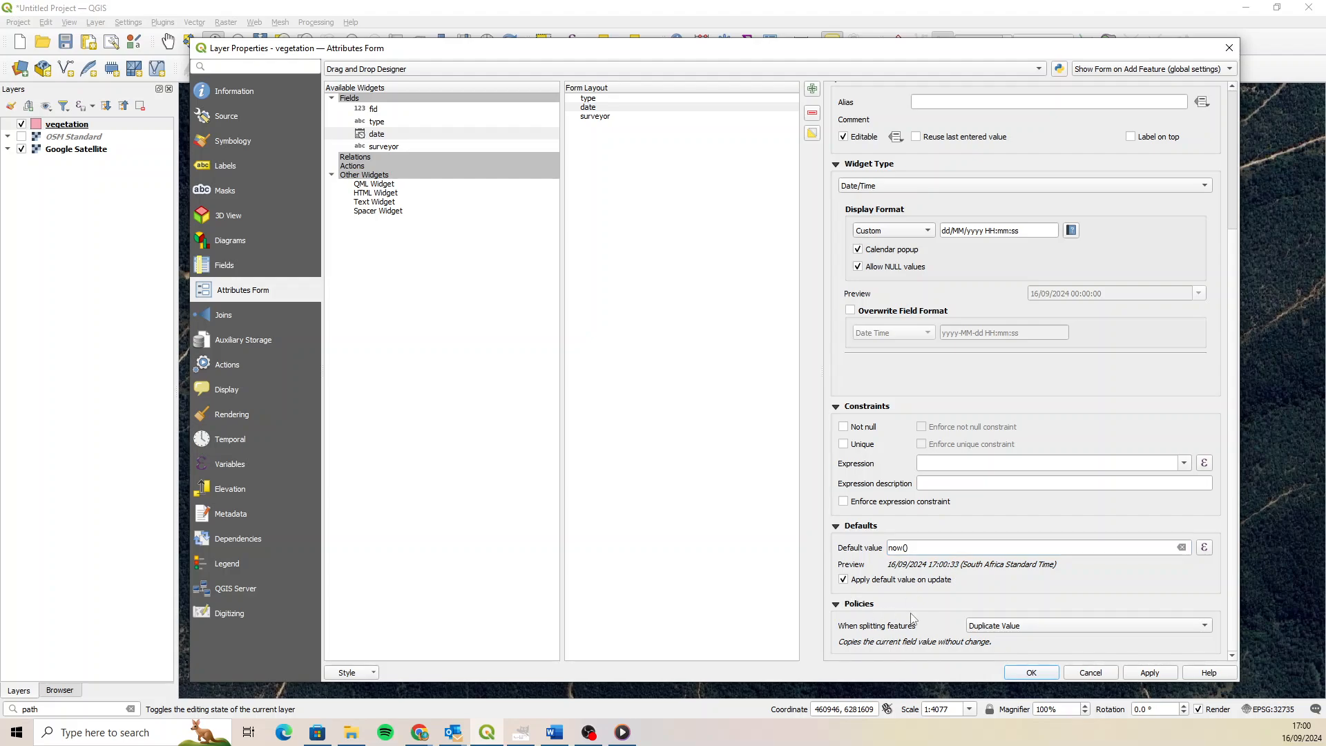
{"action": "left_click", "coordinate": [596, 116]}
{"action": "left_click", "coordinate": [950, 549]}
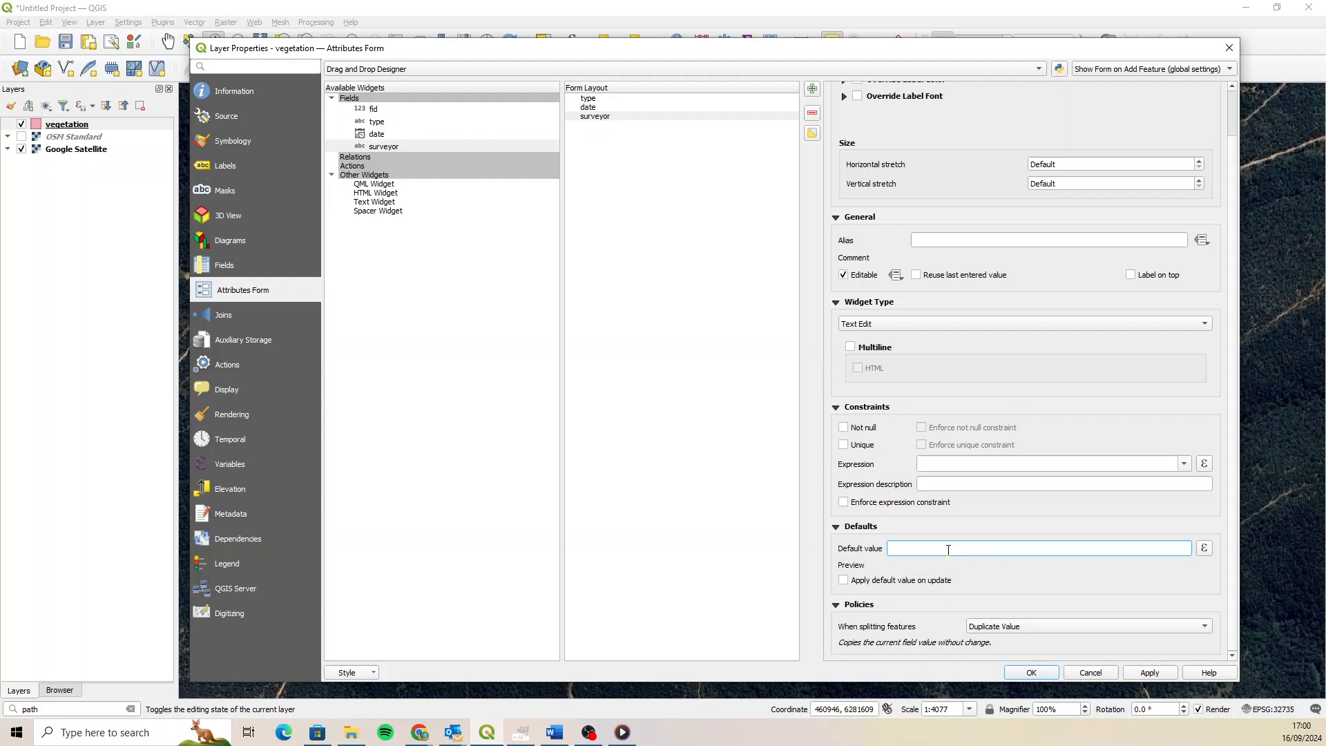
{"action": "type", "text": "@user_full_name"}
{"action": "left_click", "coordinate": [844, 580]}
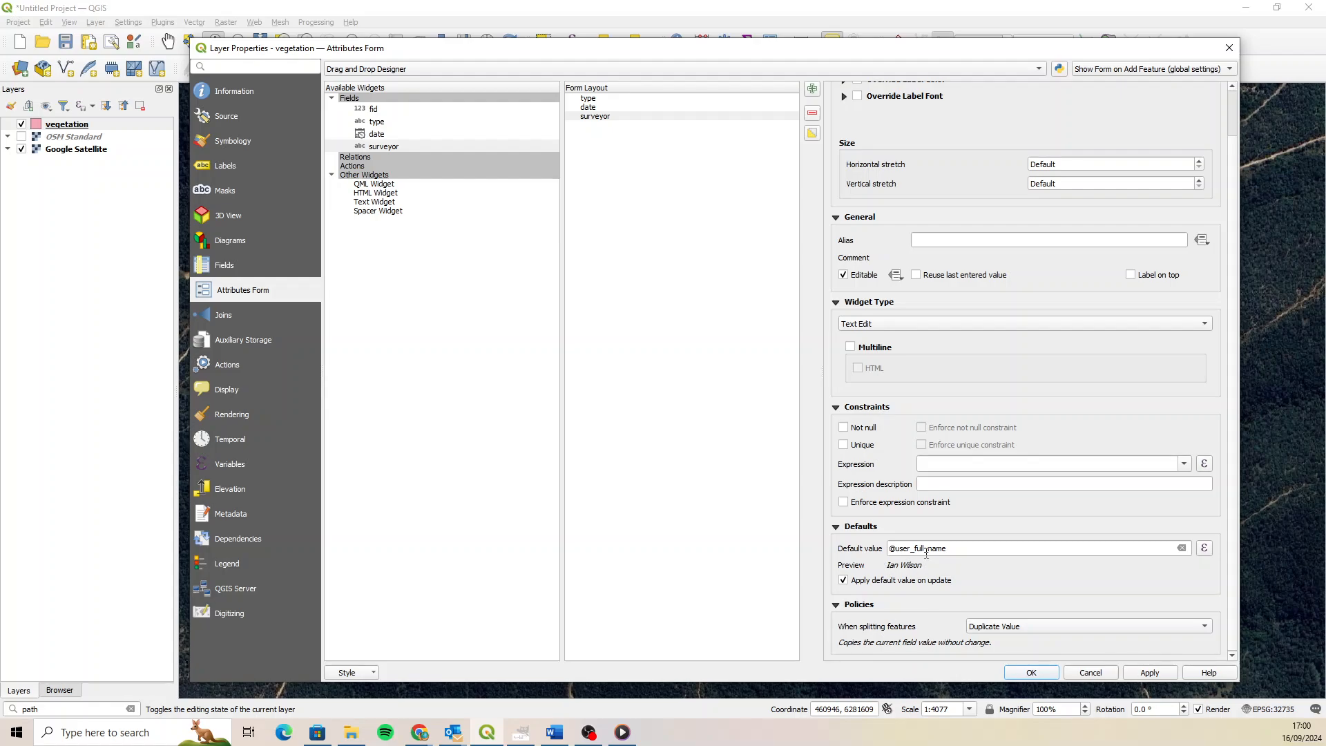
Review the form settings and default values of the date and surveyor fields.
{"action": "left_click", "coordinate": [607, 109]}
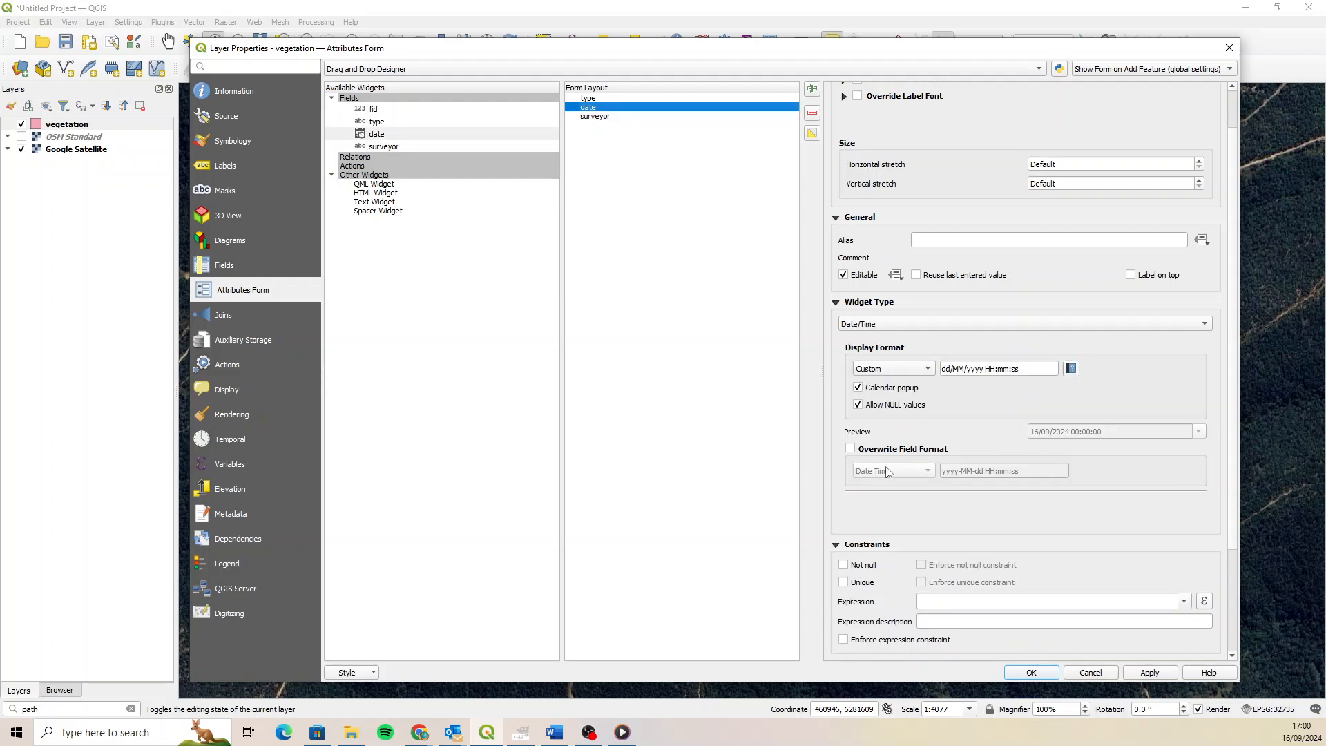
{"action": "left_click", "coordinate": [608, 117]}
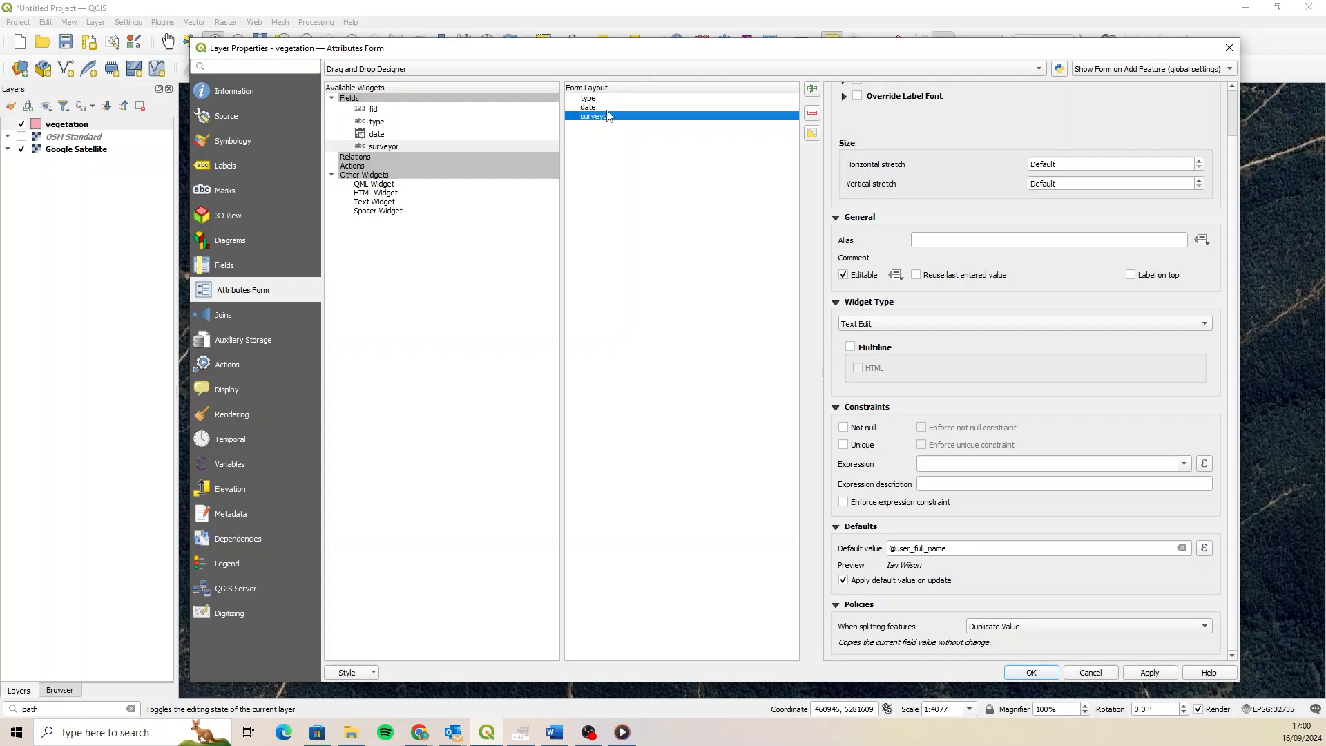
{"action": "left_click", "coordinate": [608, 108]}
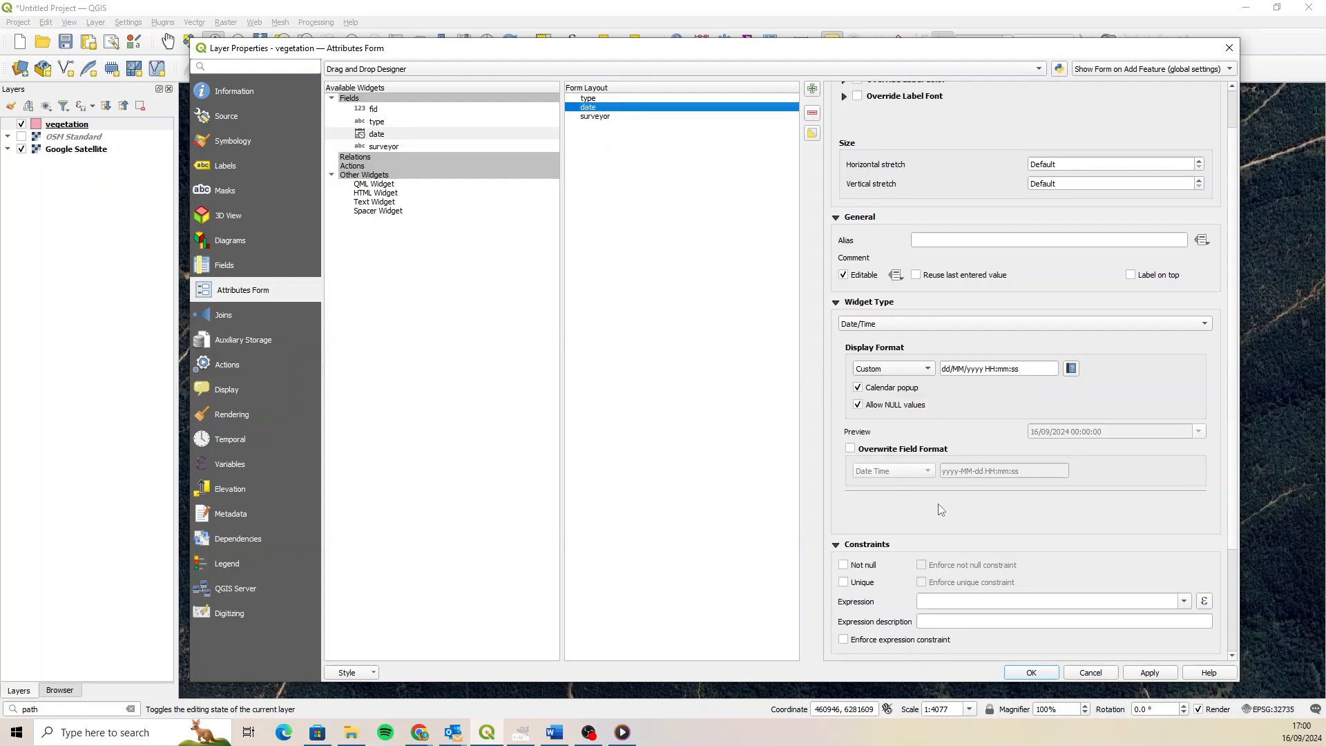
{"action": "scroll", "coordinate": [1013, 518], "scroll_direction": "down", "scroll_amount": 4}
{"action": "scroll", "coordinate": [892, 415], "scroll_direction": "up", "scroll_amount": 2}
{"action": "scroll", "coordinate": [892, 414], "scroll_direction": "up", "scroll_amount": 1}
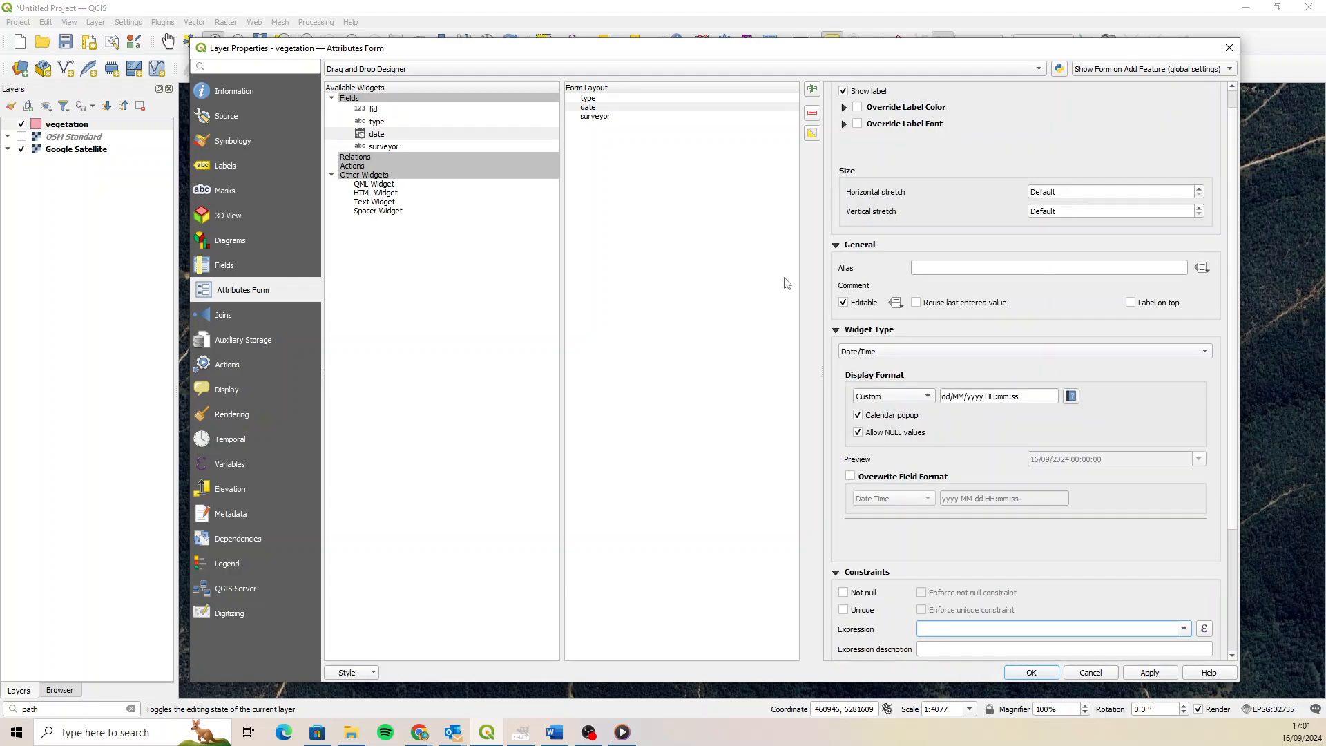
Change the type field's widget to Value Map and enter forest as its first value.
{"action": "left_click", "coordinate": [626, 101]}
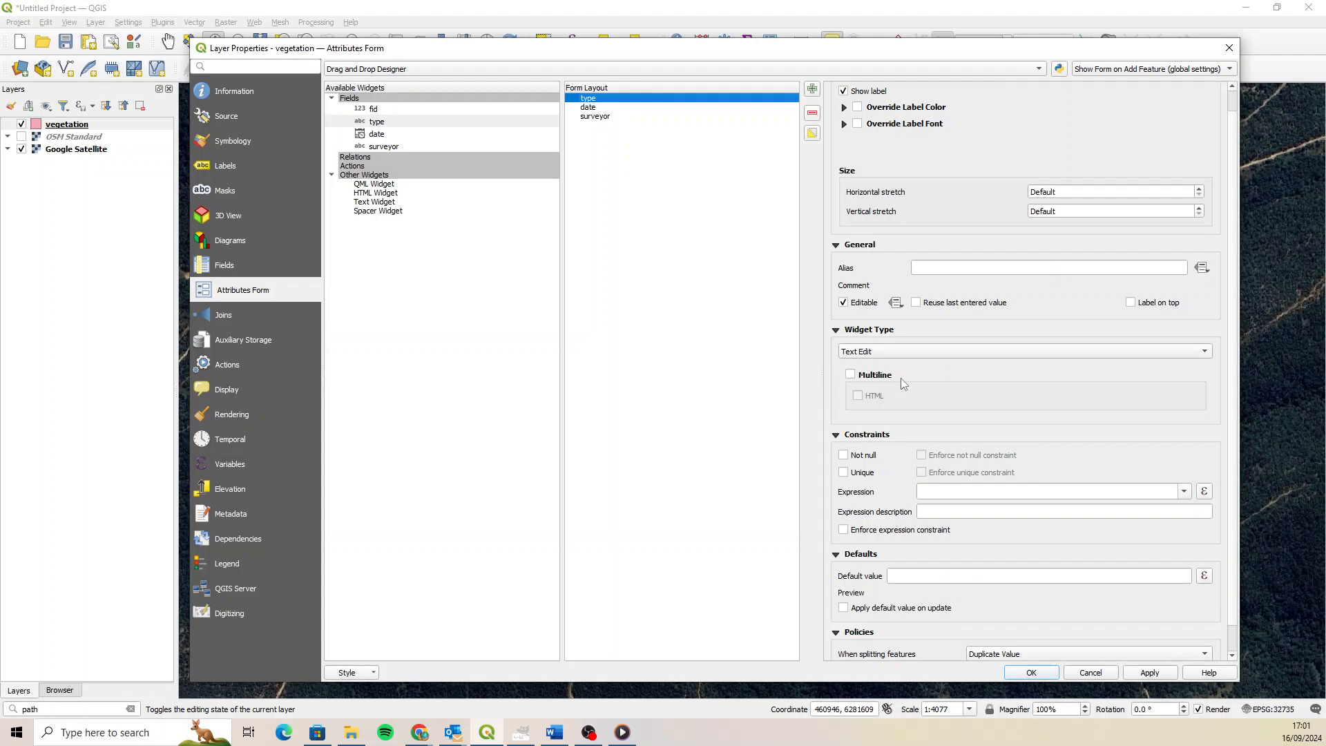
{"action": "left_click", "coordinate": [944, 354]}
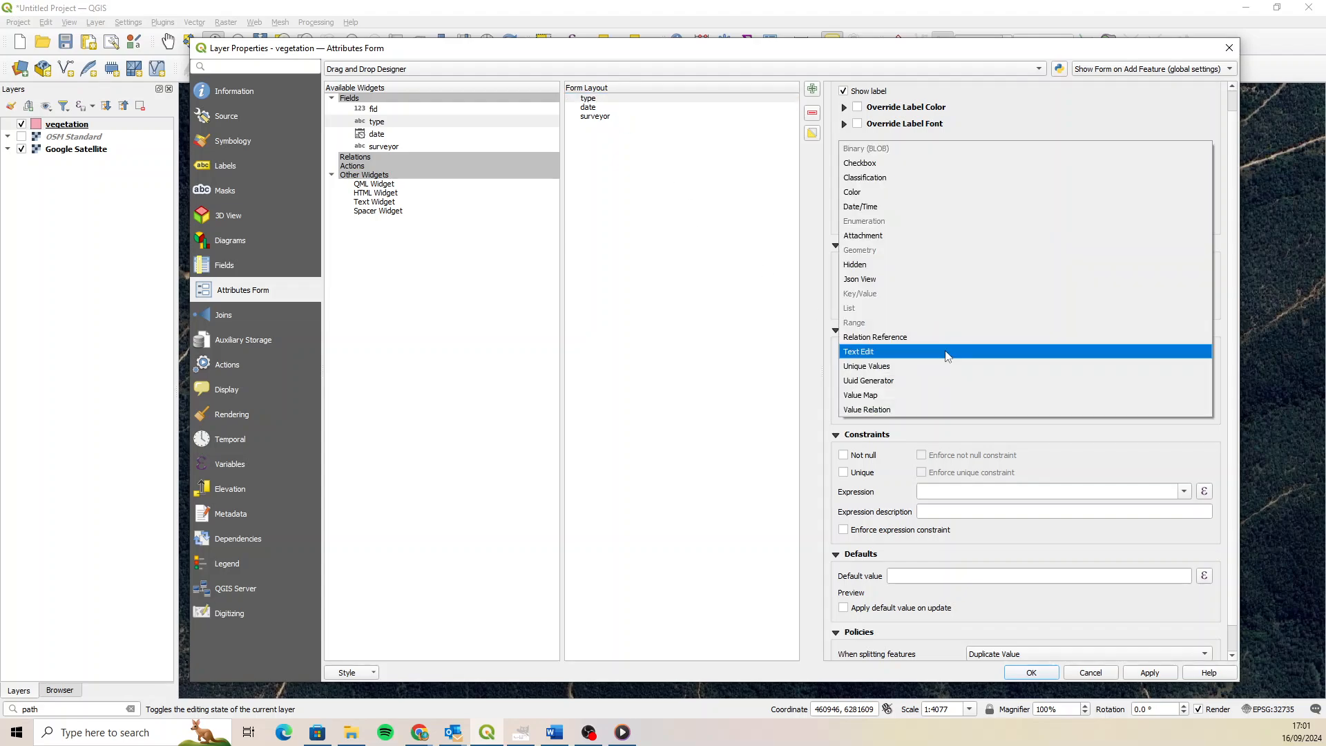
{"action": "left_click", "coordinate": [931, 391]}
{"action": "left_click", "coordinate": [902, 423]}
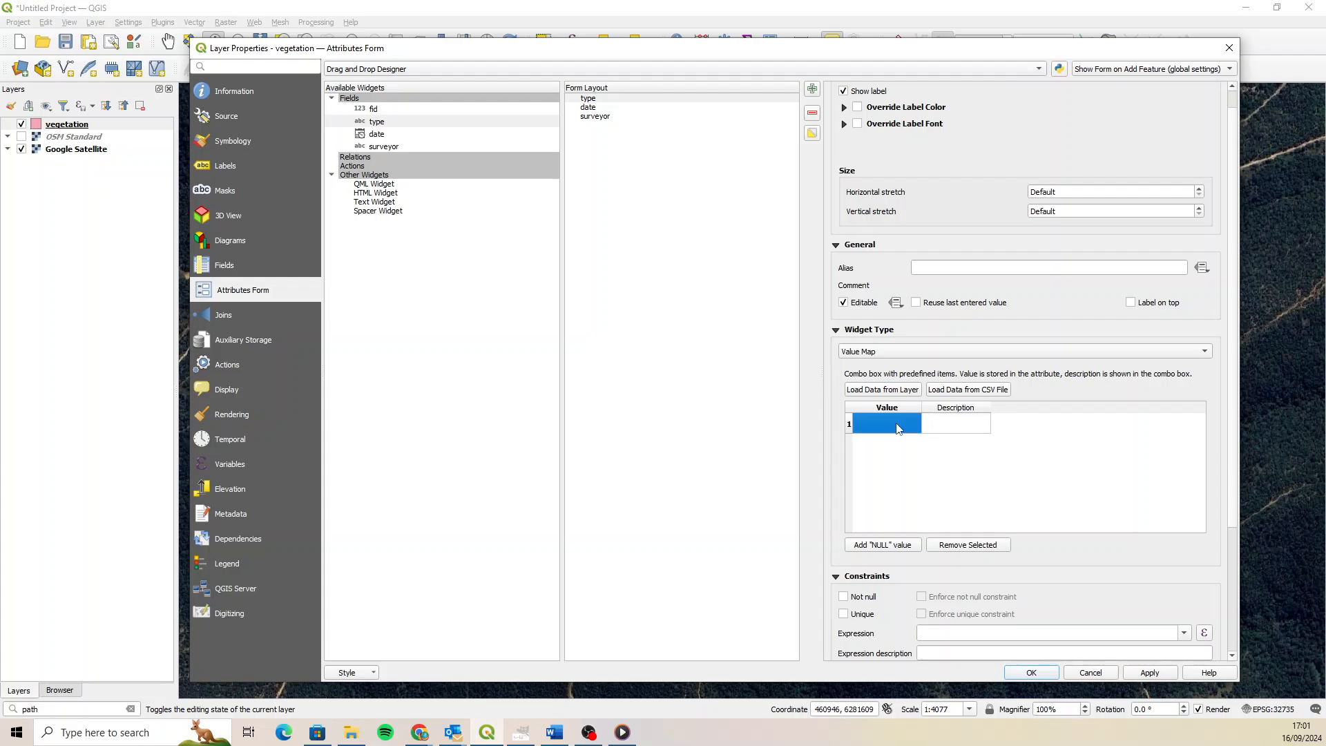
{"action": "double_click", "coordinate": [876, 429]}
{"action": "key", "text": "Tab"}
Add veld as the second value in the type field's value map.
{"action": "double_click", "coordinate": [877, 440]}
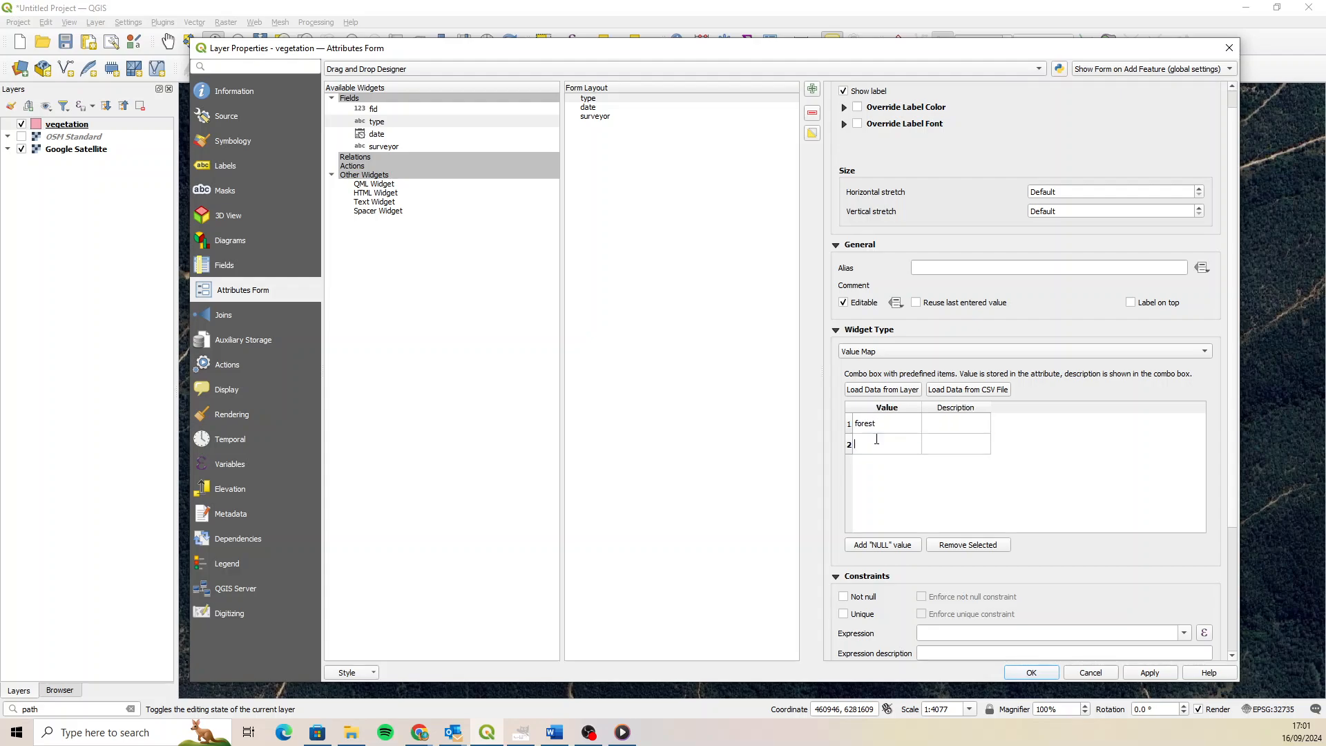
{"action": "type", "text": "gras"}
{"action": "key", "text": "BackSpace"}
{"action": "key", "text": "BackSpace"}
{"action": "key", "text": "BackSpace"}
{"action": "left_click", "coordinate": [956, 444]}
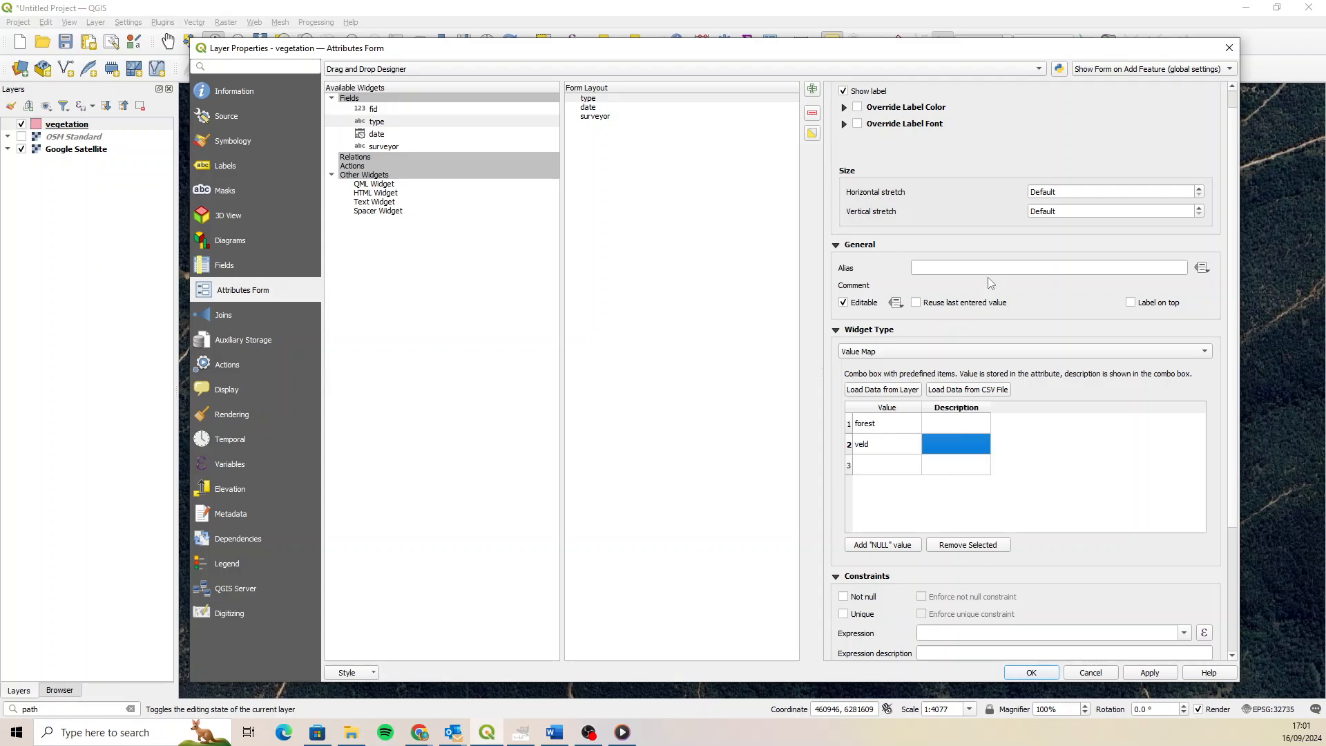
Check the satellite imagery behind the dialog and add thicket as the third value of the type field.
{"action": "left_click_drag", "start_coordinate": [623, 71], "coordinate": [113, 69]}
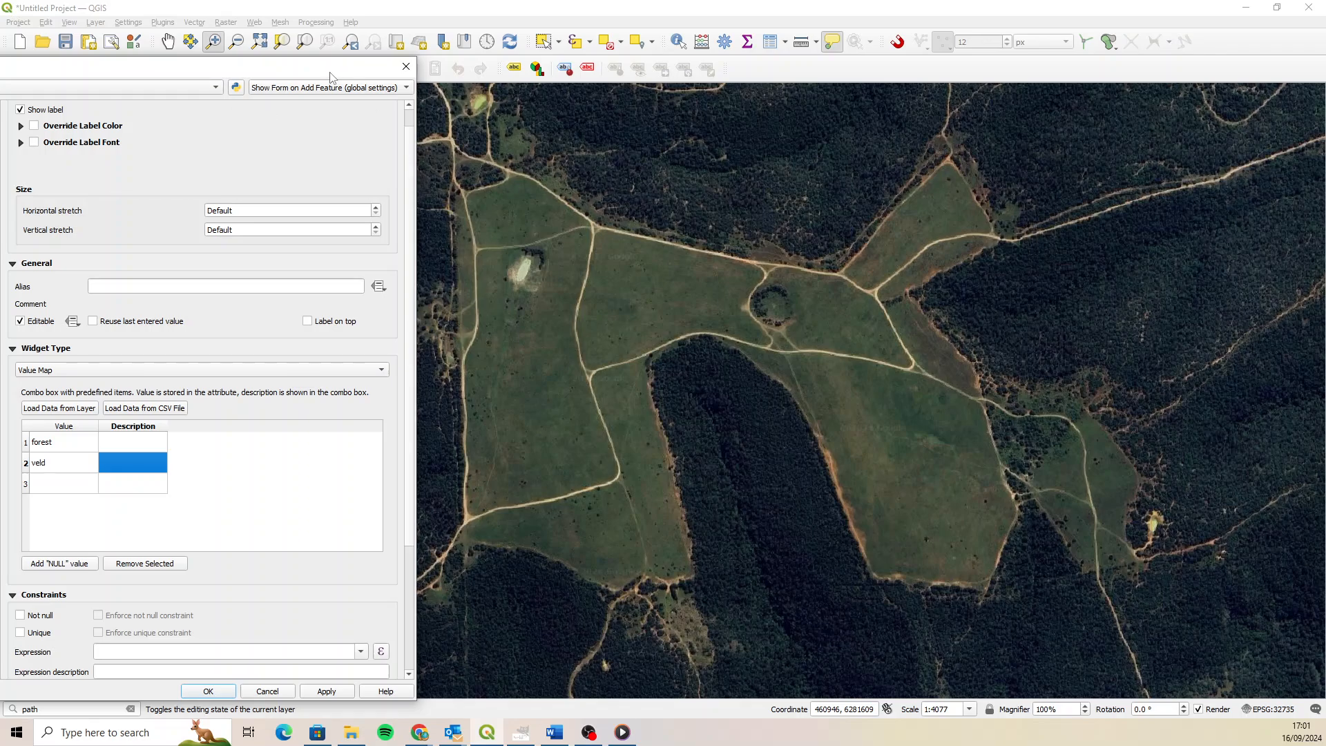
{"action": "left_click_drag", "start_coordinate": [196, 69], "coordinate": [964, 48]}
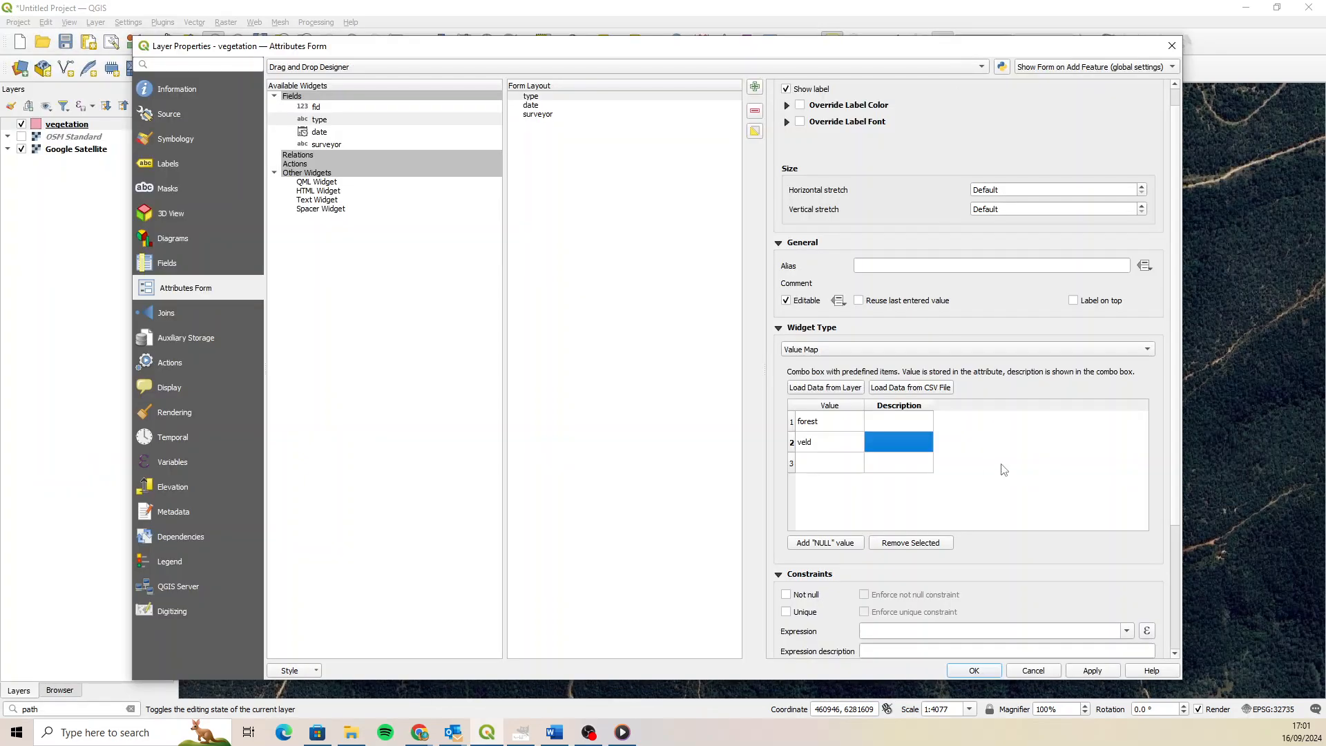
{"action": "double_click", "coordinate": [826, 462]}
{"action": "type", "text": "thi"}
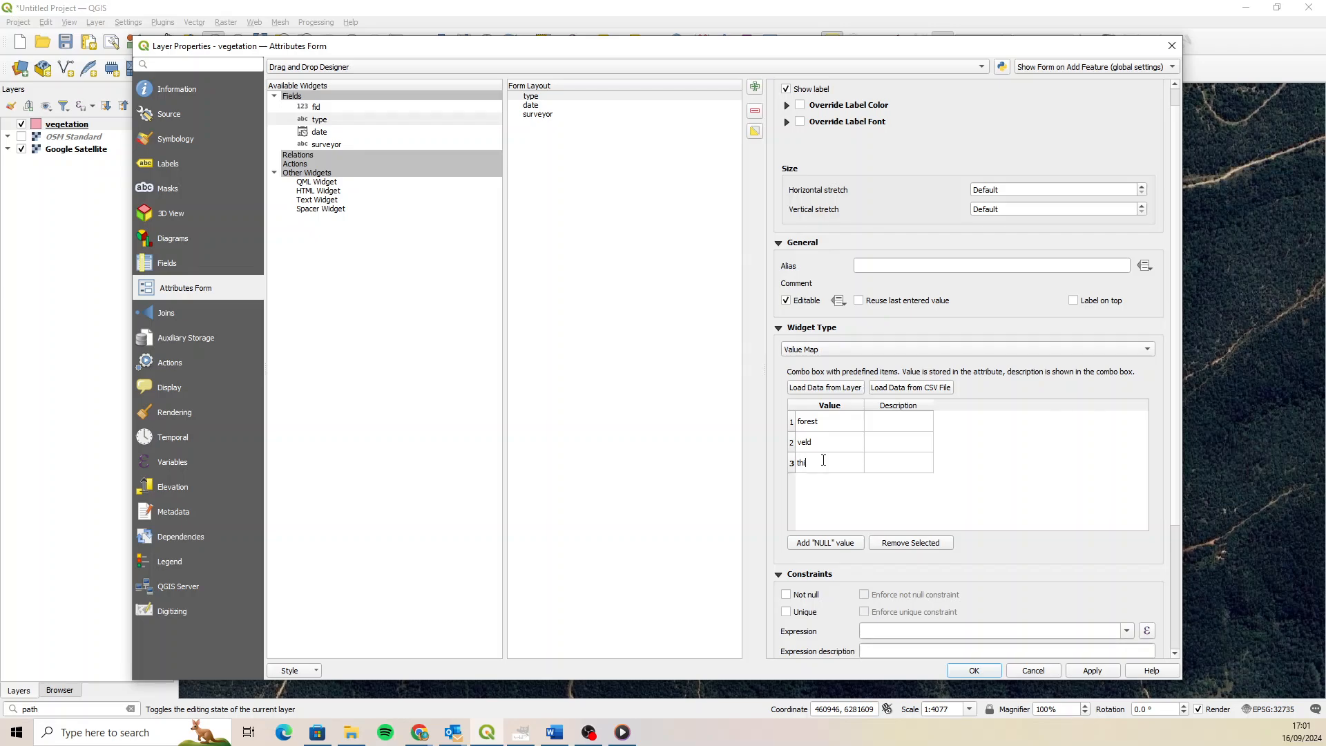
{"action": "type", "text": "cv"}
{"action": "key", "text": "BackSpace"}
{"action": "left_click", "coordinate": [889, 480]}
Add scrub and fynbos to the type field's value map and accept the layer properties.
{"action": "double_click", "coordinate": [817, 490]}
{"action": "type", "text": "scrub"}
{"action": "left_click", "coordinate": [893, 482]}
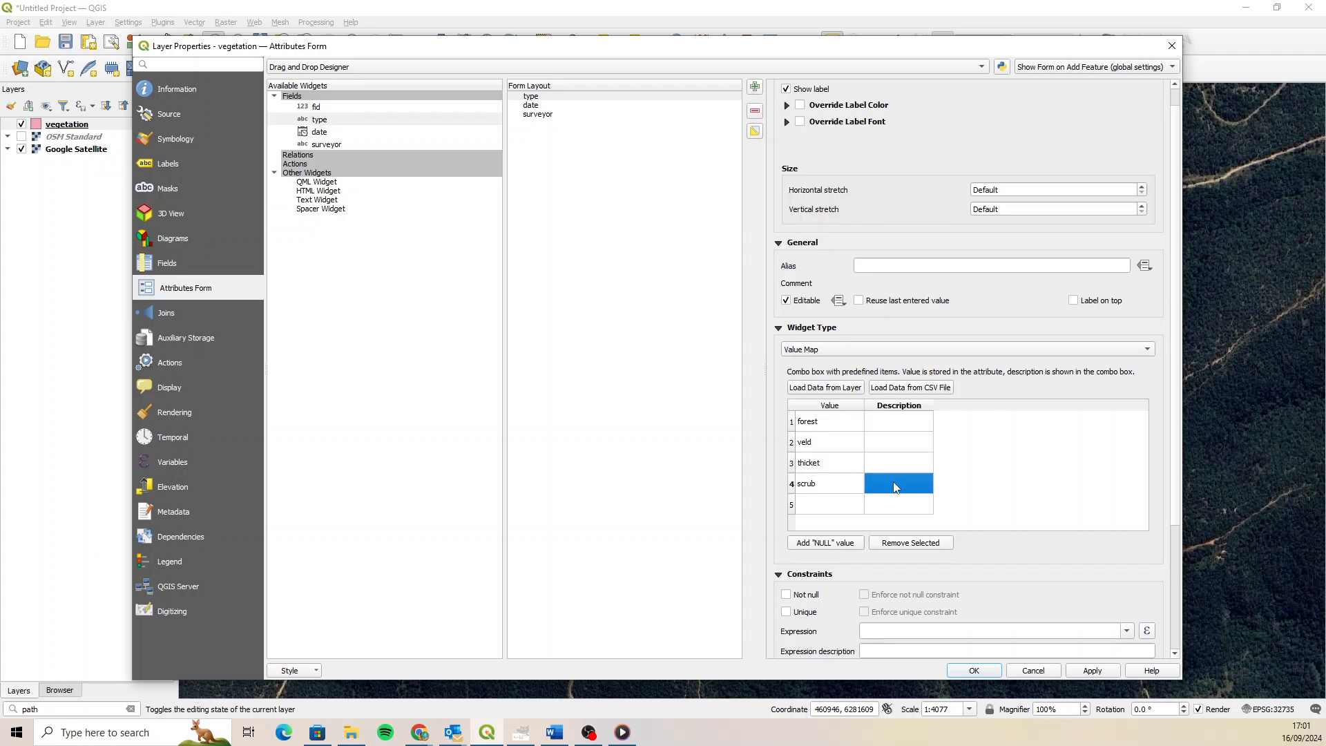
{"action": "double_click", "coordinate": [835, 506]}
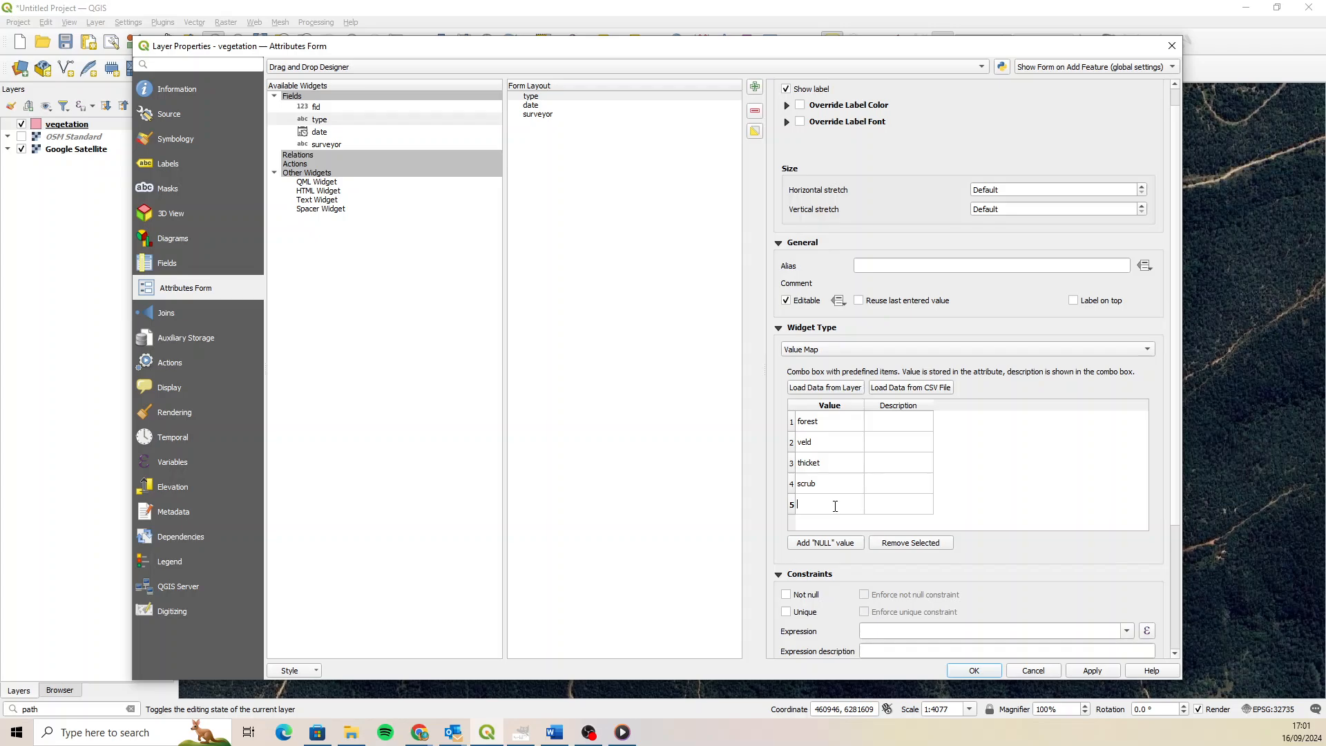
{"action": "type", "text": "rfy"}
{"action": "key", "text": "BackSpace"}
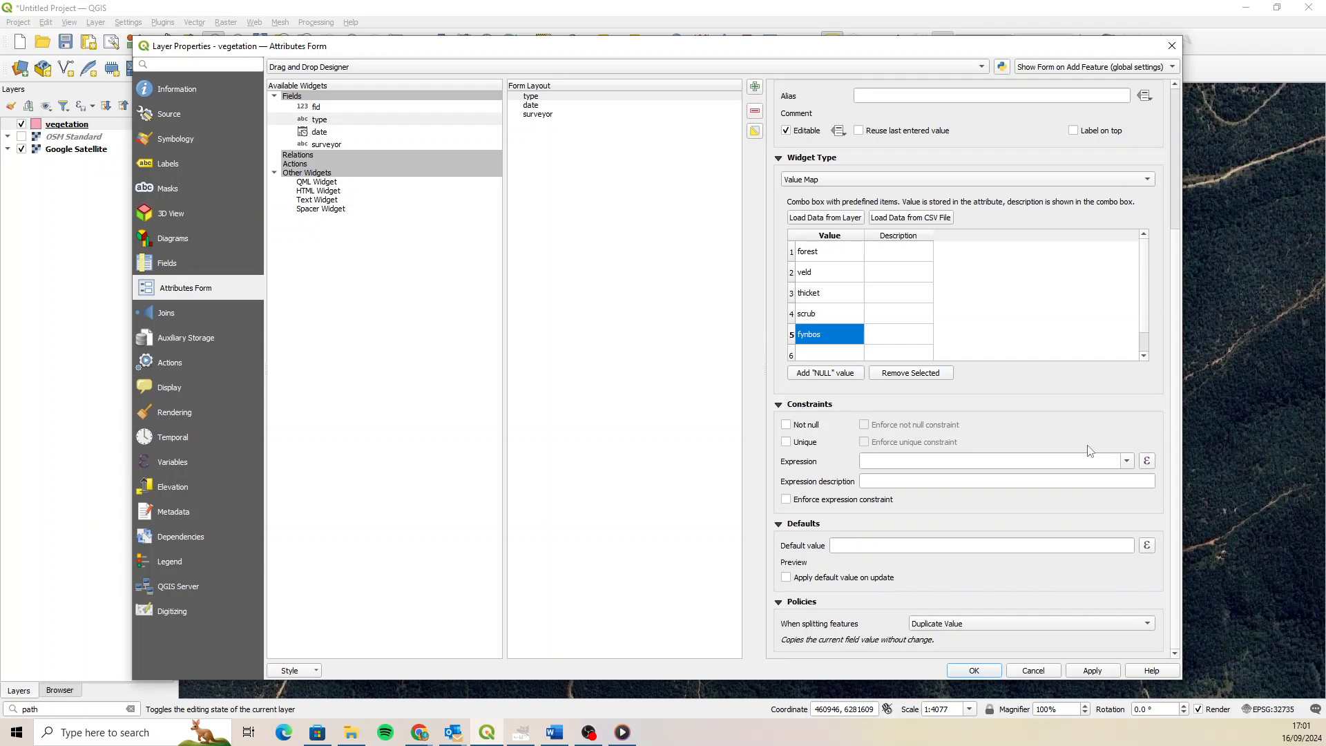
{"action": "left_click", "coordinate": [850, 547]}
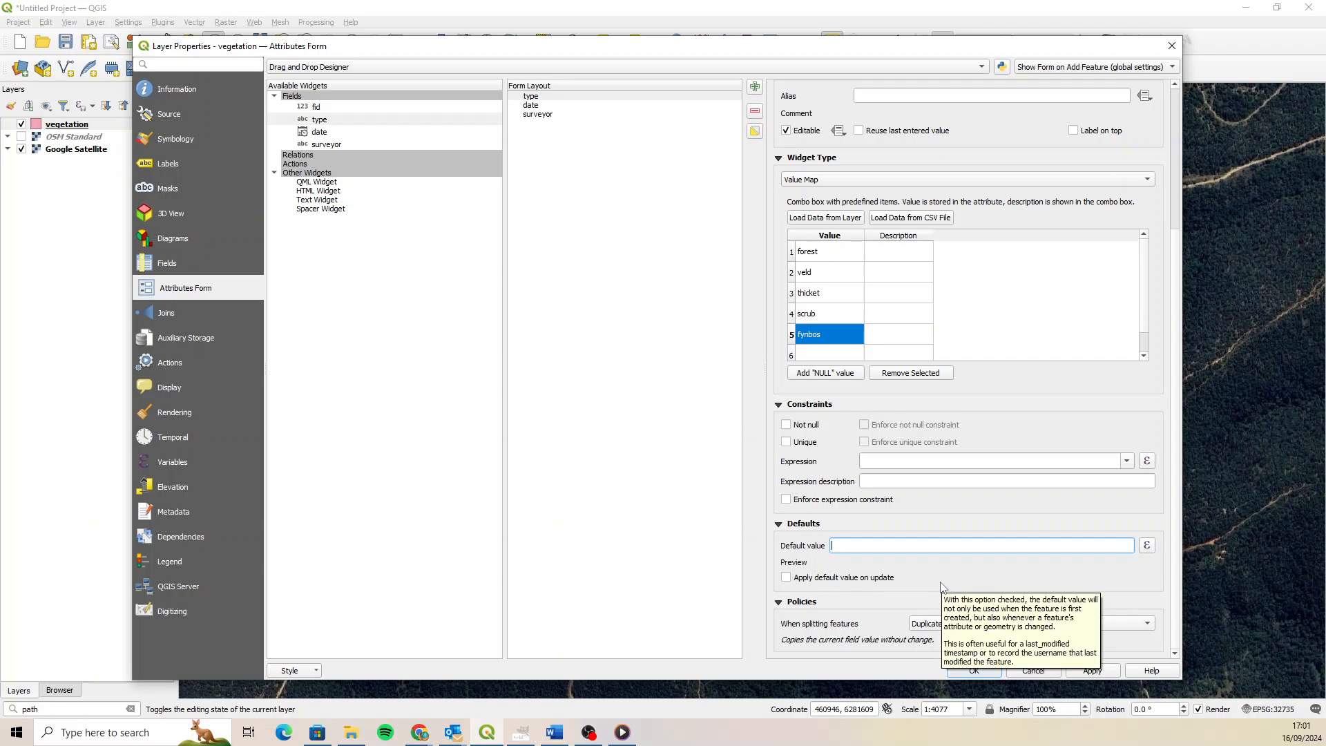
{"action": "left_click", "coordinate": [988, 668]}
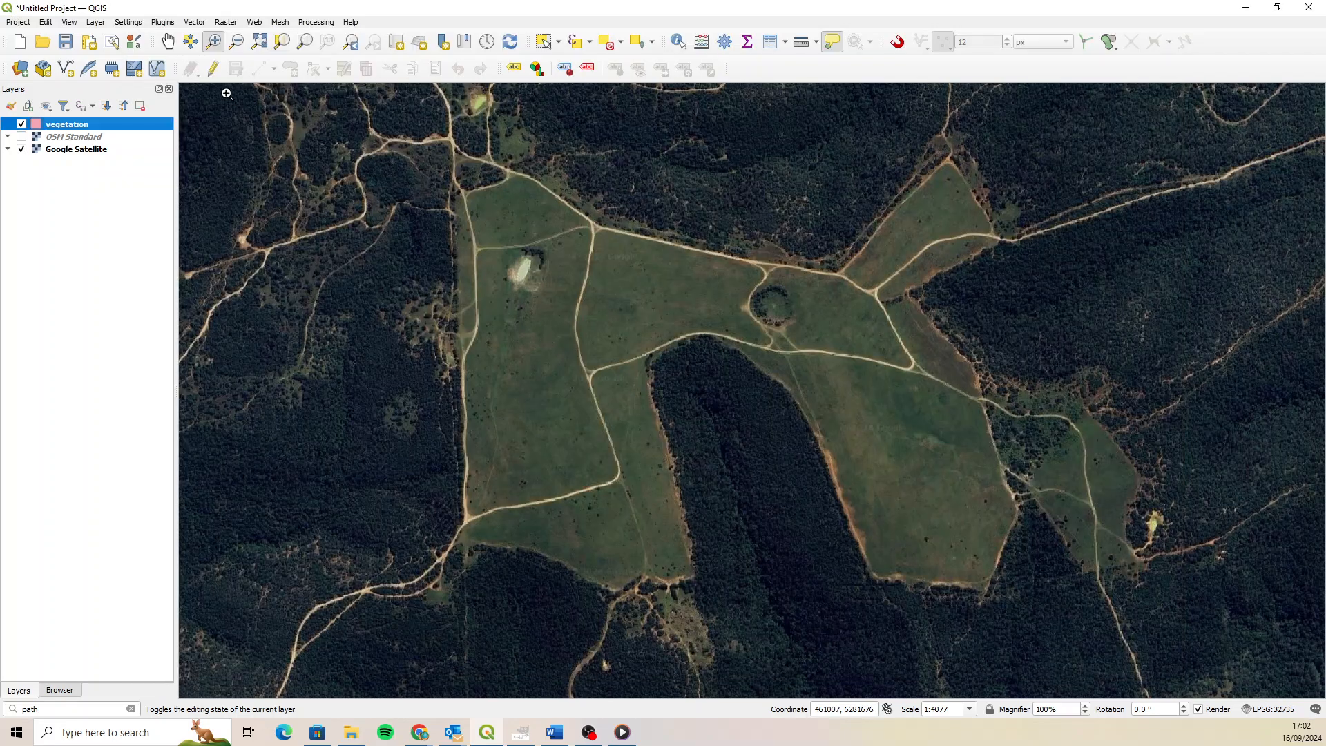
Set the vegetation layer's fill colour to bright green, #0eee24, in the layer styling.
{"action": "left_click", "coordinate": [11, 106]}
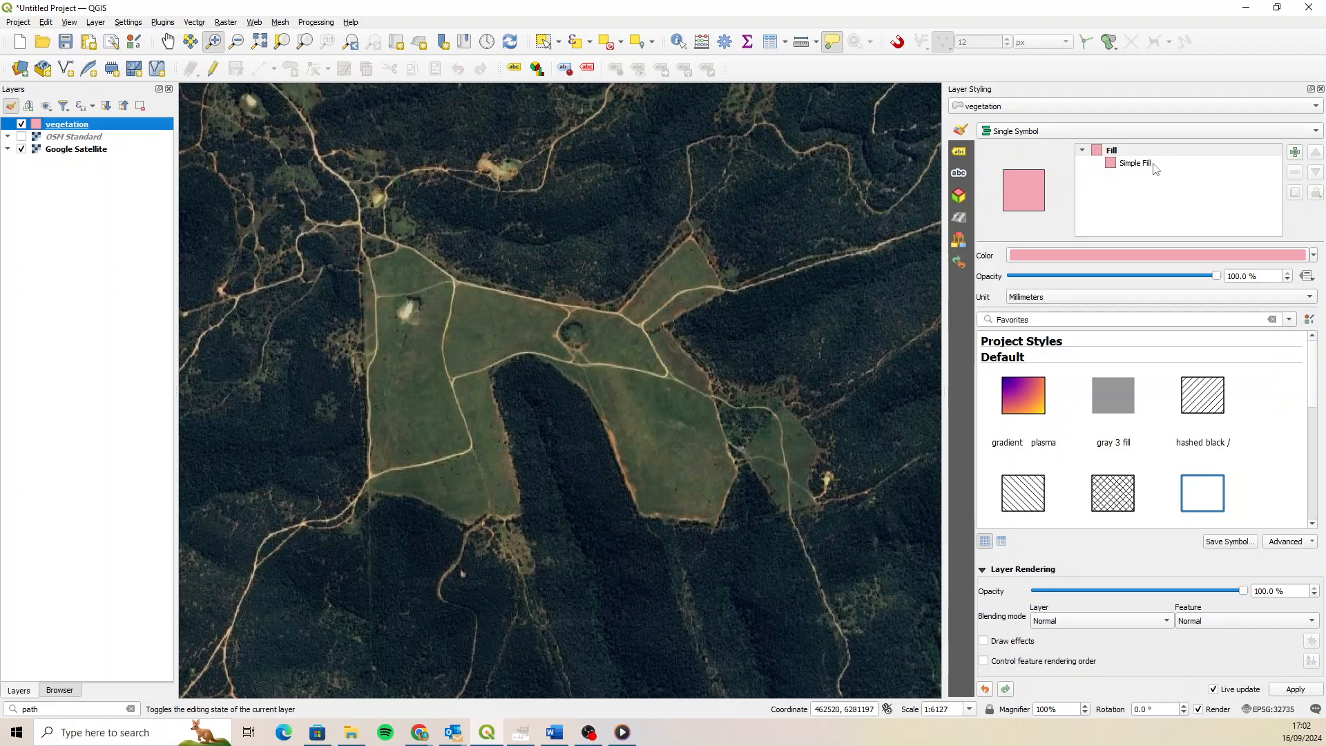
{"action": "left_click", "coordinate": [1159, 259]}
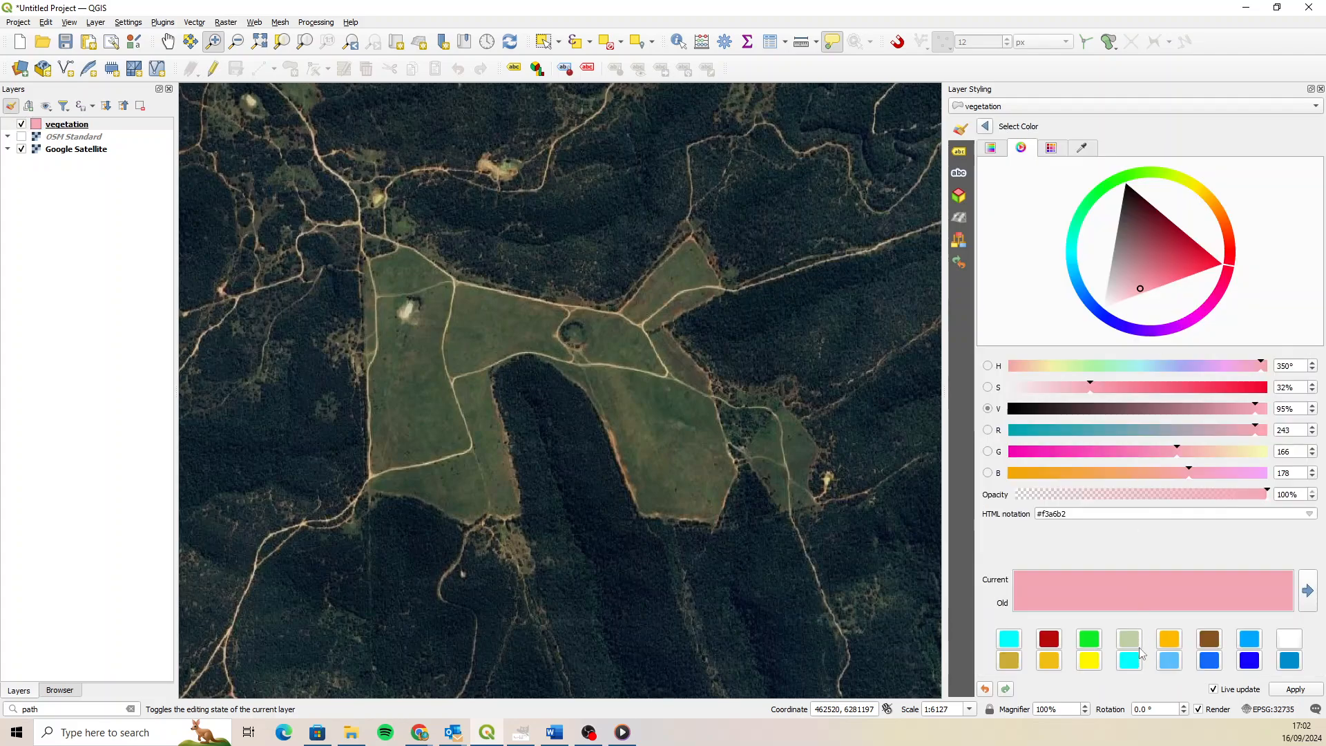
{"action": "left_click", "coordinate": [1095, 643]}
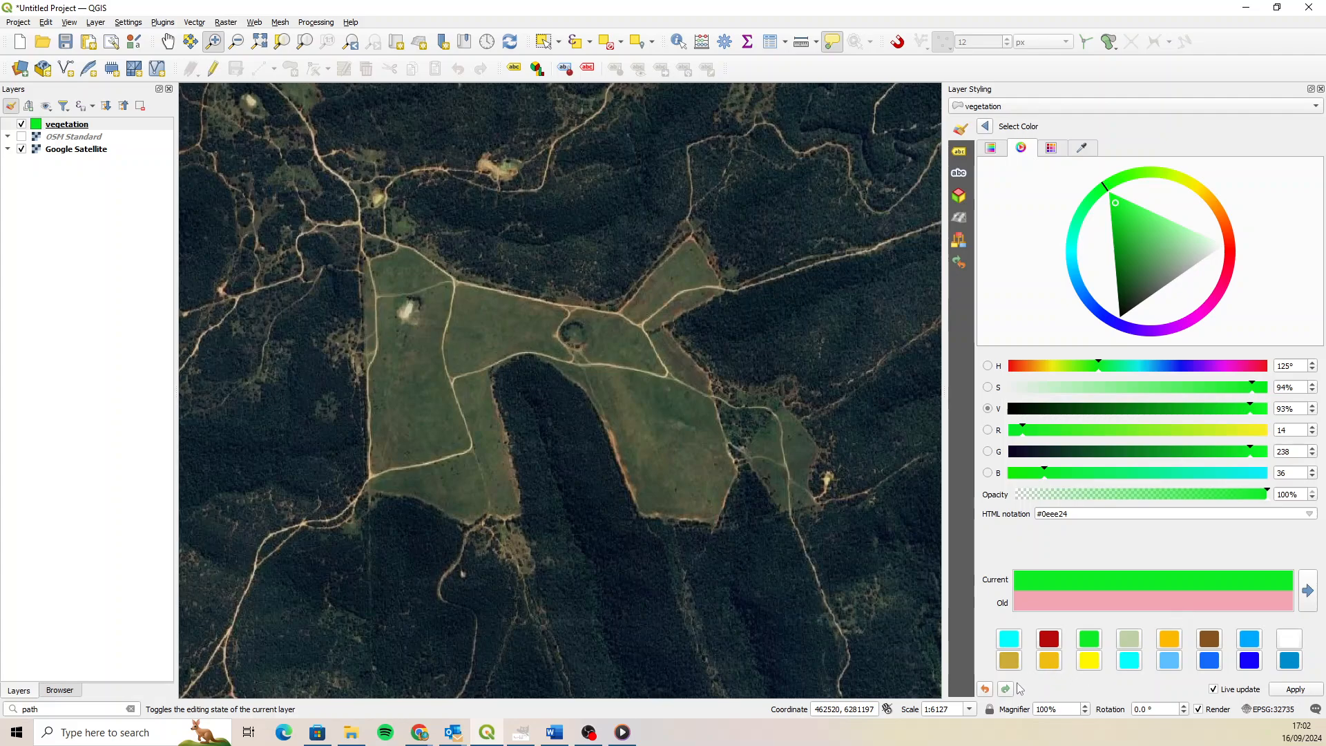
{"action": "left_click", "coordinate": [986, 126]}
Set the vegetation layer's overall rendering opacity to 50%.
{"action": "left_click", "coordinate": [983, 572]}
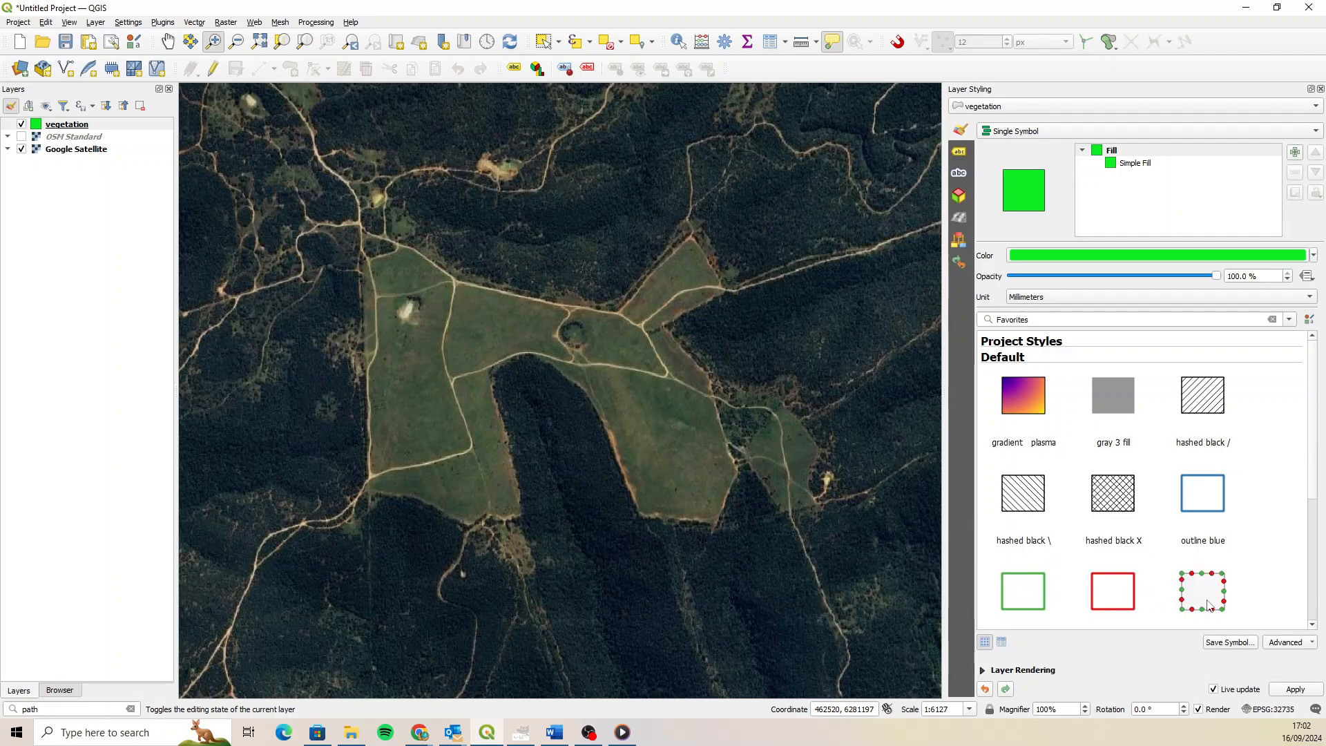
{"action": "left_click", "coordinate": [1015, 673]}
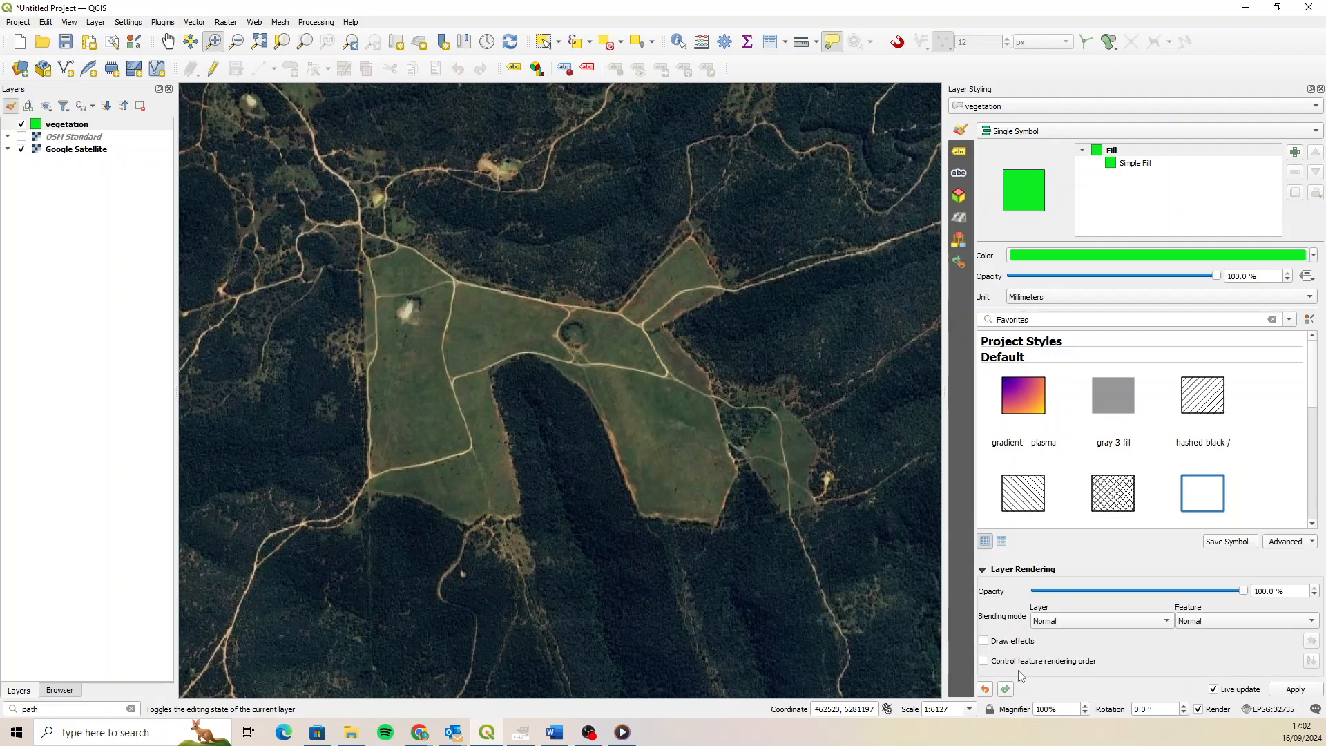
{"action": "left_click", "coordinate": [1275, 592]}
{"action": "type", "text": "50"}
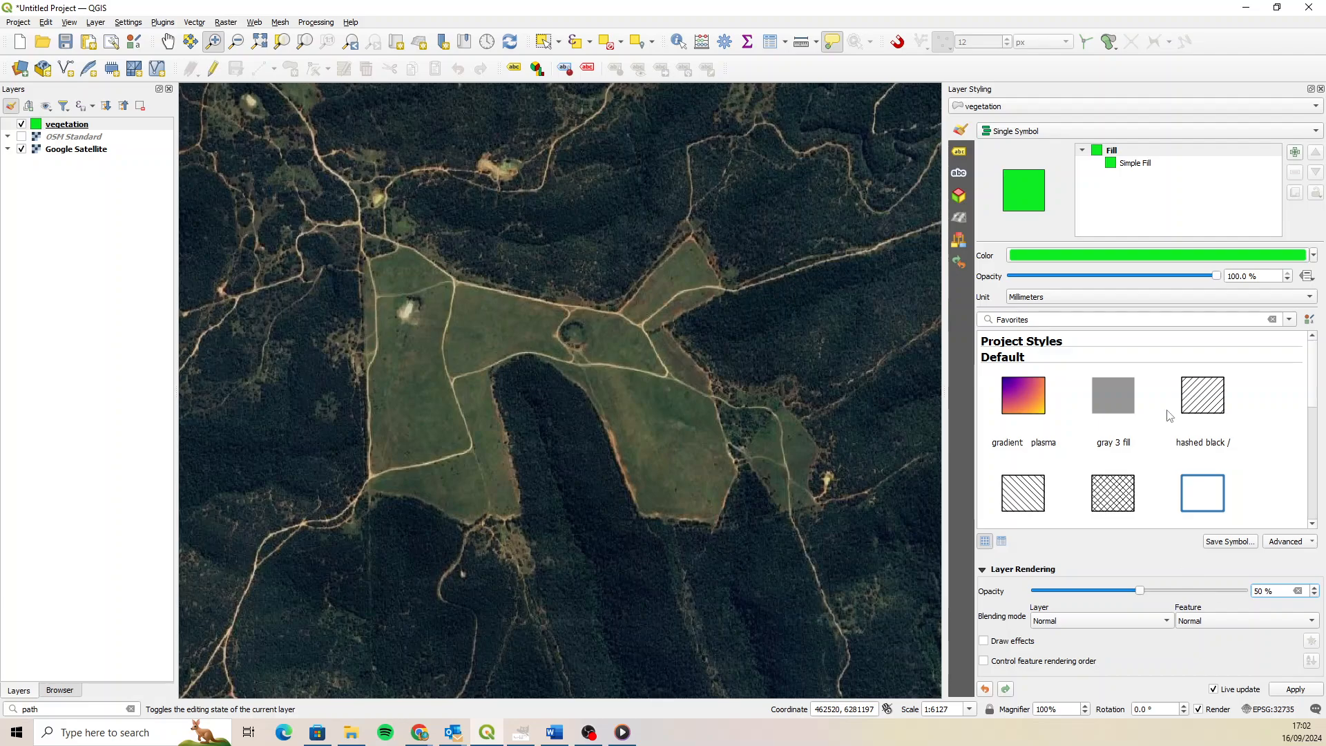
Give the vegetation layer's simple fill a 1 mm stroke width and a dark green stroke colour, #0c8616.
{"action": "left_click", "coordinate": [1139, 165]}
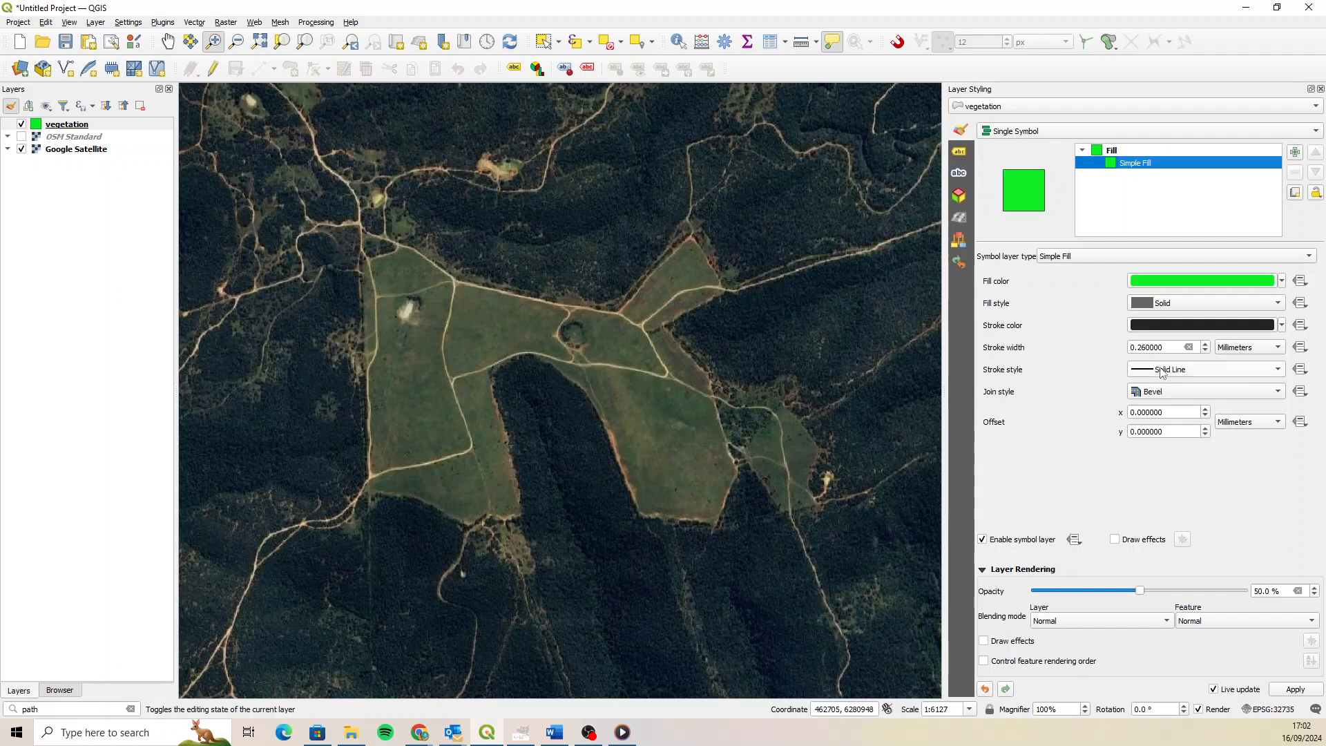
{"action": "left_click", "coordinate": [1167, 348]}
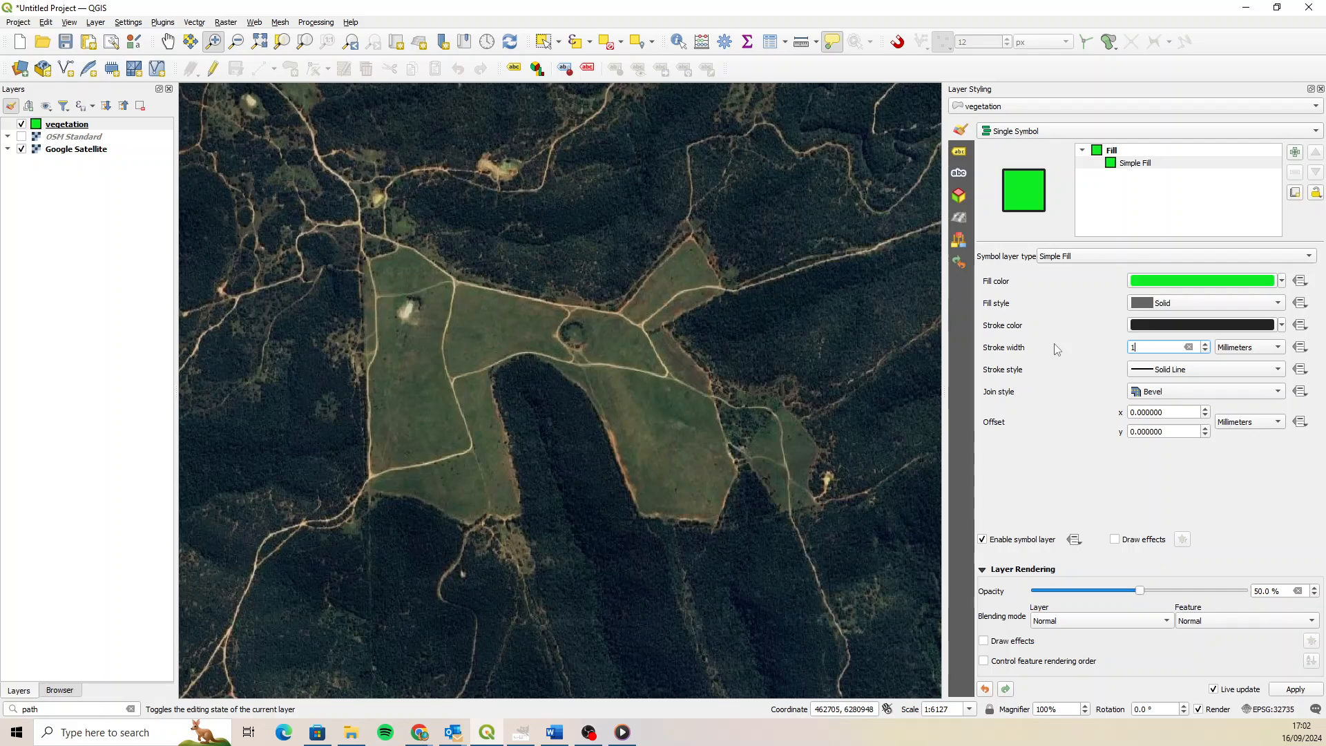
{"action": "left_click", "coordinate": [1181, 324]}
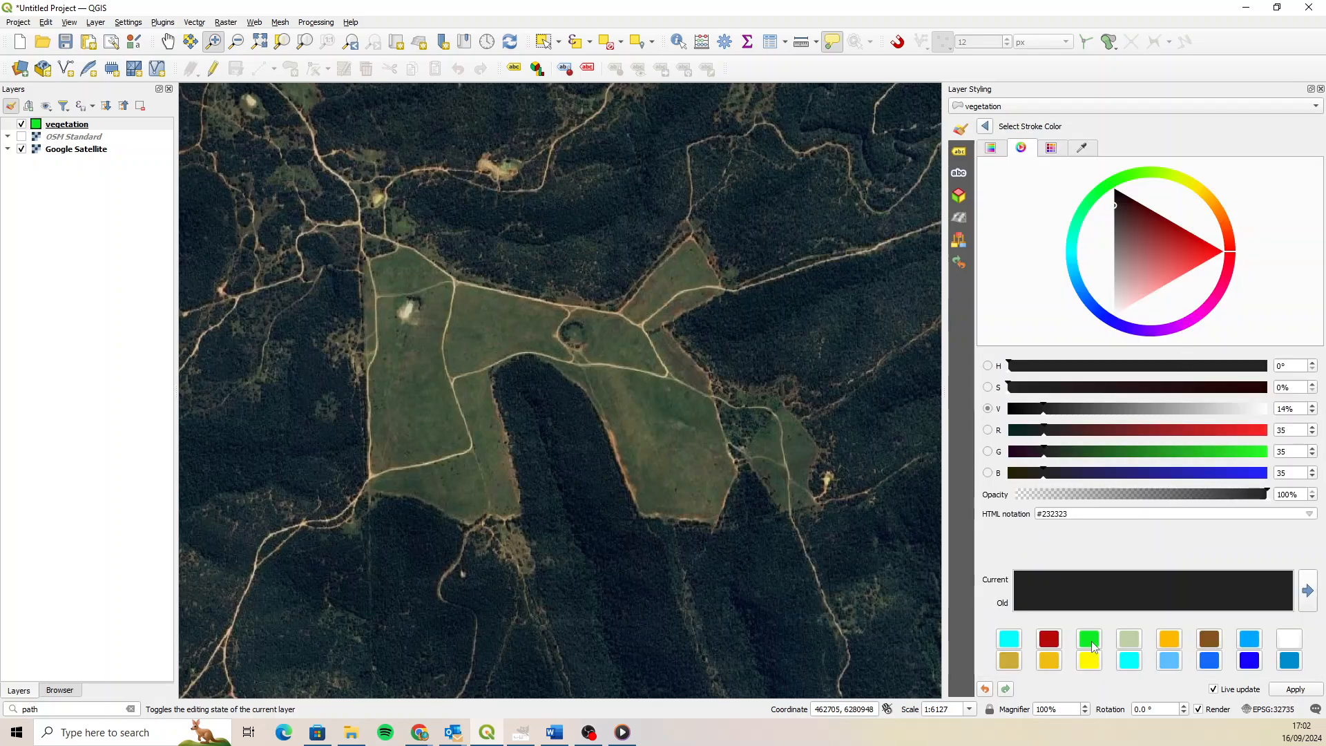
{"action": "left_click", "coordinate": [1090, 640]}
{"action": "left_click", "coordinate": [1119, 255]}
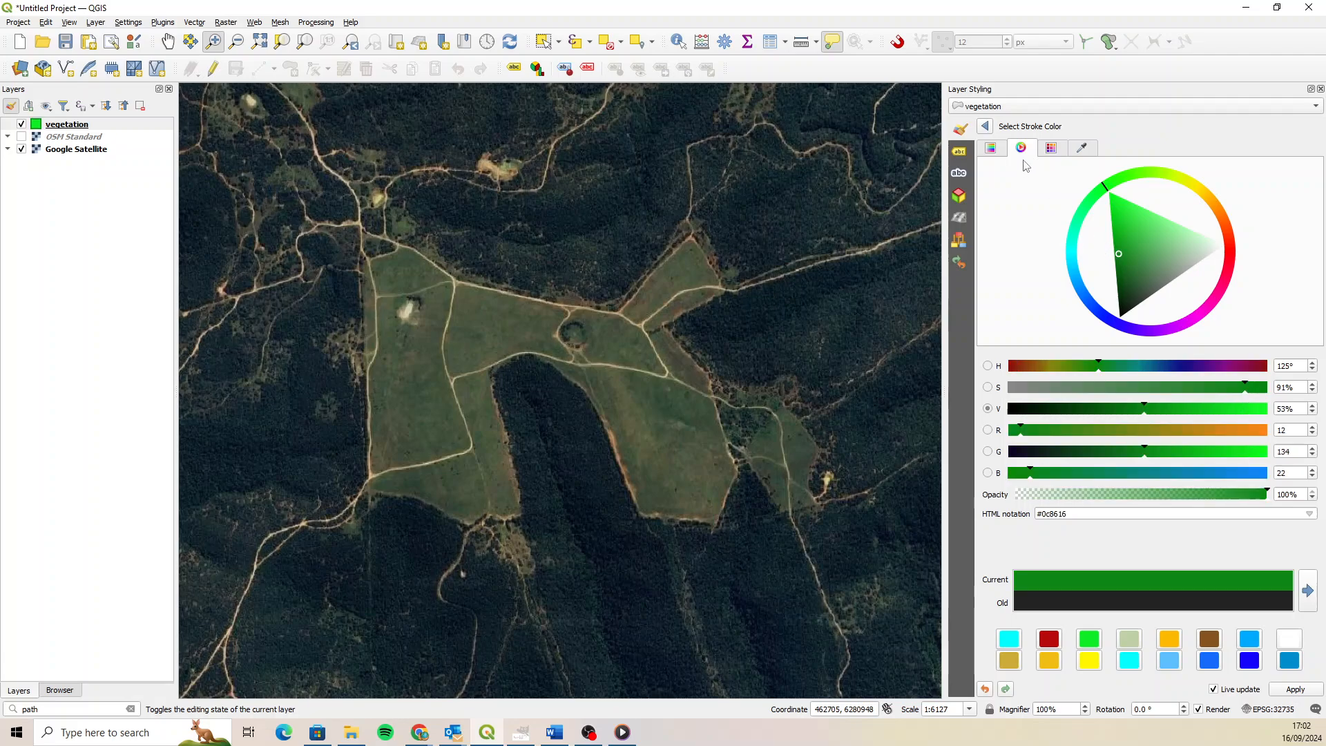
{"action": "left_click", "coordinate": [985, 126]}
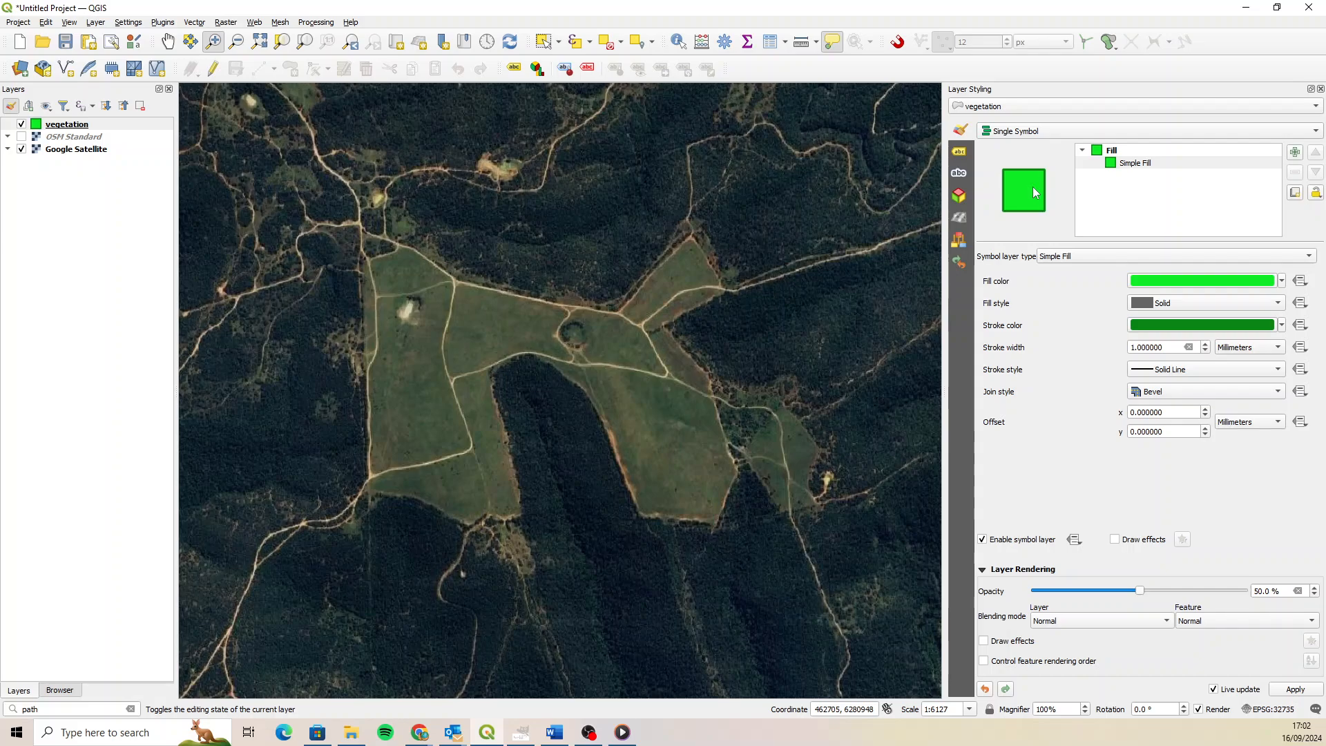
Add a decimal number (real) field named area to the vegetation attribute table and save the layer edits.
{"action": "left_click", "coordinate": [106, 126]}
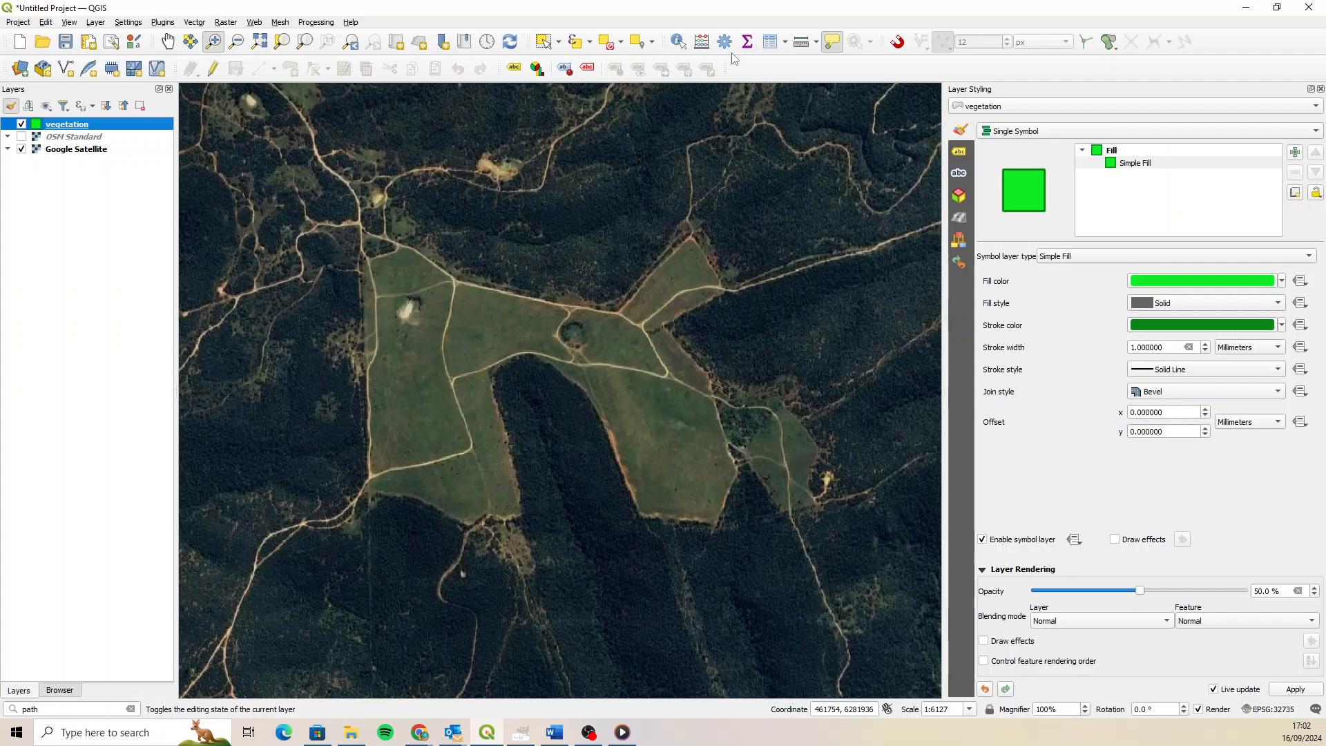
{"action": "left_click", "coordinate": [771, 42]}
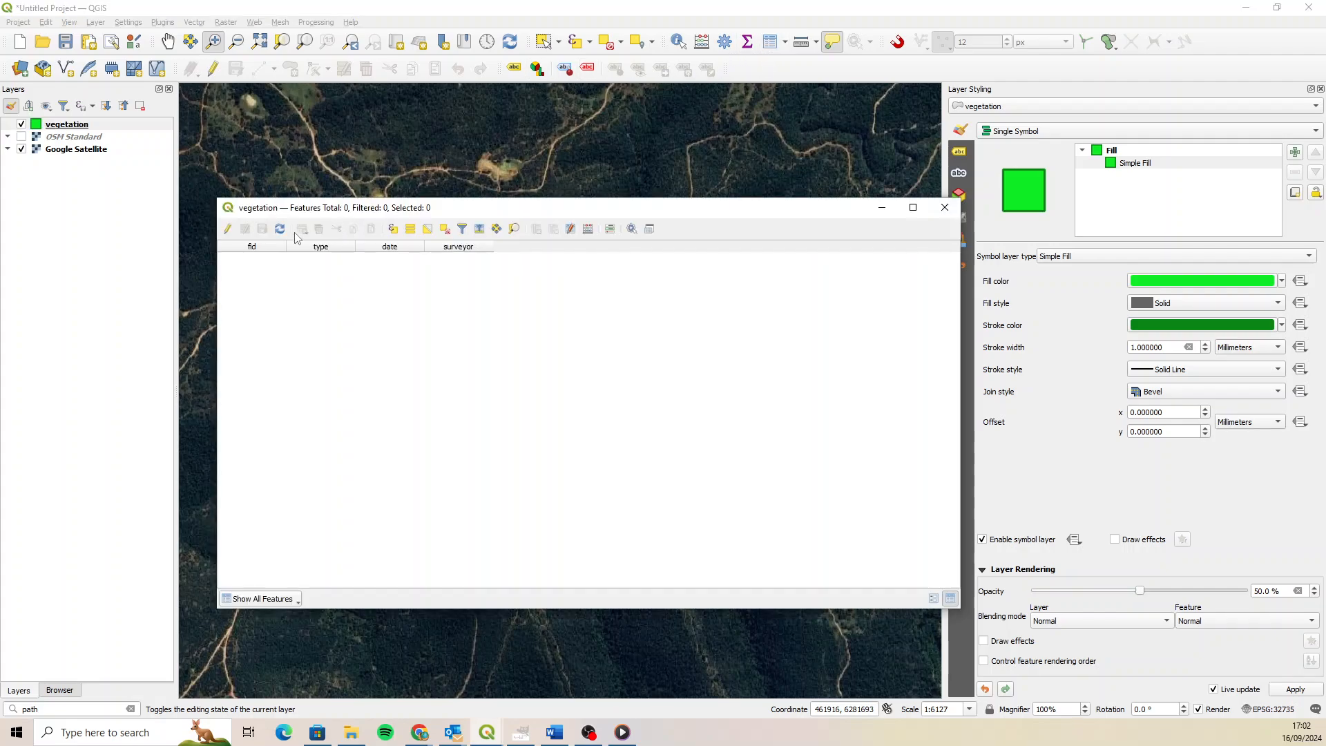
{"action": "left_click", "coordinate": [230, 233]}
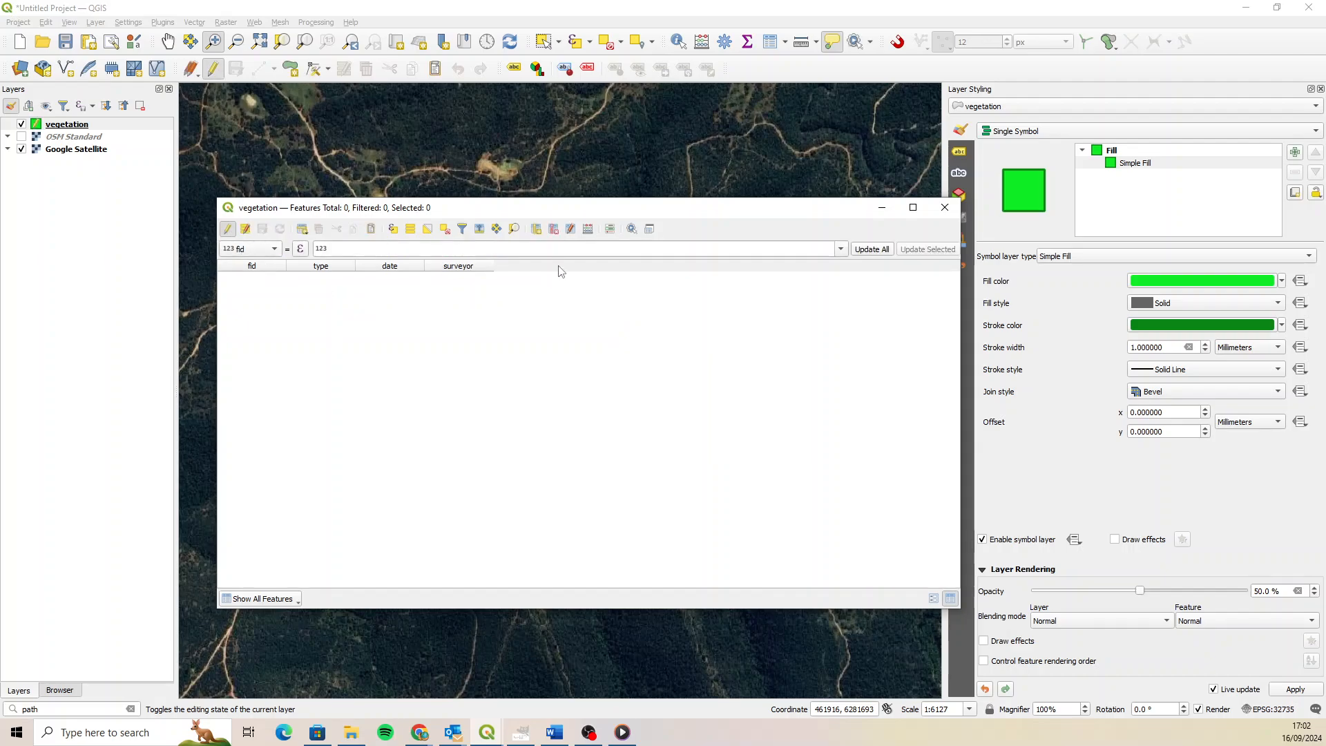
{"action": "left_click", "coordinate": [537, 229]}
{"action": "type", "text": "area"}
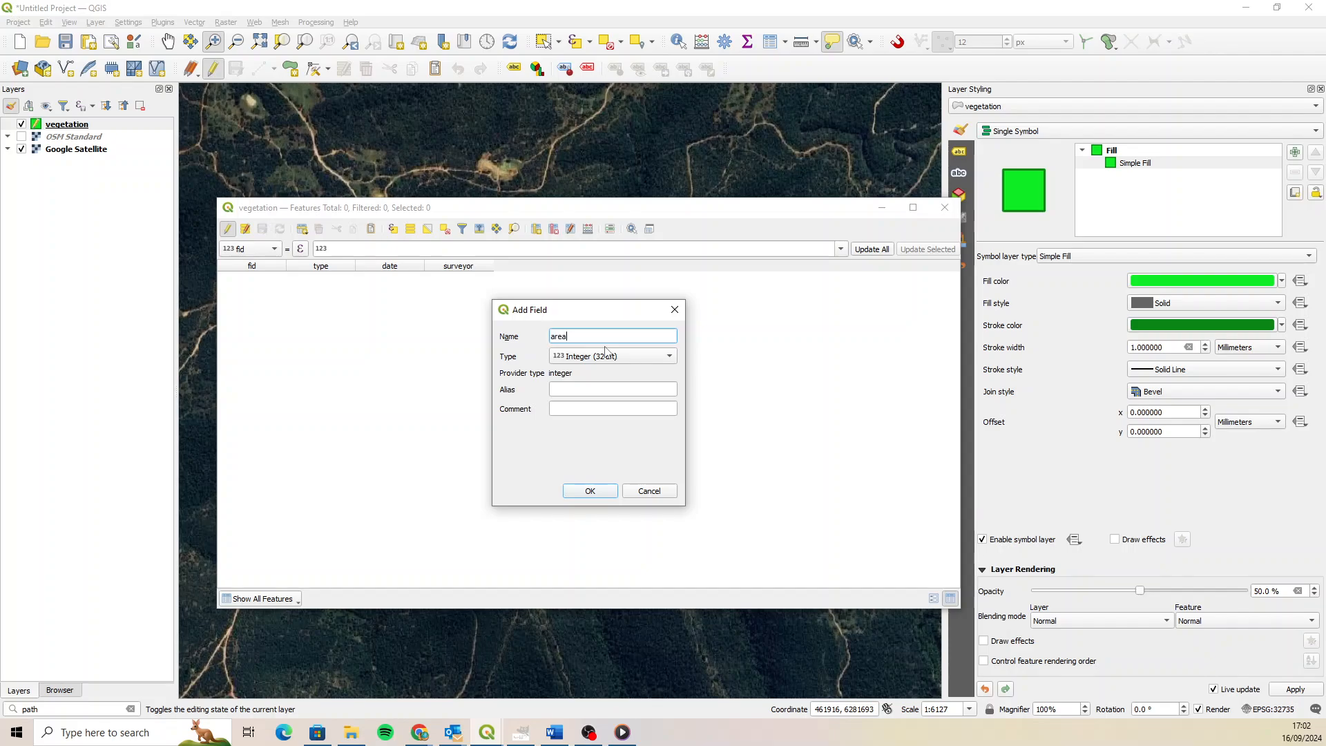
{"action": "left_click", "coordinate": [626, 358]}
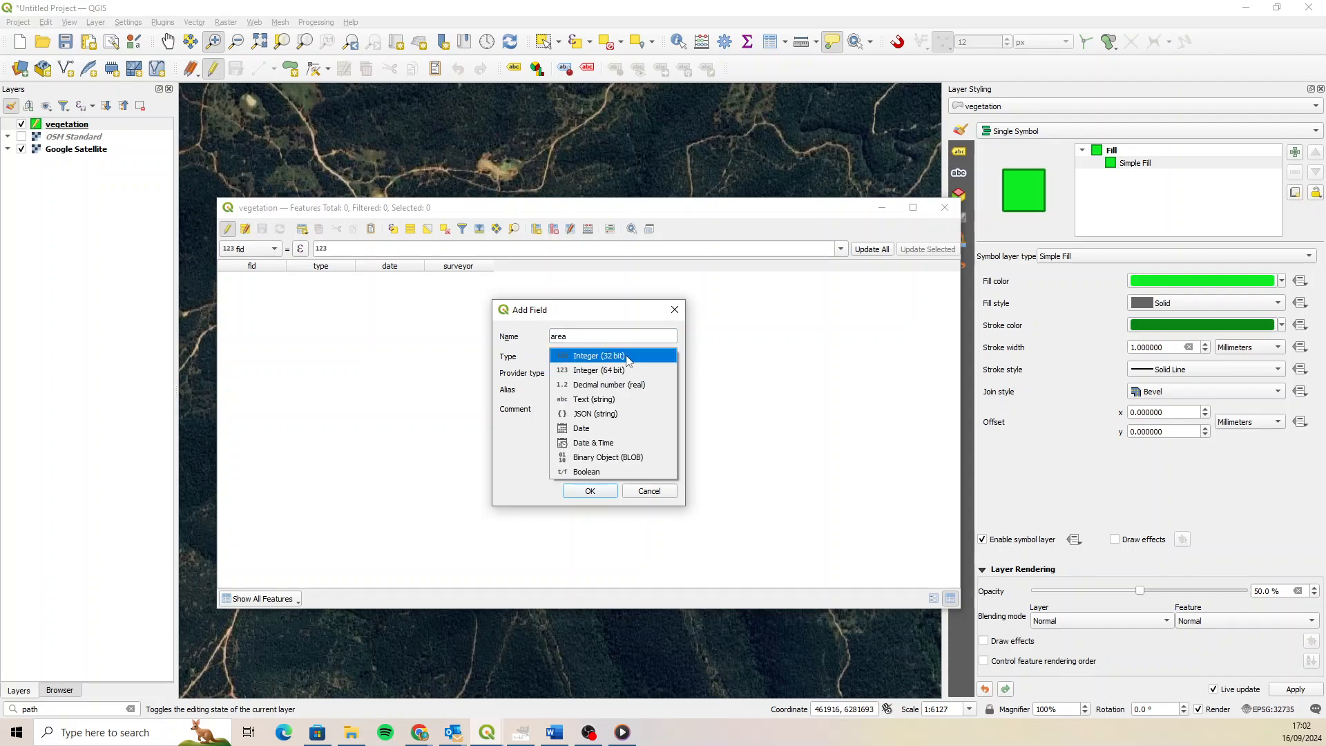
{"action": "left_click", "coordinate": [608, 387]}
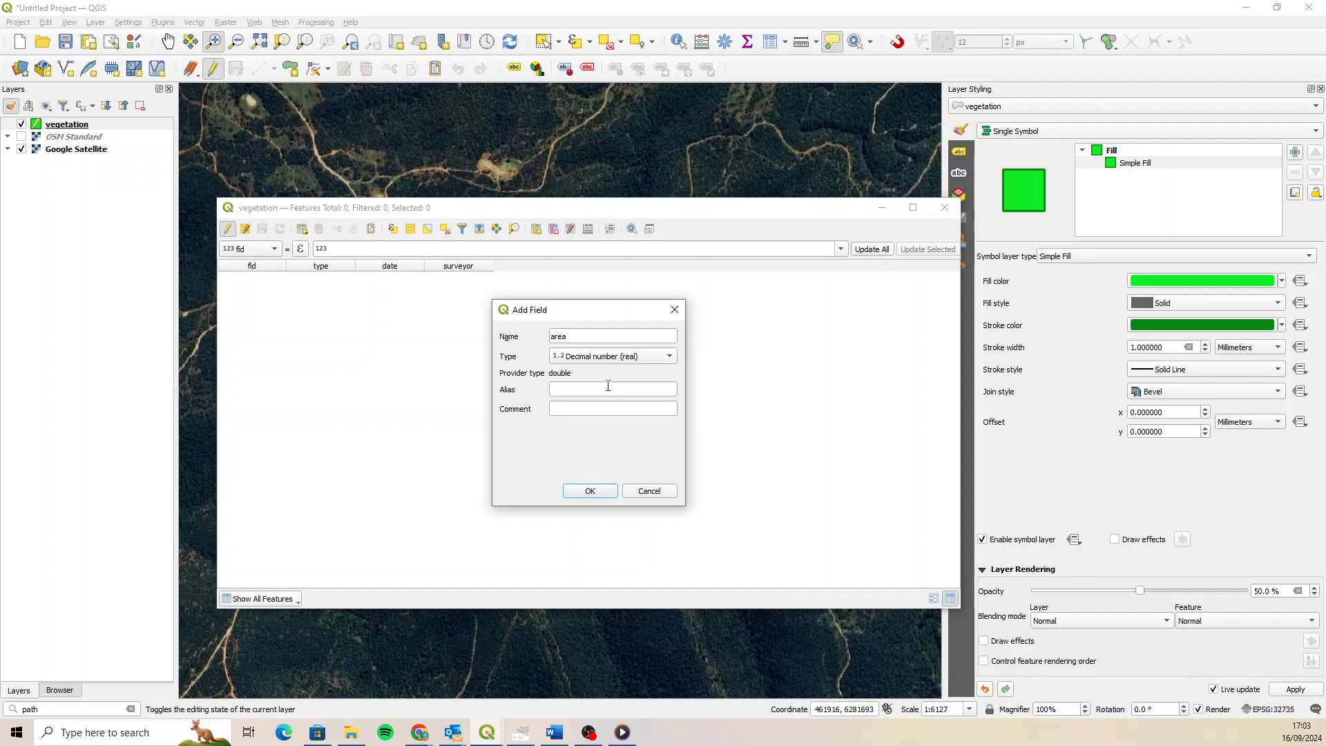
{"action": "left_click", "coordinate": [591, 491]}
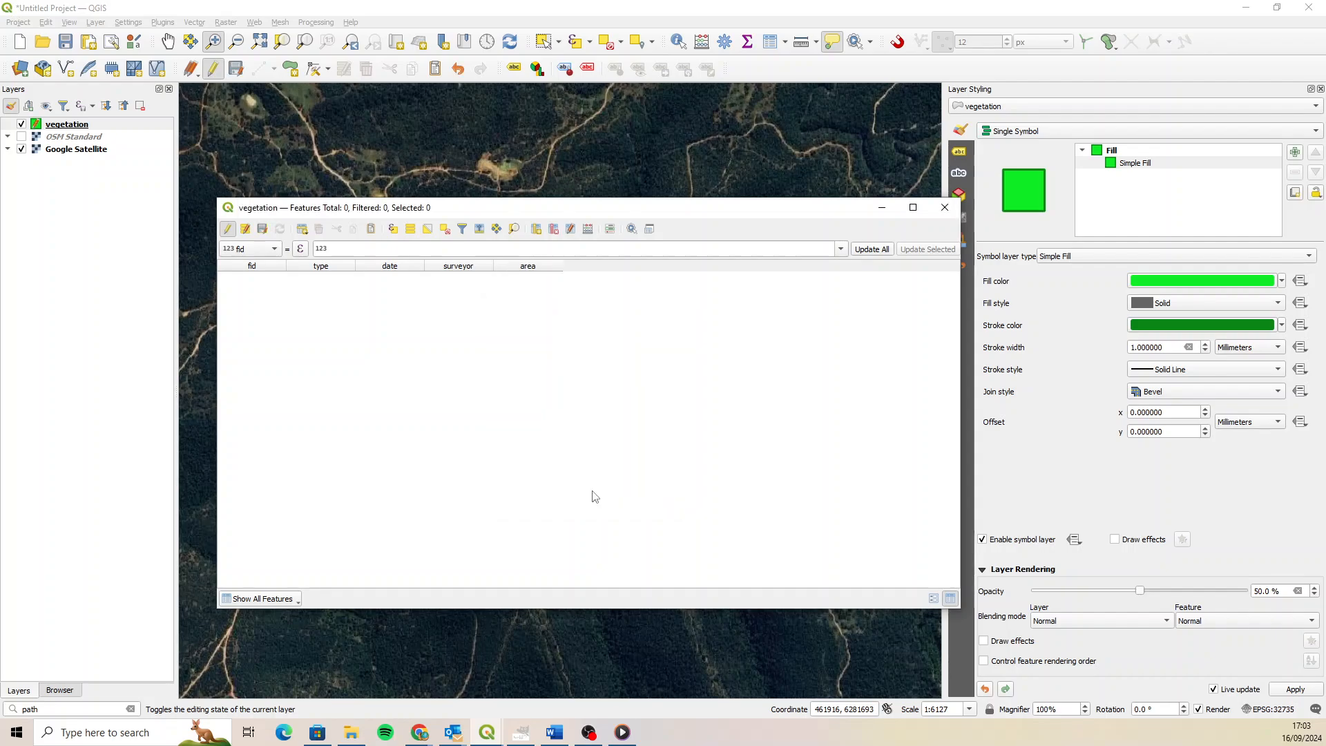
{"action": "left_click", "coordinate": [213, 68]}
{"action": "left_click", "coordinate": [625, 373]}
{"action": "left_click", "coordinate": [103, 124]}
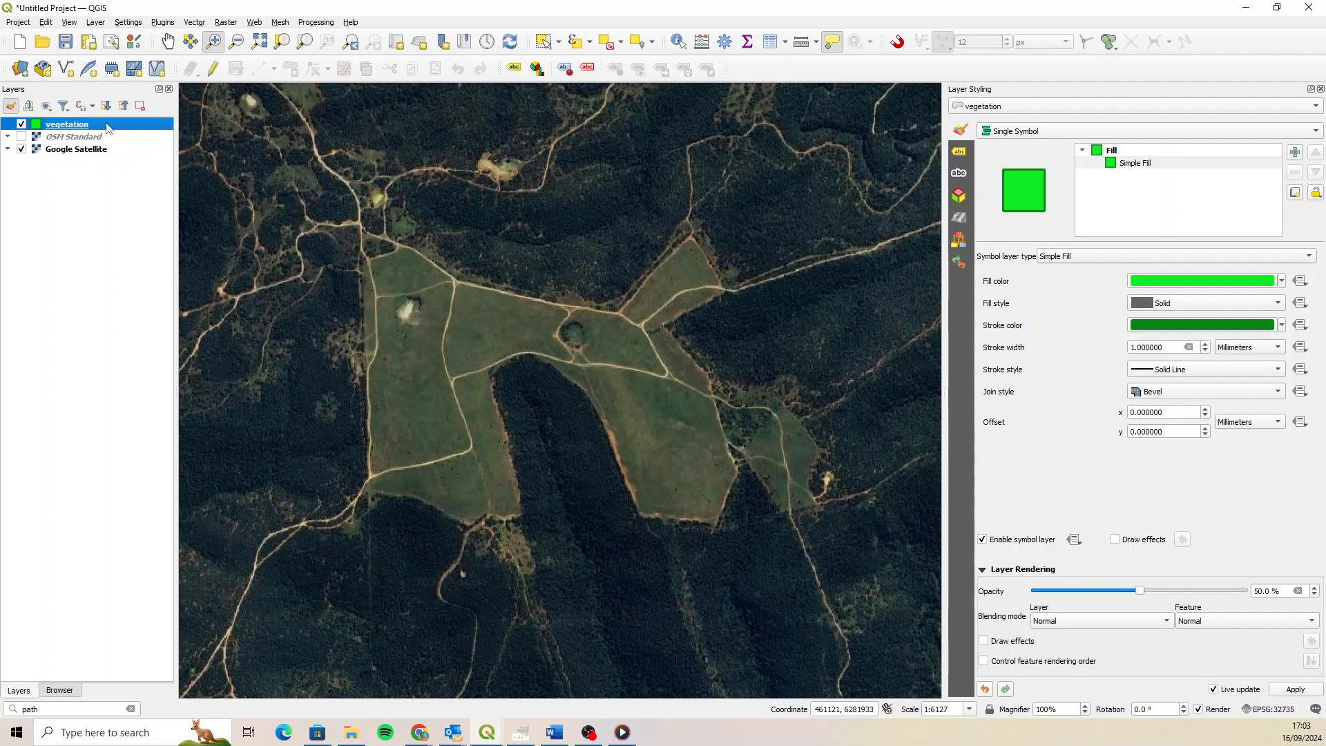
{"action": "right_click", "coordinate": [104, 123]}
{"action": "left_click", "coordinate": [196, 277]}
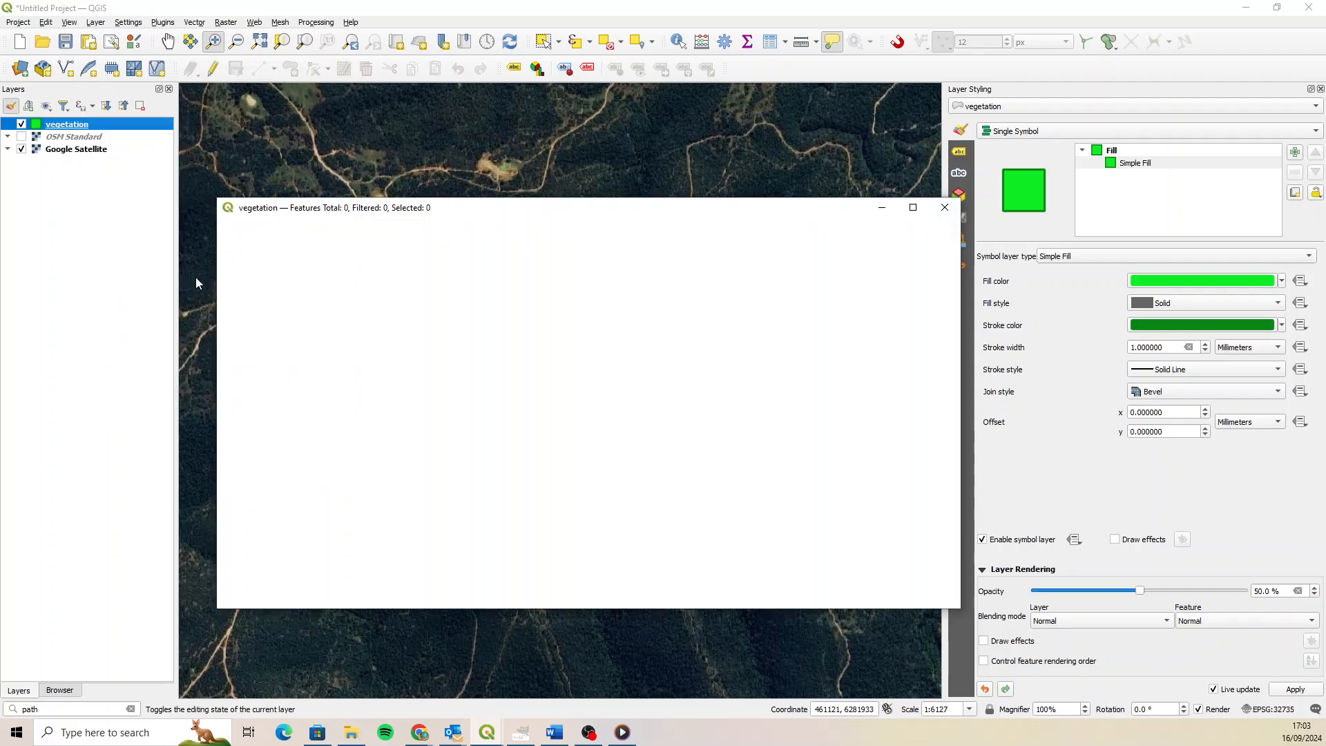
{"action": "left_click", "coordinate": [945, 209]}
Add the area field to the vegetation attribute form between type and date, with the default value $area/10000.
{"action": "left_click", "coordinate": [100, 127]}
{"action": "right_click", "coordinate": [100, 127]}
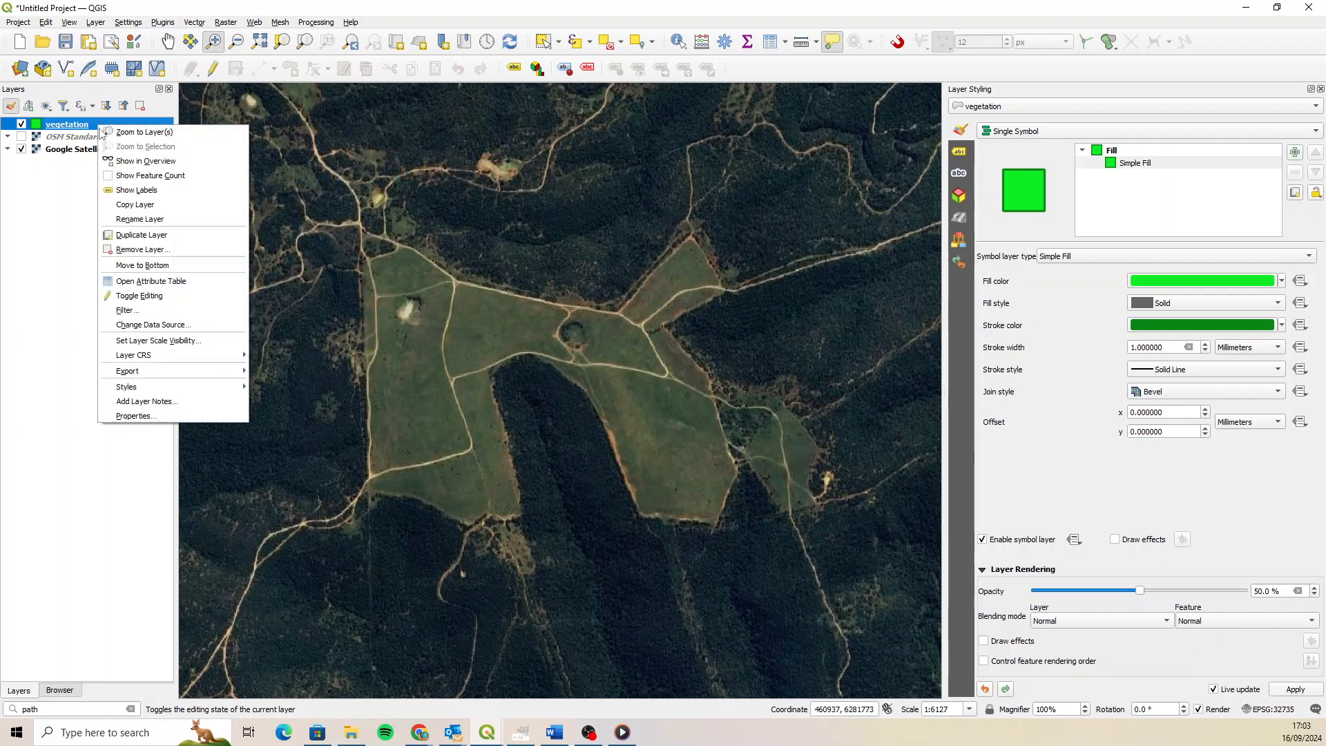
{"action": "left_click", "coordinate": [242, 415]}
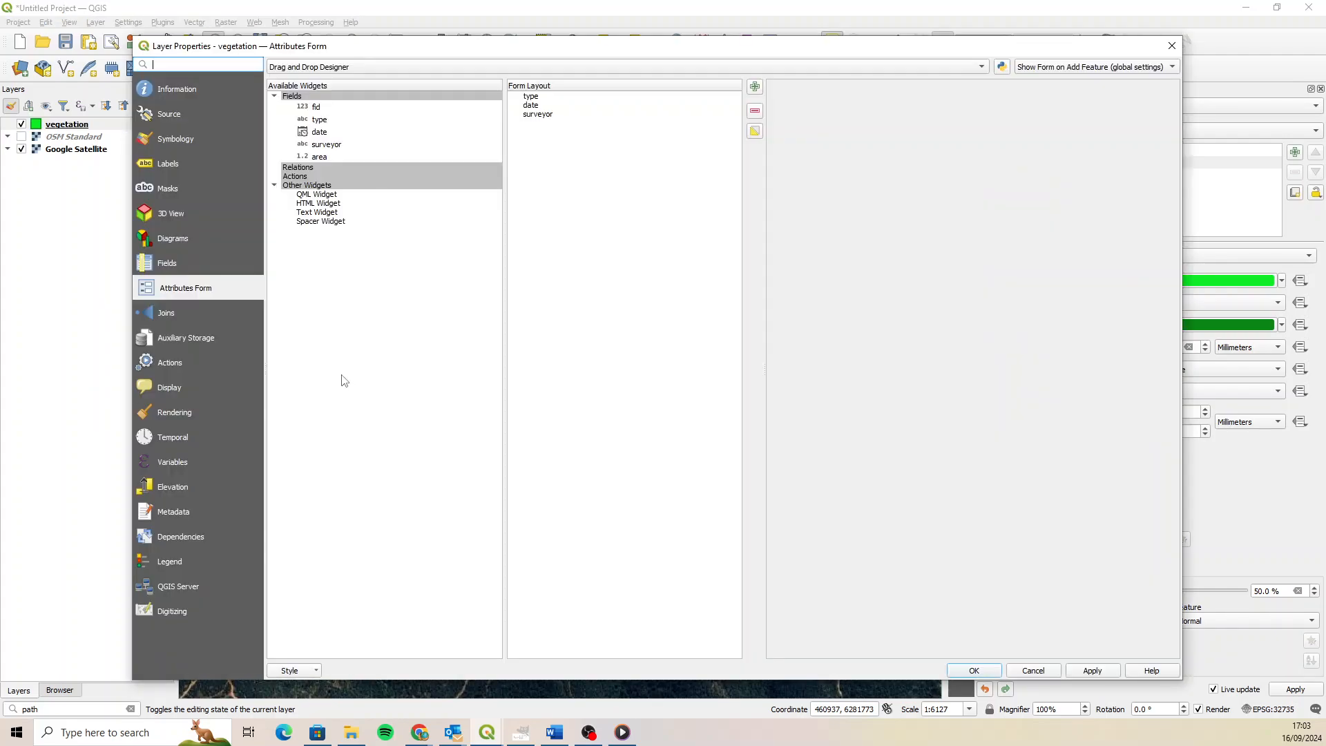
{"action": "left_click_drag", "start_coordinate": [319, 157], "coordinate": [570, 105]}
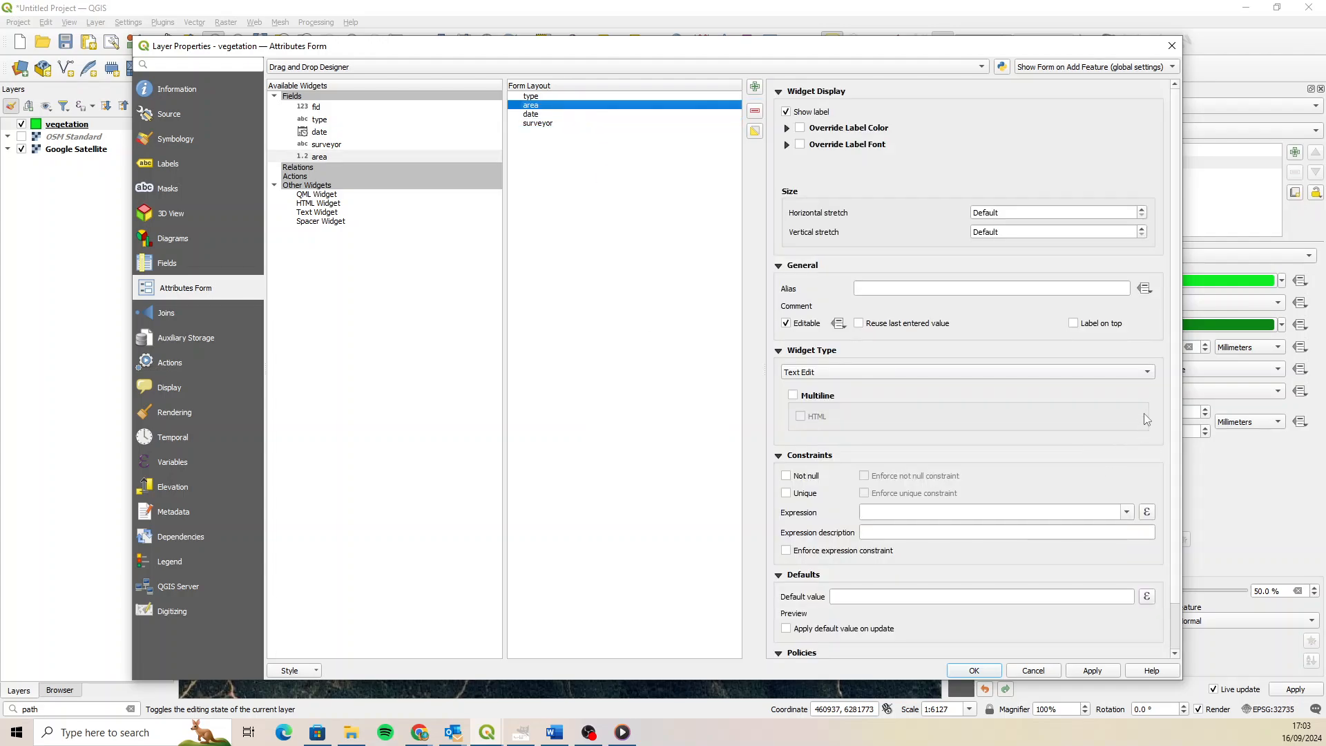
{"action": "scroll", "coordinate": [967, 539], "scroll_direction": "down", "scroll_amount": 1}
{"action": "left_click", "coordinate": [893, 551]}
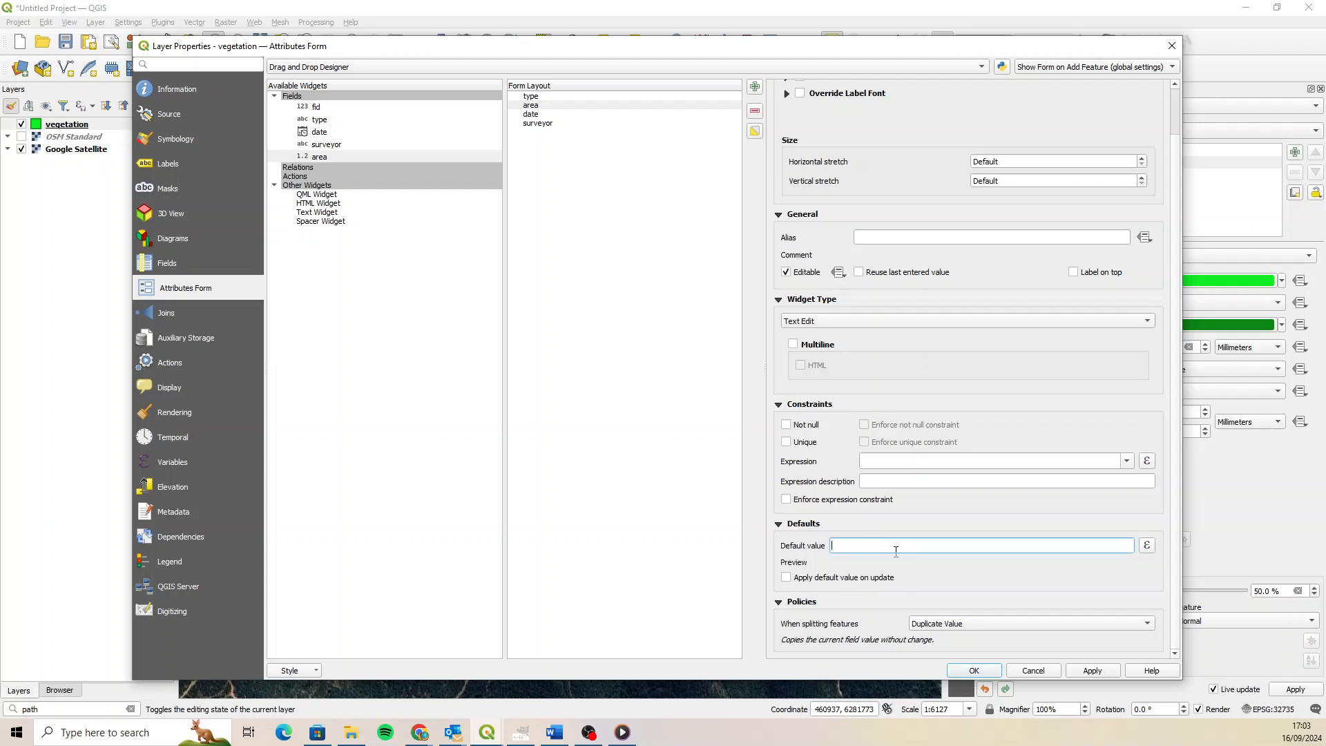
{"action": "type", "text": "$area/10000"}
Give the area field the alias hectares, make its default value apply on update, and save the form settings.
{"action": "scroll", "coordinate": [920, 265], "scroll_direction": "up", "scroll_amount": 2}
{"action": "left_click", "coordinate": [878, 287]}
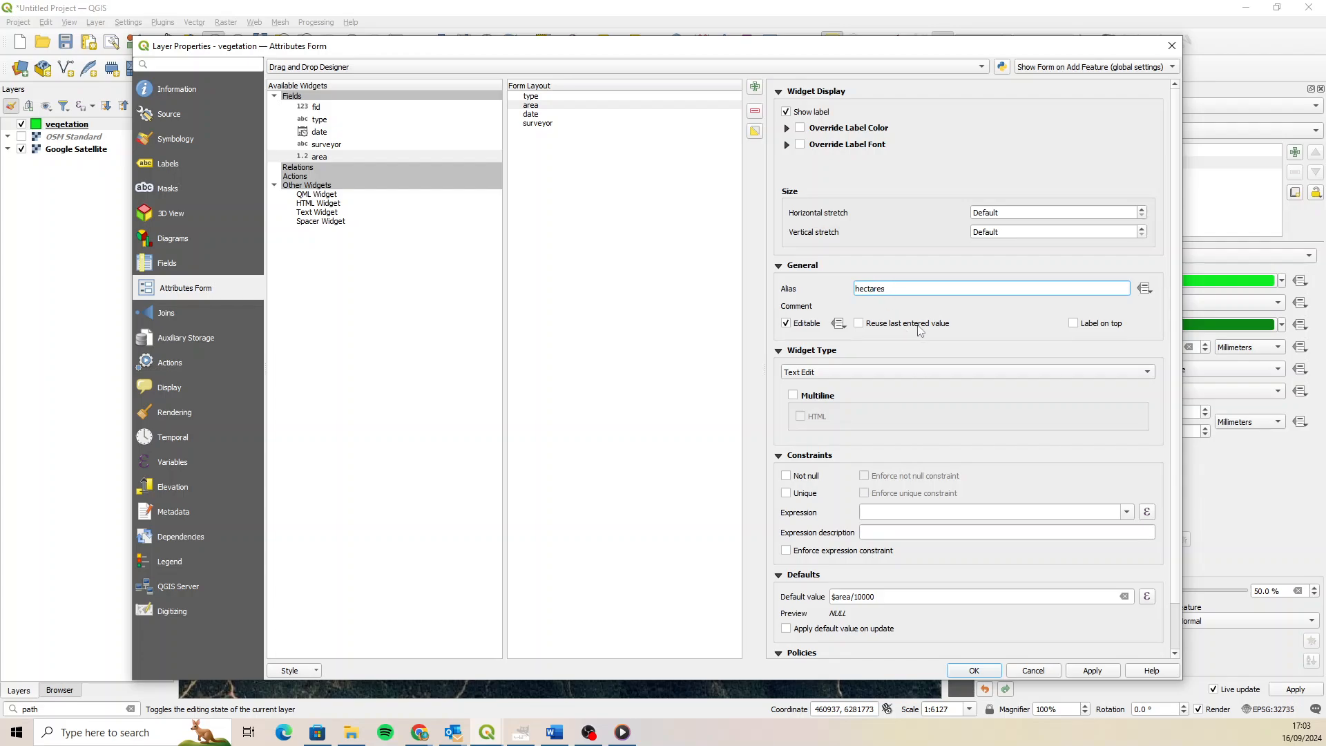
{"action": "left_click", "coordinate": [796, 628]}
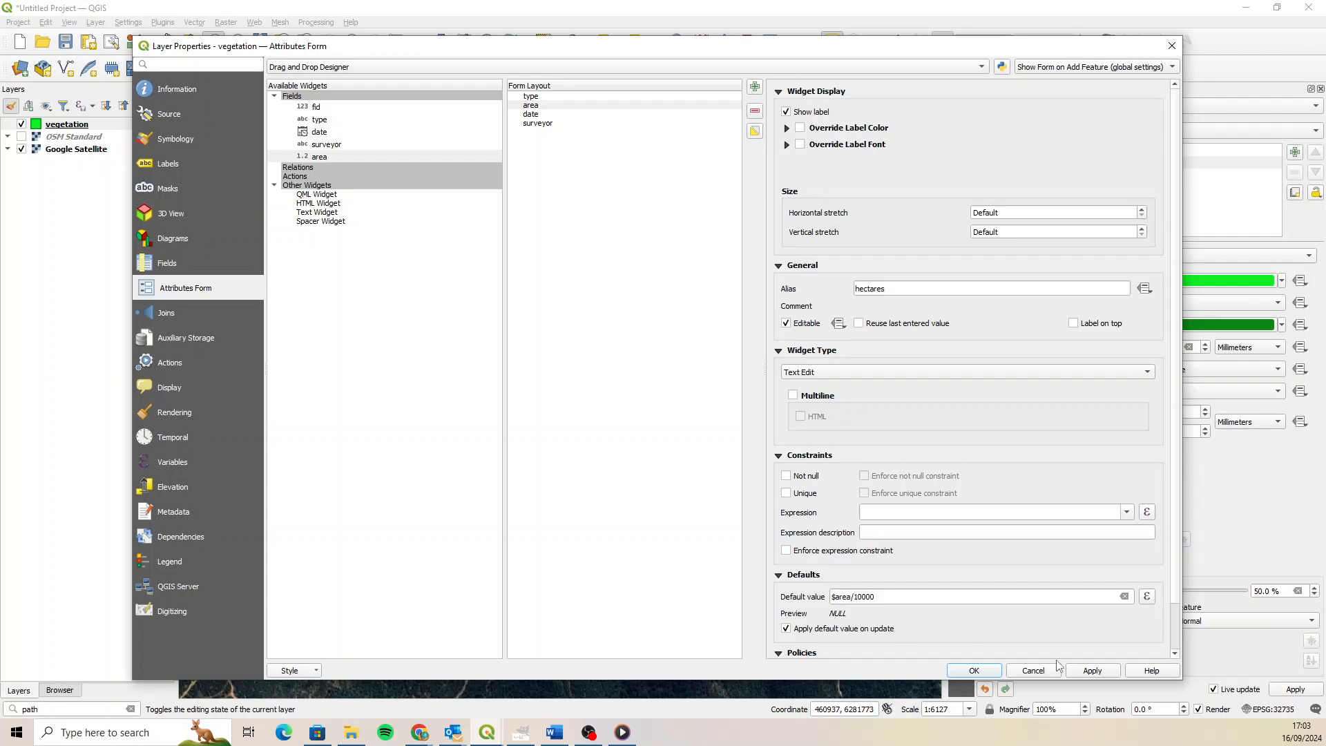
{"action": "left_click", "coordinate": [1097, 671]}
{"action": "left_click", "coordinate": [974, 671]}
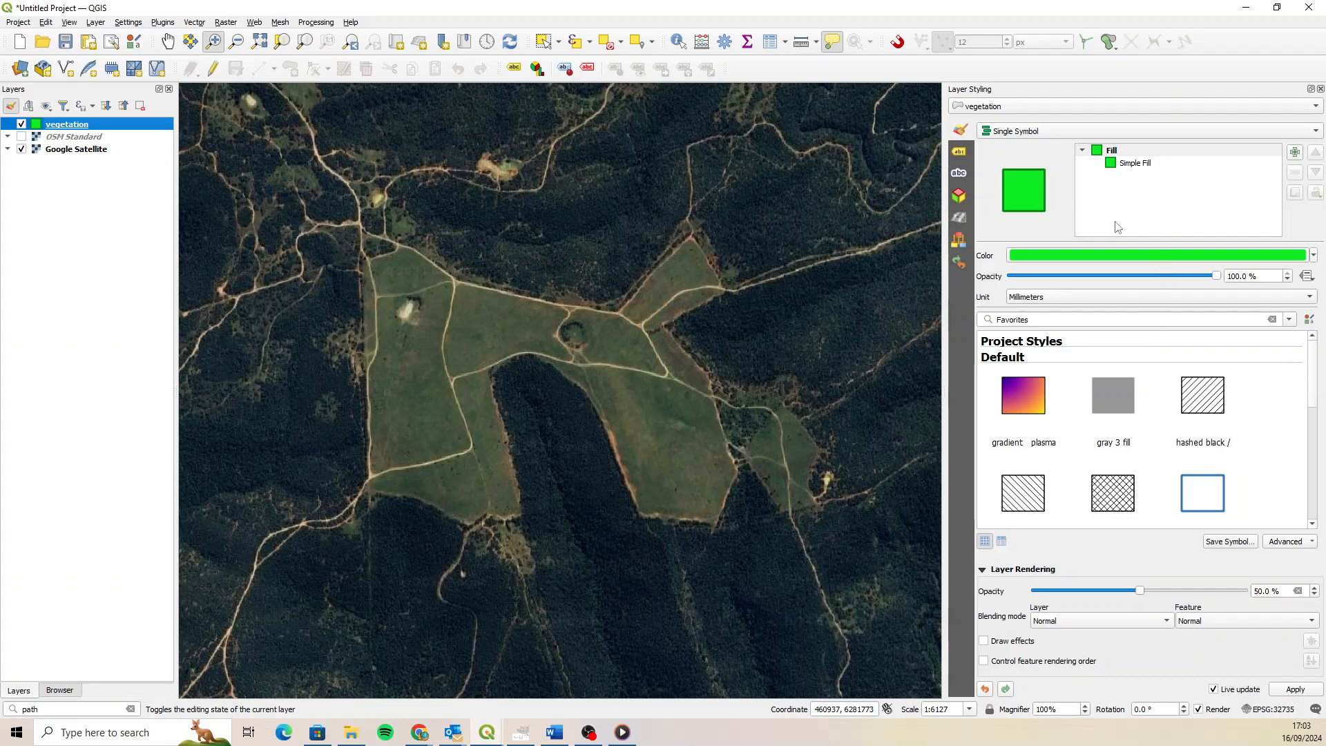
Enable single labels for the vegetation layer and open the expression builder for the label value.
{"action": "left_click", "coordinate": [960, 152]}
{"action": "left_click", "coordinate": [1105, 131]}
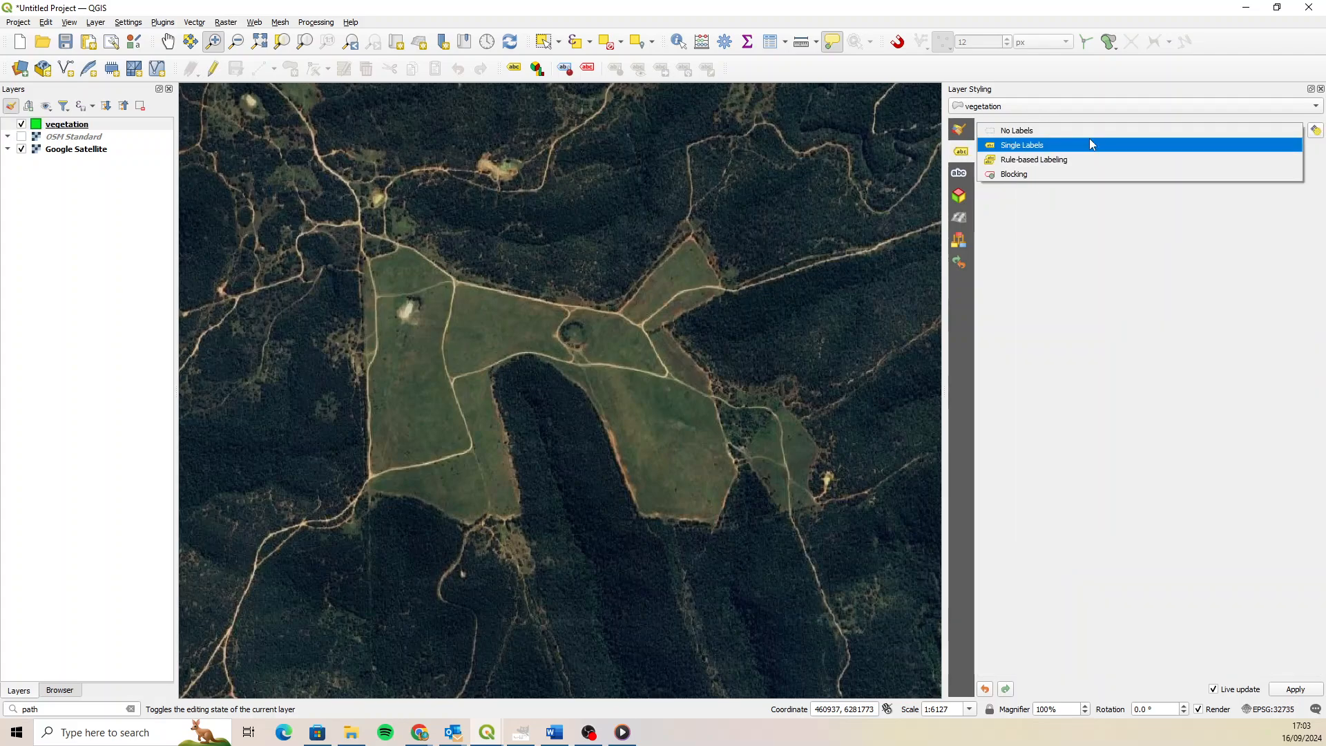
{"action": "left_click", "coordinate": [1088, 141]}
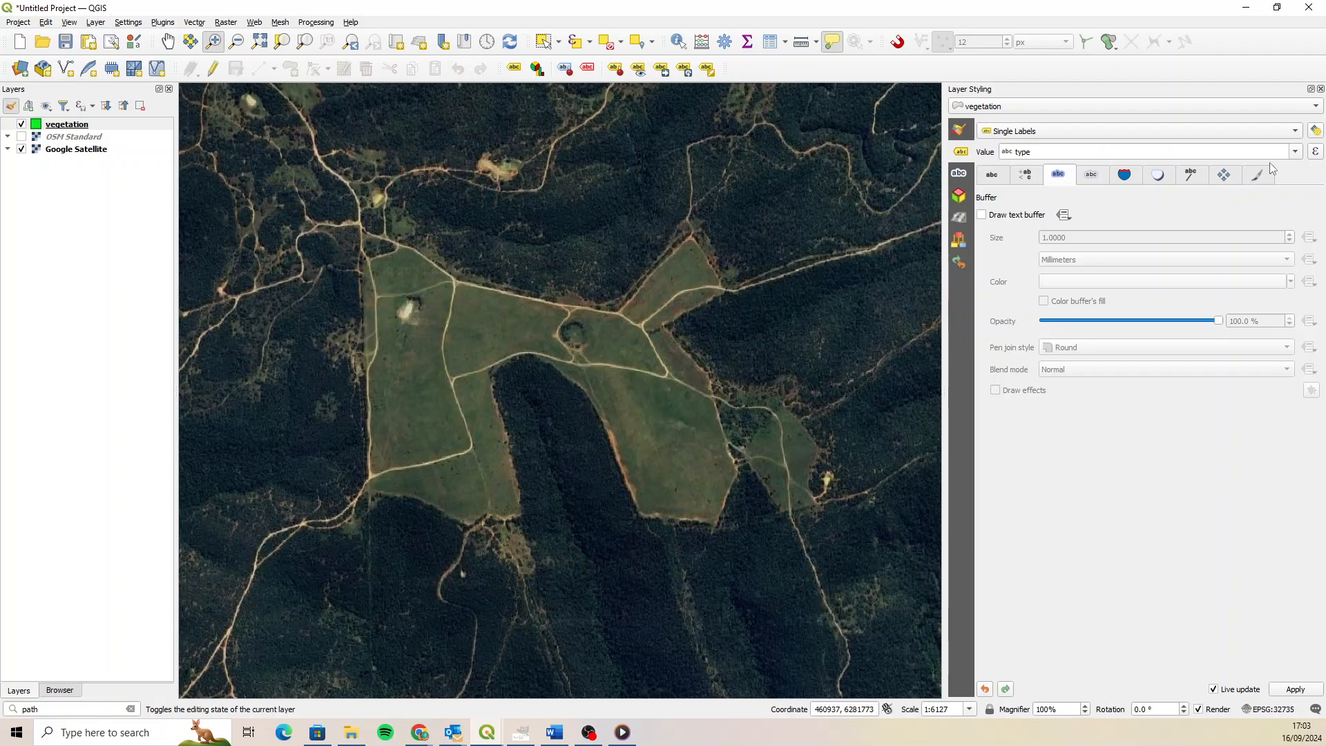
{"action": "left_click", "coordinate": [1298, 152]}
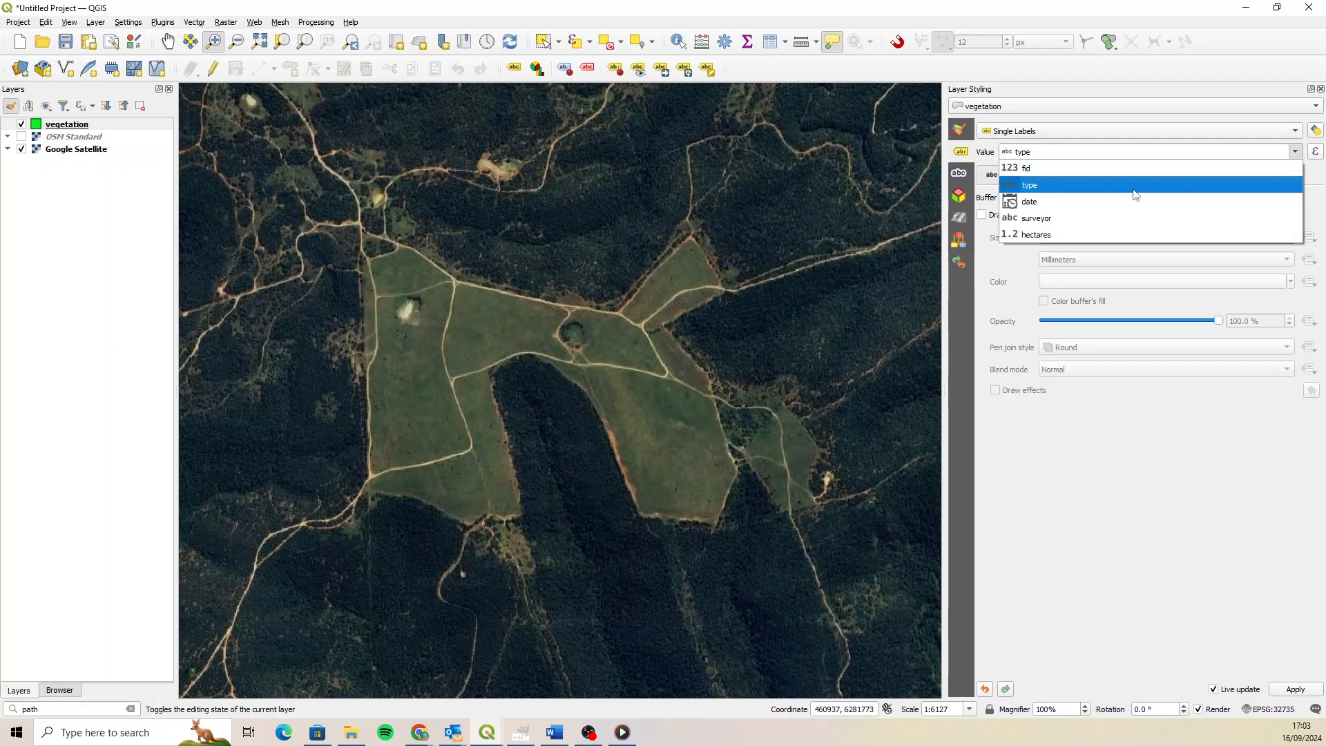
{"action": "left_click", "coordinate": [1317, 153]}
{"action": "left_click", "coordinate": [1316, 153]}
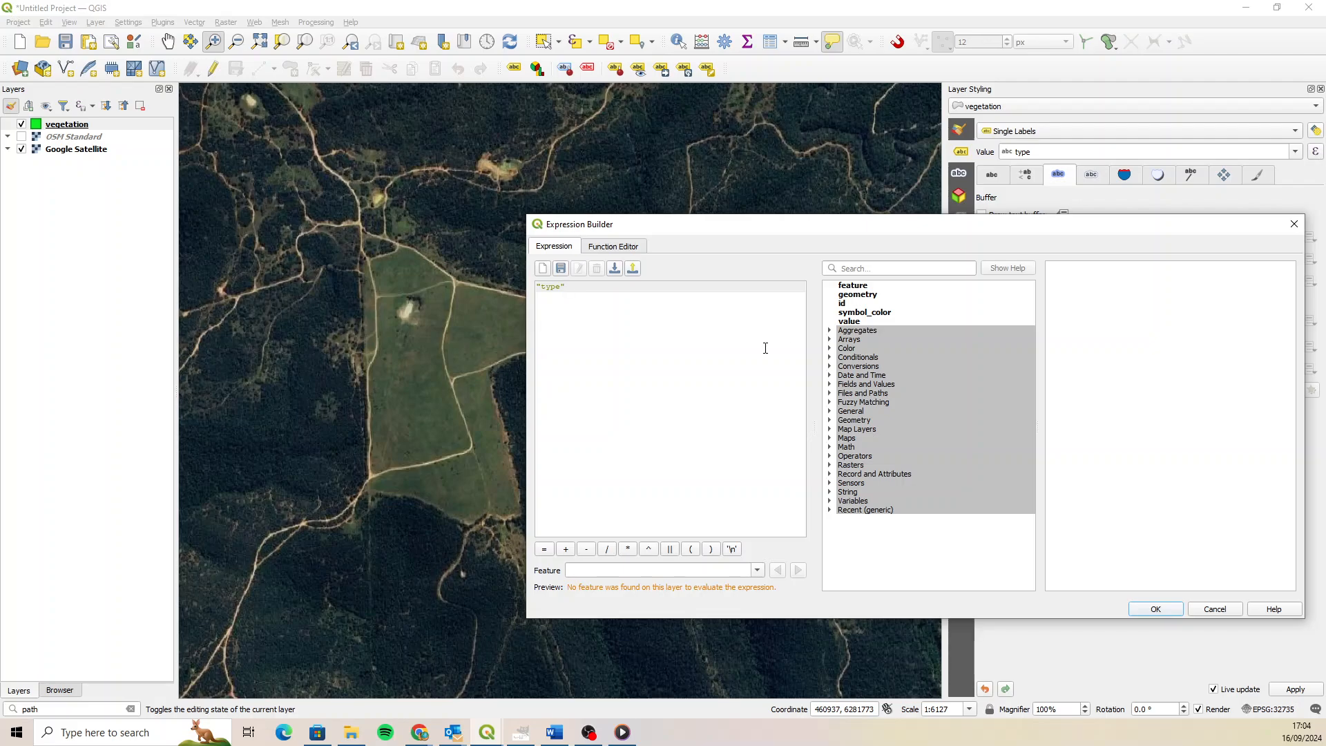
Replace the label expression with the recently used format_number( "length" ,1) || ' m', found by searching the functions for format.
{"action": "key", "text": "ctrl+a"}
{"action": "key", "text": "Delete"}
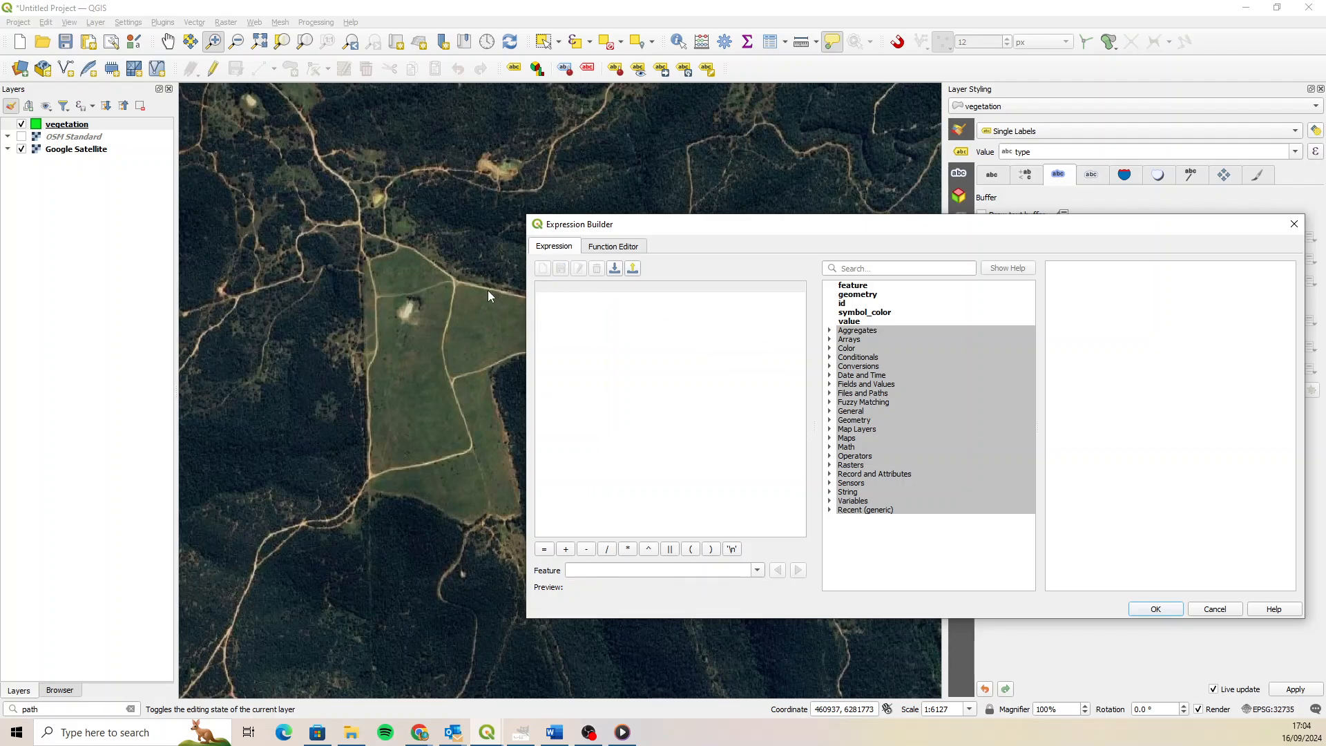
{"action": "left_click", "coordinate": [830, 385]}
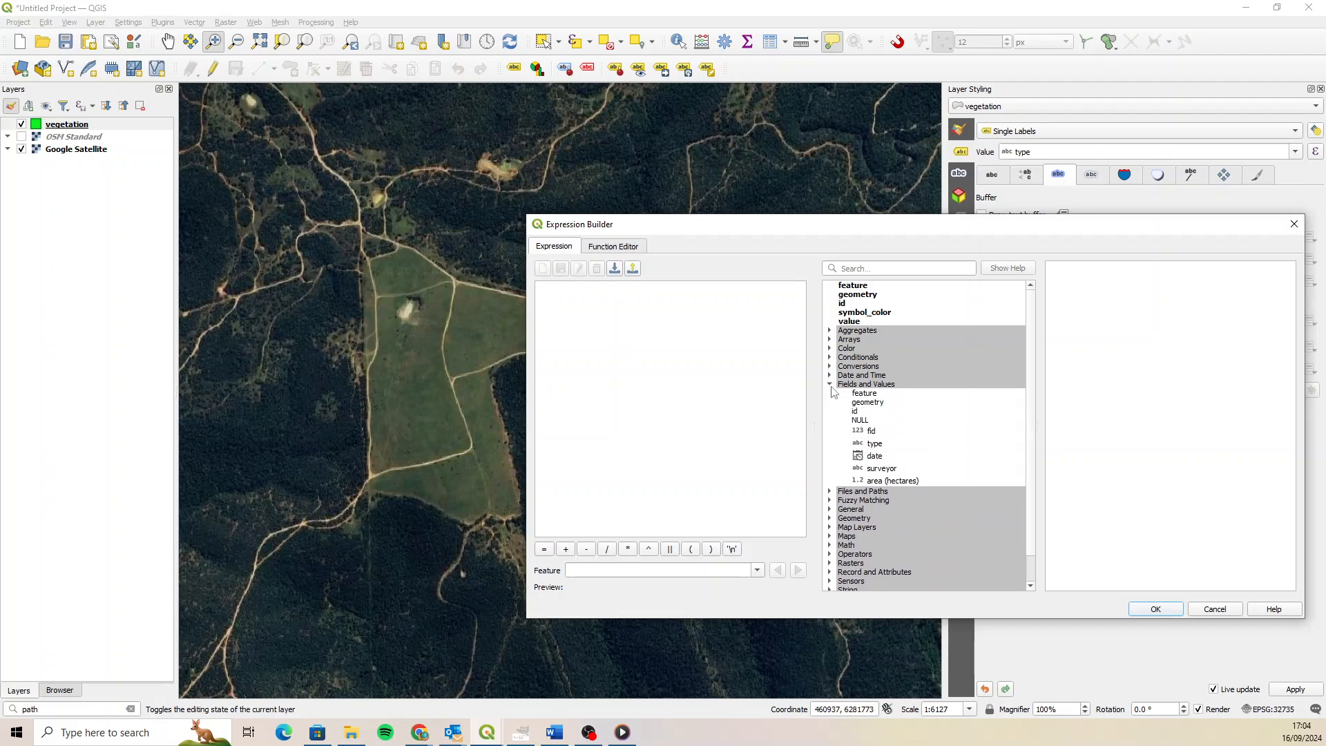
{"action": "left_click", "coordinate": [886, 269]}
{"action": "type", "text": "format"}
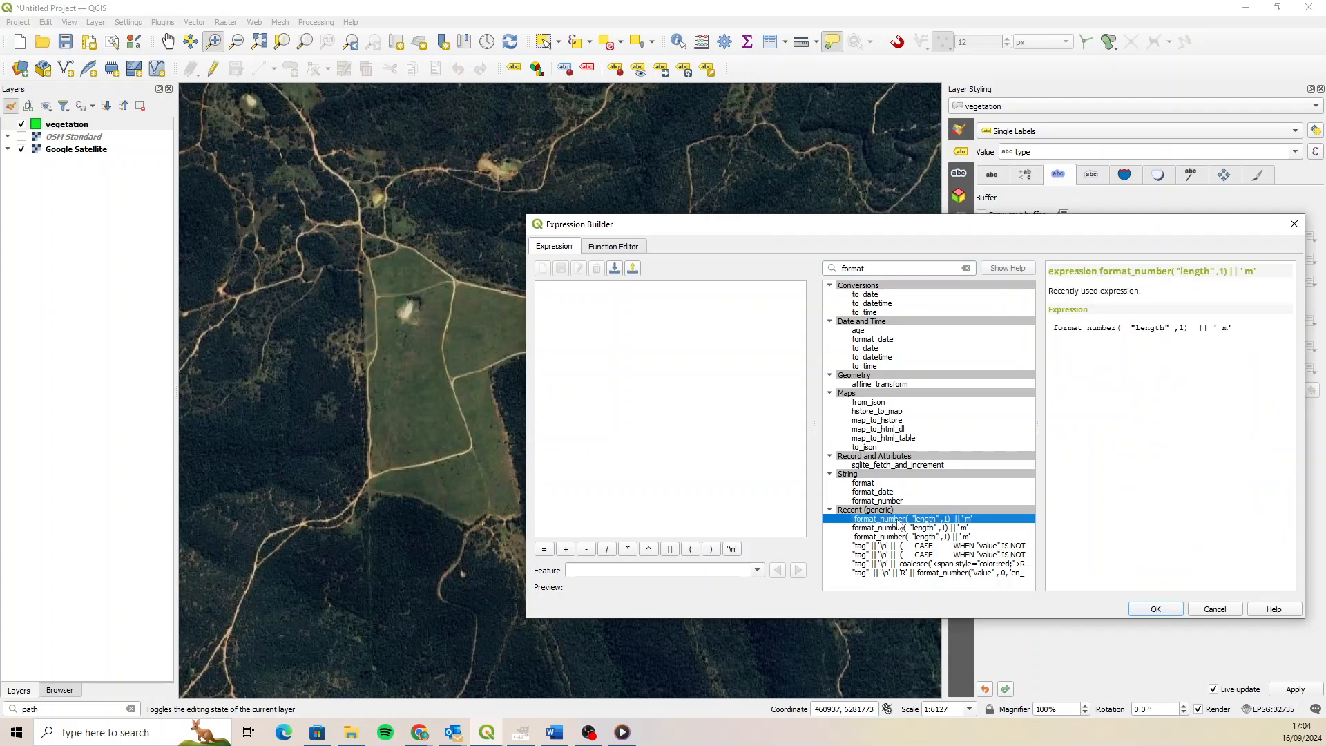
{"action": "double_click", "coordinate": [898, 521]}
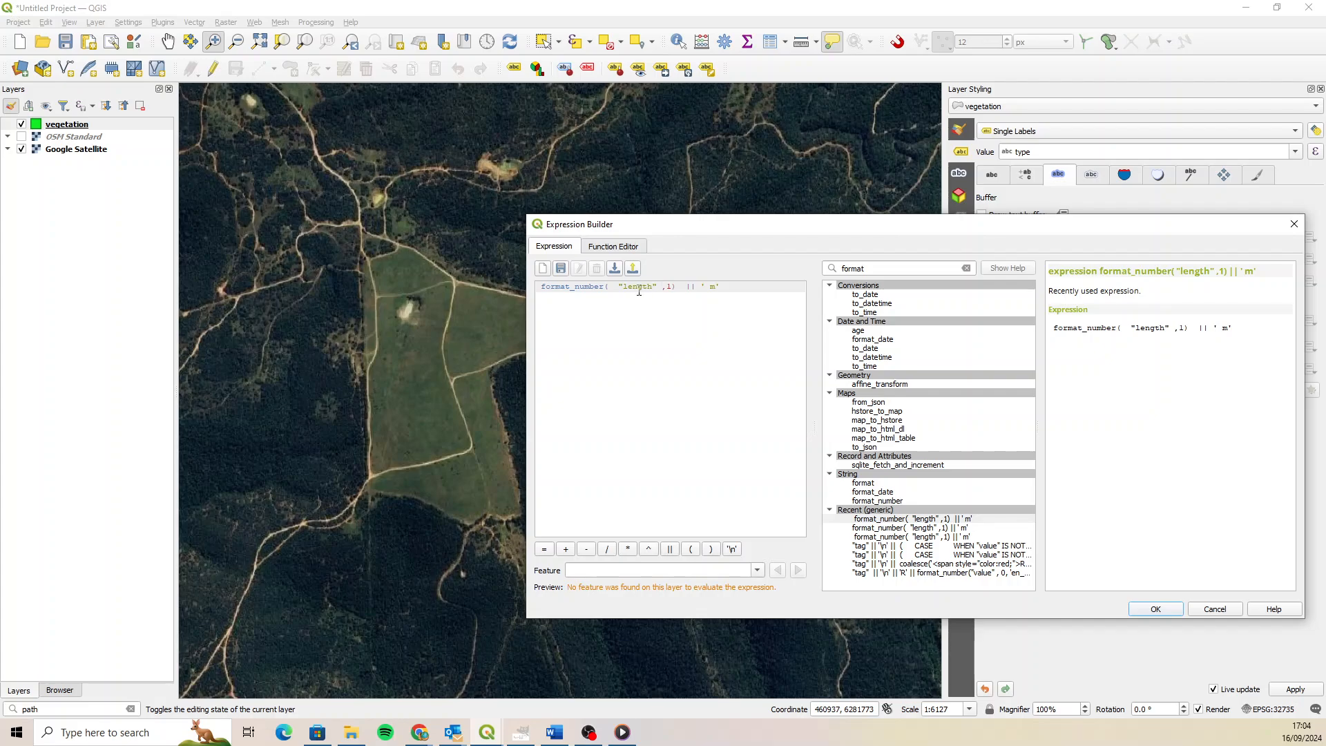
Replace the length field with the area field in the format_number label expression.
{"action": "left_click_drag", "start_coordinate": [657, 285], "coordinate": [625, 286]}
{"action": "left_click", "coordinate": [623, 286]}
{"action": "type", "text": "area"}
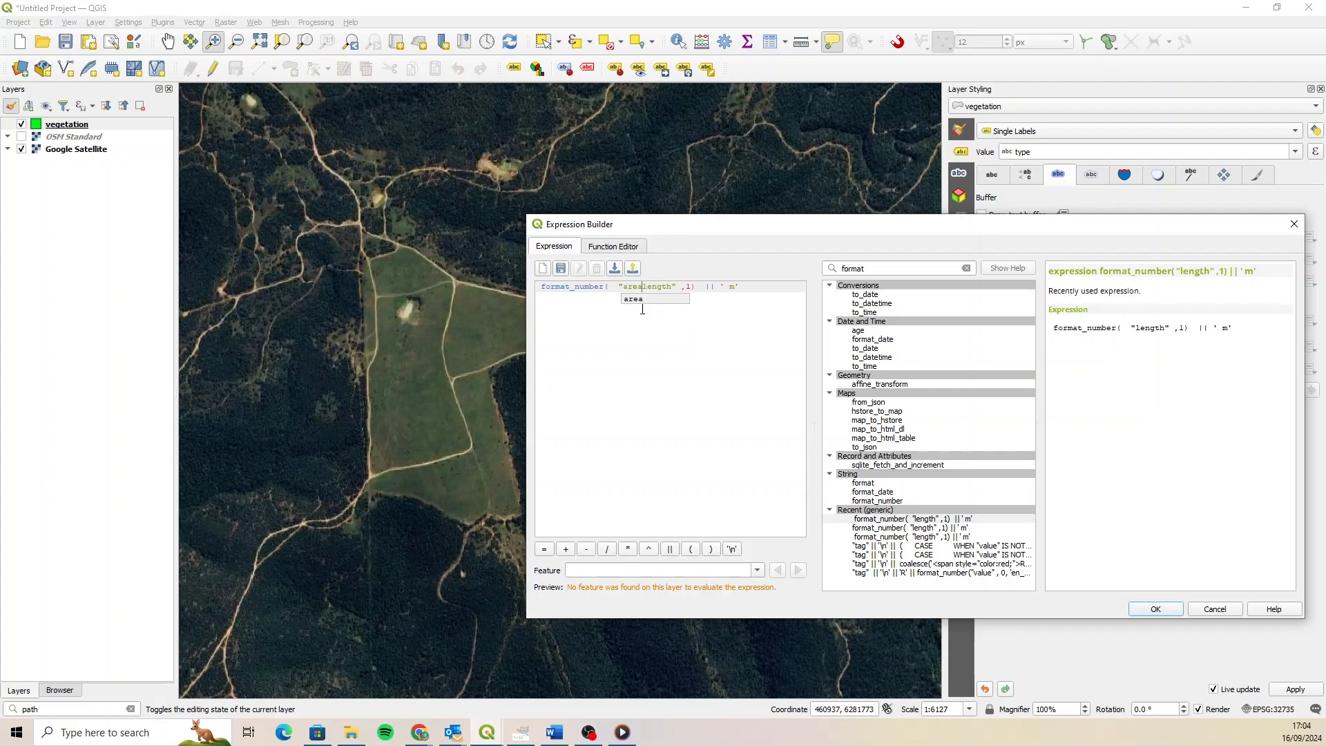
{"action": "key", "text": "Delete"}
{"action": "key", "text": "Delete"}
{"action": "key", "text": "Delete"}
{"action": "key", "text": "Delete"}
{"action": "key", "text": "Delete"}
{"action": "key", "text": "Delete"}
Change the unit suffix in the label expression to ' ha' and accept the expression.
{"action": "mouse_move", "coordinate": [714, 287]}
{"action": "left_mouse_down"}
{"action": "mouse_move", "coordinate": [675, 293]}
{"action": "mouse_move", "coordinate": [731, 287]}
{"action": "mouse_move", "coordinate": [693, 292]}
{"action": "left_mouse_up"}
{"action": "left_click", "coordinate": [699, 289]}
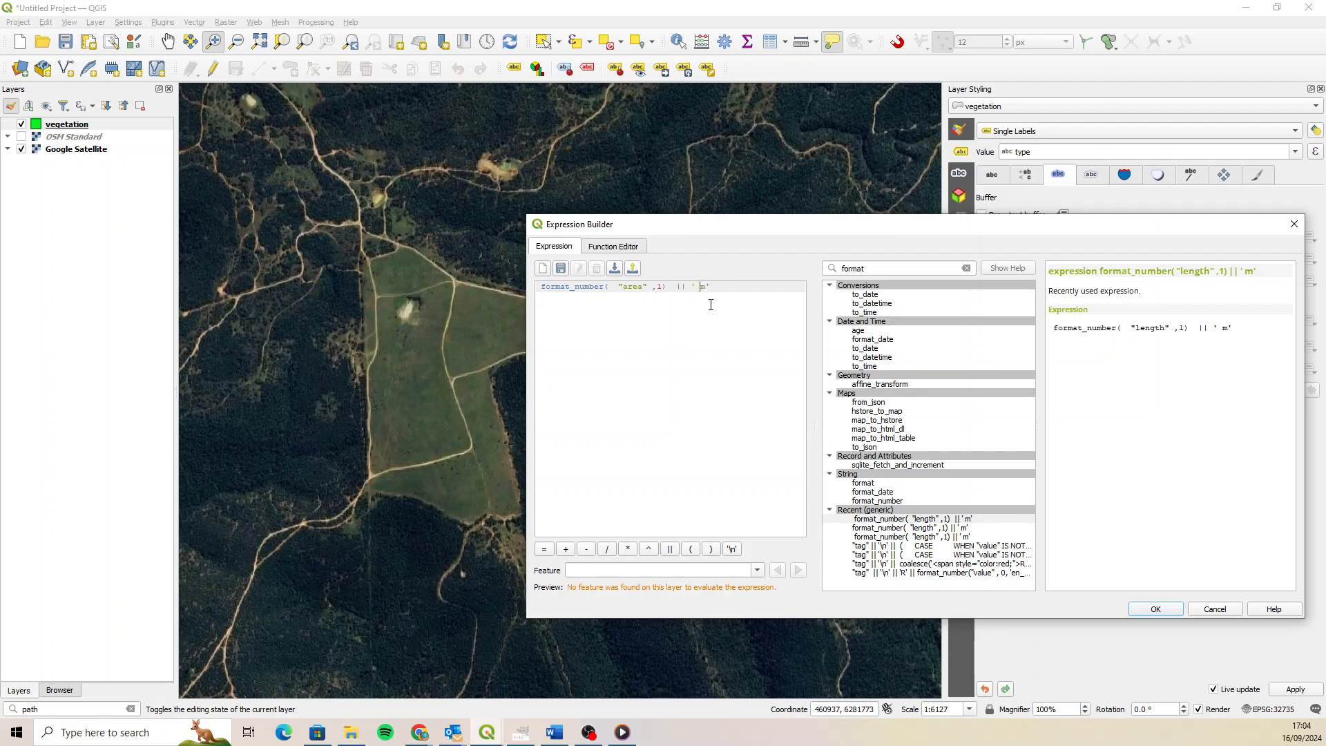
{"action": "type", "text": "ha"}
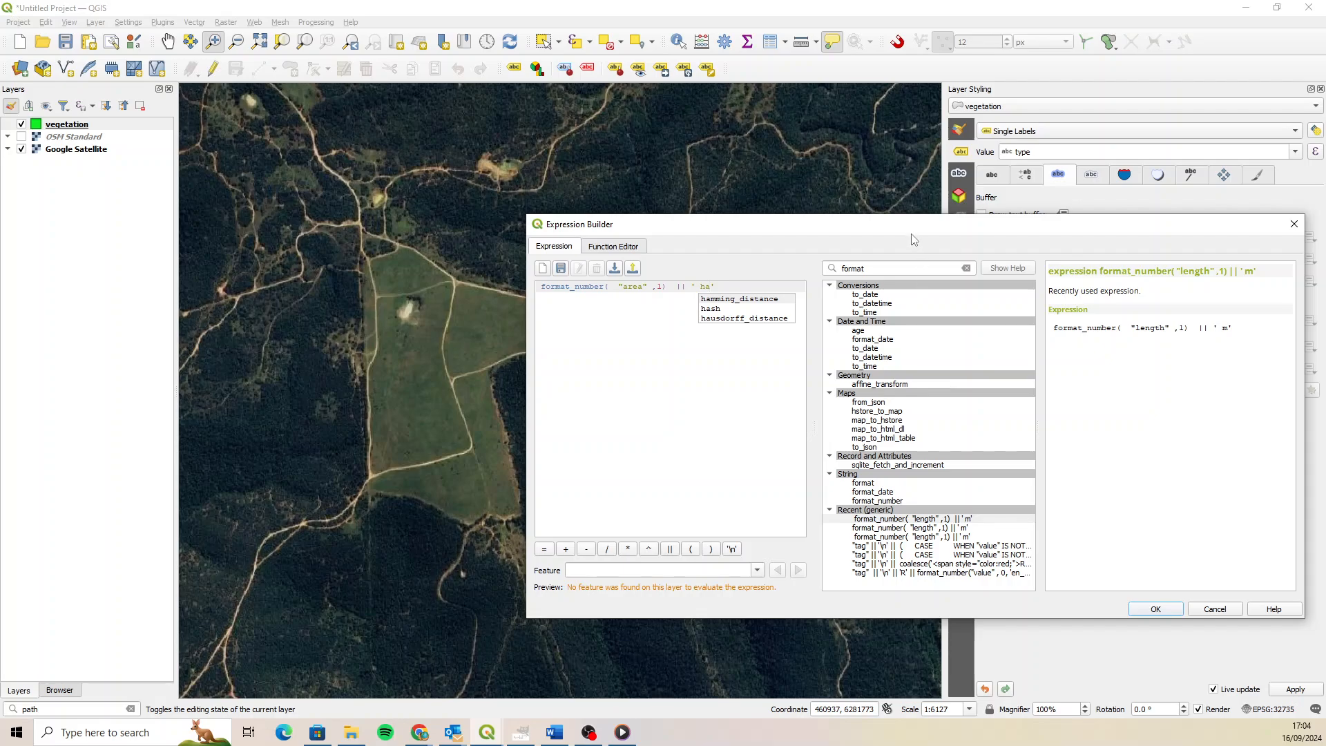
{"action": "left_click_drag", "start_coordinate": [912, 227], "coordinate": [877, 191]}
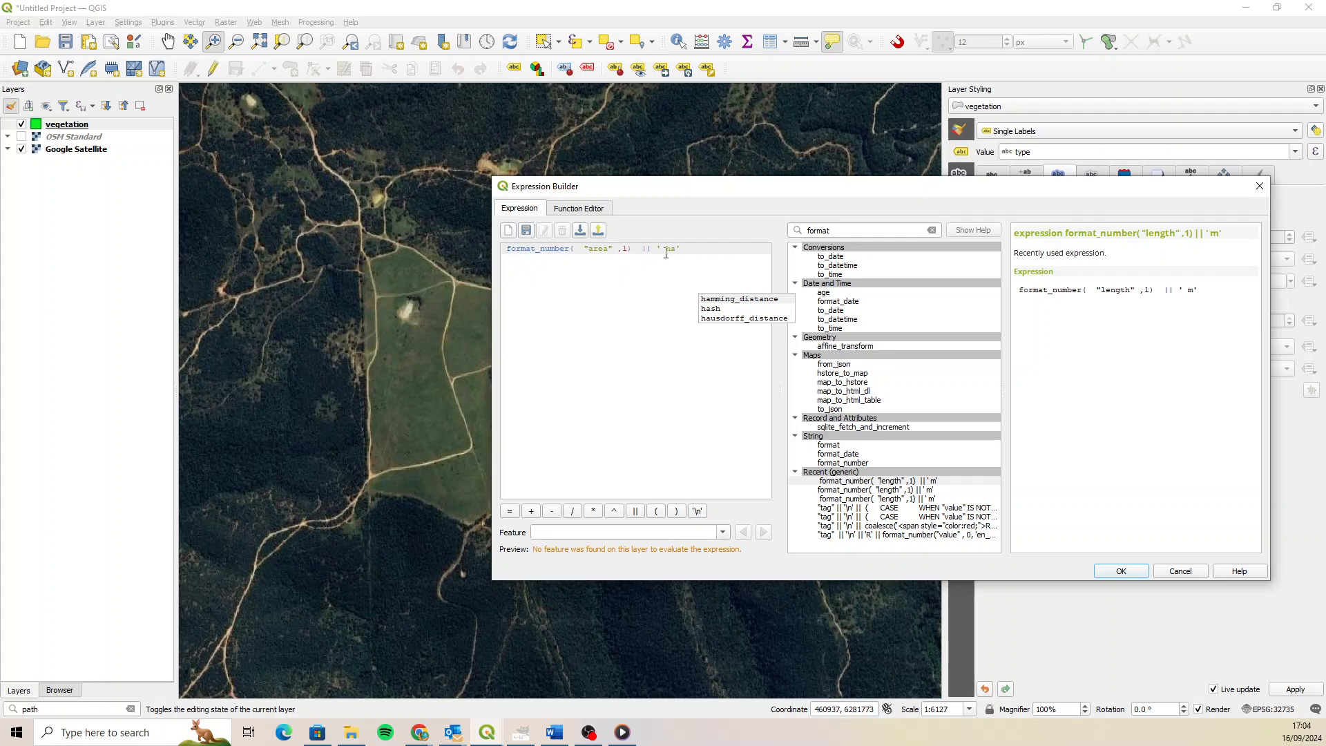
{"action": "left_click", "coordinate": [1121, 572]}
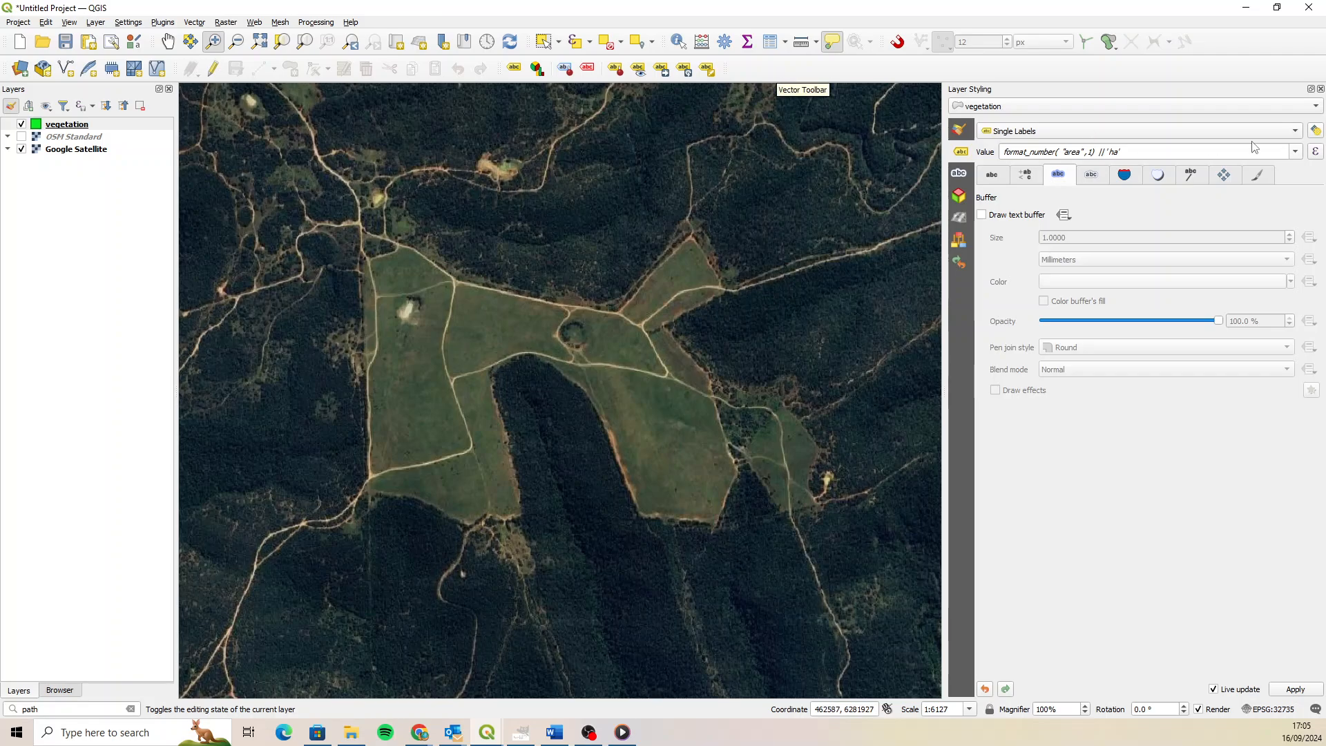
Close the layer styling and make the vegetation layer editable with the advanced digitizing tools shown.
{"action": "left_click", "coordinate": [1321, 88]}
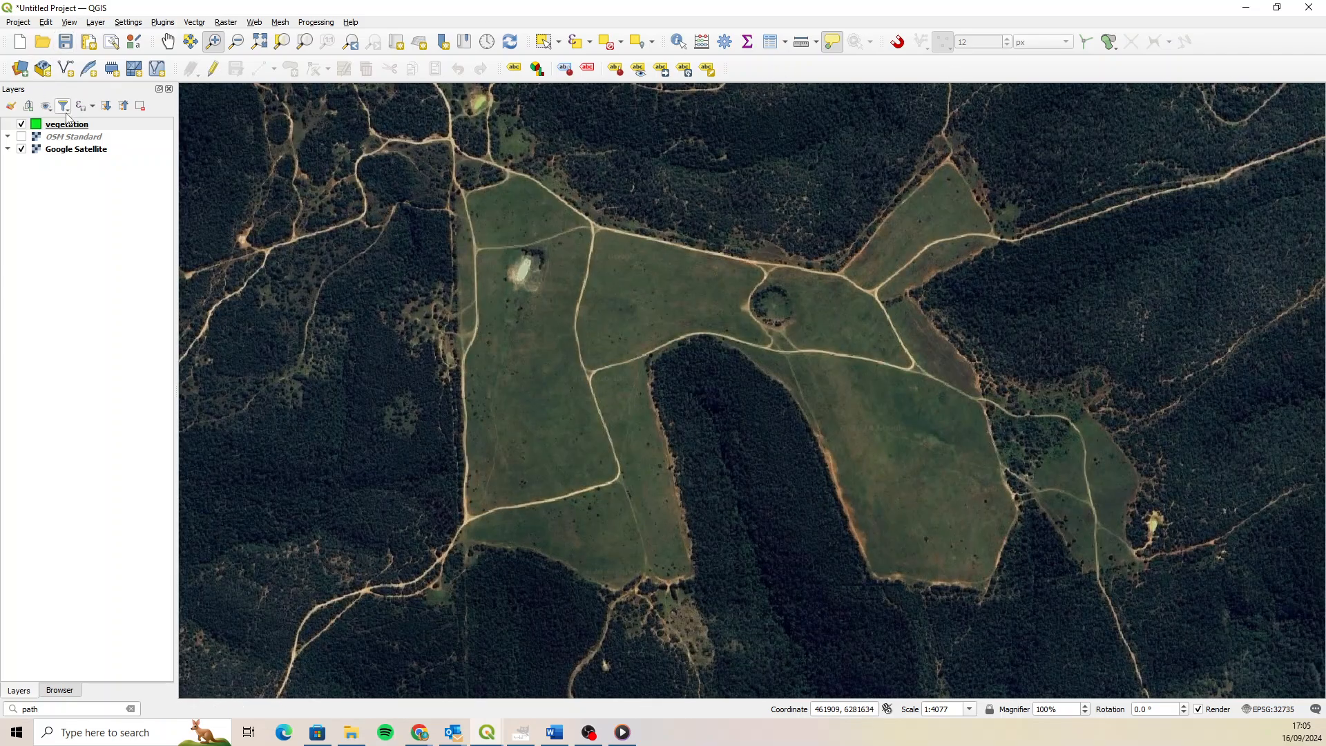
{"action": "right_click", "coordinate": [822, 69]}
{"action": "left_click", "coordinate": [831, 394]}
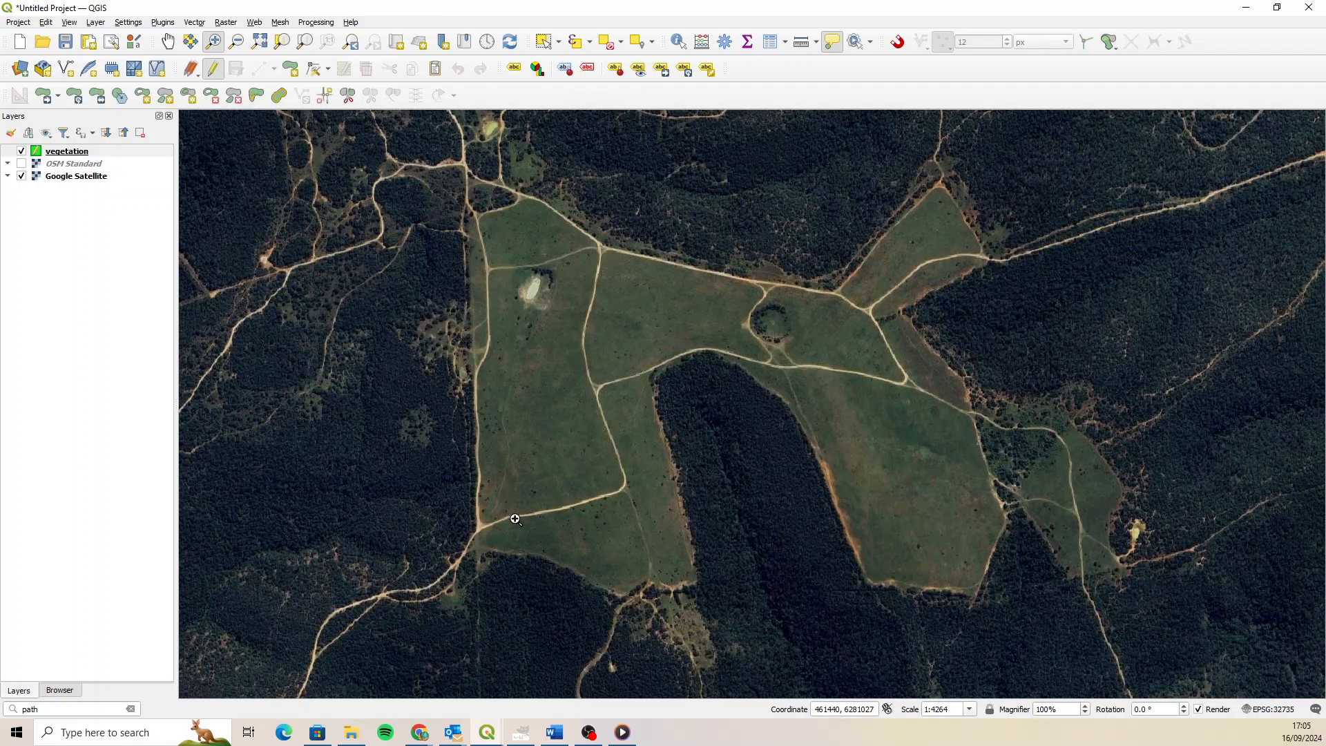
Start adding a polygon feature to the vegetation layer and set the map scale to 1:4000.
{"action": "left_click", "coordinate": [81, 153]}
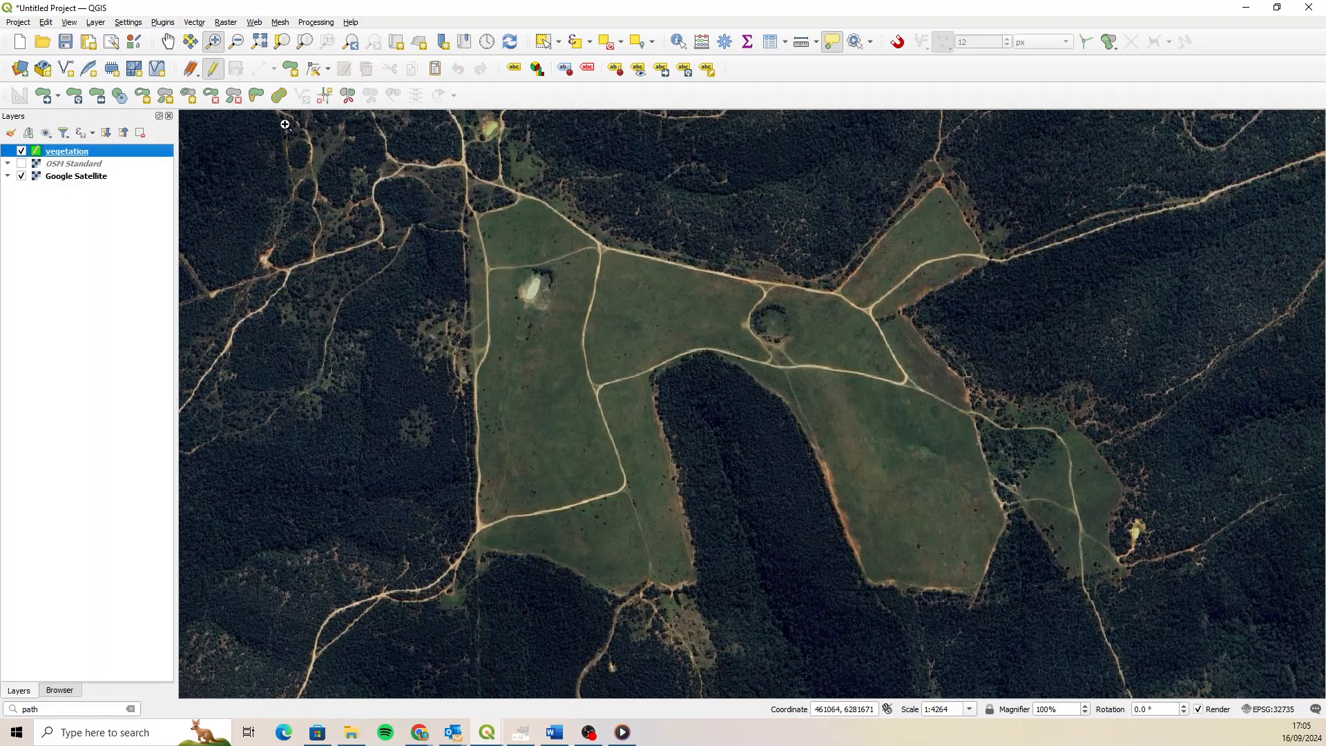
{"action": "left_click", "coordinate": [290, 70]}
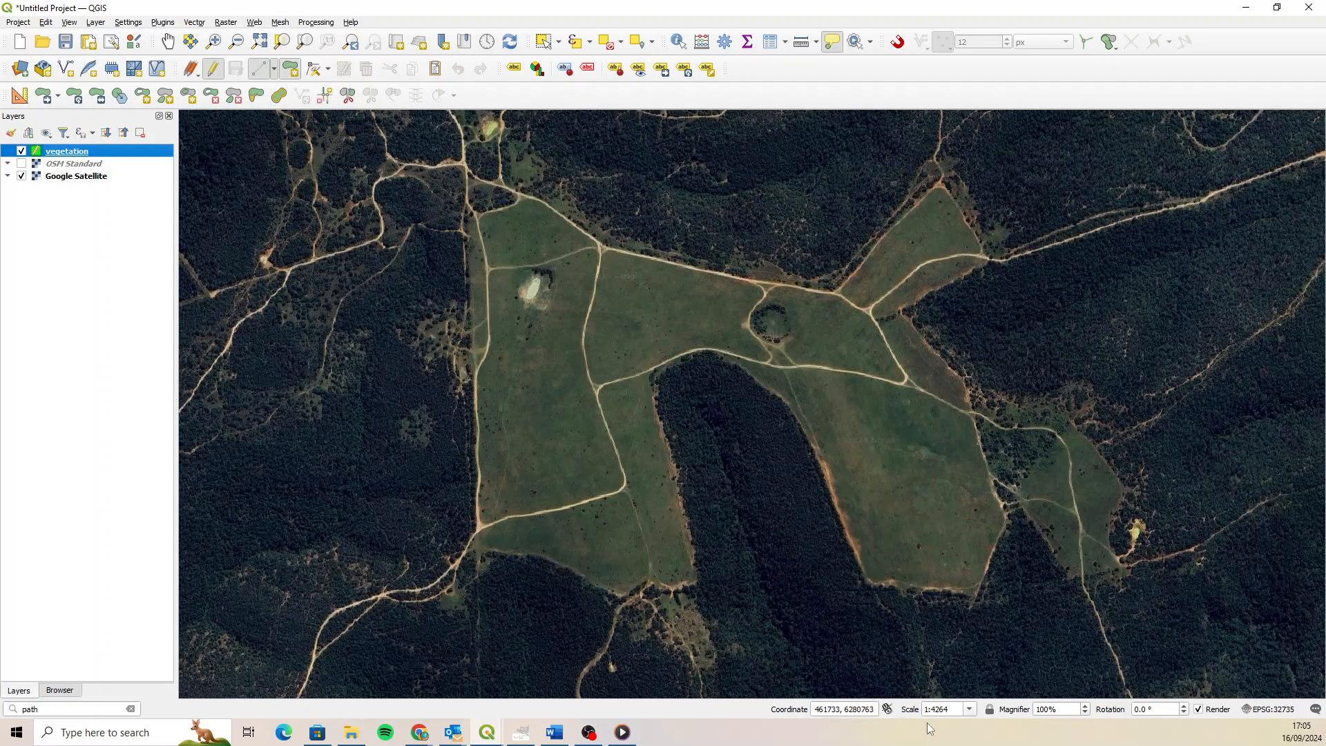
{"action": "left_click_drag", "start_coordinate": [951, 710], "coordinate": [892, 715]}
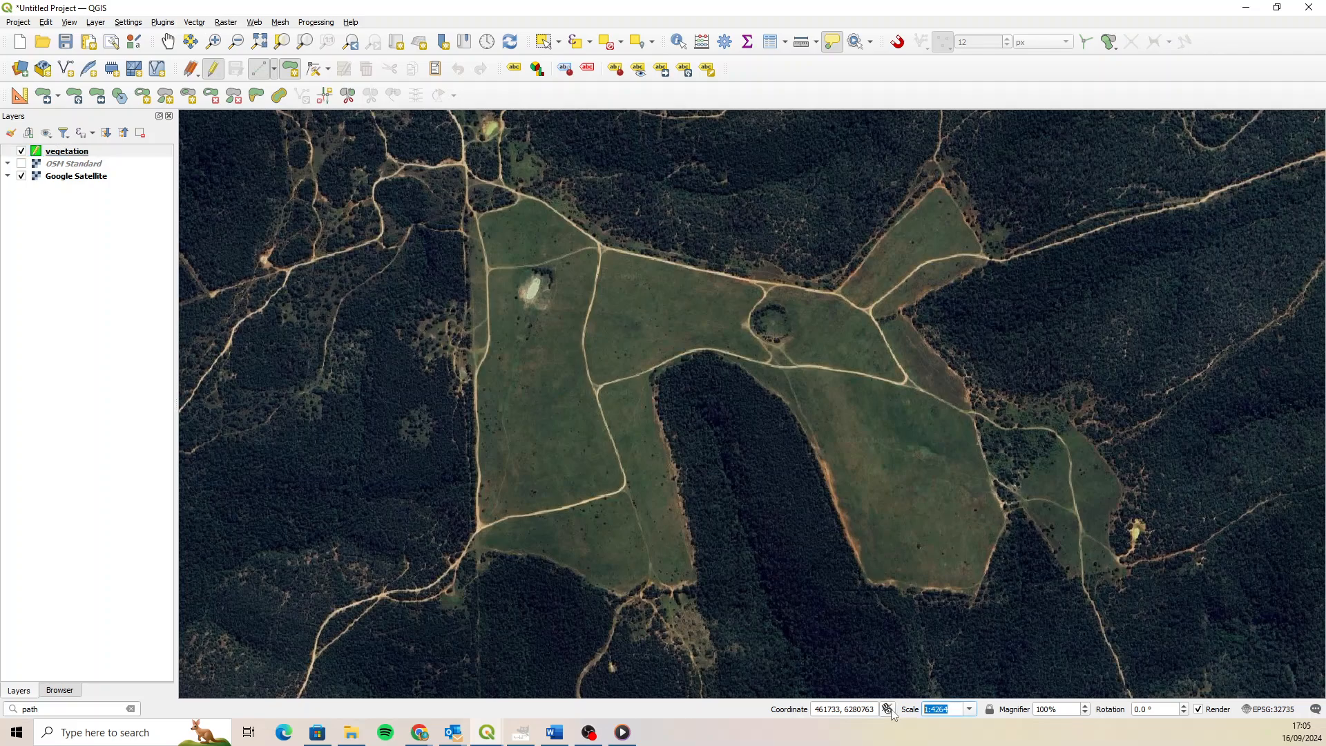
{"action": "type", "text": "40"}
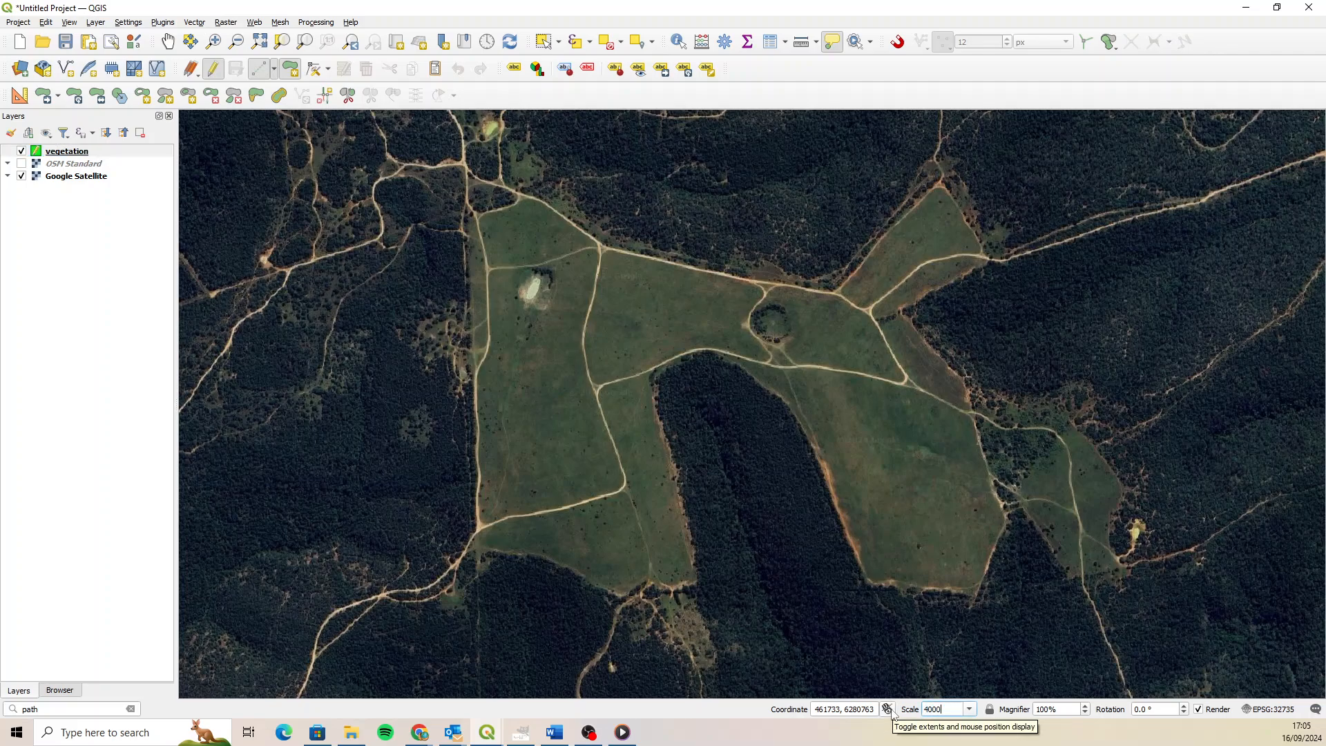
{"action": "type", "text": "00"}
{"action": "key", "text": "Return"}
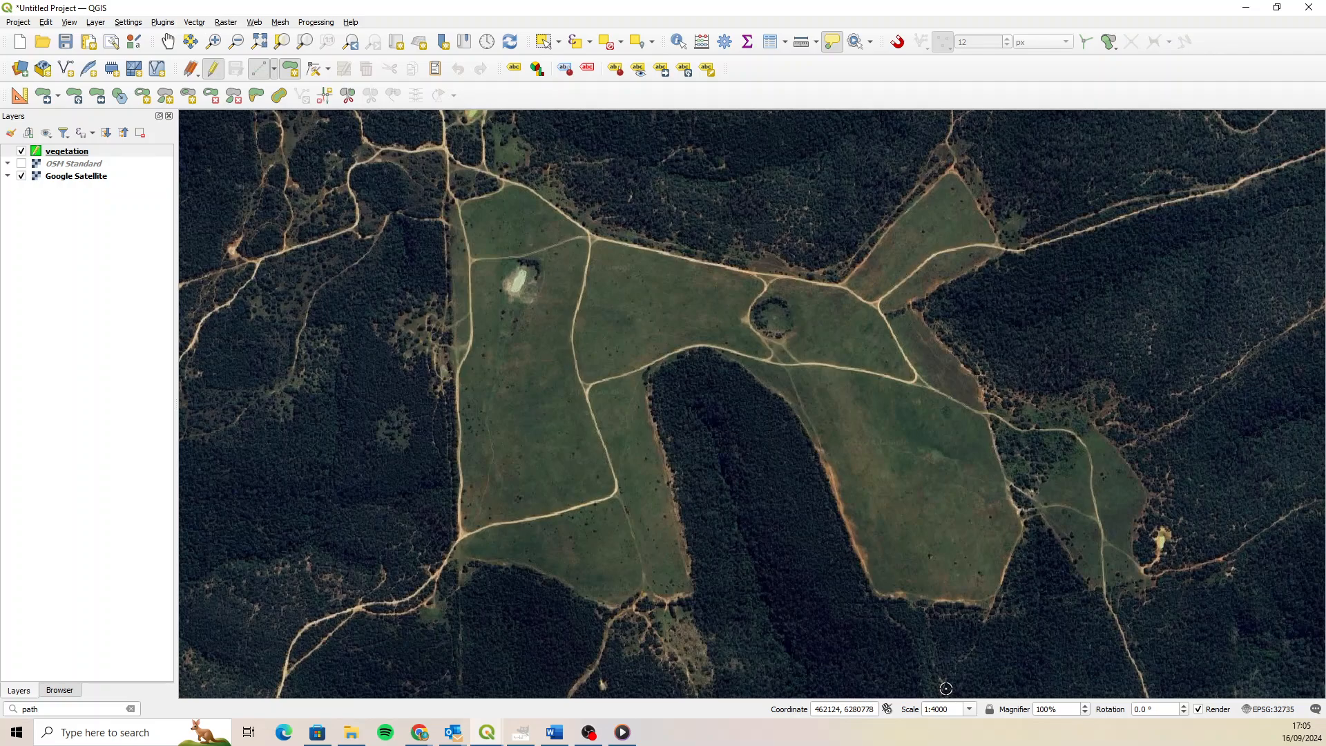
Outline the grassland polygon from its southwest corner up the western edge and along the northern track to the northeastern arm.
{"action": "left_click", "coordinate": [456, 555]}
{"action": "left_click", "coordinate": [459, 474]}
{"action": "left_click", "coordinate": [454, 331]}
{"action": "left_click", "coordinate": [450, 201]}
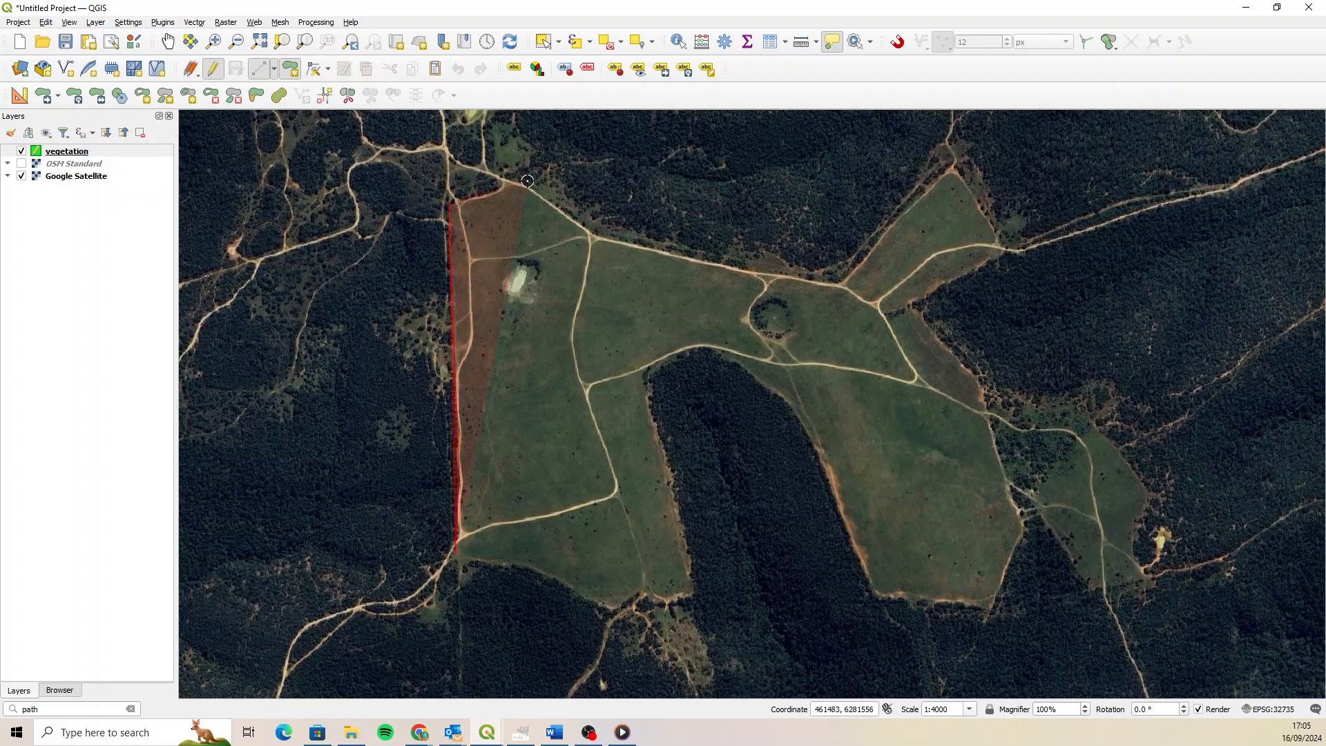
{"action": "left_click", "coordinate": [527, 183]}
{"action": "left_click", "coordinate": [594, 237]}
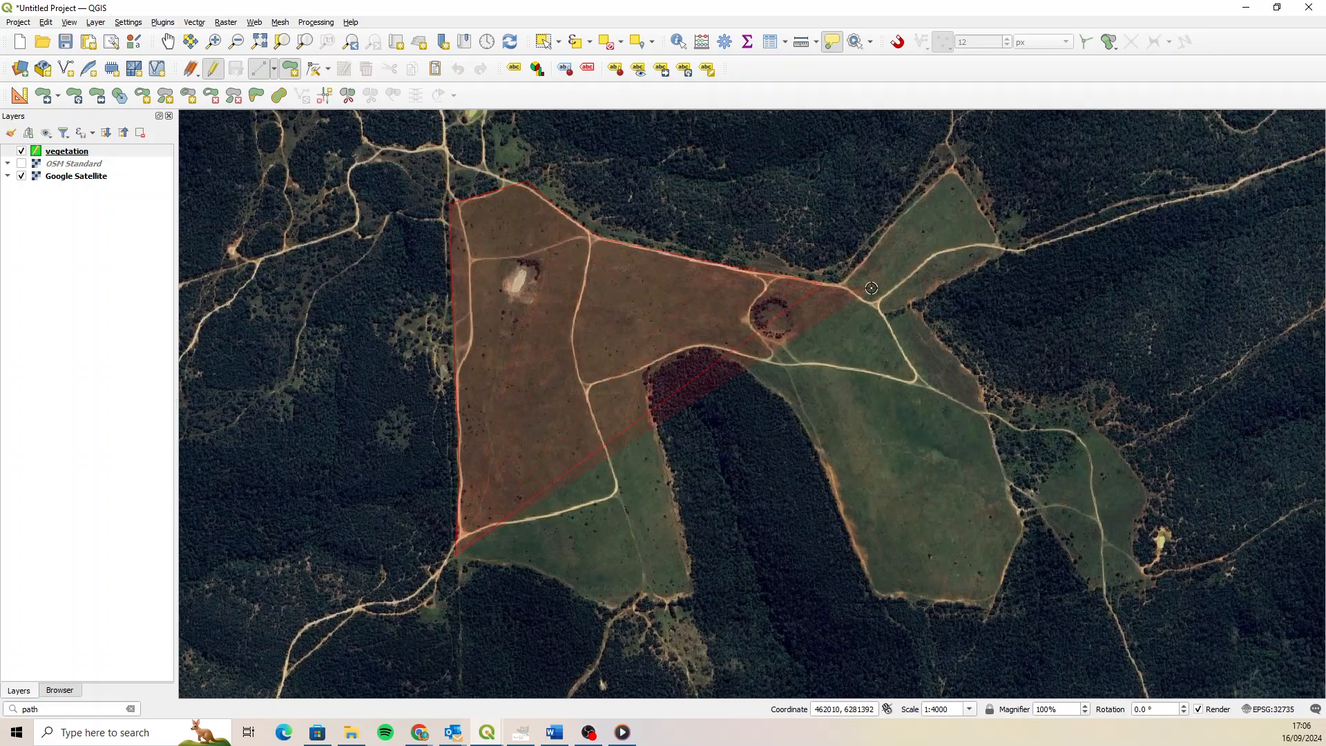
{"action": "left_click", "coordinate": [838, 284]}
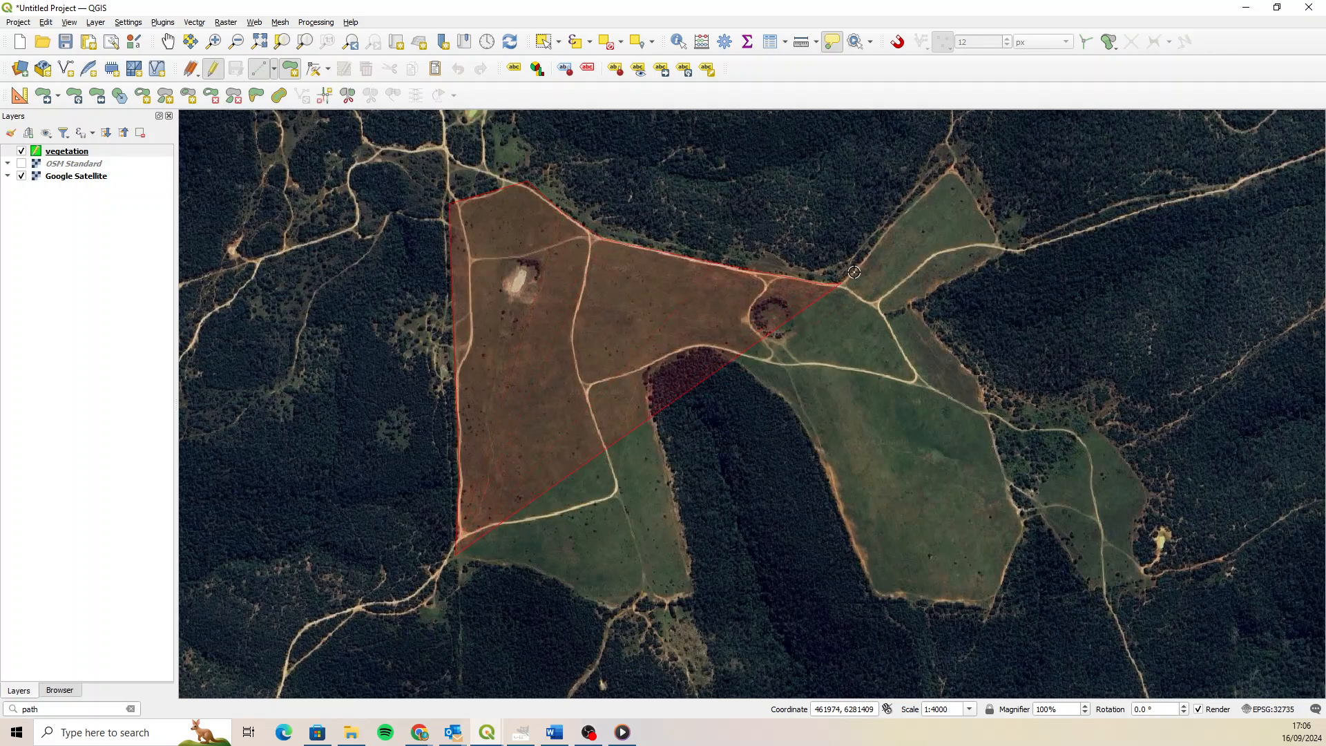
Extend the polygon outline around the northeastern arm and down the eastern grassland edge to the southeast corner.
{"action": "left_click", "coordinate": [953, 170]}
{"action": "left_click", "coordinate": [1001, 250]}
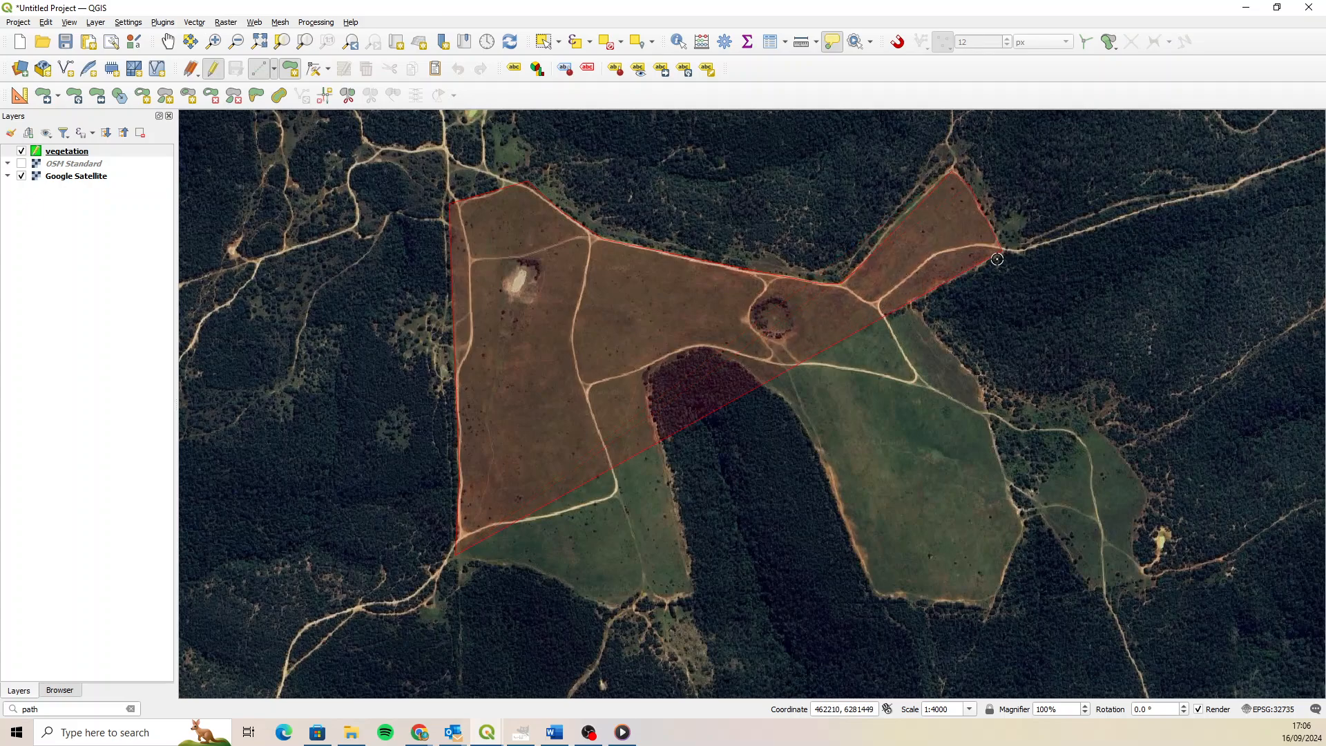
{"action": "left_click", "coordinate": [909, 303]}
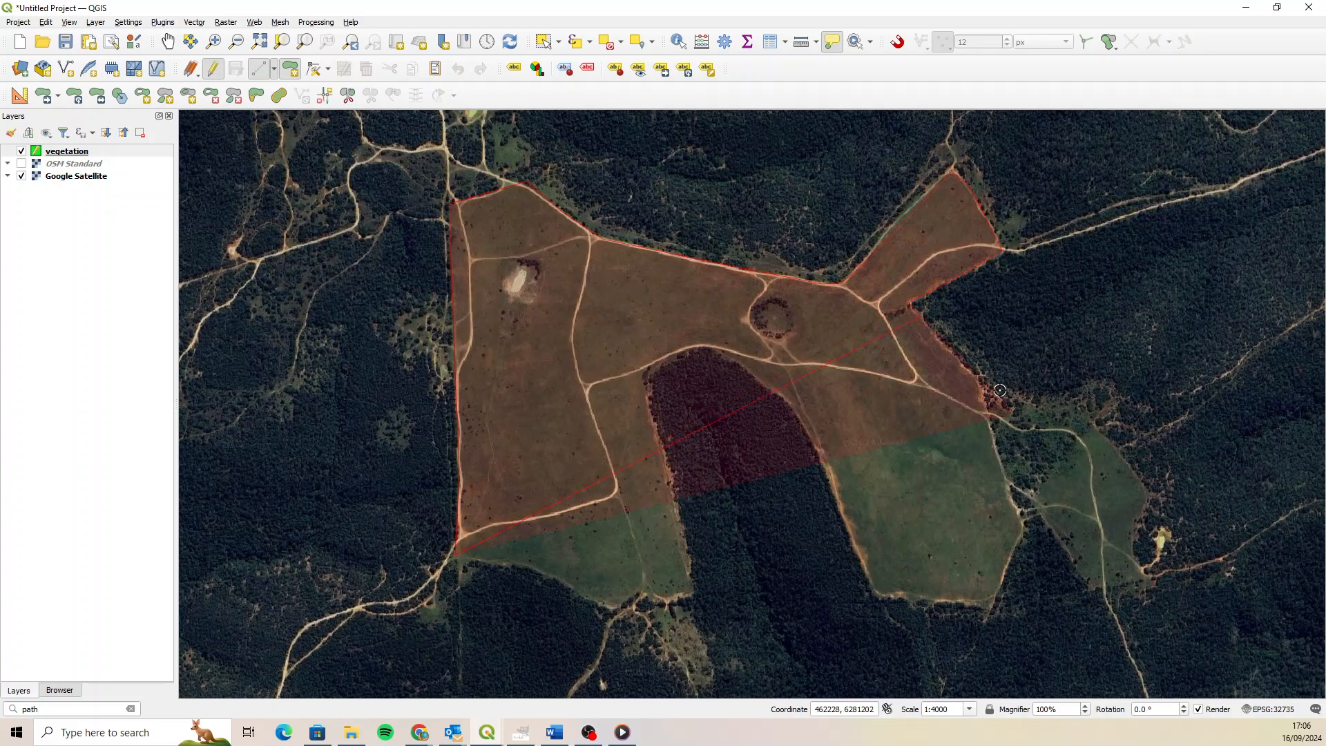
{"action": "left_click", "coordinate": [980, 387]}
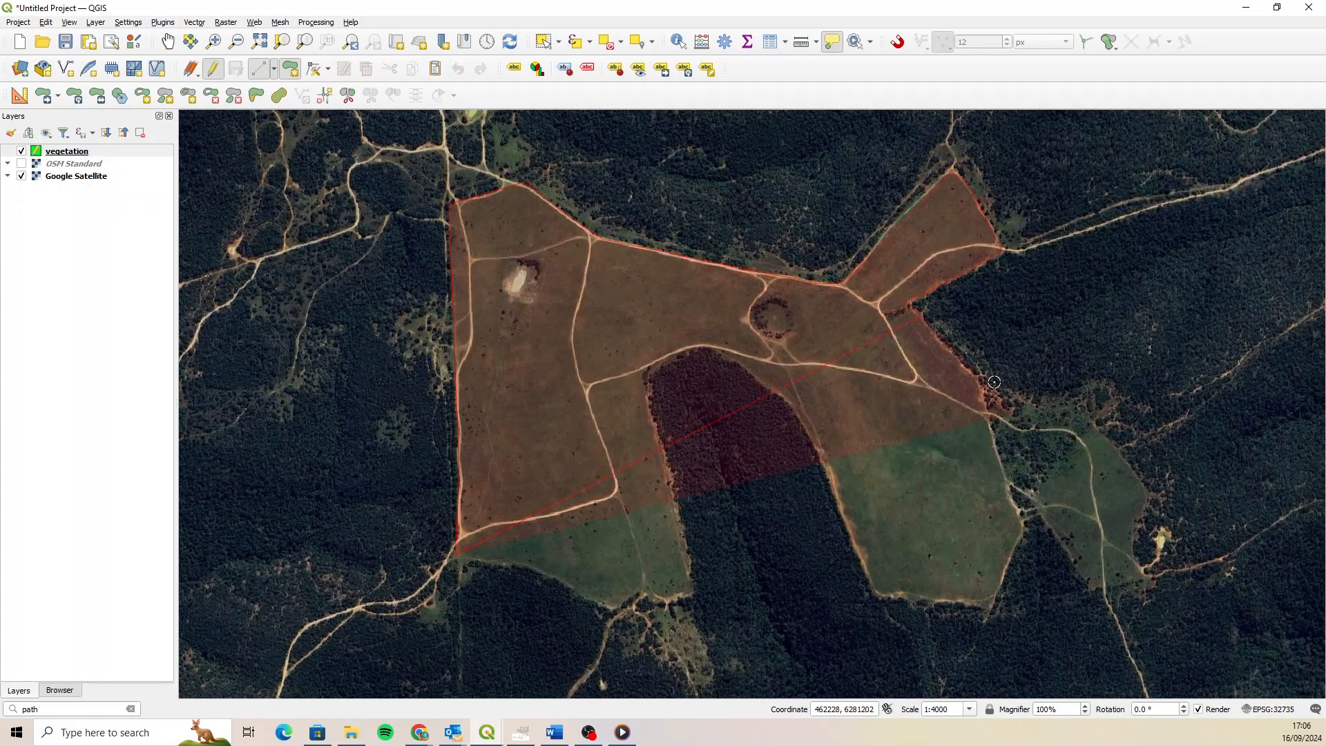
{"action": "left_click", "coordinate": [1020, 523]}
{"action": "left_click", "coordinate": [993, 606]}
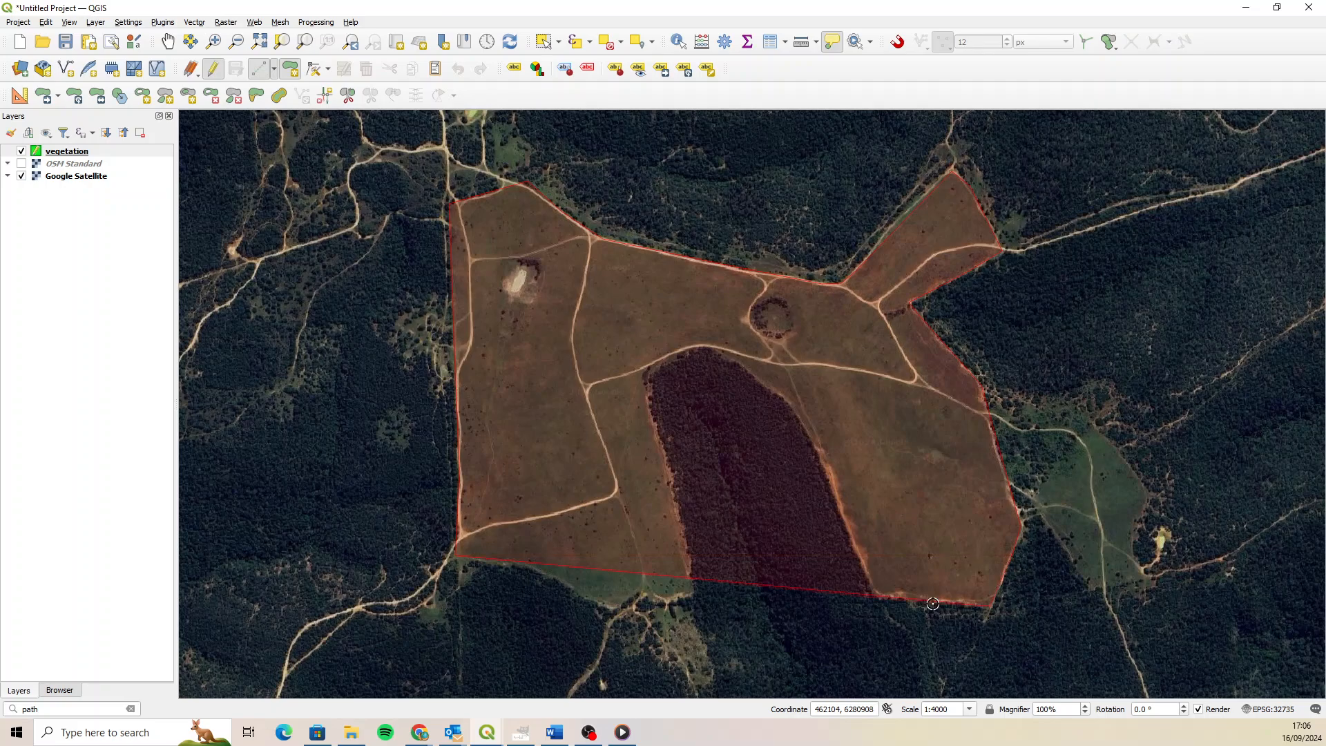
Extend the outline along the eastern lobe's southern edge and up around the top of the central forest wedge.
{"action": "left_click", "coordinate": [879, 598]}
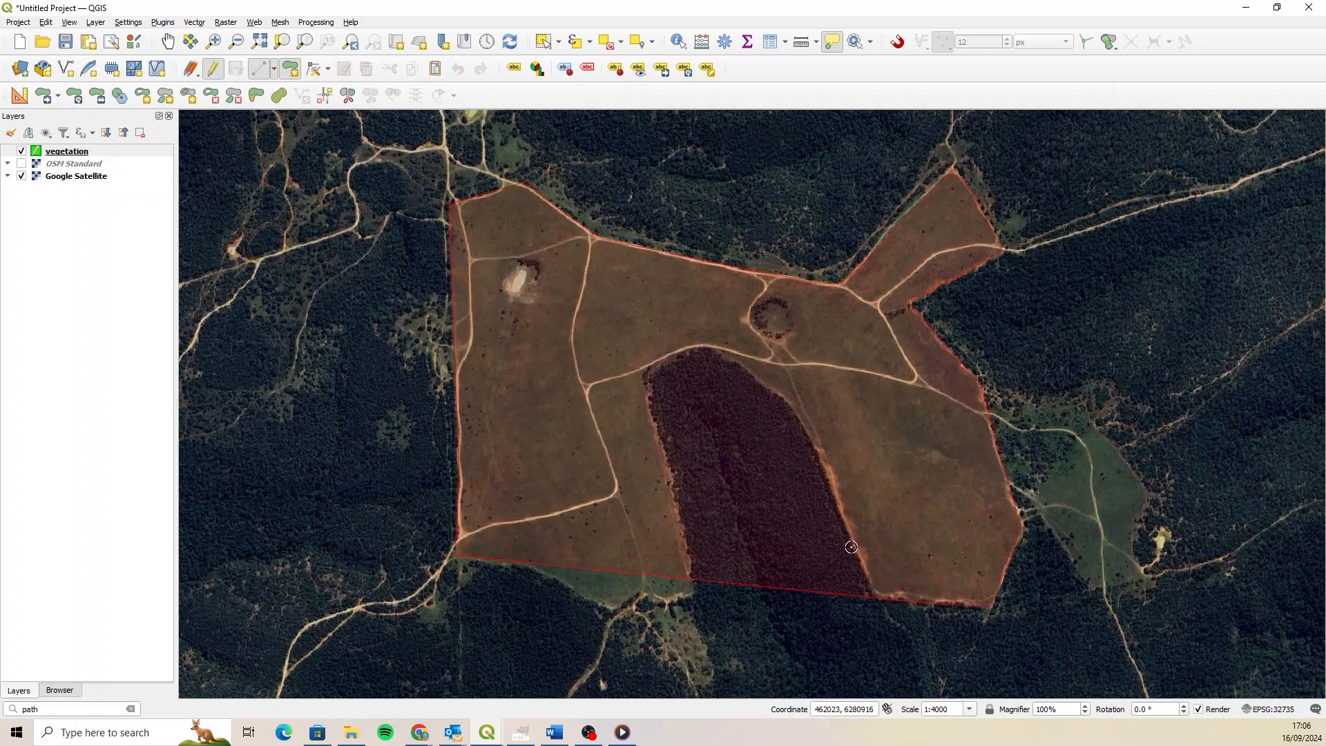
{"action": "left_click", "coordinate": [819, 462]}
{"action": "left_click", "coordinate": [789, 400]}
{"action": "left_click", "coordinate": [716, 352]}
{"action": "left_click", "coordinate": [684, 352]}
{"action": "left_click", "coordinate": [647, 376]}
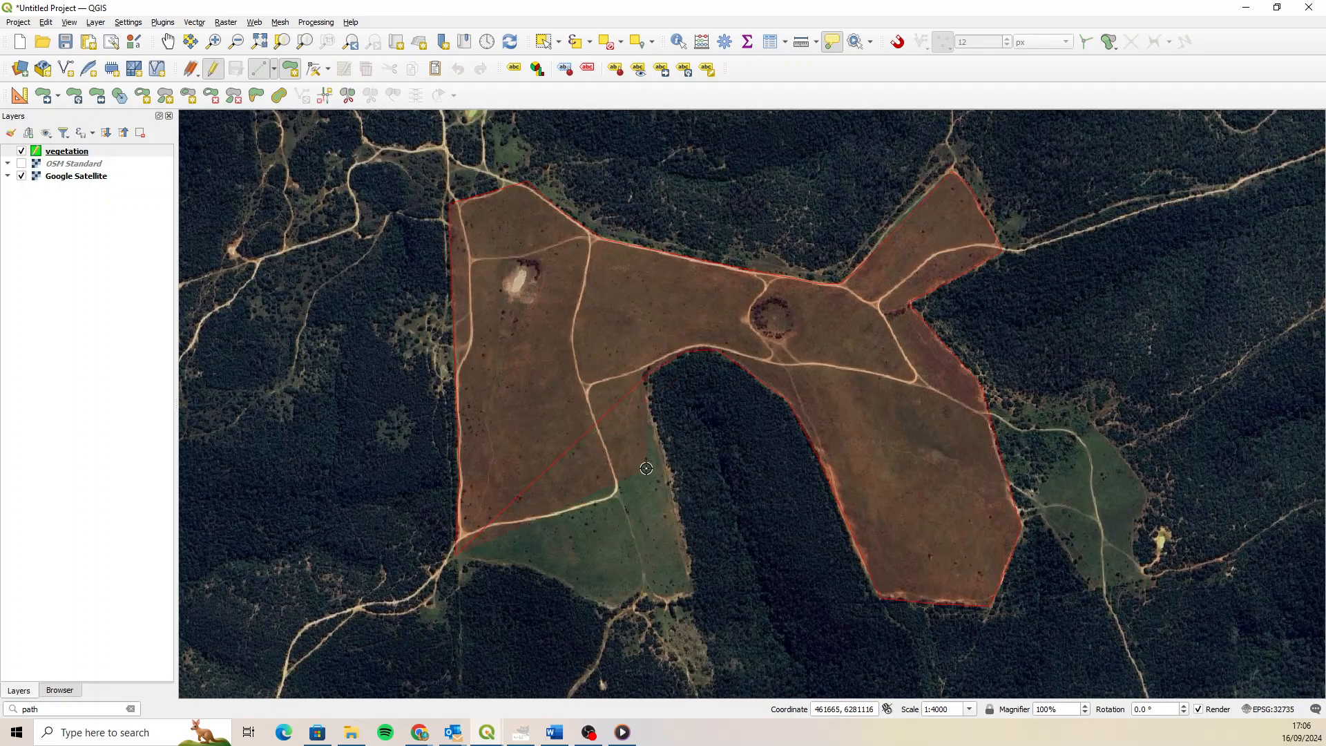
Trace the western lobe's eastern and southern edges and finish the grassland polygon near its starting corner.
{"action": "left_click", "coordinate": [690, 593]}
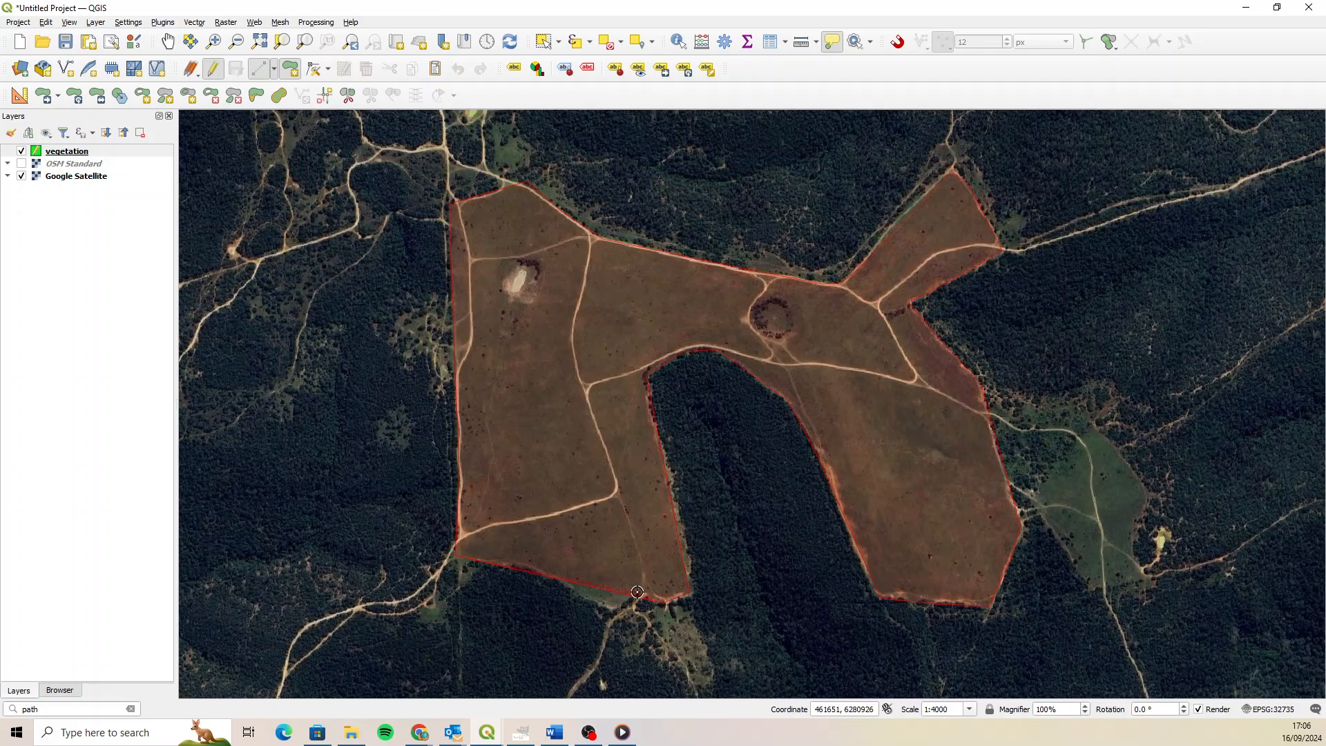
{"action": "left_click", "coordinate": [609, 608]}
{"action": "left_click", "coordinate": [530, 566]}
{"action": "right_click", "coordinate": [464, 586]}
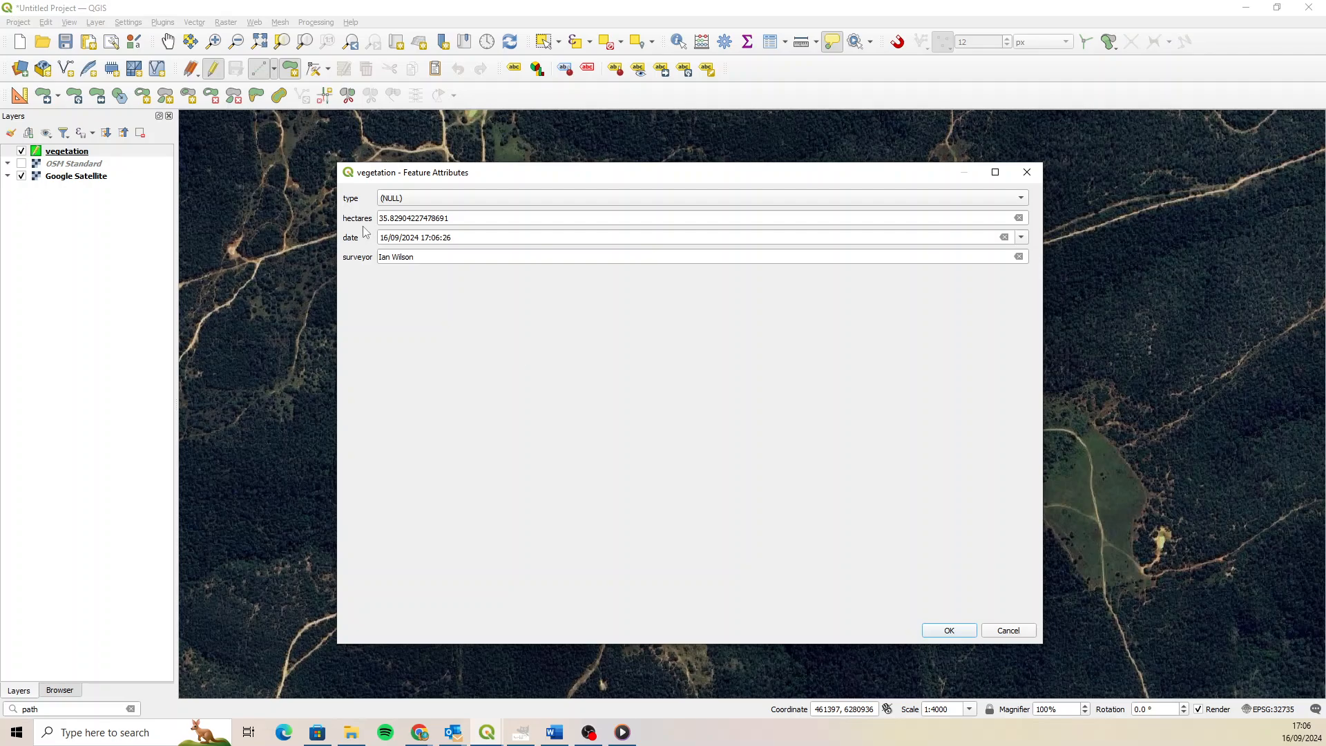
Set the new polygon's type to veld, accept its attributes and end editing of the vegetation layer.
{"action": "left_click", "coordinate": [488, 199]}
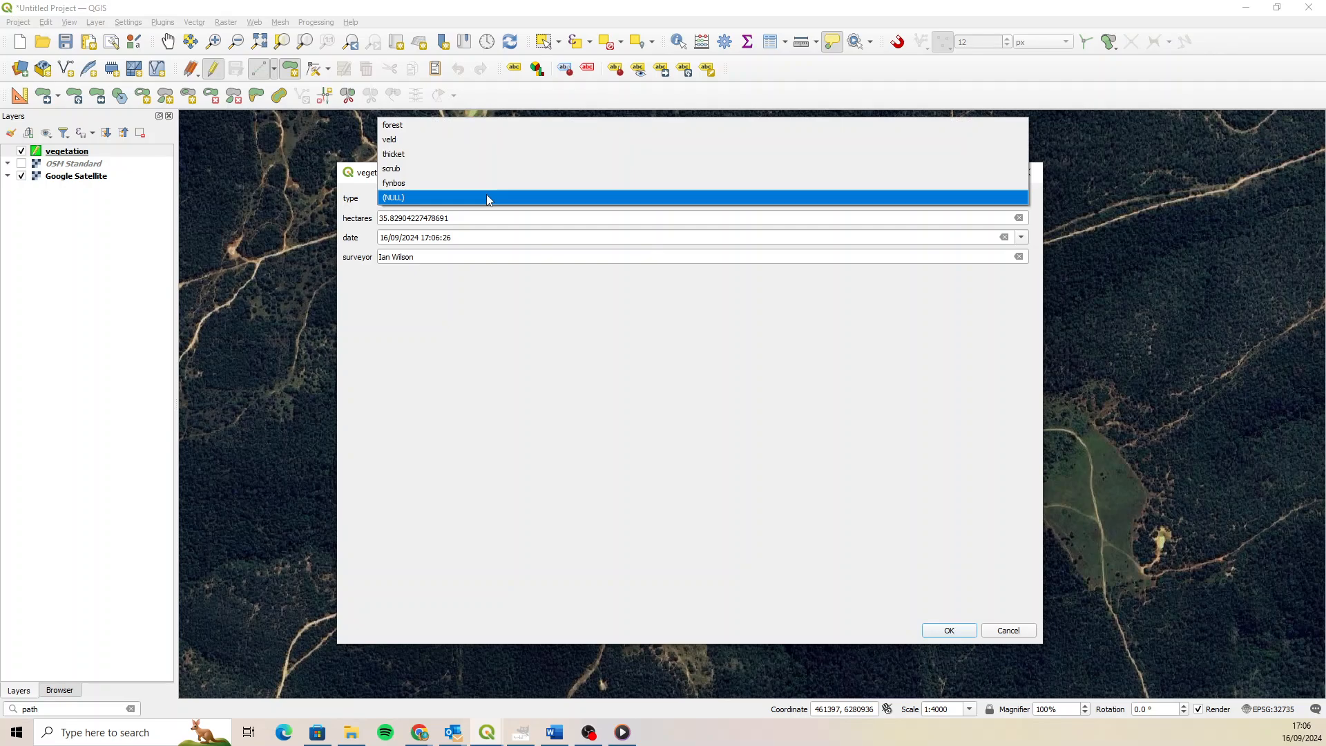
{"action": "left_click", "coordinate": [412, 140]}
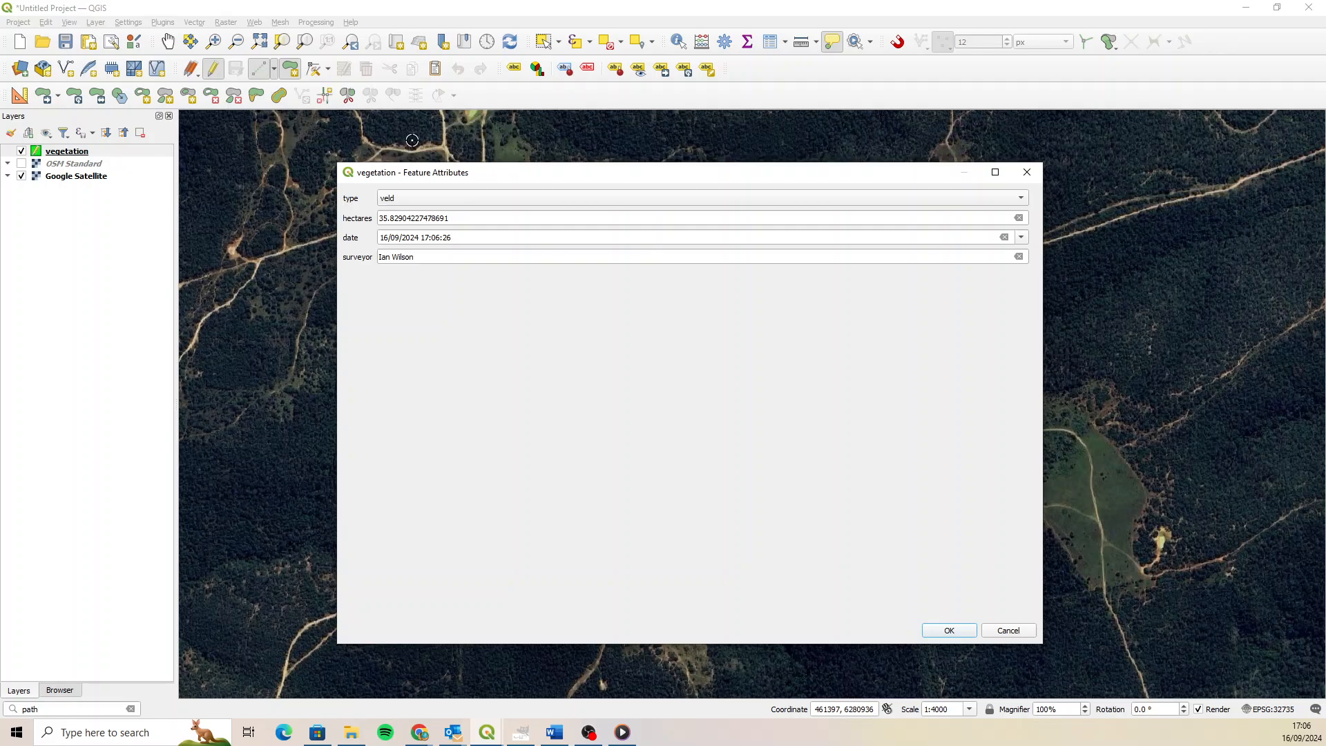
{"action": "left_click", "coordinate": [950, 630]}
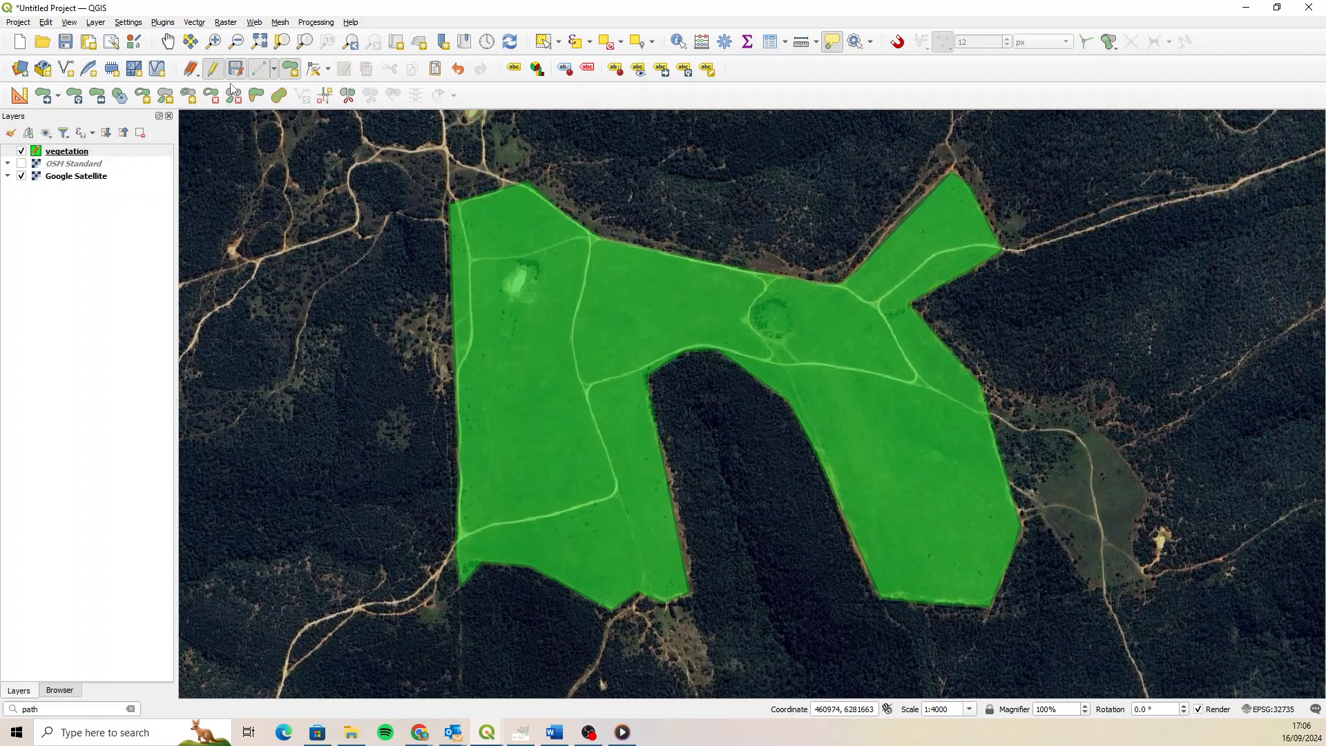
{"action": "left_click", "coordinate": [212, 69]}
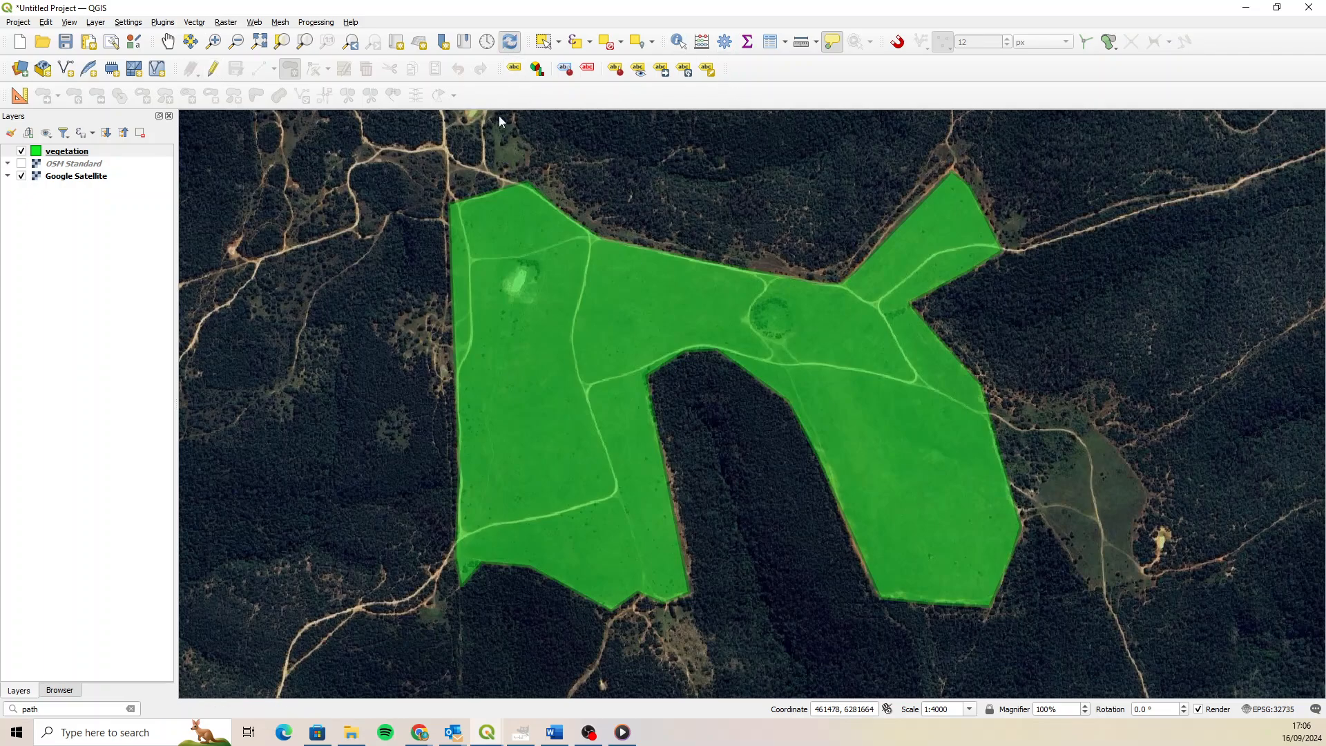
Clear the format_number label expression in the vegetation layer's properties.
{"action": "right_click", "coordinate": [92, 151]}
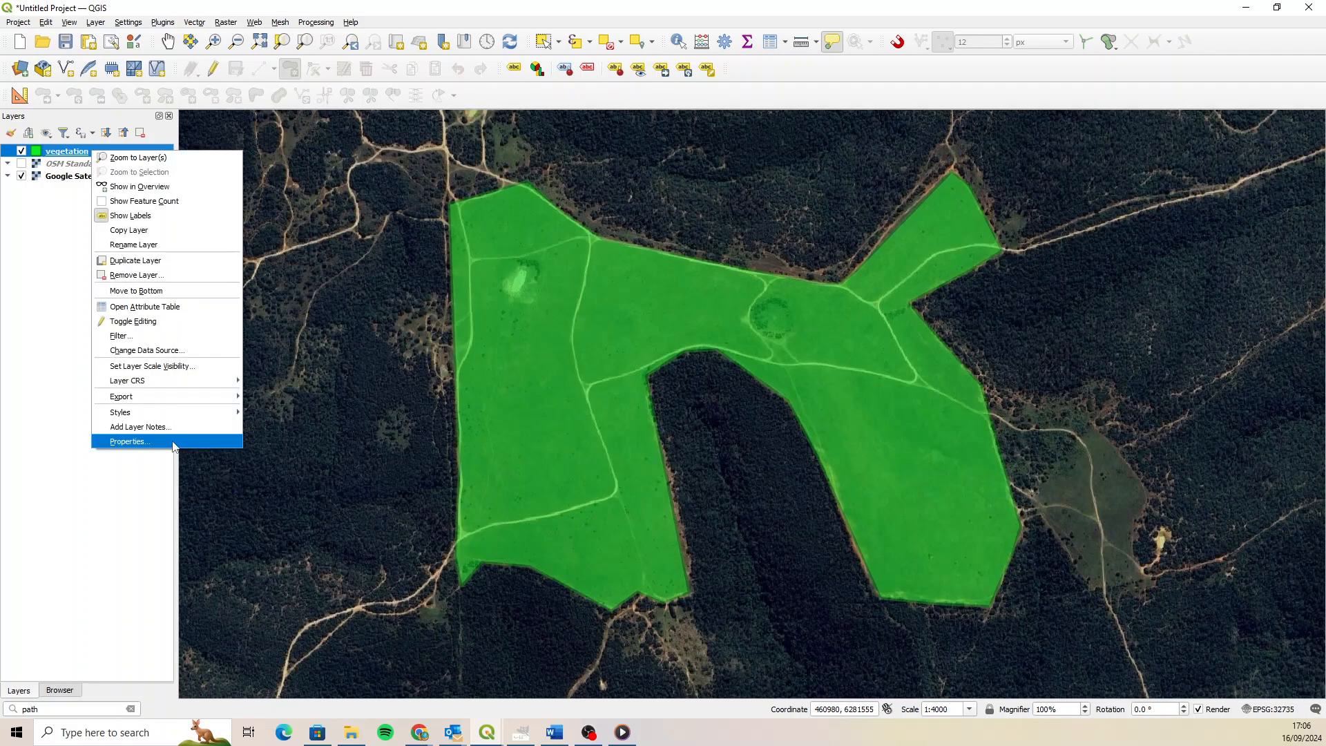
{"action": "left_click", "coordinate": [173, 443]}
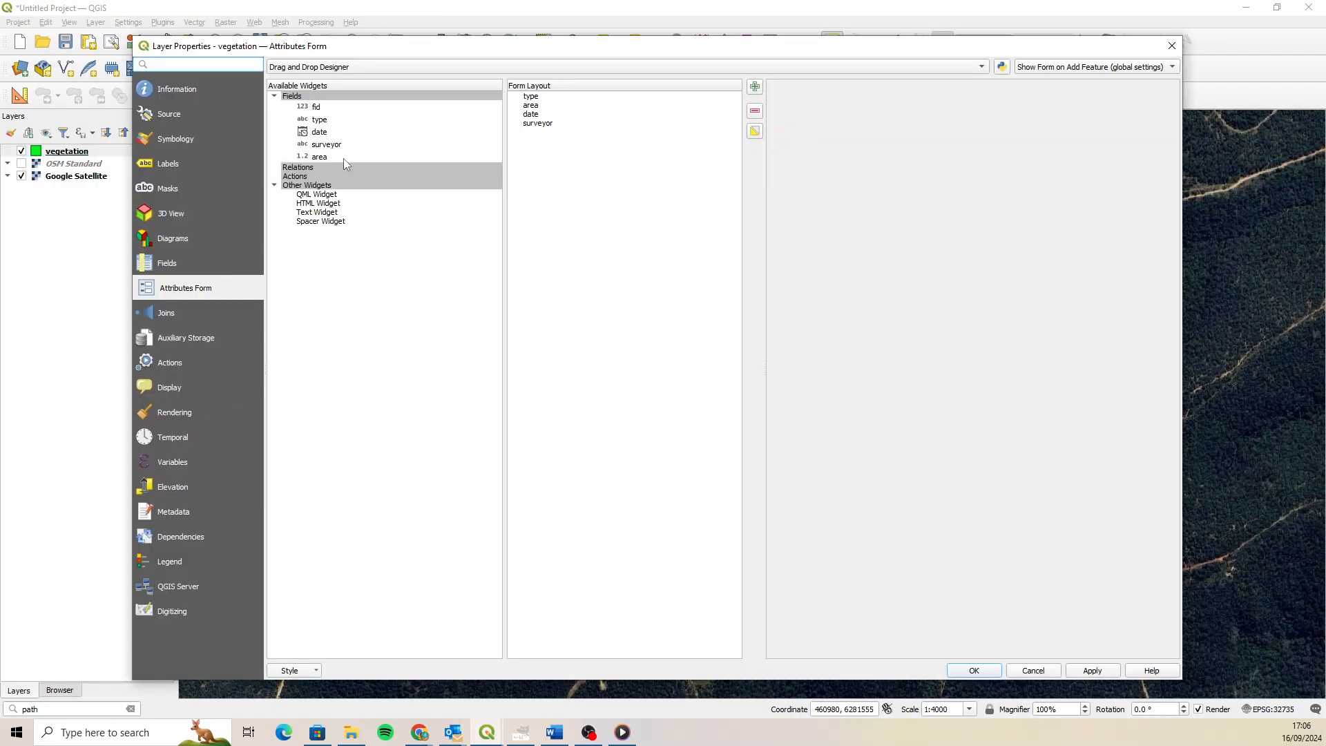
{"action": "left_click", "coordinate": [169, 163]}
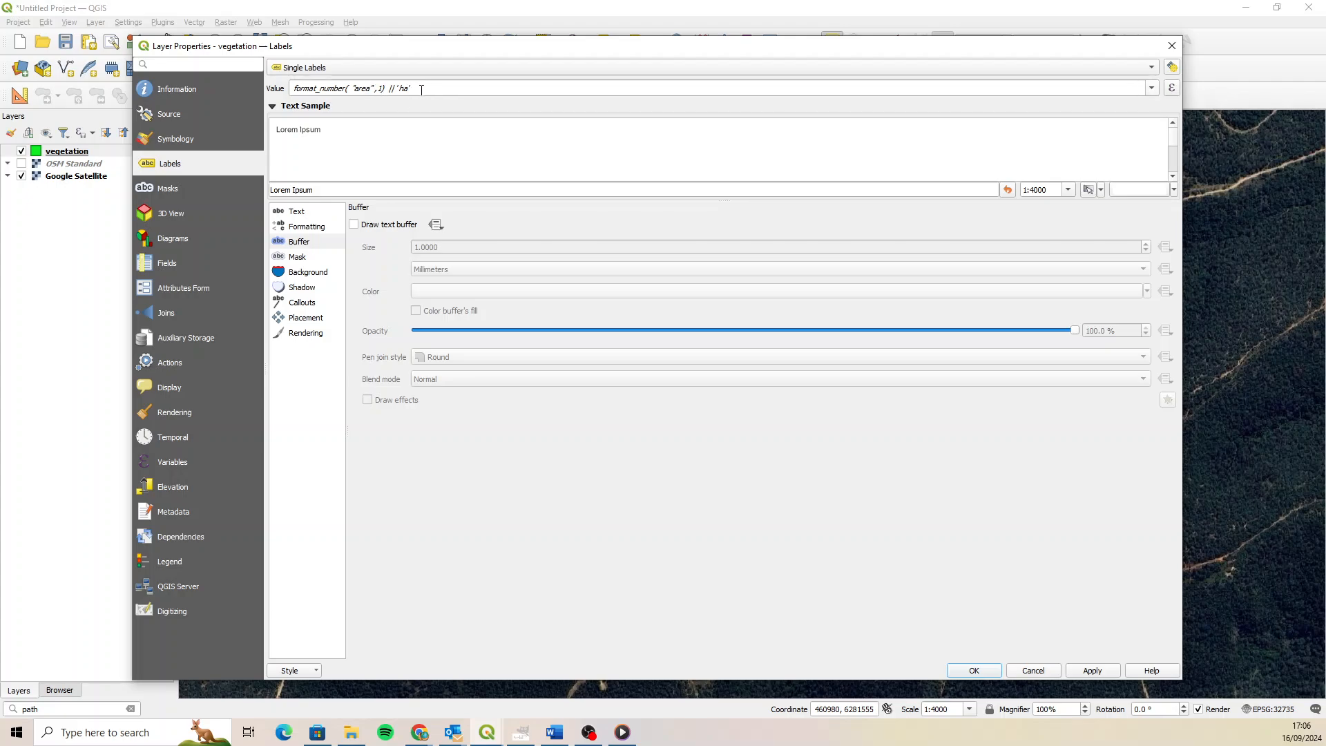
{"action": "left_click_drag", "start_coordinate": [421, 90], "coordinate": [274, 96]}
{"action": "key", "text": "BackSpace"}
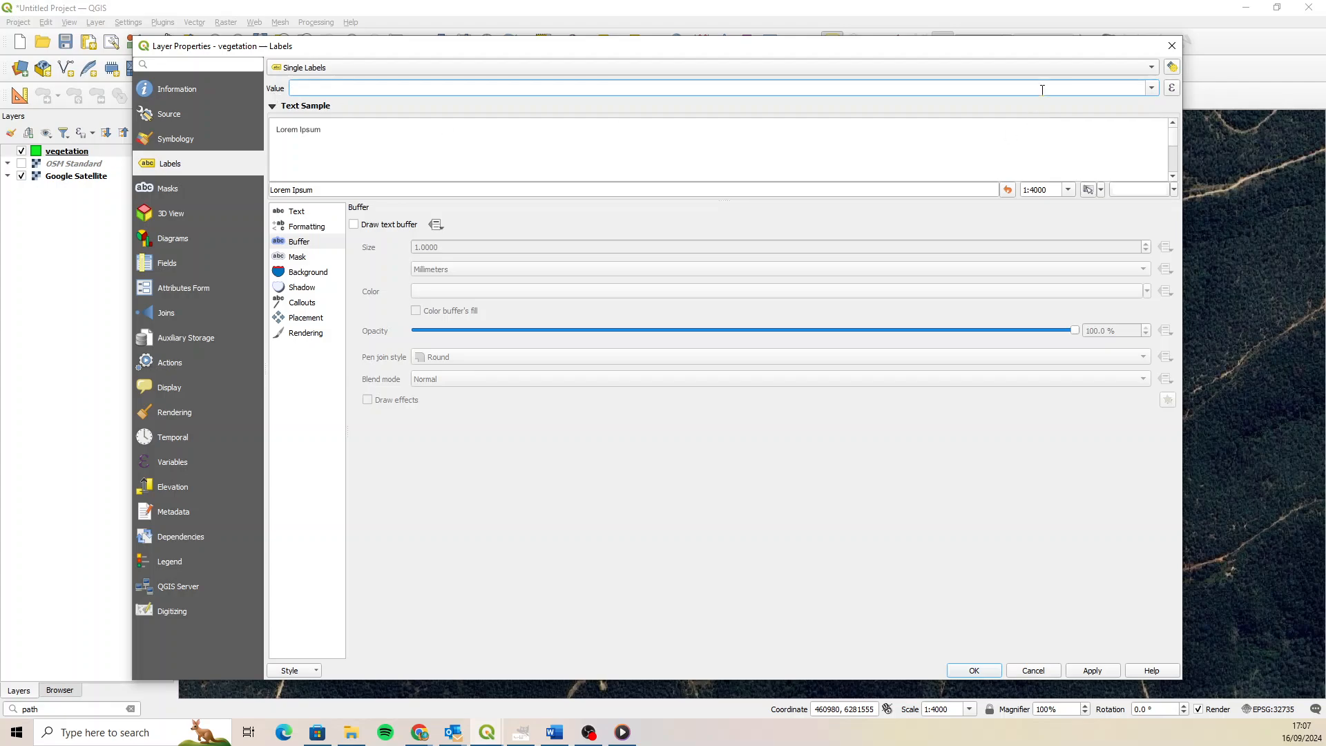
Label the vegetation layer with the area (hectares) field, enable the text buffer and accept the properties.
{"action": "left_click", "coordinate": [1171, 89]}
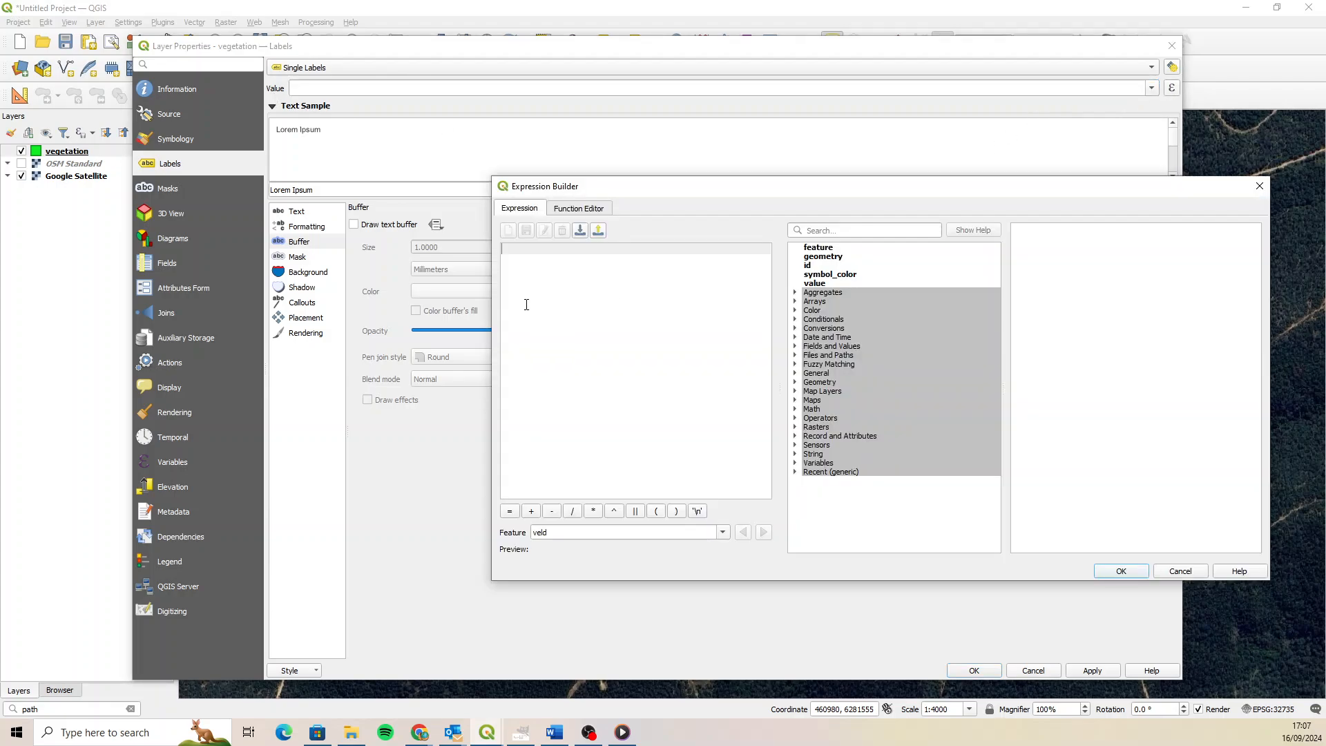
{"action": "left_click", "coordinate": [796, 347]}
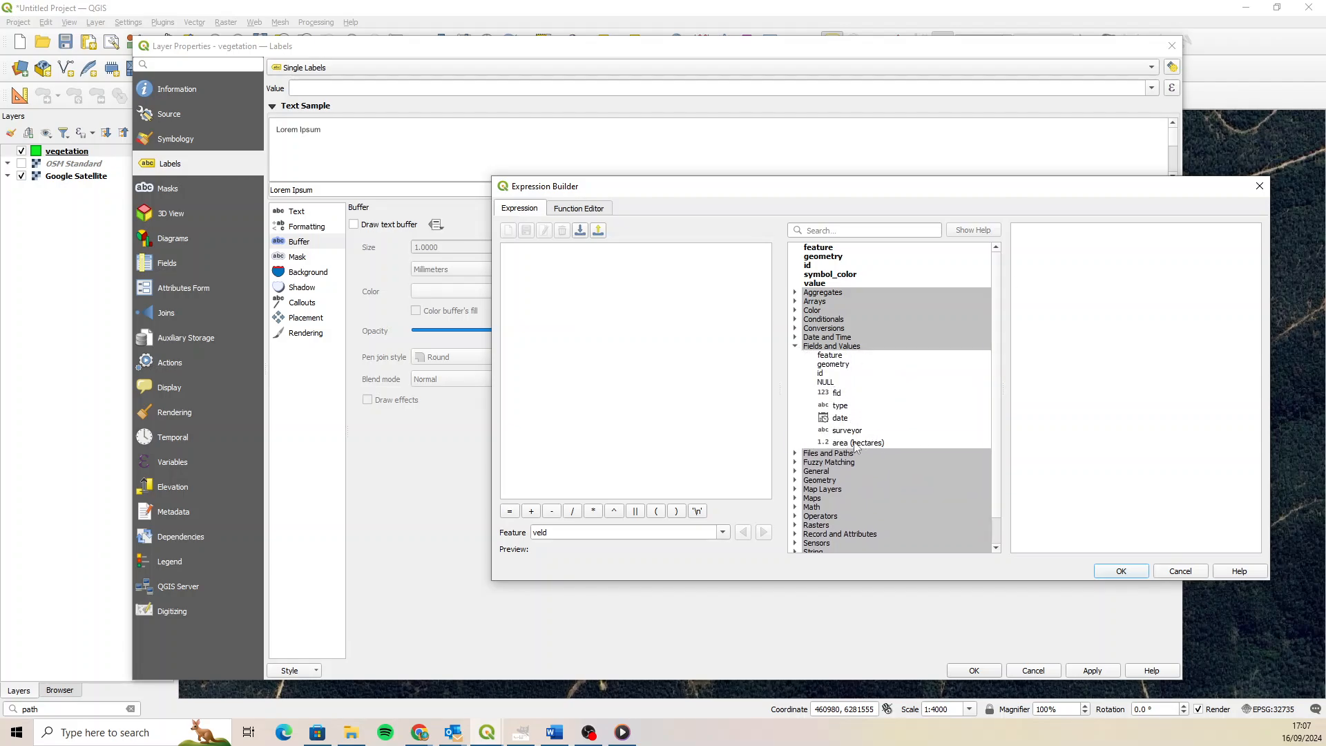
{"action": "double_click", "coordinate": [855, 442]}
{"action": "left_click", "coordinate": [1121, 572]}
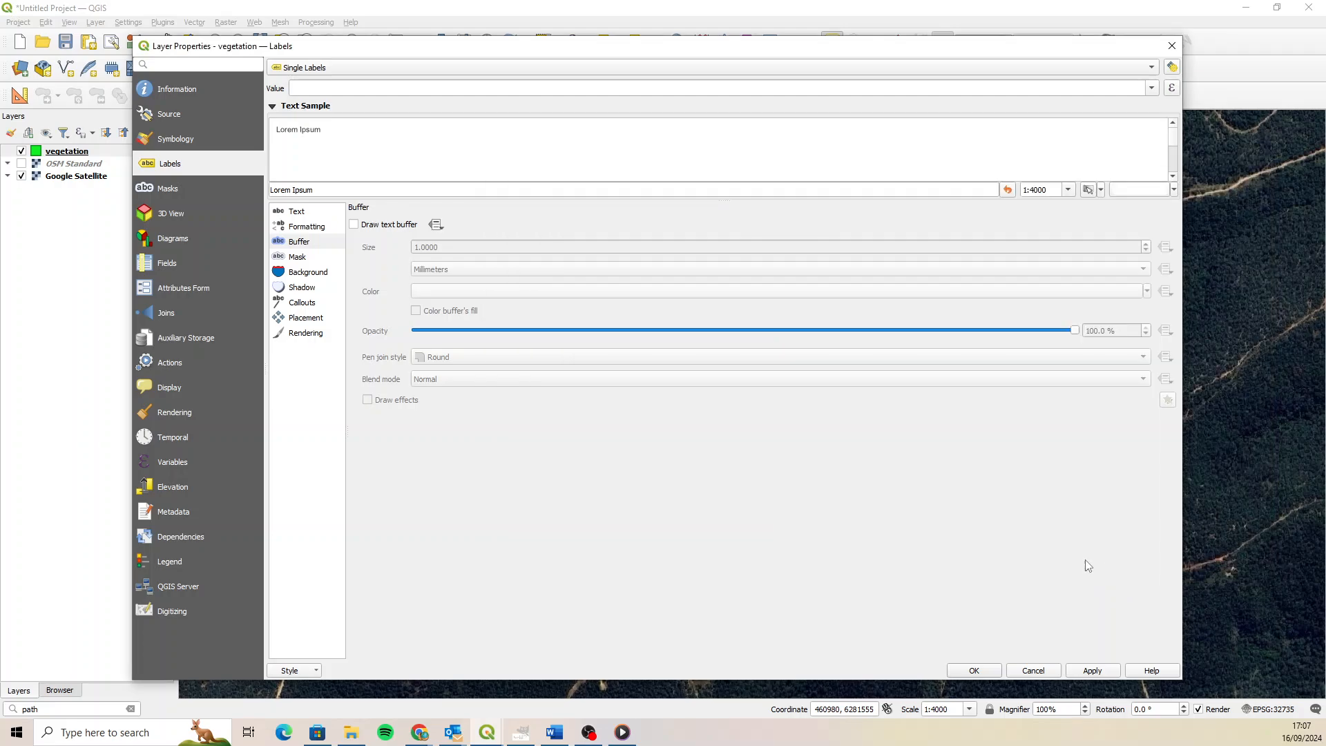
{"action": "left_click", "coordinate": [355, 225]}
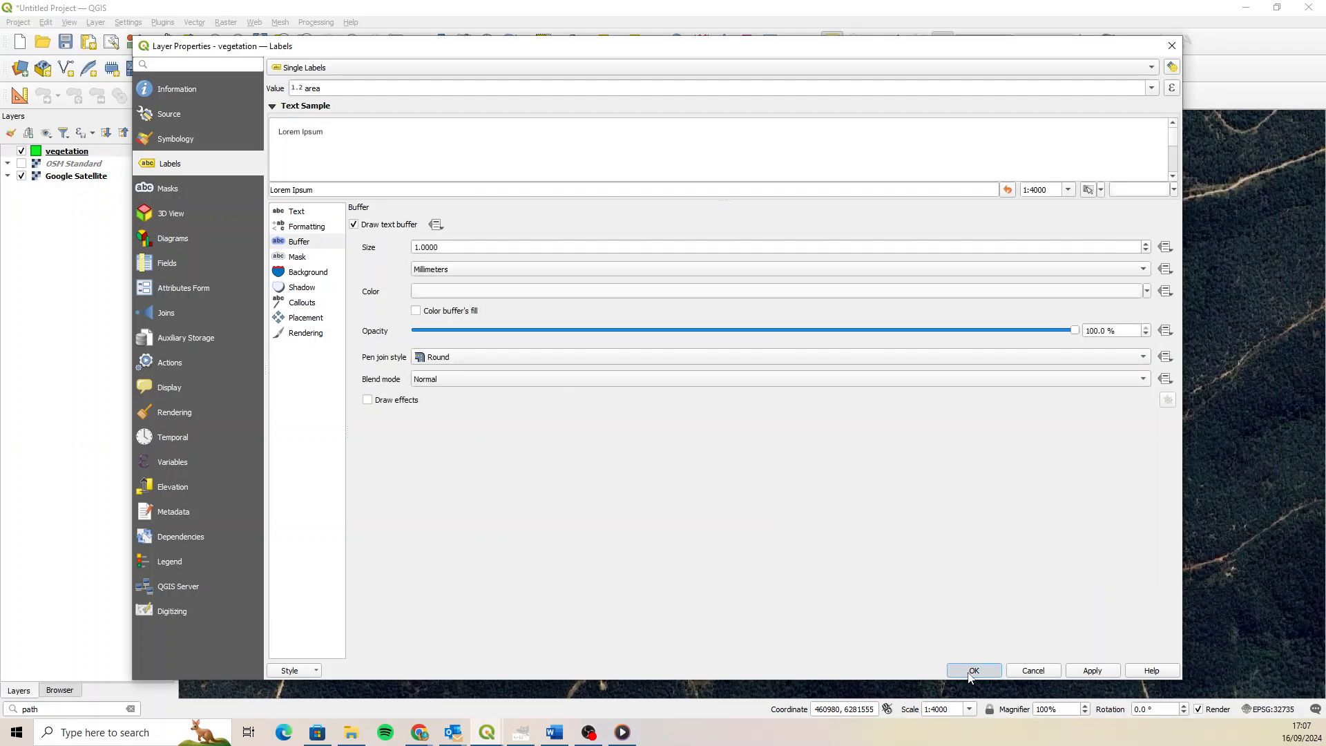
{"action": "left_click", "coordinate": [974, 670]}
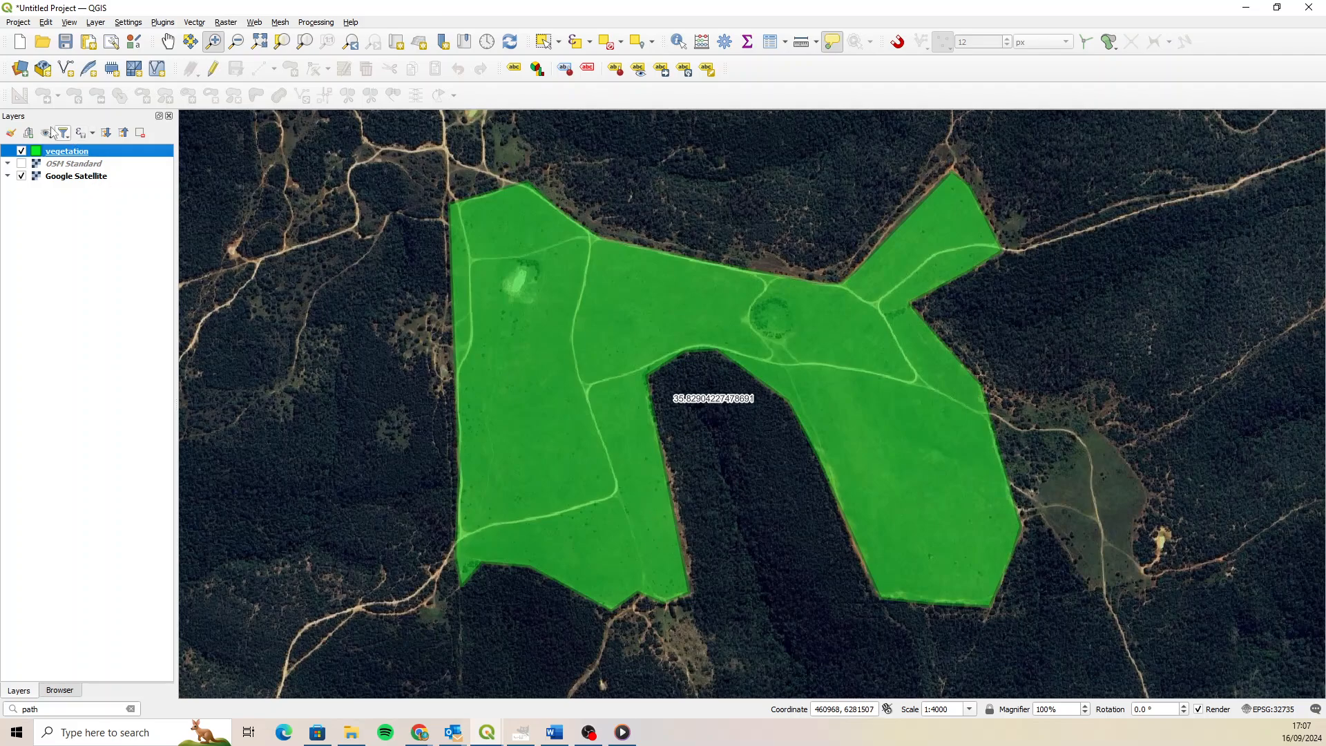
In the vegetation layer's live styling, try Free (Angled) label placement and settle on the Horizontal mode.
{"action": "left_click", "coordinate": [11, 132]}
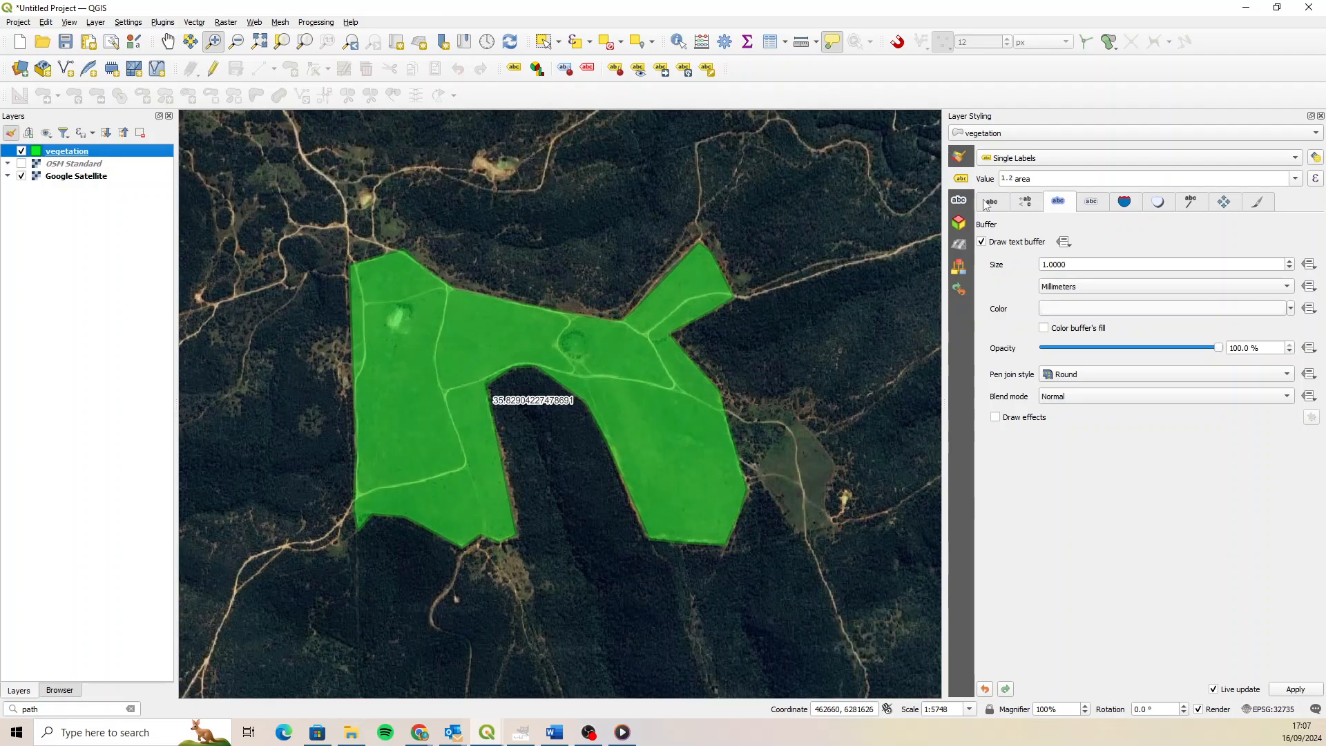
{"action": "left_click", "coordinate": [1226, 205]}
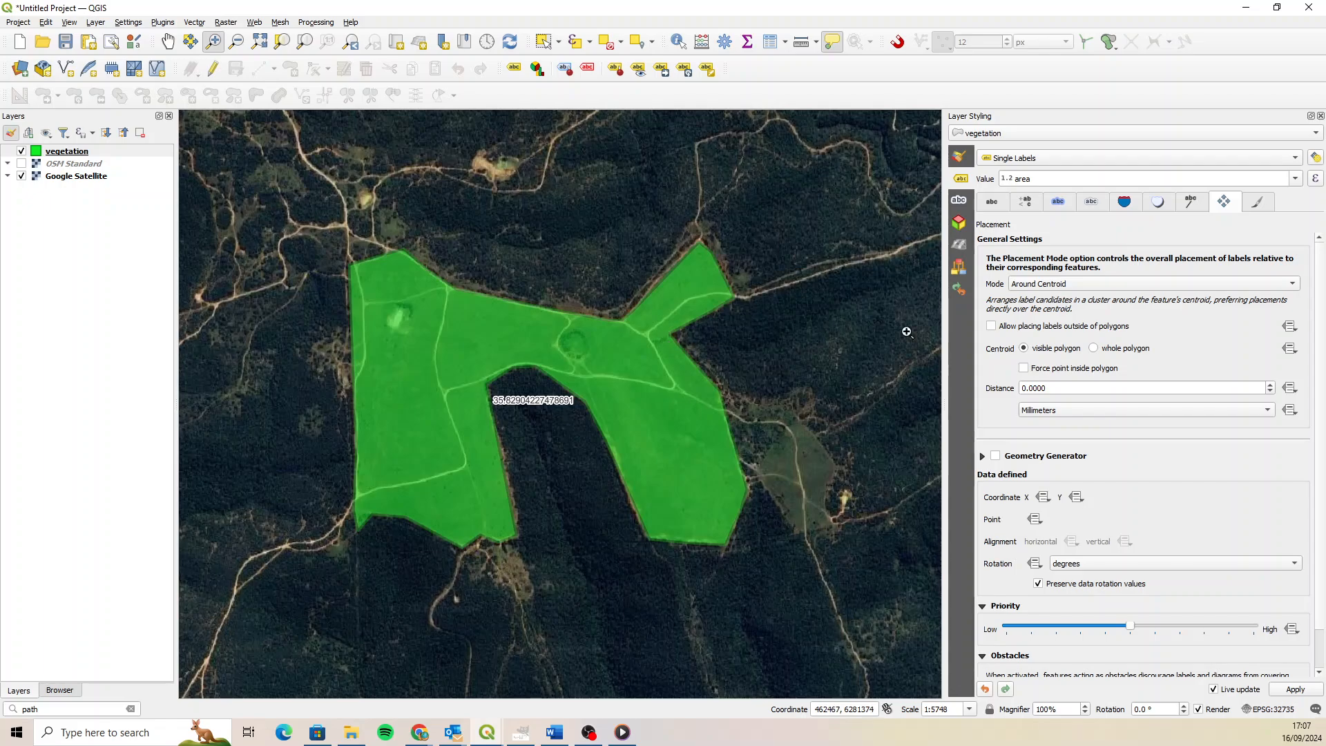
{"action": "left_click", "coordinate": [1087, 286]}
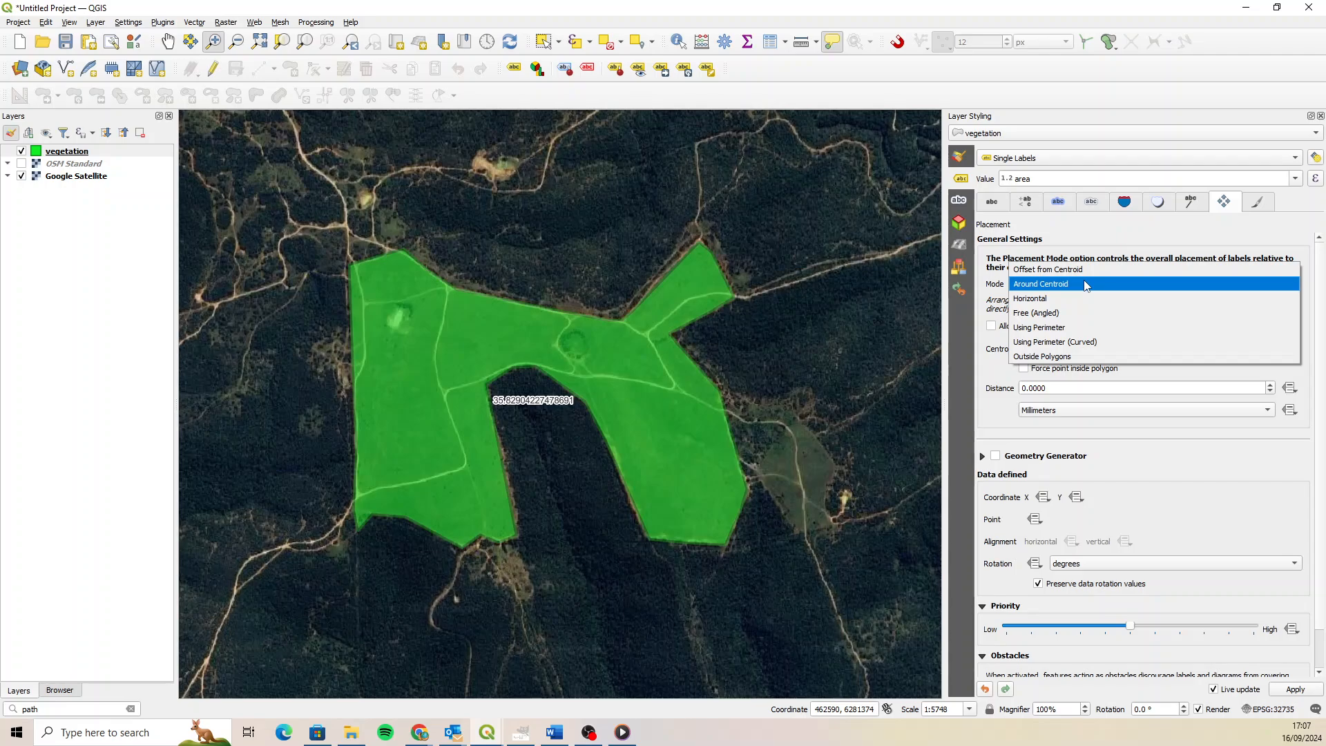
{"action": "left_click", "coordinate": [1057, 315]}
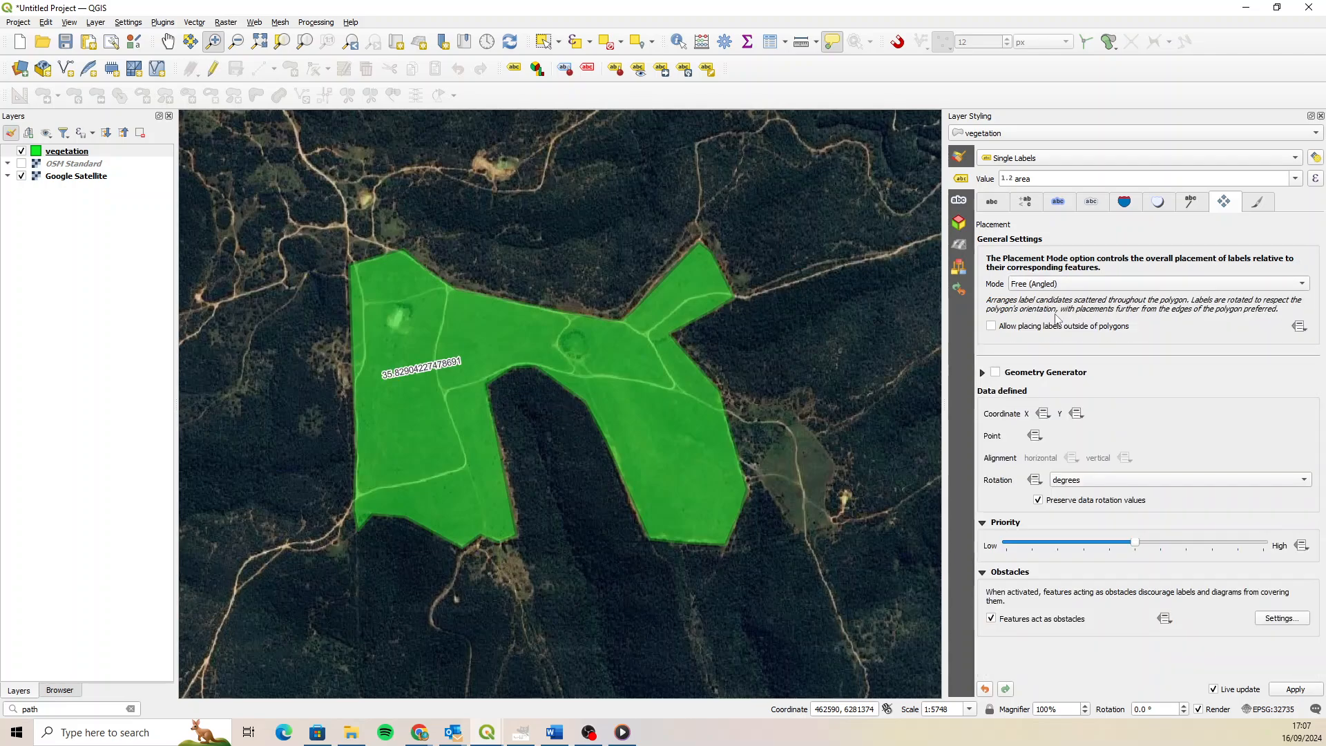
{"action": "left_click", "coordinate": [1075, 285]}
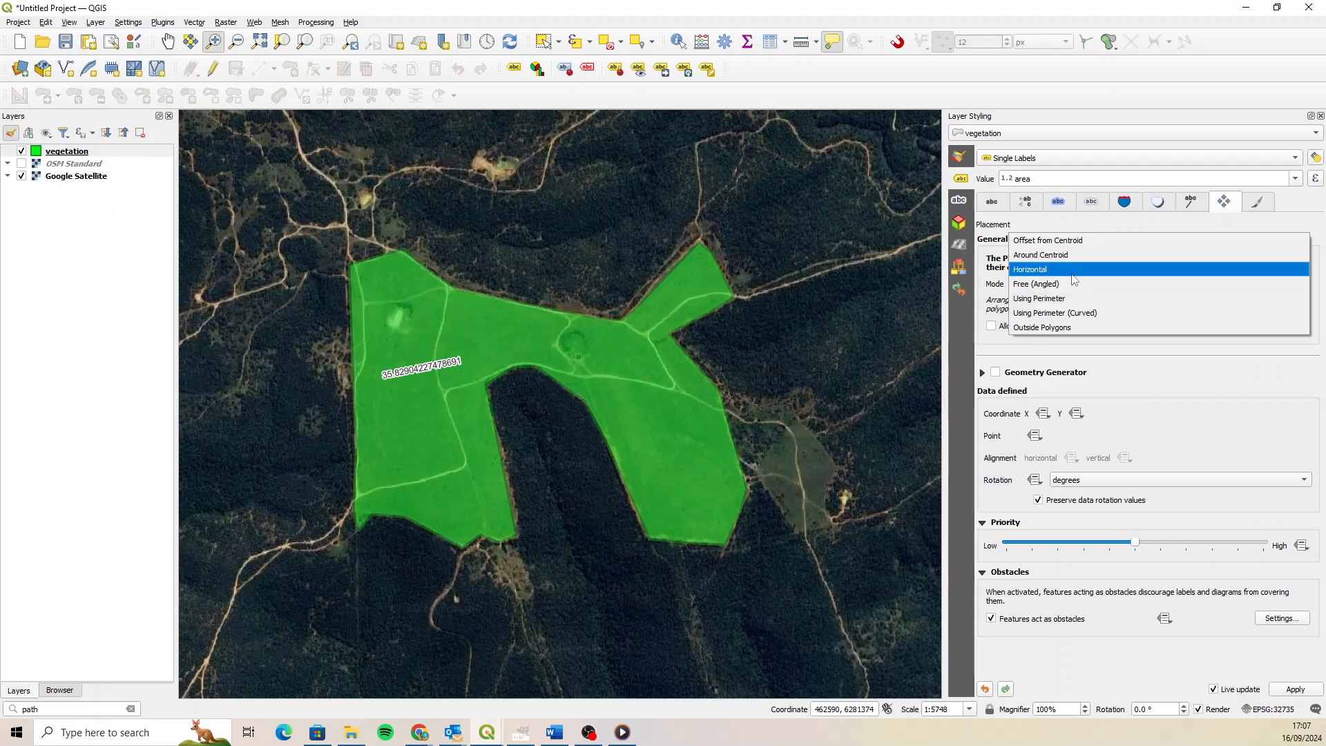
{"action": "left_click", "coordinate": [1052, 270]}
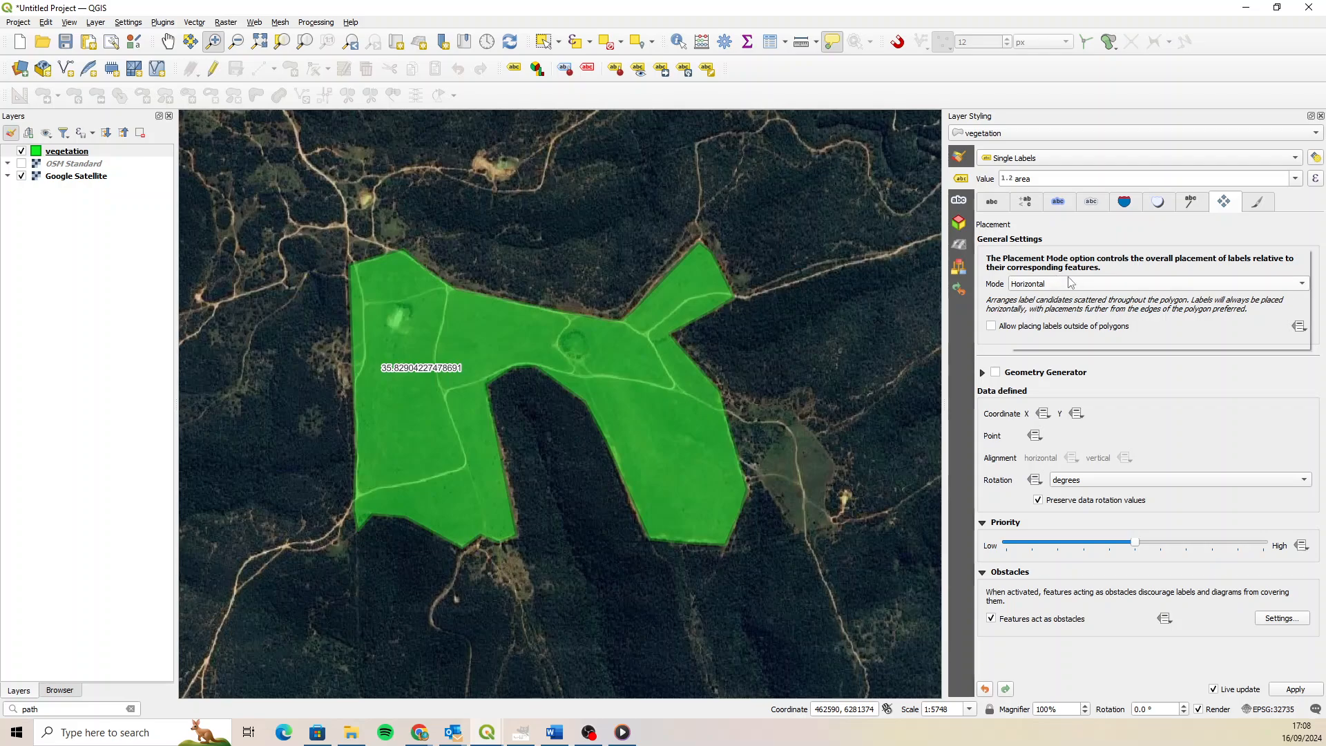
{"action": "left_click", "coordinate": [1069, 278]}
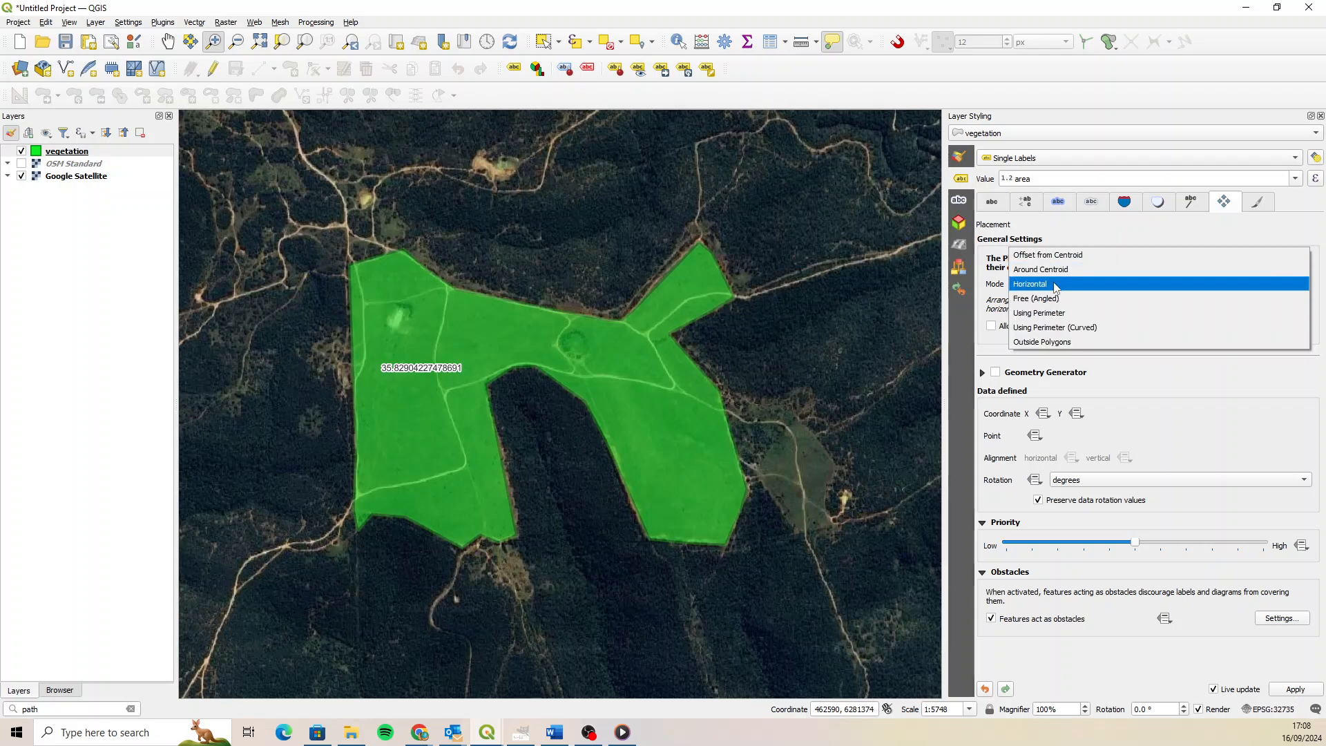
{"action": "left_click", "coordinate": [1055, 287]}
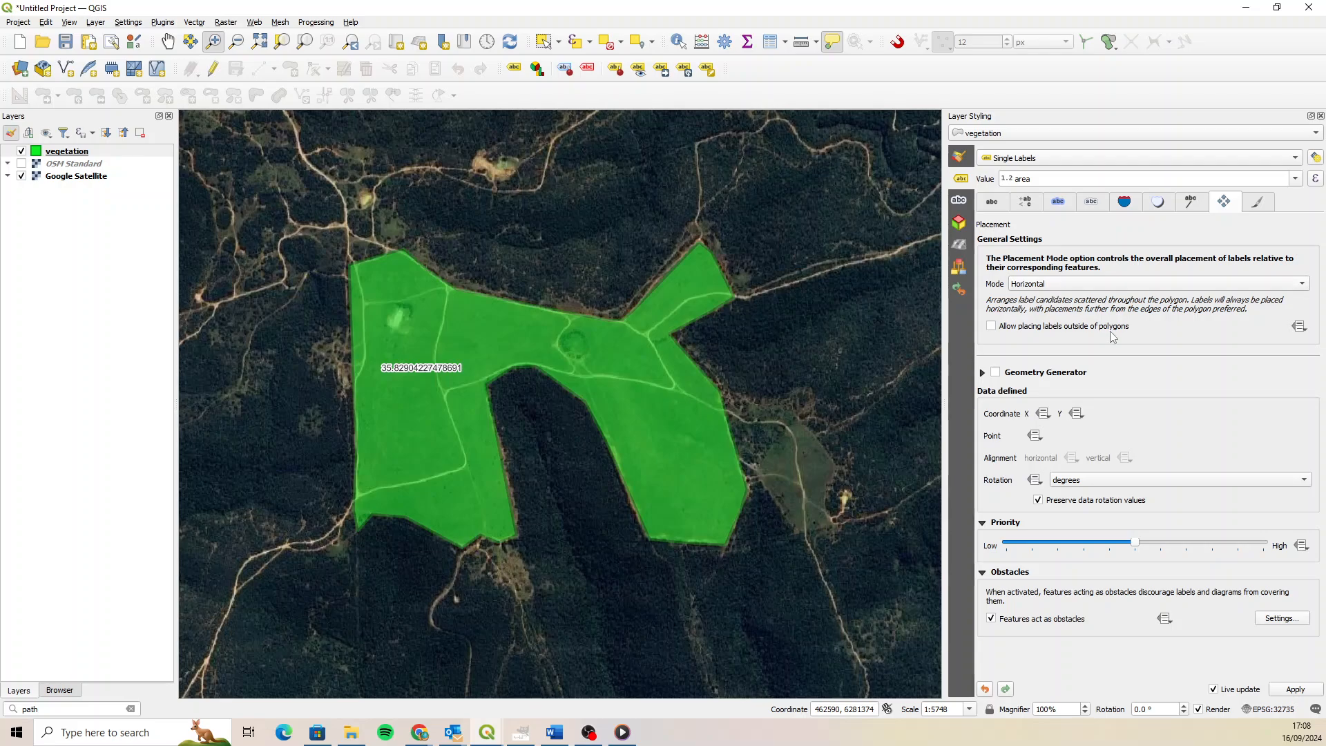
Draw only labels that fit completely within their feature and check the labelling at smaller map scales.
{"action": "left_click", "coordinate": [1257, 206]}
{"action": "scroll", "coordinate": [1316, 283], "scroll_direction": "down", "scroll_amount": 5}
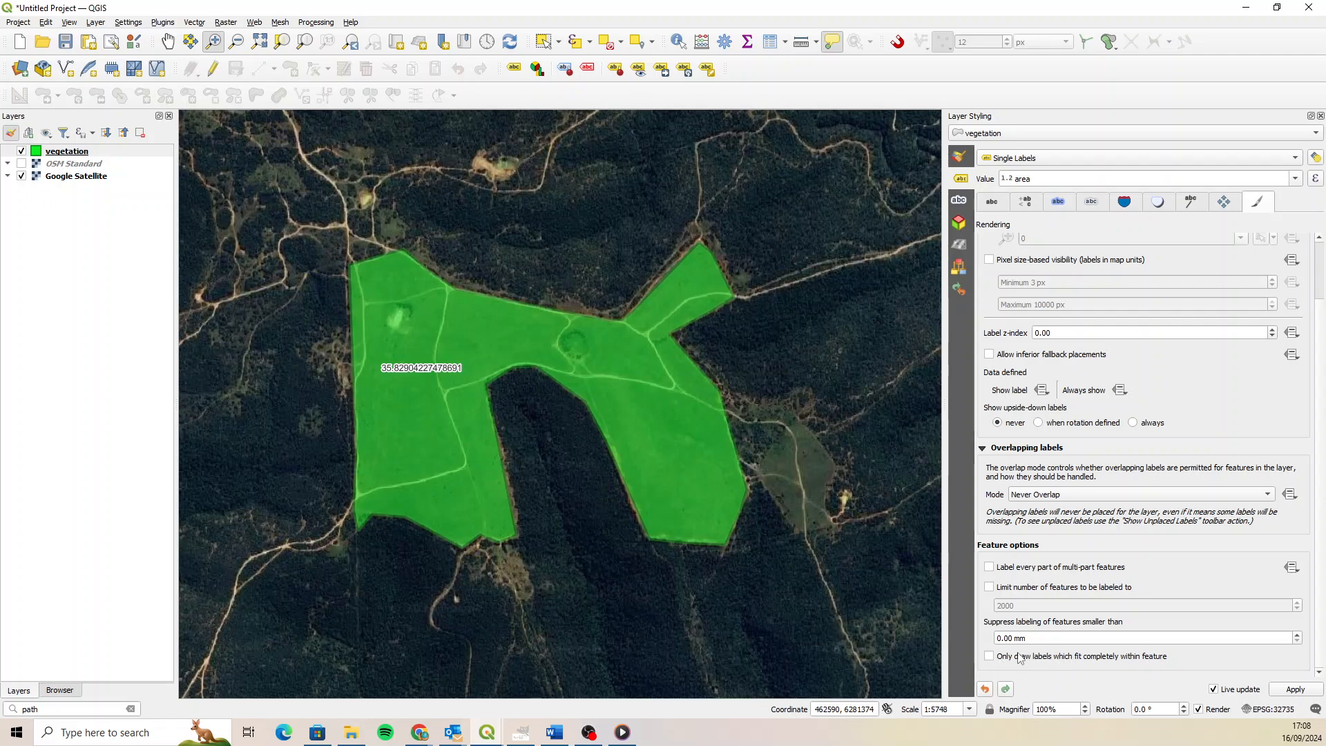
{"action": "left_click", "coordinate": [992, 656]}
{"action": "scroll", "coordinate": [544, 458], "scroll_direction": "down", "scroll_amount": 1}
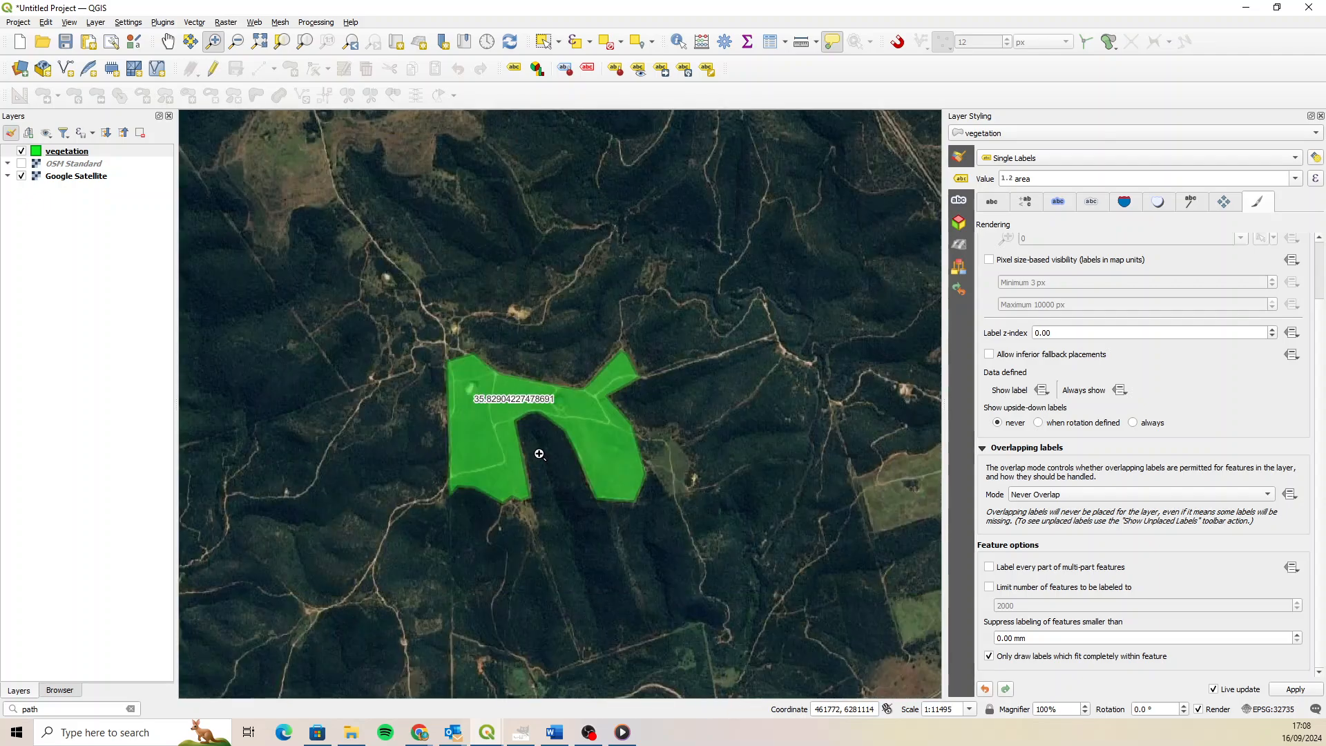
{"action": "scroll", "coordinate": [540, 455], "scroll_direction": "down", "scroll_amount": 1}
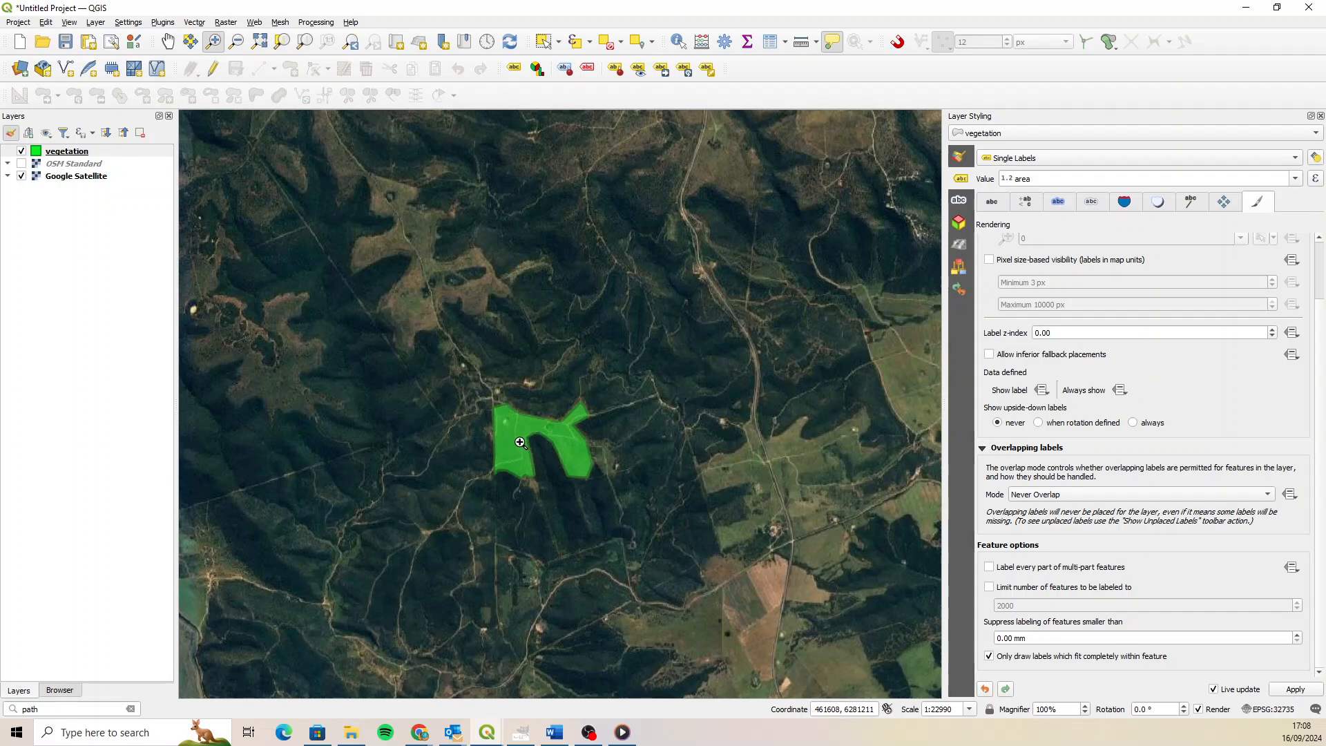
Open the vegetation label's expression for editing, expand the String functions and clear the existing "area" expression.
{"action": "scroll", "coordinate": [520, 442], "scroll_direction": "up", "scroll_amount": 2}
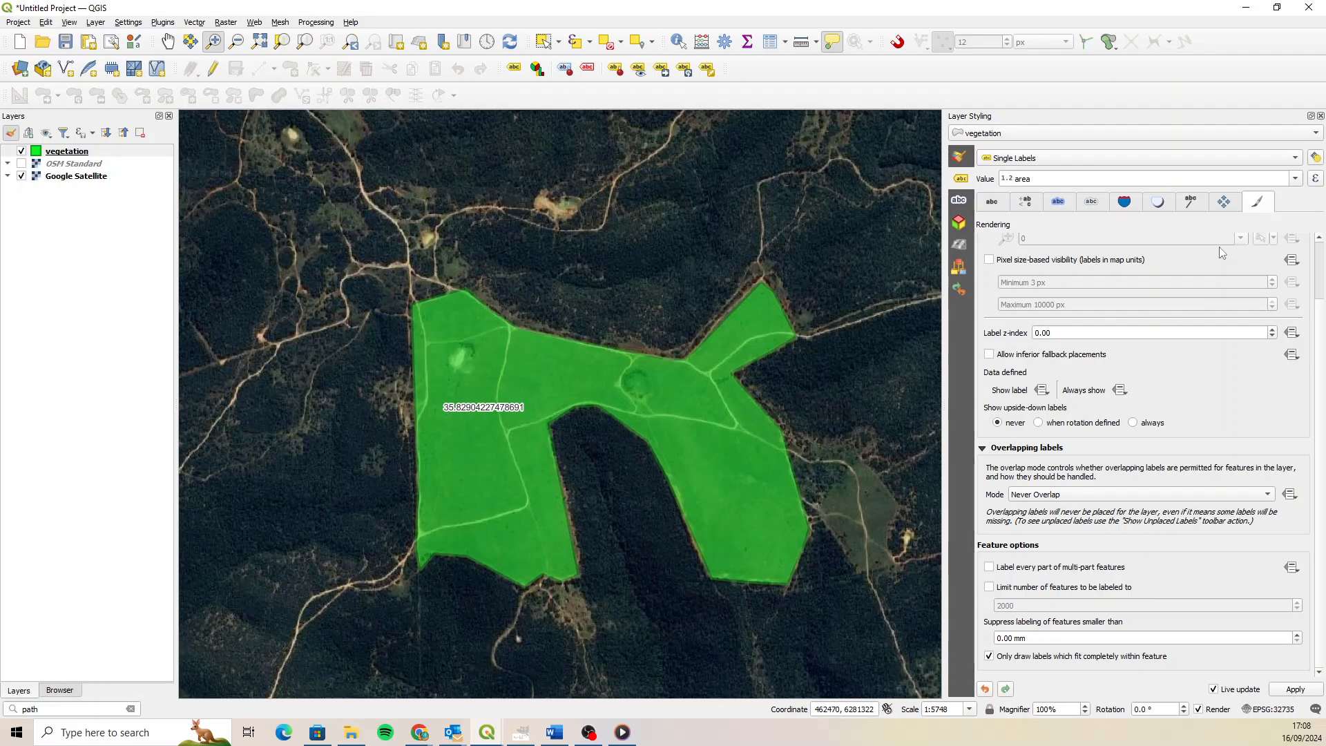
{"action": "left_click", "coordinate": [1315, 179]}
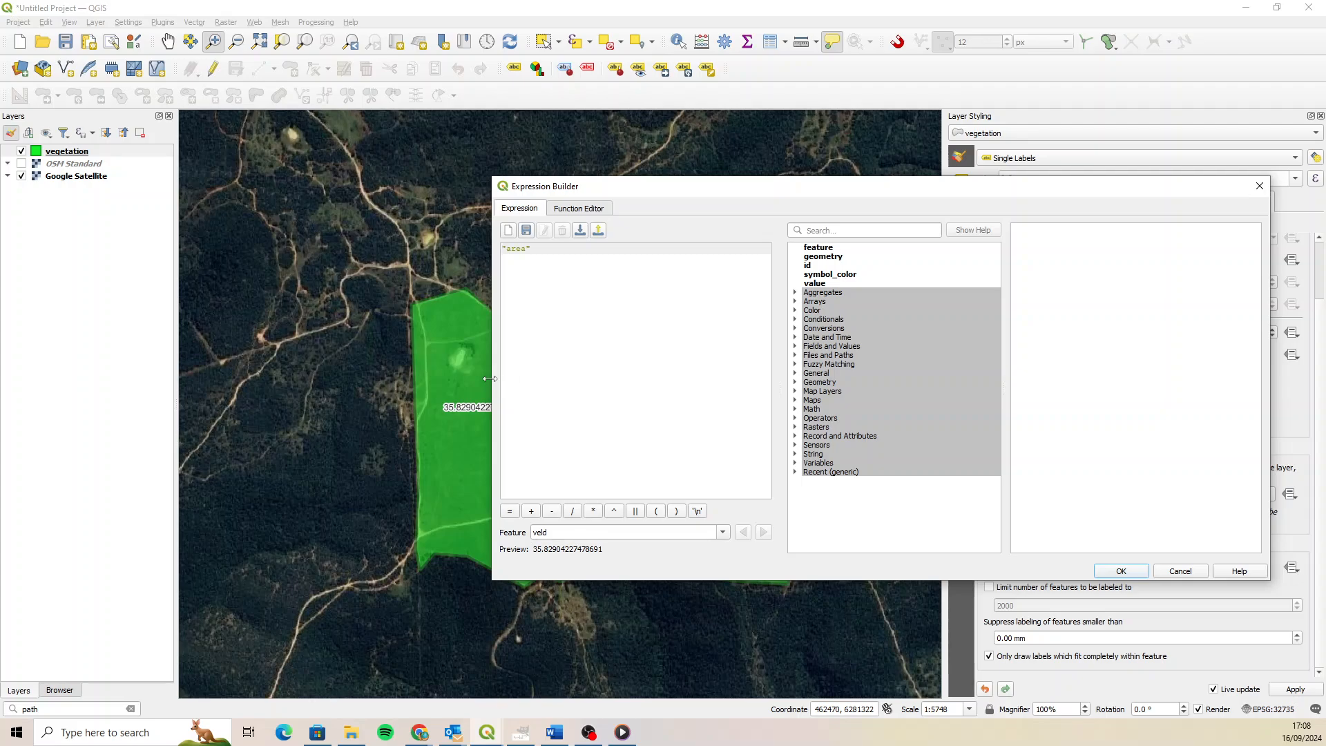
{"action": "left_click_drag", "start_coordinate": [489, 379], "coordinate": [701, 387]}
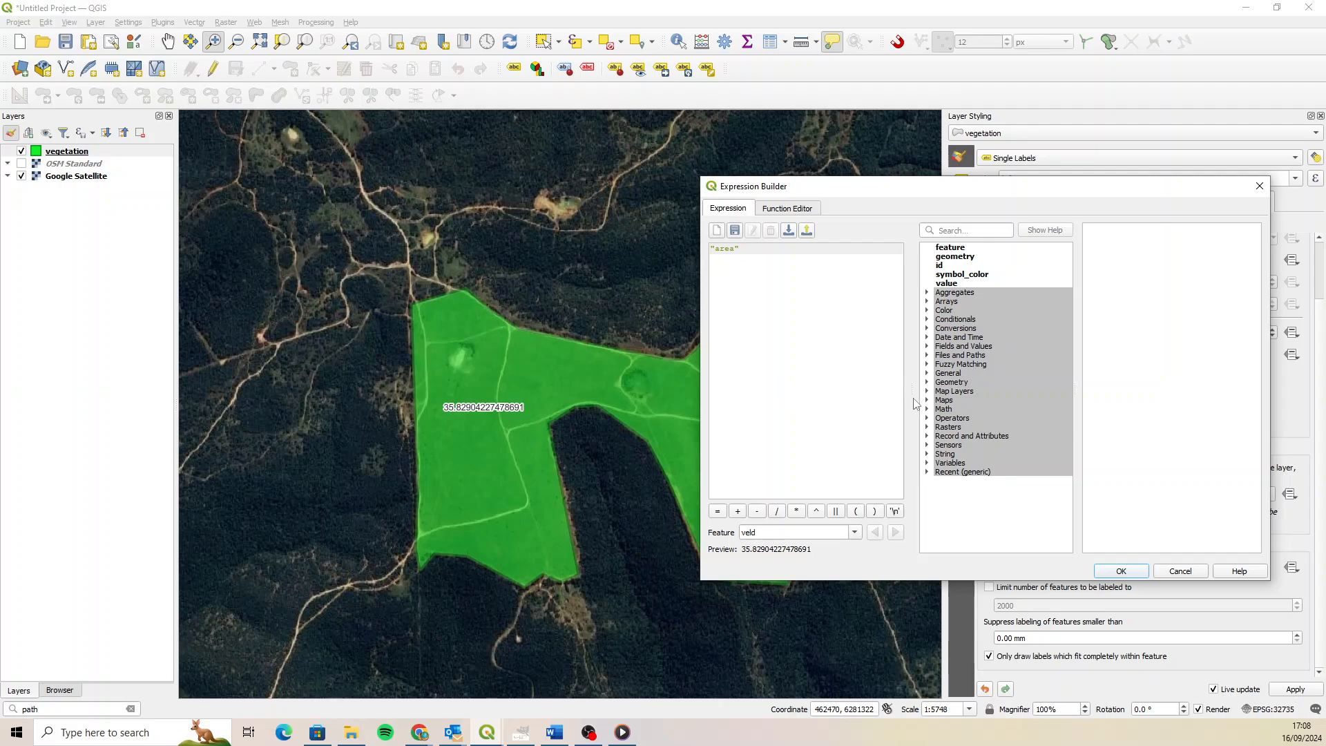
{"action": "left_click", "coordinate": [927, 454]}
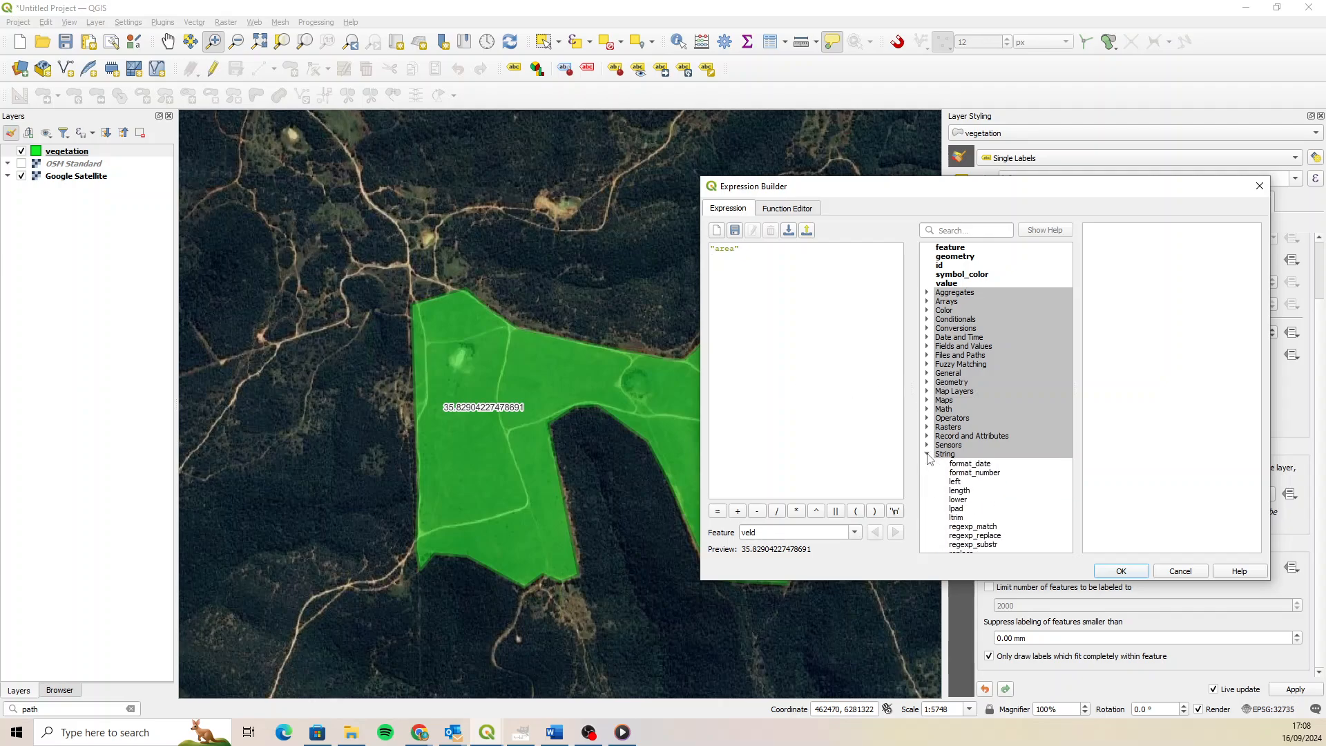
{"action": "scroll", "coordinate": [1070, 419], "scroll_direction": "down", "scroll_amount": 6}
{"action": "left_click_drag", "start_coordinate": [746, 249], "coordinate": [651, 251]}
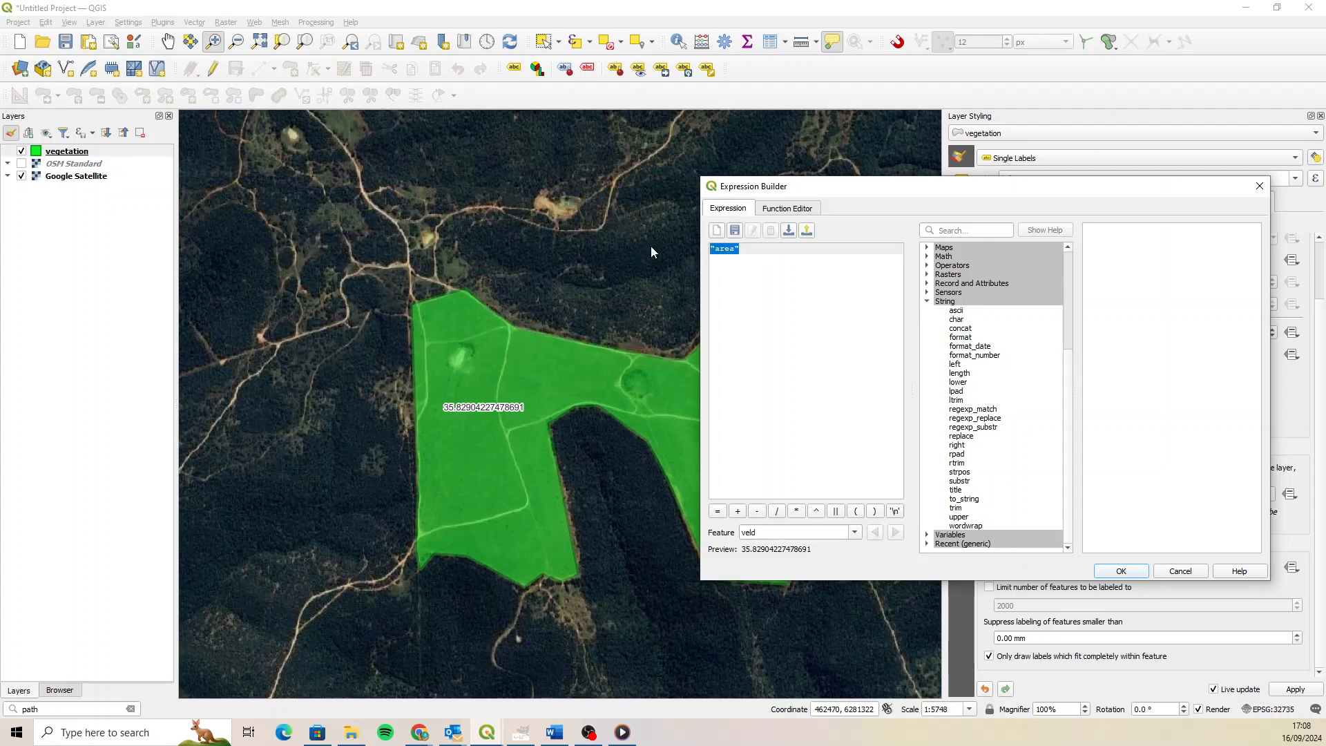
{"action": "key", "text": "BackSpace"}
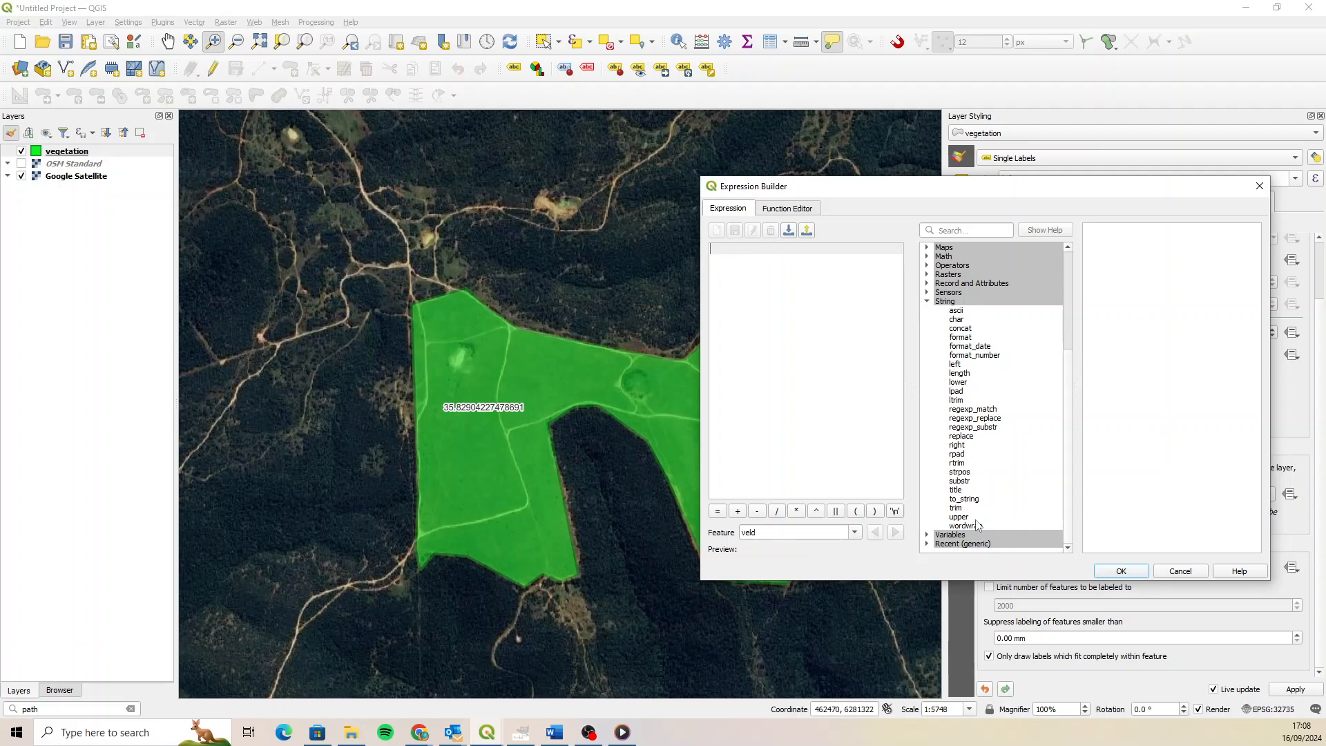
Build the label expression format_number("area",1) from the string function and the area (hectares) field.
{"action": "double_click", "coordinate": [980, 356]}
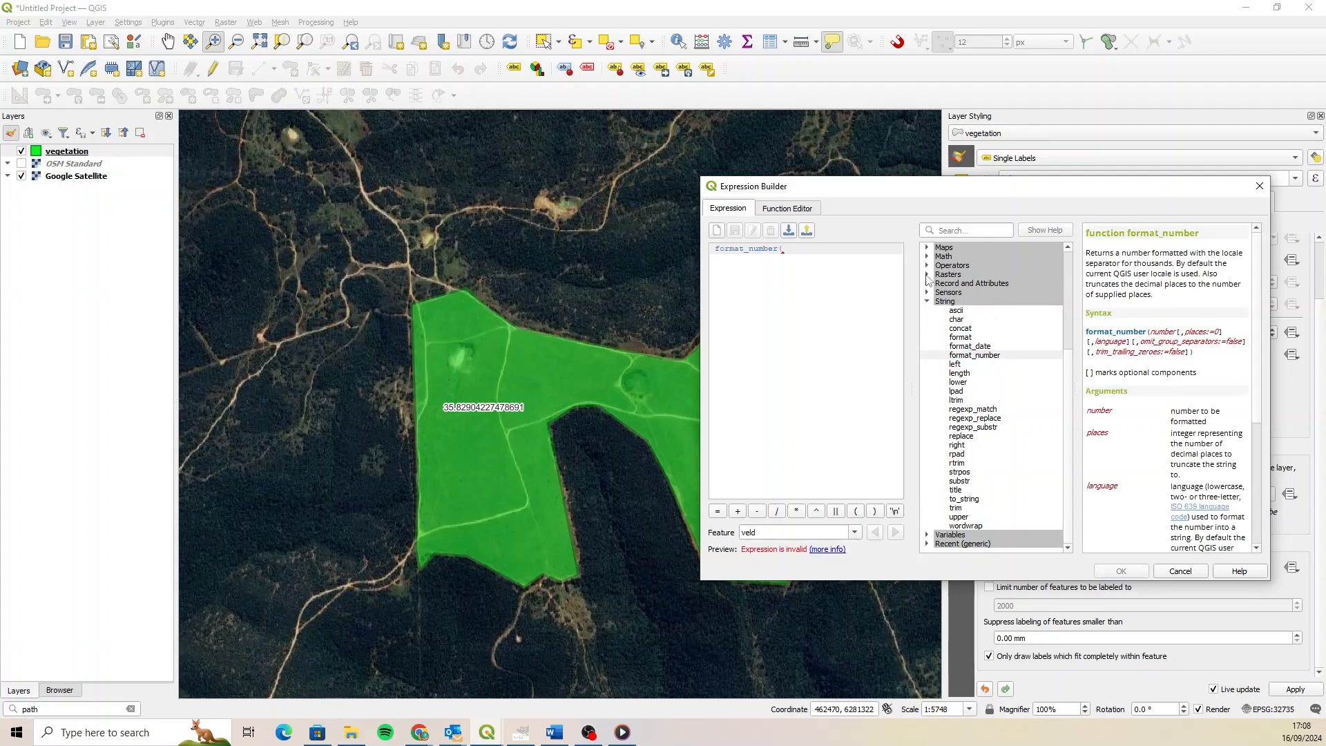
{"action": "scroll", "coordinate": [1069, 366], "scroll_direction": "up", "scroll_amount": 5}
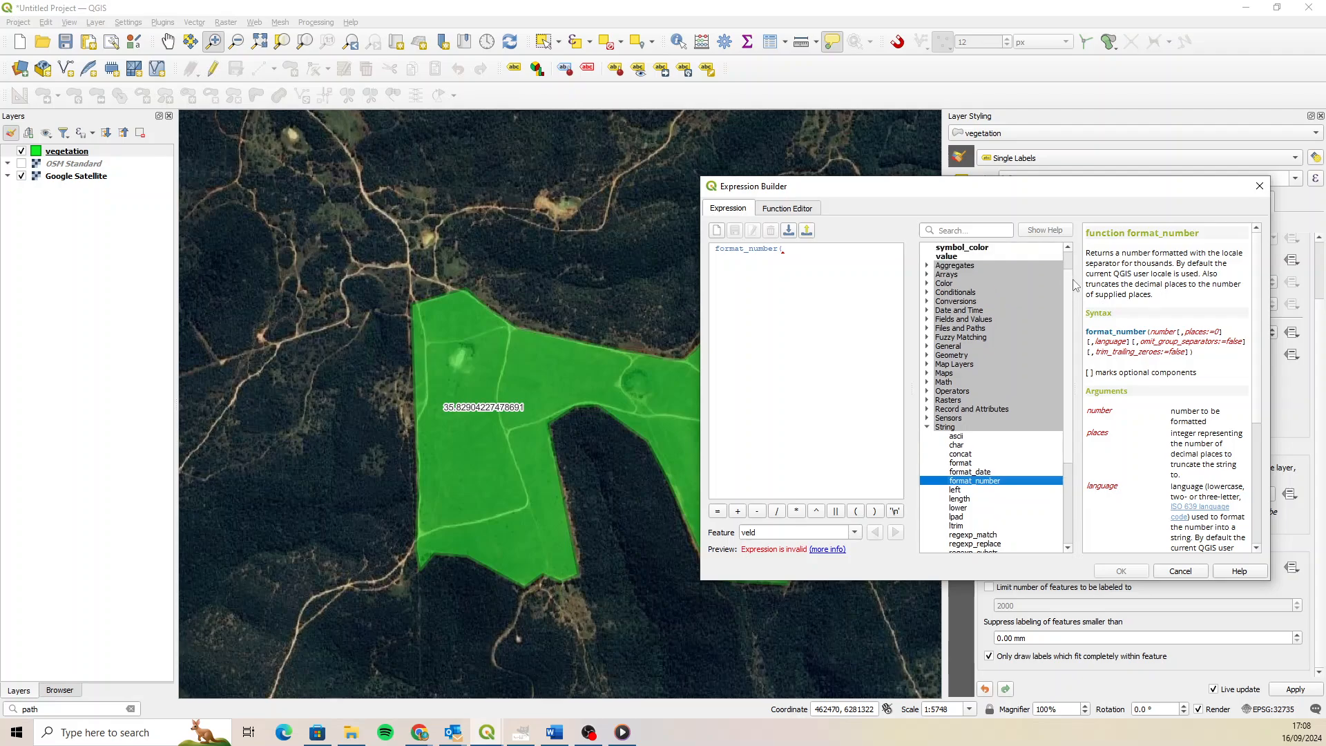
{"action": "left_click", "coordinate": [929, 319]}
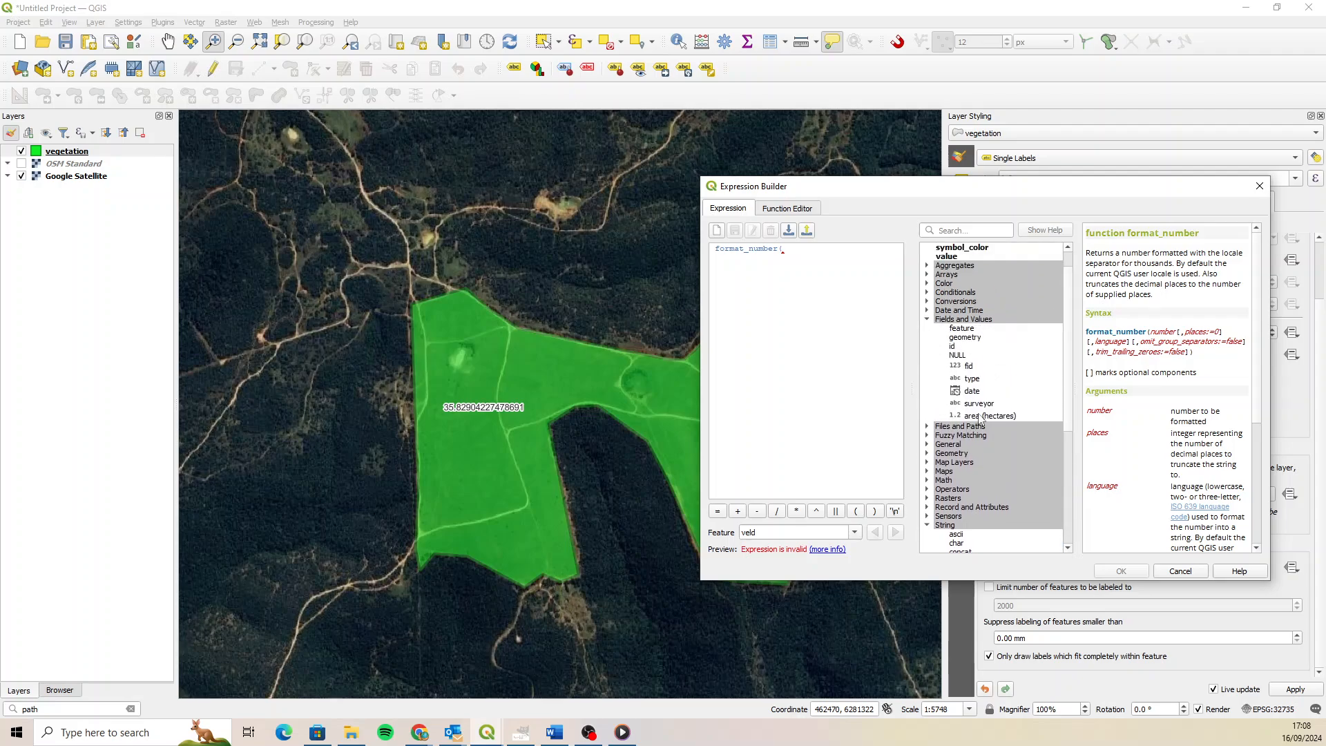
{"action": "double_click", "coordinate": [980, 416]}
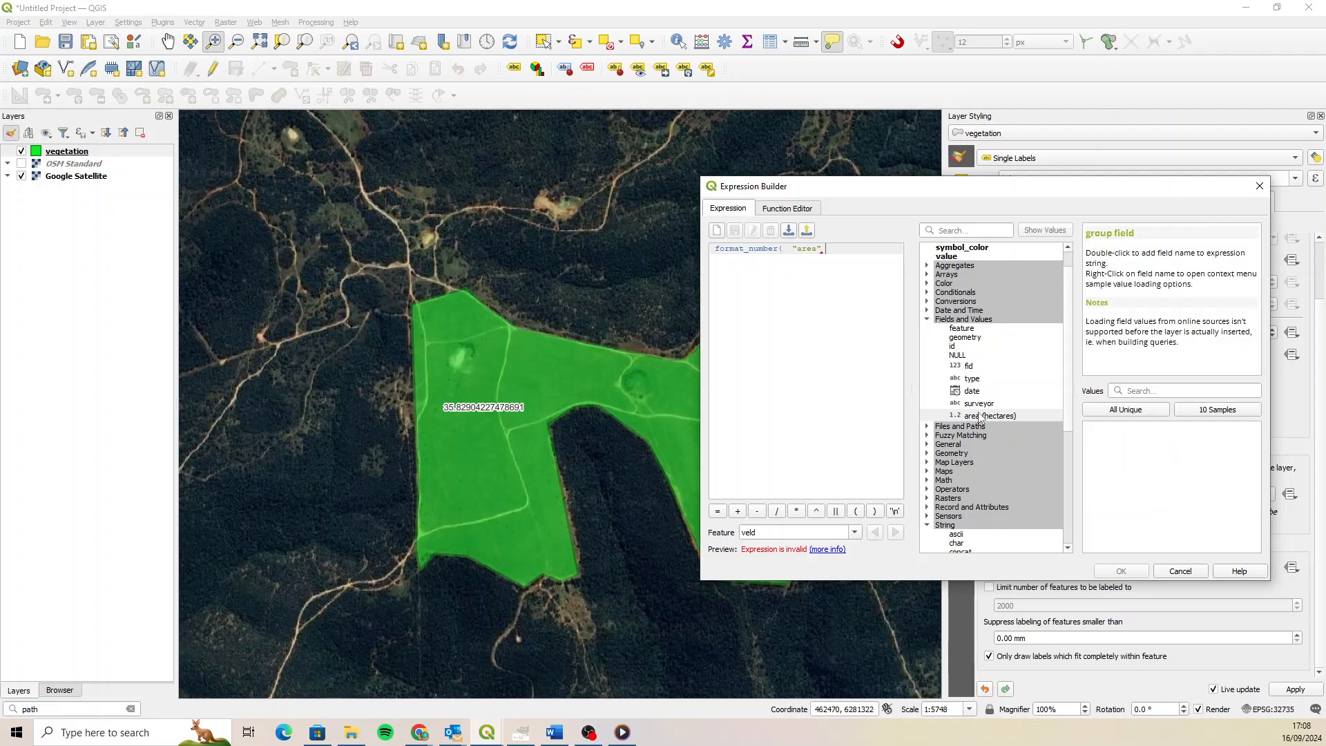
{"action": "type", "text": ","}
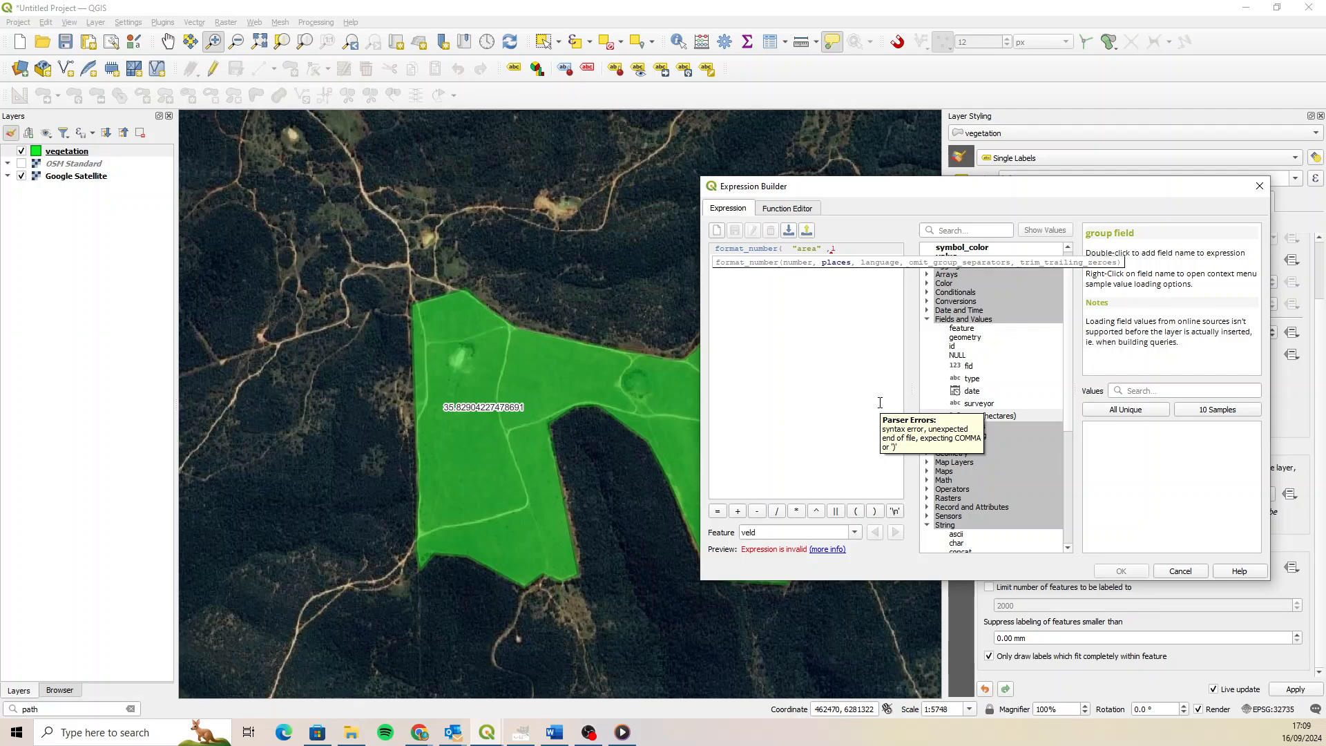
{"action": "type", "text": " 1)"}
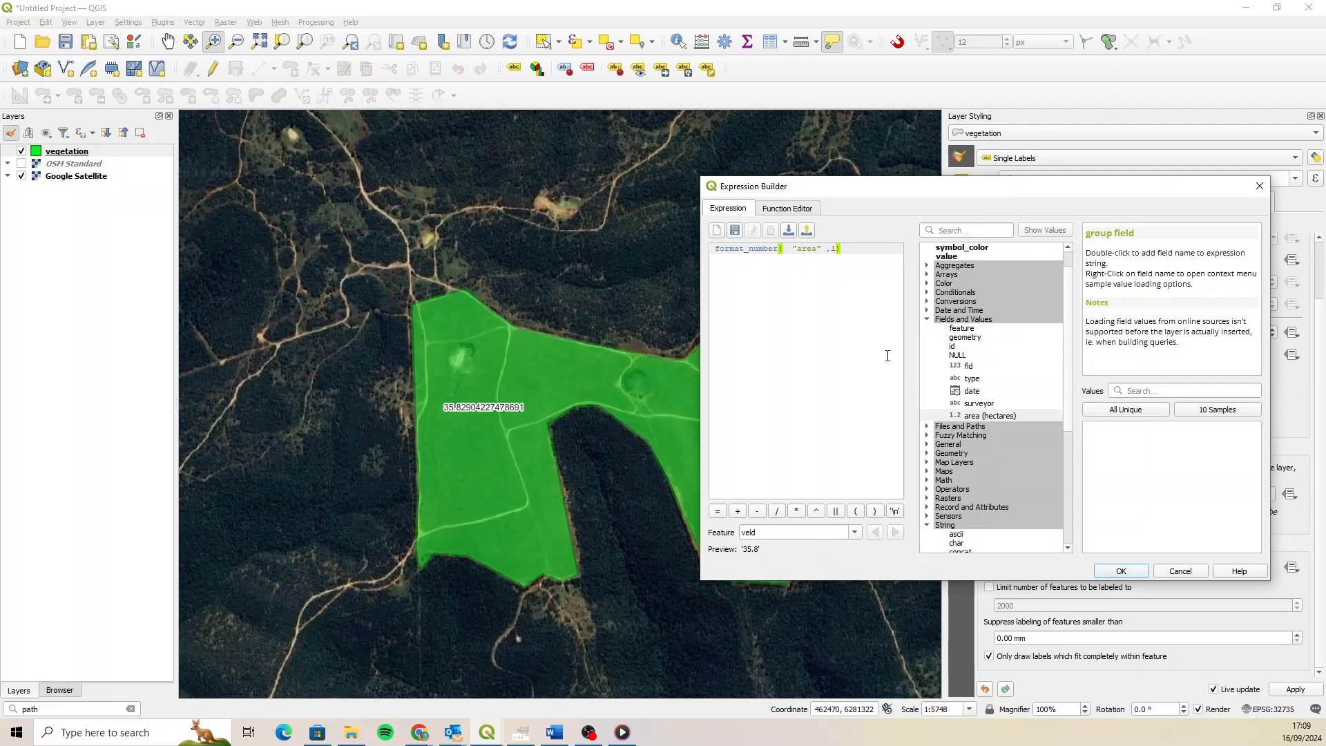
Concatenate the unit text ' ha' to the end of the label expression and accept it.
{"action": "left_click", "coordinate": [837, 511]}
{"action": "type", "text": "'"}
{"action": "type", "text": "' ha"}
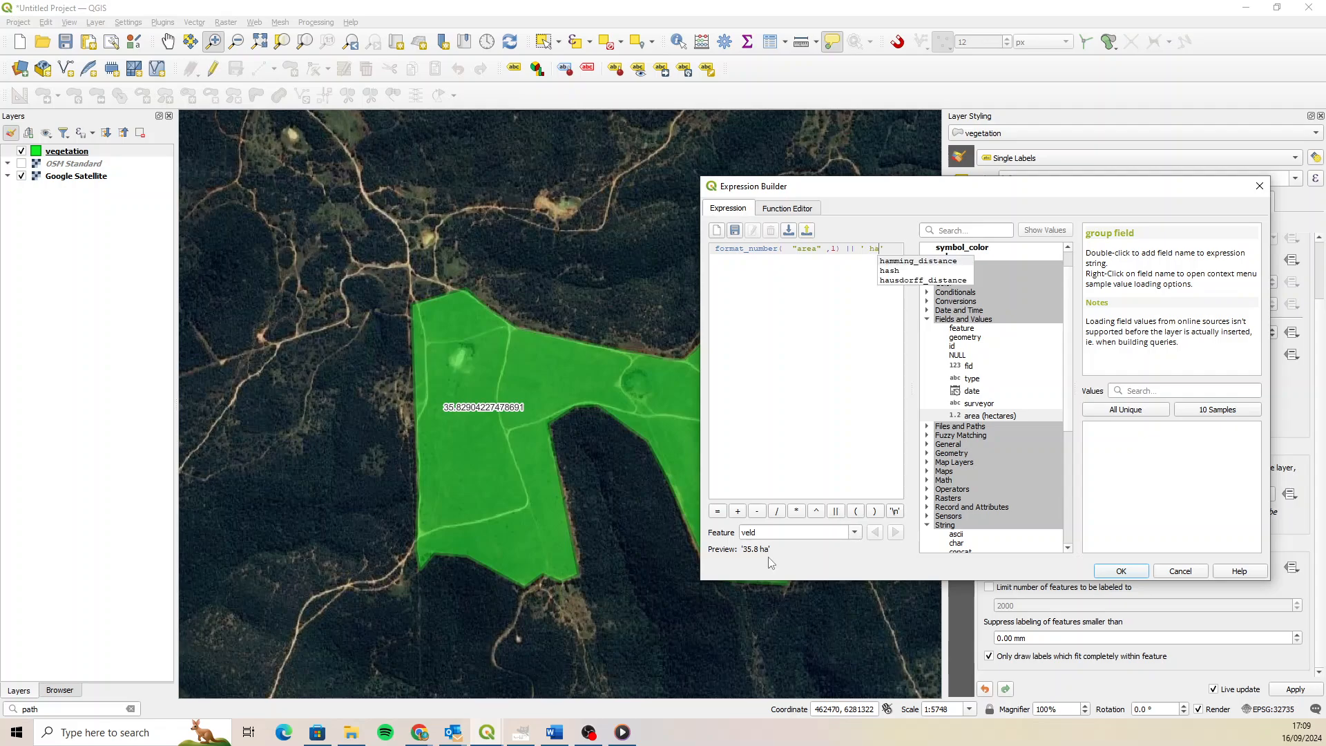
{"action": "left_click", "coordinate": [1134, 573]}
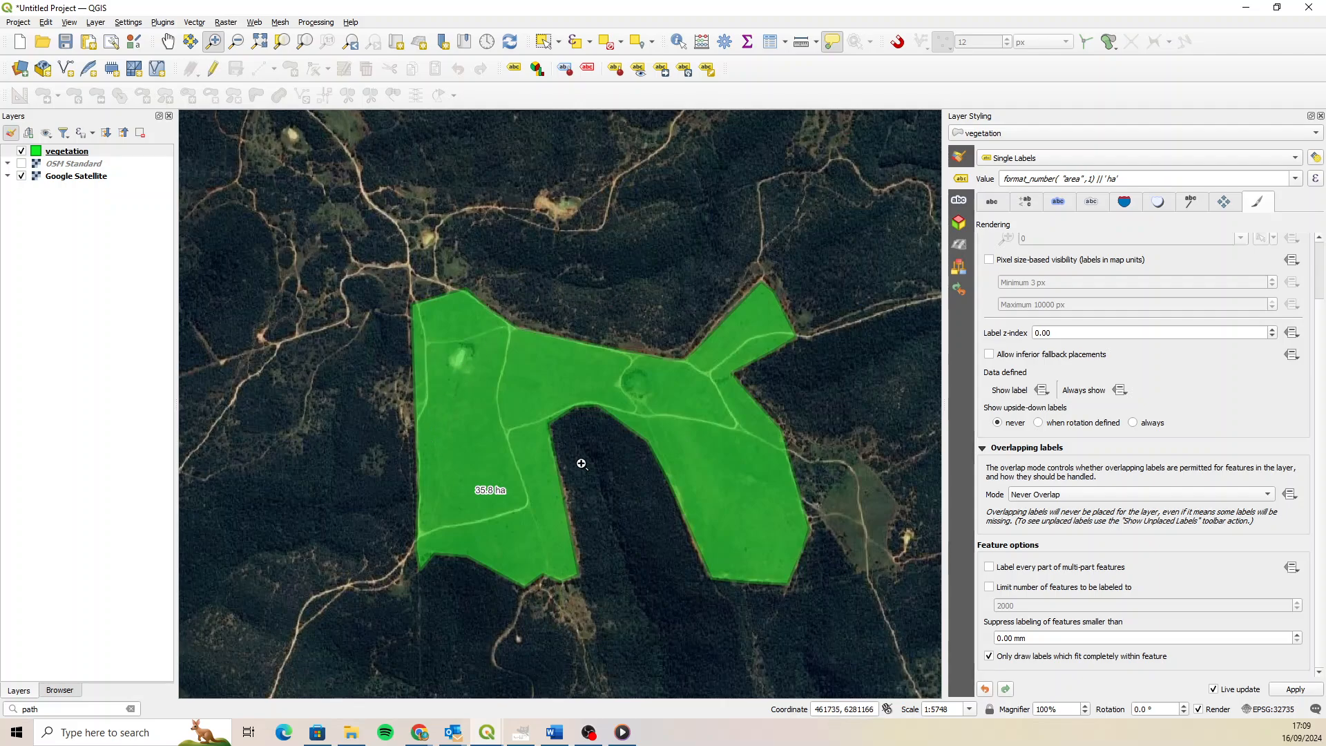
Start editing the vegetation layer and digitise a polygon of about 1.3 ha over the clearing directly south of the grassland.
{"action": "left_click", "coordinate": [553, 640]}
{"action": "left_click", "coordinate": [553, 640]}
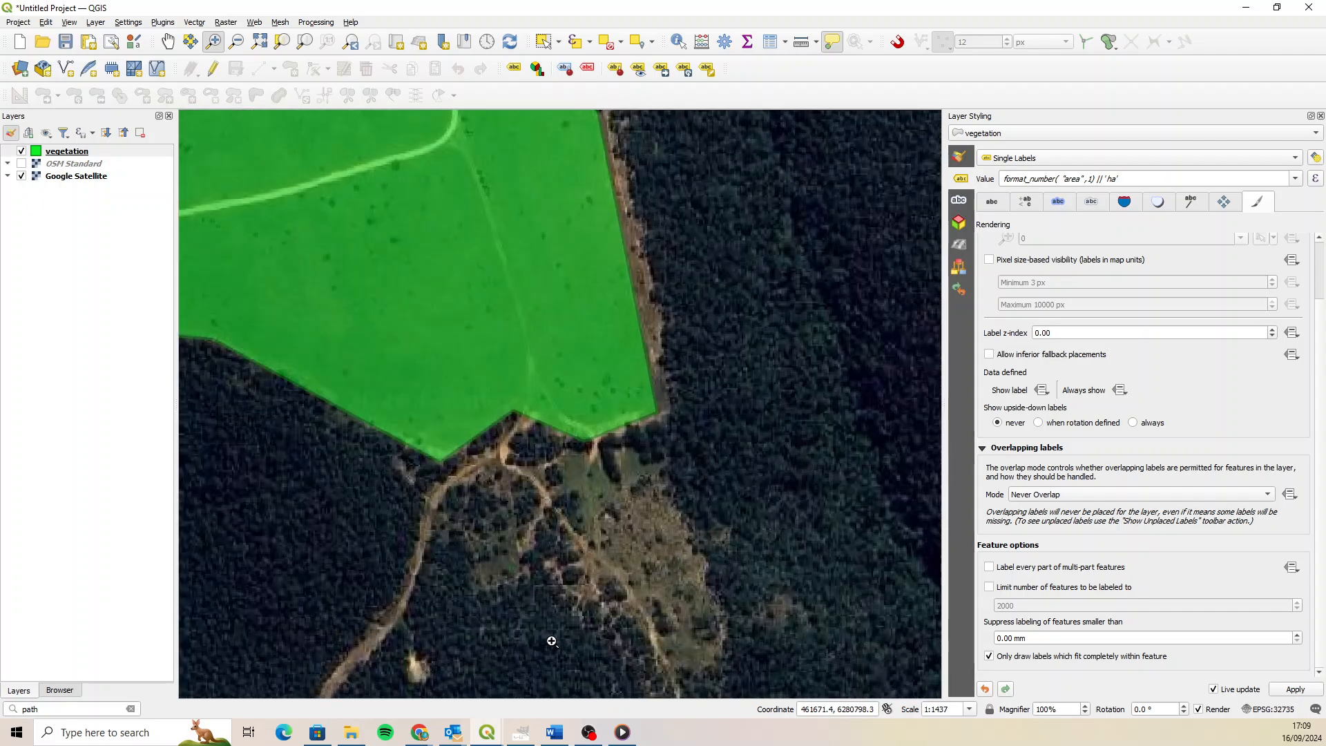
{"action": "scroll", "coordinate": [677, 618], "scroll_direction": "down", "scroll_amount": 1}
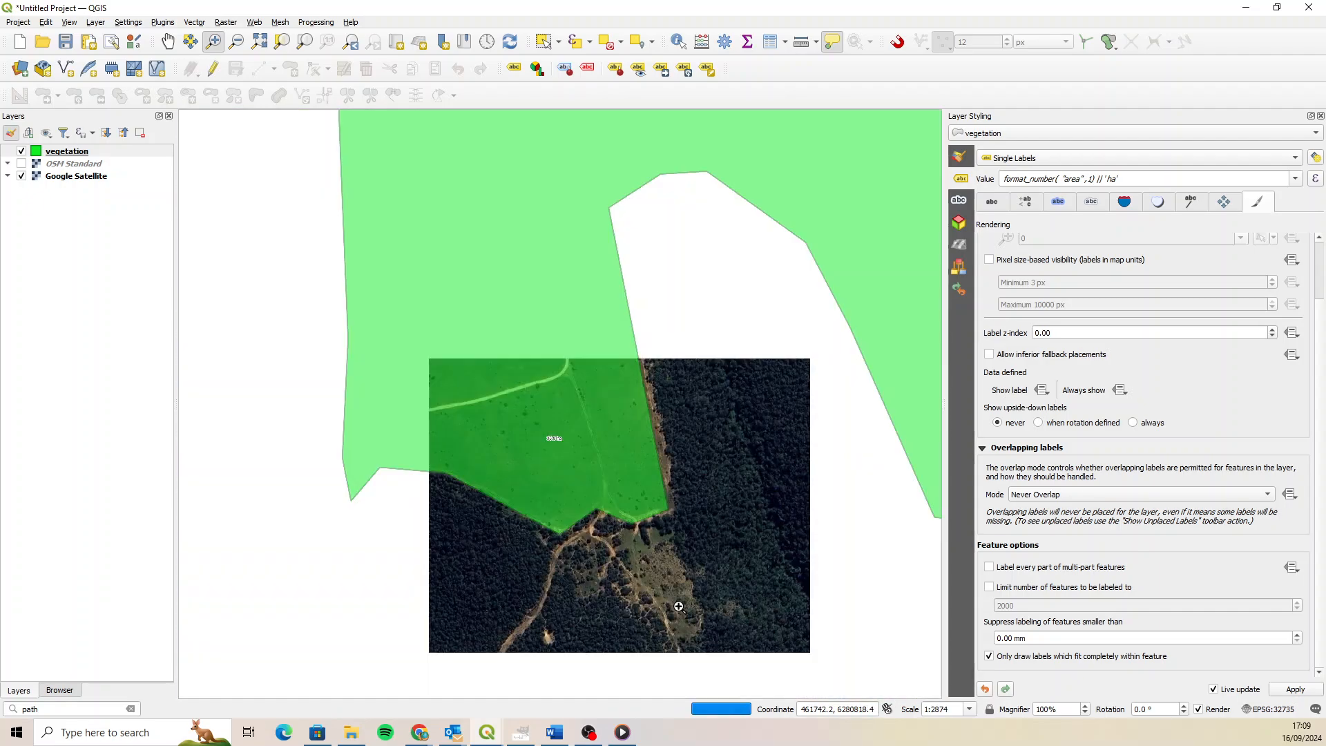
{"action": "left_click", "coordinate": [212, 68]}
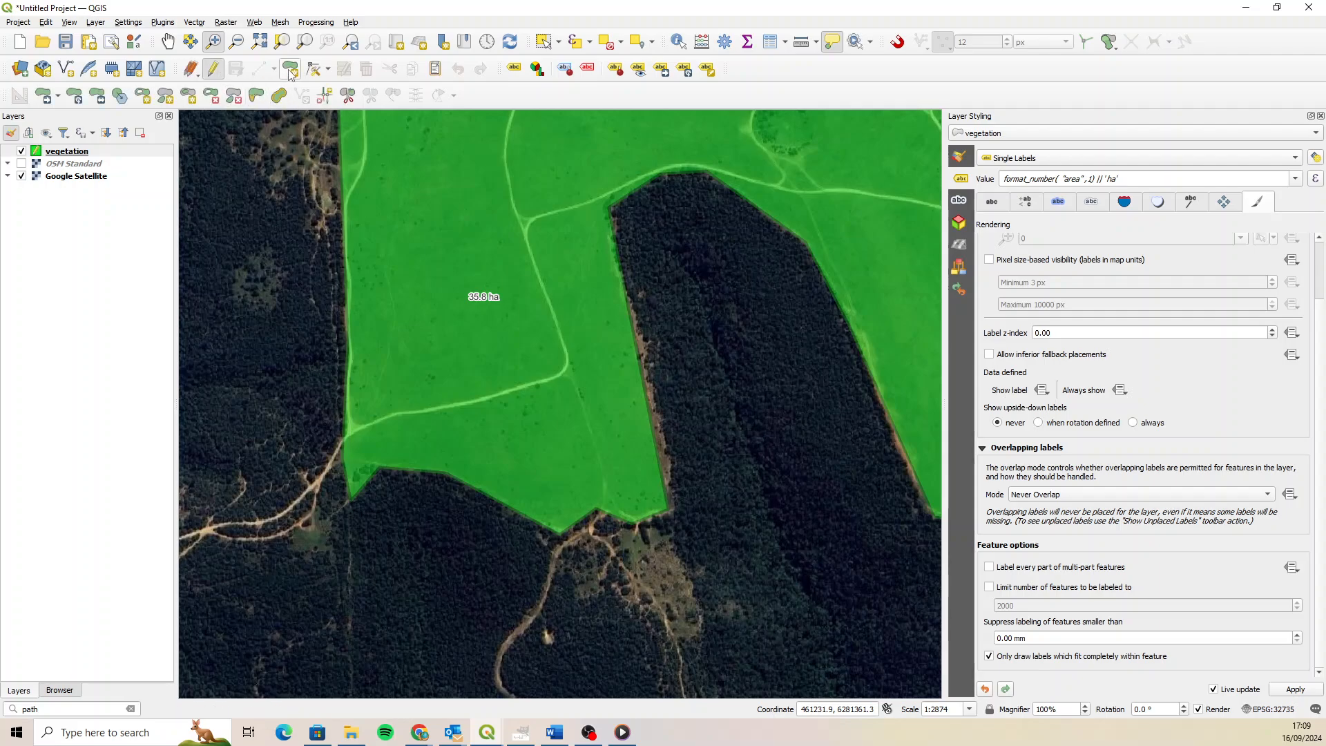
{"action": "left_click", "coordinate": [290, 72]}
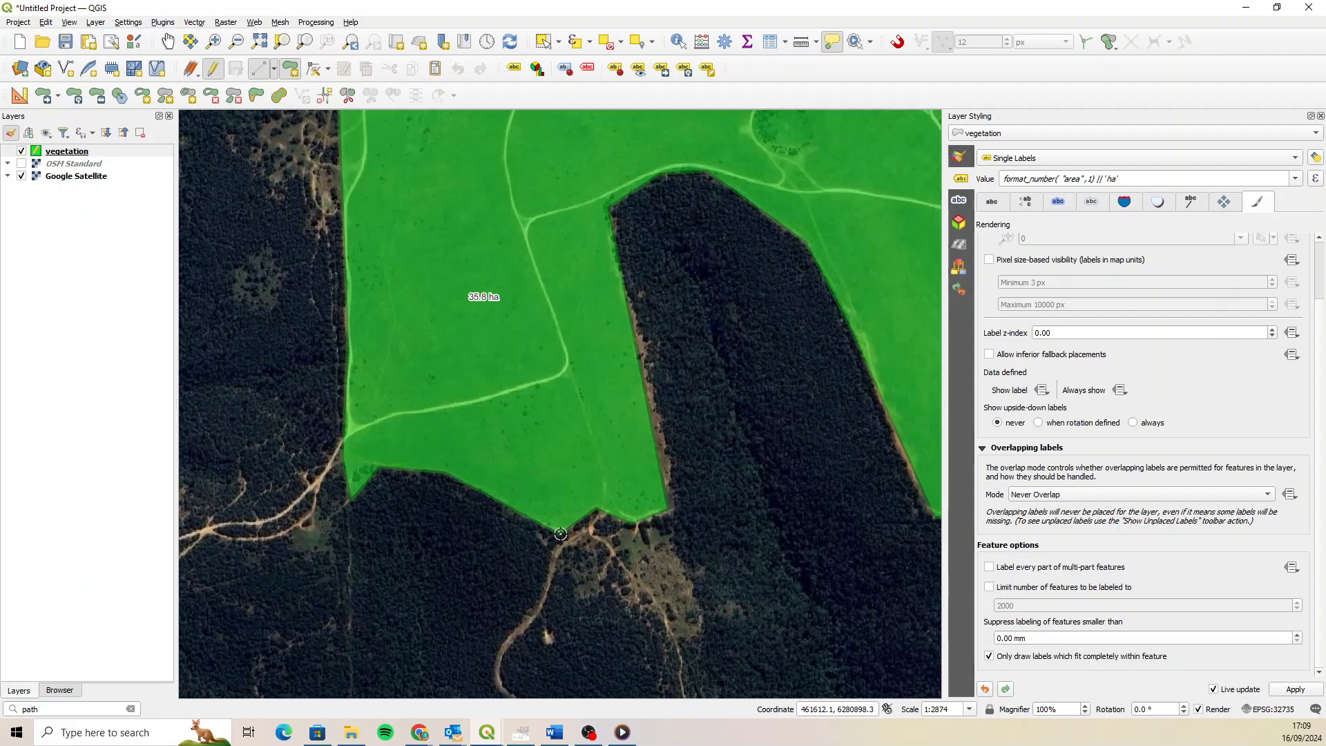
{"action": "left_click", "coordinate": [596, 509]}
{"action": "left_click", "coordinate": [667, 511]}
{"action": "left_click", "coordinate": [703, 633]}
{"action": "left_click", "coordinate": [674, 643]}
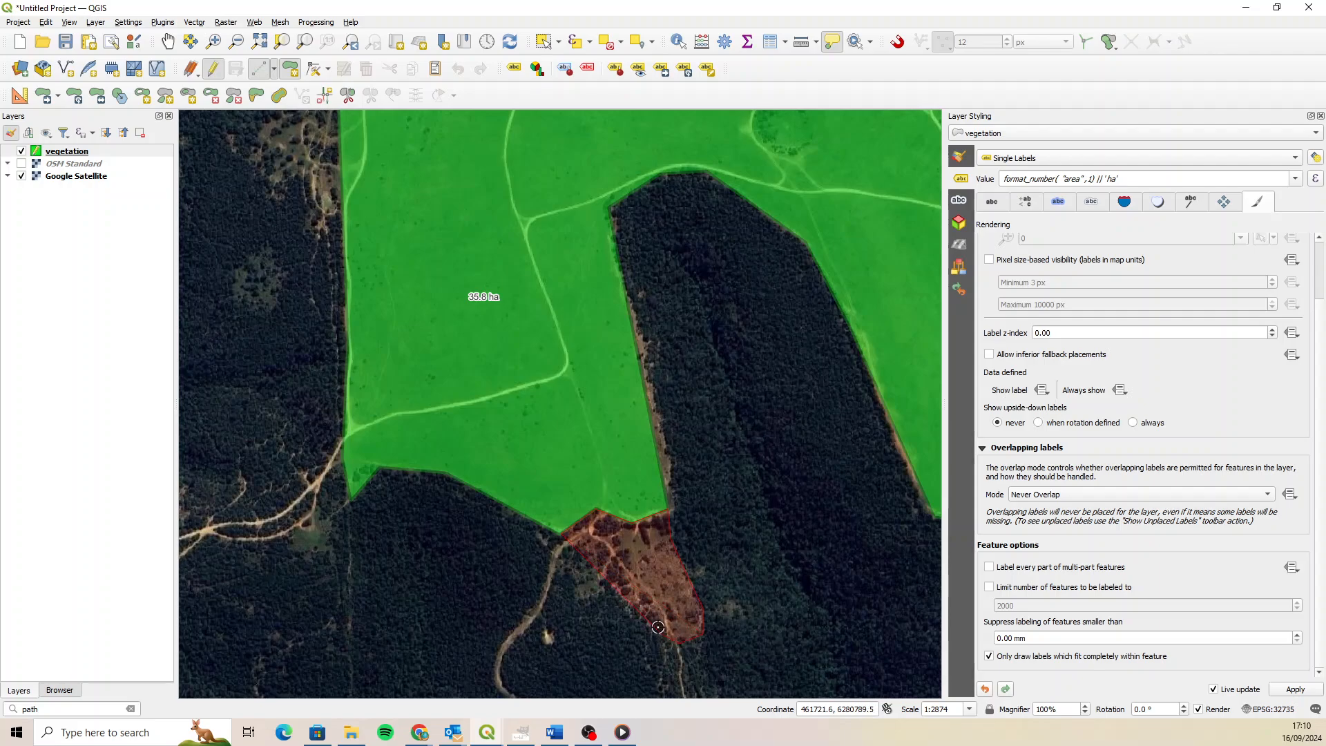
{"action": "left_click", "coordinate": [617, 595]}
{"action": "left_click", "coordinate": [577, 598]}
{"action": "right_click", "coordinate": [566, 552]}
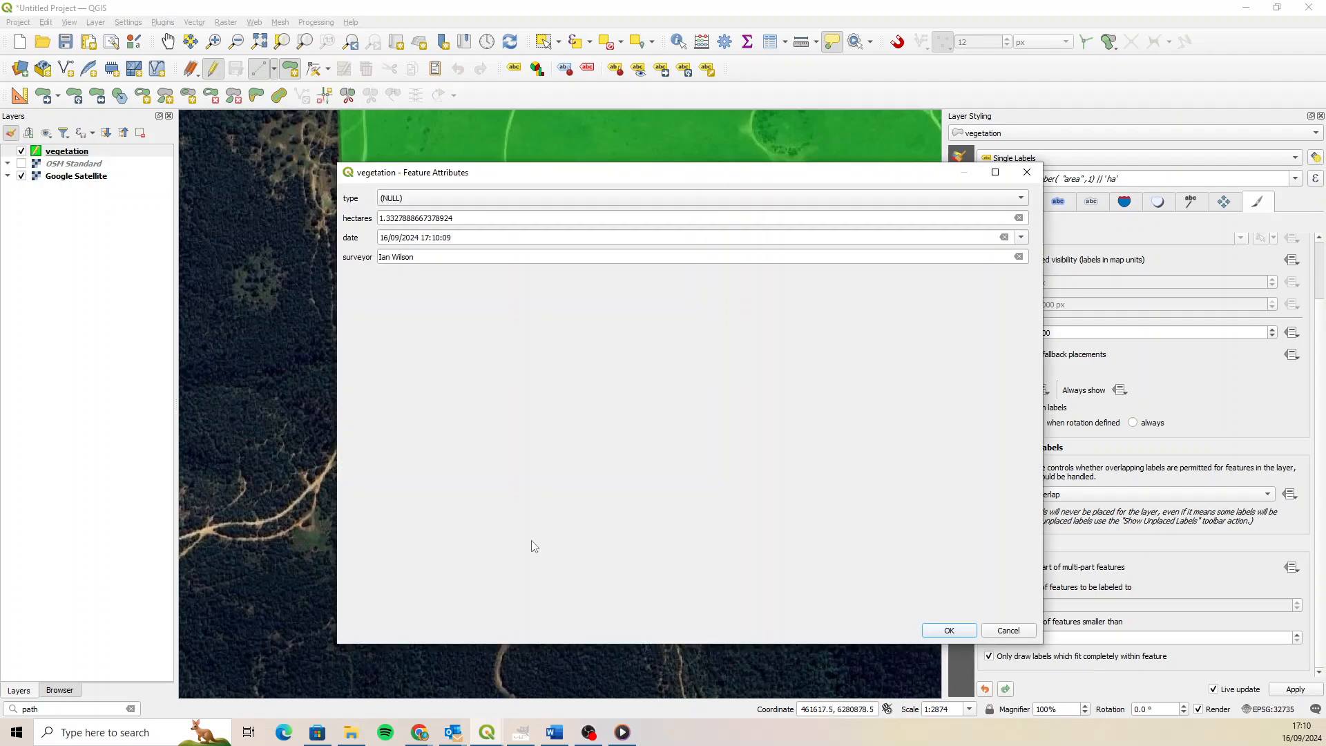
Set the new polygon's type to scrub and accept its feature attributes.
{"action": "left_click", "coordinate": [455, 198]}
{"action": "left_click", "coordinate": [424, 170]}
{"action": "left_click", "coordinate": [948, 631]}
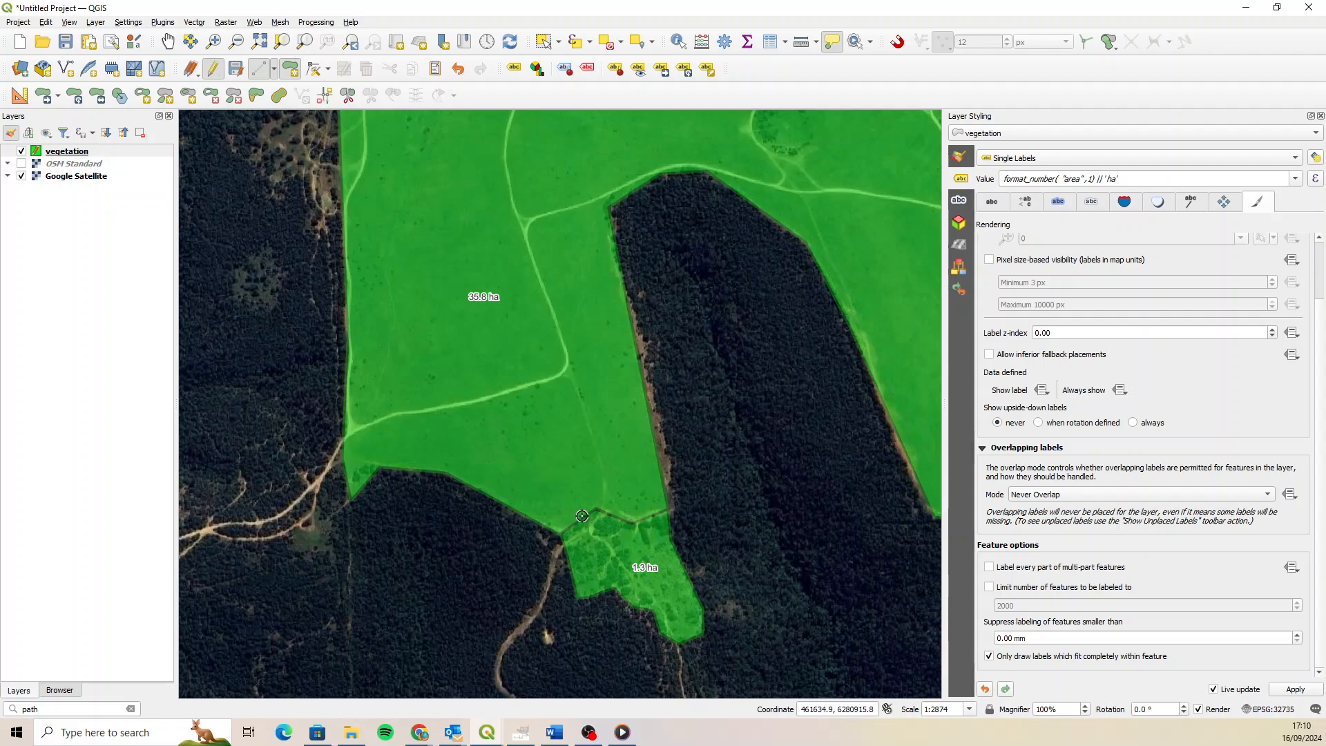
Examine at close range how the scrub polygon's edge meets the grassland polygon along their shared boundary.
{"action": "scroll", "coordinate": [587, 515], "scroll_direction": "up", "scroll_amount": 3}
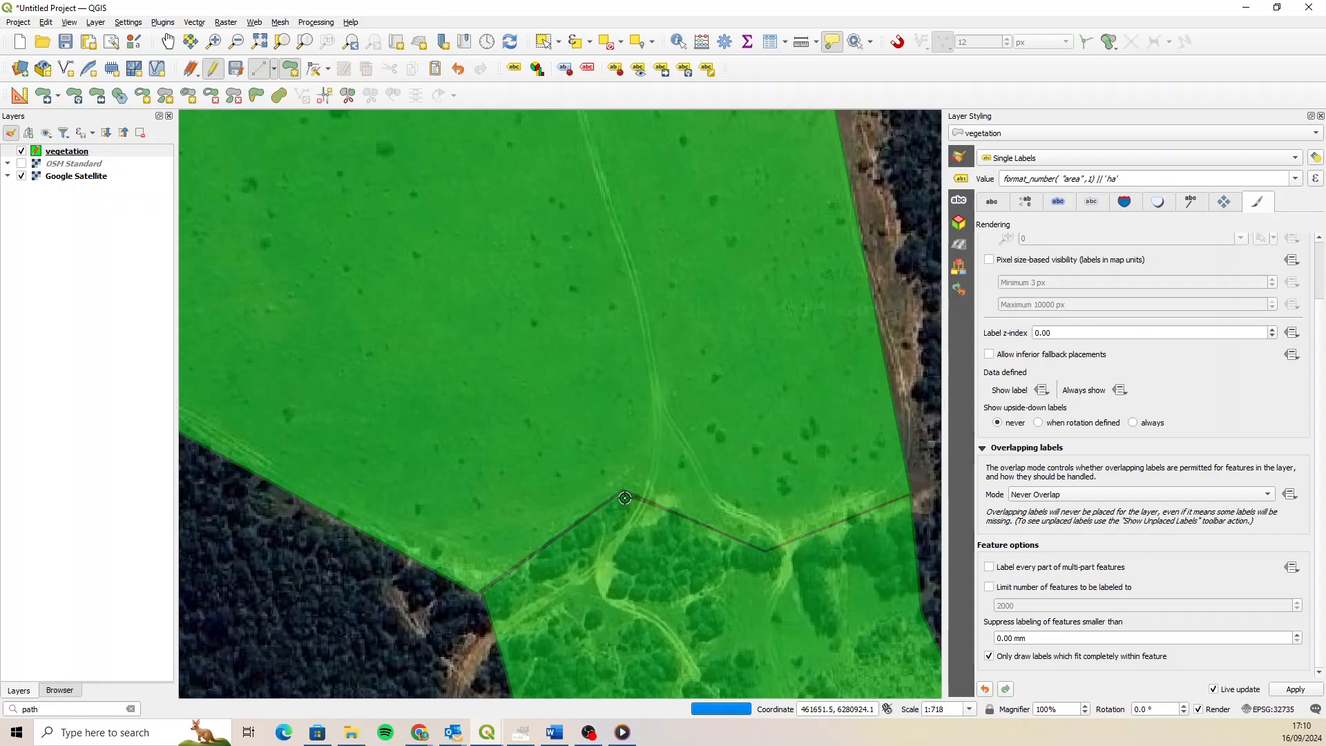
{"action": "scroll", "coordinate": [625, 497], "scroll_direction": "up", "scroll_amount": 3}
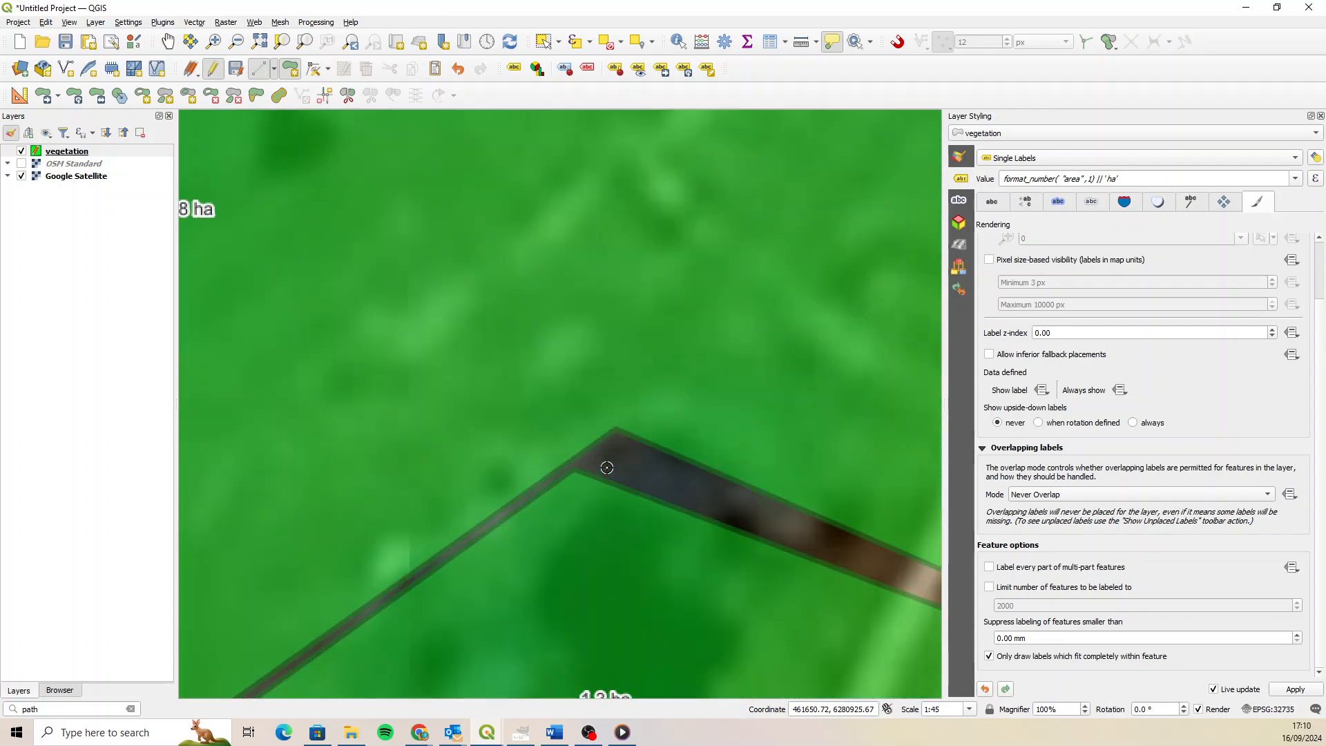
{"action": "scroll", "coordinate": [610, 453], "scroll_direction": "up", "scroll_amount": 2}
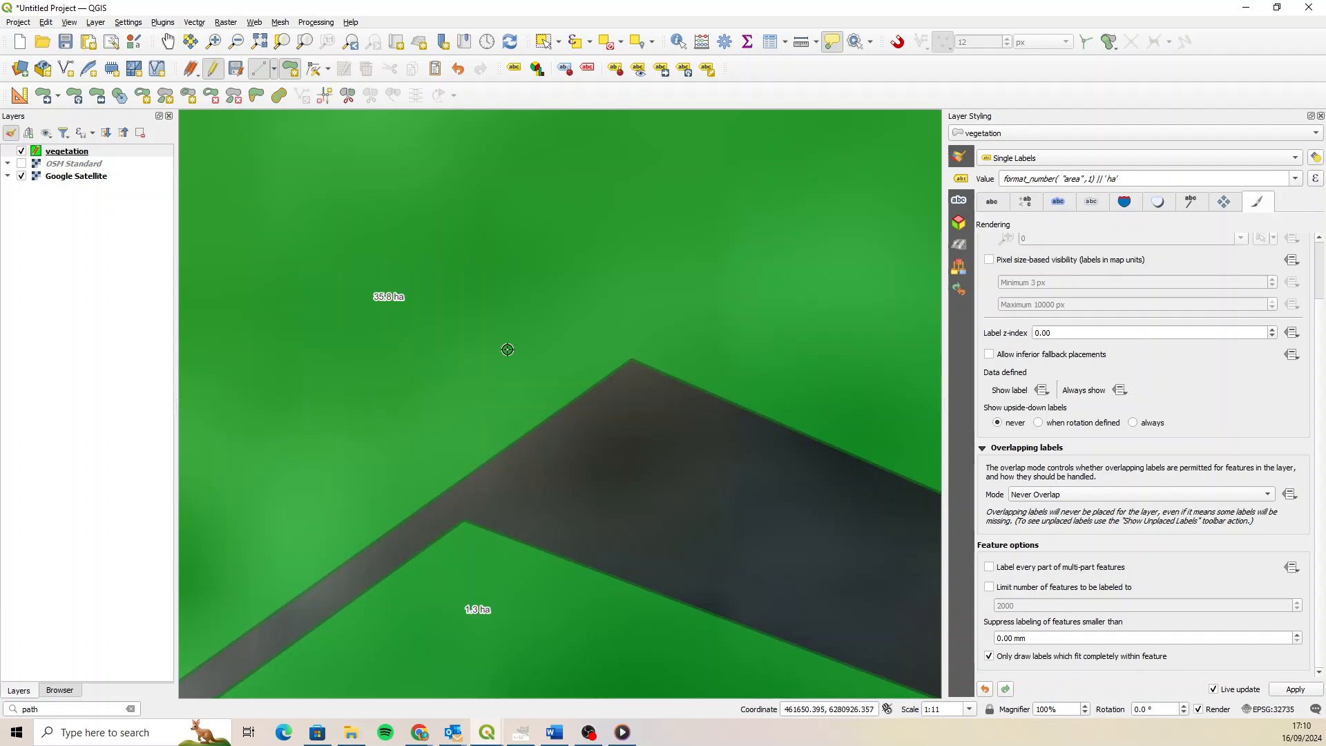
{"action": "scroll", "coordinate": [506, 349], "scroll_direction": "down", "scroll_amount": 1}
{"action": "scroll", "coordinate": [412, 334], "scroll_direction": "down", "scroll_amount": 2}
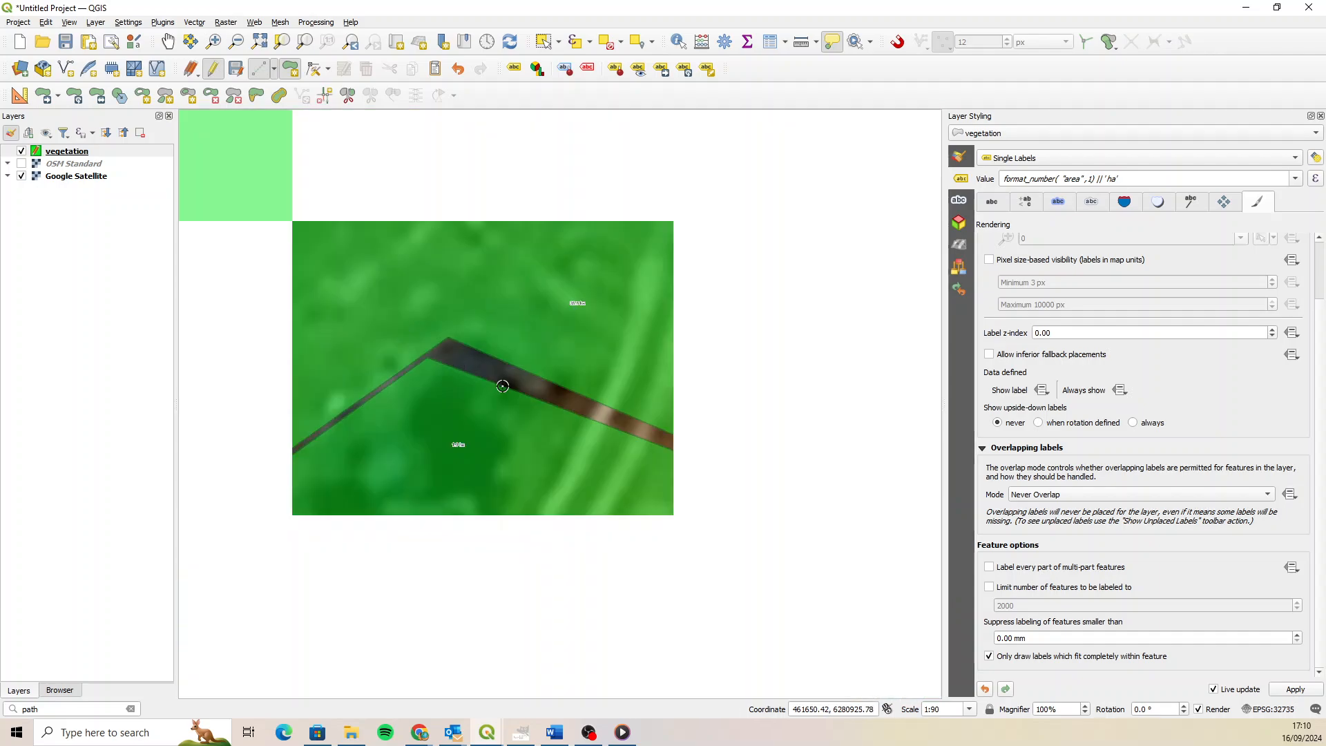
{"action": "scroll", "coordinate": [622, 422], "scroll_direction": "down", "scroll_amount": 1}
{"action": "scroll", "coordinate": [537, 393], "scroll_direction": "up", "scroll_amount": 2}
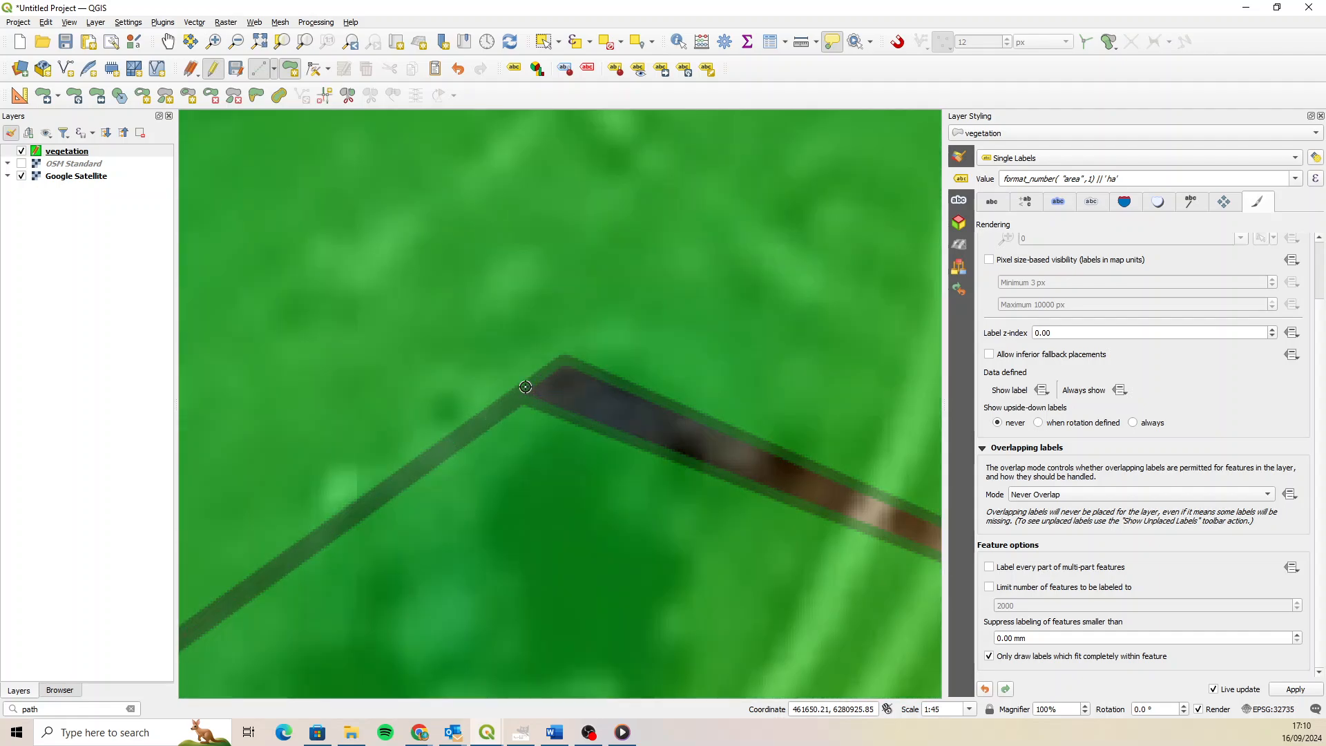
{"action": "scroll", "coordinate": [537, 393], "scroll_direction": "up", "scroll_amount": 2}
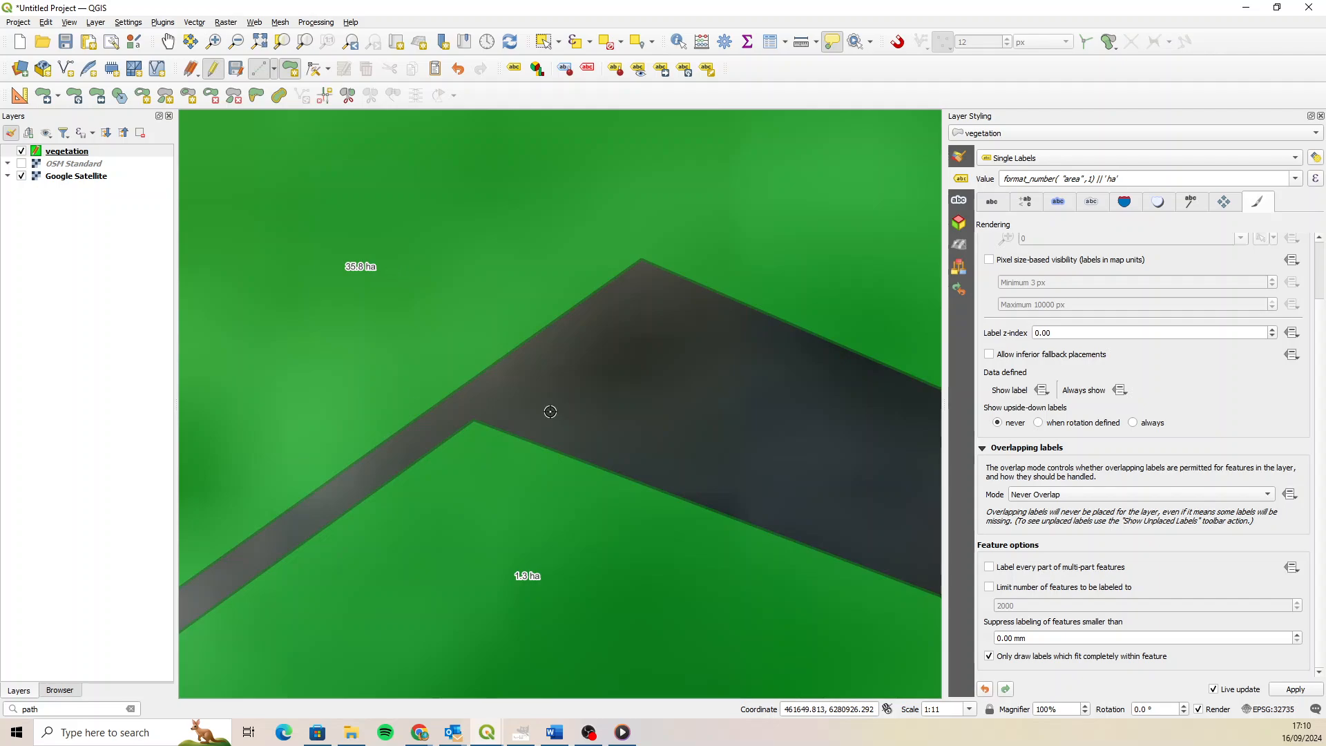
Move the scrub polygon's upper corner vertex onto the matching grassland corner with the Vertex Tool and check the fit at different scales.
{"action": "left_click", "coordinate": [312, 69]}
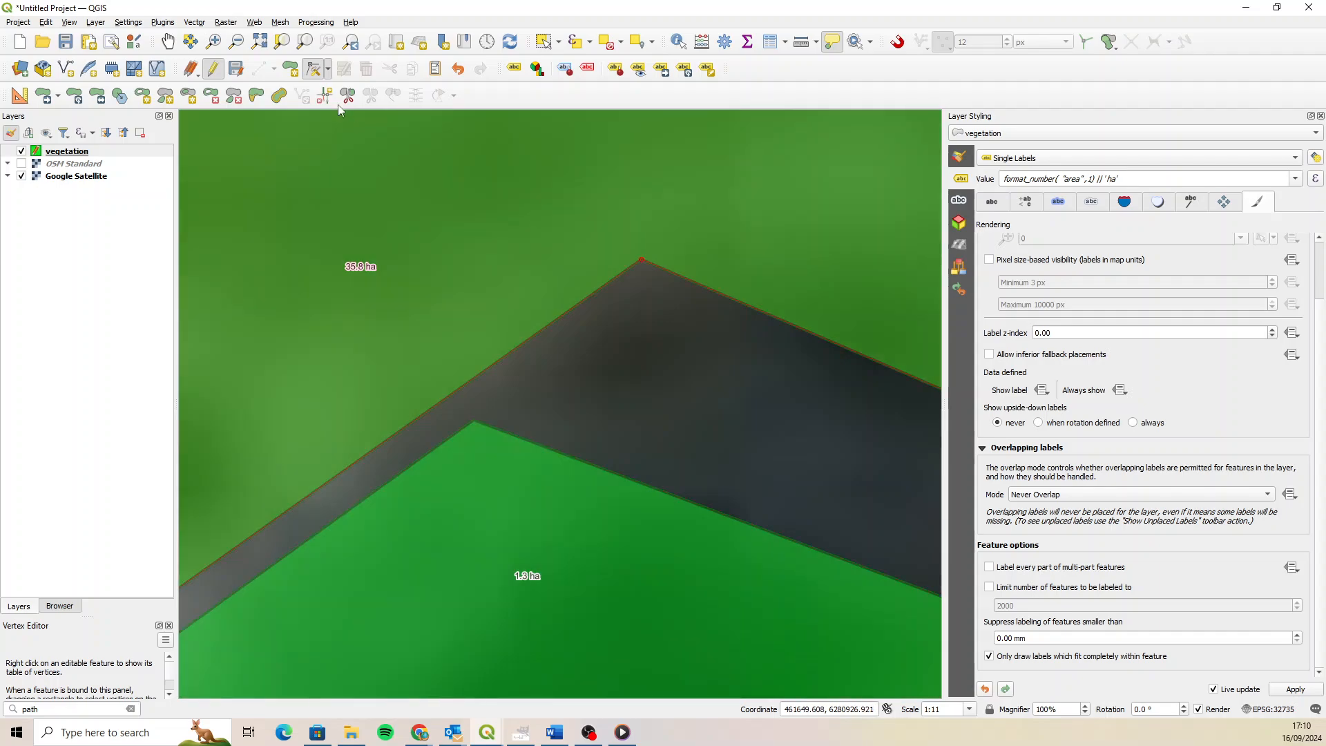
{"action": "left_click", "coordinate": [641, 258]}
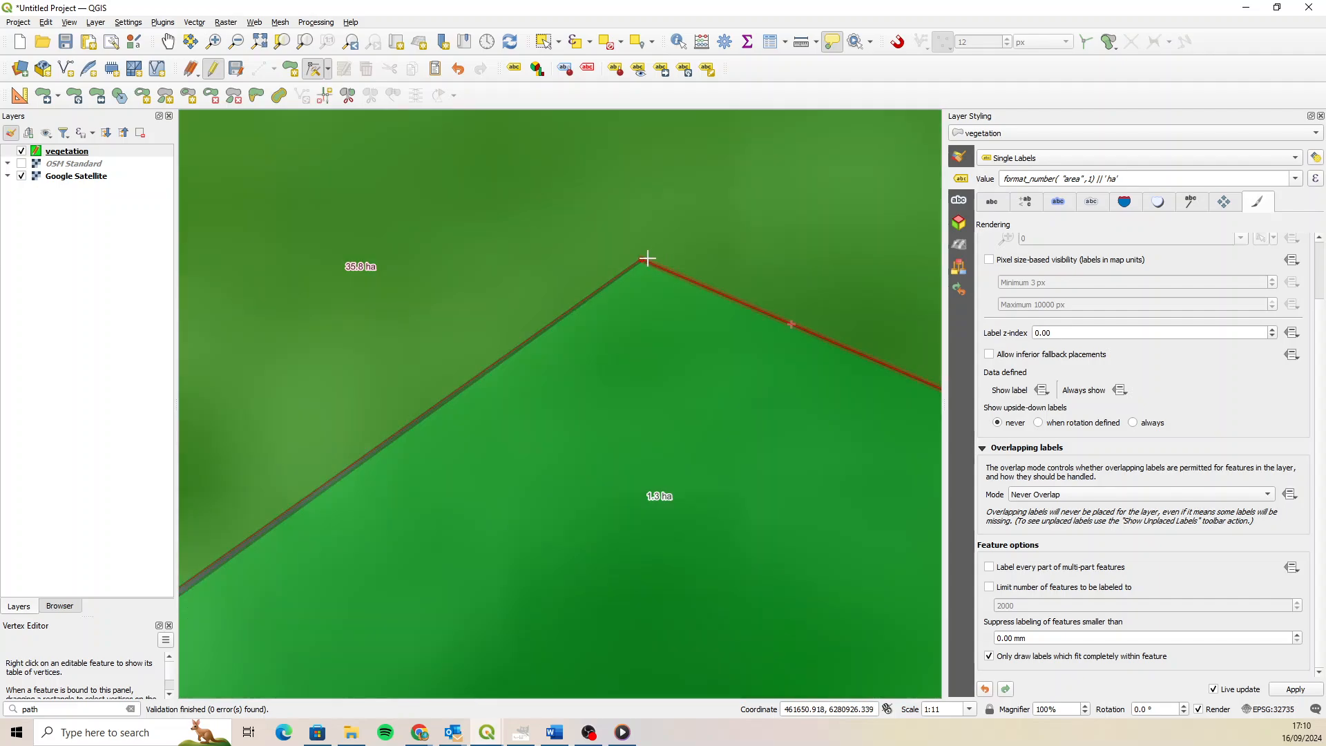
{"action": "scroll", "coordinate": [641, 265], "scroll_direction": "up", "scroll_amount": 3}
{"action": "scroll", "coordinate": [622, 335], "scroll_direction": "up", "scroll_amount": 3}
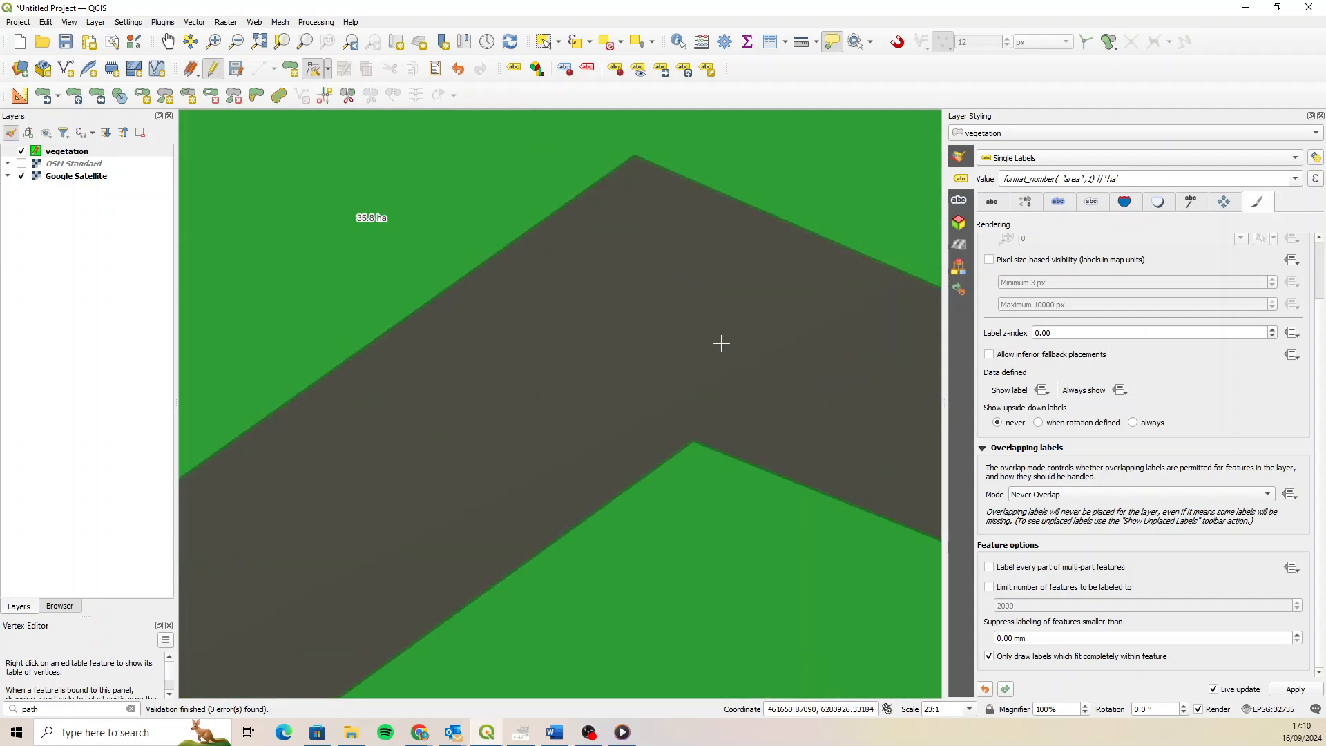
{"action": "scroll", "coordinate": [654, 358], "scroll_direction": "down", "scroll_amount": 10}
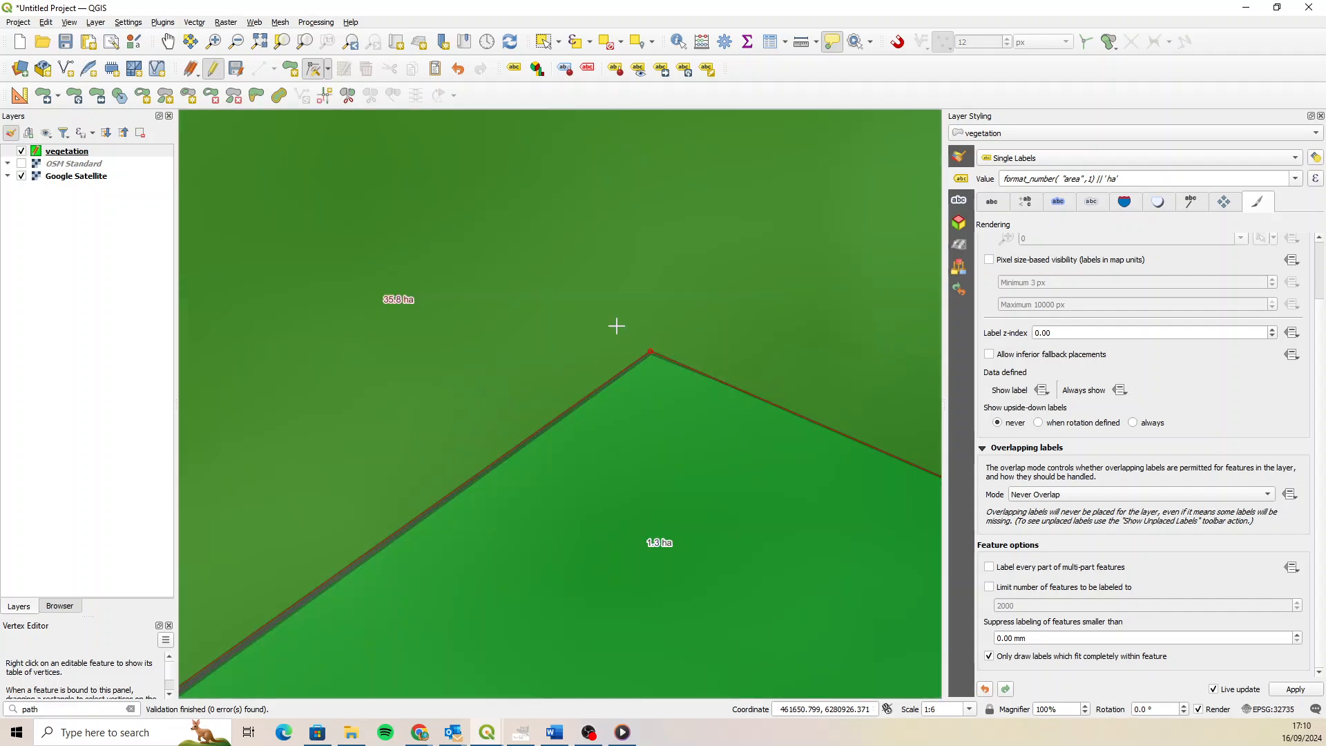
{"action": "scroll", "coordinate": [594, 290], "scroll_direction": "down", "scroll_amount": 3}
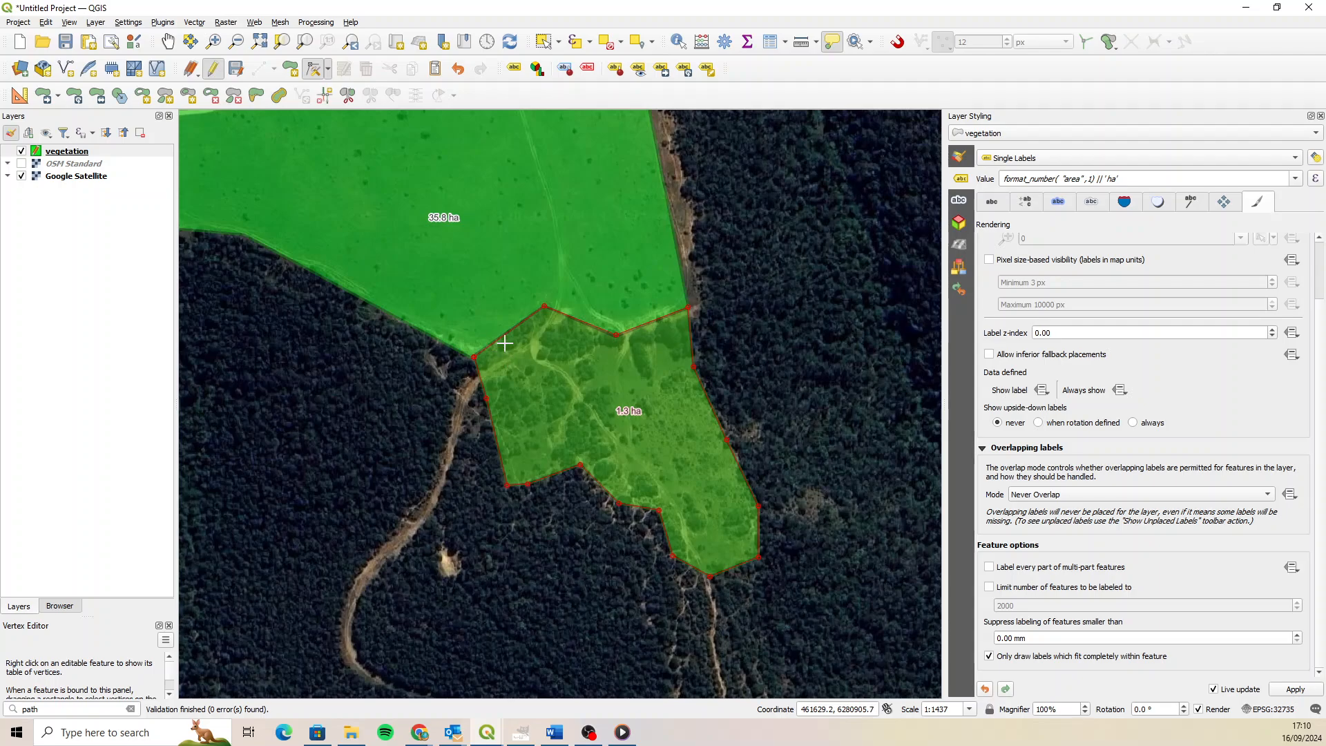
{"action": "mouse_move", "coordinate": [504, 343]}
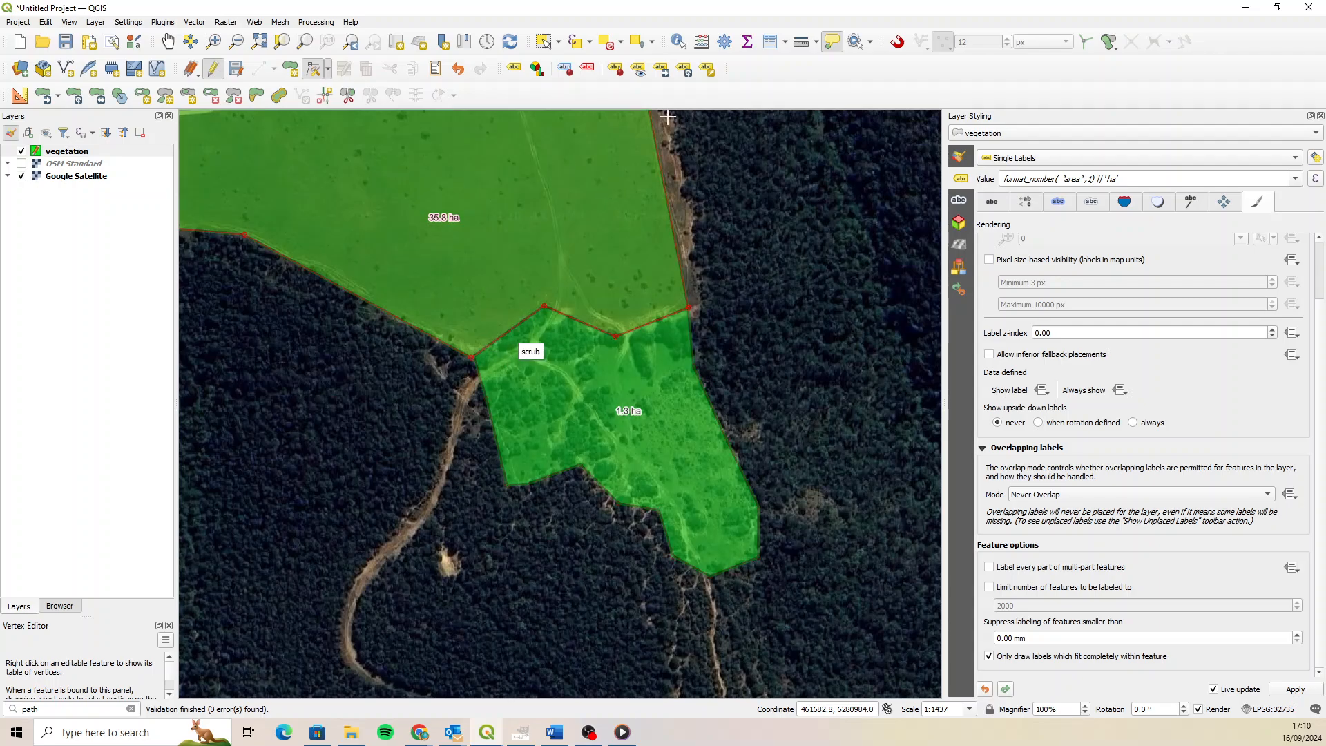
Select the scrub polygon south of the grassland and delete it.
{"action": "left_click", "coordinate": [544, 41]}
{"action": "left_click", "coordinate": [612, 371]}
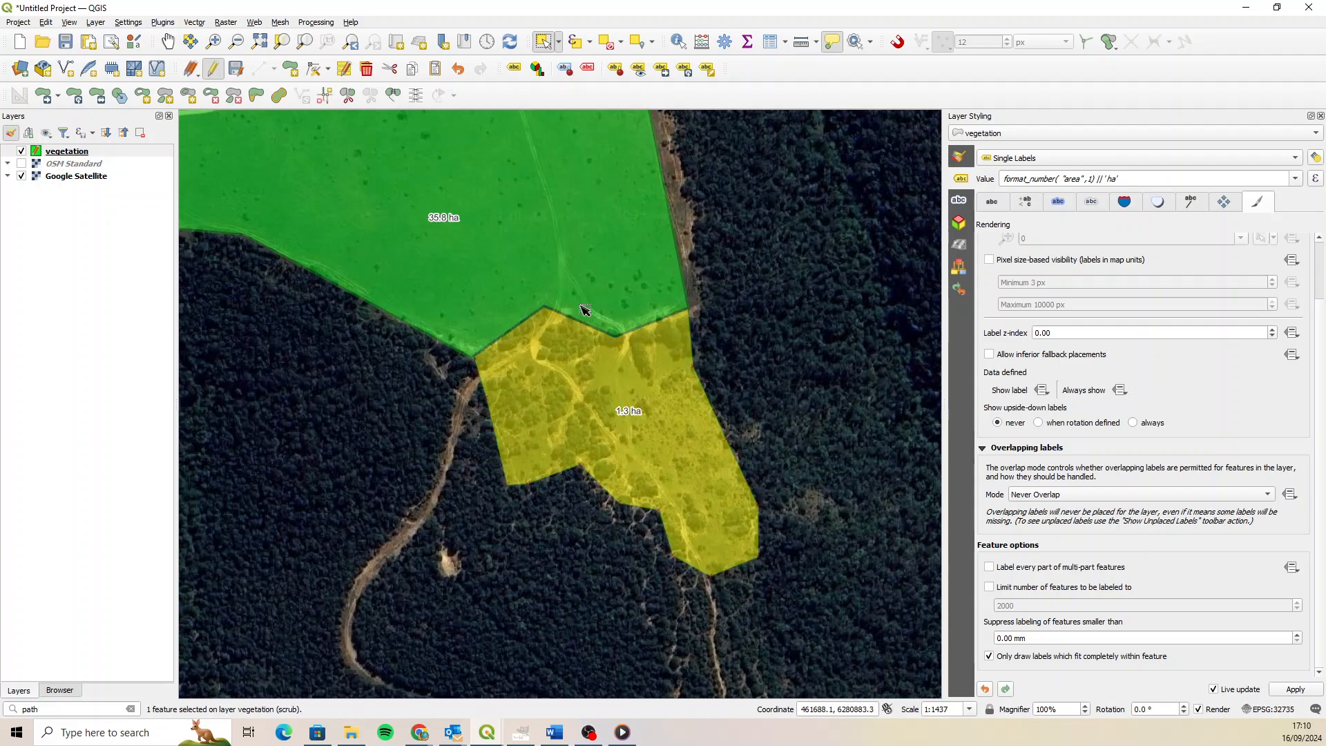
{"action": "left_click", "coordinate": [366, 68]}
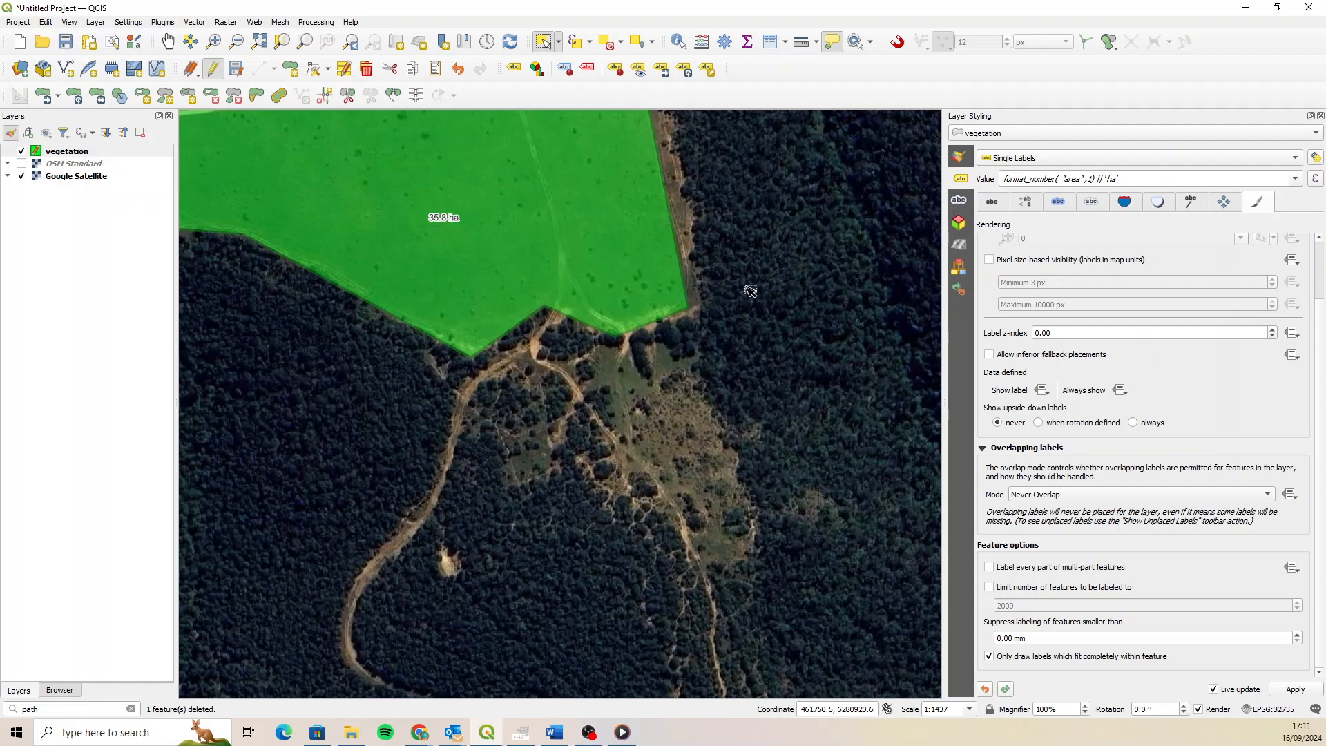
Enable snapping with the Advanced Configuration mode and switch it on for the vegetation layer in the project snapping settings.
{"action": "left_click", "coordinate": [897, 44]}
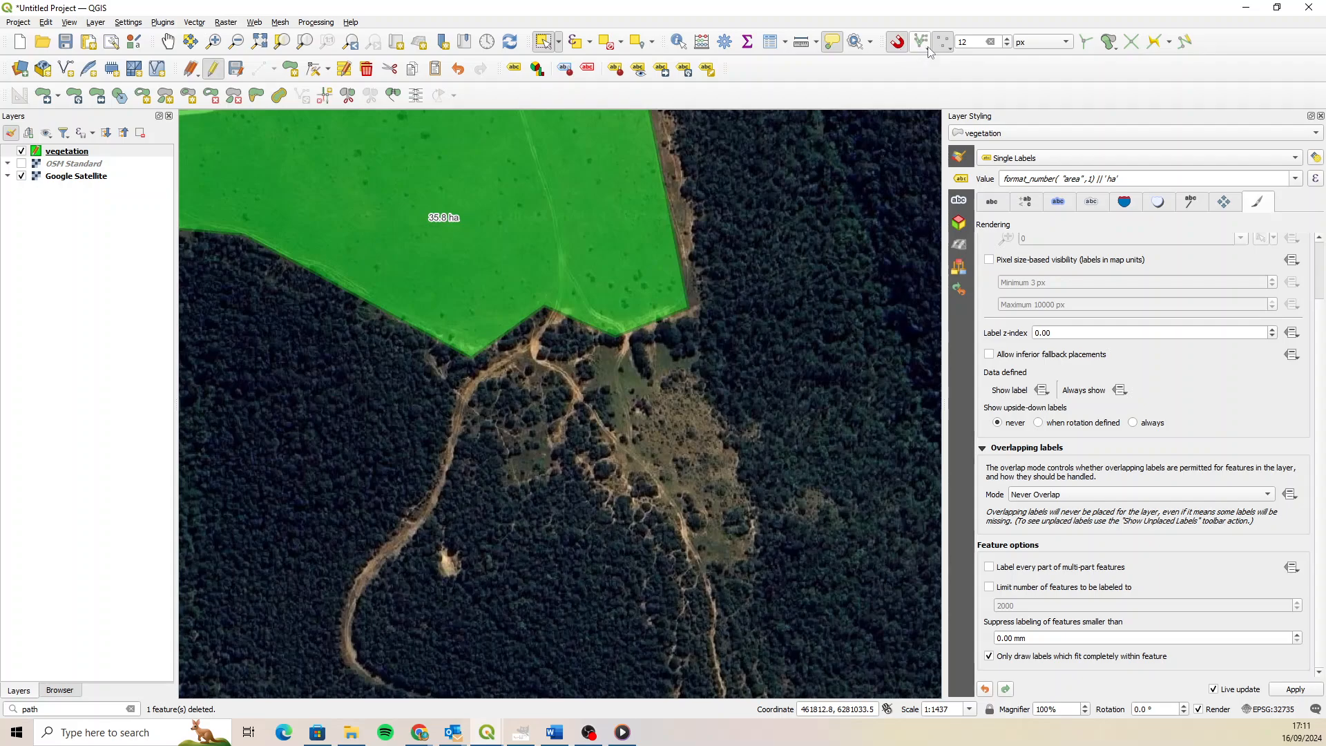
{"action": "left_click", "coordinate": [926, 46]}
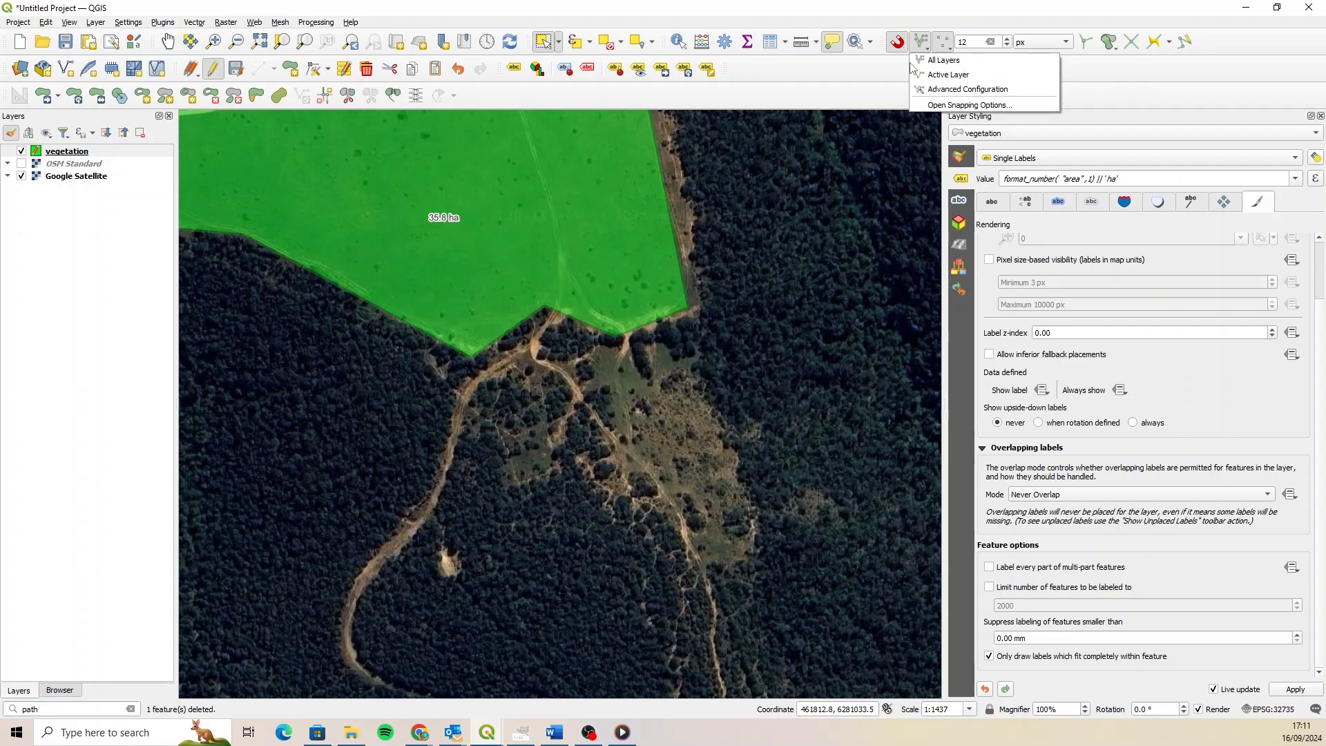
{"action": "left_click", "coordinate": [951, 106]}
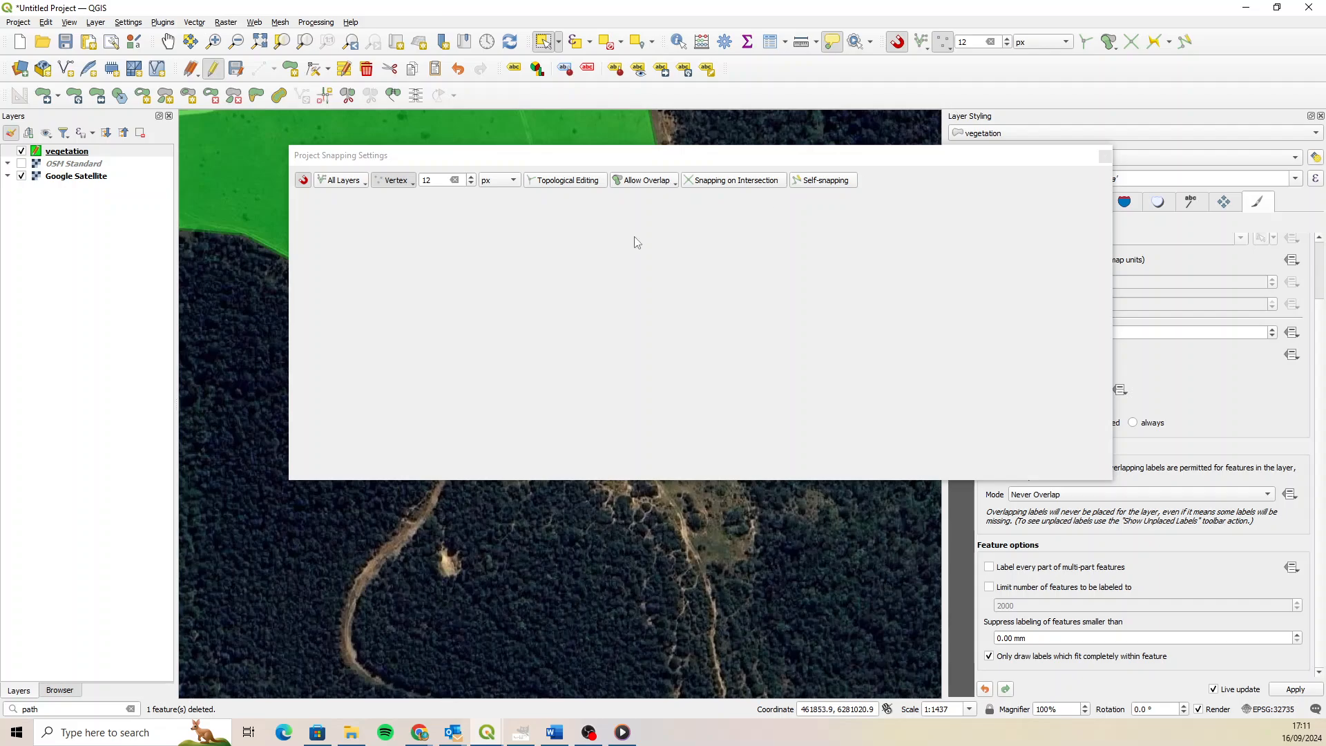
{"action": "left_click", "coordinate": [352, 183]}
{"action": "left_click", "coordinate": [363, 228]}
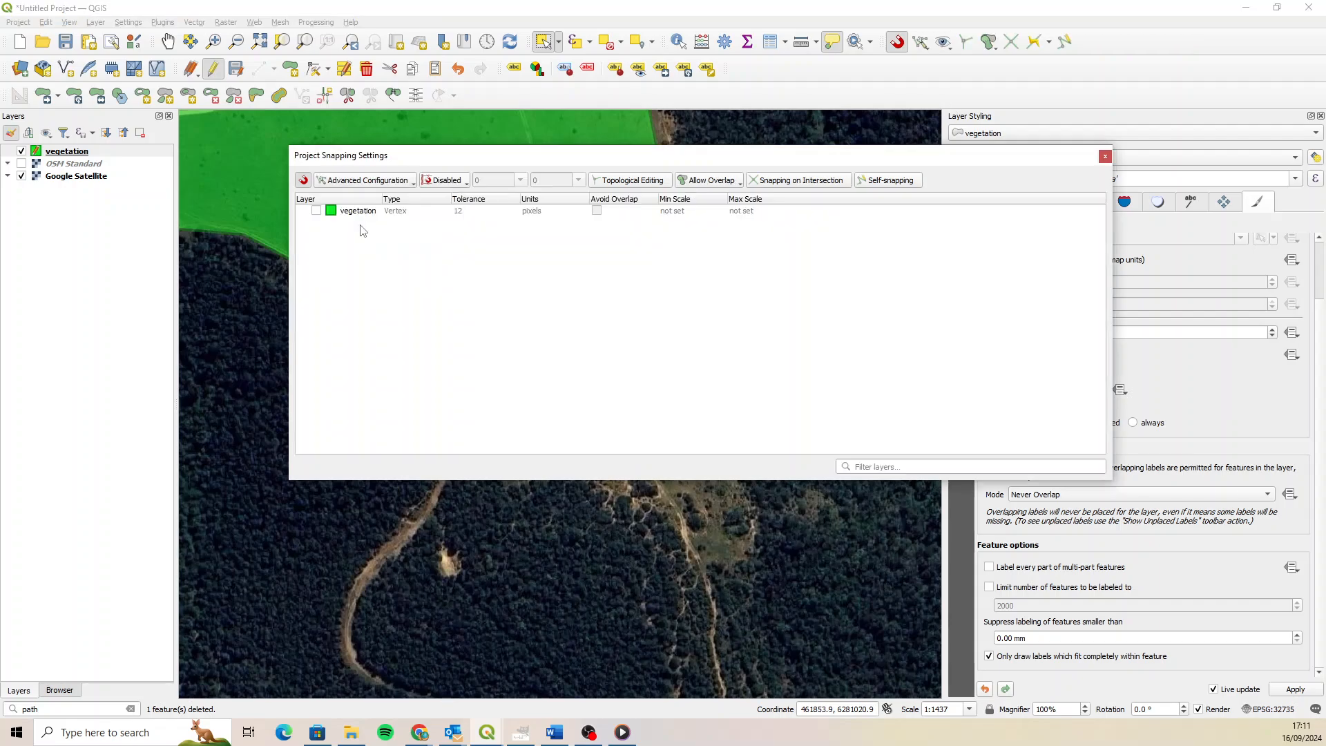
{"action": "left_click", "coordinate": [317, 211]}
{"action": "left_click", "coordinate": [1105, 156]}
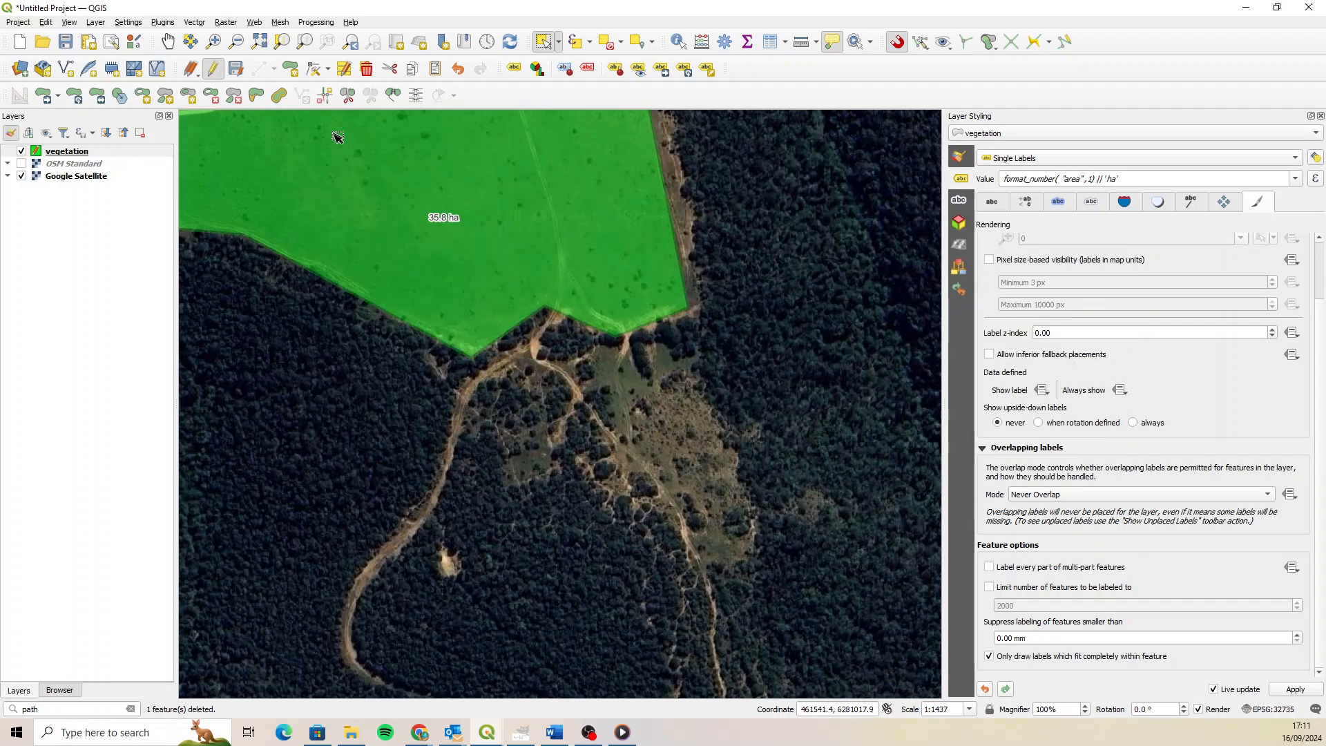
Digitise a polygon of about 1.4 ha around the scrub patch south of the grassland, snapping its northern vertices to the grassland corners.
{"action": "left_click", "coordinate": [289, 69]}
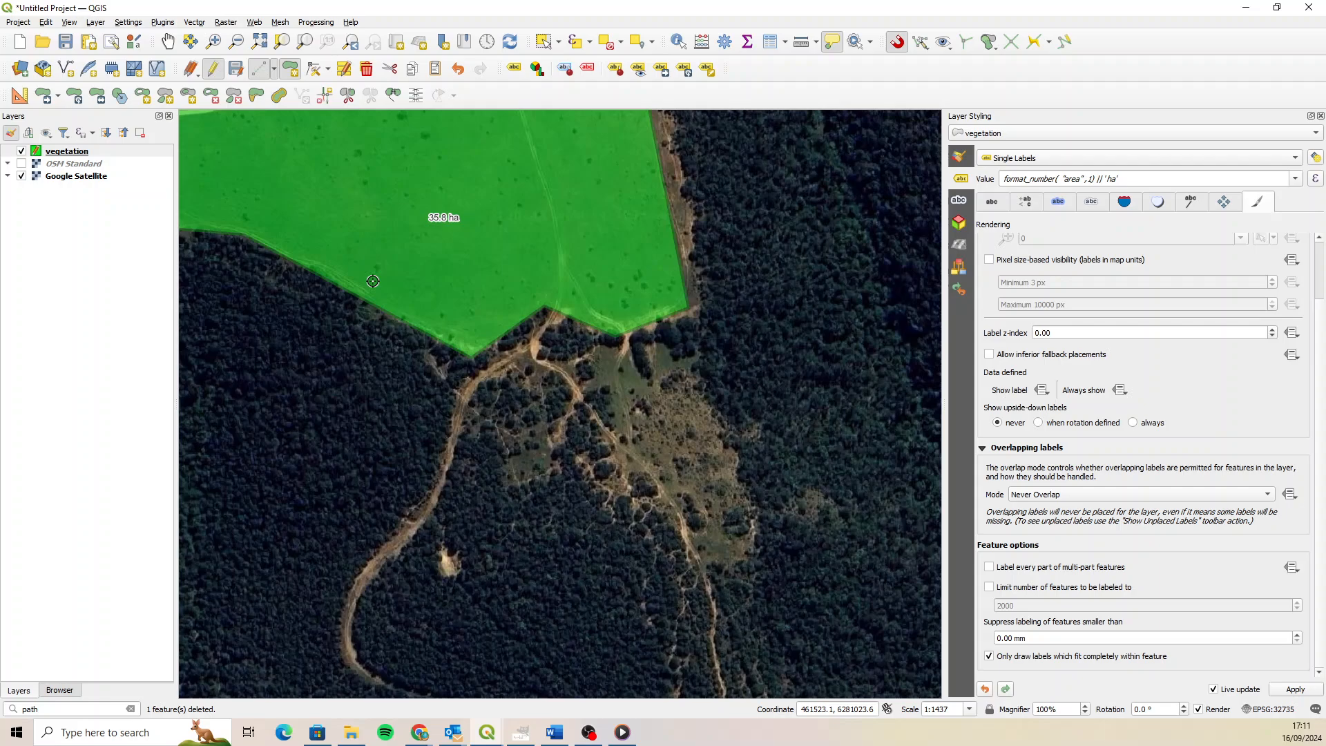
{"action": "left_click", "coordinate": [471, 364]}
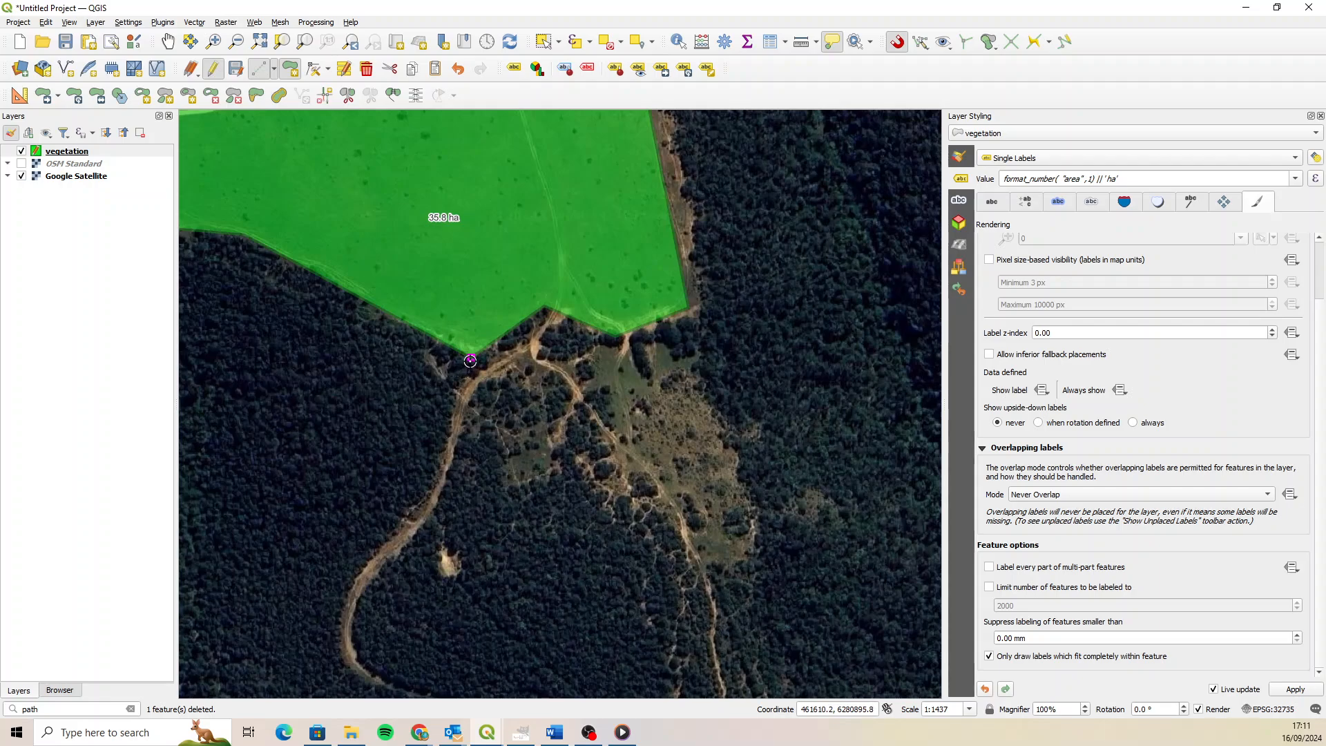
{"action": "left_click", "coordinate": [544, 309]}
{"action": "left_click", "coordinate": [616, 336]}
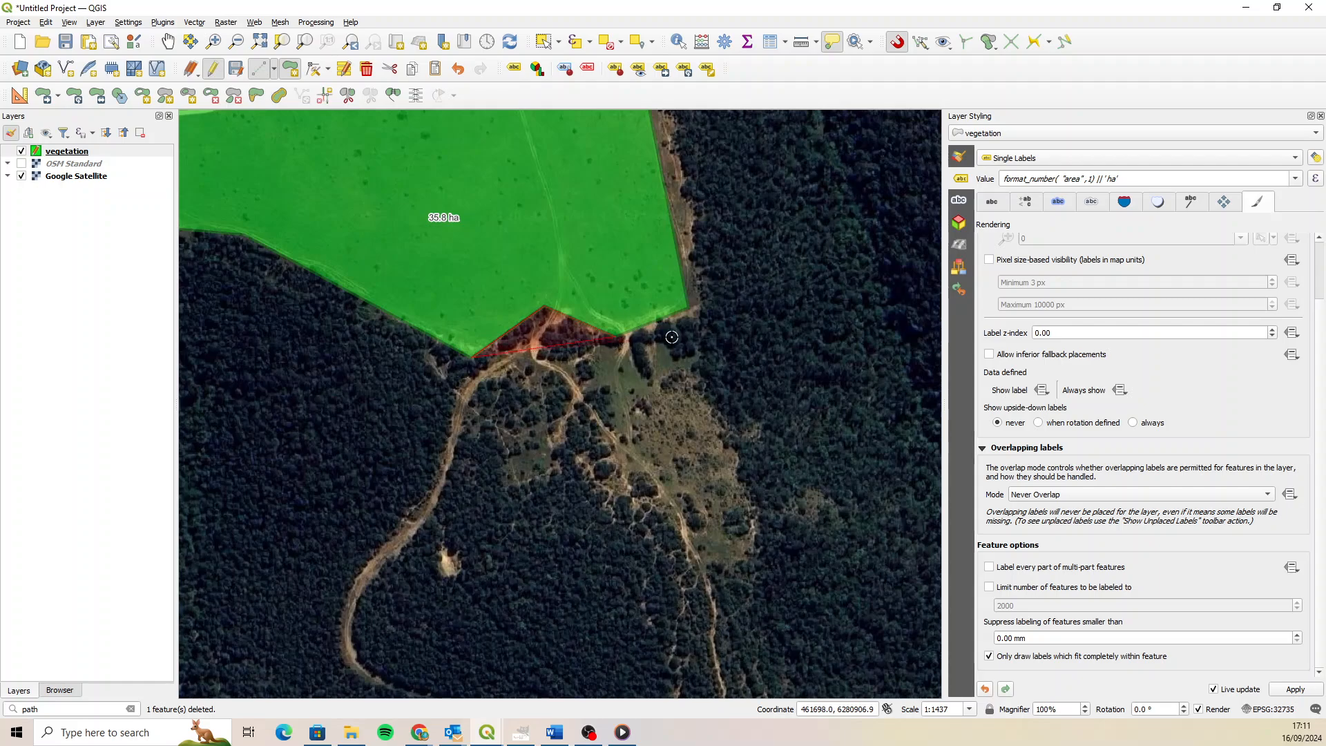
{"action": "left_click", "coordinate": [688, 312]}
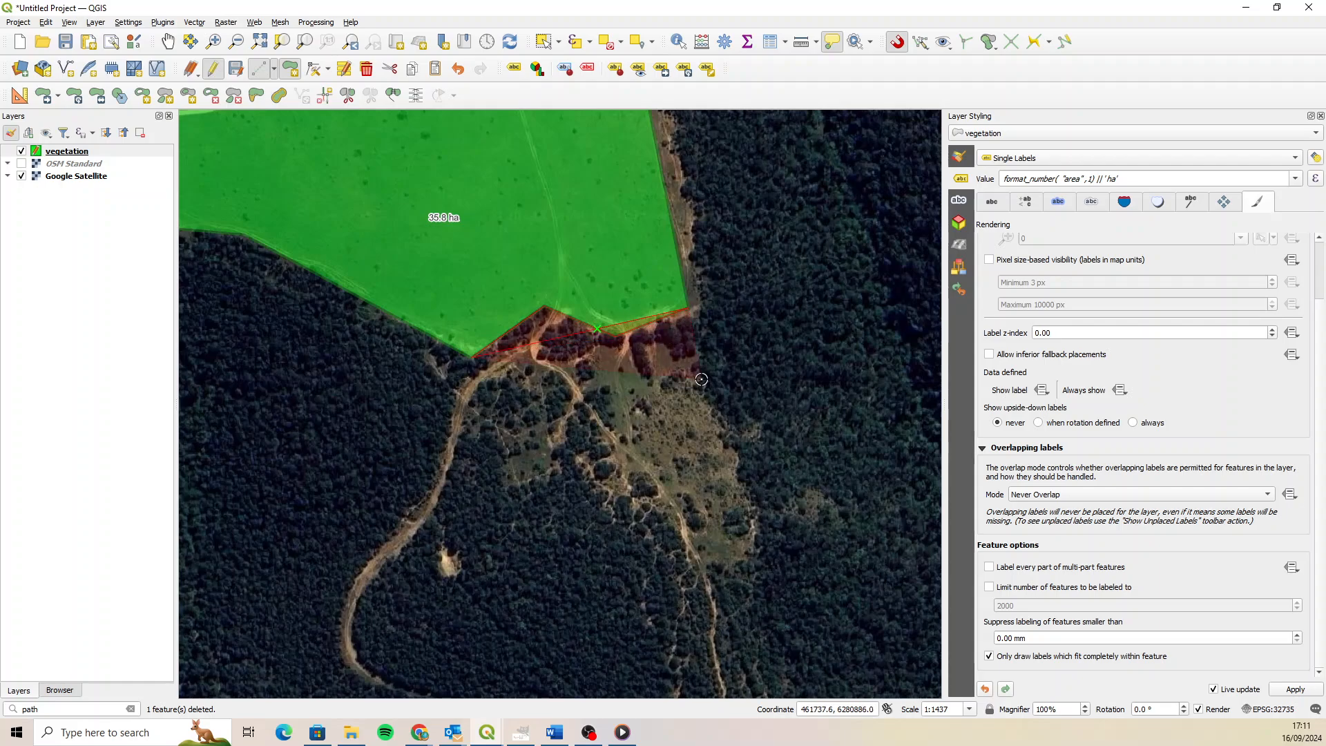
{"action": "left_click", "coordinate": [757, 521]}
{"action": "left_click", "coordinate": [748, 567]}
{"action": "left_click", "coordinate": [698, 567]}
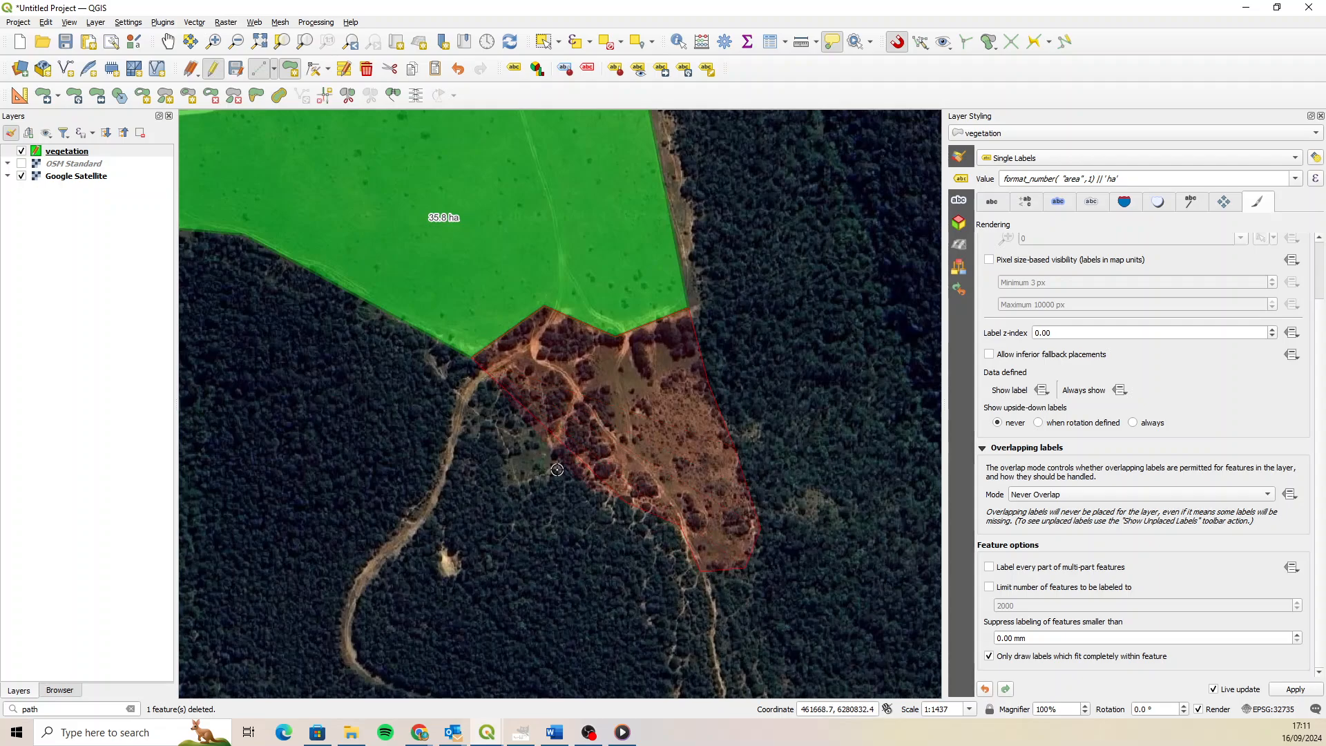
{"action": "left_click", "coordinate": [499, 478]}
{"action": "left_click", "coordinate": [494, 434]}
{"action": "left_click", "coordinate": [457, 434]}
{"action": "right_click", "coordinate": [448, 407]}
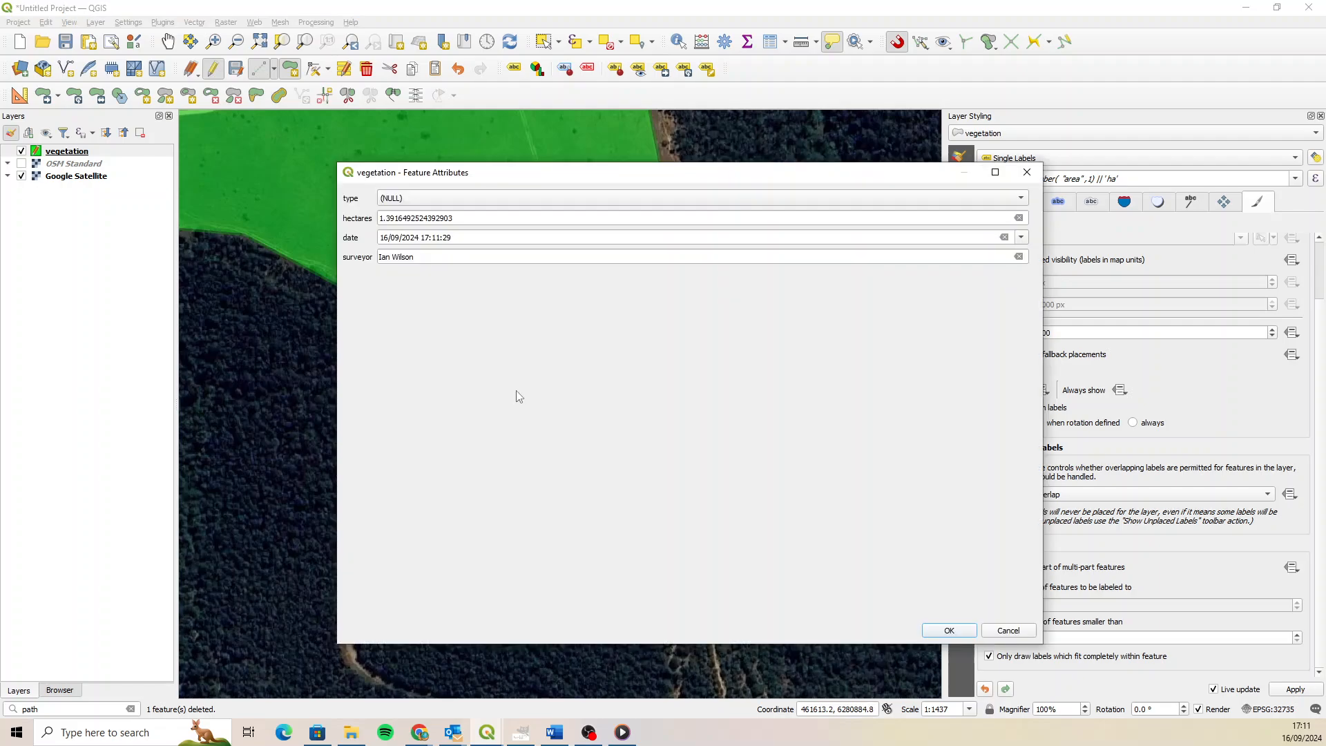
Set the new southern polygon's type to scrub and accept its attributes.
{"action": "left_click", "coordinate": [426, 201]}
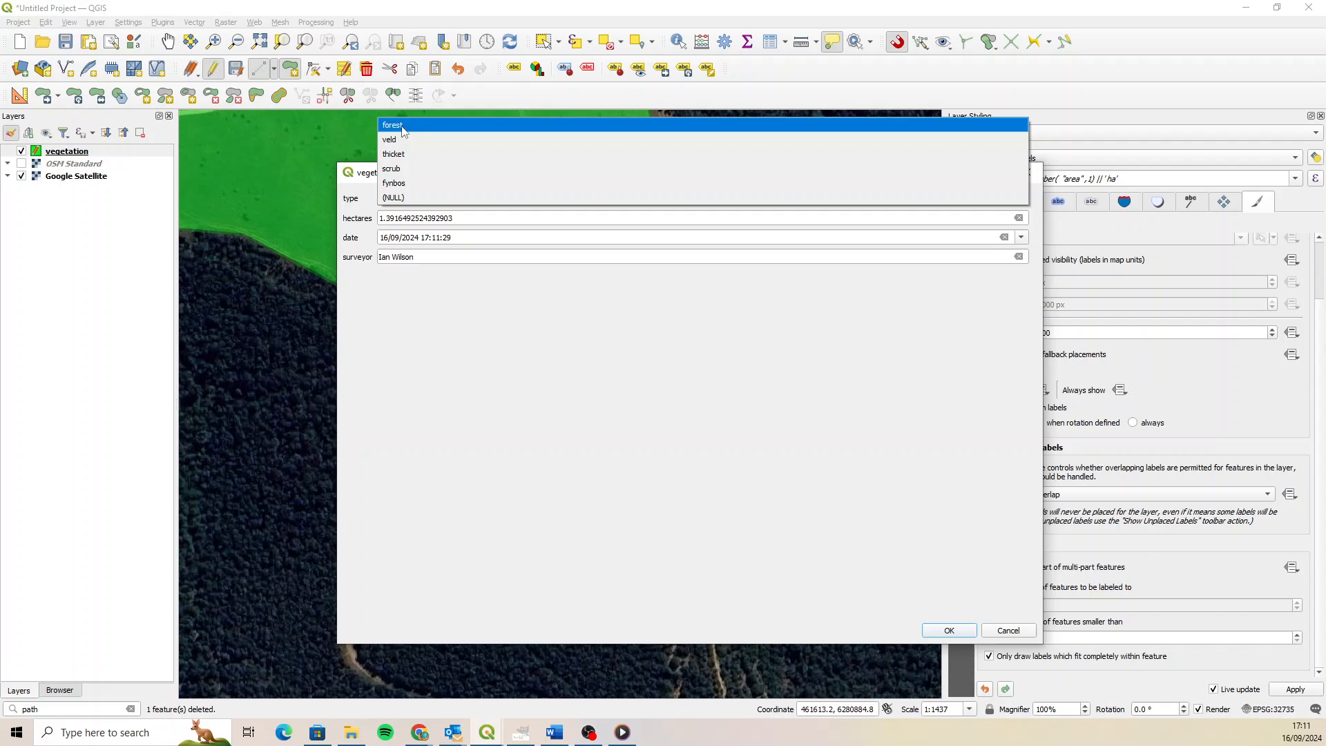
{"action": "left_click", "coordinate": [398, 168]}
{"action": "left_click", "coordinate": [940, 631]}
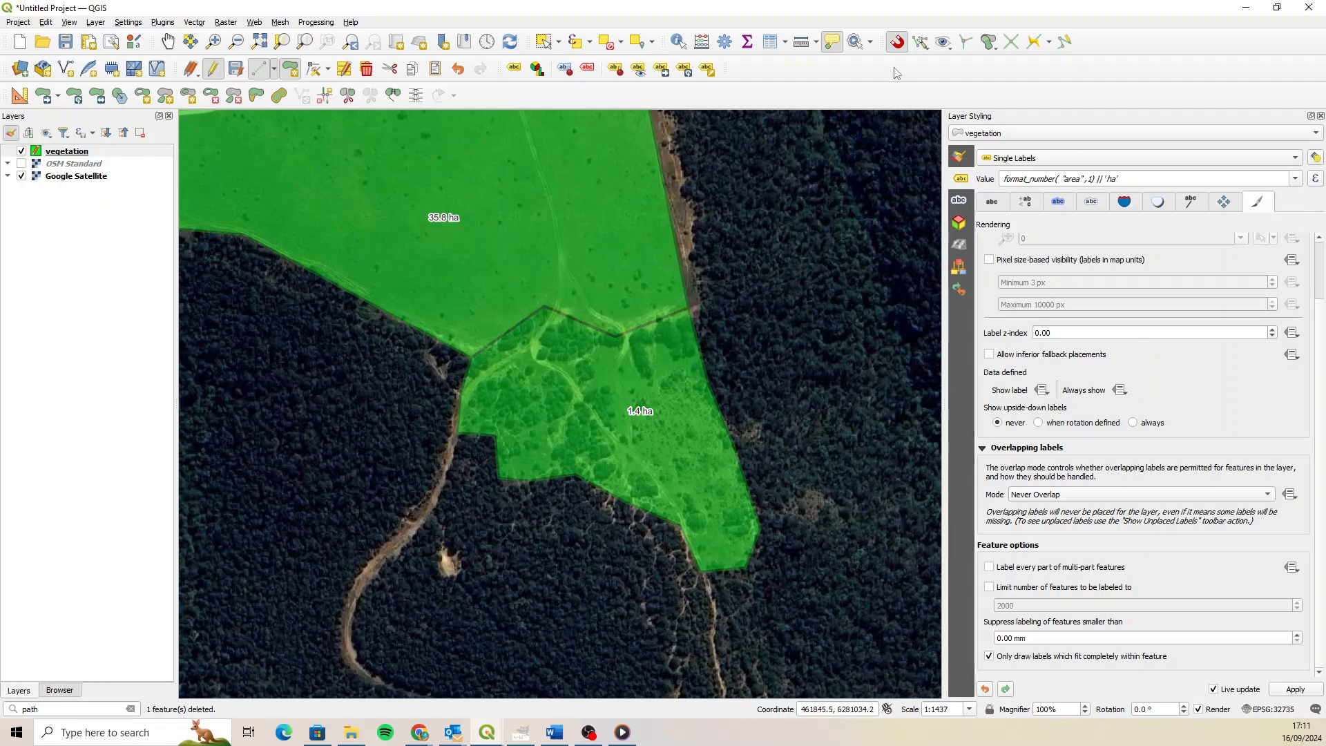
Examine the snapped boundary between scrub and grassland at several scales, and the bare strip along the grassland's western arm.
{"action": "left_click", "coordinate": [898, 43]}
{"action": "scroll", "coordinate": [623, 510], "scroll_direction": "down", "scroll_amount": 2}
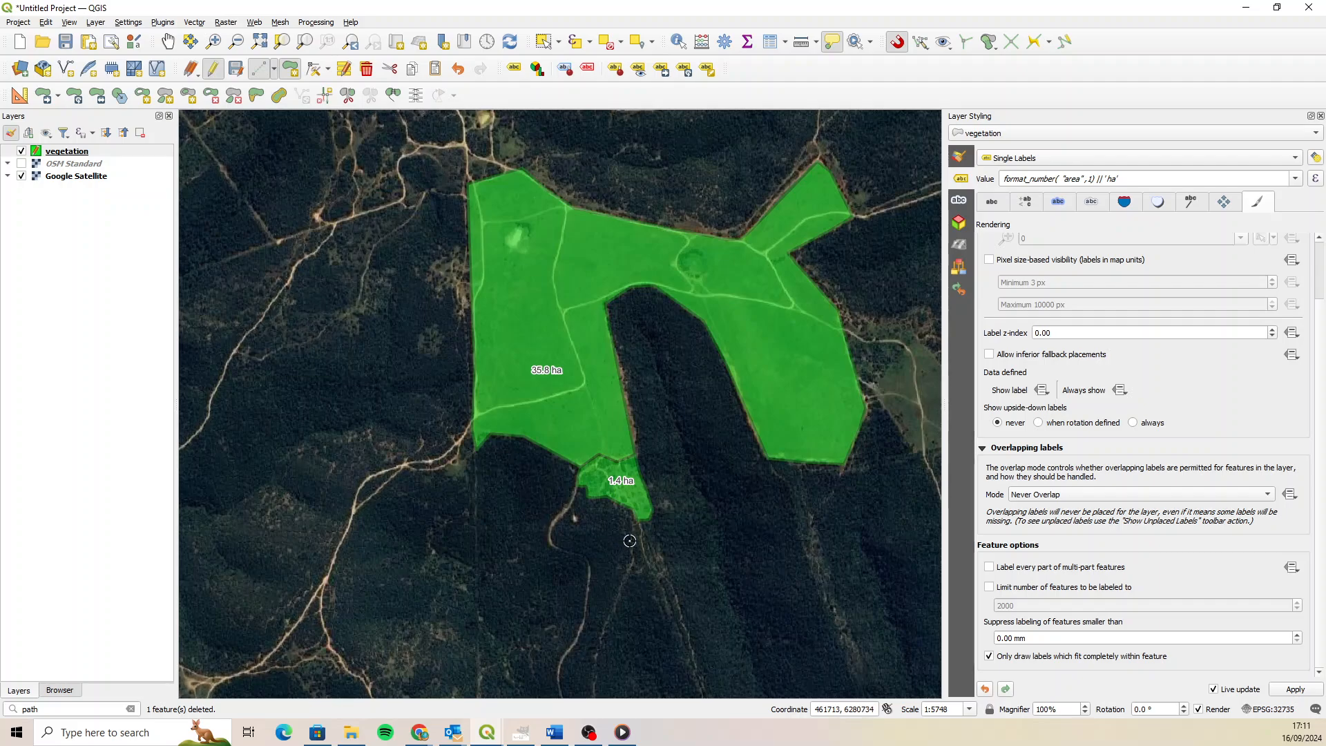
{"action": "scroll", "coordinate": [629, 541], "scroll_direction": "up", "scroll_amount": 2}
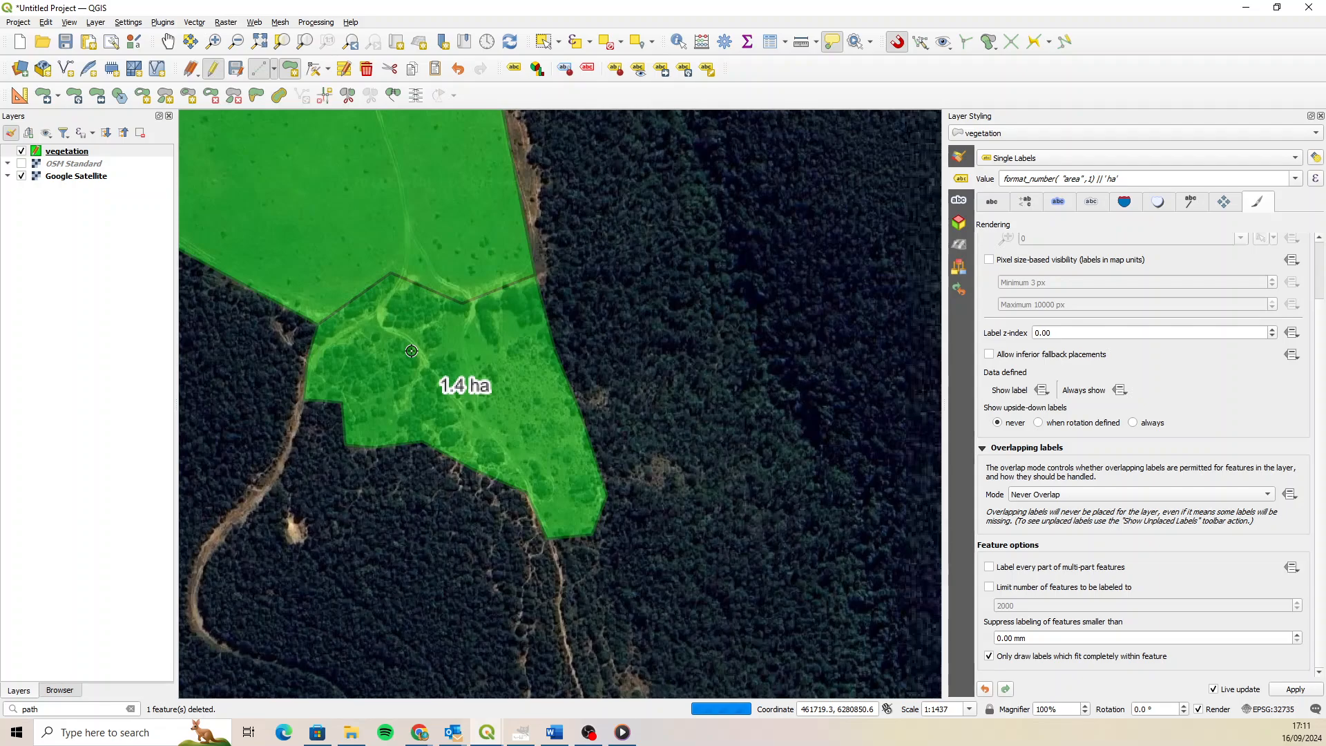
{"action": "scroll", "coordinate": [645, 457], "scroll_direction": "down", "scroll_amount": 1}
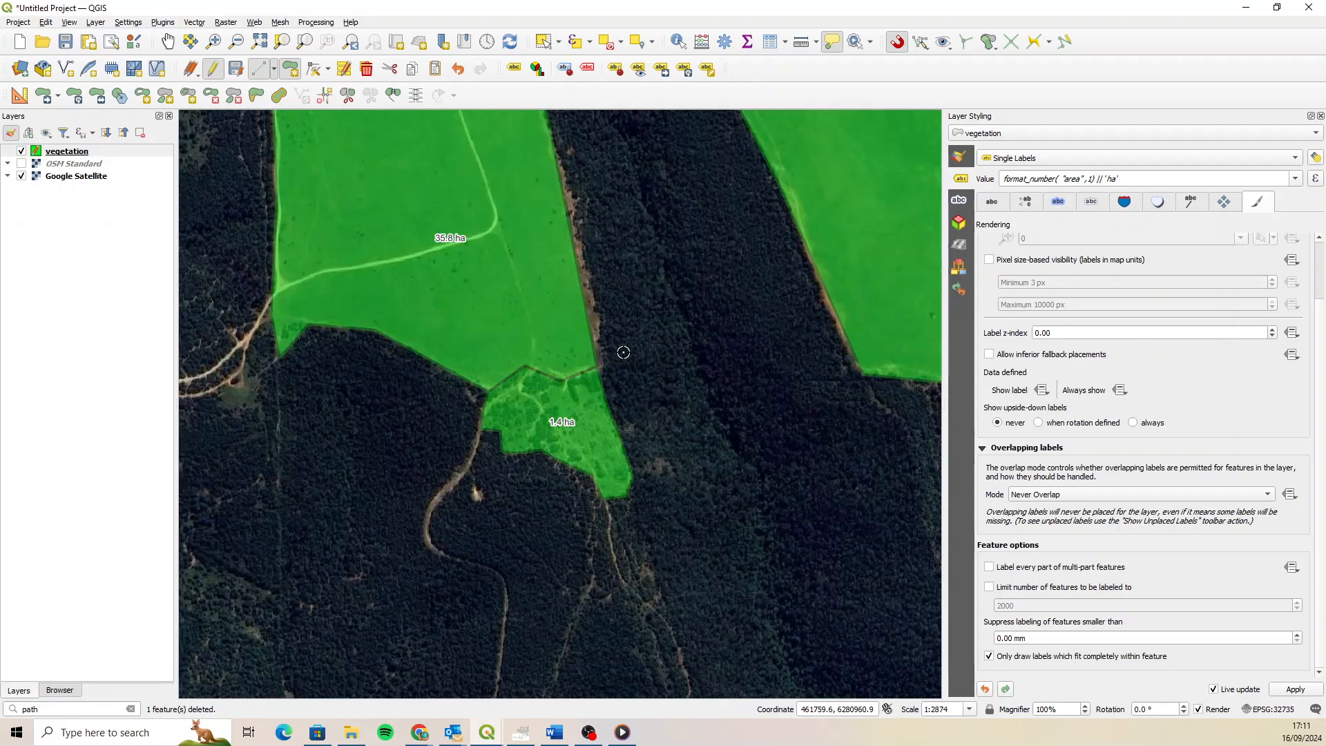
{"action": "scroll", "coordinate": [623, 353], "scroll_direction": "up", "scroll_amount": 1}
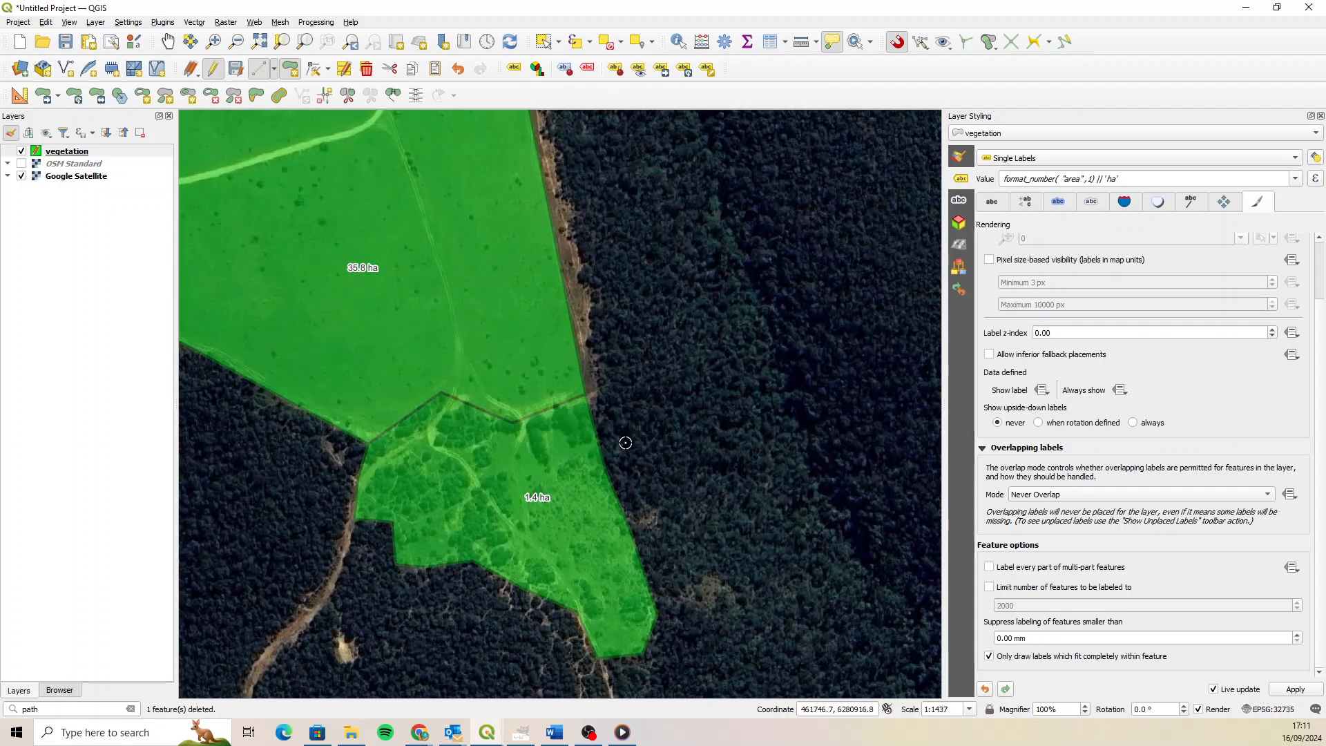
{"action": "scroll", "coordinate": [595, 348], "scroll_direction": "down", "scroll_amount": 1}
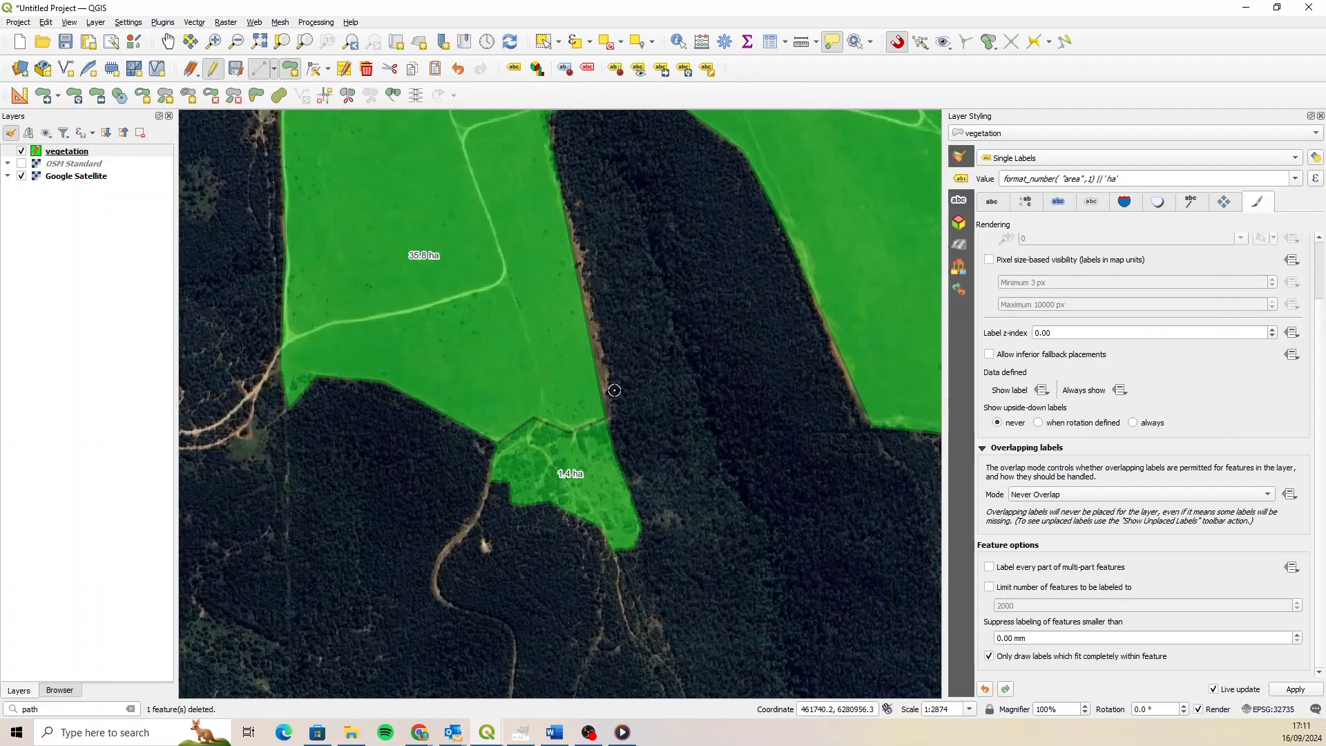
{"action": "left_click_drag", "start_coordinate": [614, 390], "coordinate": [626, 485]}
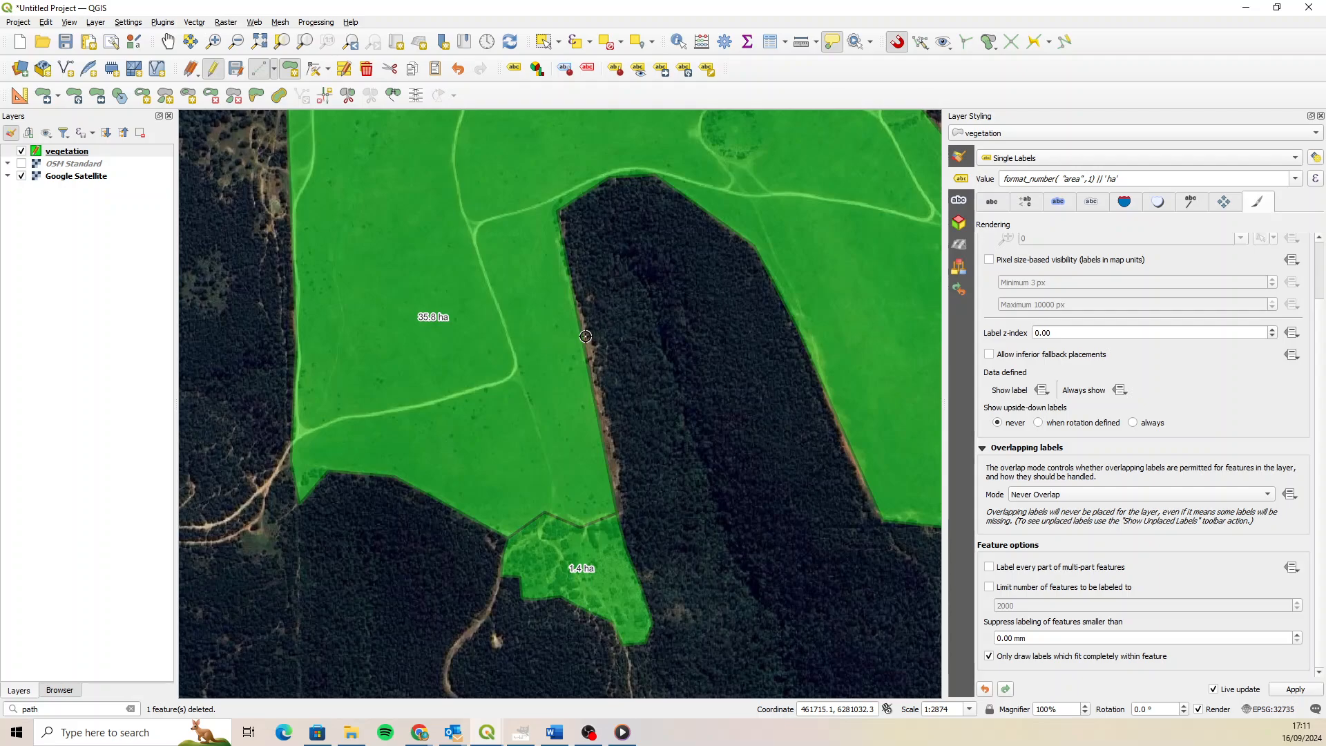
Start a Reshape Features line on the vegetation layer inside the grassland, through its corner with the scrub and out to the tree line.
{"action": "left_click", "coordinate": [100, 152]}
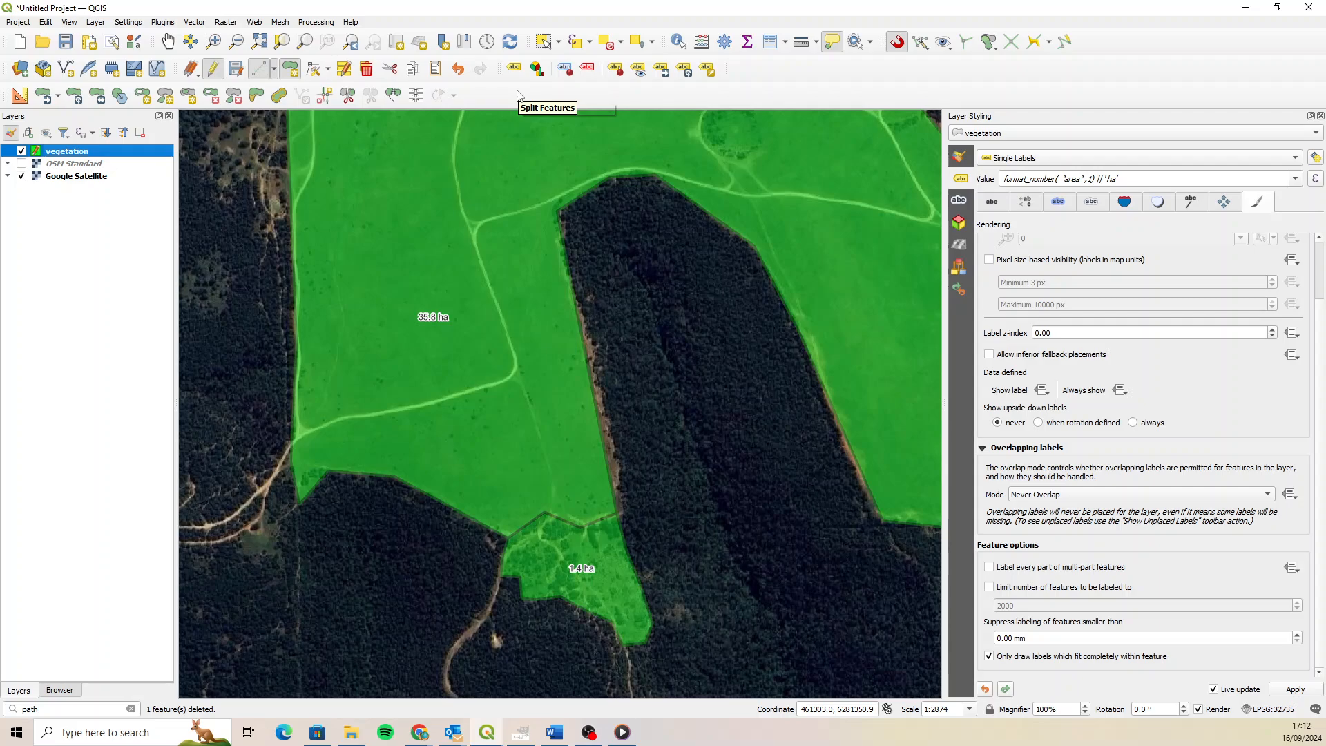
{"action": "left_click", "coordinate": [256, 95]}
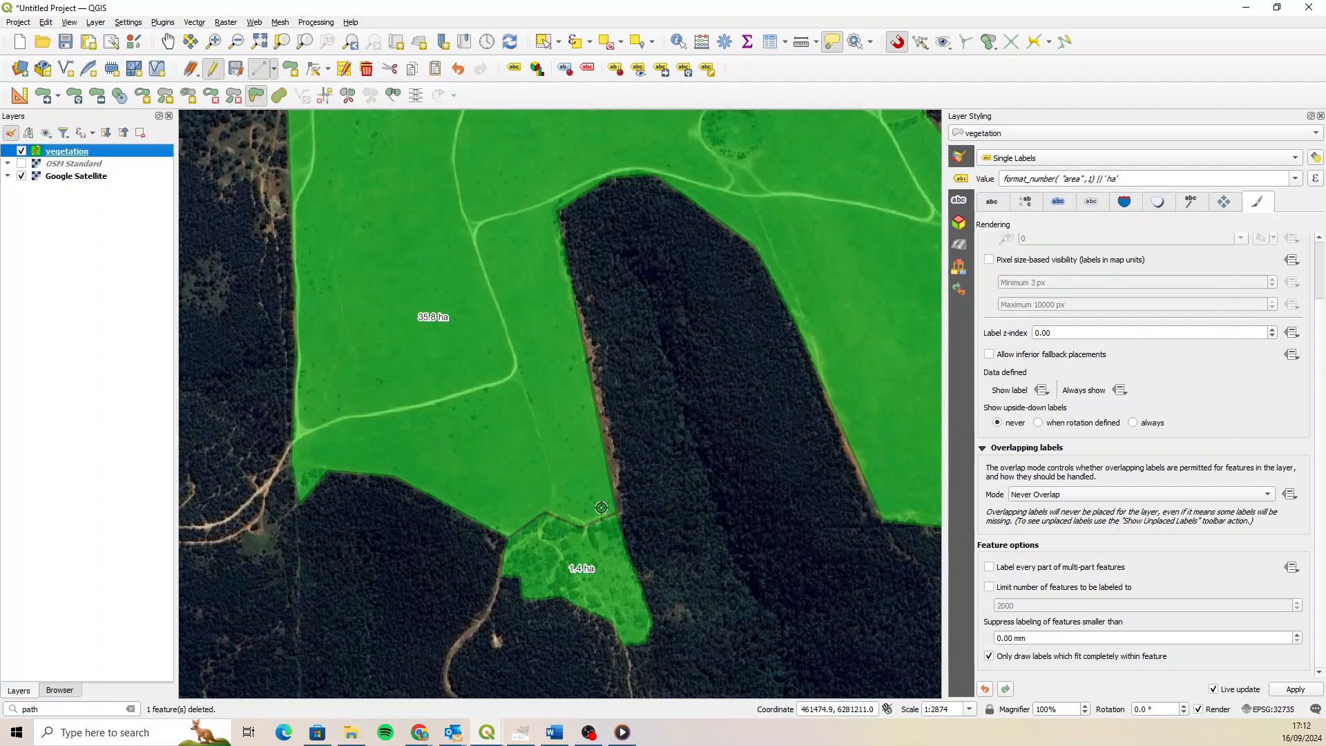
{"action": "scroll", "coordinate": [598, 520], "scroll_direction": "up", "scroll_amount": 2}
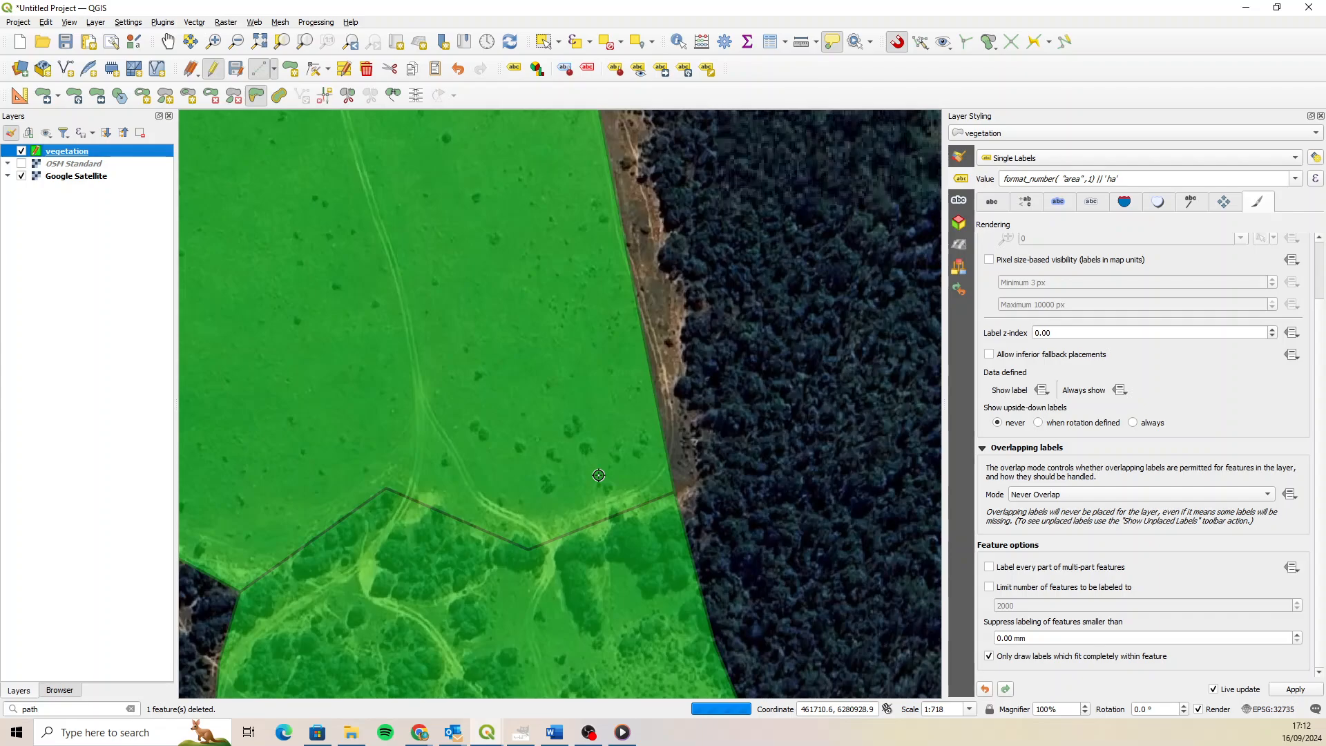
{"action": "left_click", "coordinate": [599, 475]}
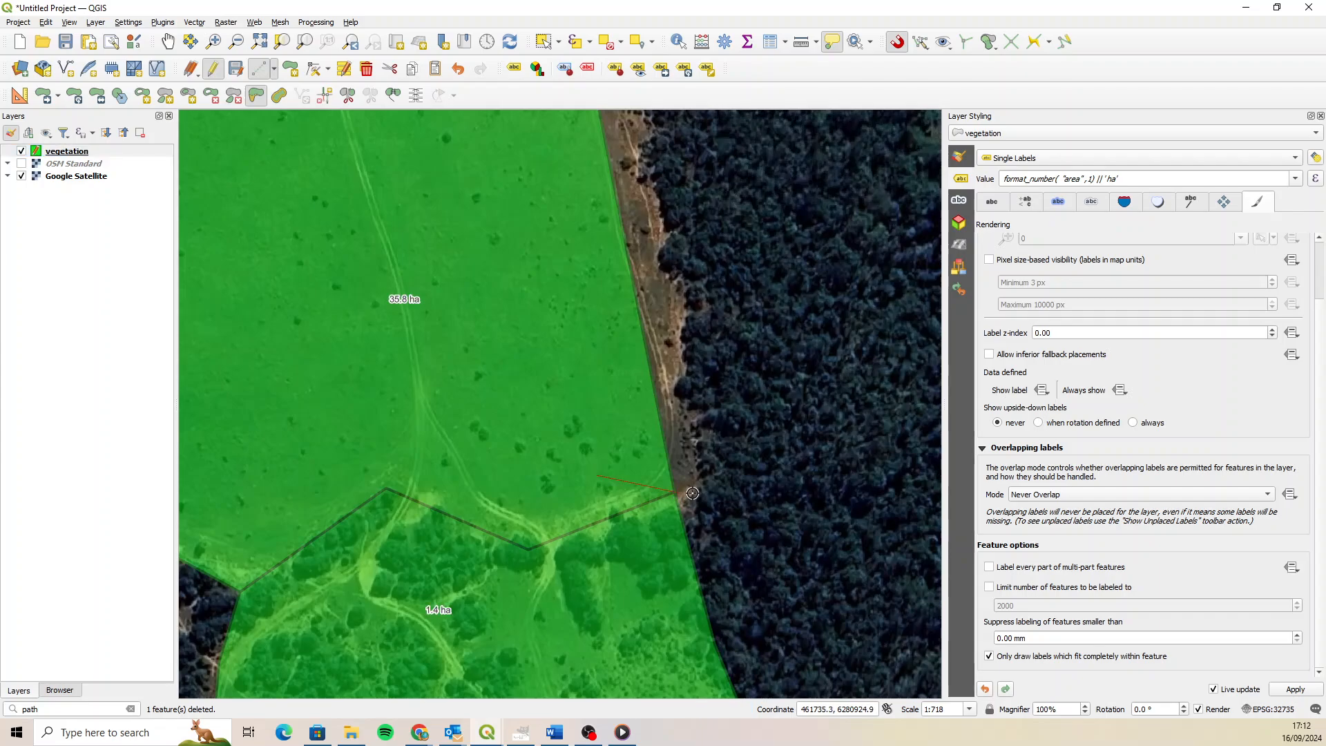
{"action": "left_click", "coordinate": [693, 493]}
{"action": "left_click", "coordinate": [692, 412]}
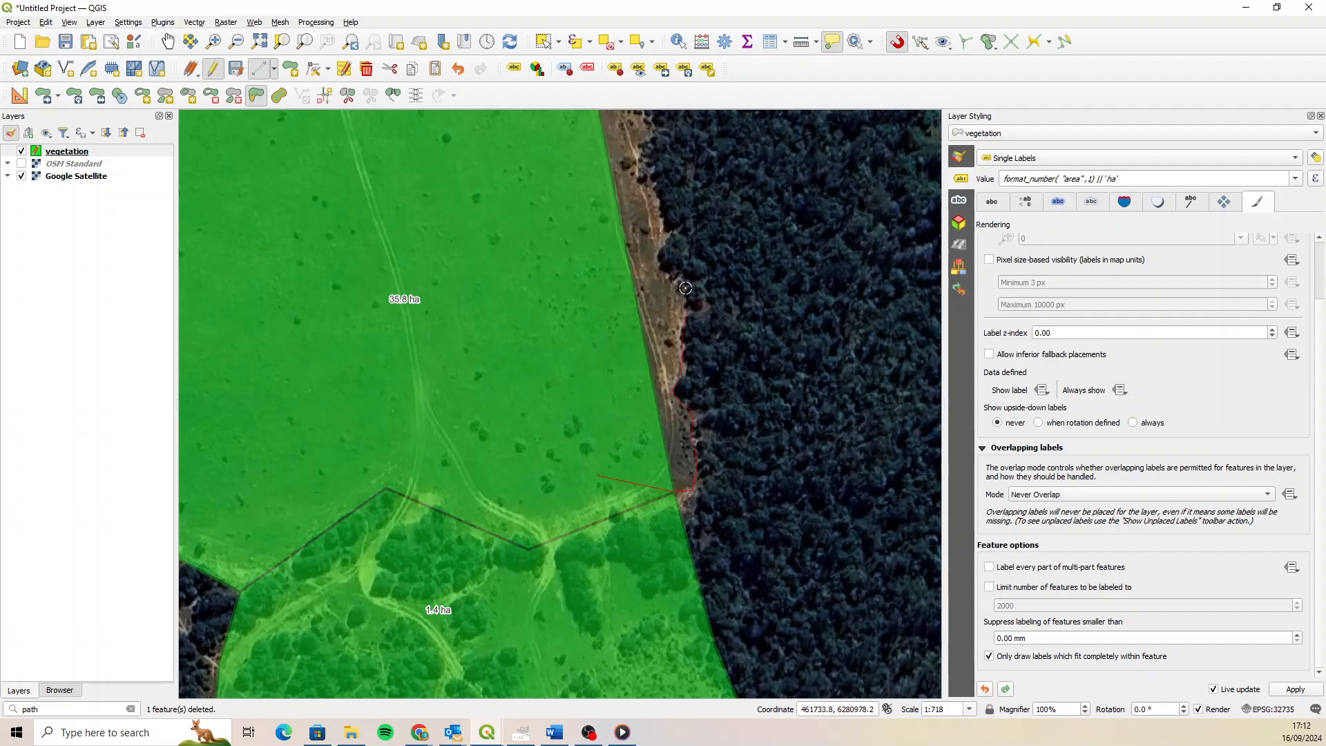
Trace the reshape line north along the tree edge, bring it back inside the grassland and finish it to include the bare strip.
{"action": "left_click", "coordinate": [686, 289]}
{"action": "left_click", "coordinate": [678, 276]}
{"action": "left_click", "coordinate": [672, 274]}
{"action": "left_click", "coordinate": [658, 262]}
{"action": "left_click", "coordinate": [664, 237]}
{"action": "left_click", "coordinate": [660, 215]}
{"action": "left_click", "coordinate": [654, 190]}
{"action": "left_click", "coordinate": [649, 176]}
{"action": "scroll", "coordinate": [658, 136], "scroll_direction": "up", "scroll_amount": 1}
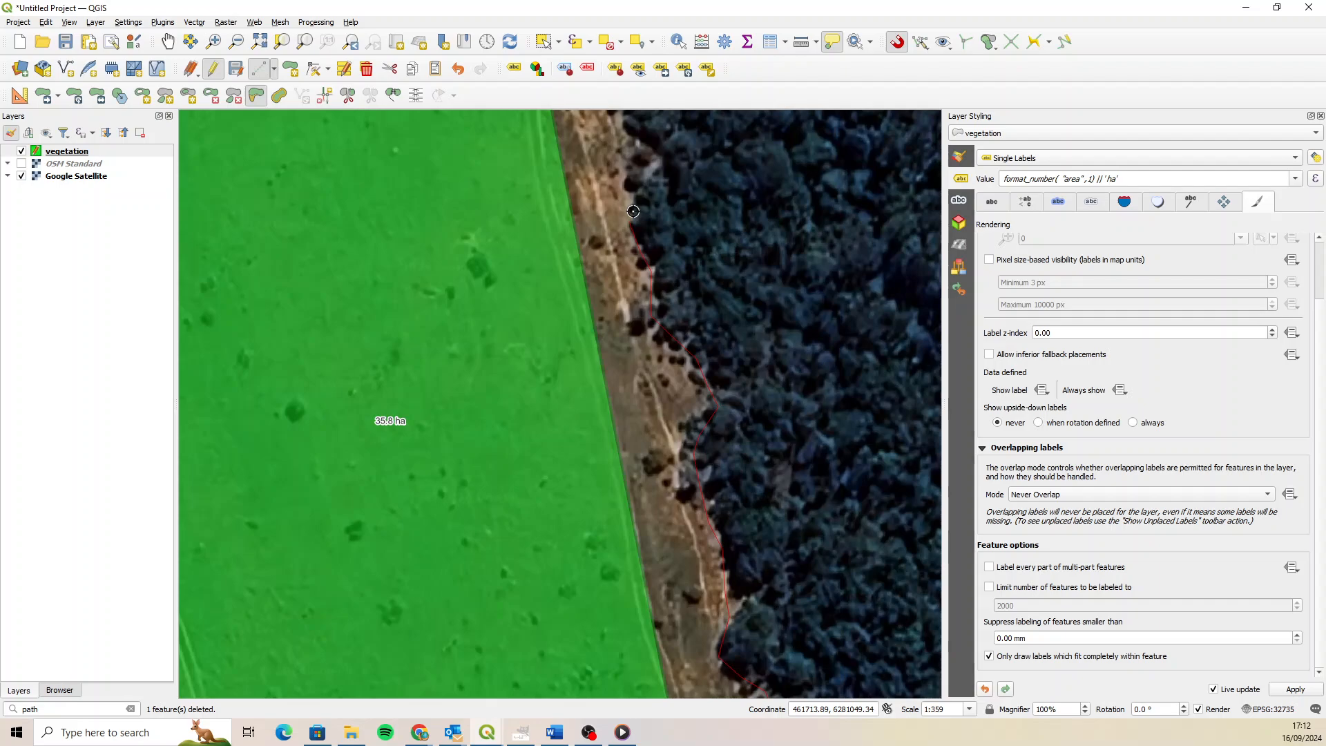
{"action": "scroll", "coordinate": [807, 469], "scroll_direction": "down", "scroll_amount": 2}
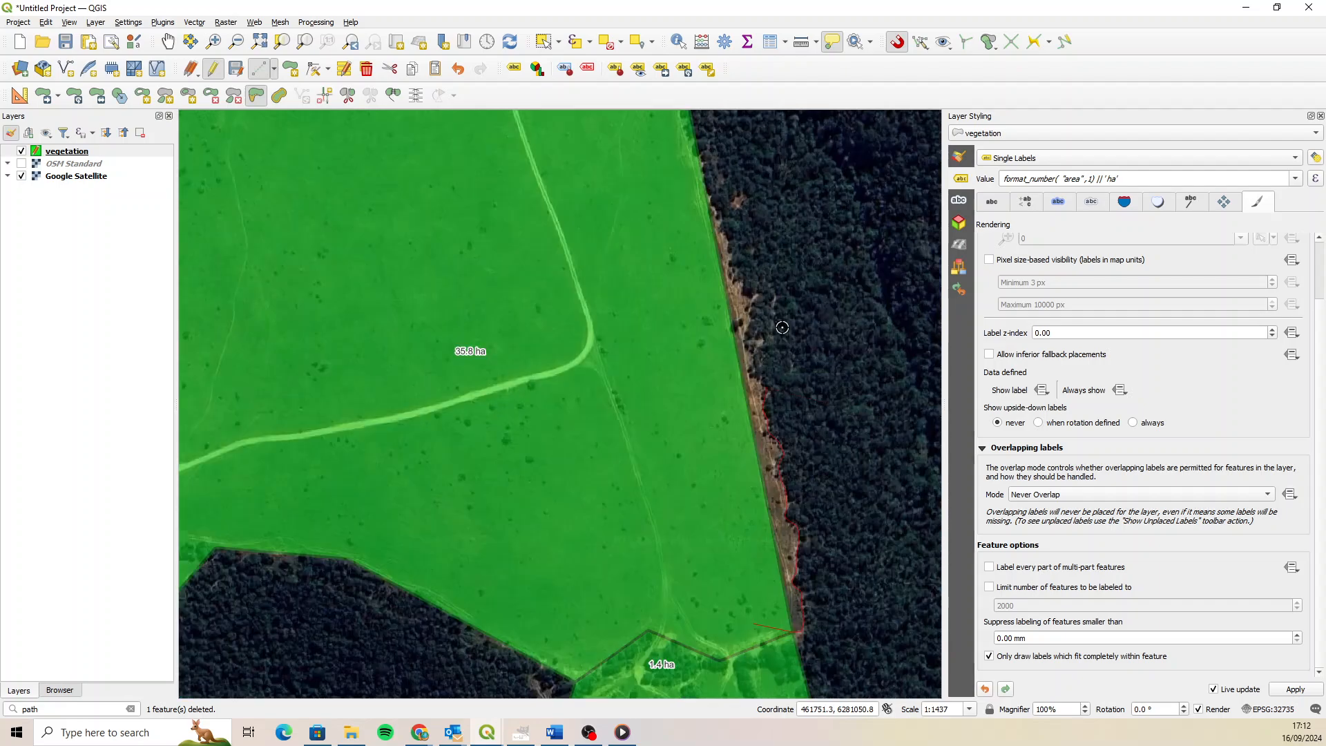
{"action": "scroll", "coordinate": [782, 328], "scroll_direction": "up", "scroll_amount": 2}
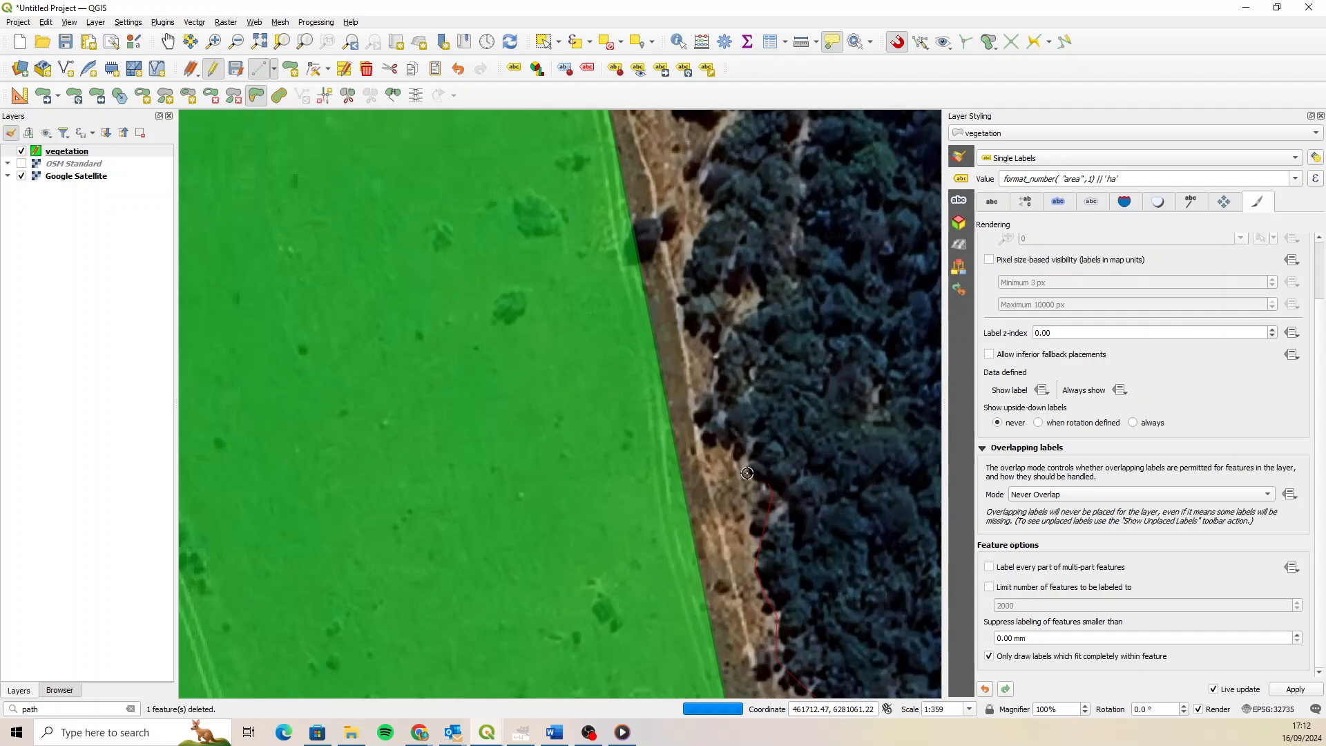
{"action": "scroll", "coordinate": [802, 435], "scroll_direction": "down", "scroll_amount": 1}
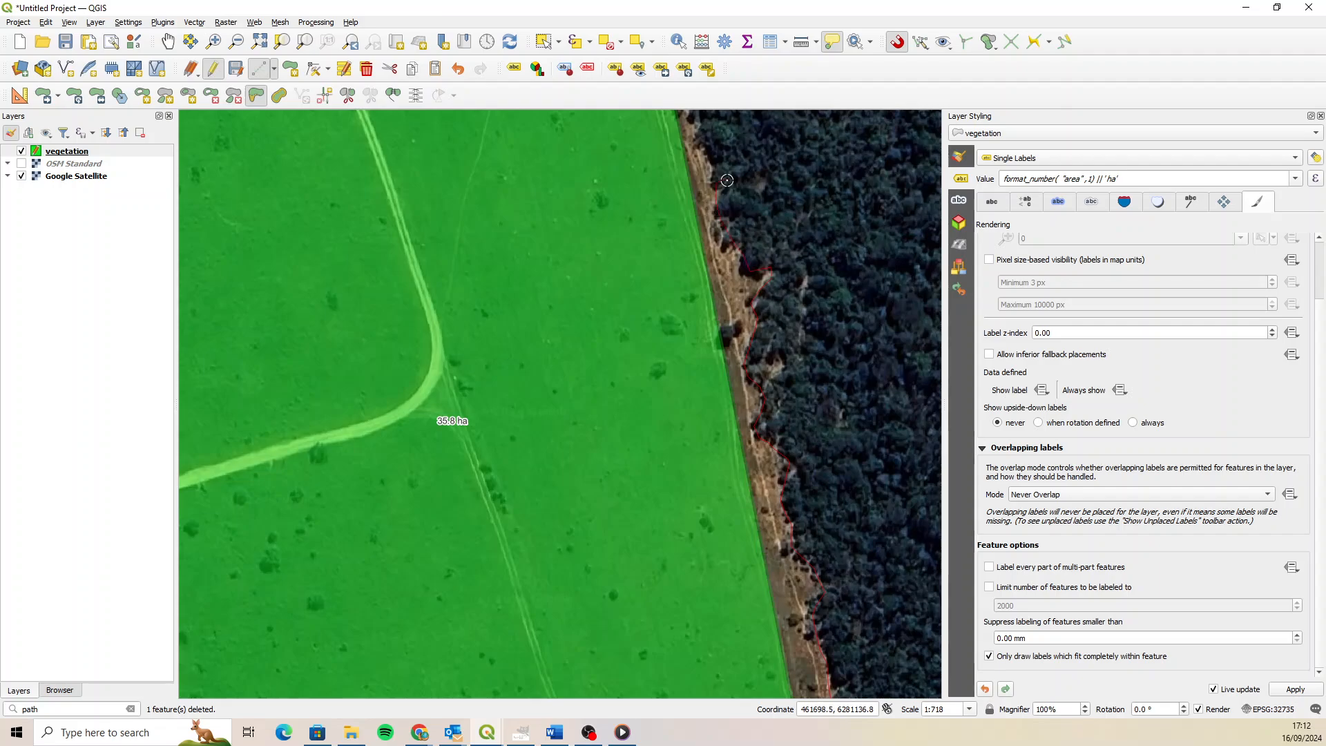
{"action": "scroll", "coordinate": [727, 180], "scroll_direction": "up", "scroll_amount": 1}
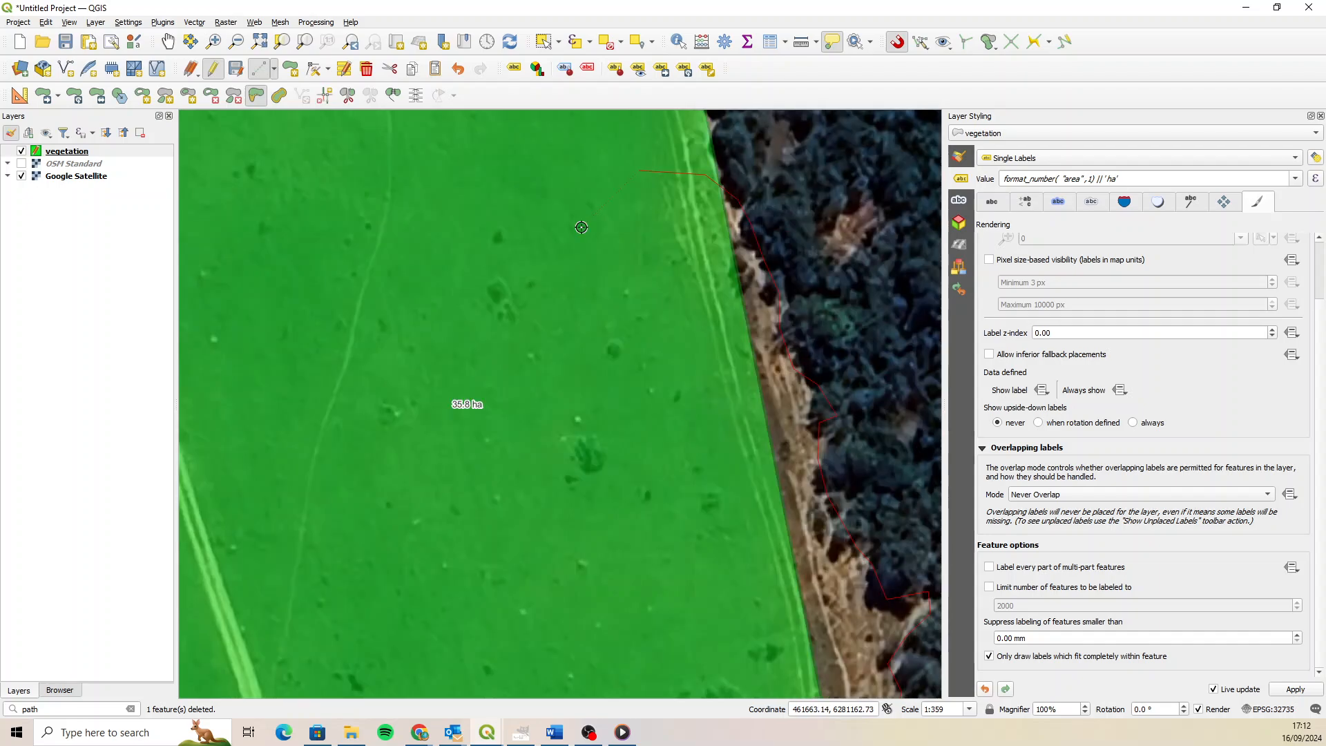
{"action": "right_click", "coordinate": [582, 227]}
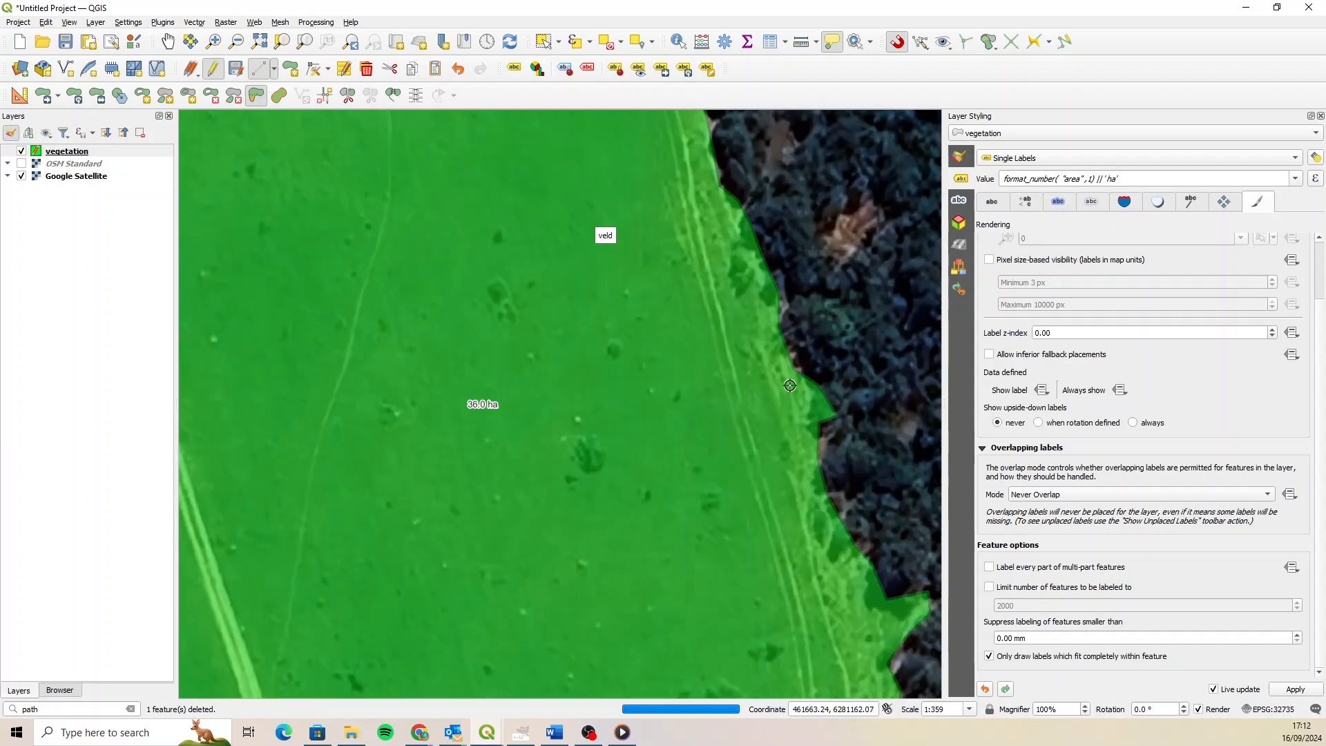
Check the reshaped eastern edge of the grassland's western arm and its junction with the scrub at different scales.
{"action": "scroll", "coordinate": [532, 279], "scroll_direction": "down", "scroll_amount": 1}
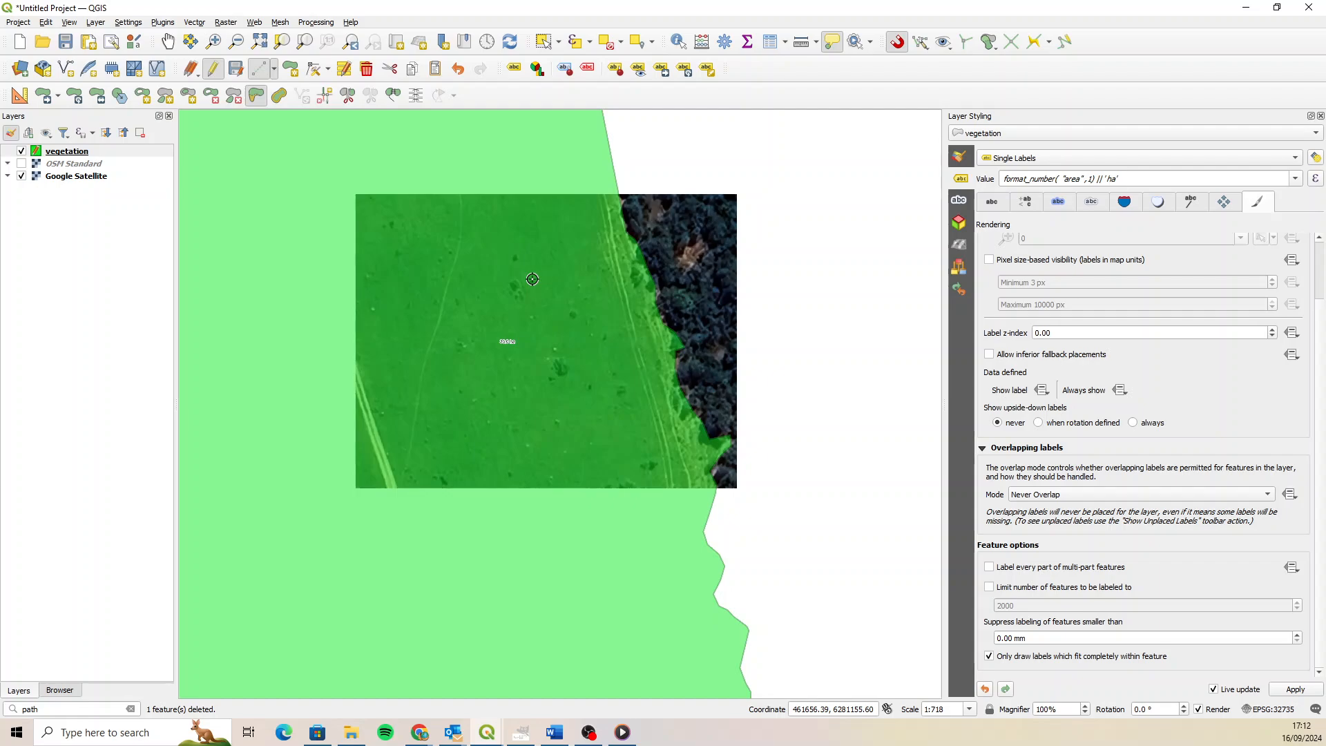
{"action": "scroll", "coordinate": [562, 425], "scroll_direction": "down", "scroll_amount": 2}
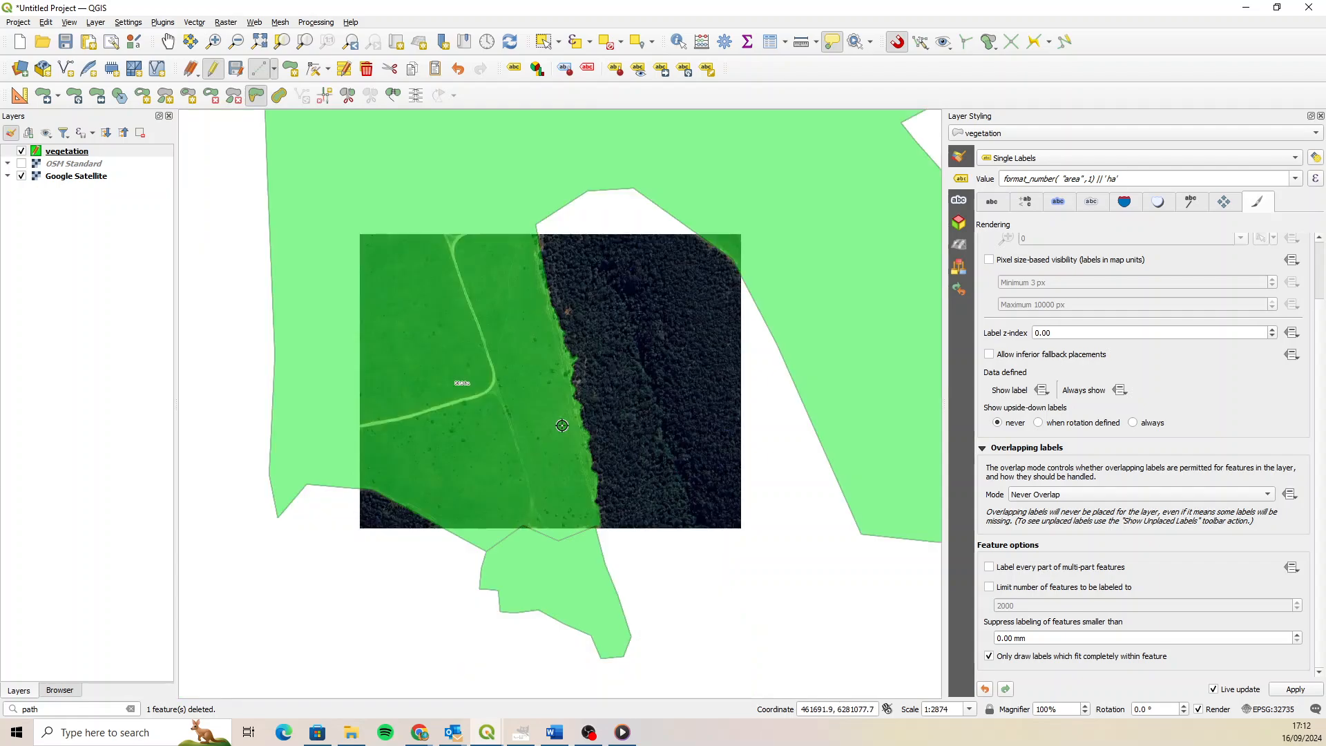
{"action": "scroll", "coordinate": [562, 426], "scroll_direction": "up", "scroll_amount": 1}
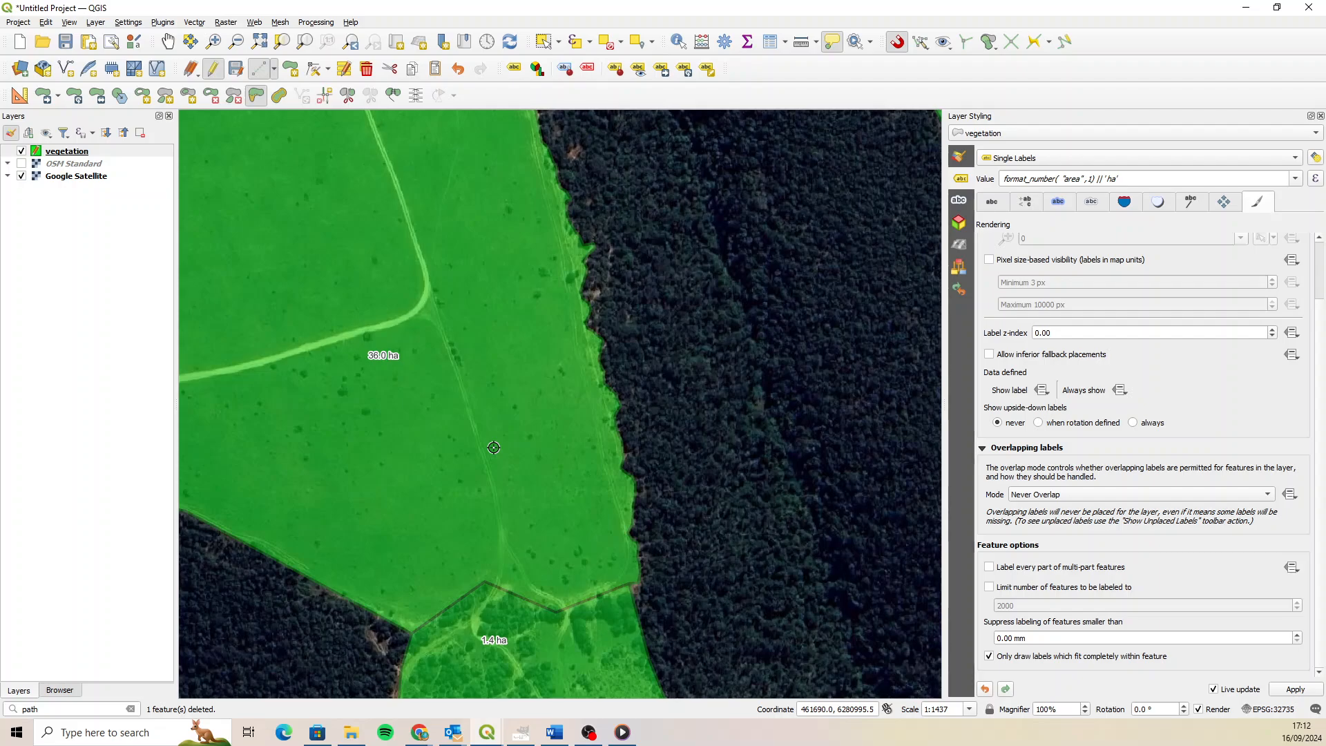
{"action": "scroll", "coordinate": [494, 447], "scroll_direction": "down", "scroll_amount": 1}
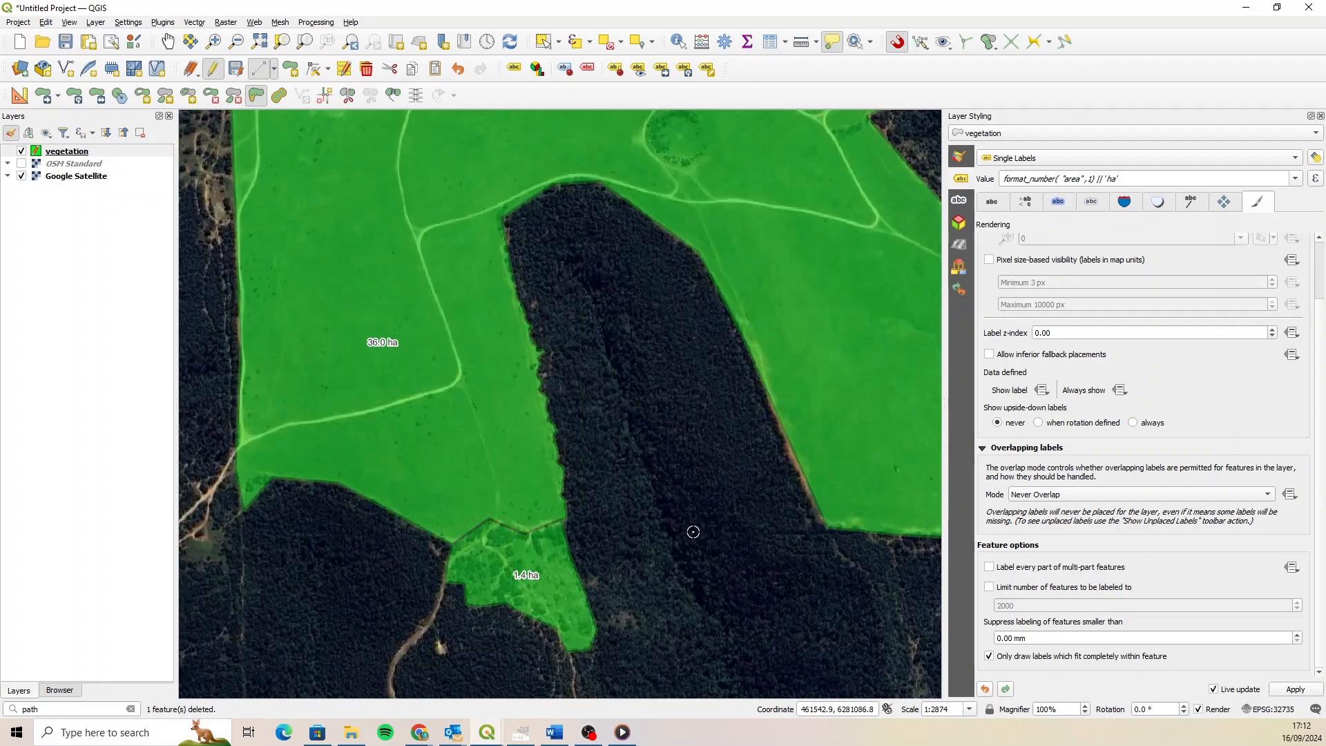
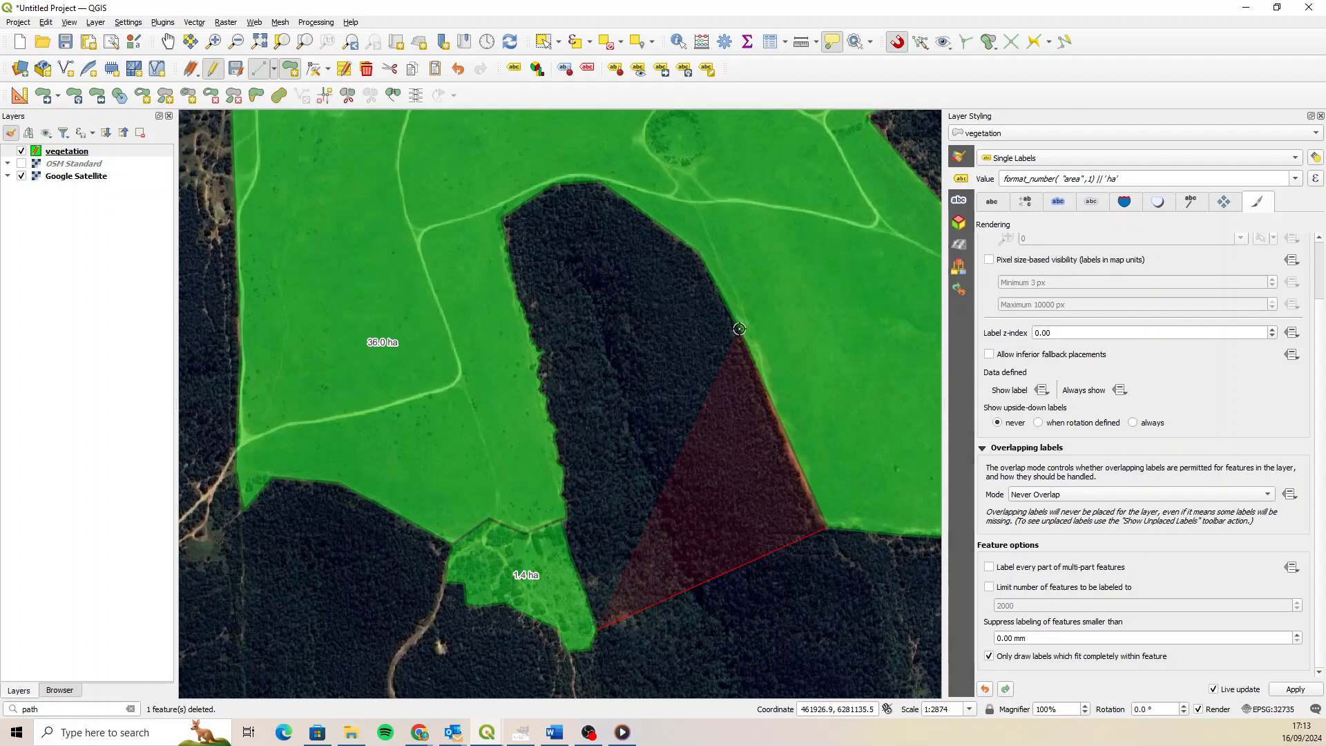
Trace the forest polygon's outline along the grassland's eastern arm and around to the northern tip of the tree block.
{"action": "left_click", "coordinate": [739, 329]}
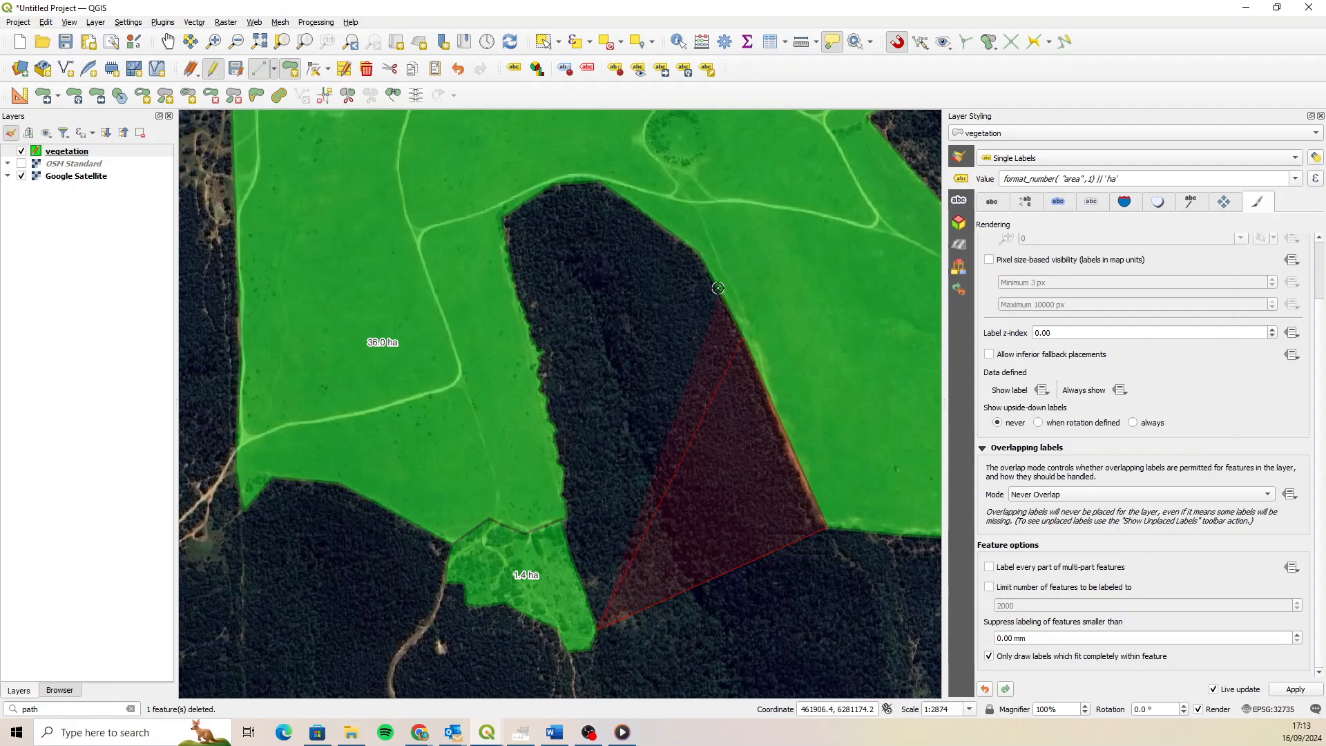
{"action": "left_click", "coordinate": [699, 256]}
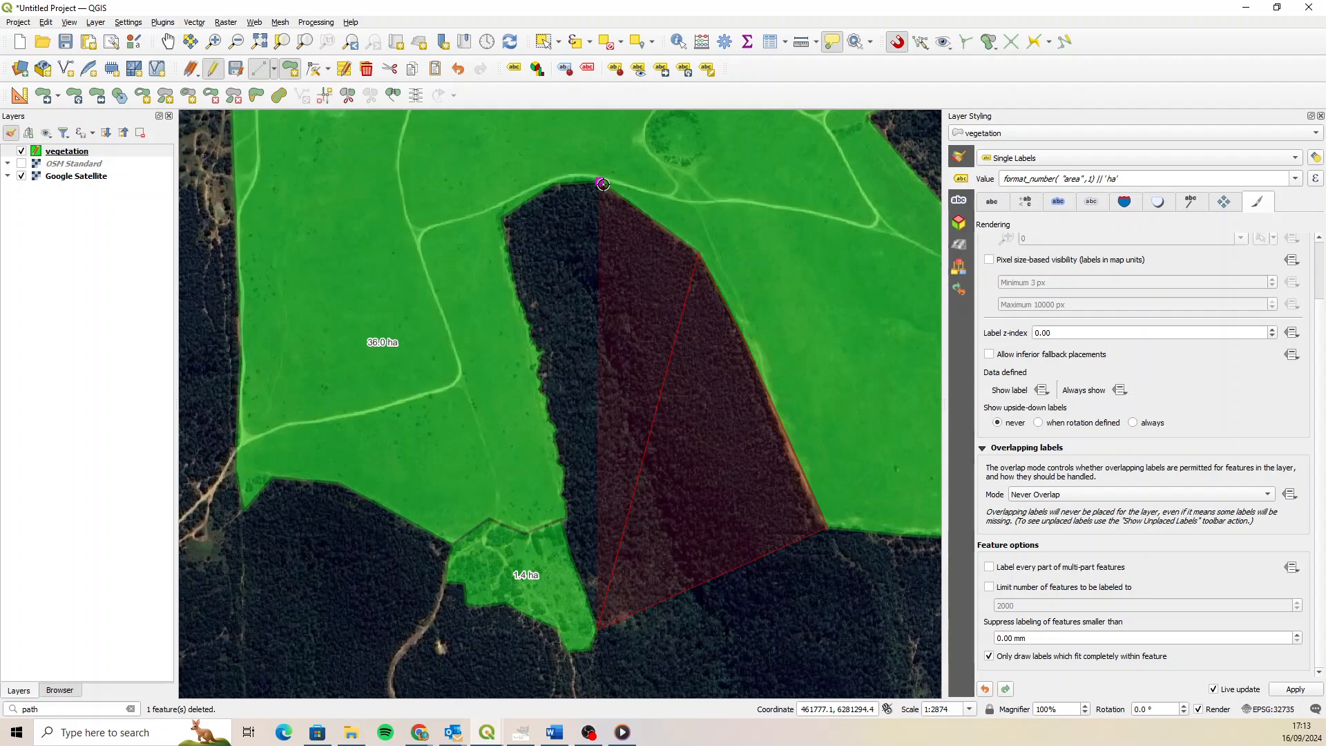
{"action": "scroll", "coordinate": [598, 366], "scroll_direction": "up", "scroll_amount": 2}
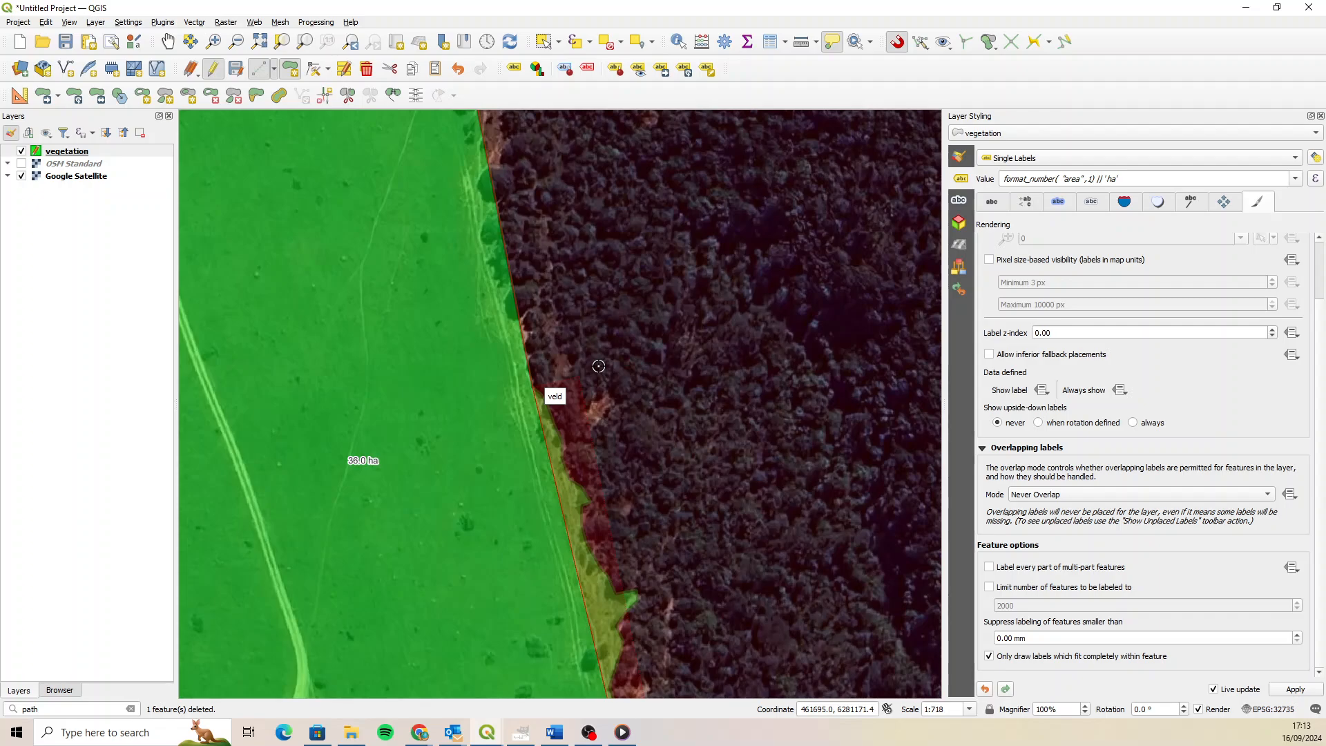
Continue the forest outline south along the jagged edge of the grassland's western arm, snapping to its boundary vertices down towards the scrub.
{"action": "scroll", "coordinate": [598, 366], "scroll_direction": "up", "scroll_amount": 1}
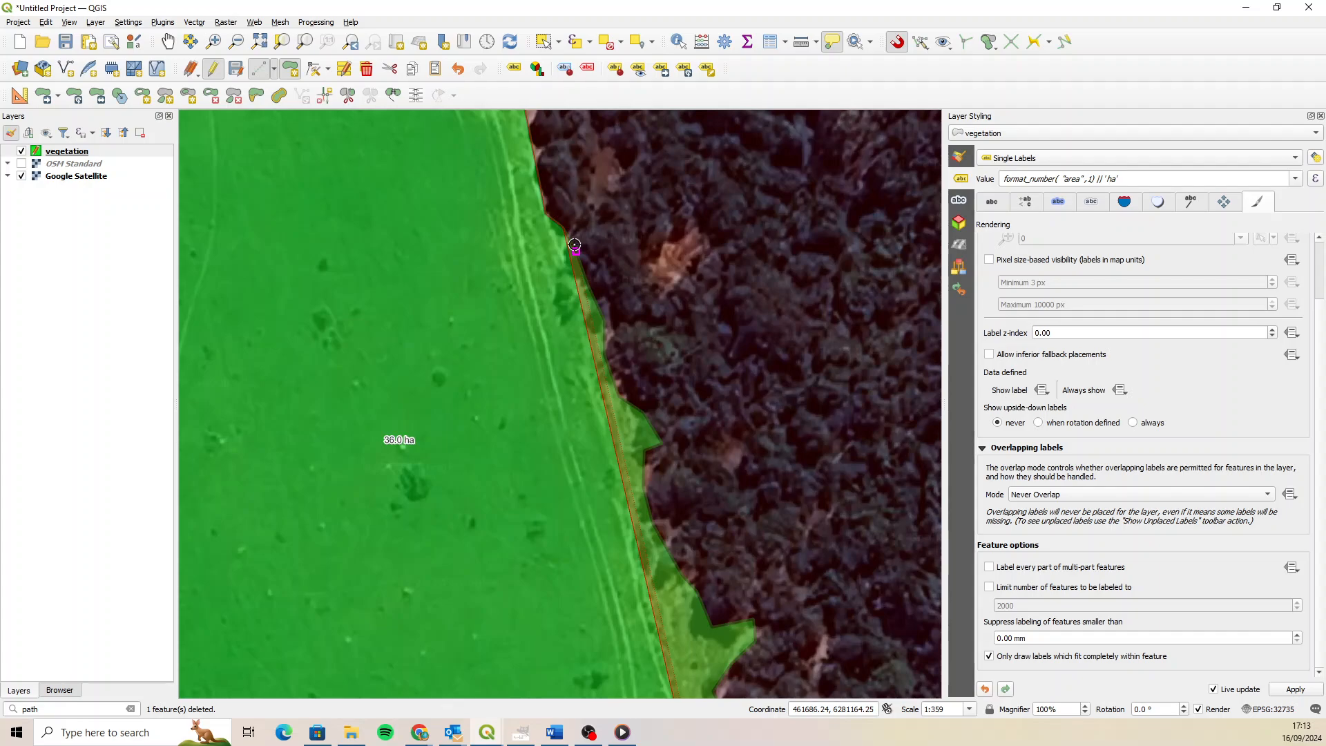
{"action": "left_click", "coordinate": [575, 248]}
{"action": "left_click", "coordinate": [597, 304]}
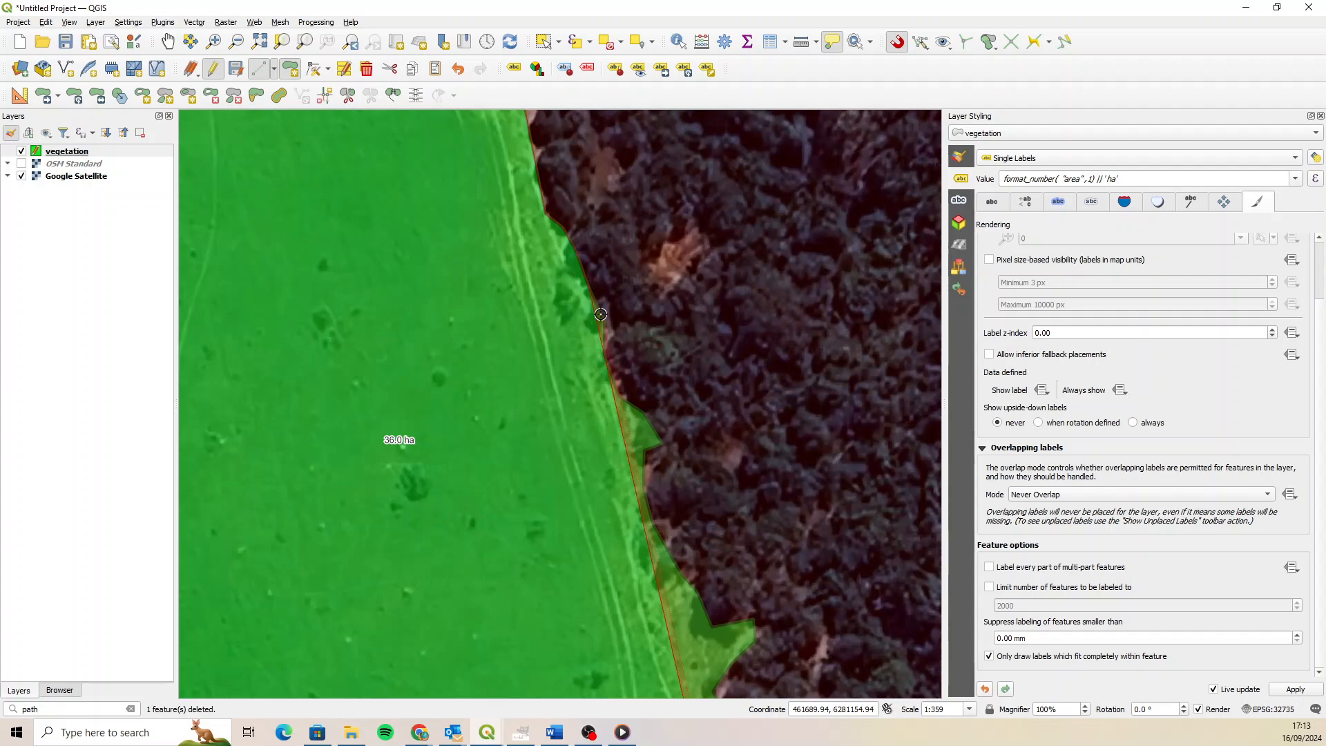
{"action": "left_click", "coordinate": [602, 353]}
{"action": "left_click", "coordinate": [620, 397]}
{"action": "left_click", "coordinate": [644, 413]}
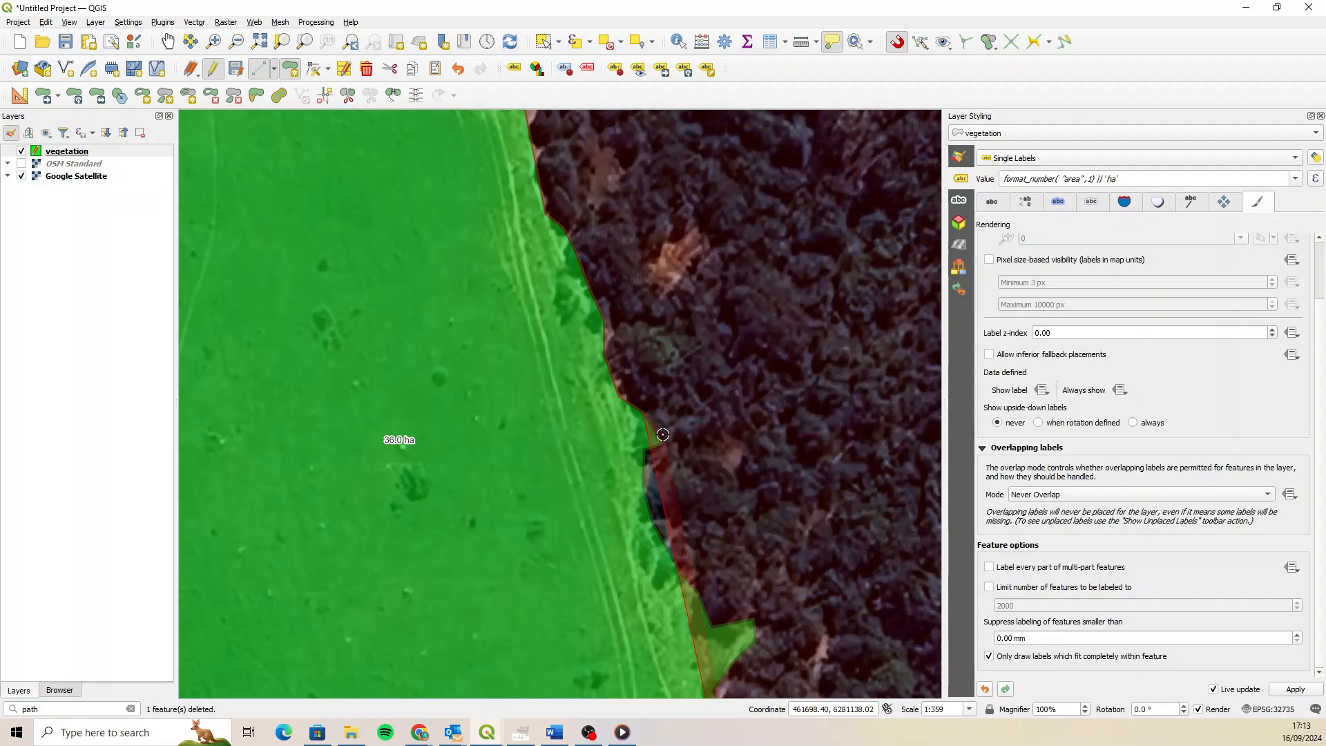
{"action": "left_click", "coordinate": [756, 640]}
{"action": "left_click_drag", "start_coordinate": [756, 640], "coordinate": [589, 312]}
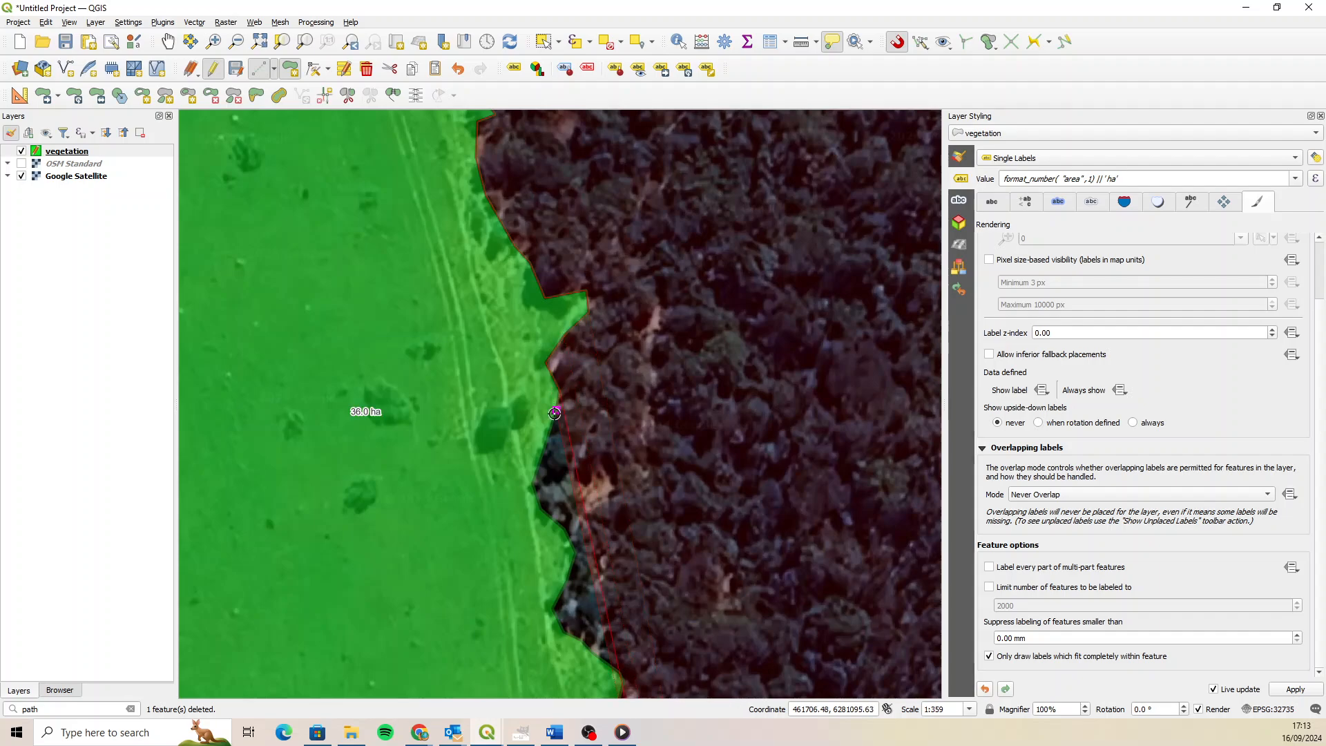
{"action": "left_click", "coordinate": [545, 448]}
{"action": "left_click", "coordinate": [534, 479]}
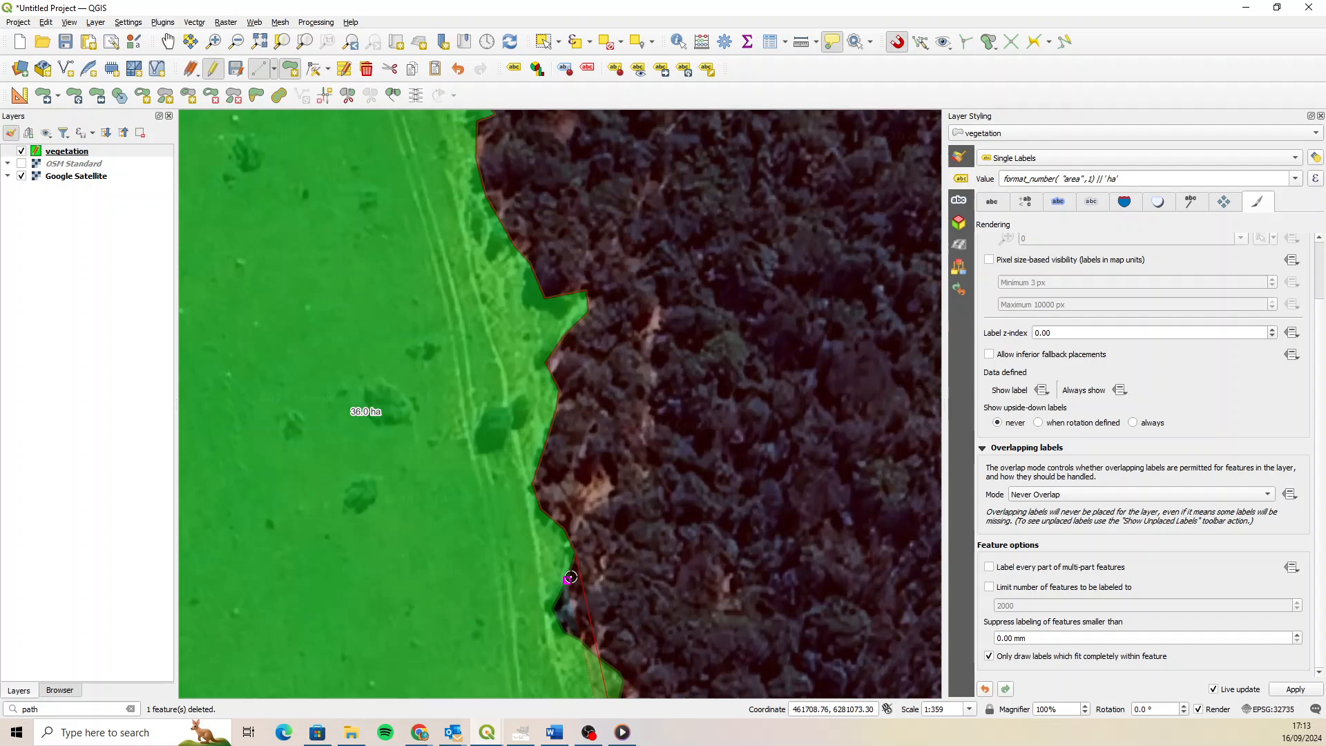
{"action": "scroll", "coordinate": [571, 577], "scroll_direction": "down", "scroll_amount": 2}
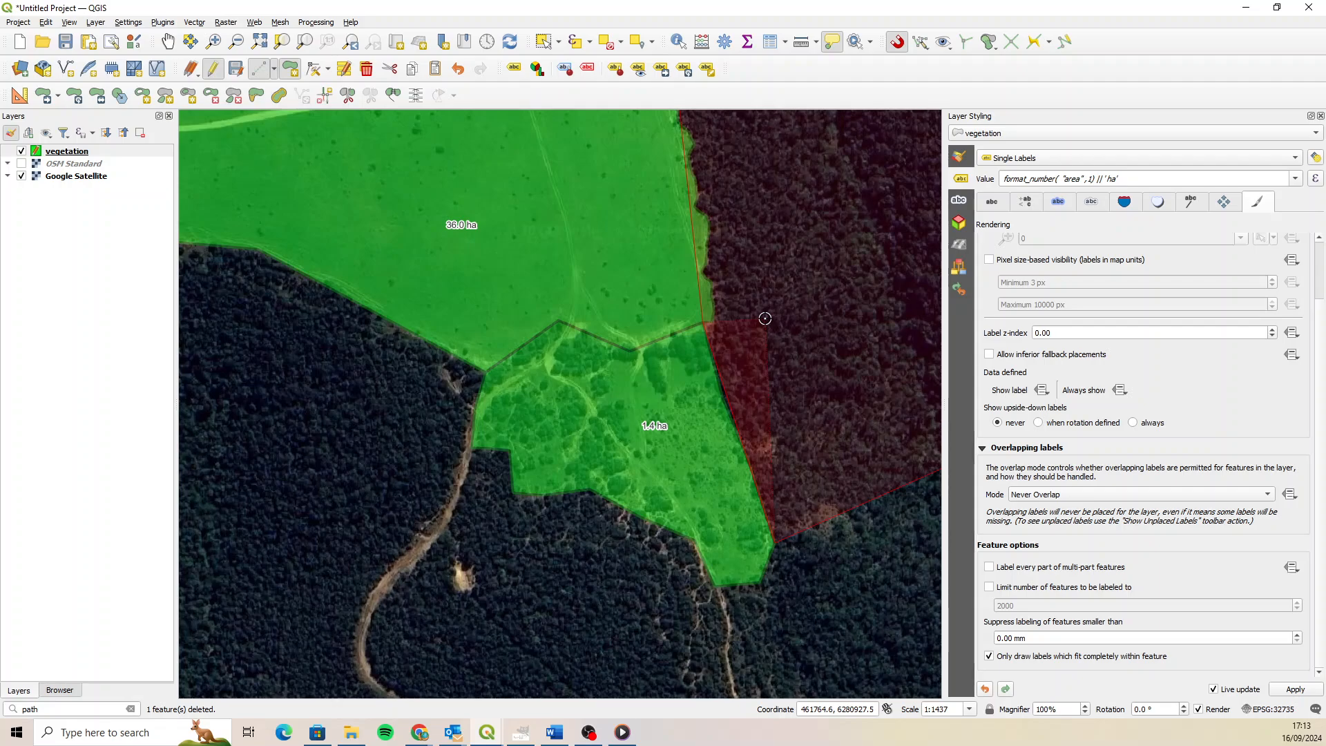
Finish the forest polygon and accept its attributes with the type set to forest.
{"action": "right_click", "coordinate": [764, 310]}
{"action": "left_click", "coordinate": [466, 203]}
{"action": "left_click", "coordinate": [414, 145]}
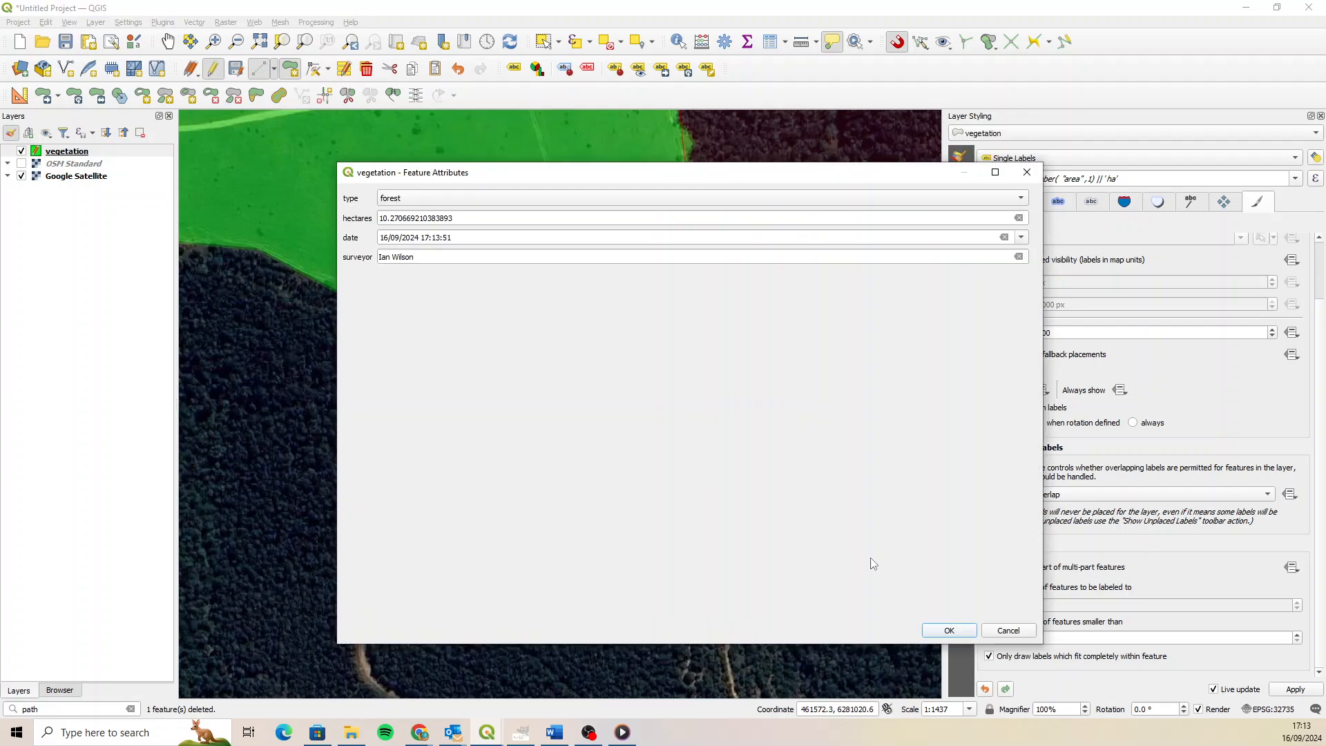
{"action": "left_click", "coordinate": [952, 630]}
Review the adjoining grassland, scrub and forest polygons, and stop editing the vegetation layer, discarding its unsaved changes.
{"action": "scroll", "coordinate": [583, 391], "scroll_direction": "down", "scroll_amount": 1}
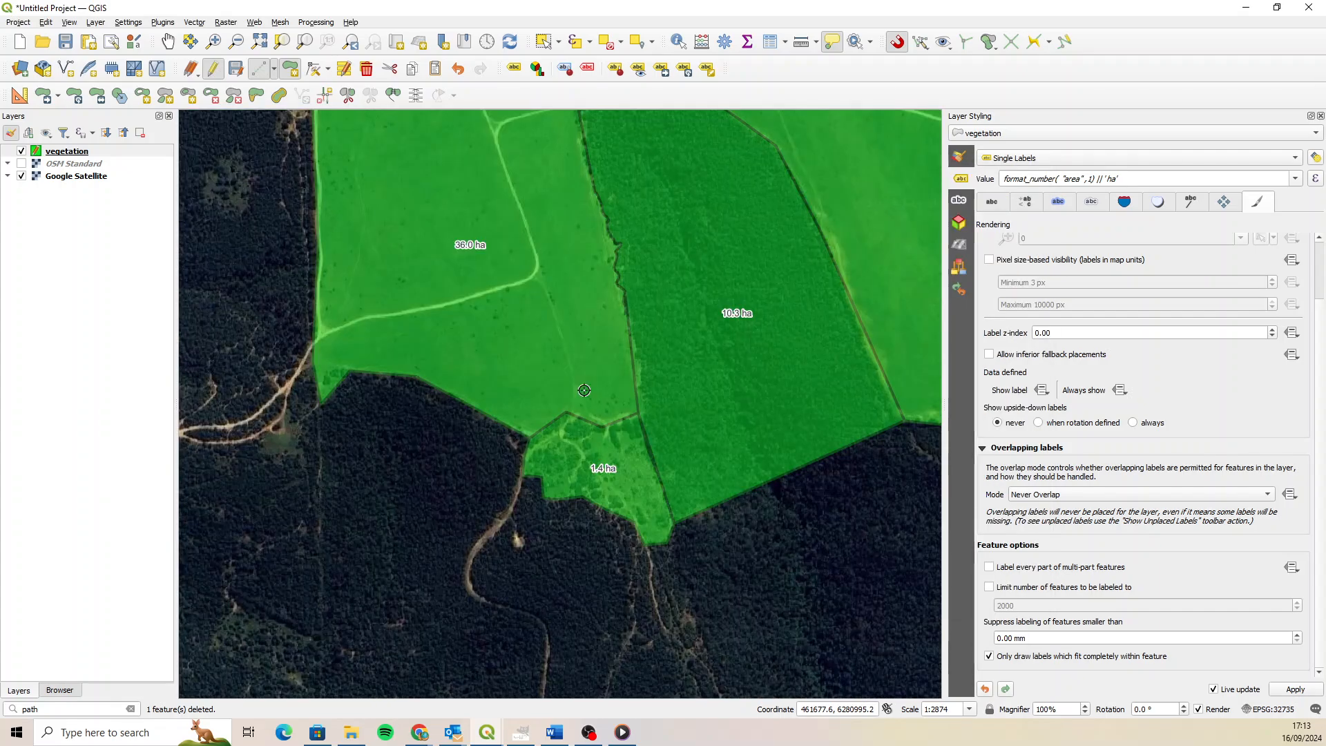
{"action": "left_click_drag", "start_coordinate": [612, 333], "coordinate": [585, 424]}
{"action": "mouse_move", "coordinate": [587, 404]}
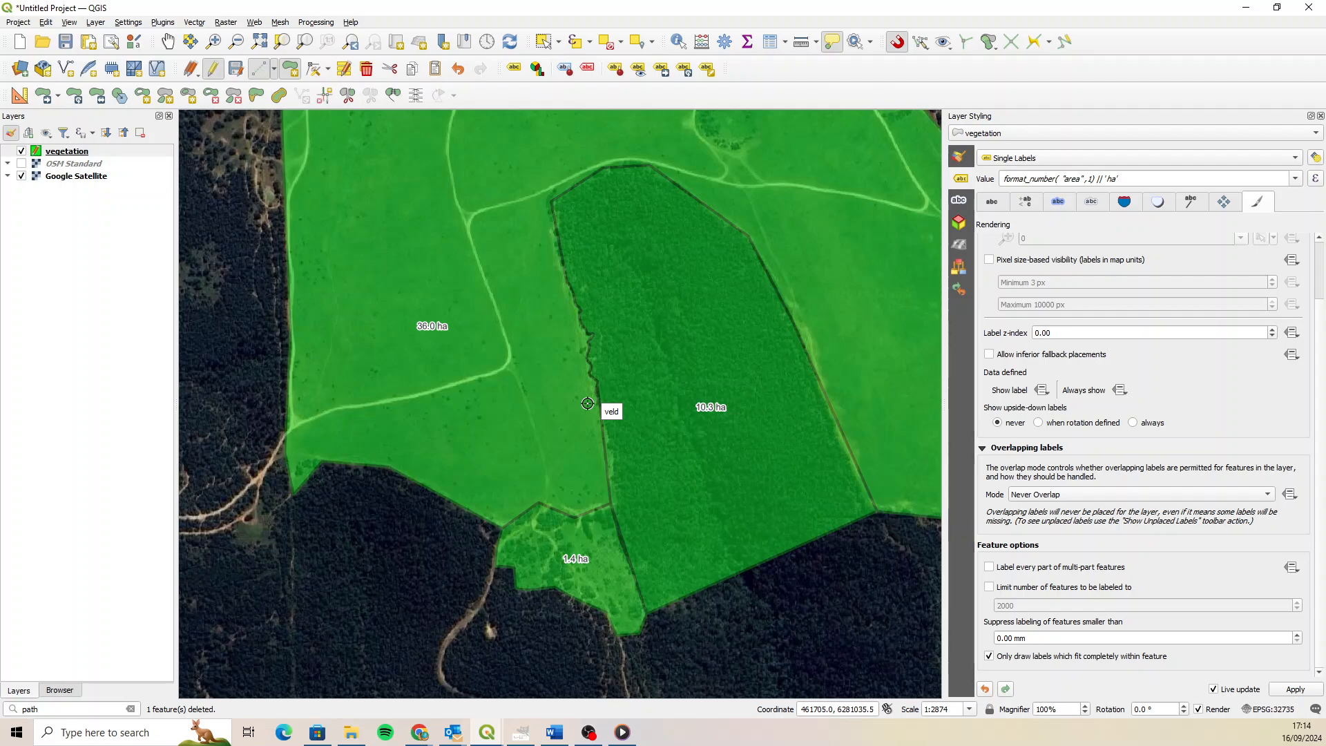
{"action": "scroll", "coordinate": [587, 404], "scroll_direction": "down", "scroll_amount": 1}
{"action": "left_click", "coordinate": [167, 42]}
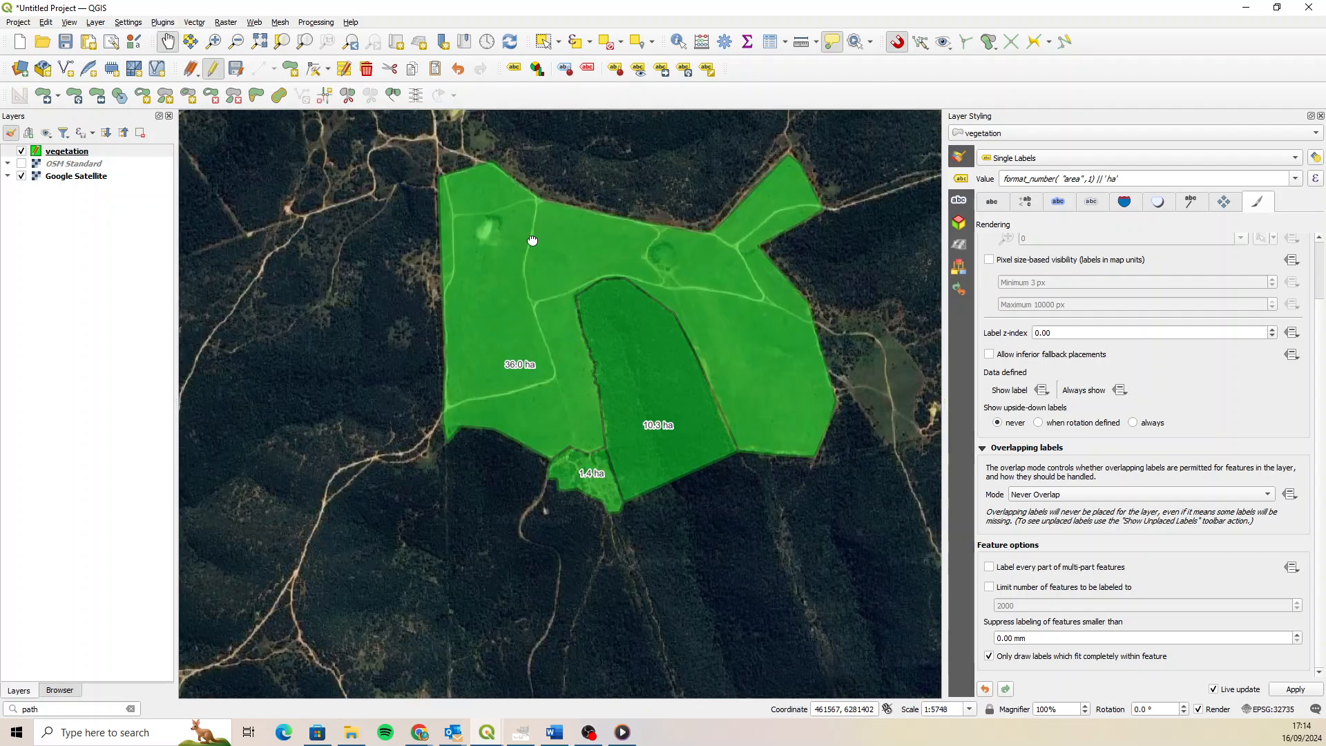
{"action": "left_click_drag", "start_coordinate": [531, 240], "coordinate": [477, 309]}
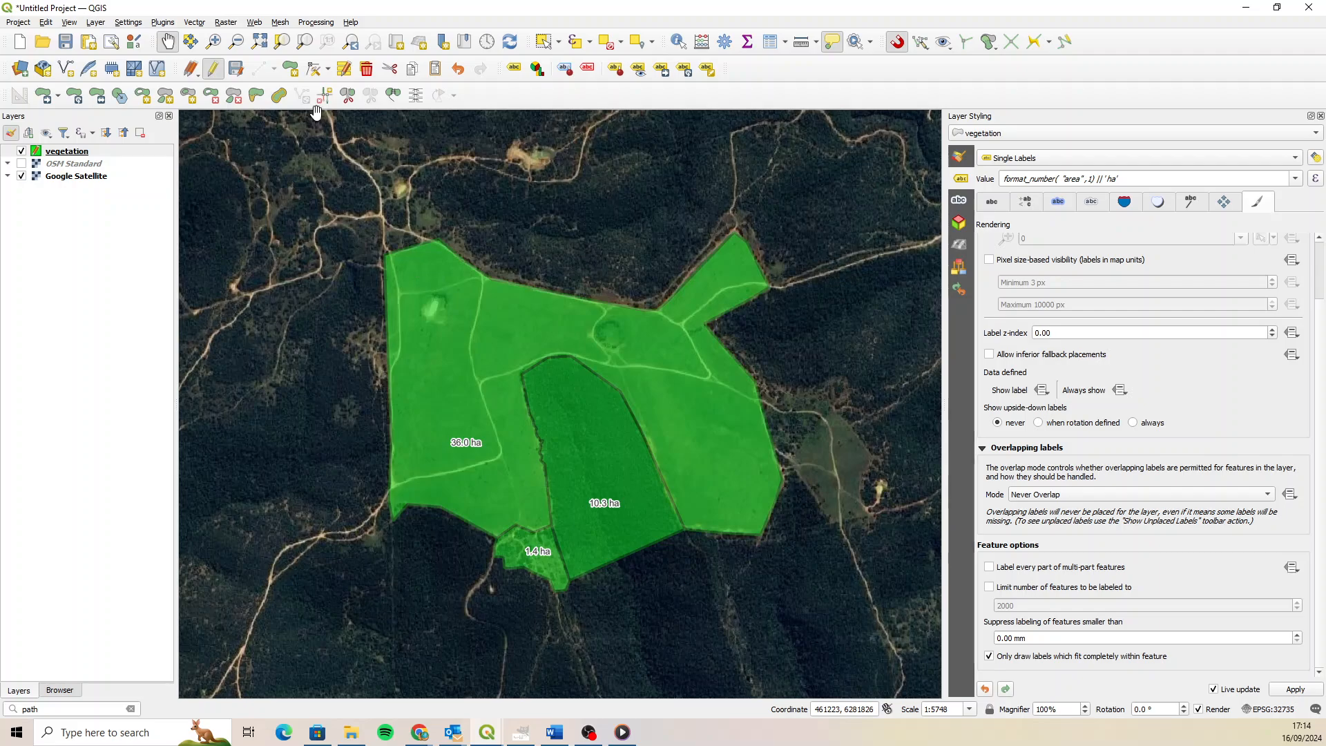
{"action": "left_click", "coordinate": [215, 74]}
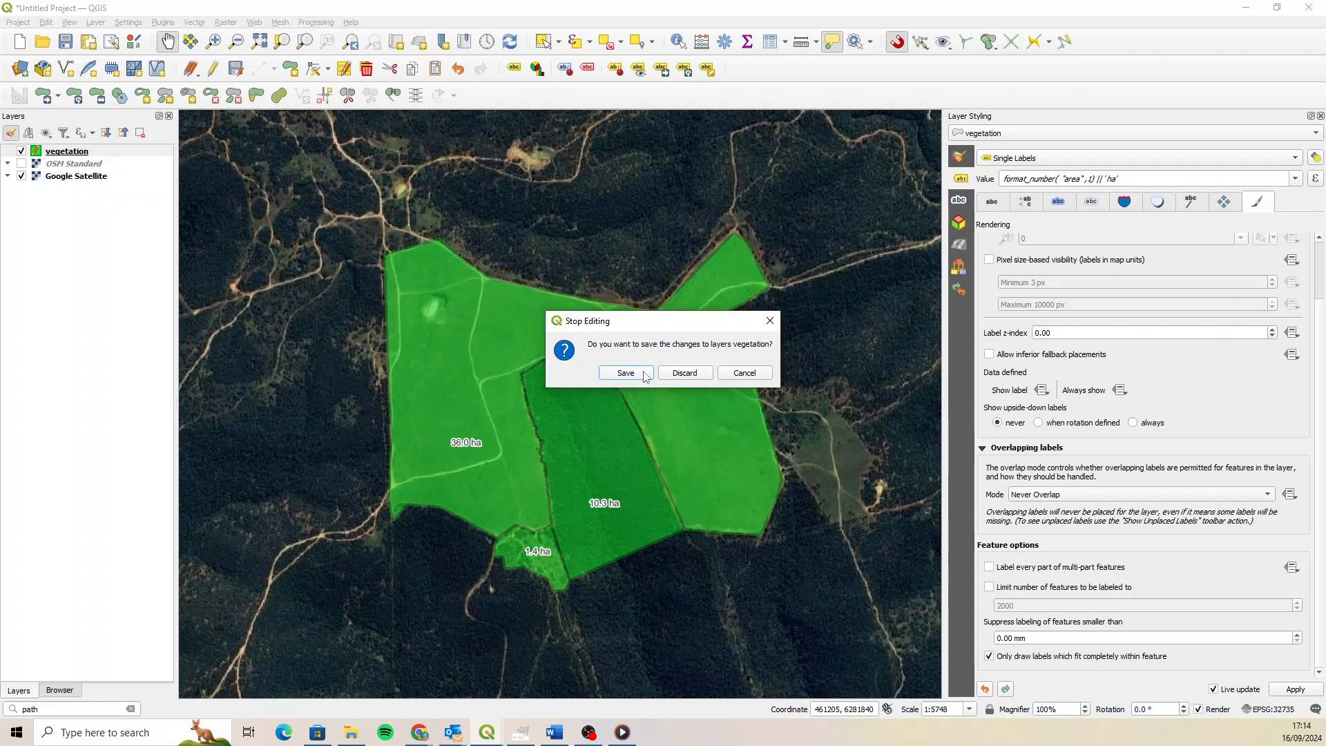
{"action": "left_click", "coordinate": [694, 378]}
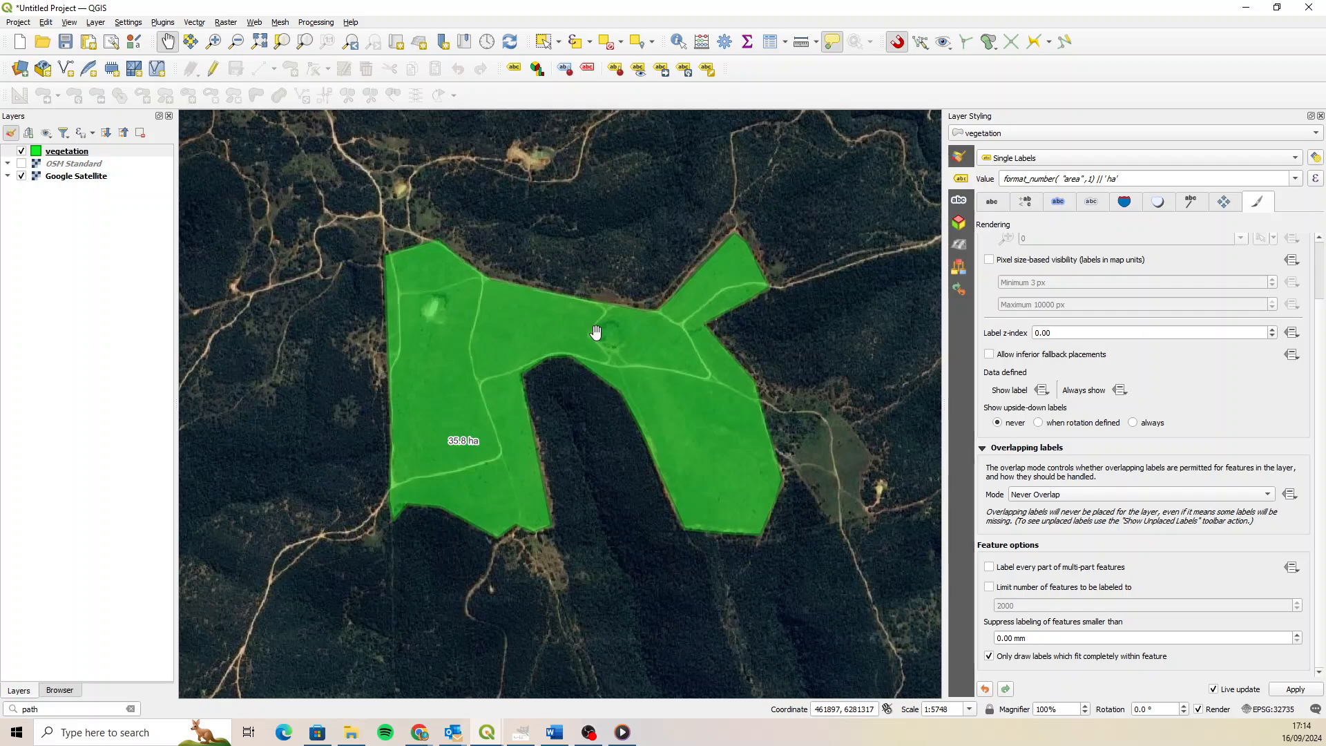
Select the remaining grassland polygon, delete it from the vegetation layer and save the layer edits.
{"action": "left_click", "coordinate": [545, 43]}
{"action": "left_click", "coordinate": [503, 321]}
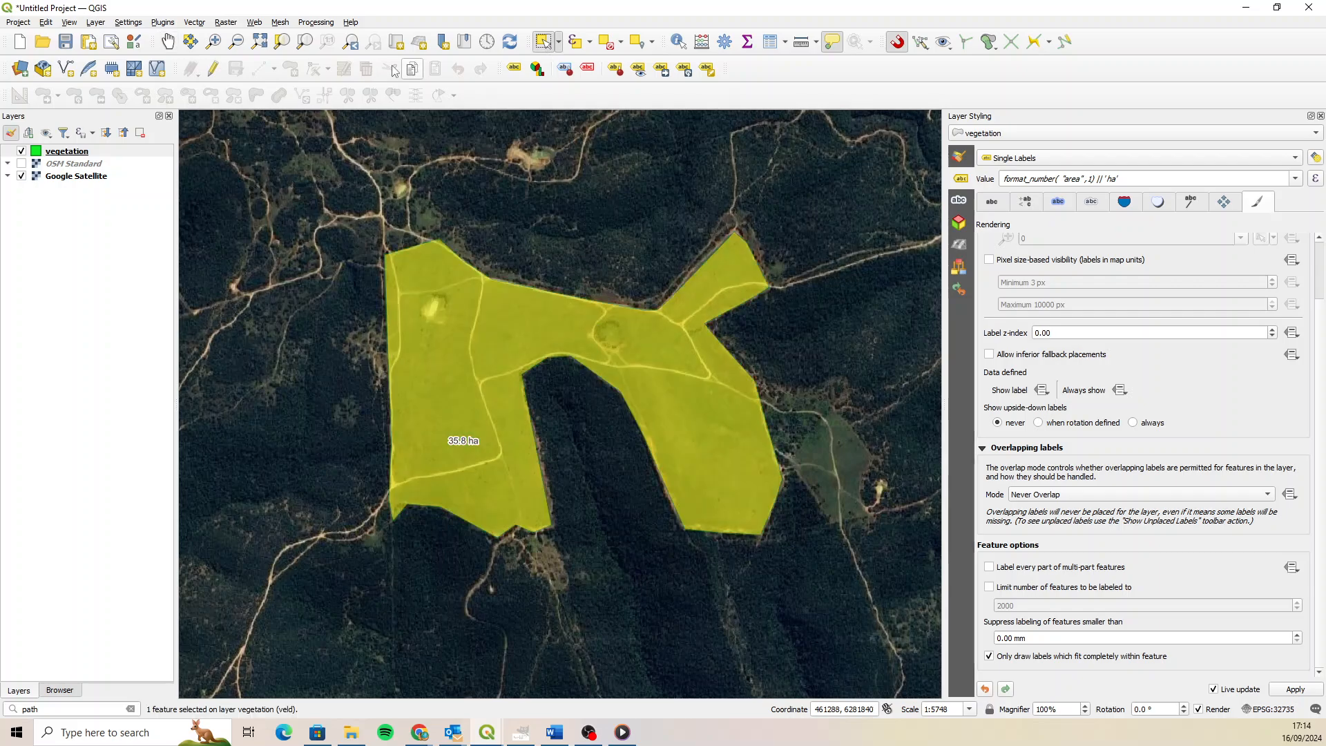
{"action": "left_click", "coordinate": [212, 69]}
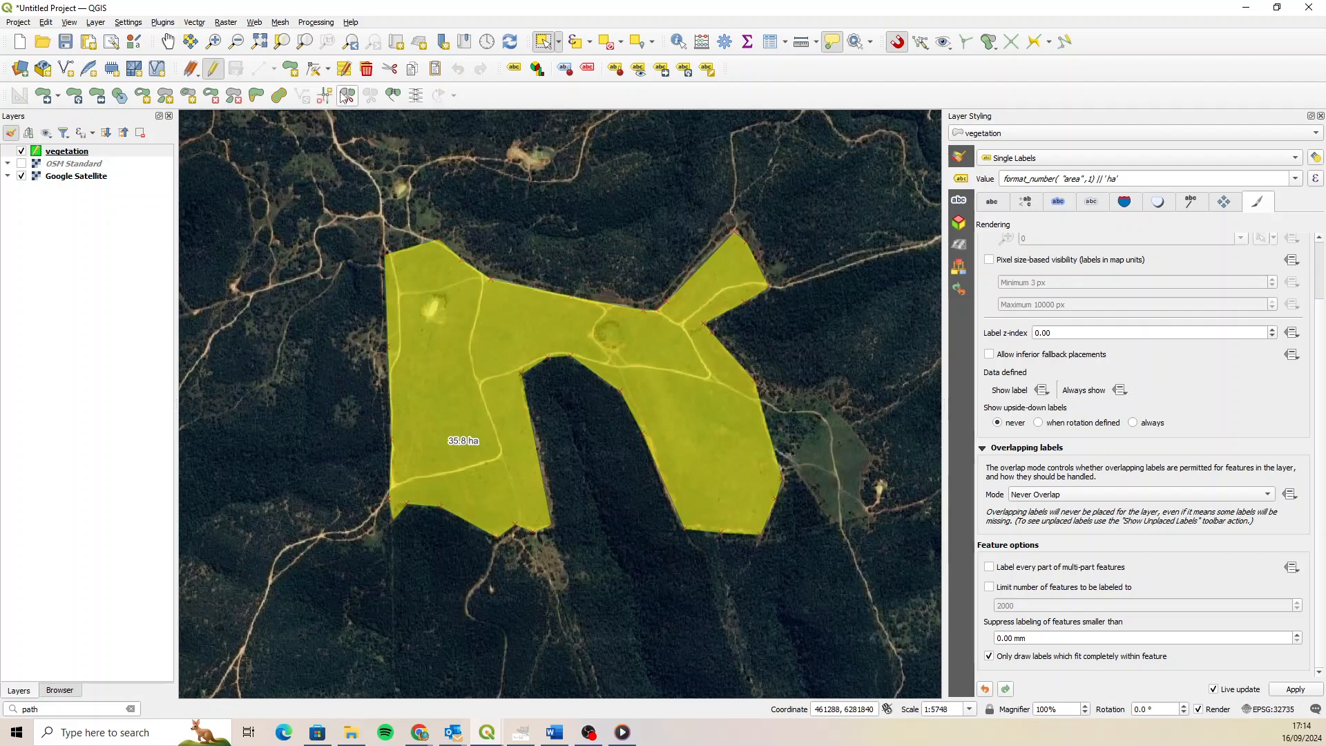
{"action": "left_click", "coordinate": [212, 69]}
{"action": "left_click", "coordinate": [621, 374]}
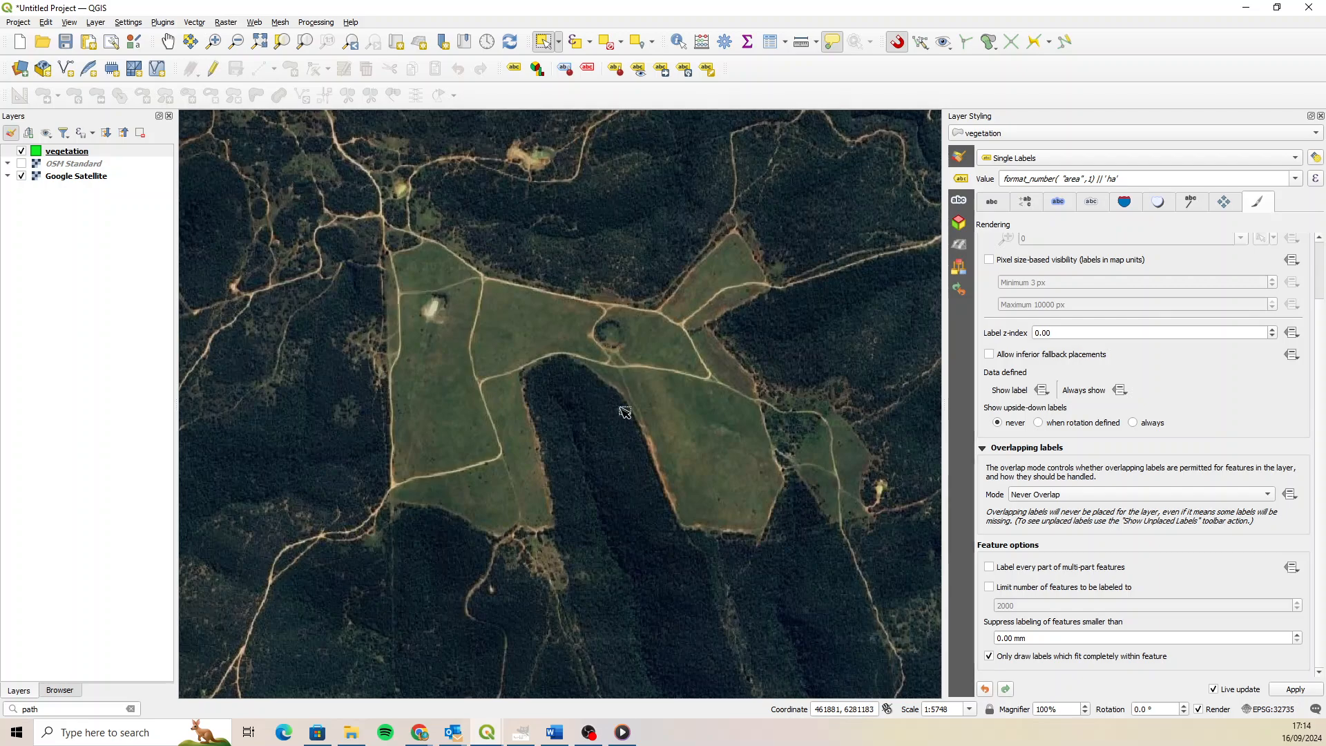
{"action": "scroll", "coordinate": [627, 410], "scroll_direction": "down", "scroll_amount": 1}
{"action": "scroll", "coordinate": [580, 332], "scroll_direction": "up", "scroll_amount": 1}
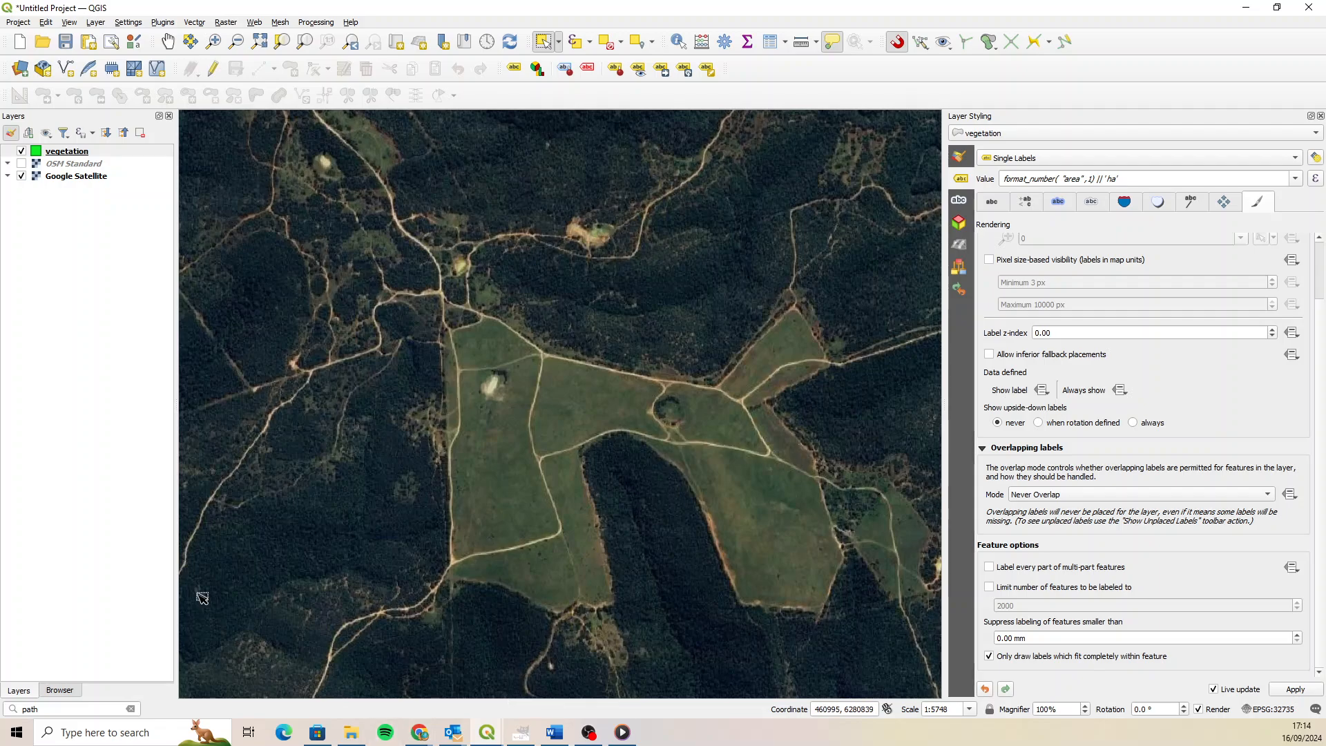
Expand the QGIS Training data in the file browser down to Module 2 and its 2 Creating a Map folder.
{"action": "left_click", "coordinate": [63, 691]}
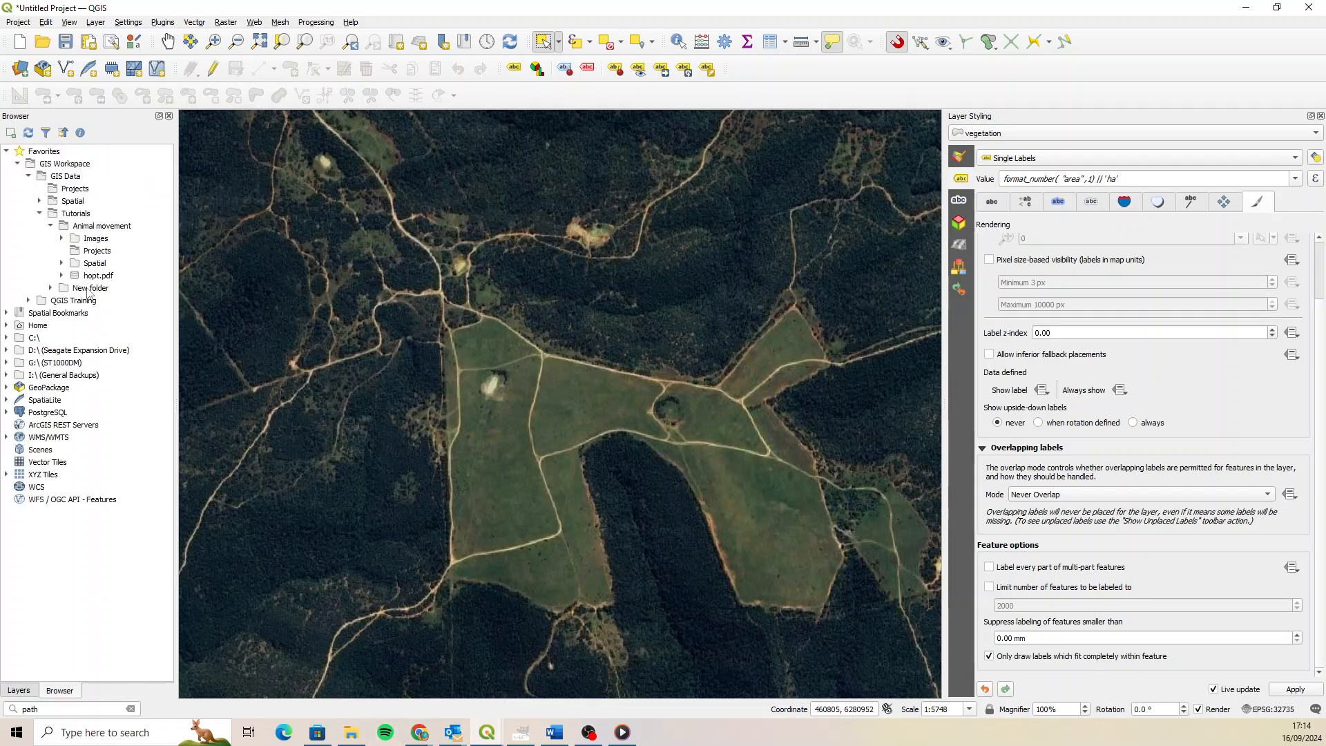
{"action": "left_click", "coordinate": [39, 214]}
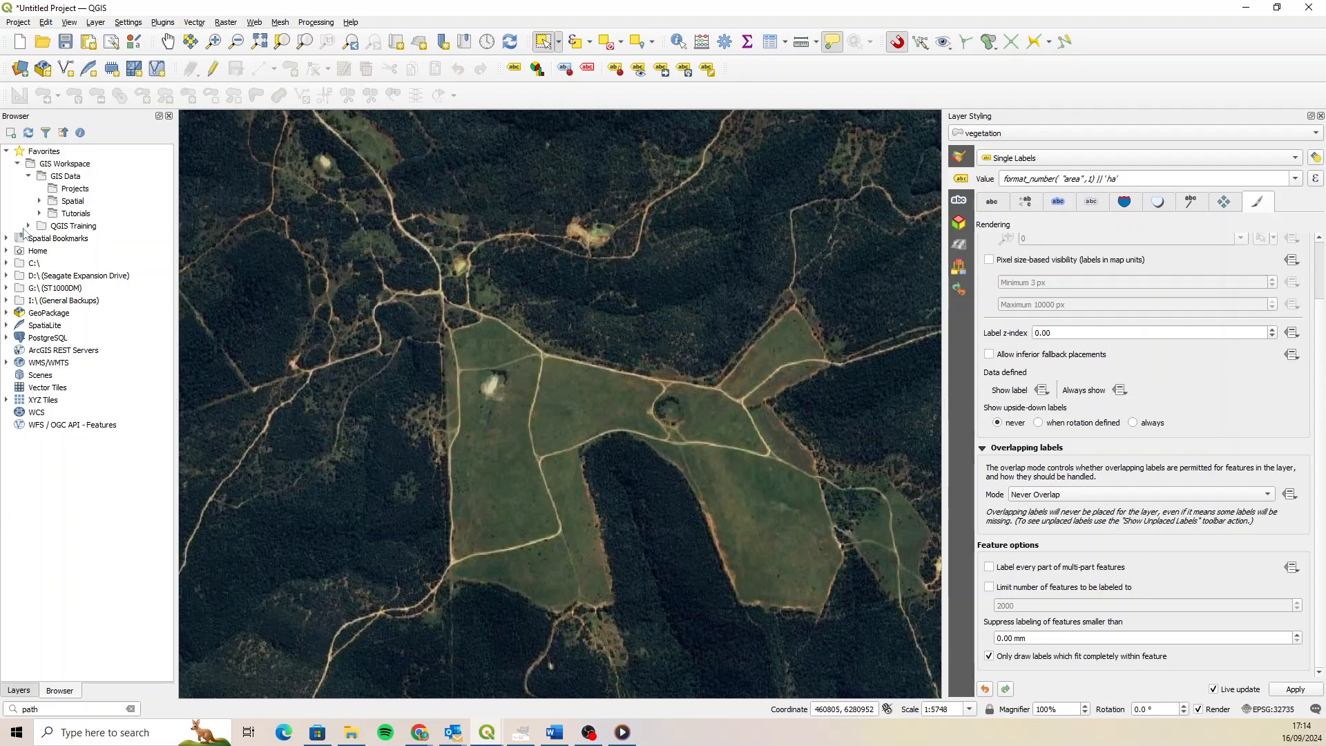
{"action": "left_click", "coordinate": [29, 226]}
{"action": "left_click", "coordinate": [39, 251]}
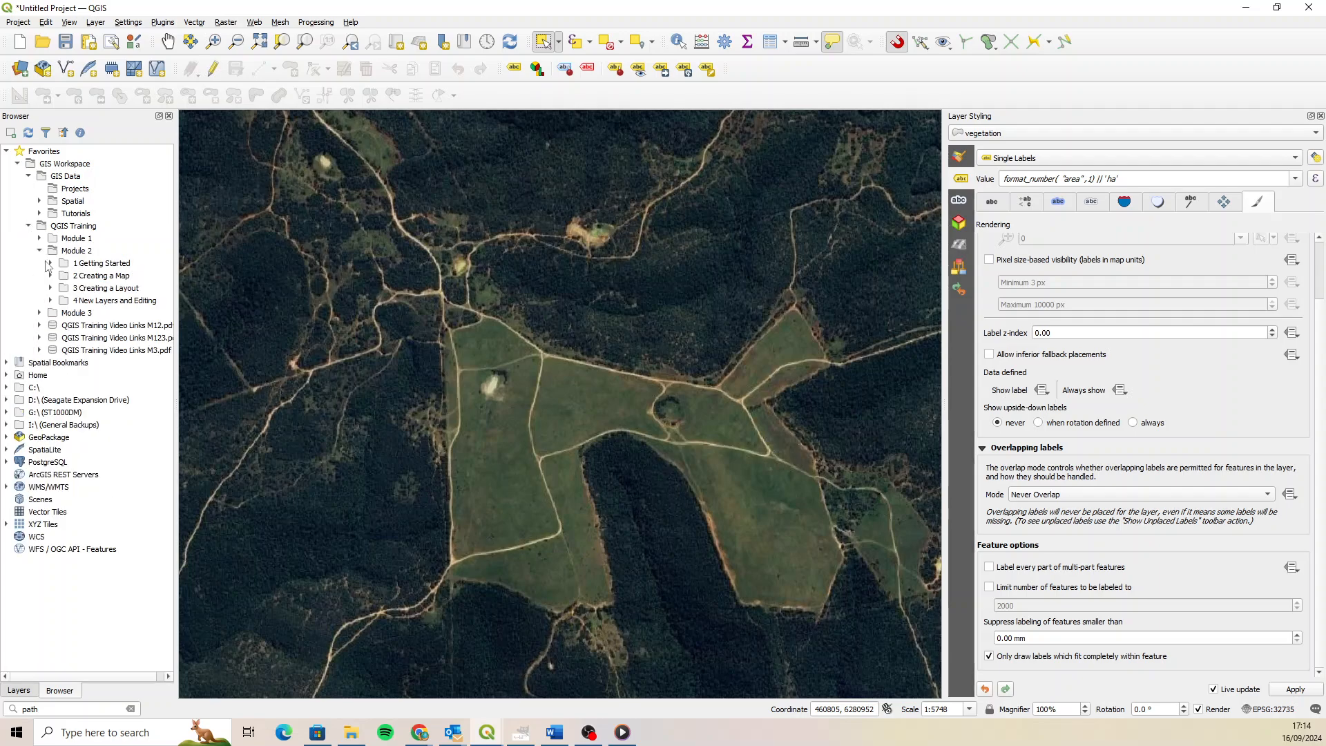
{"action": "left_click", "coordinate": [51, 277]}
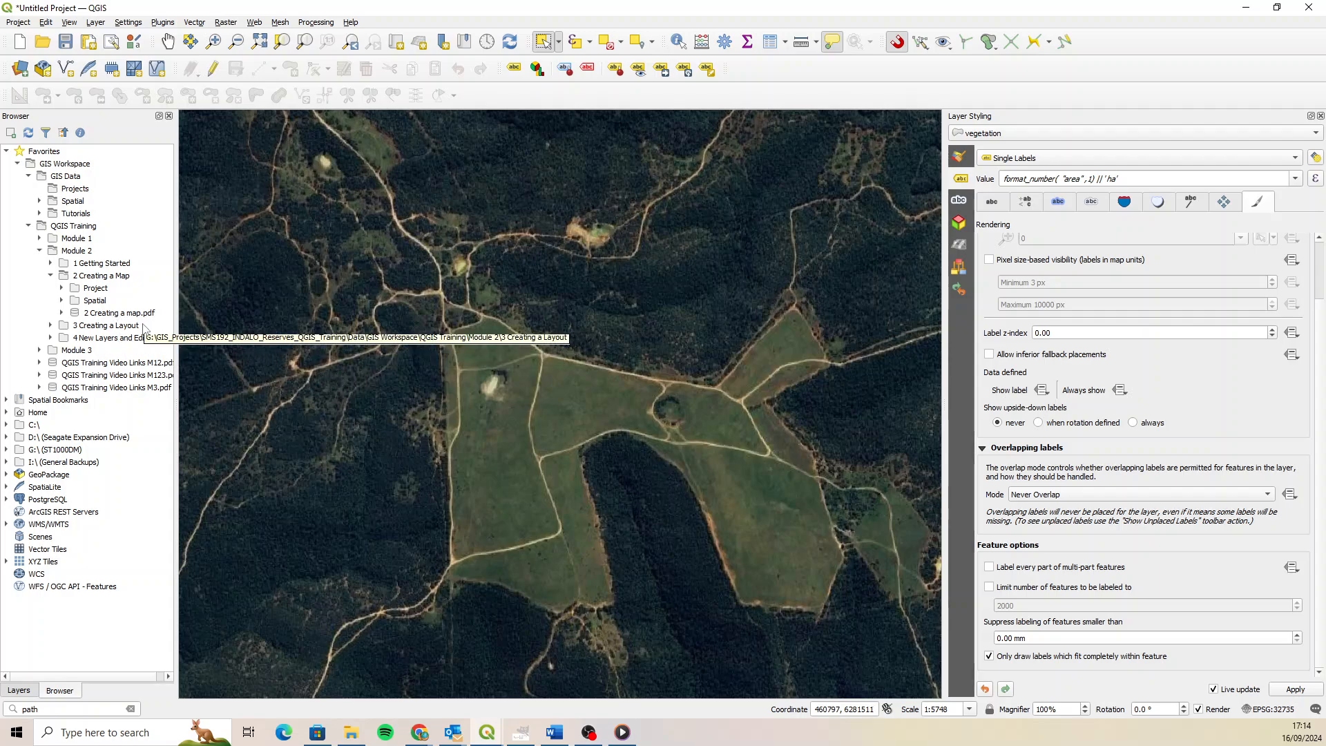
Add the farm_portions layer to the map from creatingamap.gpkg in Module 2's 2 Creating a Map spatial data.
{"action": "left_click", "coordinate": [97, 302]}
{"action": "left_click", "coordinate": [62, 301]}
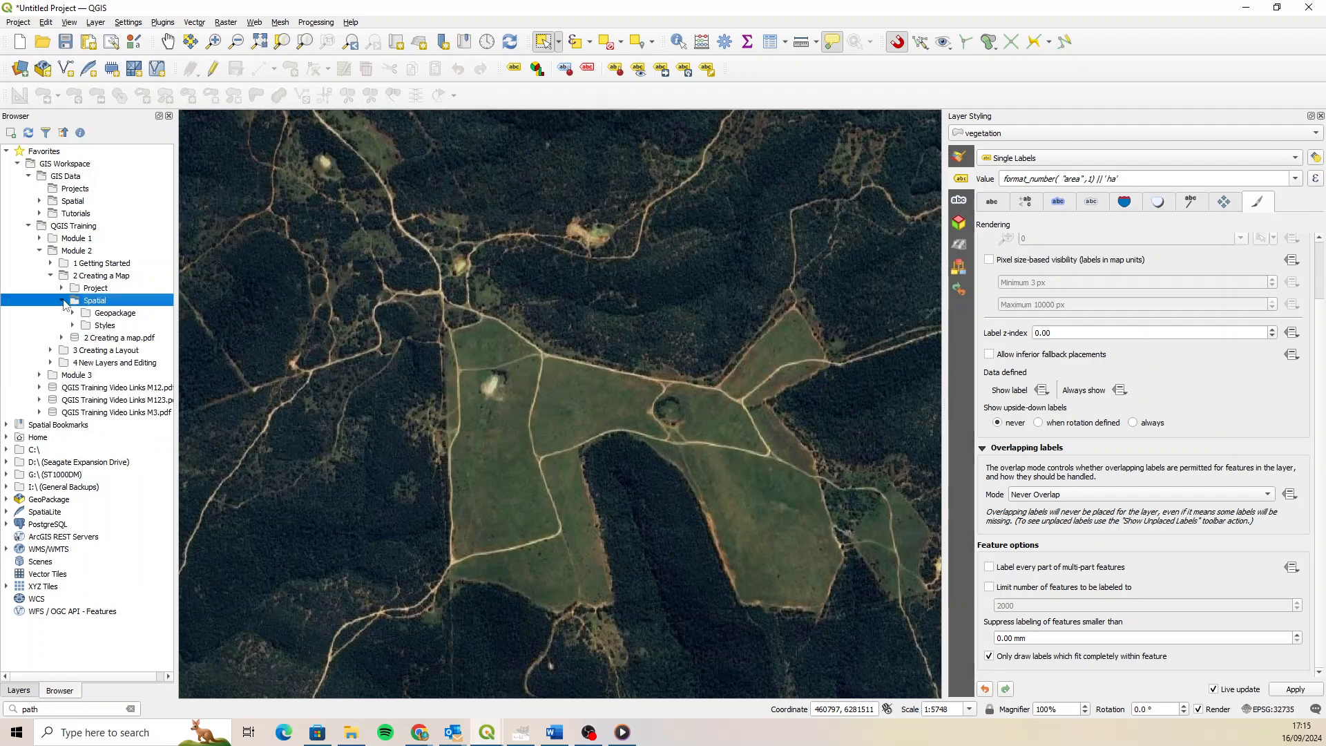
{"action": "left_click", "coordinate": [73, 313]}
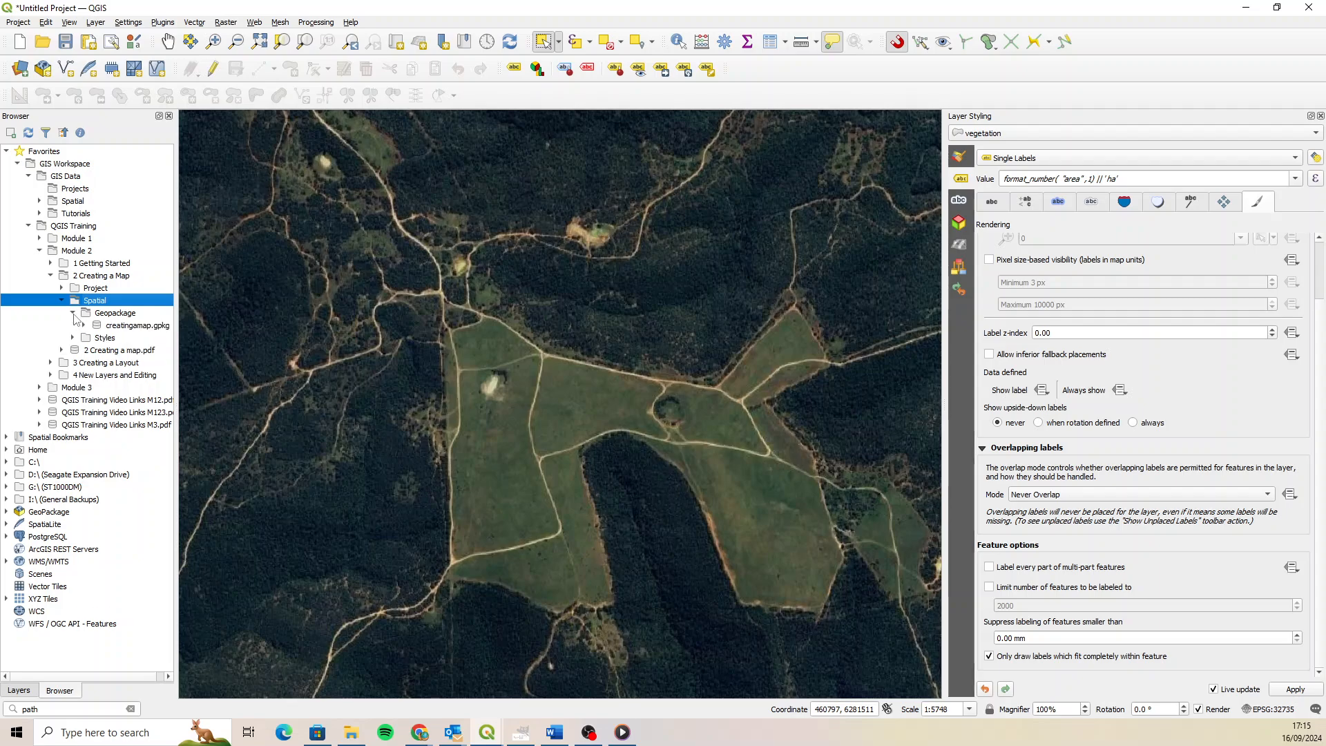
{"action": "left_click", "coordinate": [84, 326]}
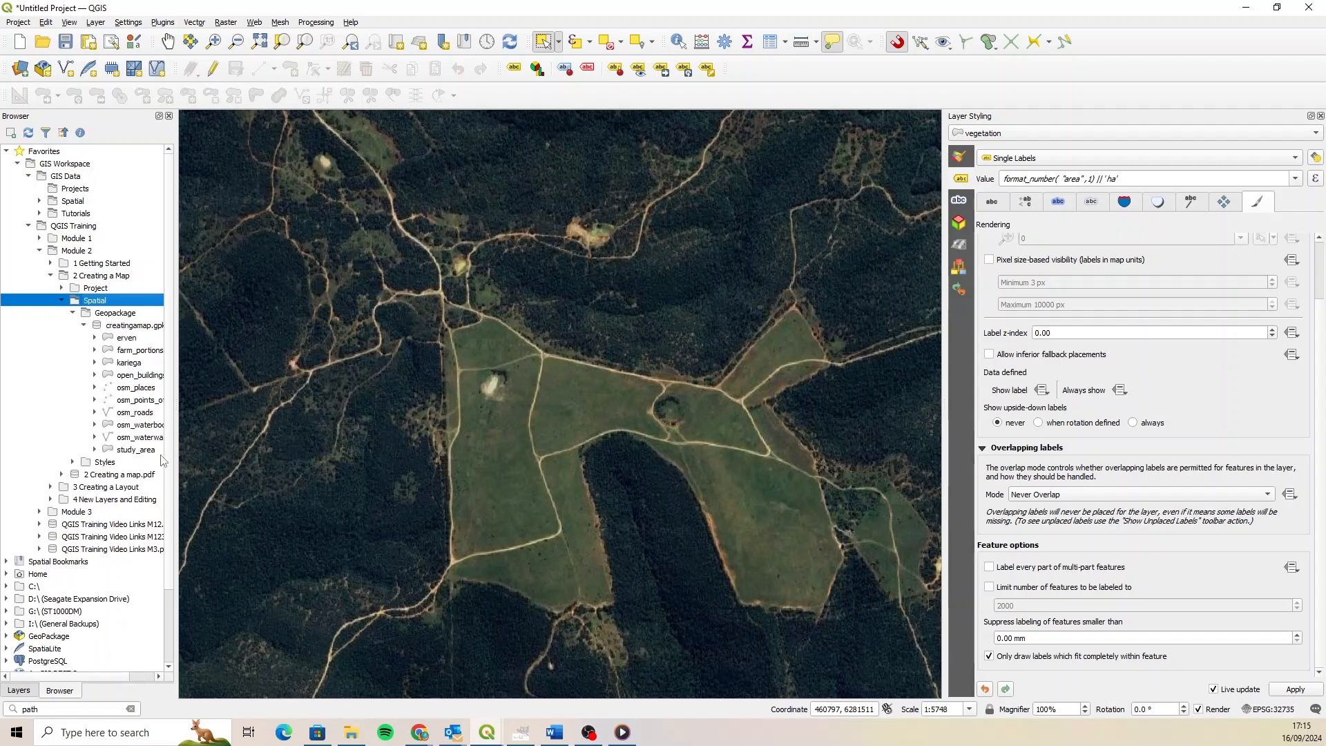
{"action": "left_click_drag", "start_coordinate": [233, 455], "coordinate": [236, 456]}
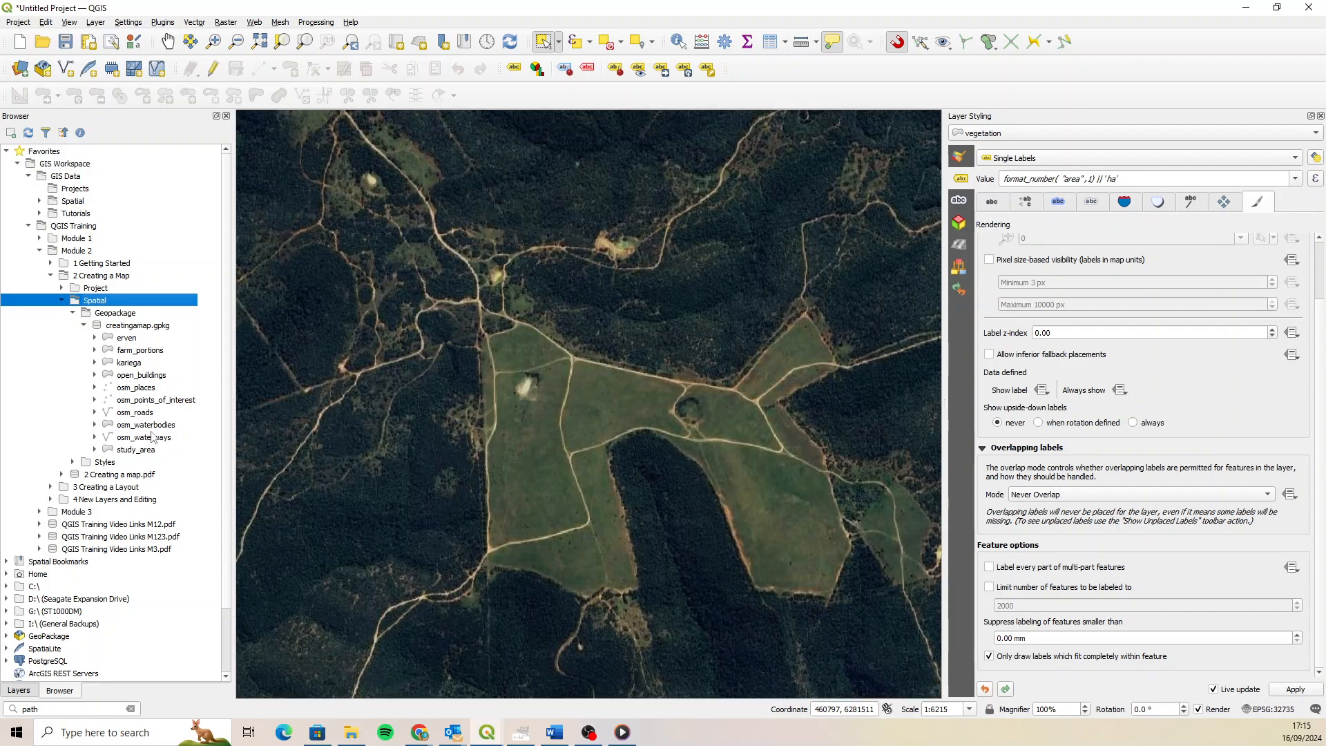
{"action": "left_click", "coordinate": [109, 351]}
{"action": "left_click_drag", "start_coordinate": [108, 352], "coordinate": [405, 359]}
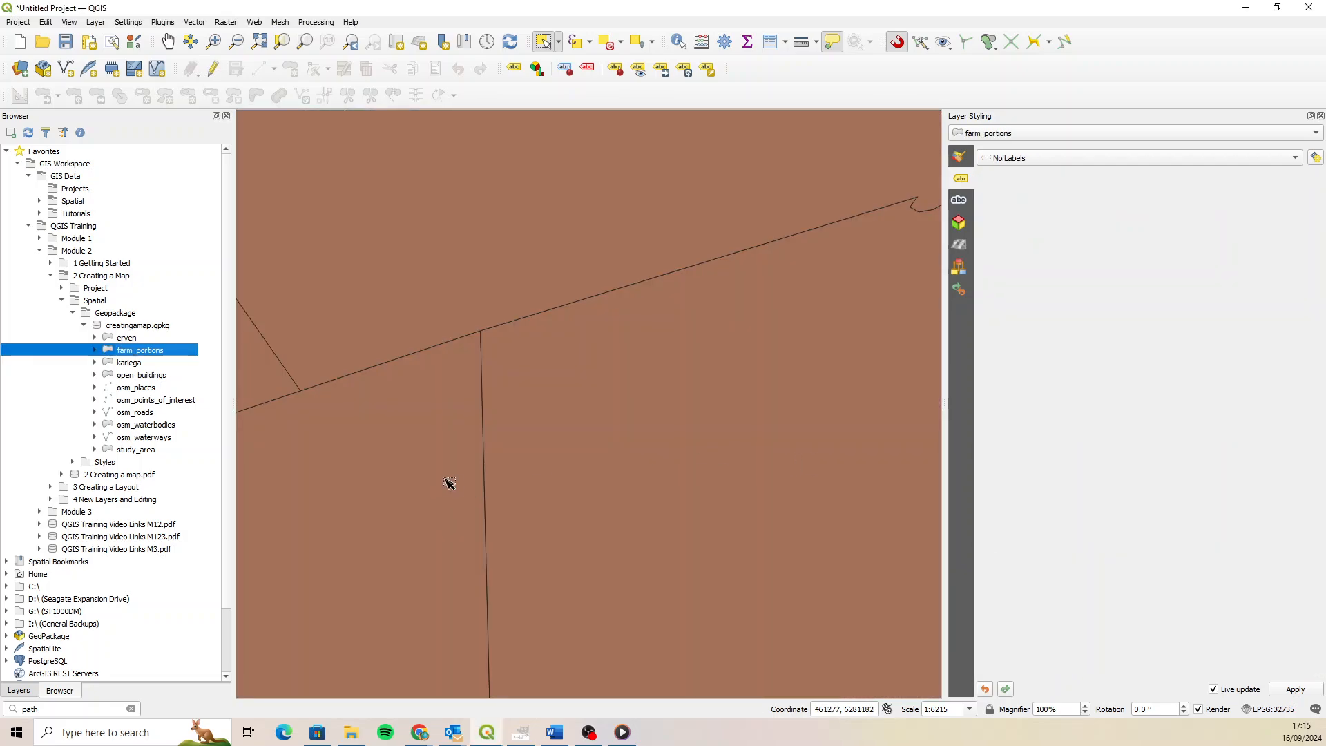
Select the single farm portion in the middle of the map that has the jagged north-east corner.
{"action": "scroll", "coordinate": [481, 456], "scroll_direction": "down", "scroll_amount": 1}
{"action": "scroll", "coordinate": [468, 349], "scroll_direction": "down", "scroll_amount": 1}
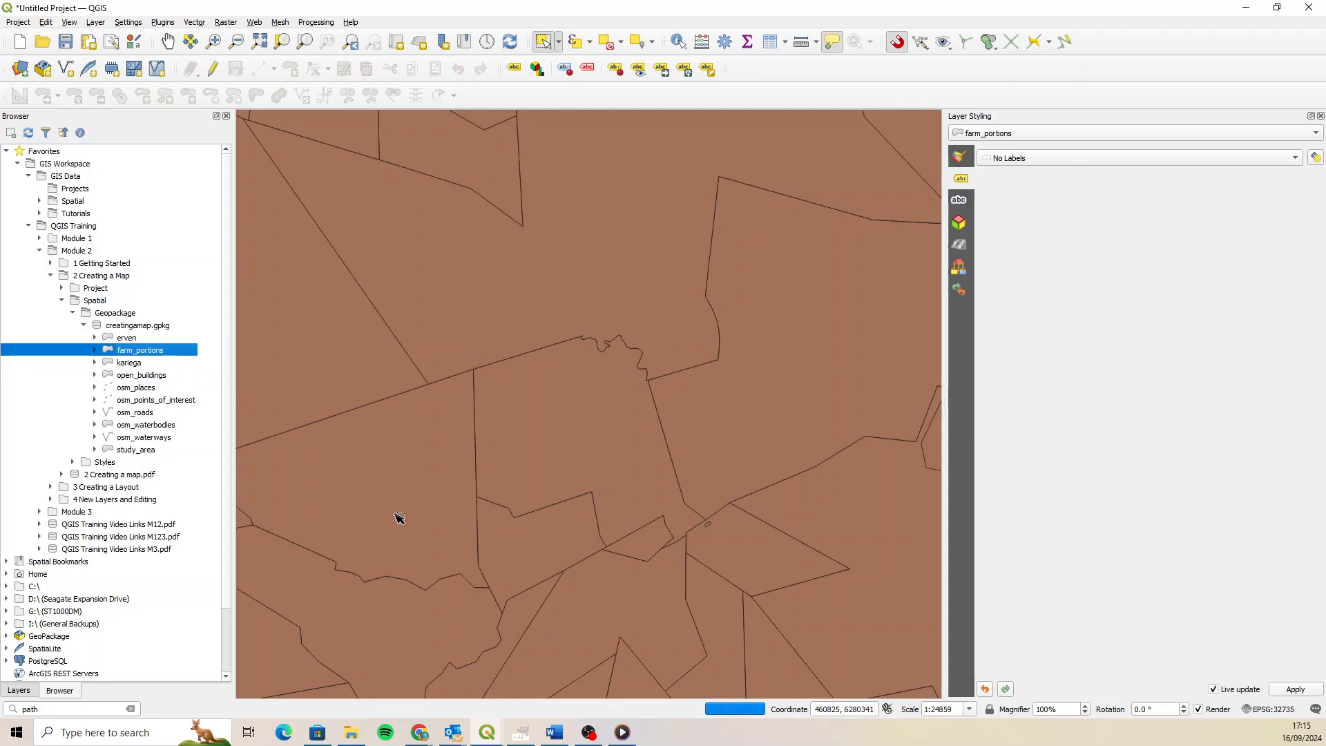
{"action": "left_click", "coordinate": [19, 690]}
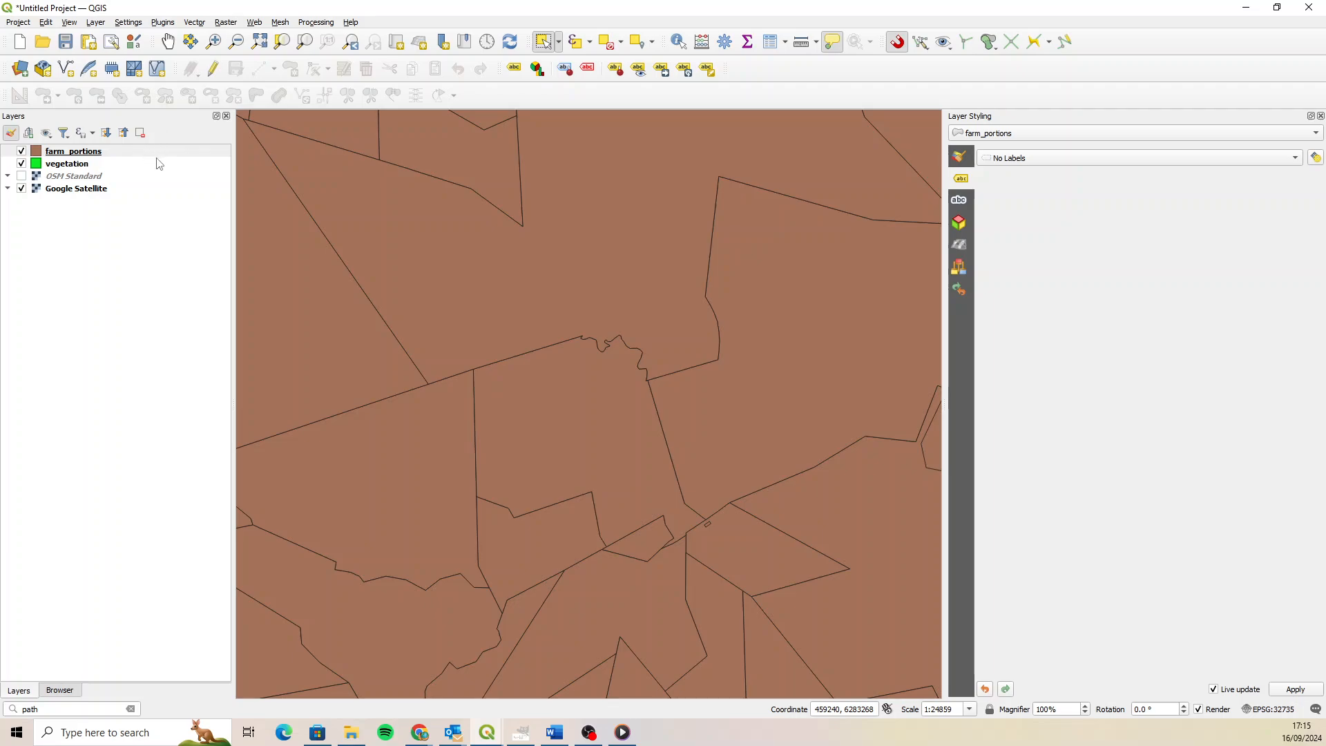
{"action": "left_click", "coordinate": [549, 415]}
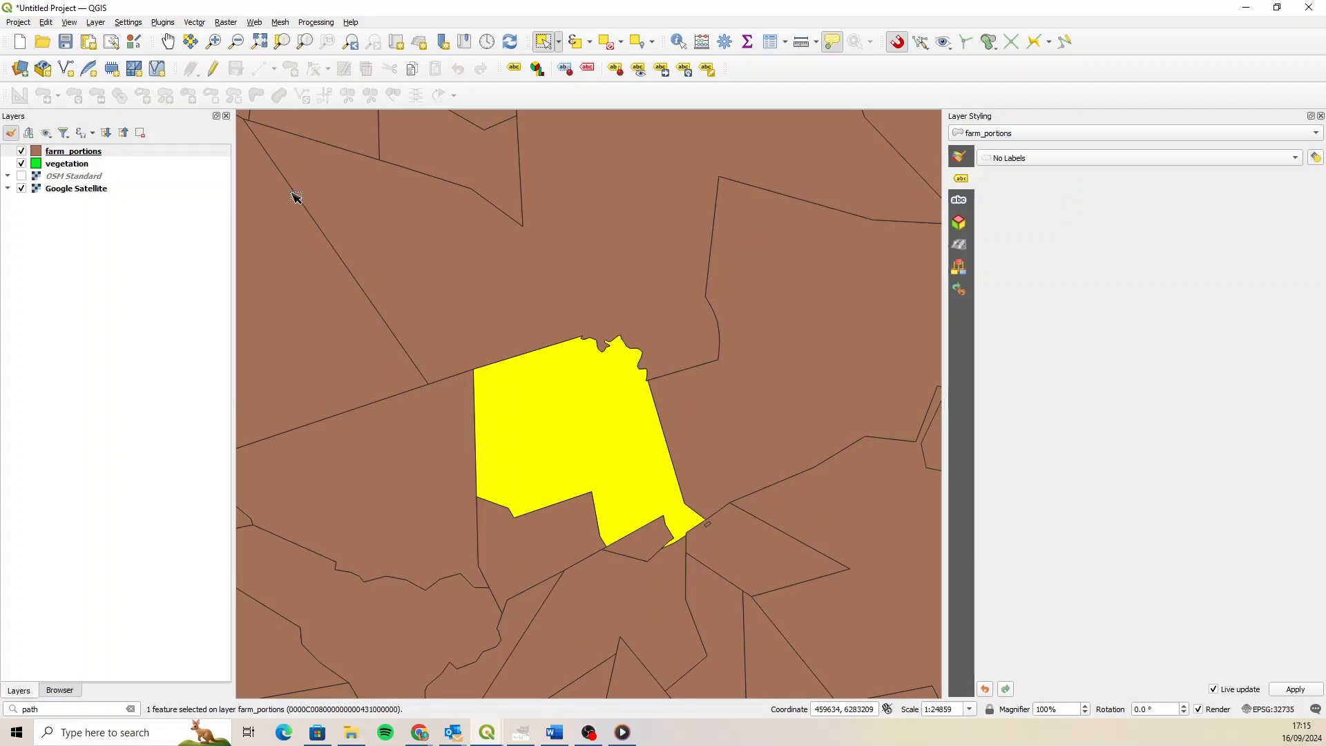
{"action": "left_click", "coordinate": [116, 152]}
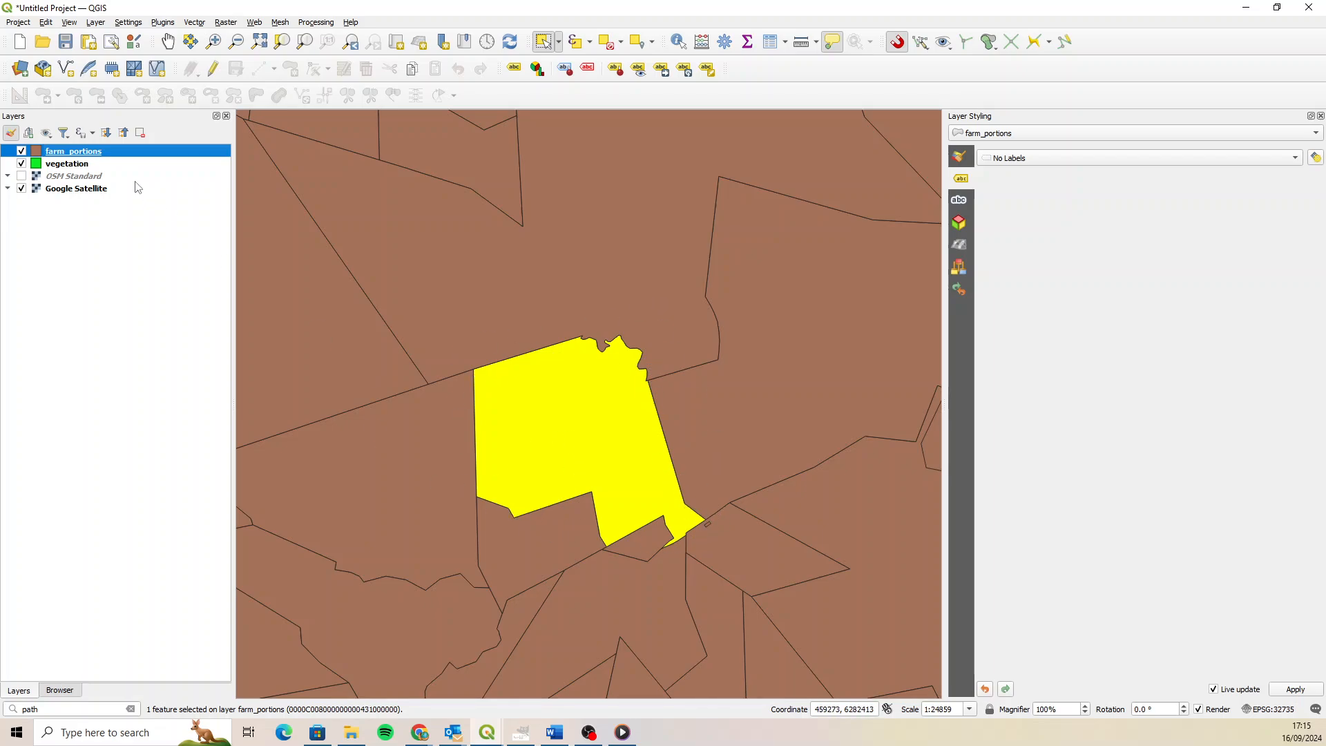
{"action": "right_click", "coordinate": [114, 157]}
{"action": "mouse_move", "coordinate": [211, 397]}
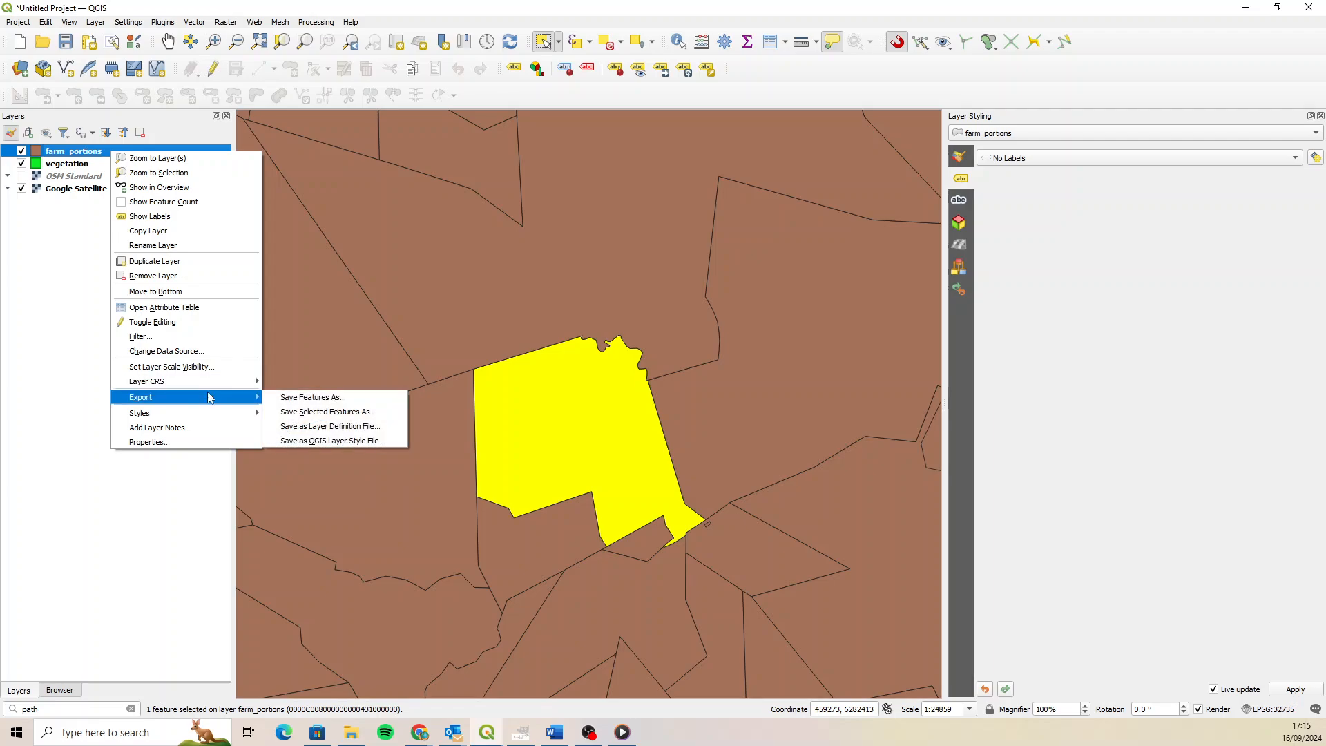
{"action": "left_click", "coordinate": [345, 415]}
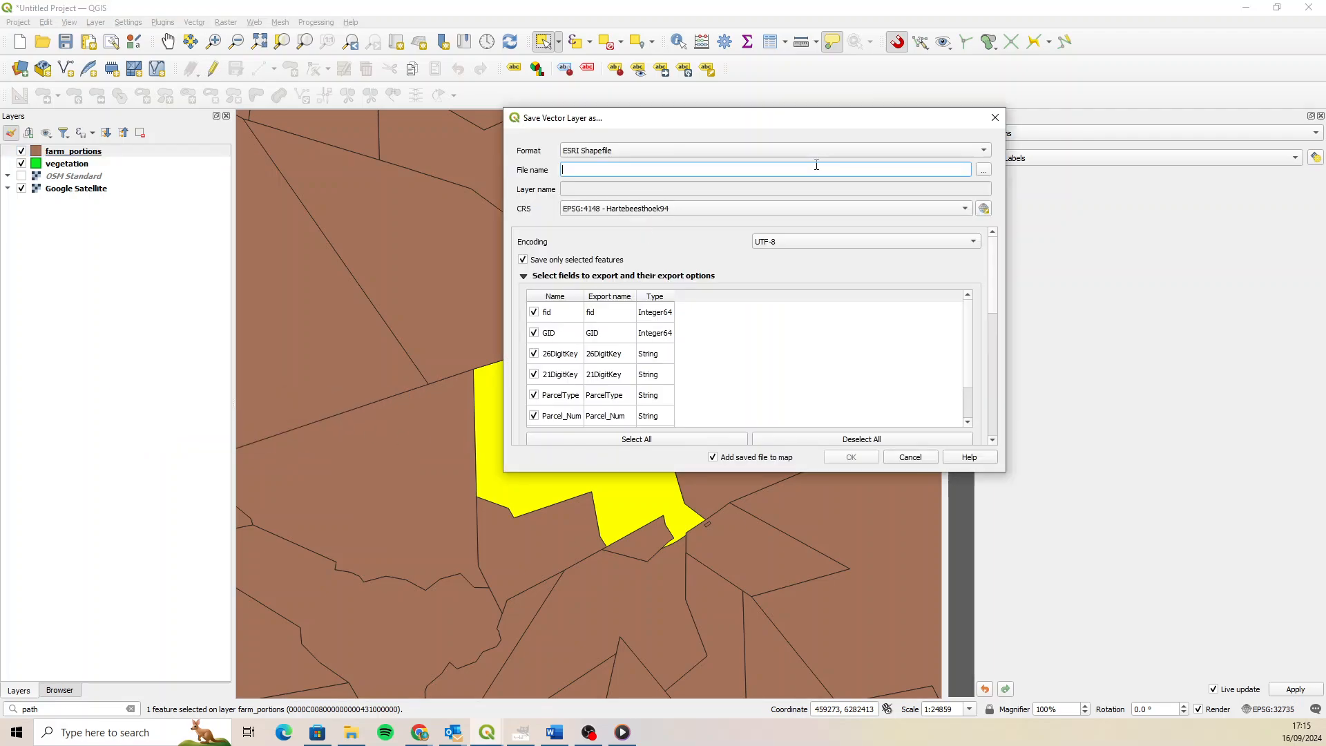
{"action": "left_click", "coordinate": [983, 151]}
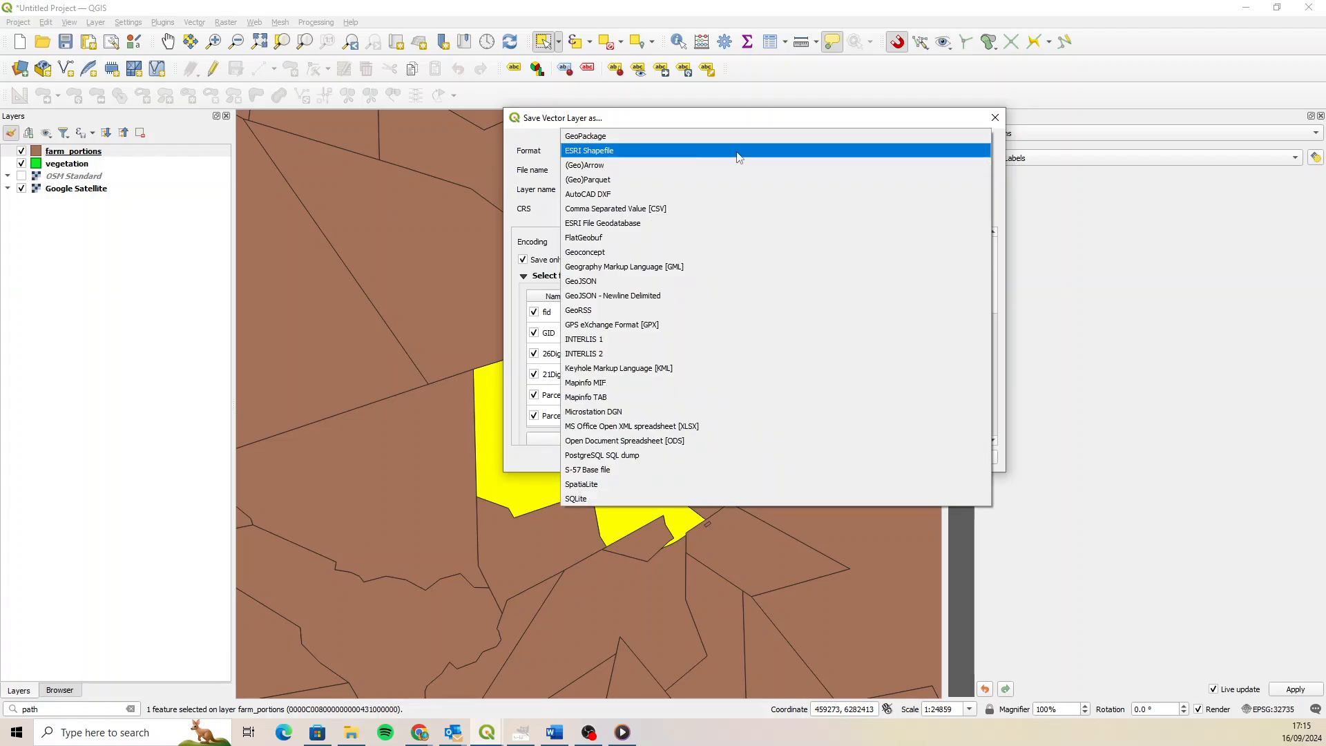
{"action": "left_click", "coordinate": [734, 132]}
{"action": "left_click", "coordinate": [984, 171]}
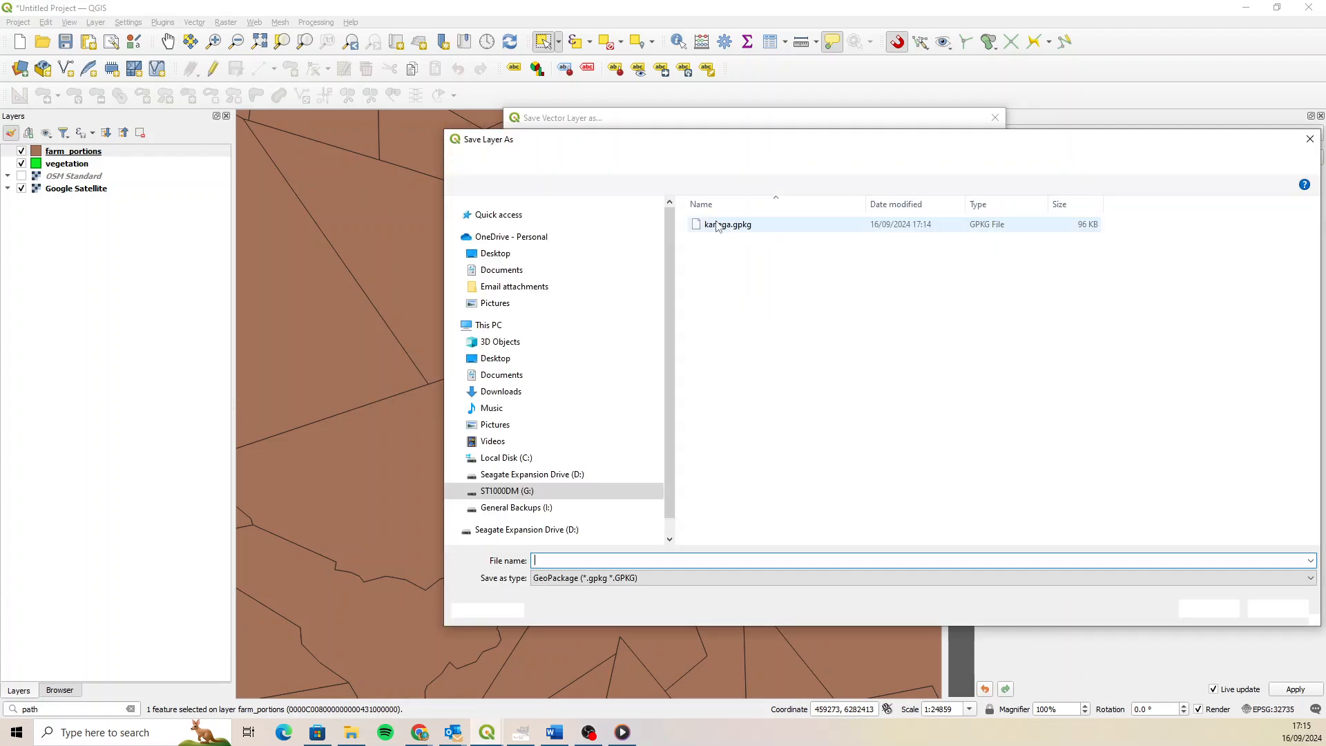
{"action": "left_click", "coordinate": [751, 231]}
{"action": "left_click", "coordinate": [1278, 608]}
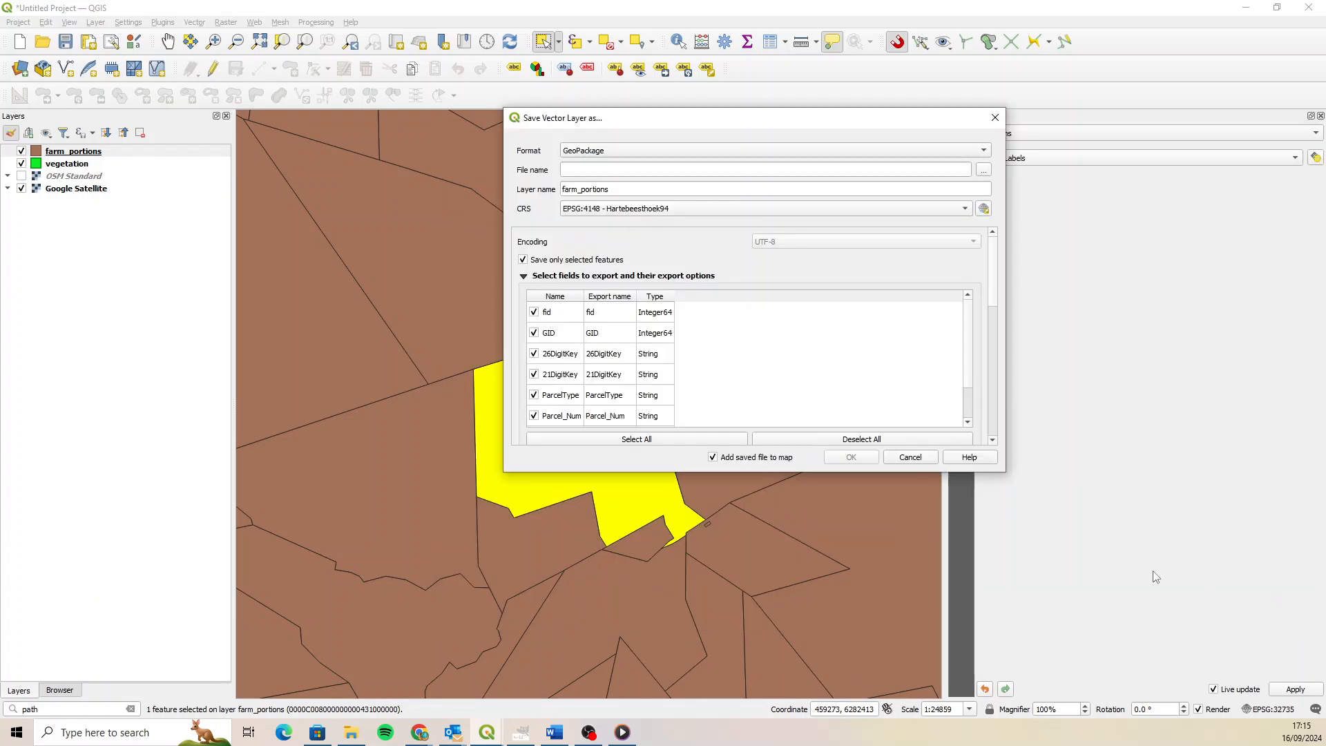
{"action": "left_click", "coordinate": [911, 462]}
Identify the selected farm portion to read its parcel number, and clear the identify results.
{"action": "left_click", "coordinate": [678, 41]}
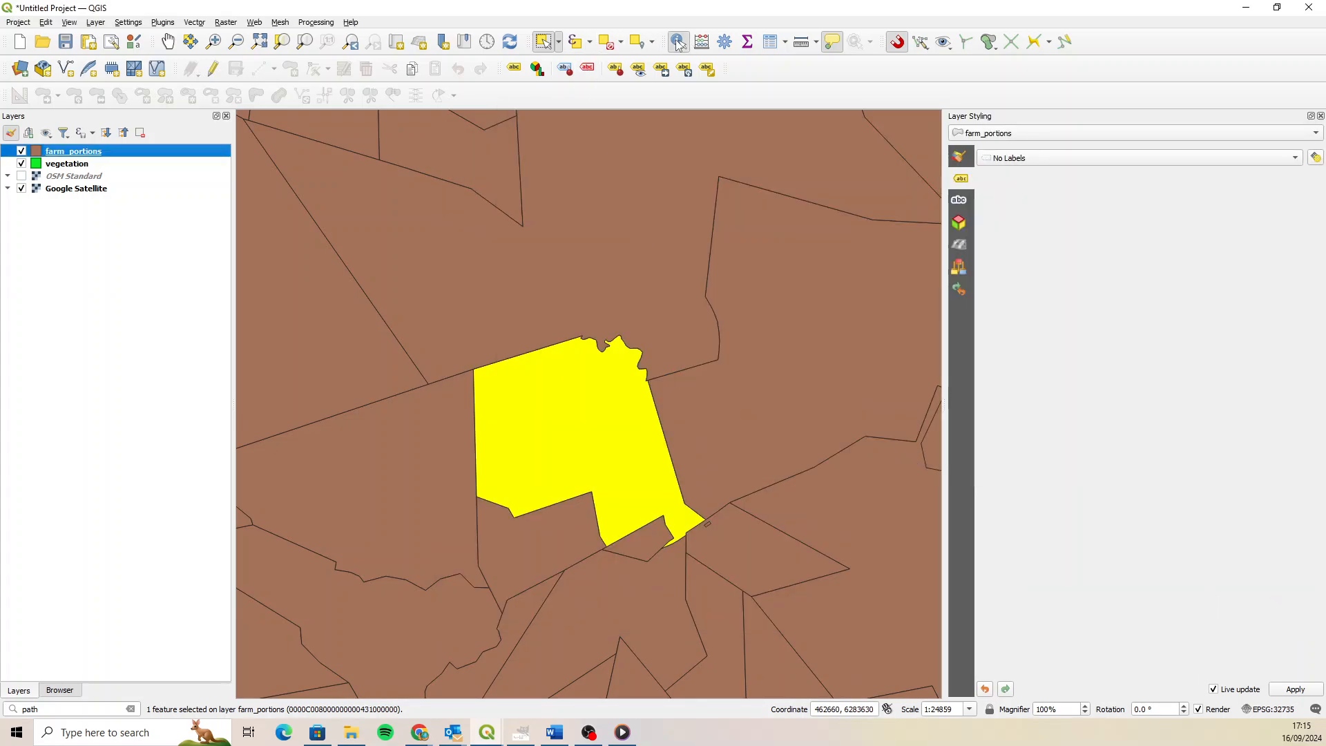
{"action": "left_click", "coordinate": [553, 413]}
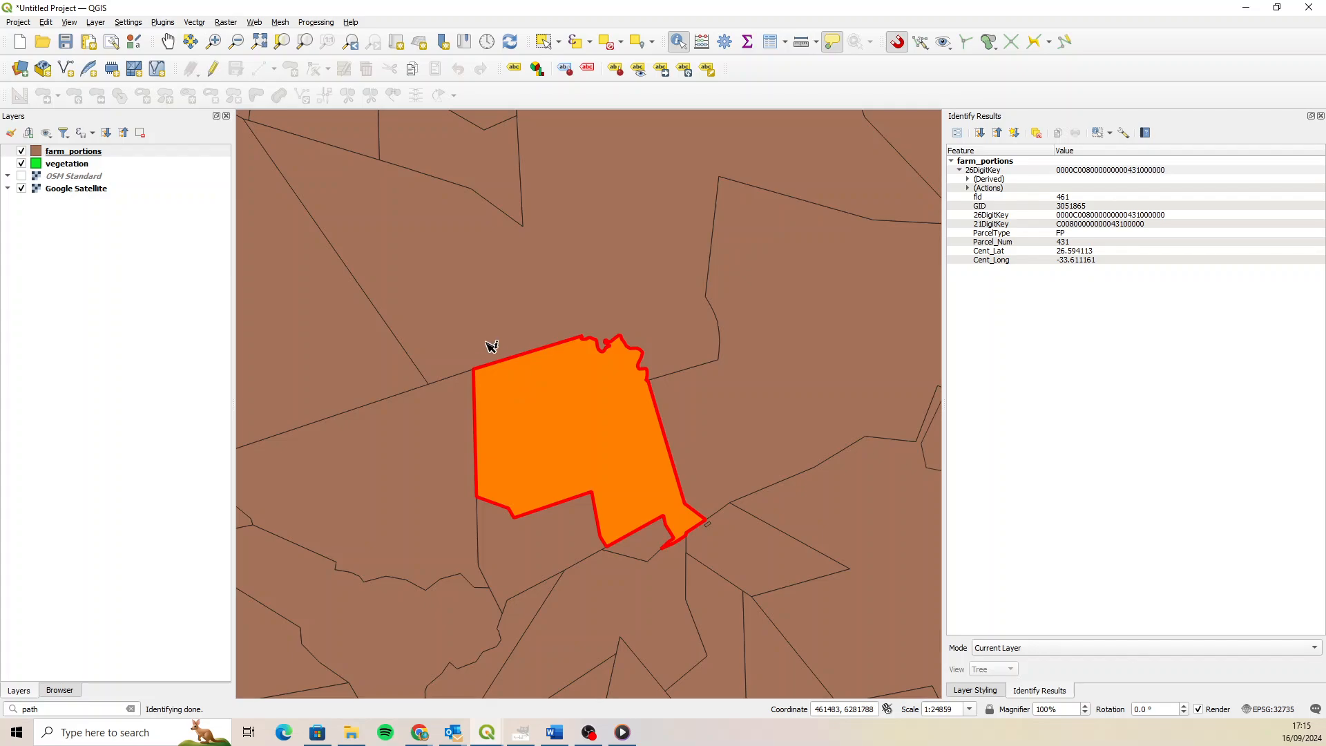
{"action": "right_click", "coordinate": [122, 151]}
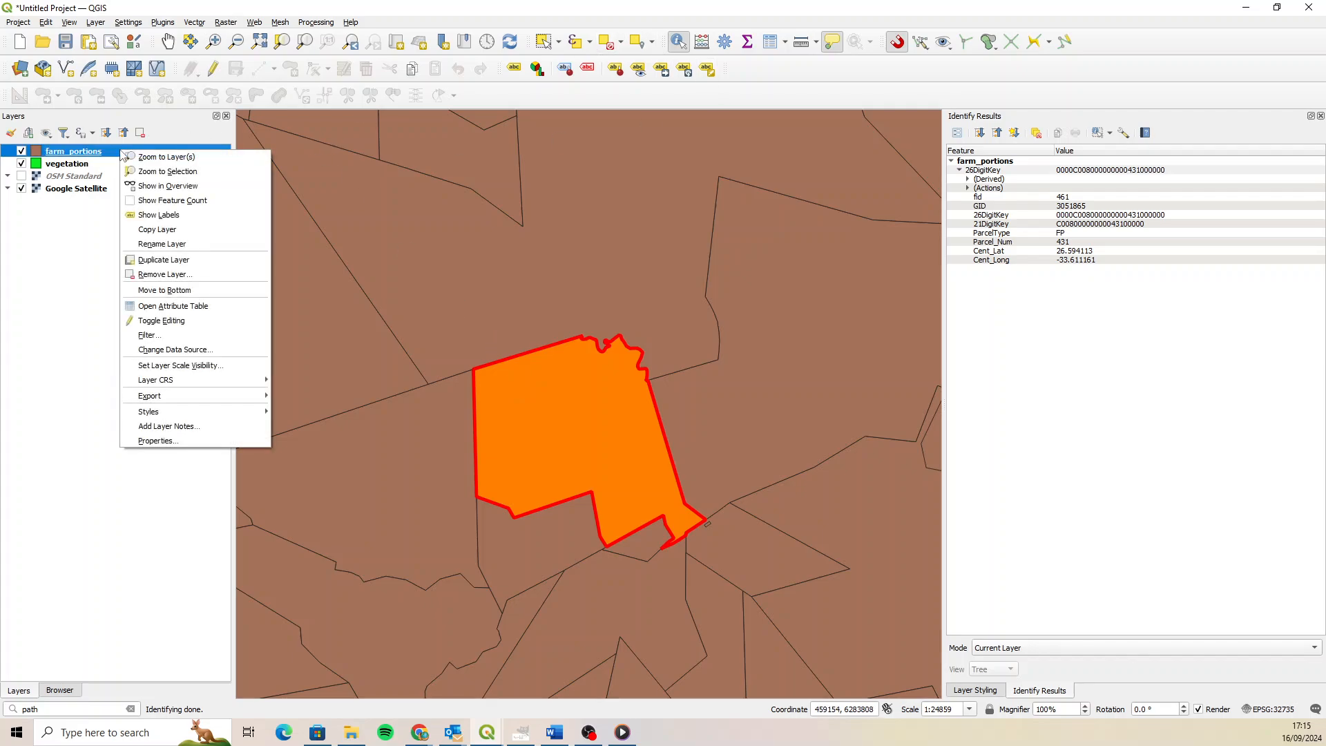
{"action": "left_click", "coordinate": [1037, 135]}
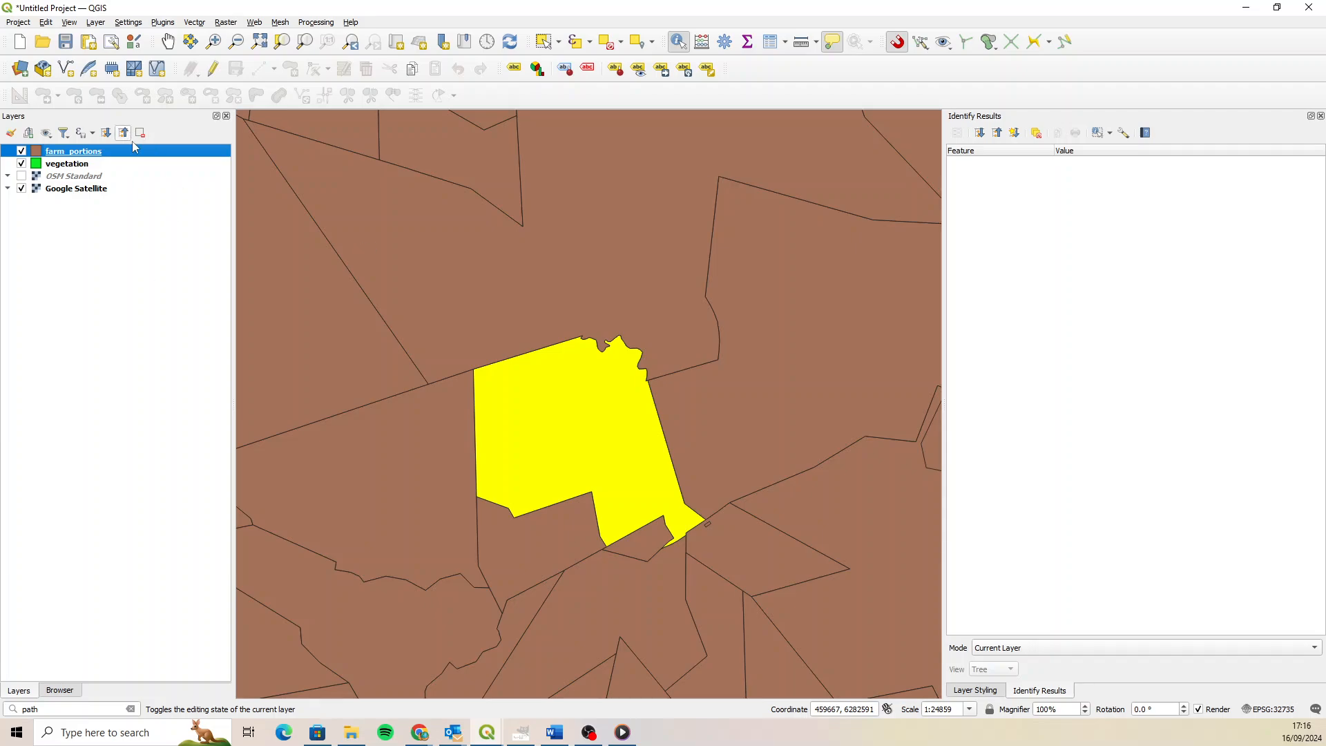
Set up an export of only the selected farm_portions feature in GeoPackage format, targeting the existing kariega.gpkg.
{"action": "right_click", "coordinate": [109, 152]}
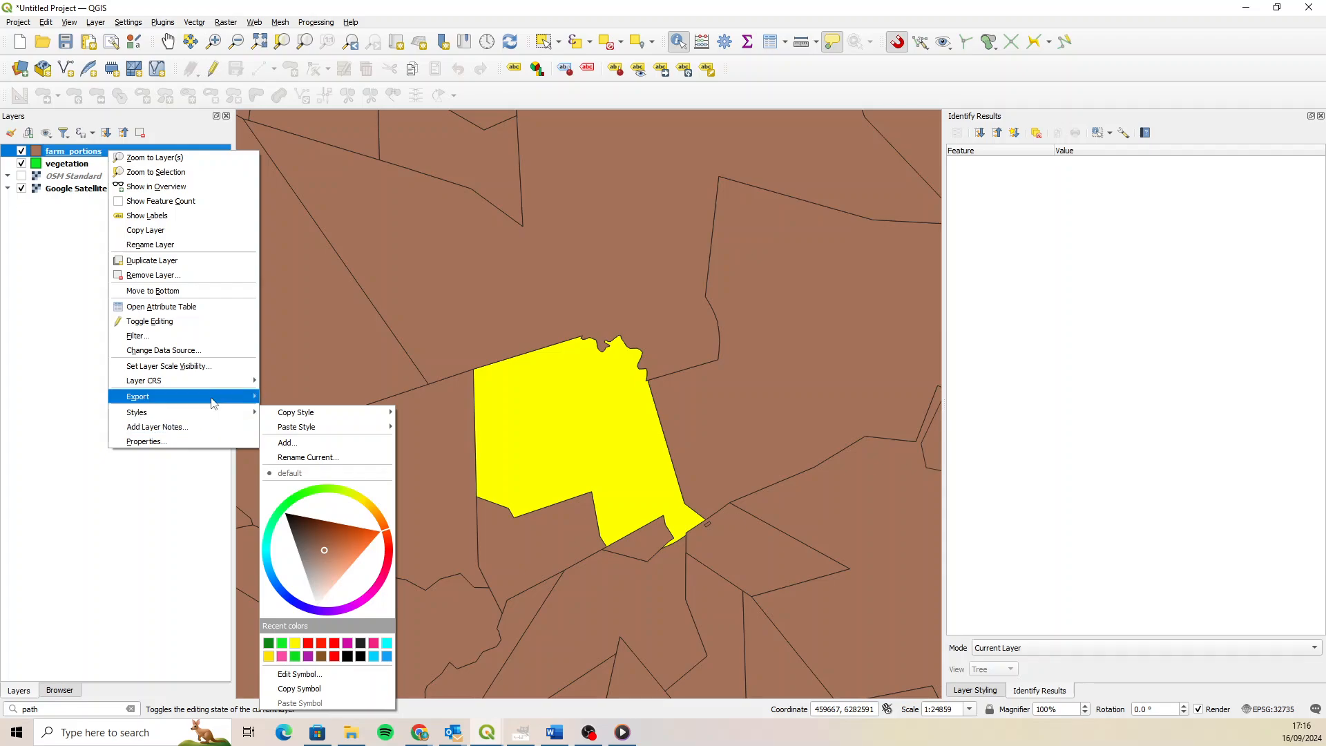
{"action": "mouse_move", "coordinate": [211, 398]}
{"action": "left_click", "coordinate": [359, 412]}
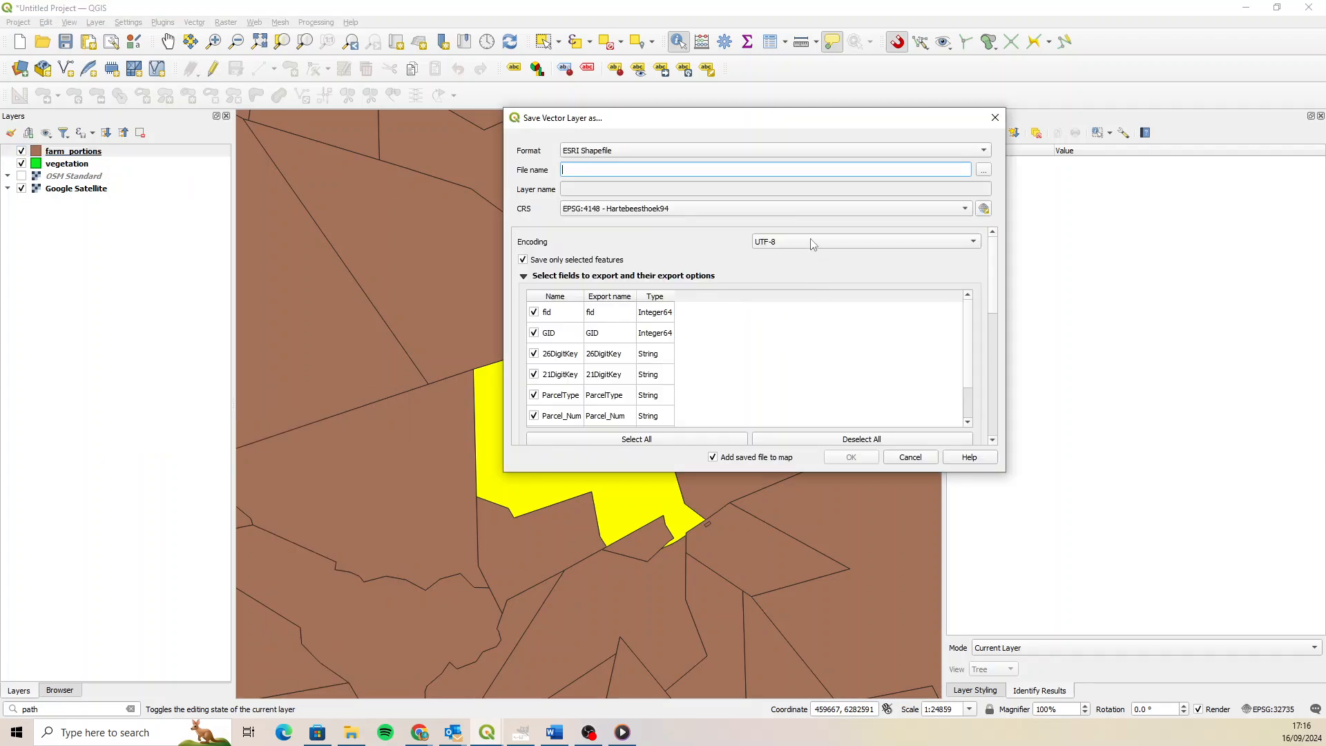
{"action": "left_click", "coordinate": [984, 150]}
{"action": "left_click", "coordinate": [673, 137]}
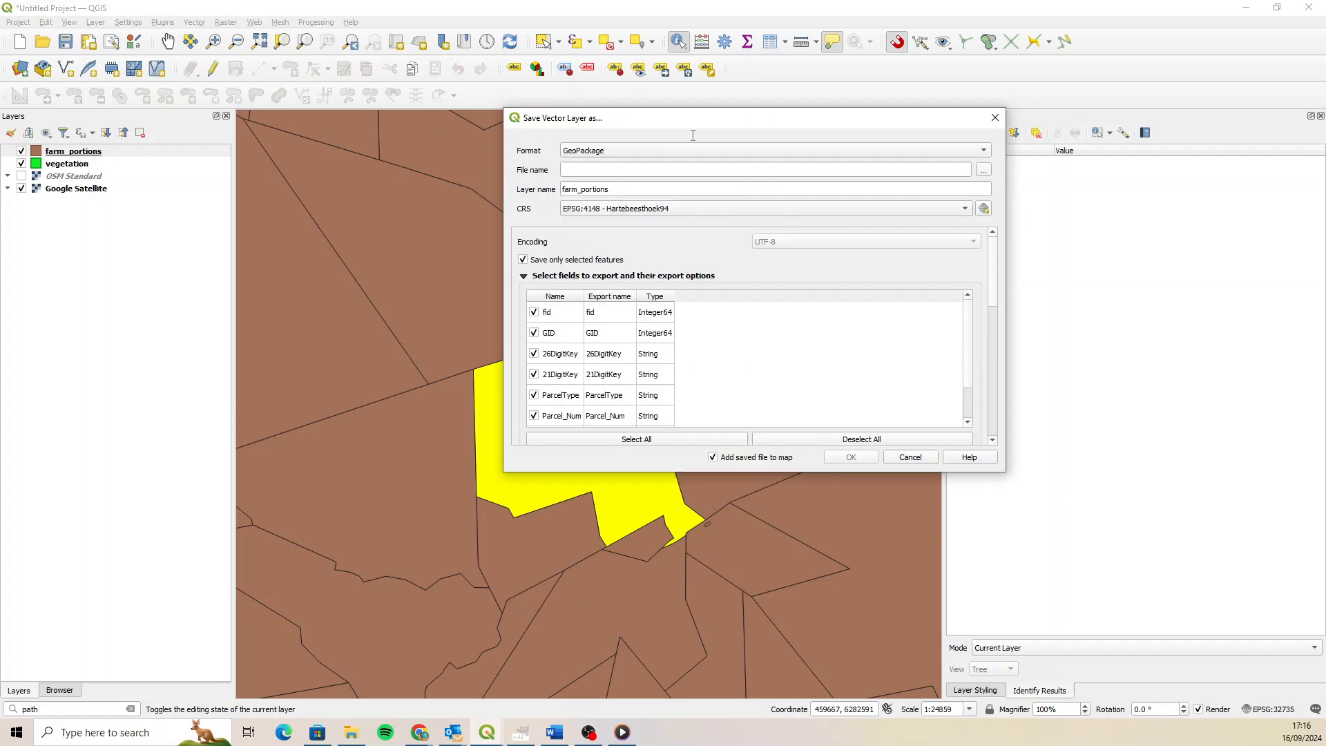
{"action": "left_click", "coordinate": [986, 170]}
{"action": "left_click", "coordinate": [732, 224]}
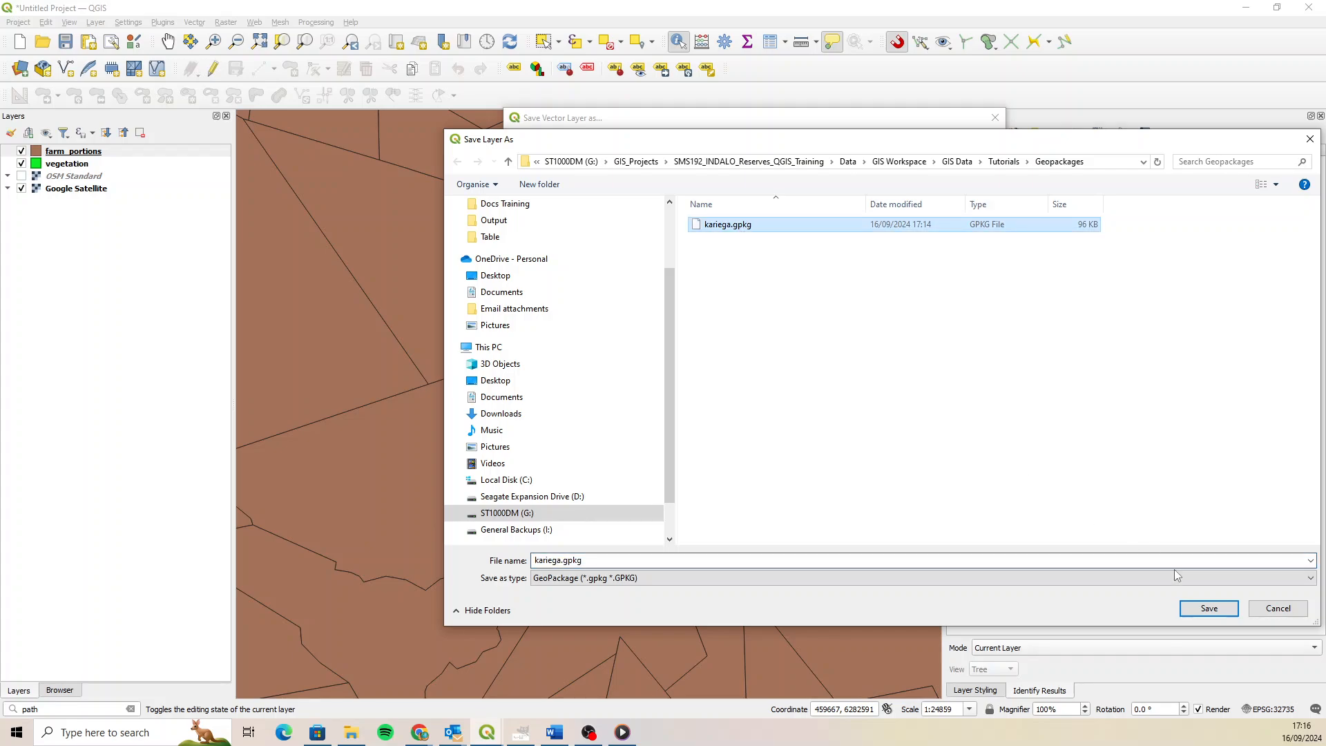
{"action": "left_click", "coordinate": [1209, 608]}
Name the exported layer farm_portion_431 and save it to the geopackage.
{"action": "left_click", "coordinate": [620, 189]}
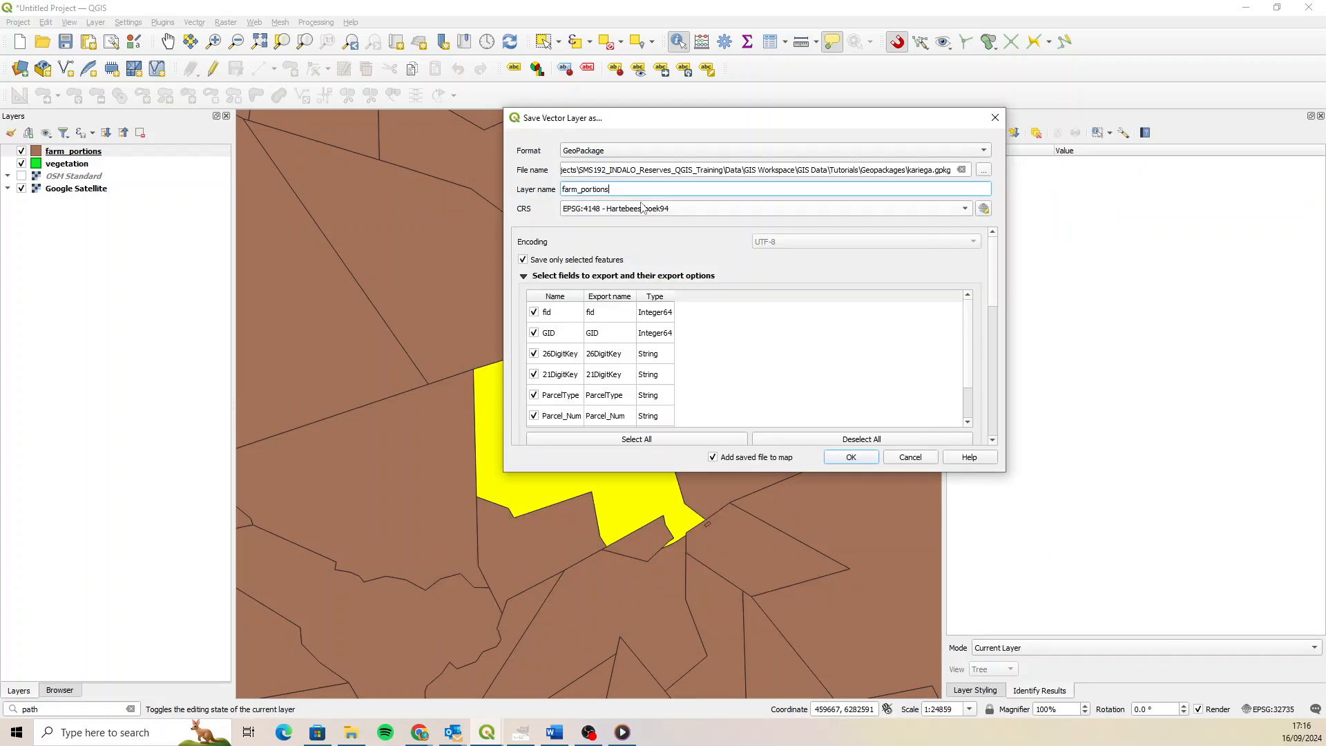
{"action": "key", "text": "BackSpace"}
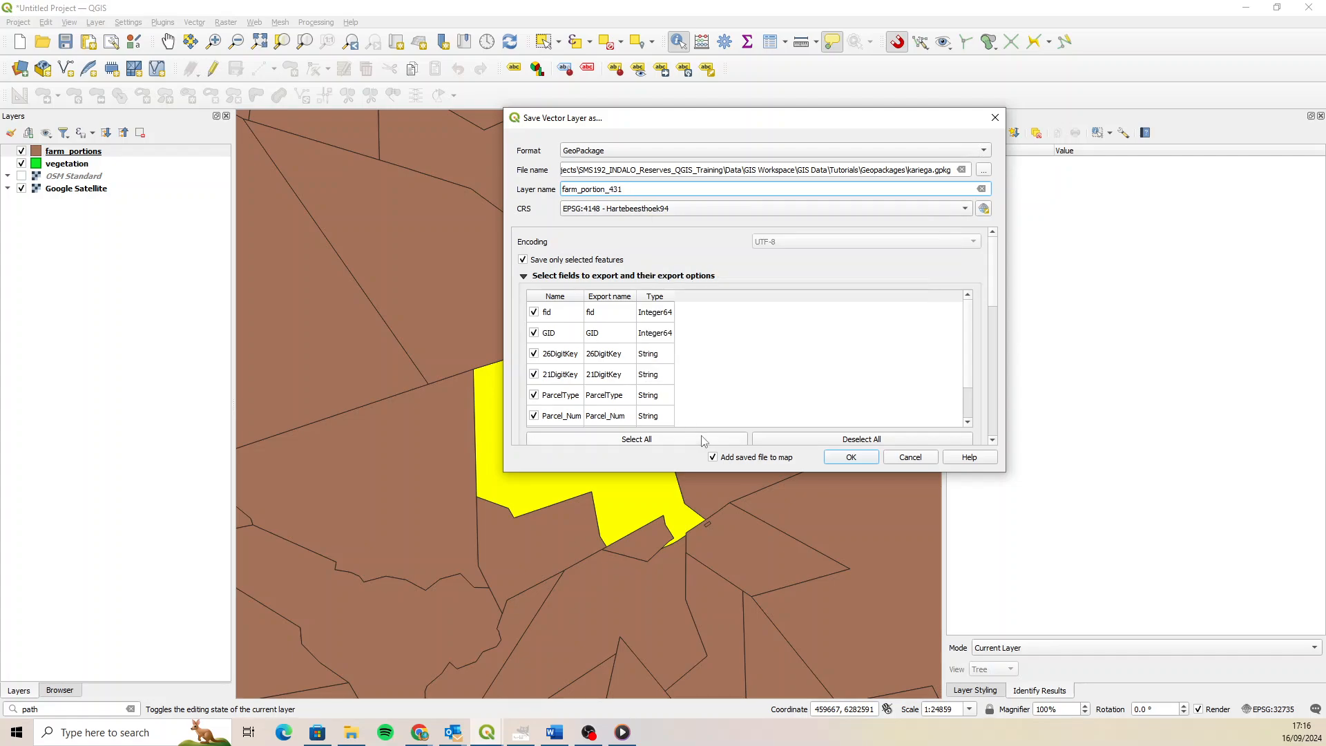
{"action": "left_click", "coordinate": [851, 457]}
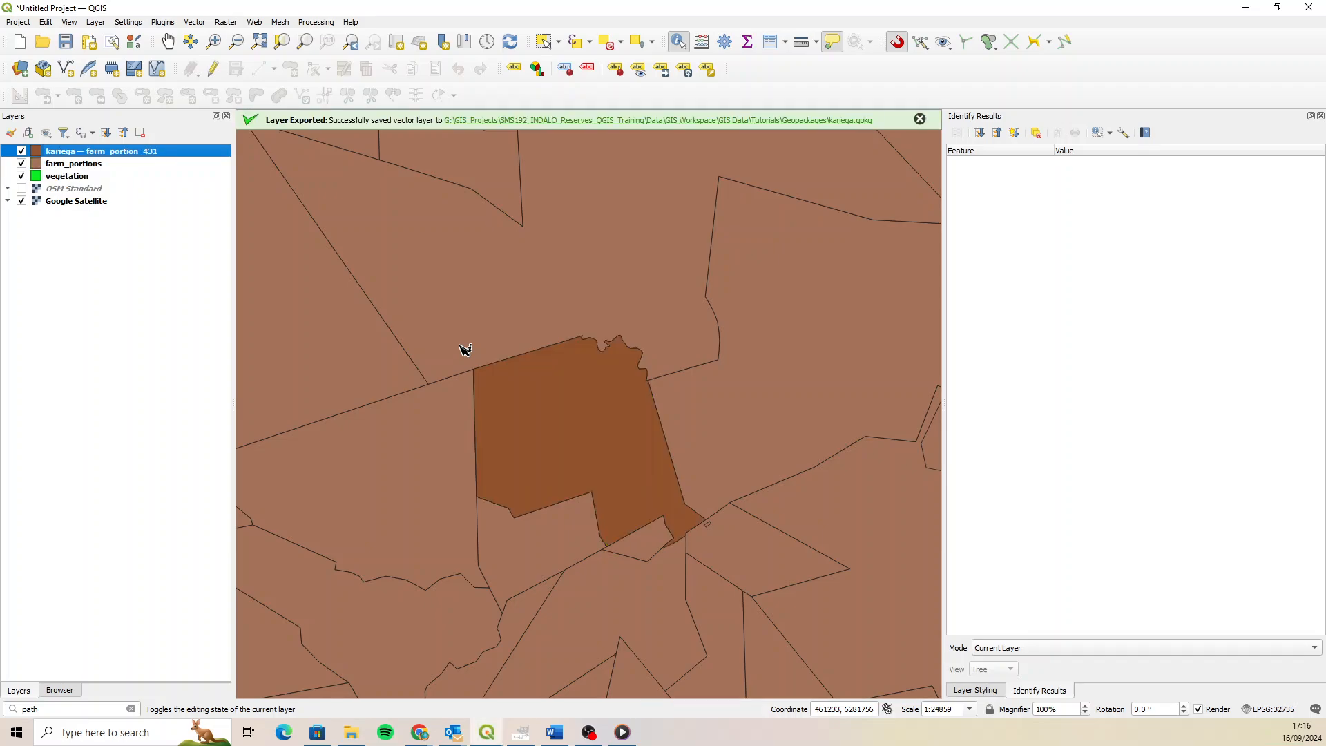
Style the farm_portions layer's simple fill with No Brush and an orange #ffbb01 stroke.
{"action": "right_click", "coordinate": [110, 164]}
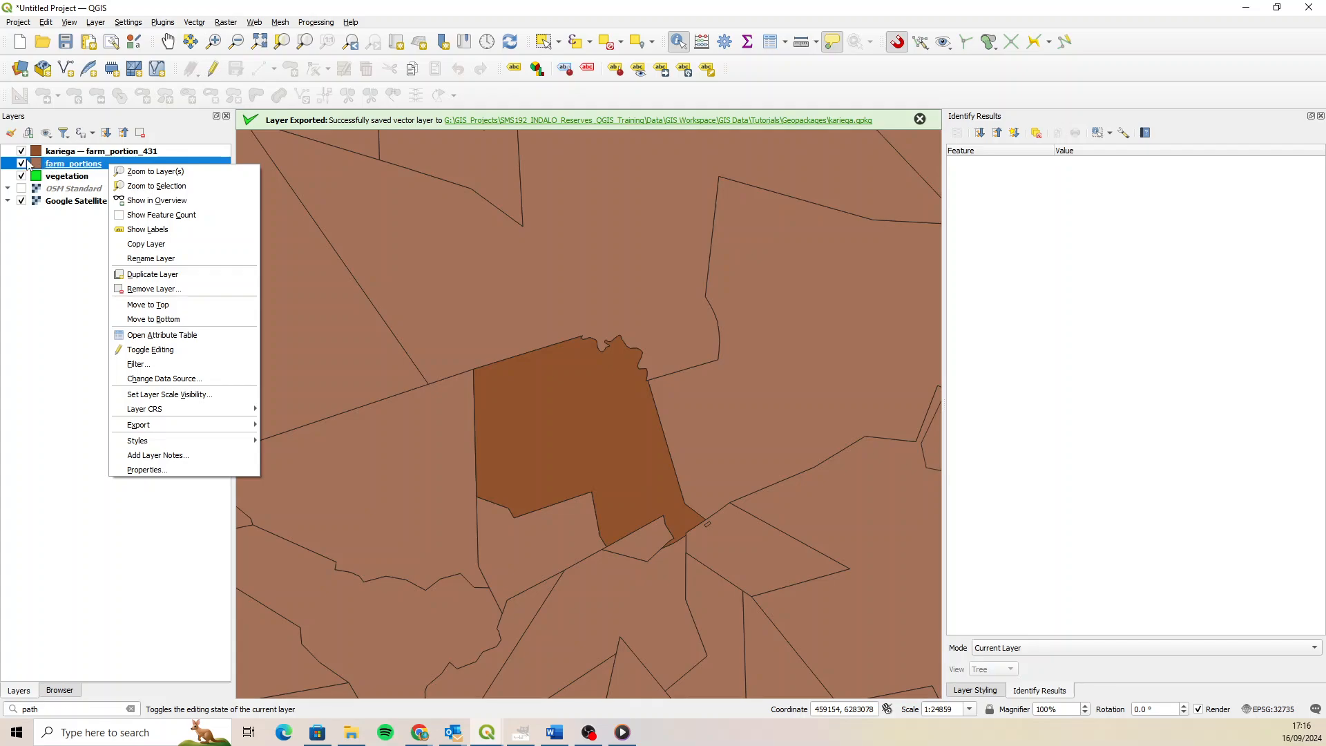
{"action": "left_click", "coordinate": [74, 168]}
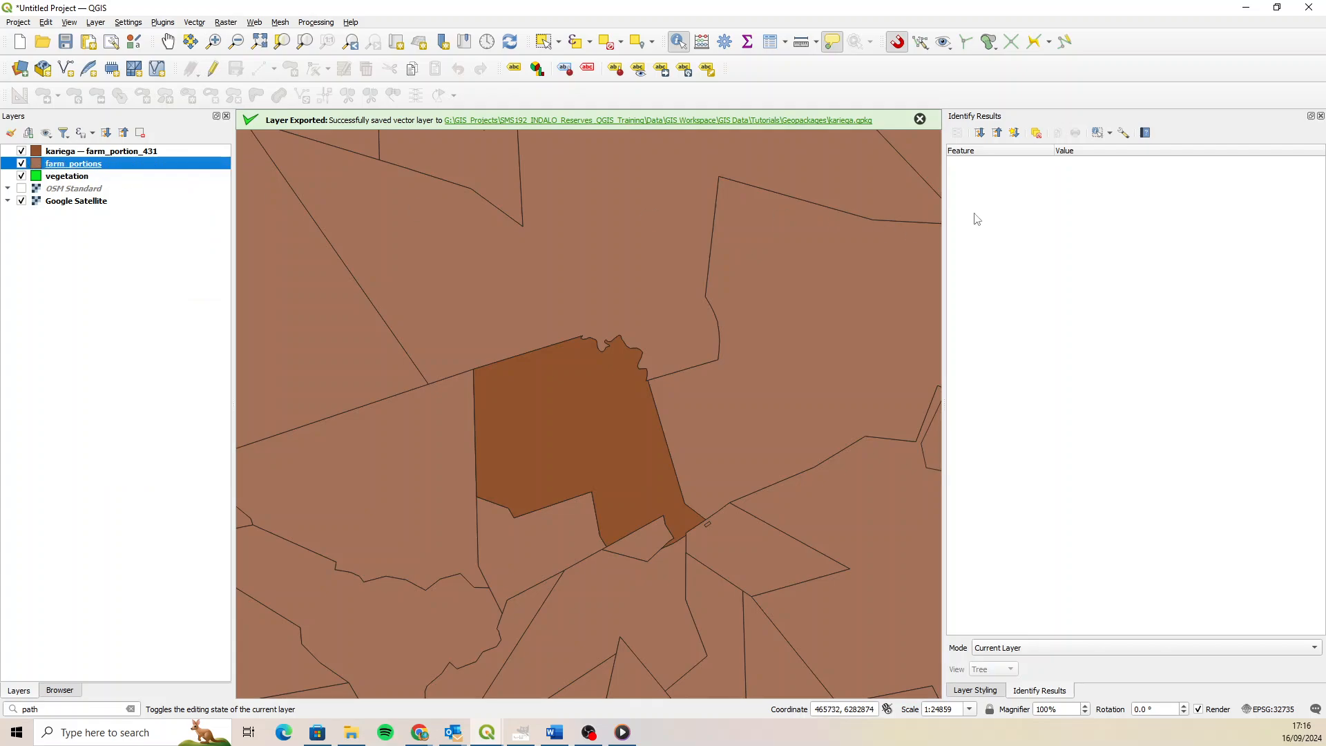
{"action": "left_click", "coordinate": [970, 691]}
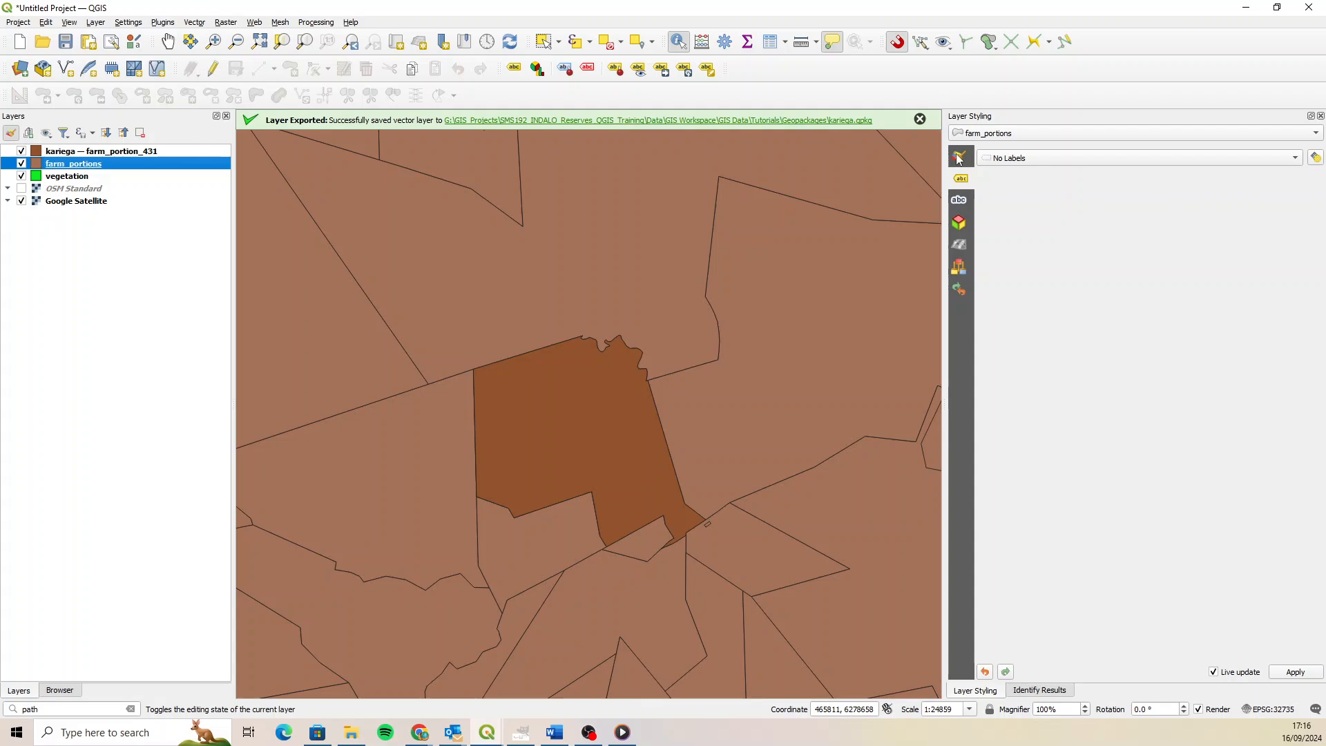
{"action": "left_click", "coordinate": [959, 158]}
{"action": "left_click", "coordinate": [1135, 191]}
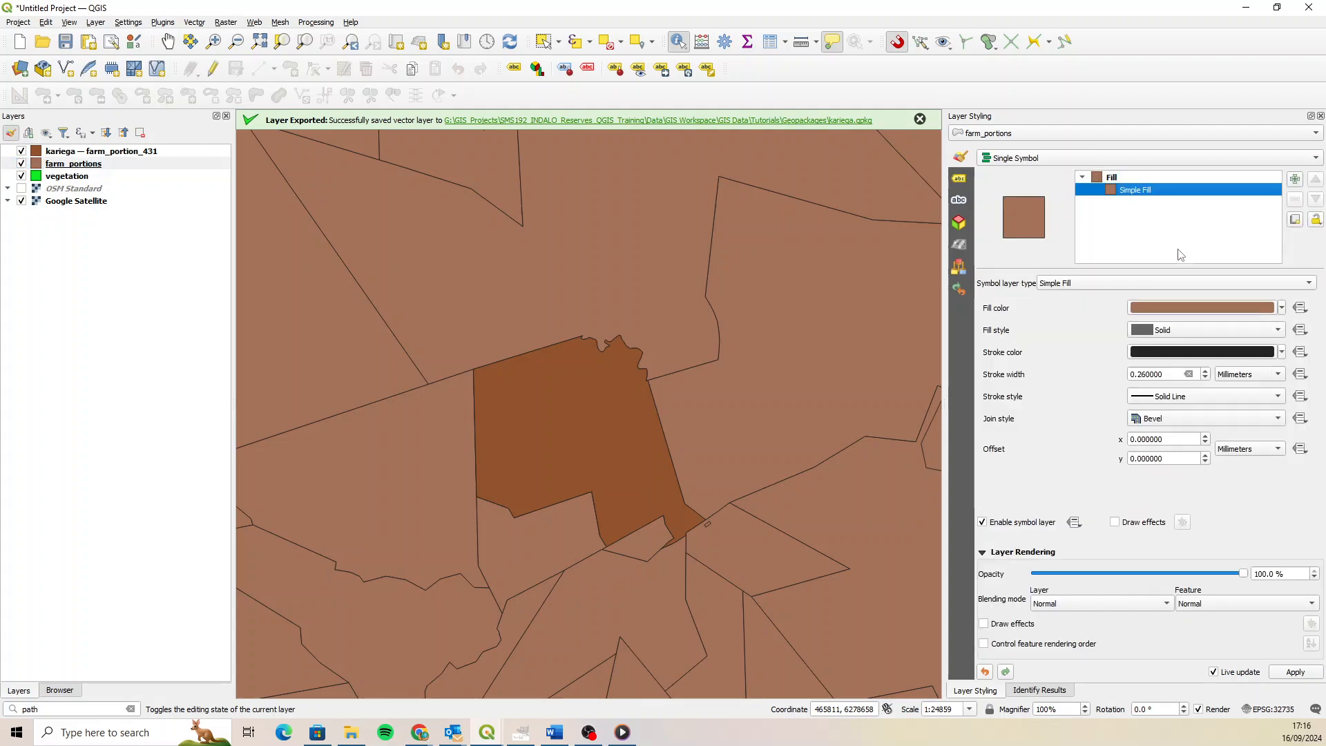
{"action": "left_click", "coordinate": [1188, 332]}
{"action": "left_click", "coordinate": [1183, 356]}
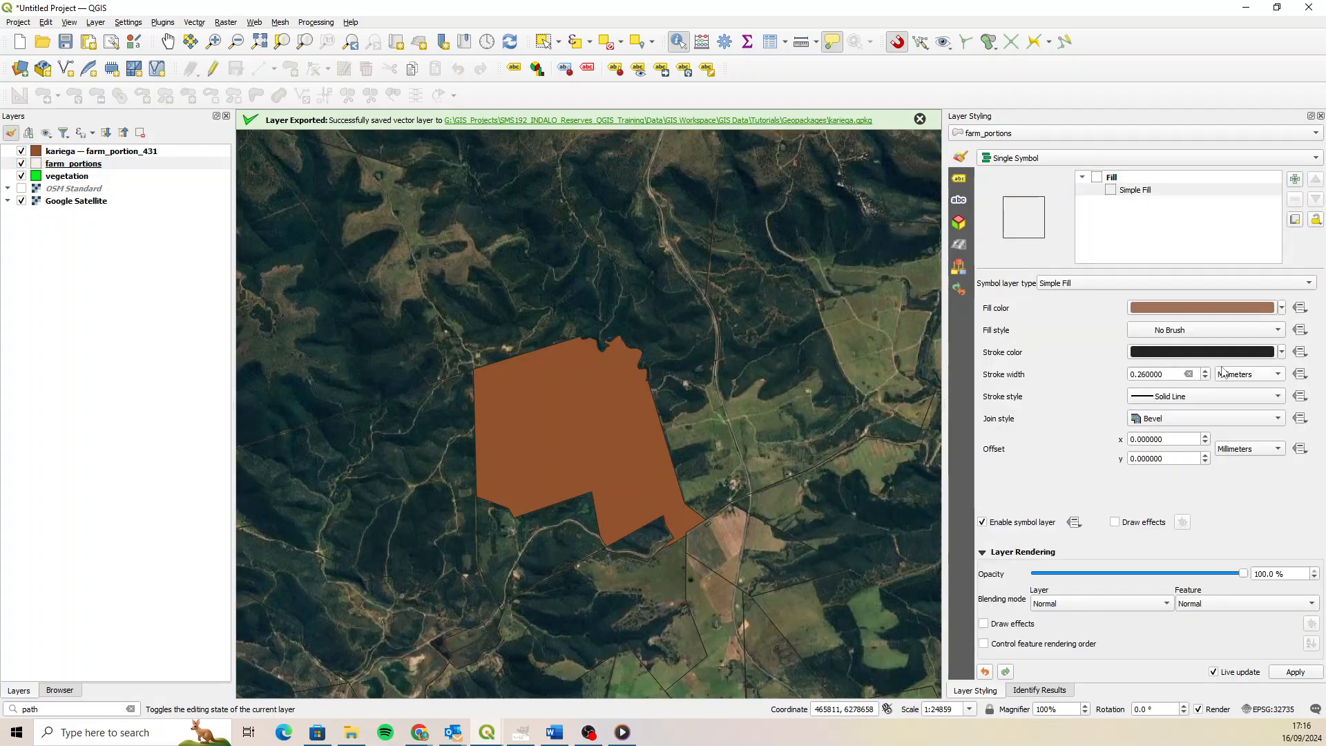
{"action": "left_click", "coordinate": [1183, 353]}
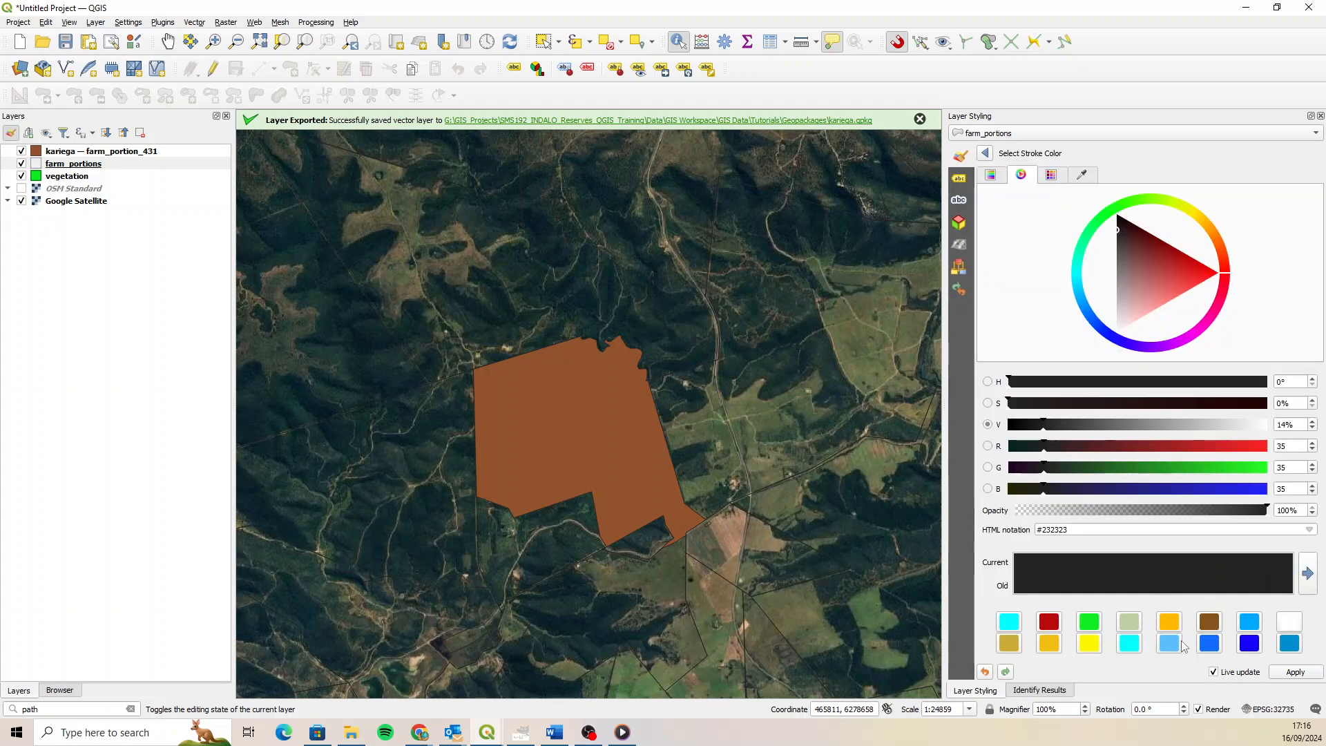
{"action": "left_click", "coordinate": [1170, 621]}
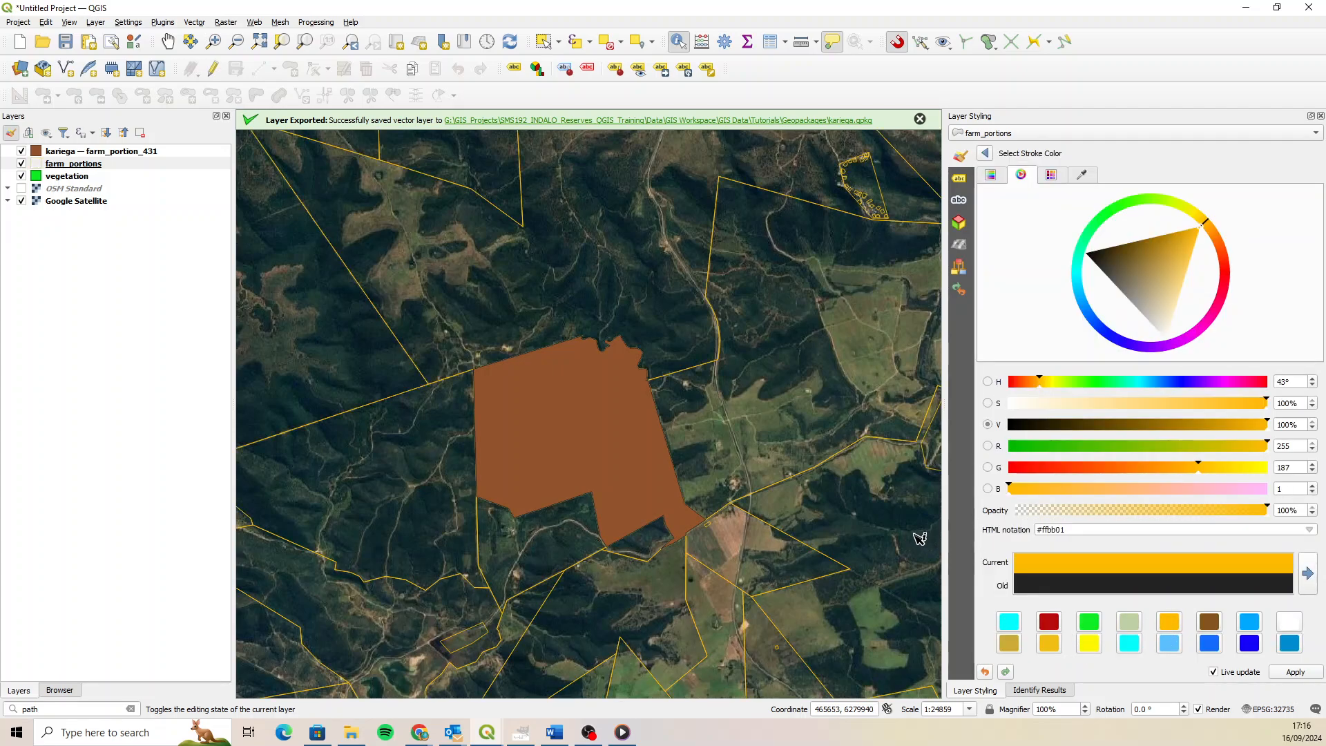
Style the farm_portion_431 layer's simple fill with No Brush and a red stroke.
{"action": "left_click", "coordinate": [76, 152]}
{"action": "left_click", "coordinate": [1131, 197]}
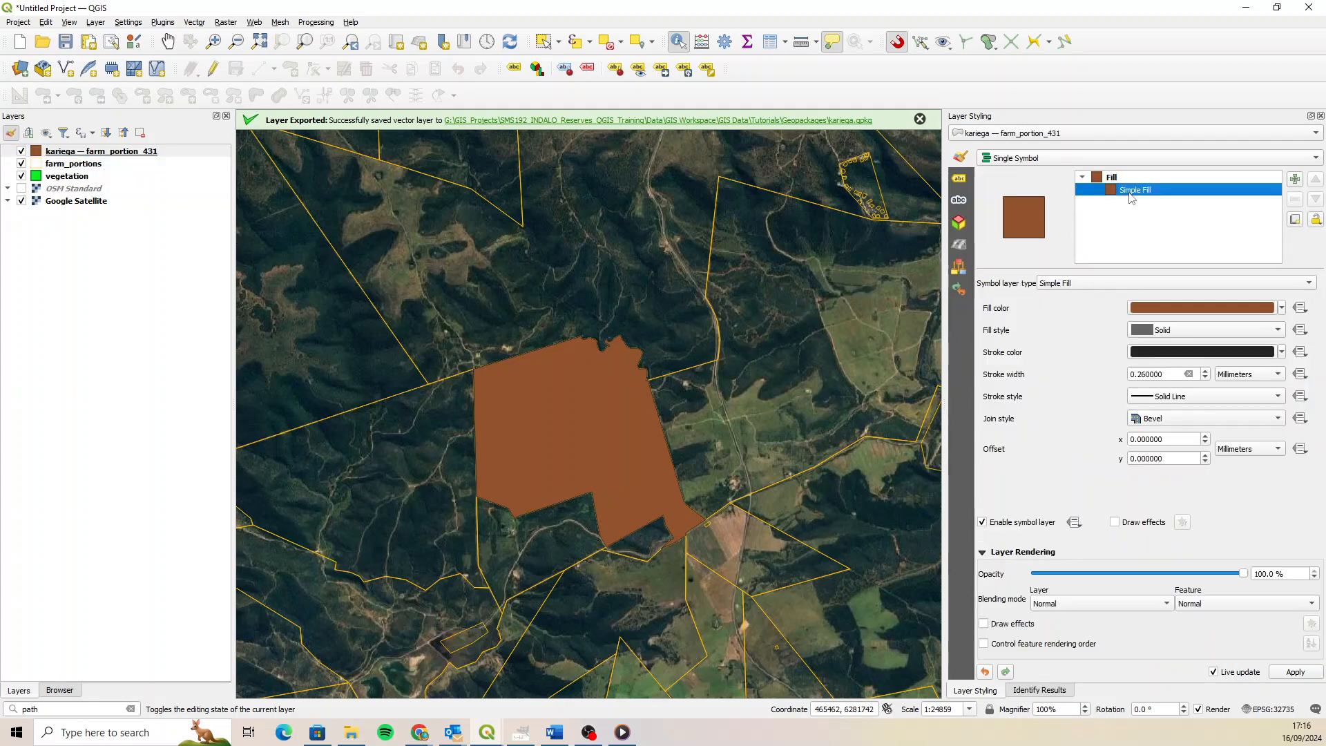
{"action": "left_click", "coordinate": [1193, 333]}
{"action": "left_click", "coordinate": [1175, 351]}
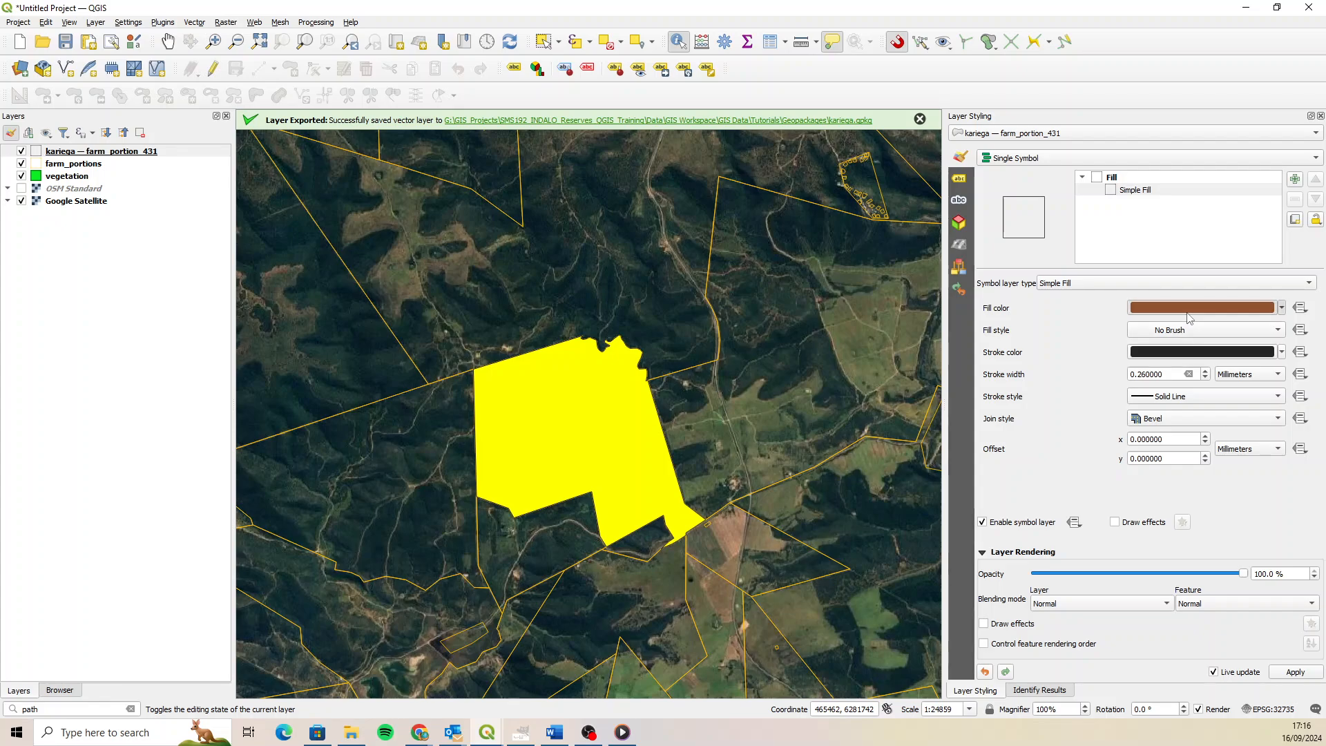
{"action": "left_click", "coordinate": [1192, 308]}
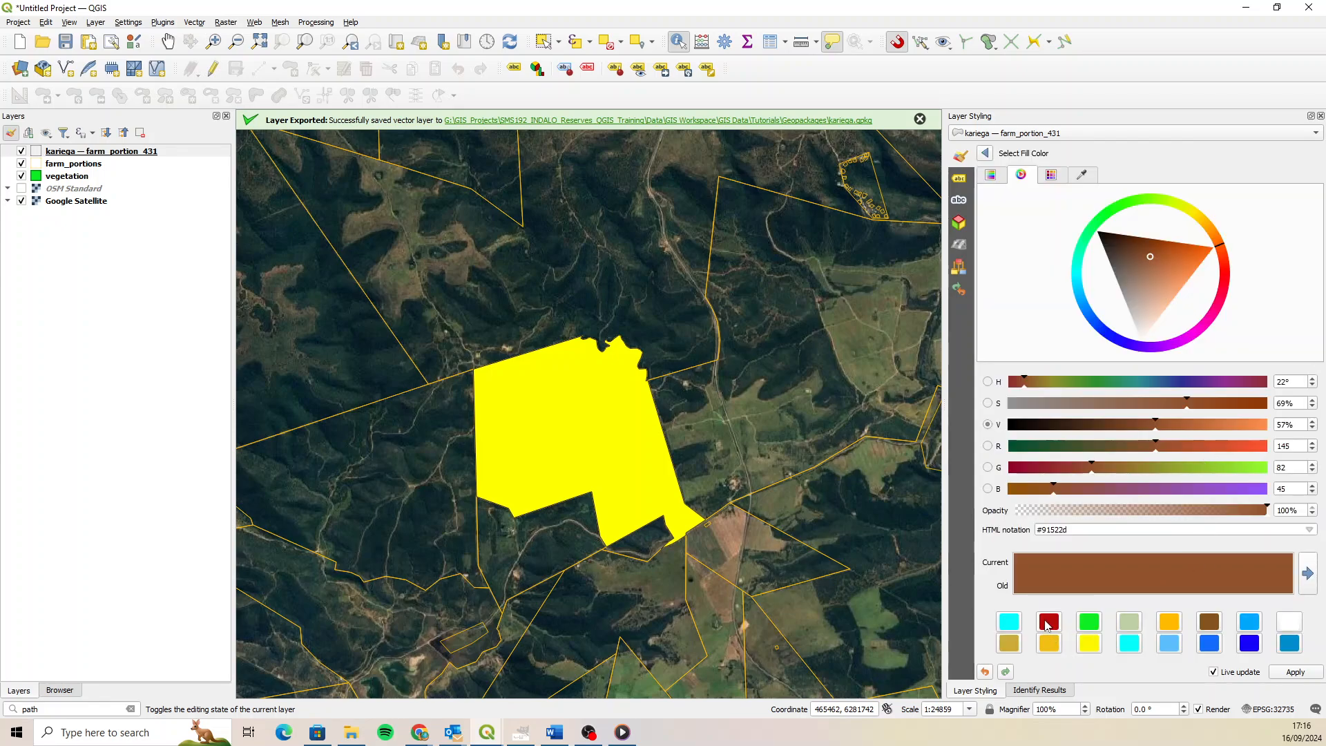
{"action": "left_click", "coordinate": [985, 153]}
{"action": "left_click", "coordinate": [1192, 357]}
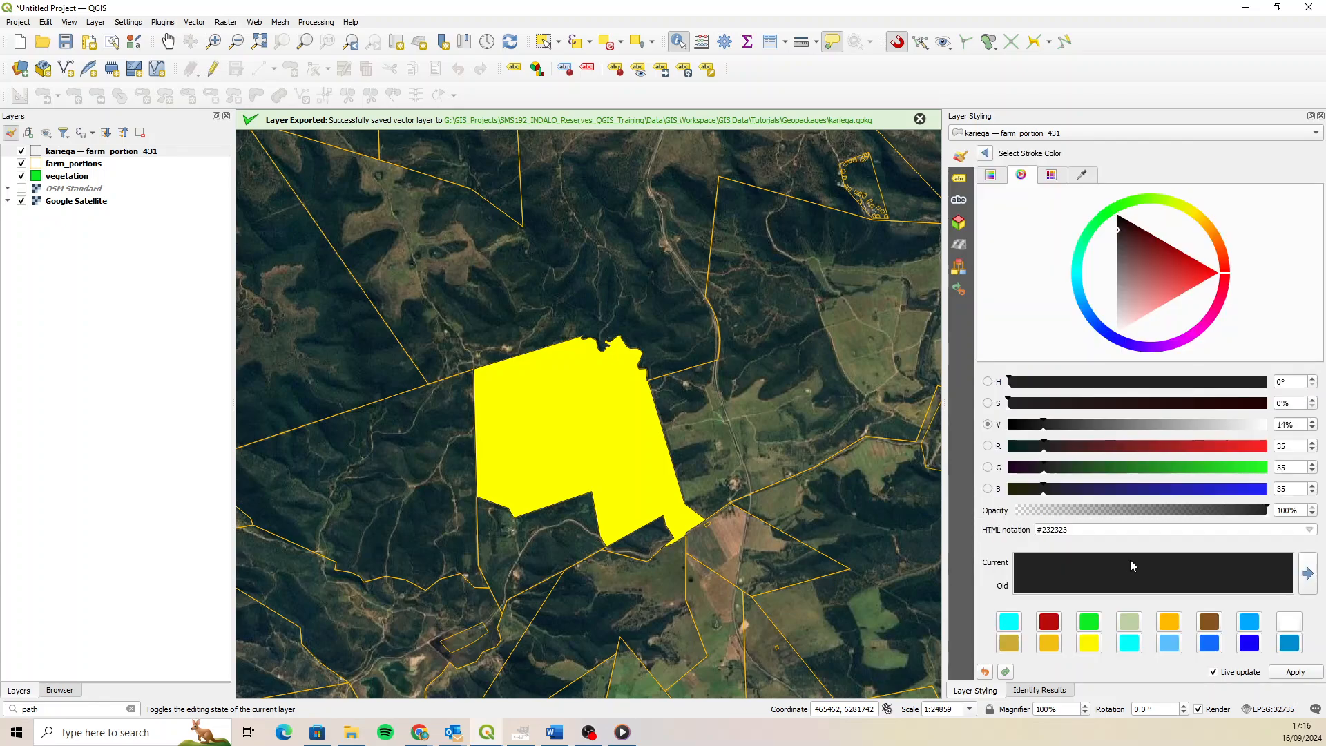
{"action": "left_click", "coordinate": [1046, 621]}
{"action": "left_click", "coordinate": [985, 153]}
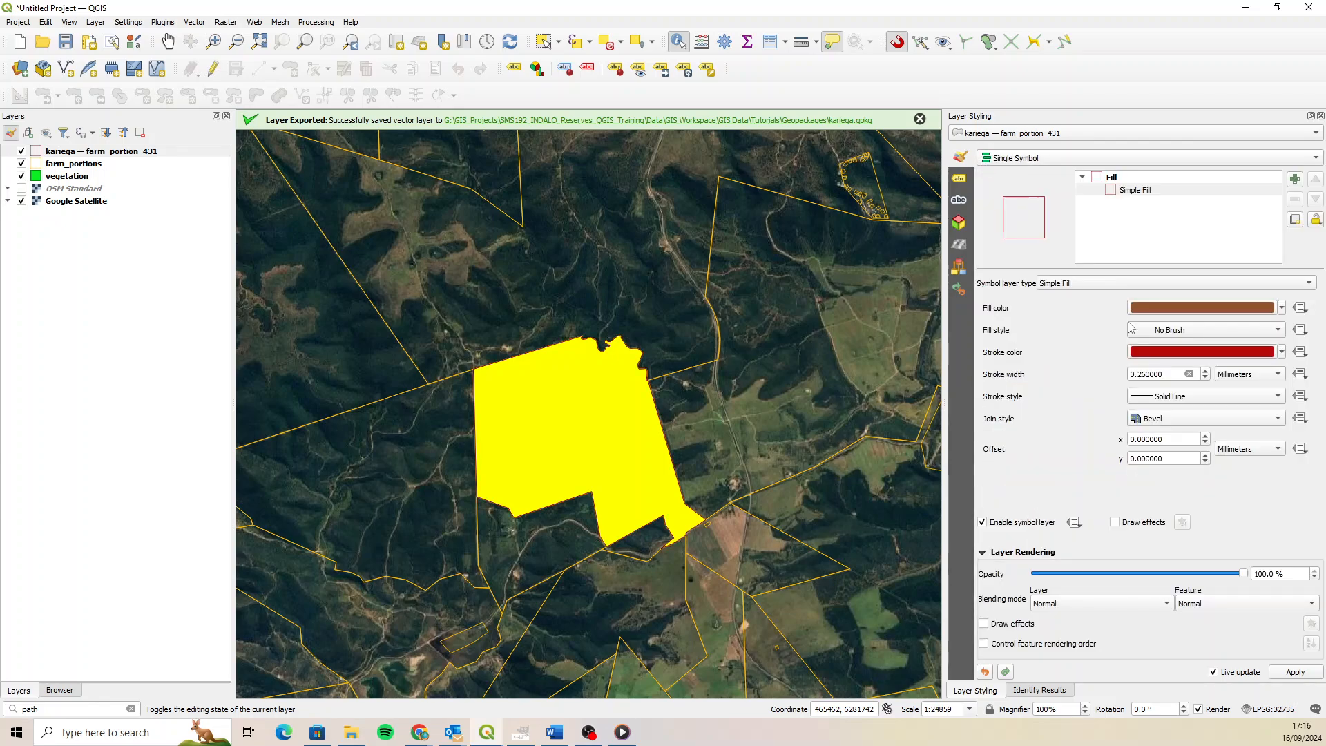
Give the farm_portion_431 outline a dash line stroke 2 mm wide, and deselect features from all layers.
{"action": "left_click", "coordinate": [1181, 393]}
{"action": "left_click", "coordinate": [1163, 426]}
{"action": "double_click", "coordinate": [1162, 373]}
{"action": "type", "text": "2"}
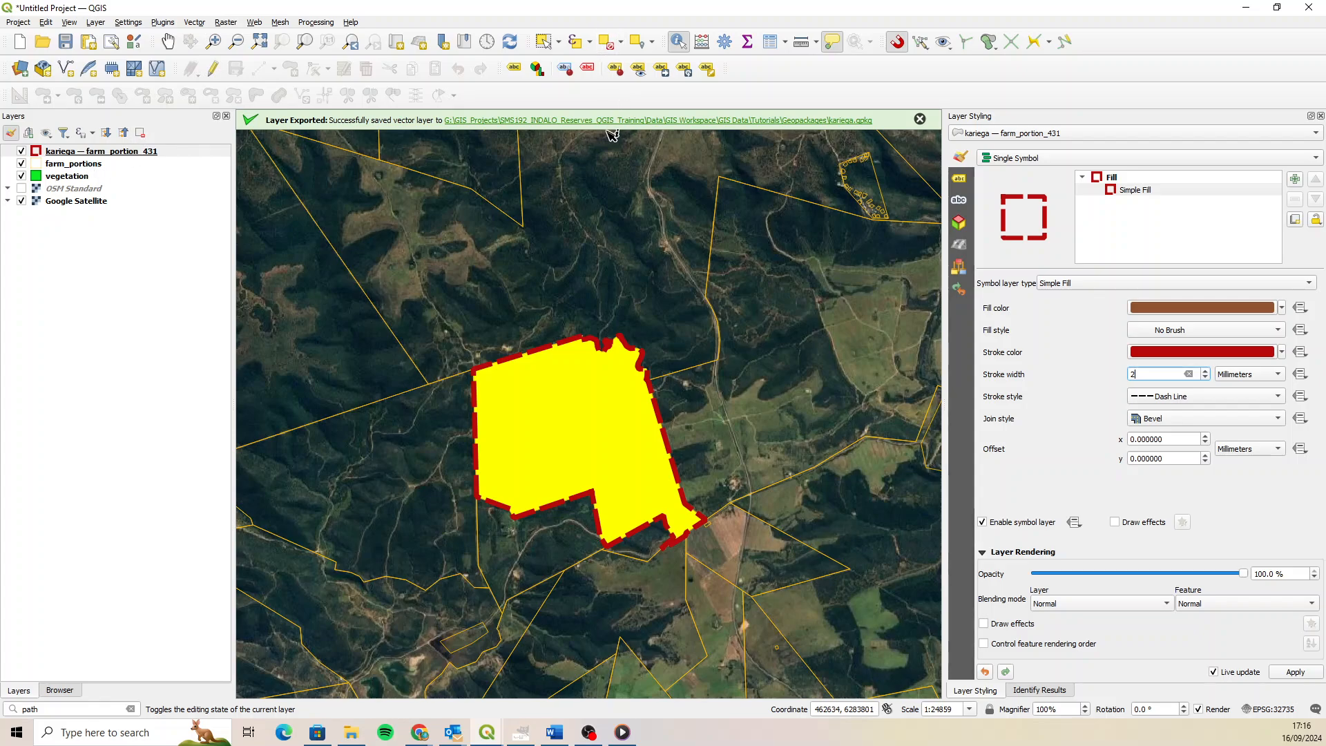
{"action": "left_click", "coordinate": [624, 46]}
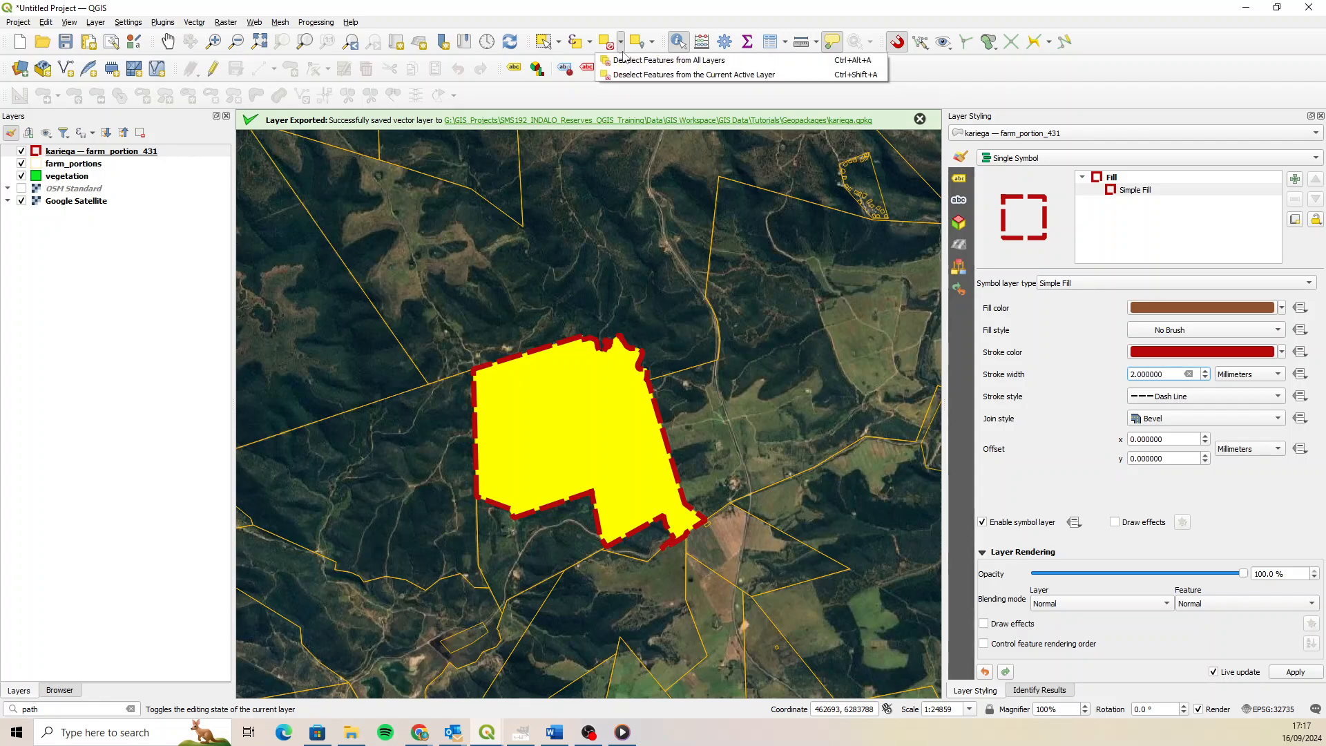
{"action": "left_click", "coordinate": [650, 58]}
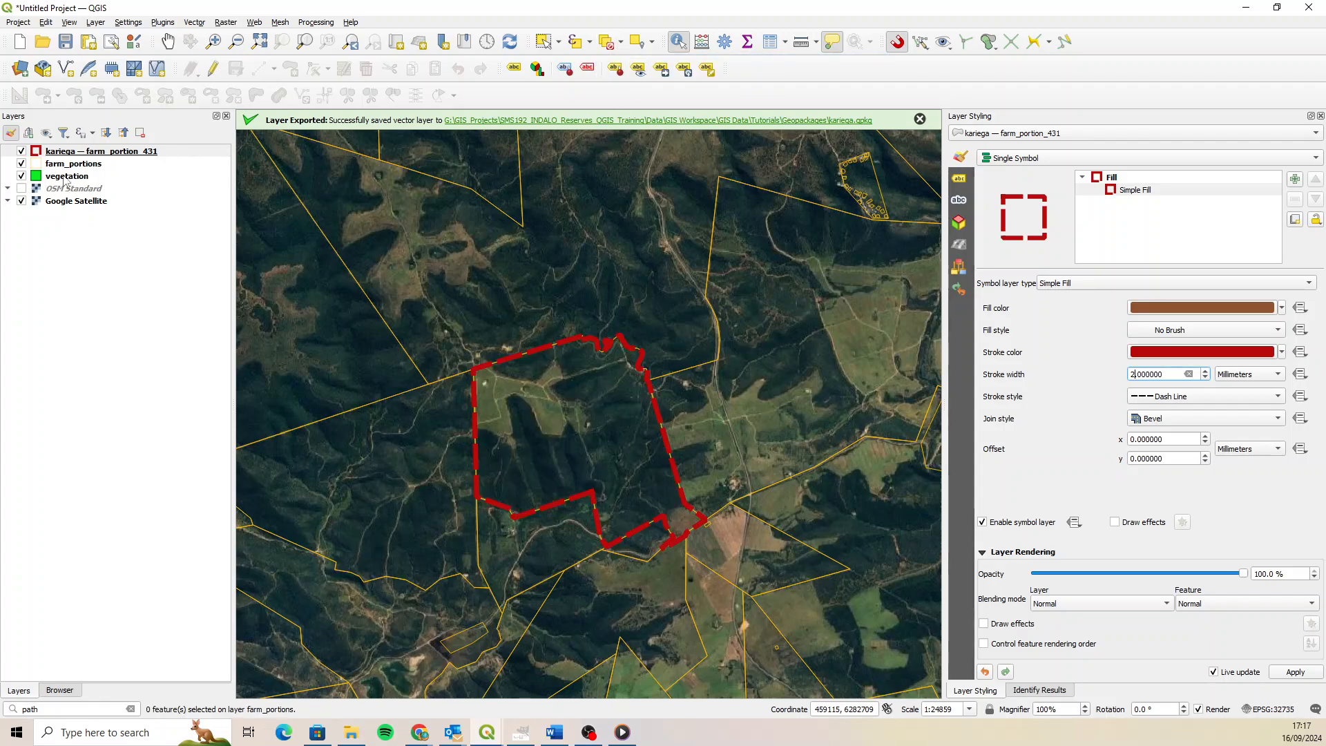
Turn on editing for both the farm_portion_431 and vegetation layers.
{"action": "left_click", "coordinate": [64, 177]}
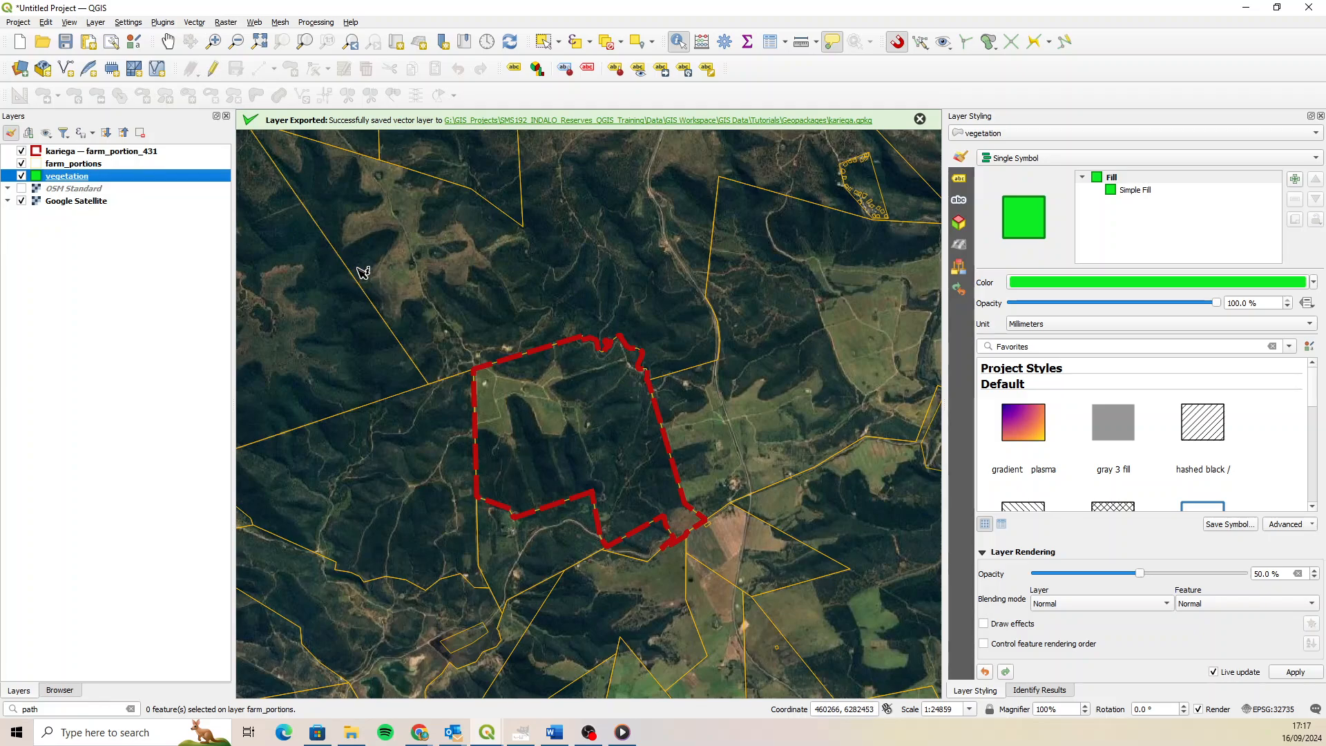
{"action": "left_click", "coordinate": [118, 164]}
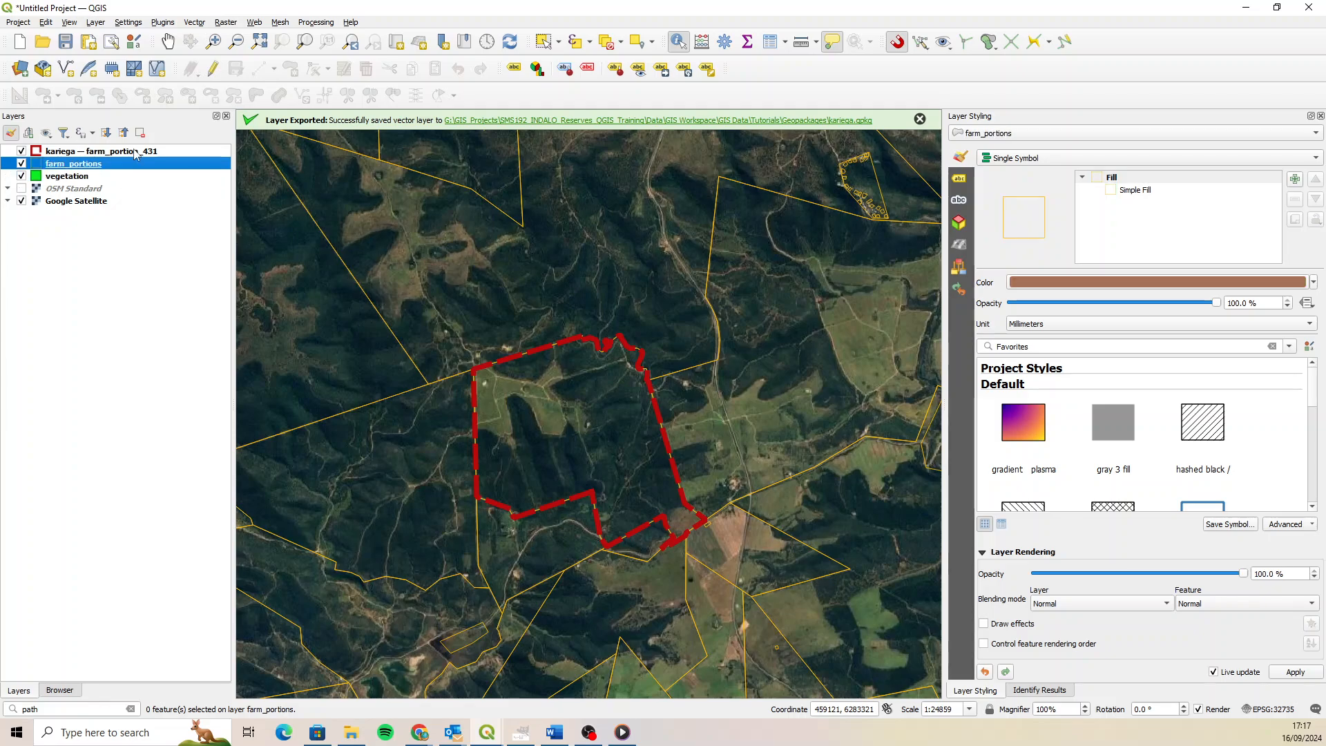
{"action": "left_click", "coordinate": [134, 152]}
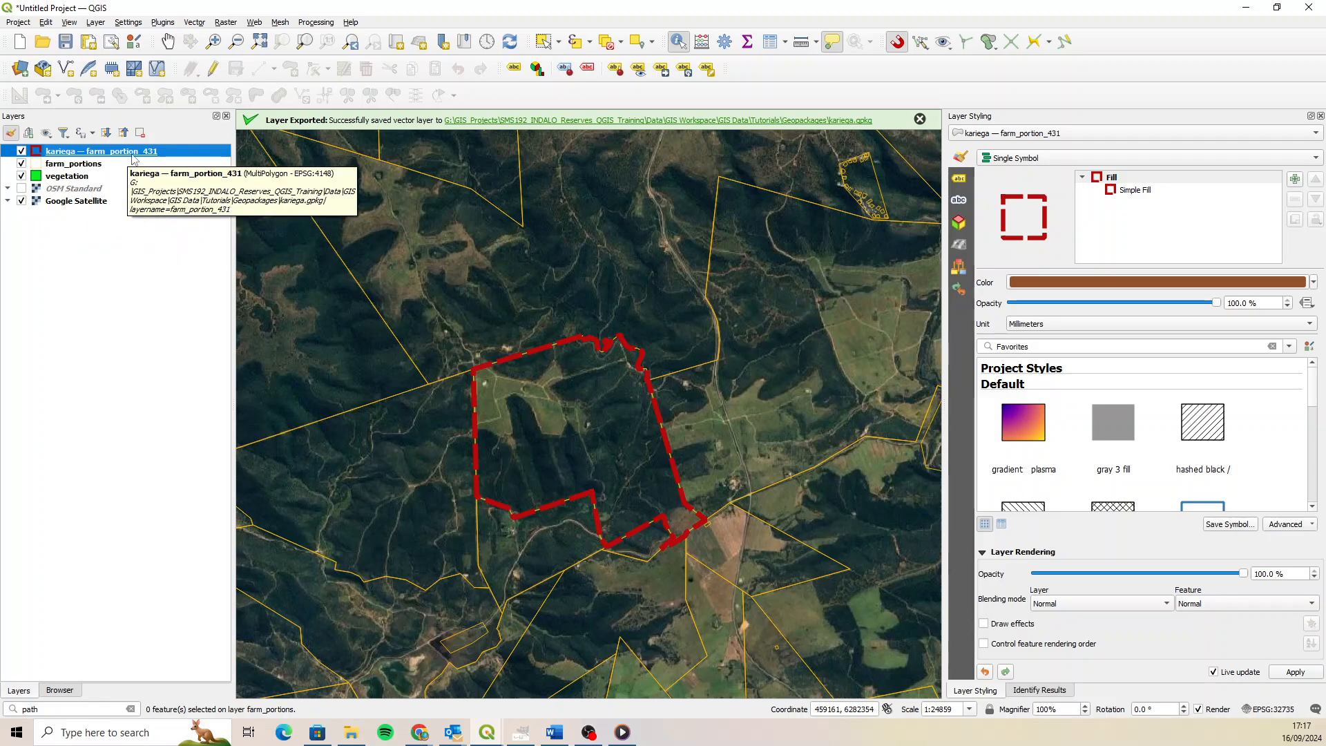
{"action": "left_click", "coordinate": [213, 68]}
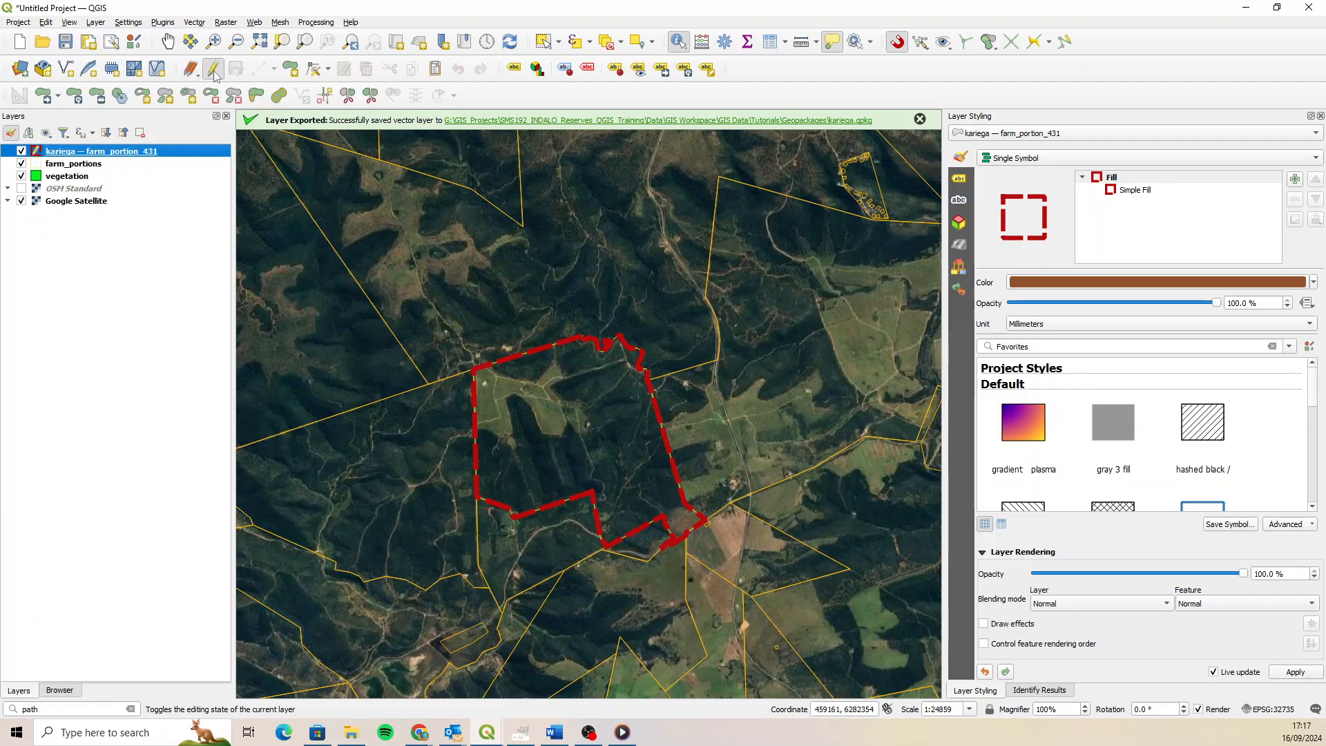
{"action": "left_click", "coordinate": [100, 177]}
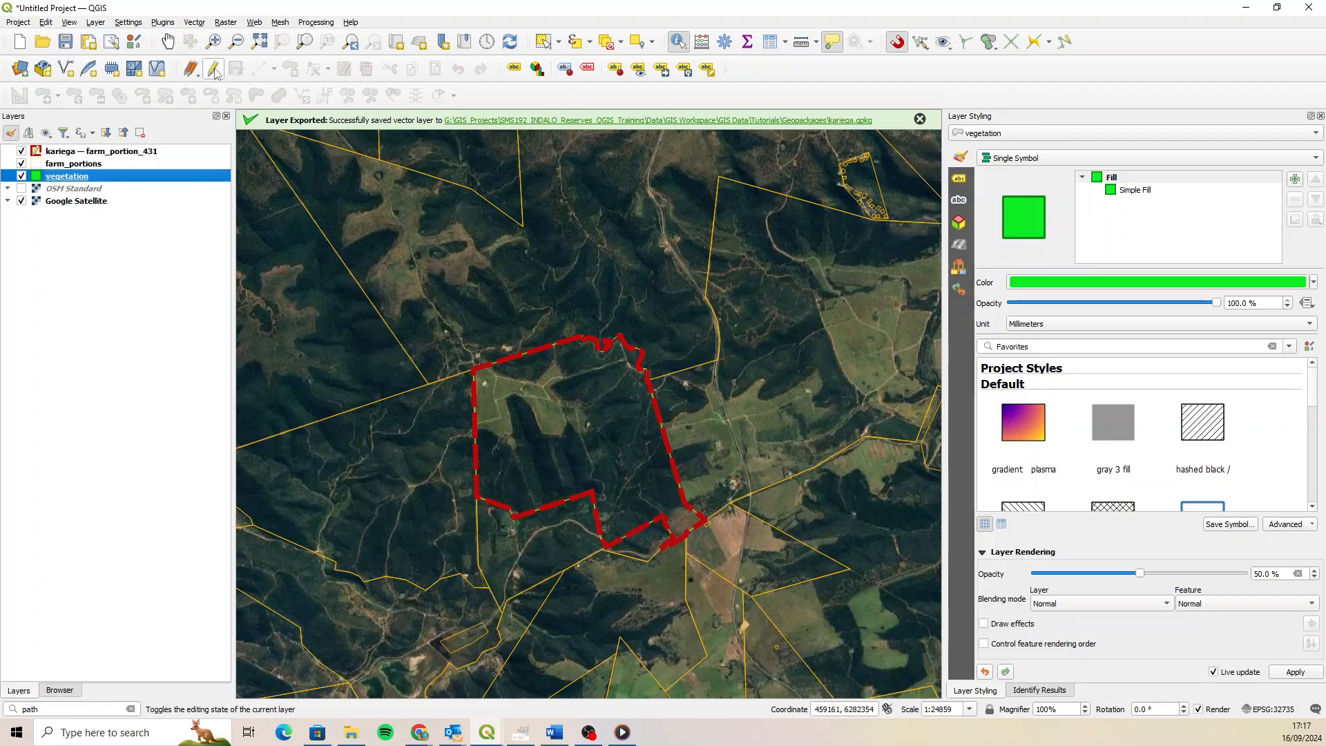
{"action": "left_click", "coordinate": [159, 154]}
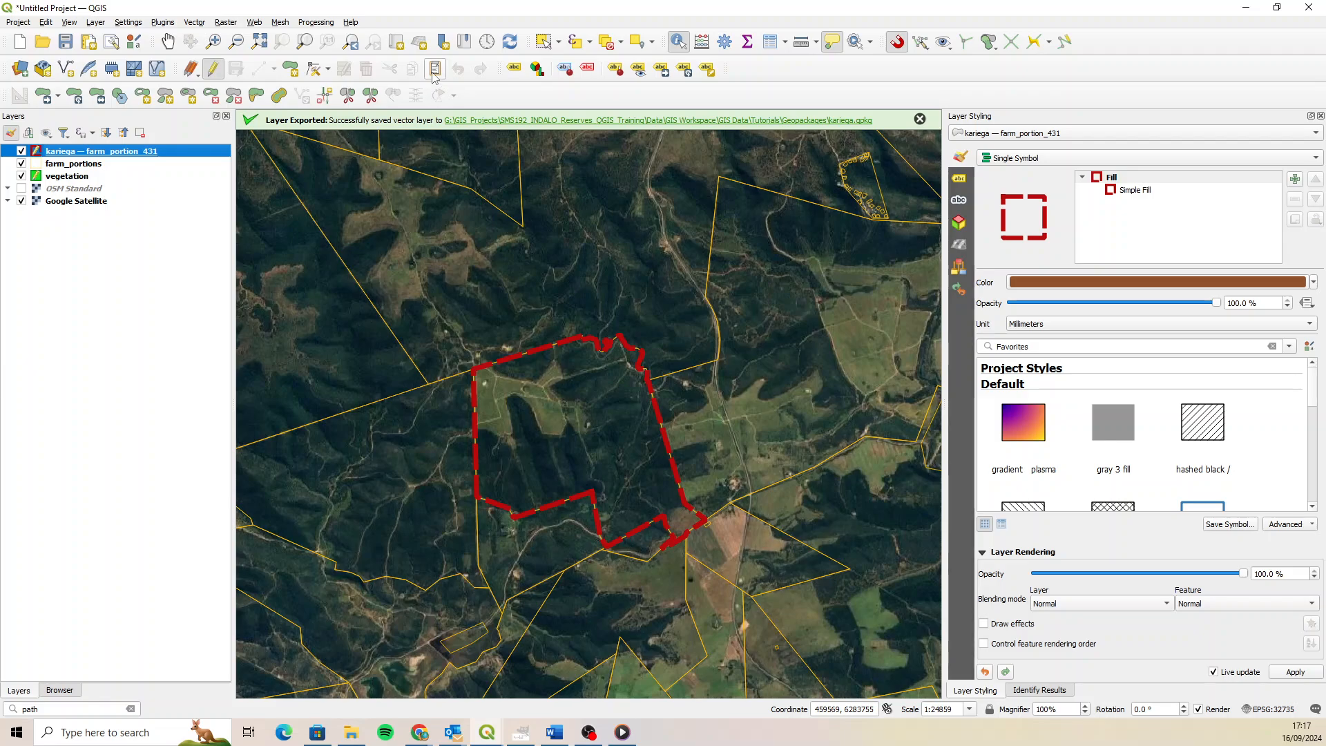
Copy the farm polygon from the farm_portion_431 layer and paste it into the vegetation layer.
{"action": "left_click", "coordinate": [543, 45]}
{"action": "left_click", "coordinate": [545, 401]}
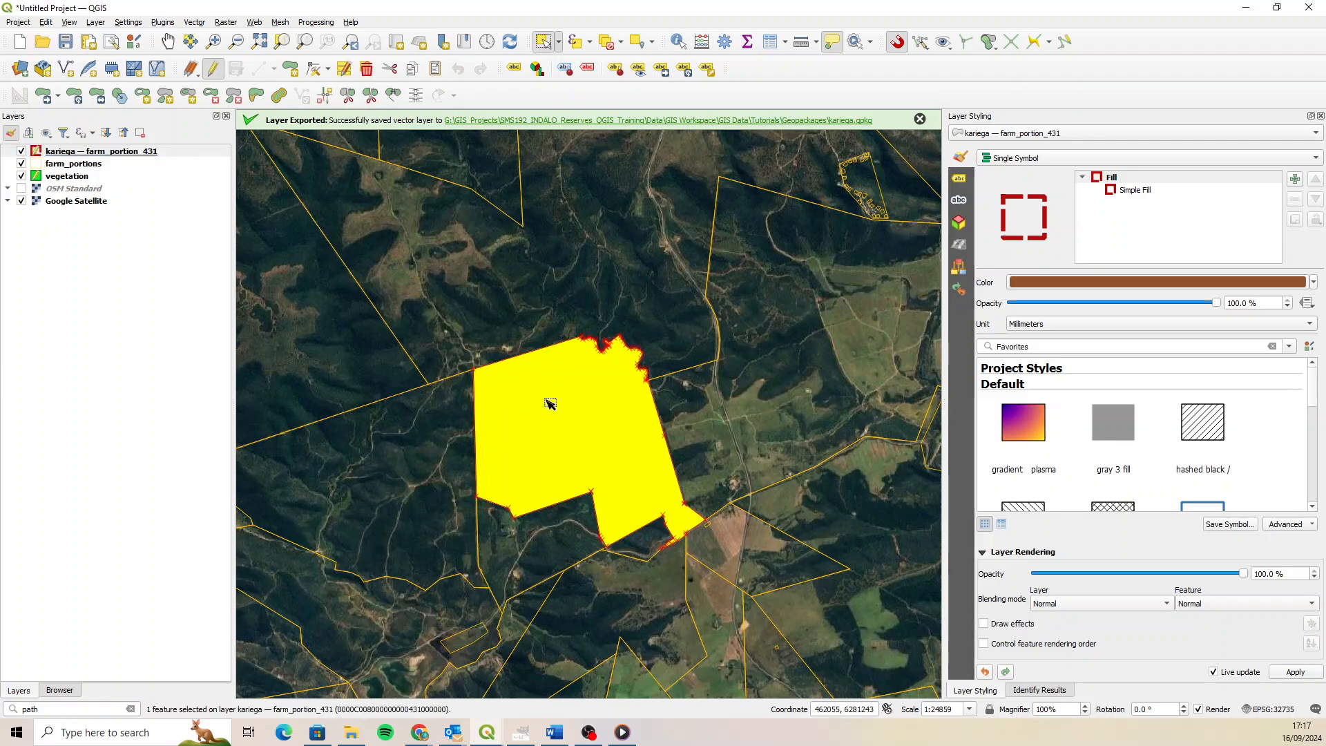
{"action": "left_click", "coordinate": [412, 69]}
{"action": "left_click", "coordinate": [67, 177]}
{"action": "left_click", "coordinate": [436, 70]}
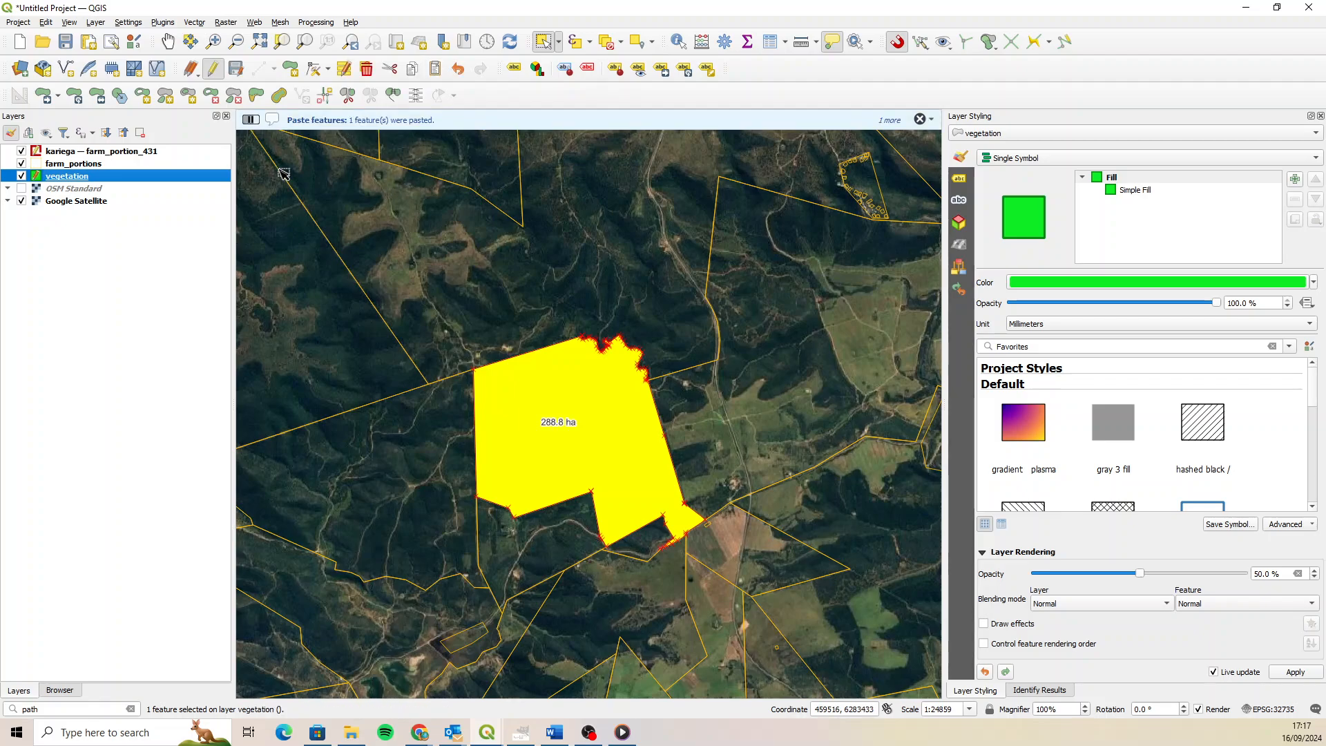
Stop editing farm_portion_431 and vegetation, saving the vegetation edits, and clear the feature selection.
{"action": "left_click", "coordinate": [126, 153]}
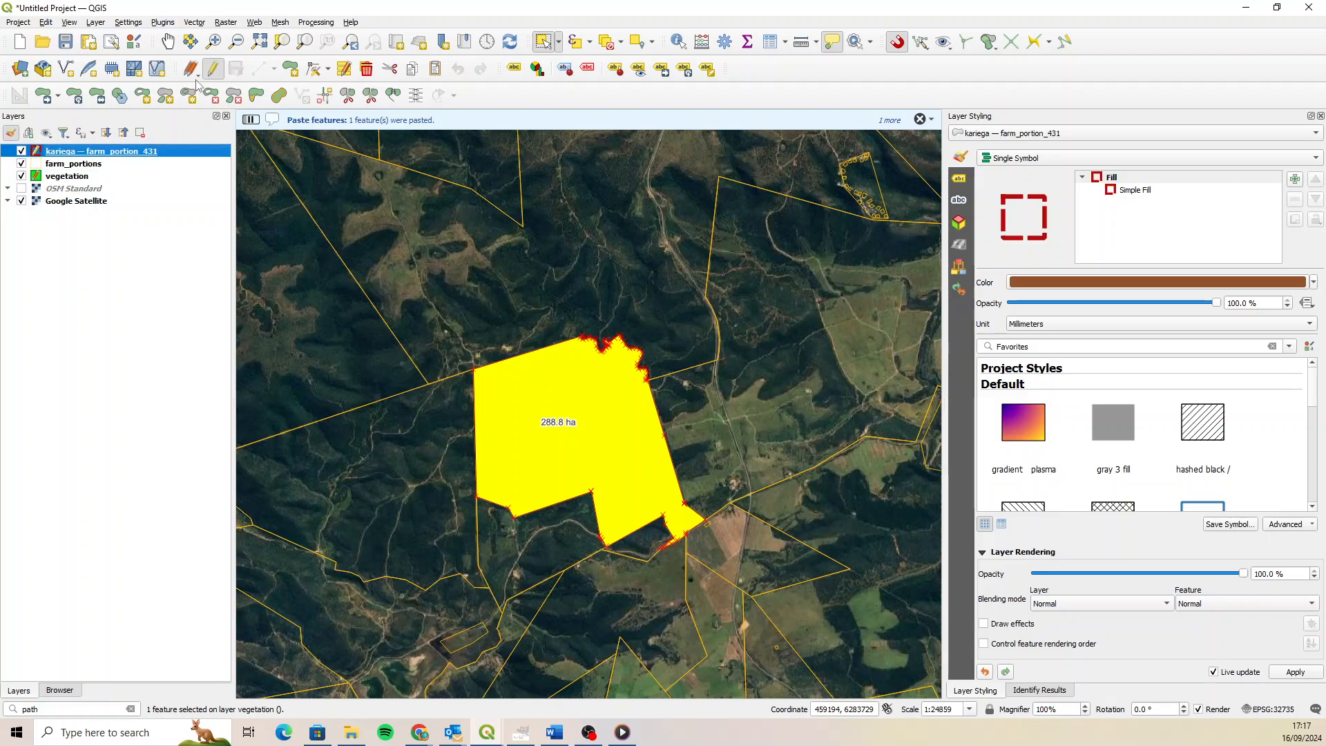
{"action": "left_click", "coordinate": [114, 177]}
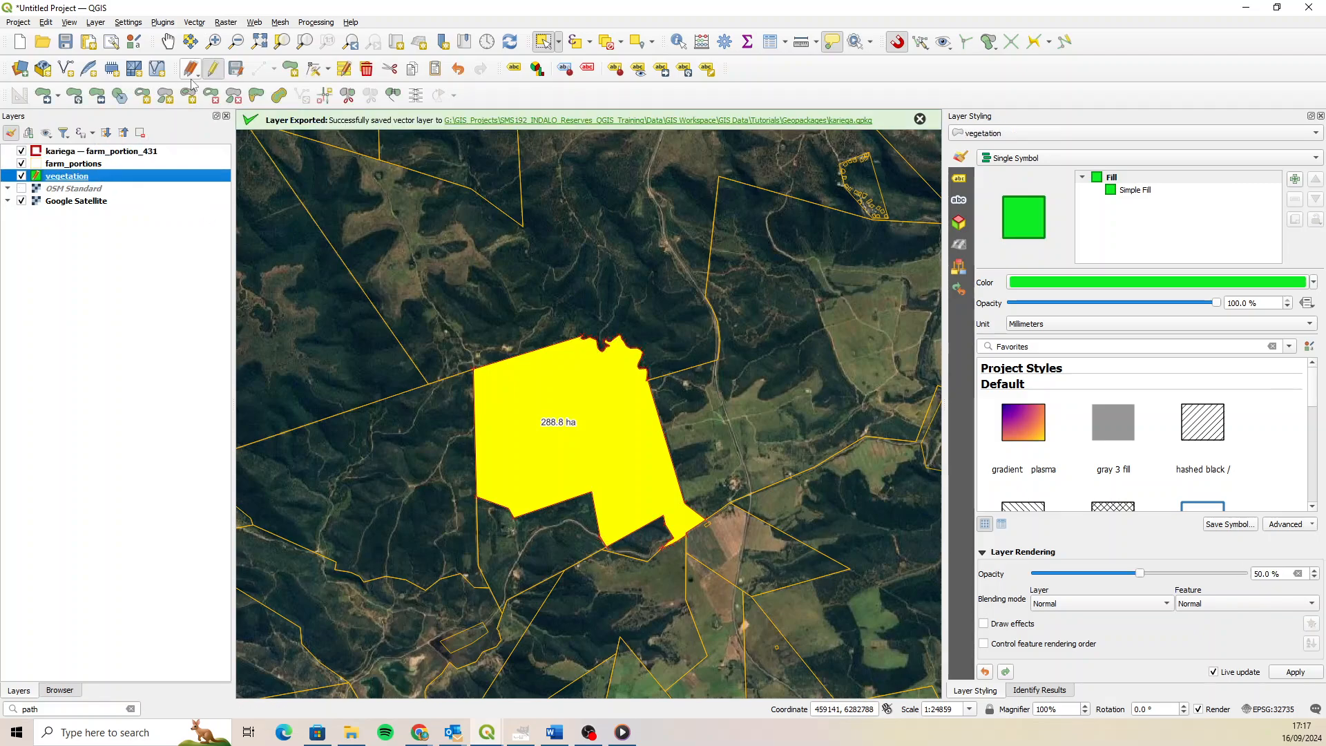
{"action": "left_click", "coordinate": [191, 69]}
{"action": "left_click", "coordinate": [624, 373]}
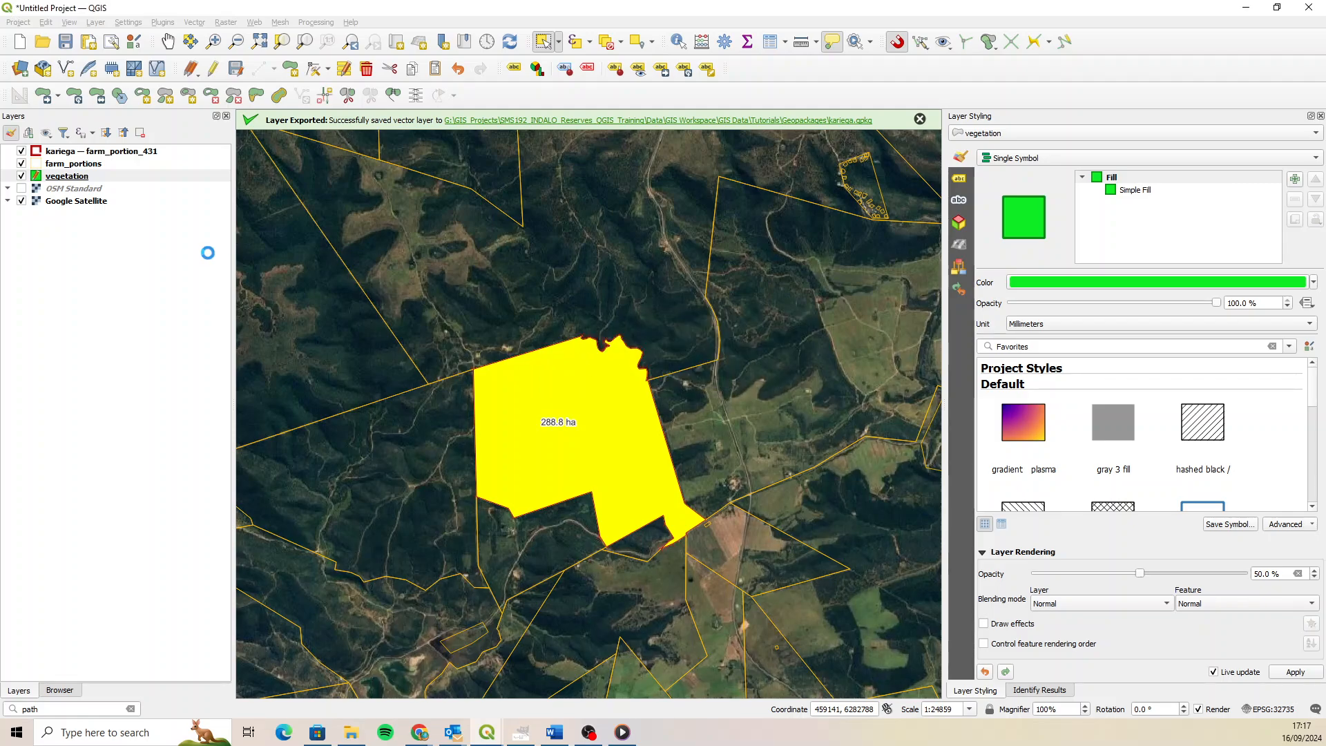
{"action": "left_click", "coordinate": [601, 45]}
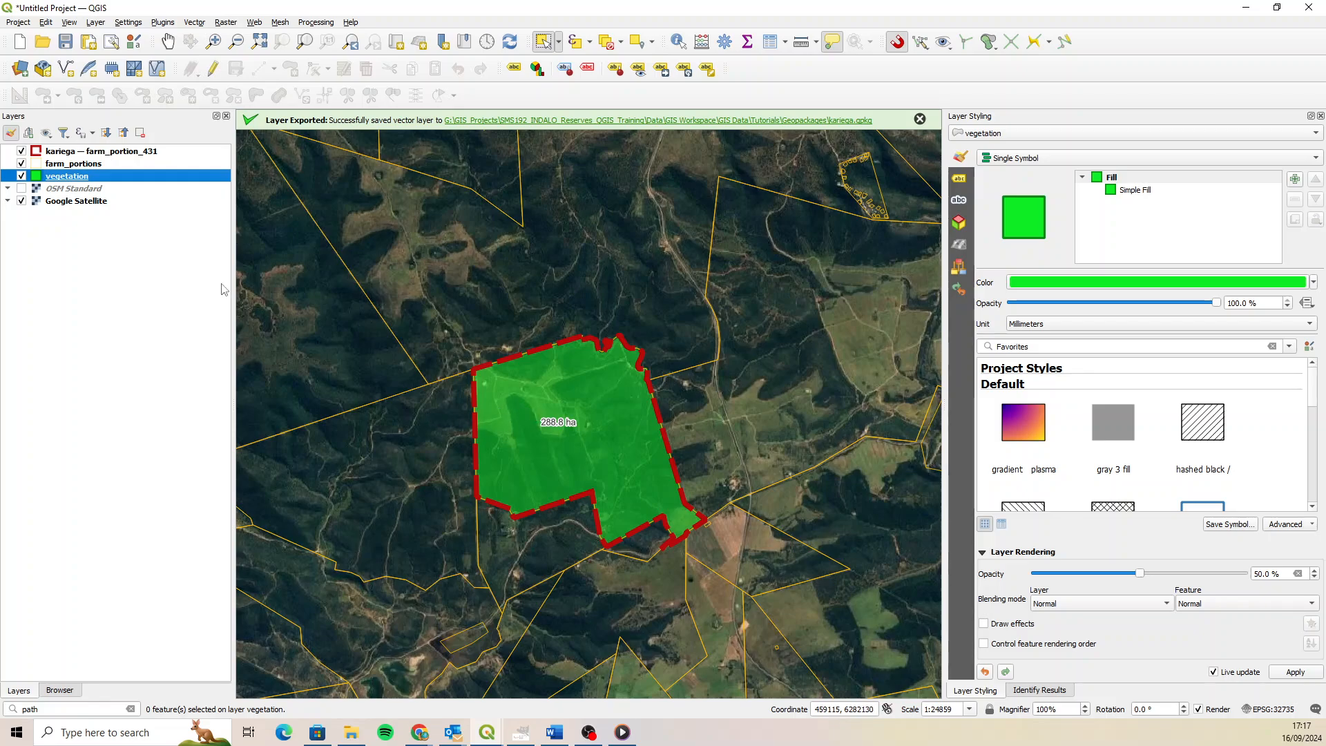
Open the vegetation layer's attribute table, enable editing in it, and place it clear of the polygon on the map.
{"action": "right_click", "coordinate": [82, 181]}
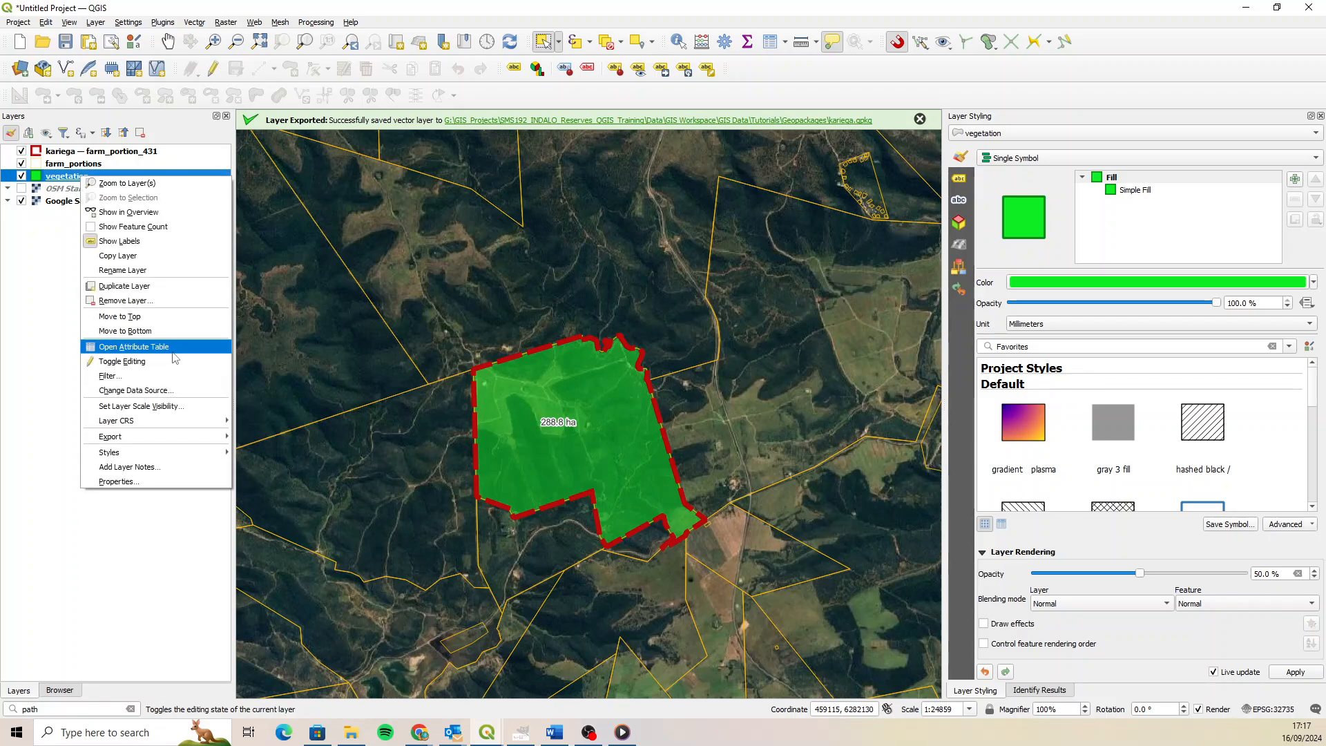
{"action": "left_click", "coordinate": [208, 342]}
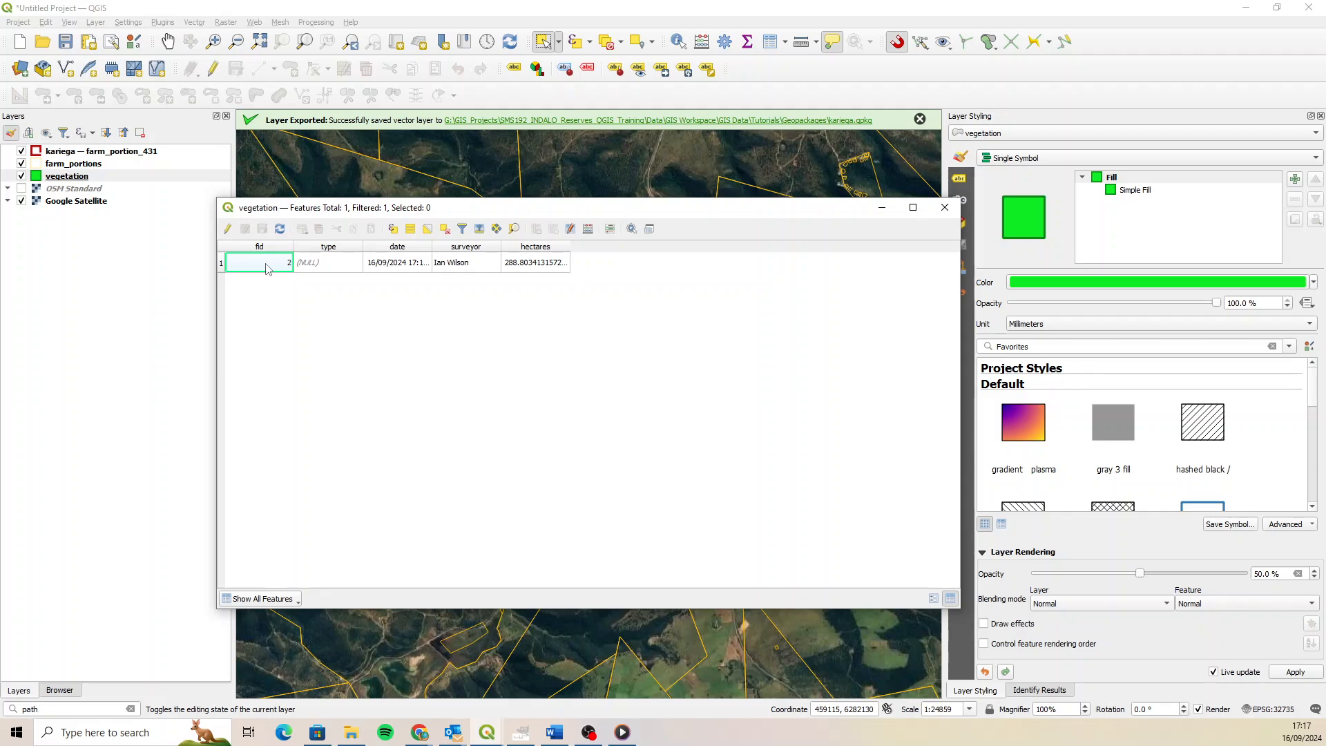
{"action": "left_click_drag", "start_coordinate": [614, 200], "coordinate": [421, 481]}
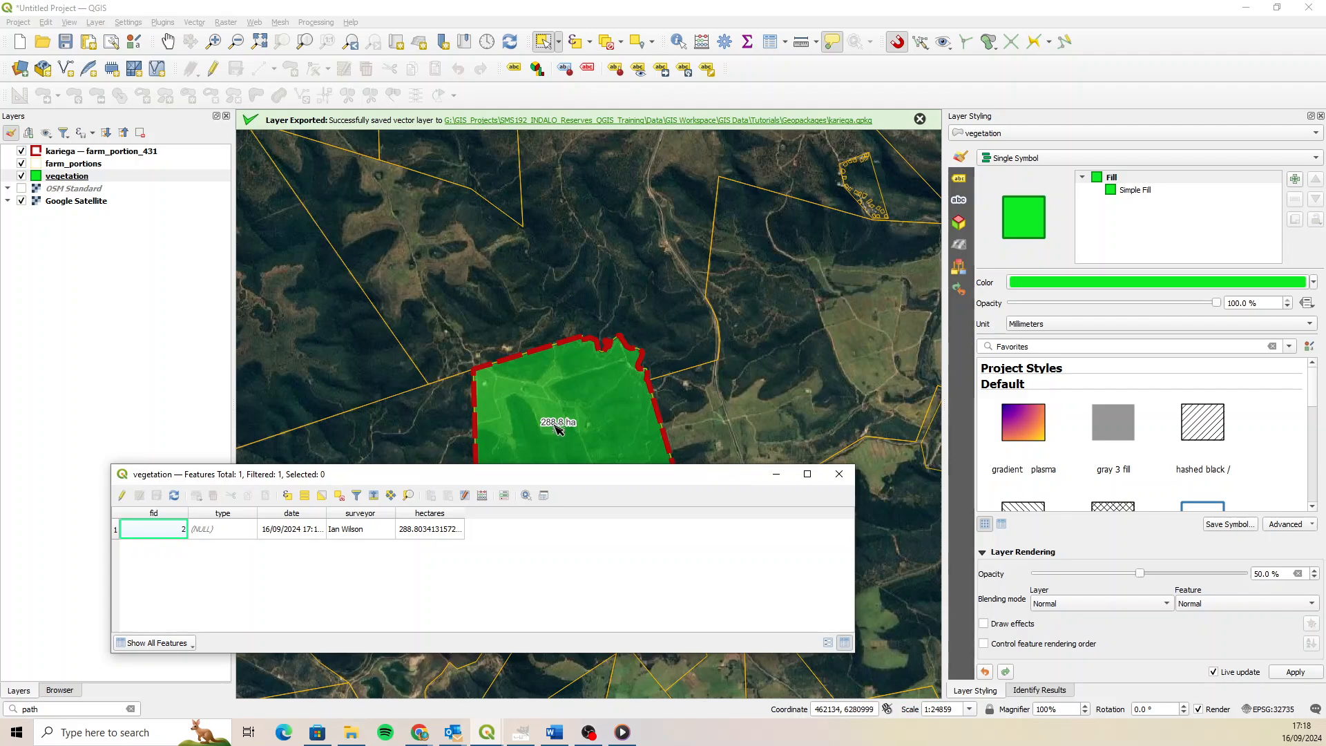
{"action": "left_click", "coordinate": [121, 495]}
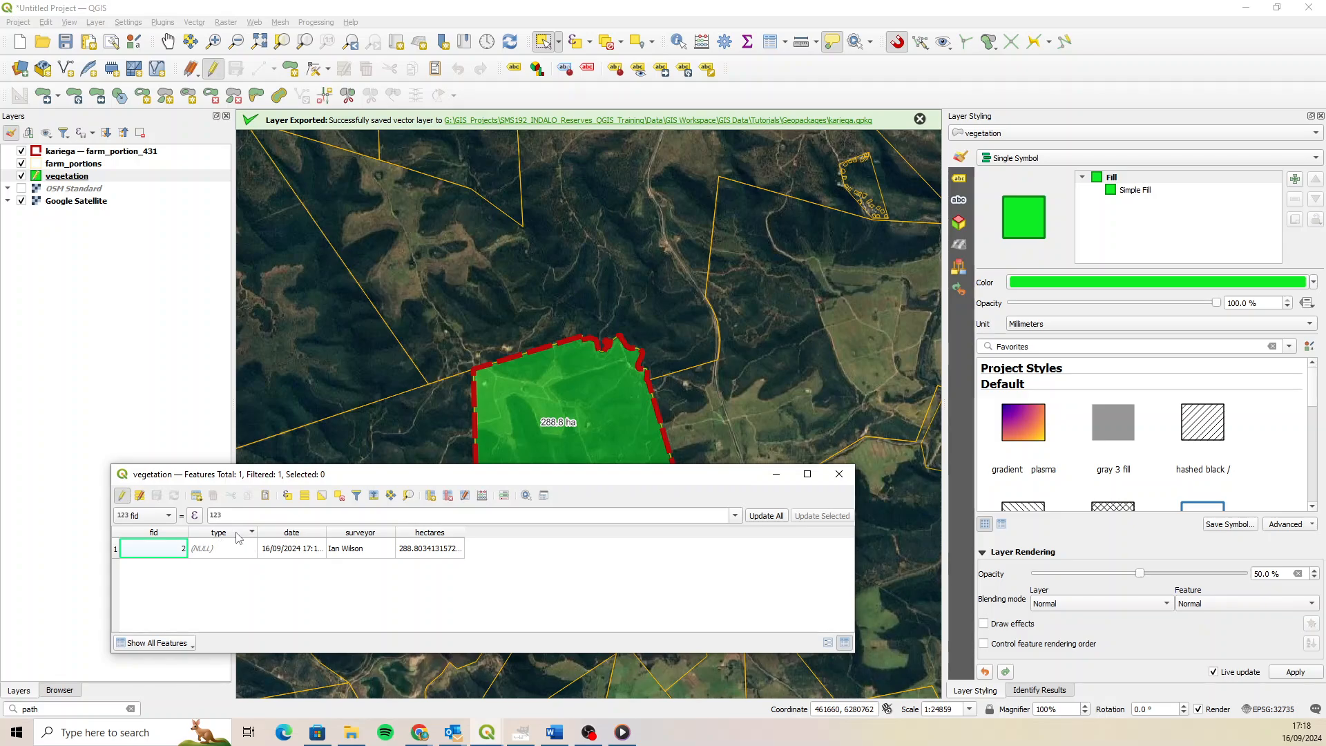
{"action": "left_click_drag", "start_coordinate": [345, 482], "coordinate": [372, 320]}
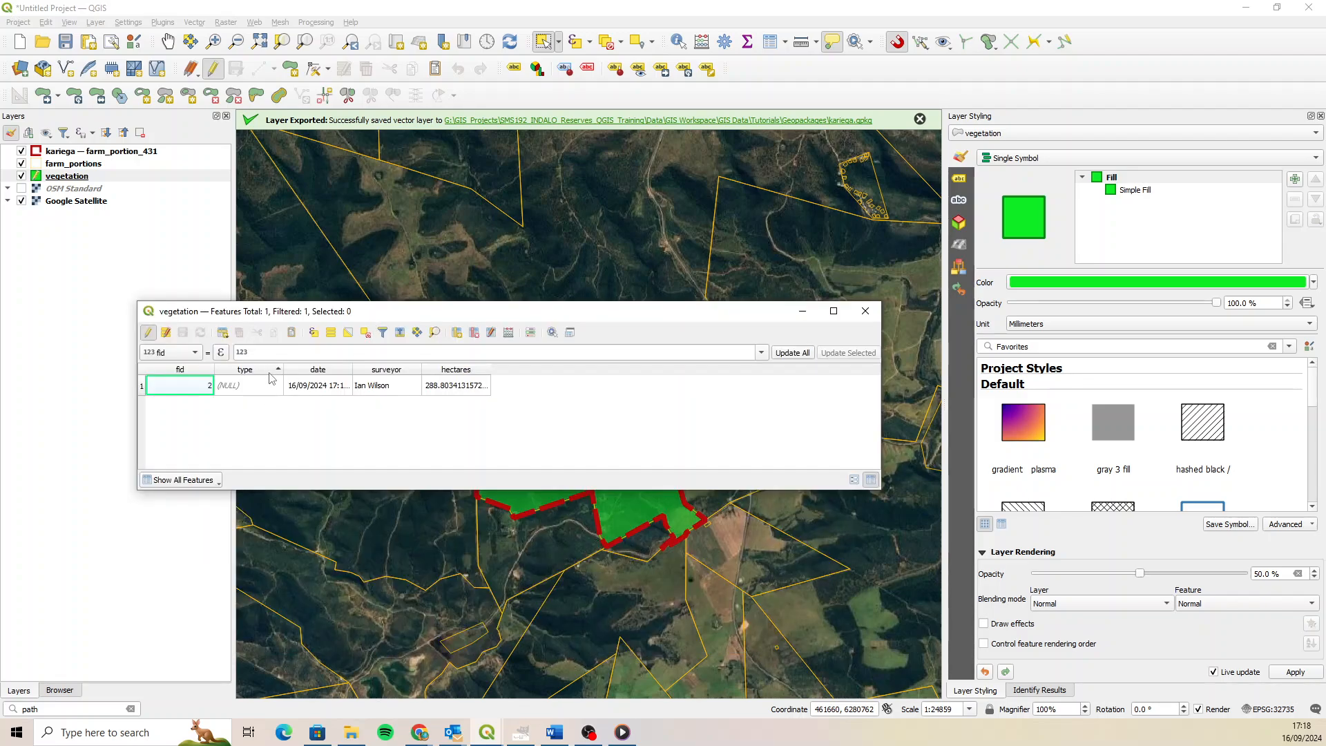
{"action": "left_click_drag", "start_coordinate": [574, 314], "coordinate": [511, 215]}
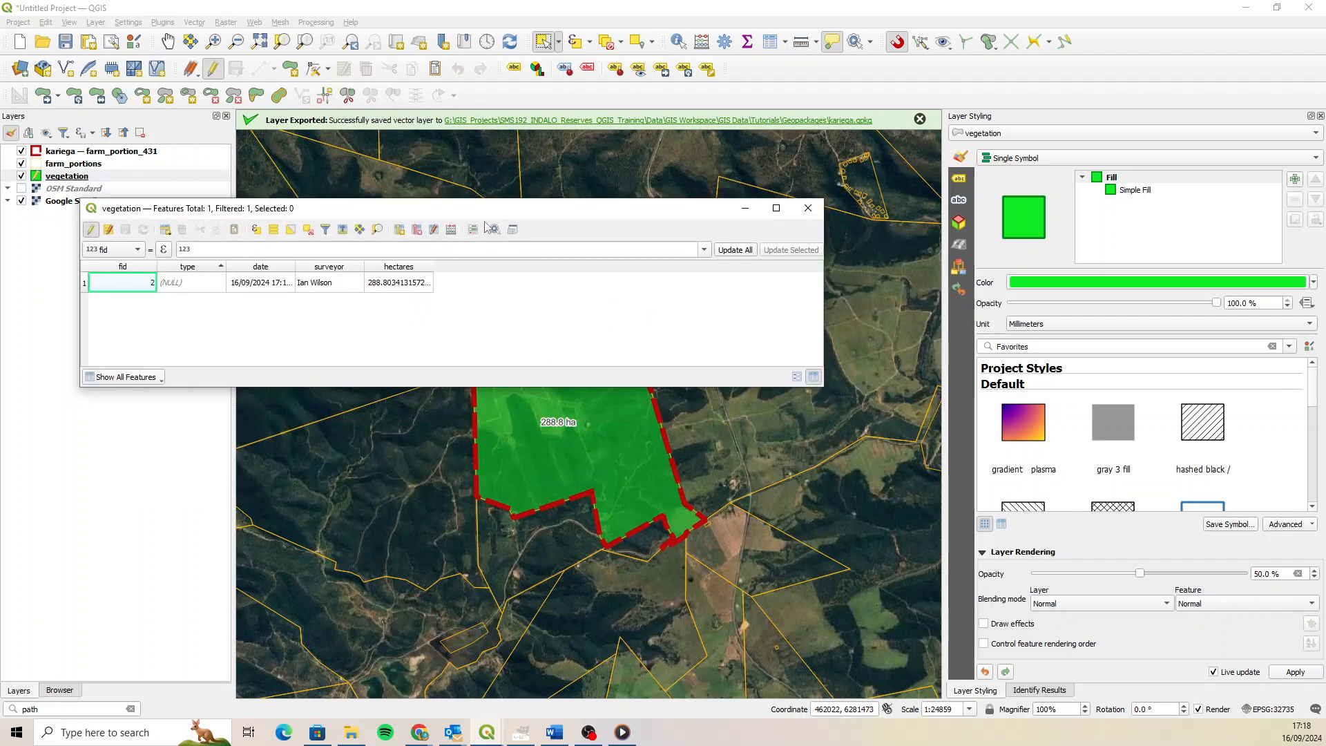
Set the pasted vegetation polygon's type to veld, save the layer edits, and close the attribute table.
{"action": "double_click", "coordinate": [207, 282]}
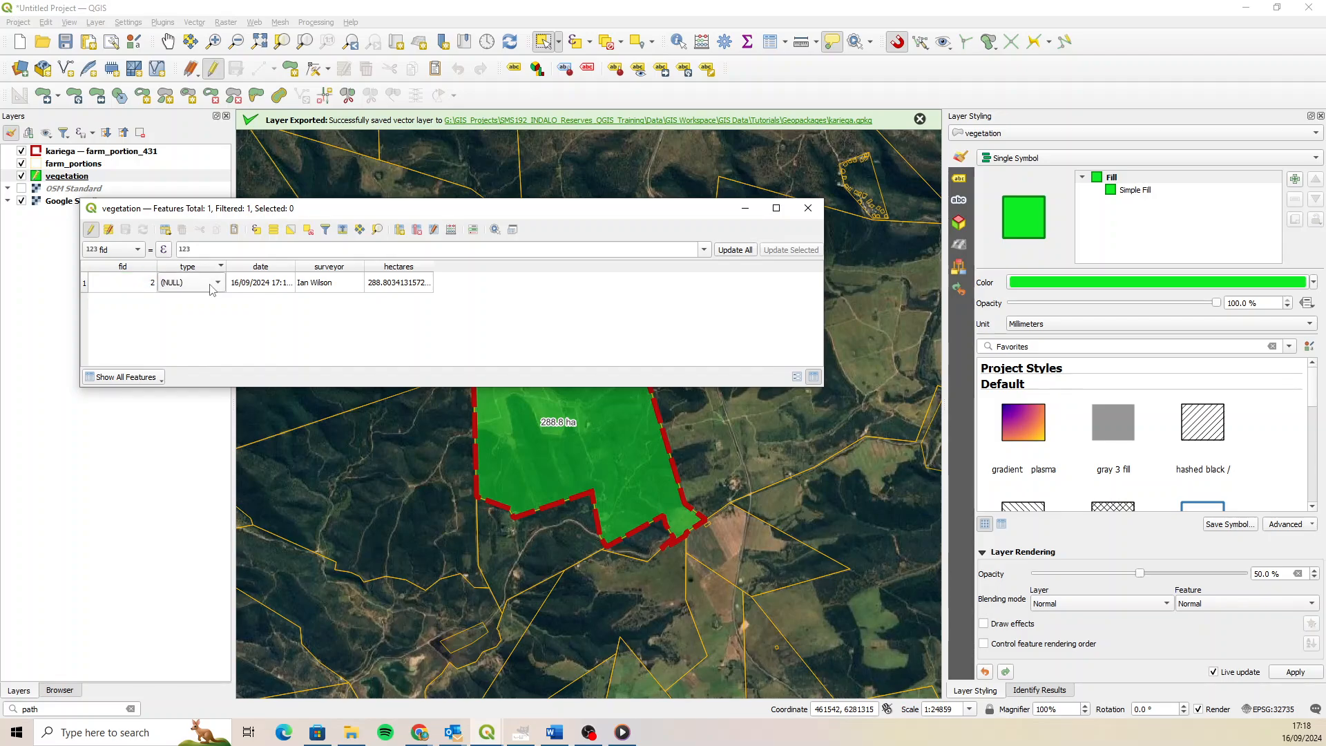
{"action": "left_click", "coordinate": [216, 283]}
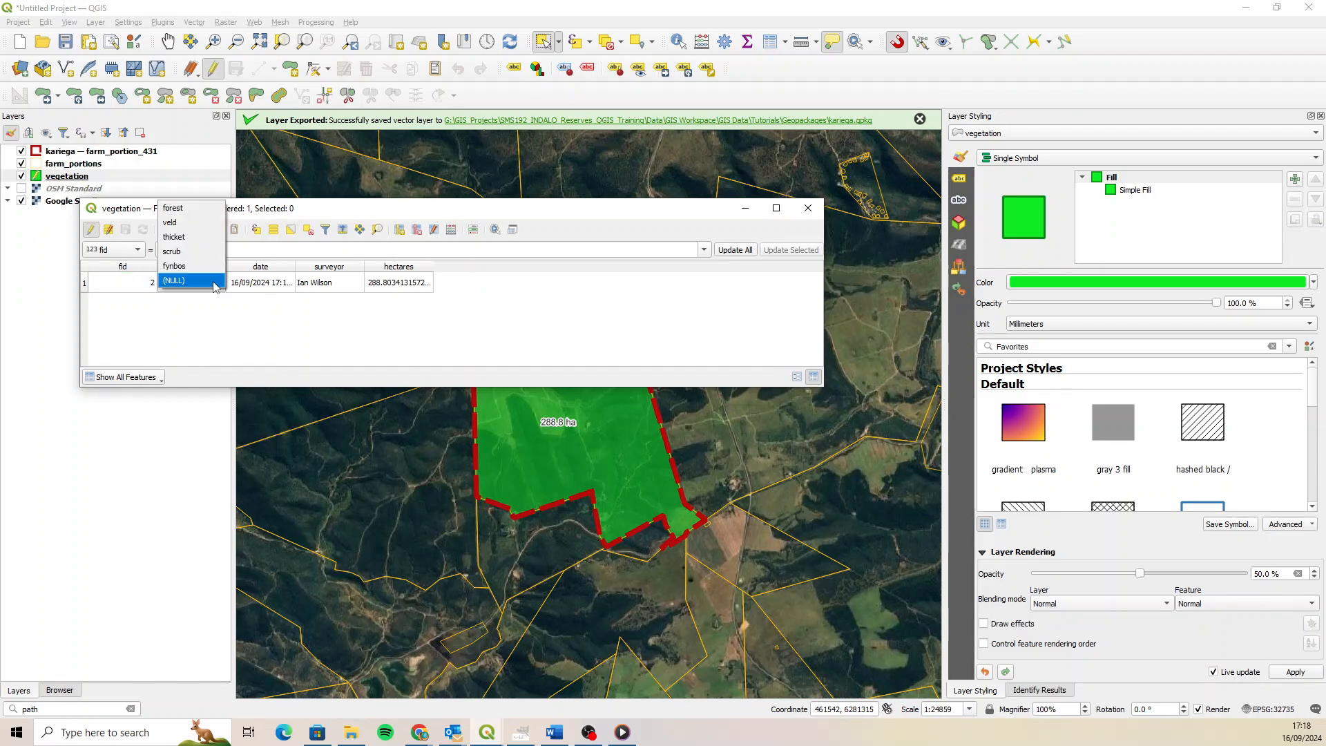
{"action": "left_click", "coordinate": [205, 222]}
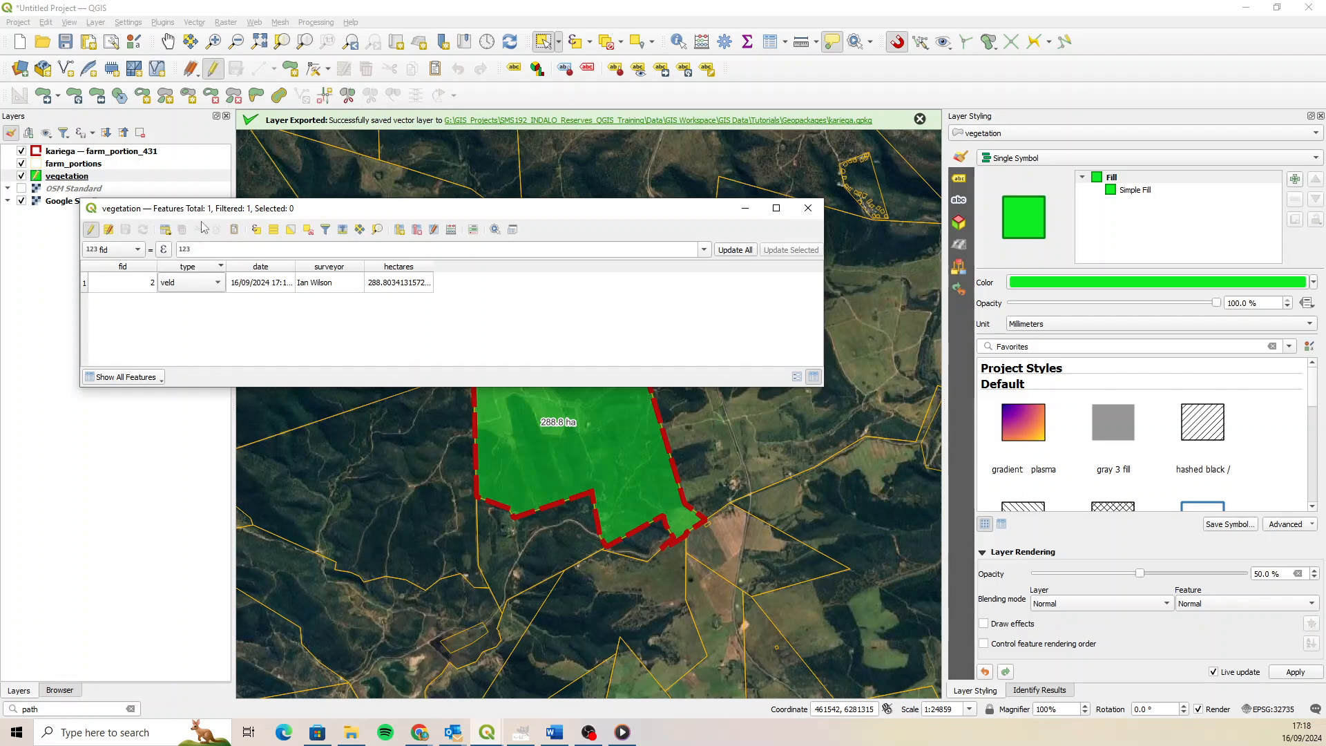
{"action": "left_click", "coordinate": [91, 229]}
{"action": "left_click", "coordinate": [625, 373]}
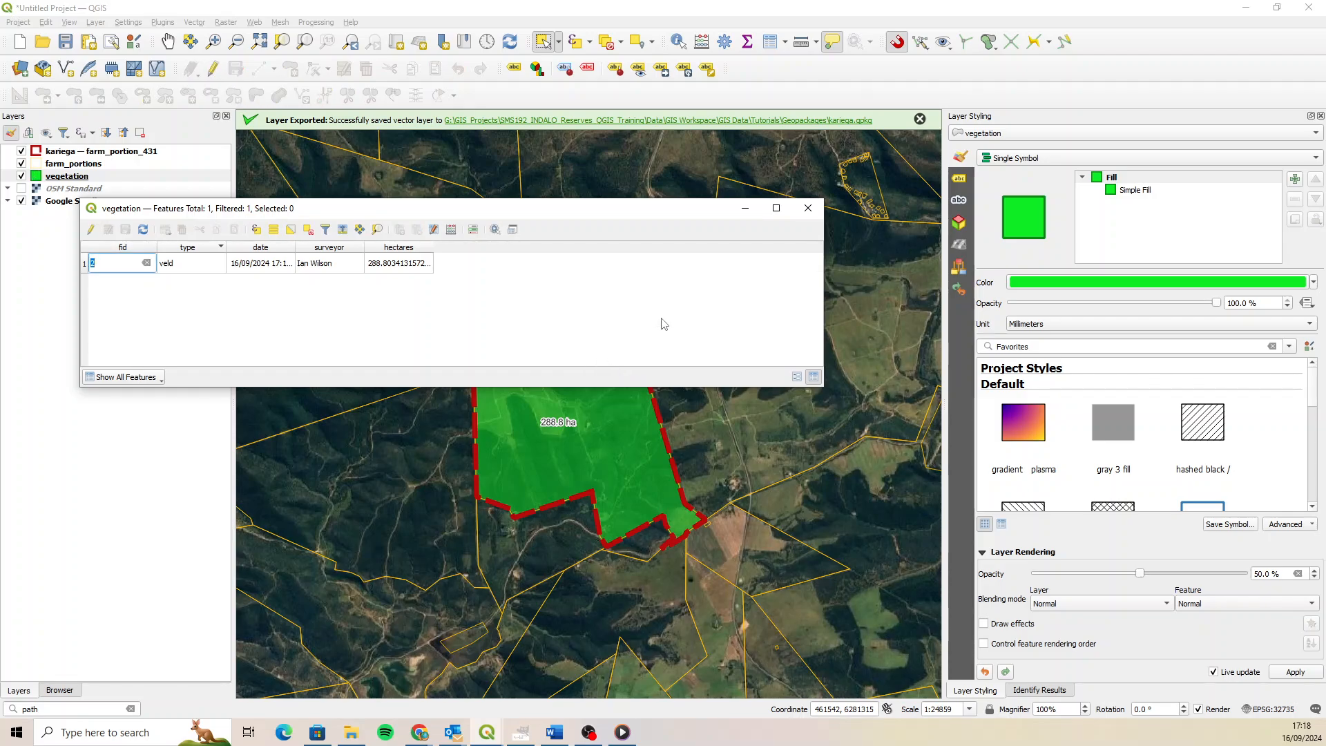
{"action": "left_click", "coordinate": [808, 208]}
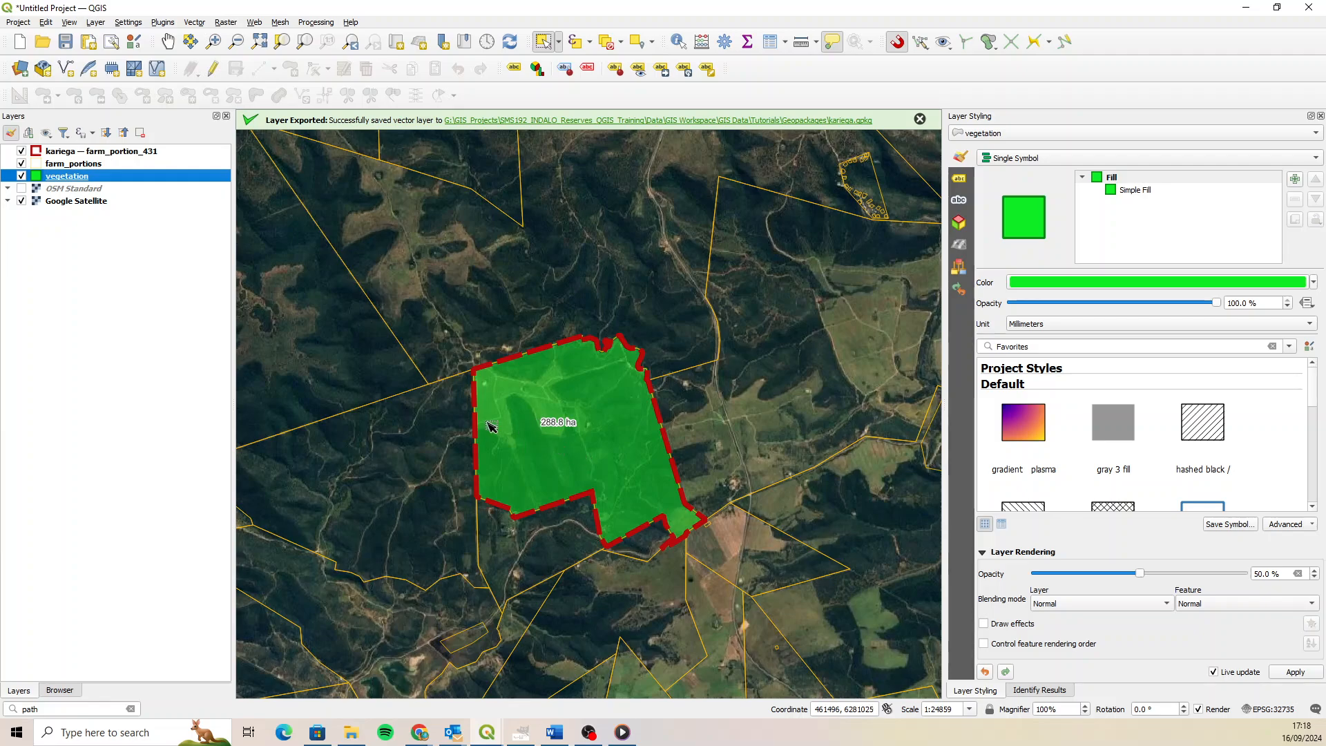
Hide the farm_portion_431 and farm_portions layers and turn on editing for the vegetation layer.
{"action": "mouse_move", "coordinate": [491, 427]}
{"action": "left_click", "coordinate": [22, 151]}
{"action": "left_click", "coordinate": [21, 164]}
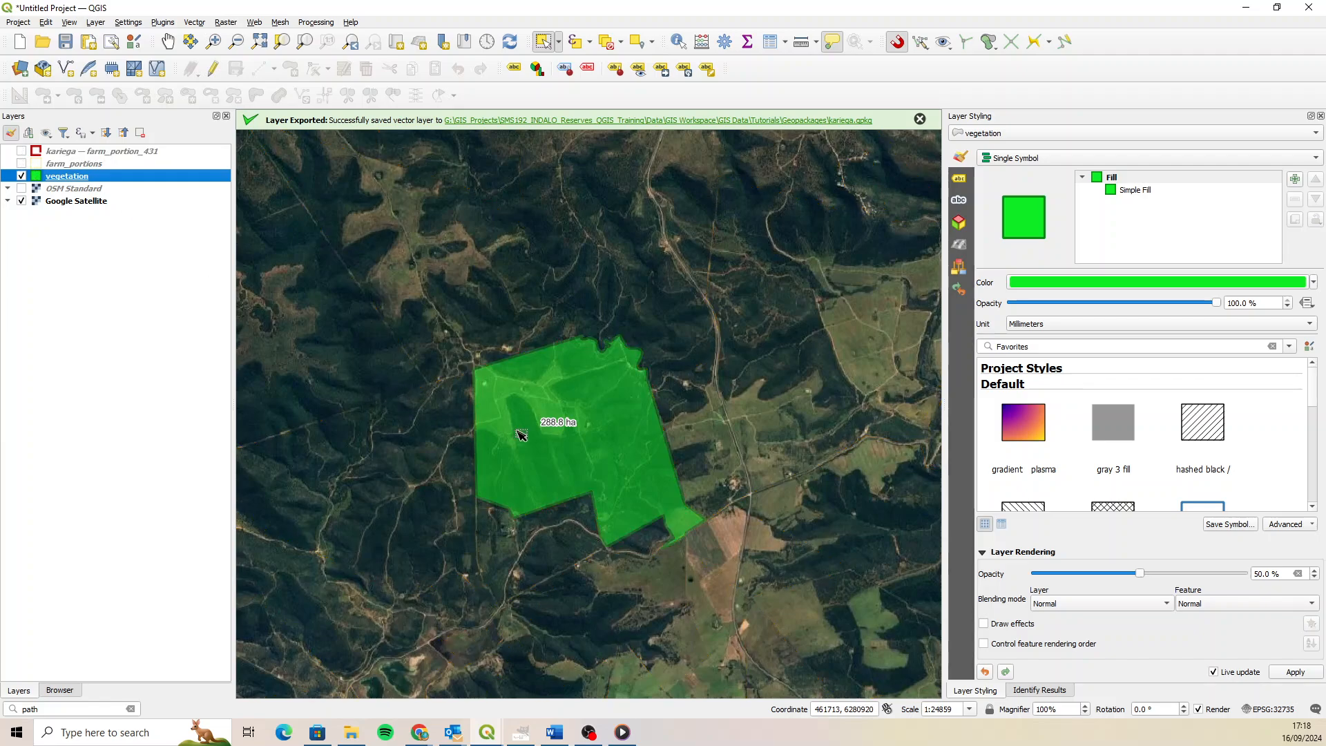
{"action": "scroll", "coordinate": [520, 433], "scroll_direction": "up", "scroll_amount": 1}
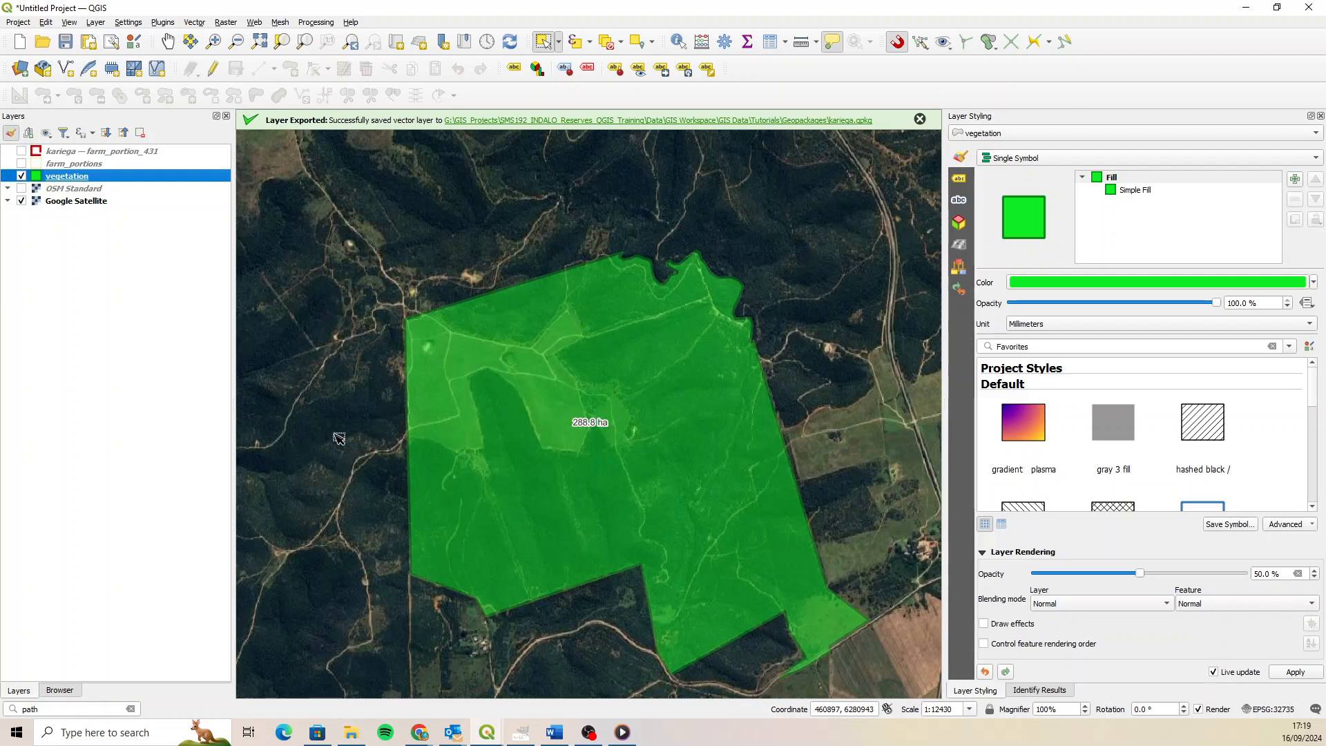
{"action": "scroll", "coordinate": [442, 431], "scroll_direction": "up", "scroll_amount": 1}
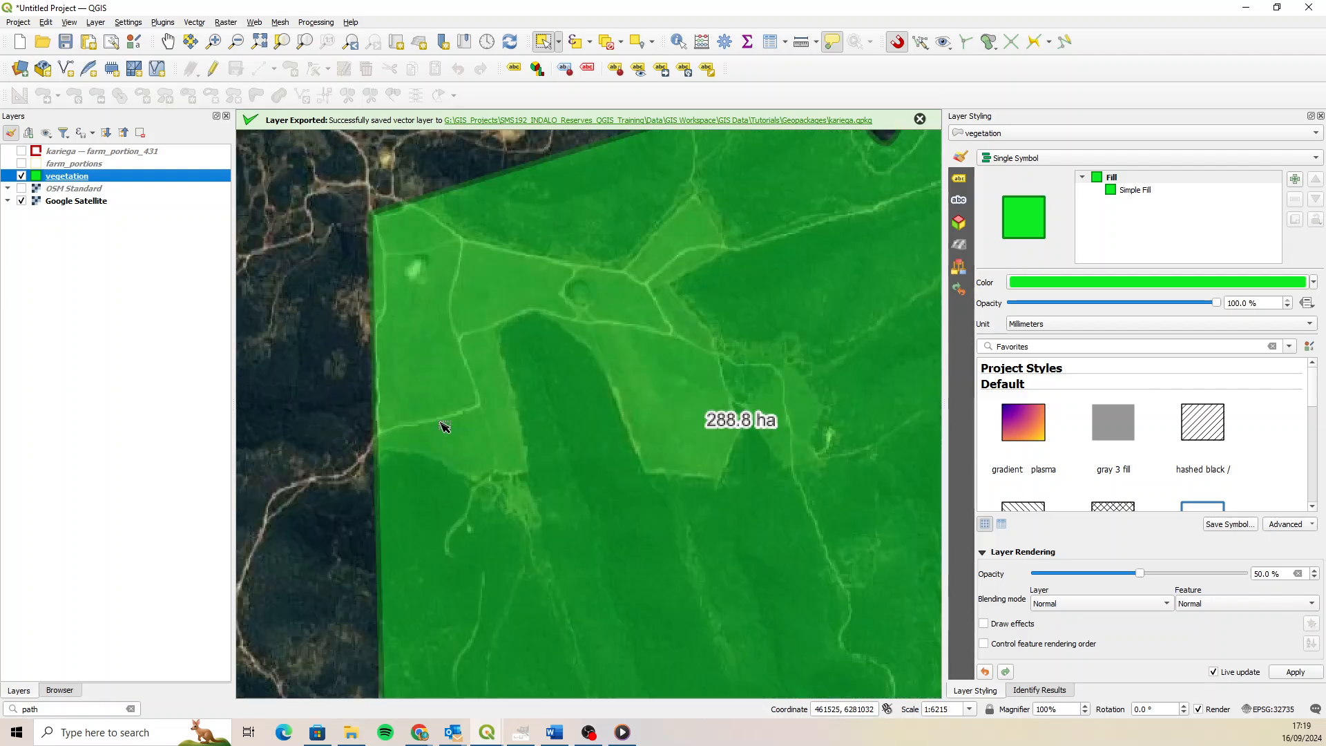
{"action": "left_click", "coordinate": [214, 69]}
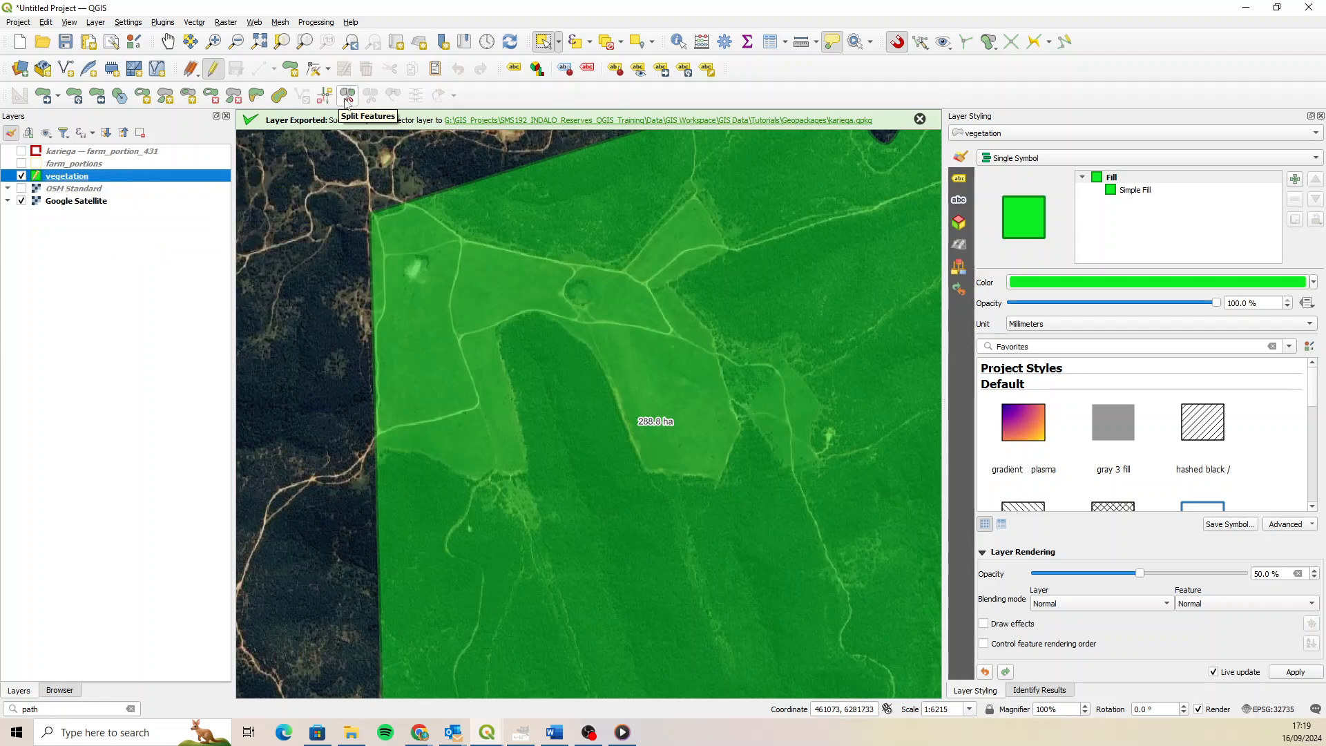
Start Split Features on the vegetation layer and view the farm at map scales 1:4000 and 1:1000.
{"action": "left_click", "coordinate": [346, 100]}
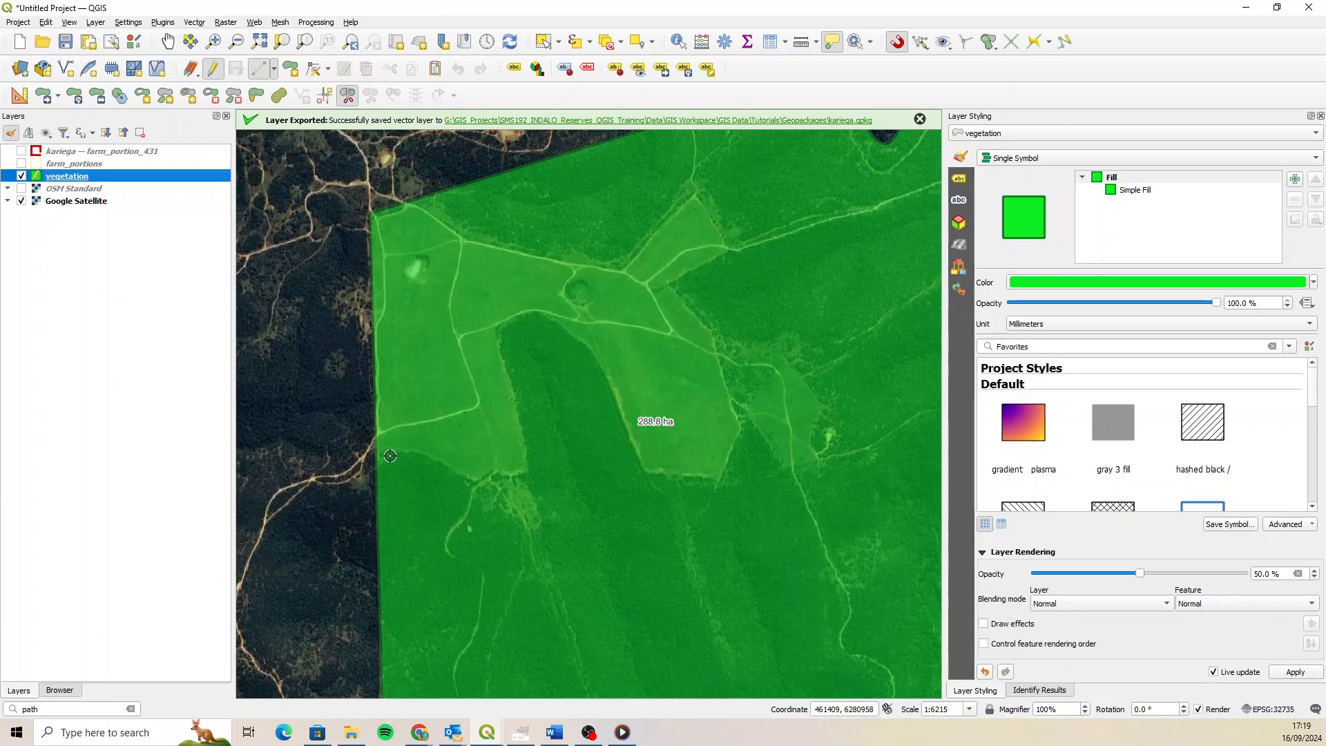
{"action": "scroll", "coordinate": [391, 456], "scroll_direction": "up", "scroll_amount": 1}
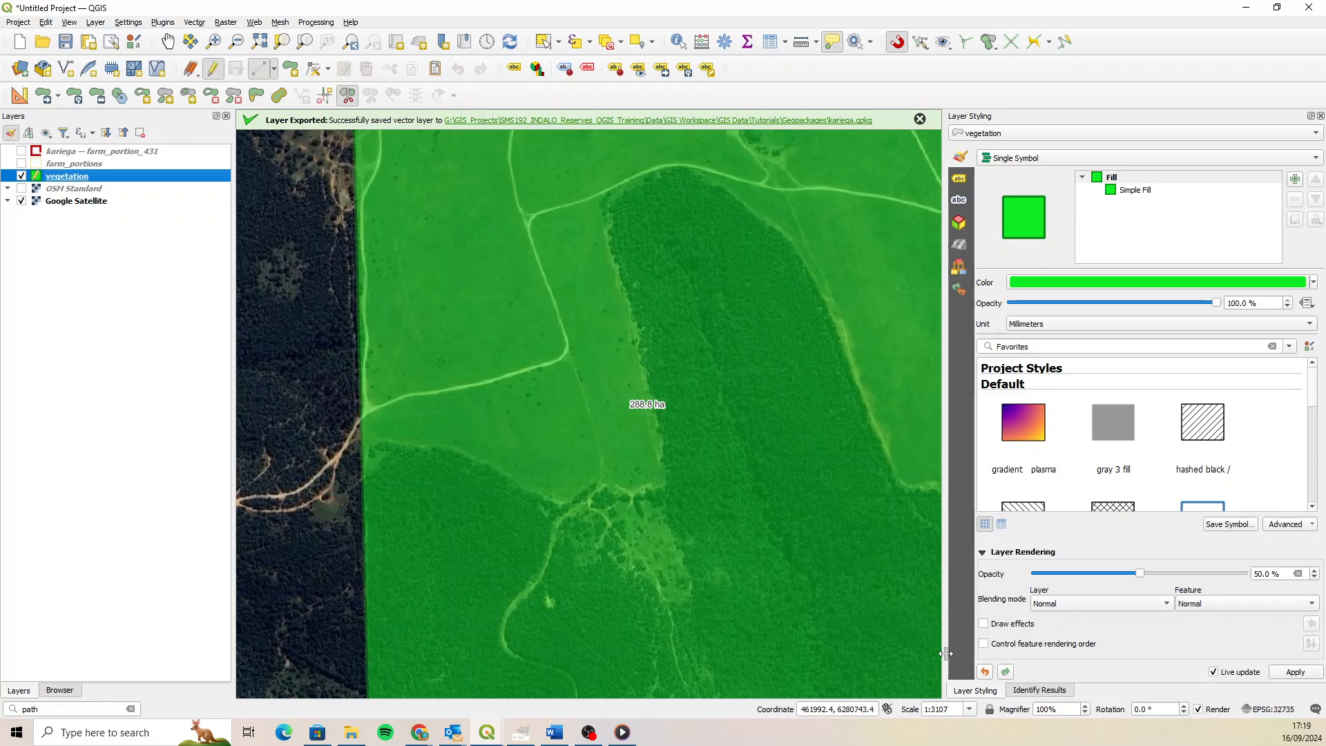
{"action": "left_click", "coordinate": [941, 709]}
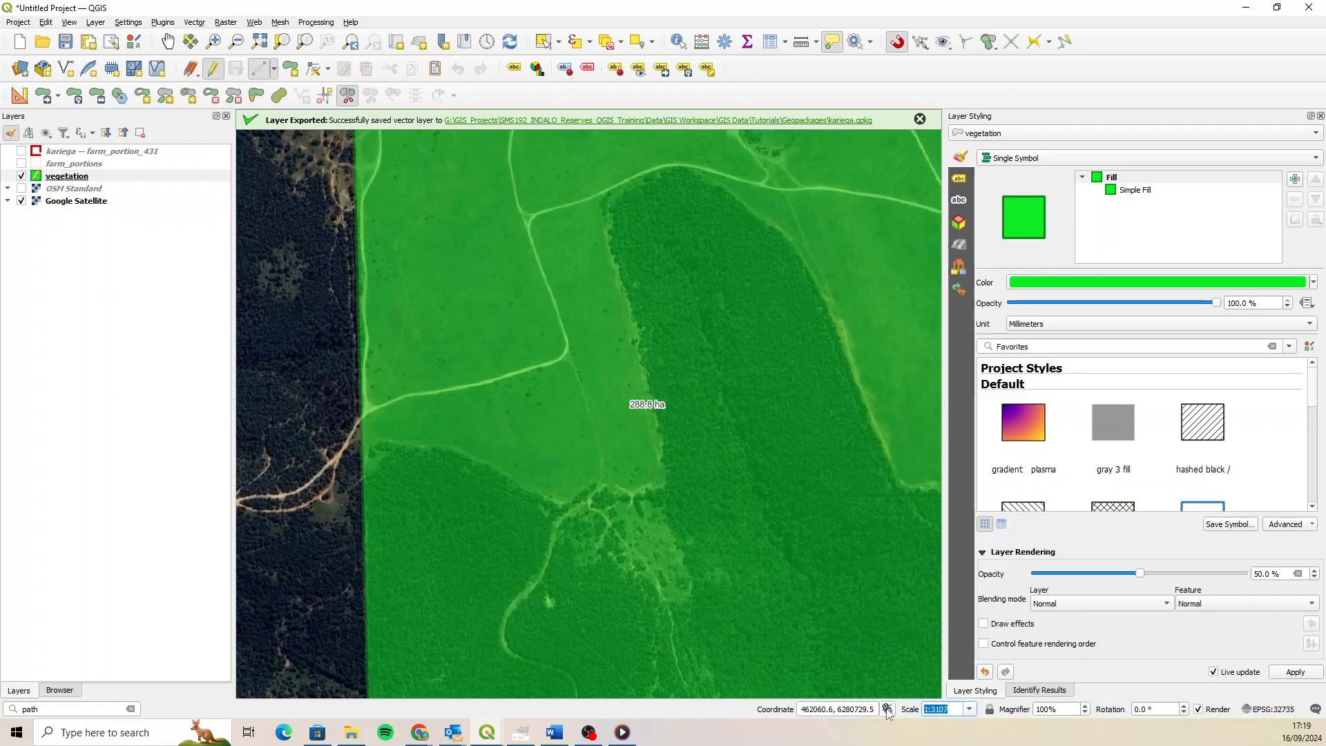
{"action": "type", "text": "4000"}
{"action": "key", "text": "Return"}
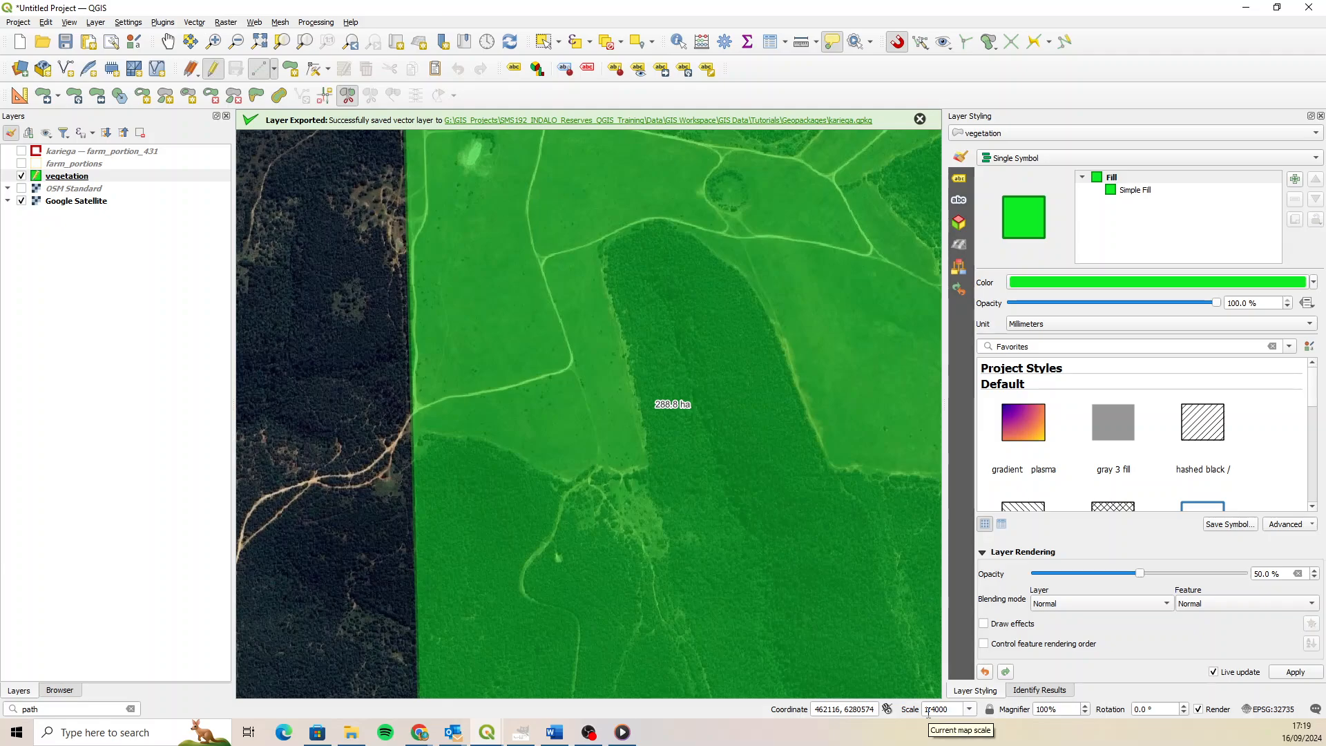
{"action": "left_click_drag", "start_coordinate": [950, 710], "coordinate": [924, 712]}
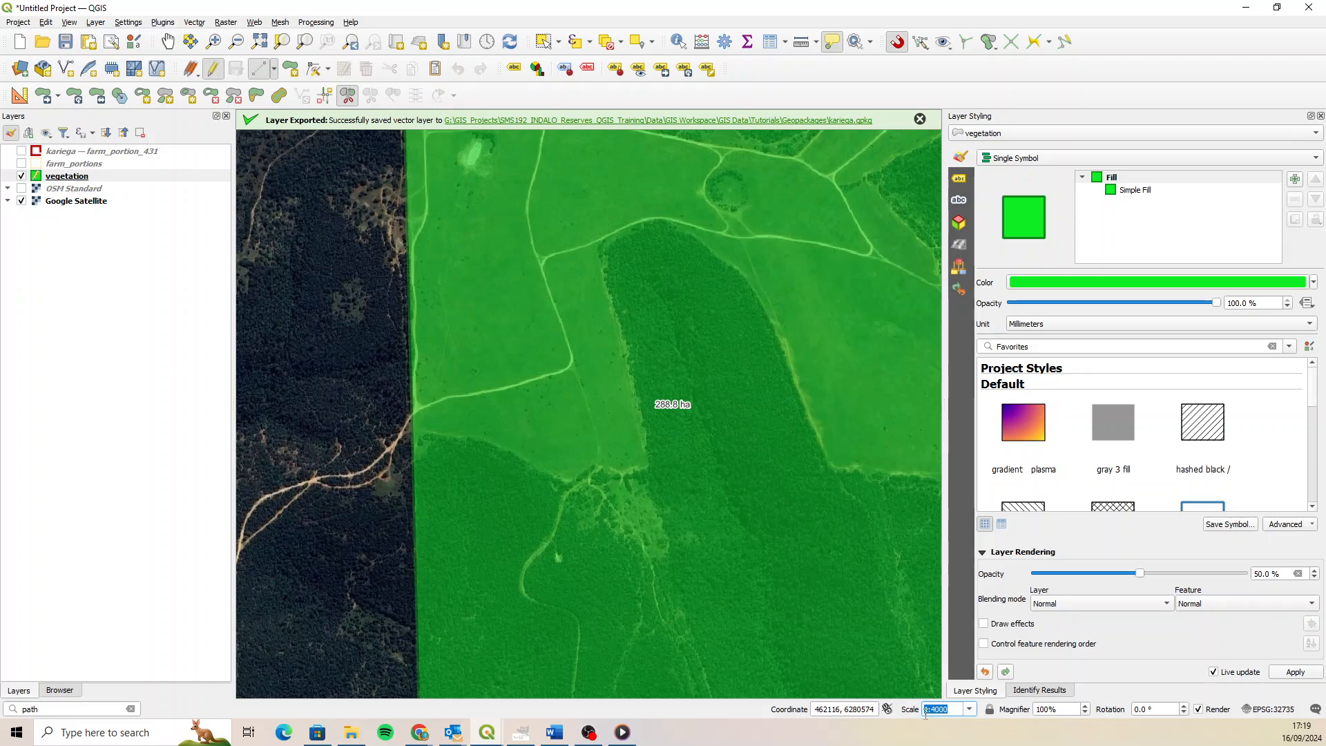
{"action": "type", "text": "1000"}
{"action": "key", "text": "Return"}
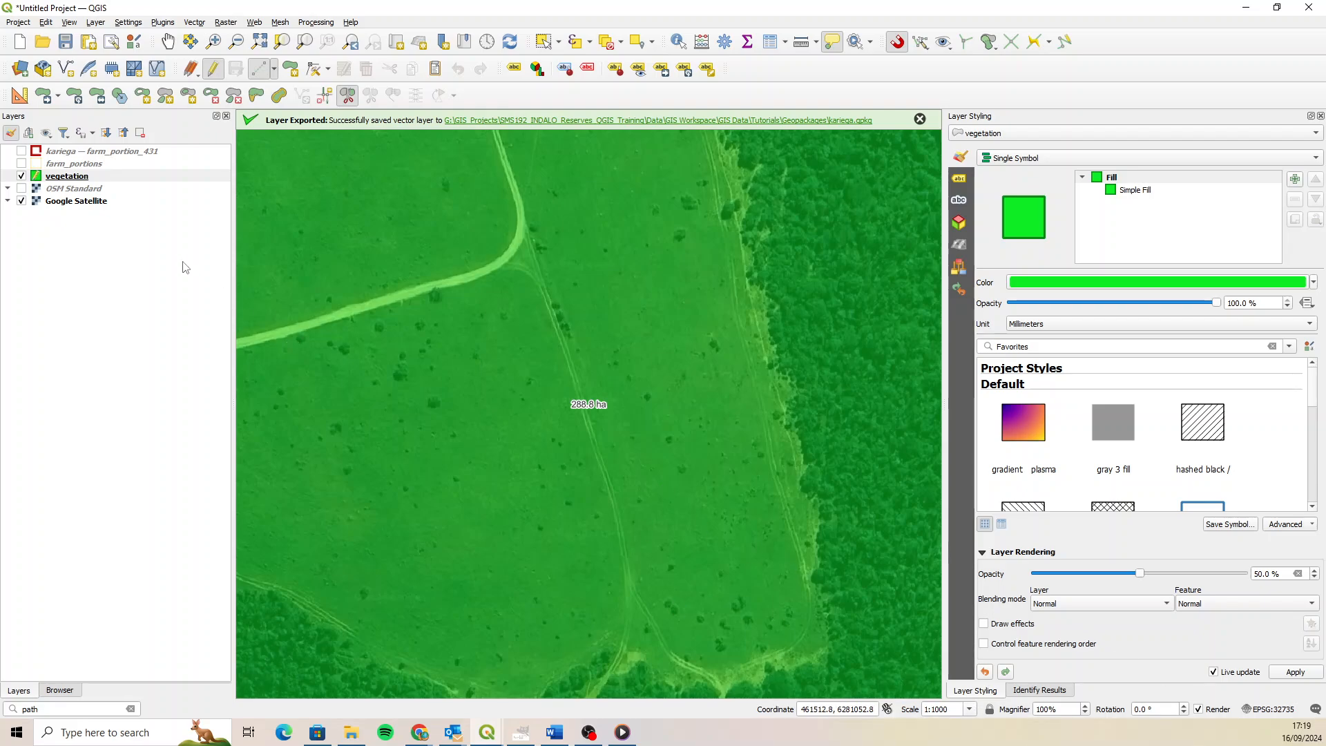
Enable scale-dependent visibility for the vegetation layer with a minimum scale of 1:4000.
{"action": "right_click", "coordinate": [89, 177]}
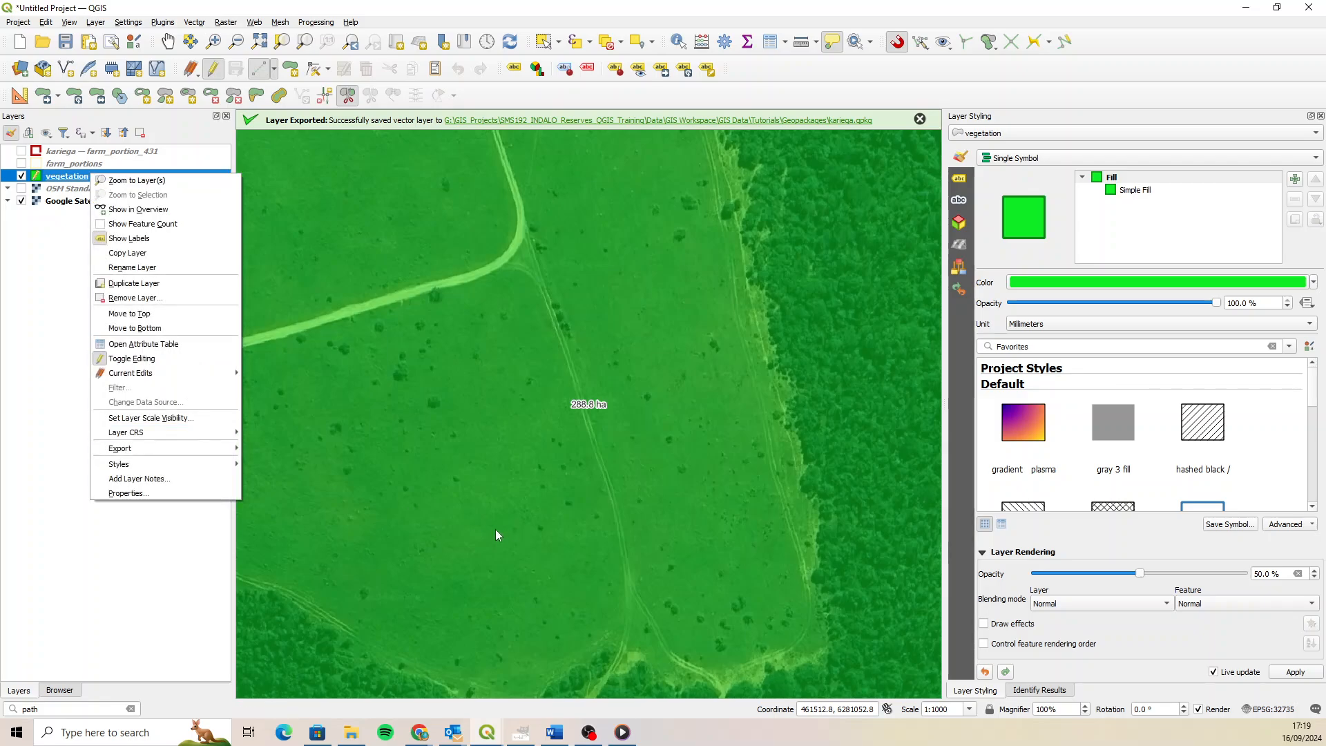
{"action": "left_click", "coordinate": [152, 418]}
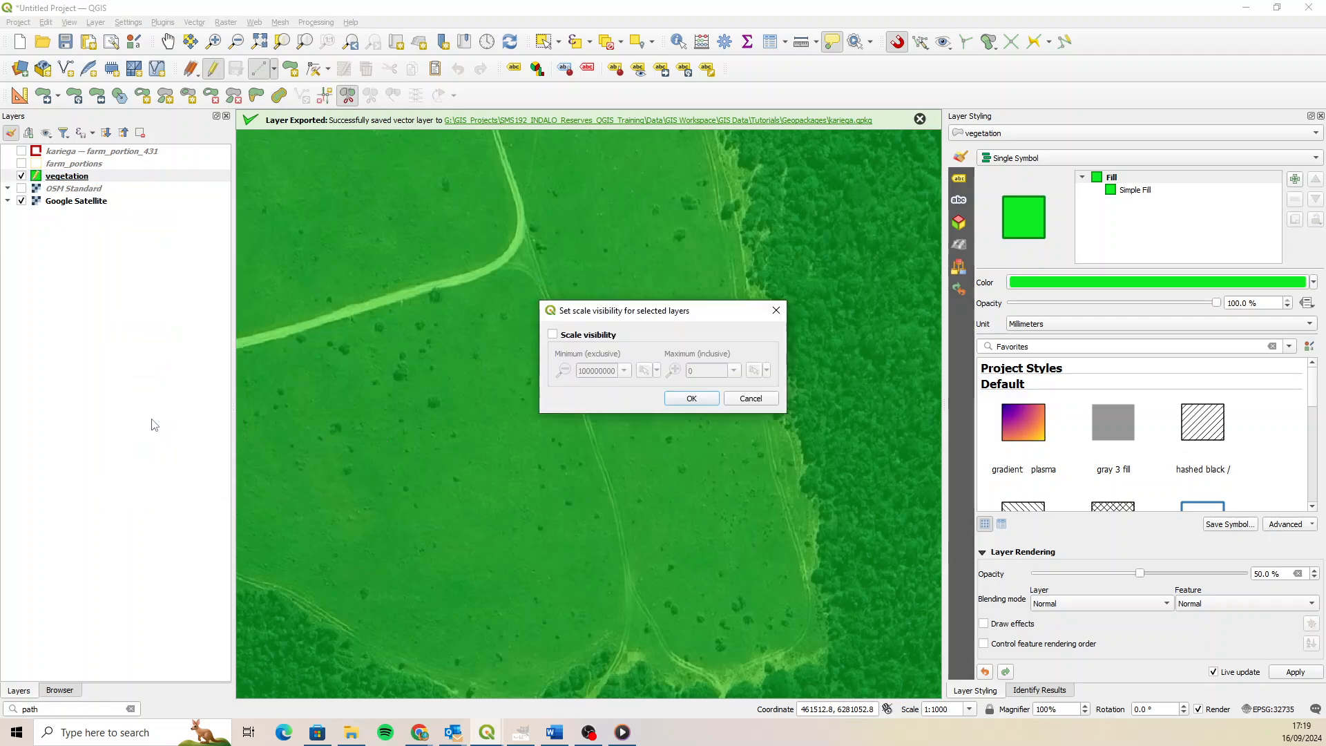
{"action": "left_click", "coordinate": [552, 335]}
{"action": "double_click", "coordinate": [614, 371]}
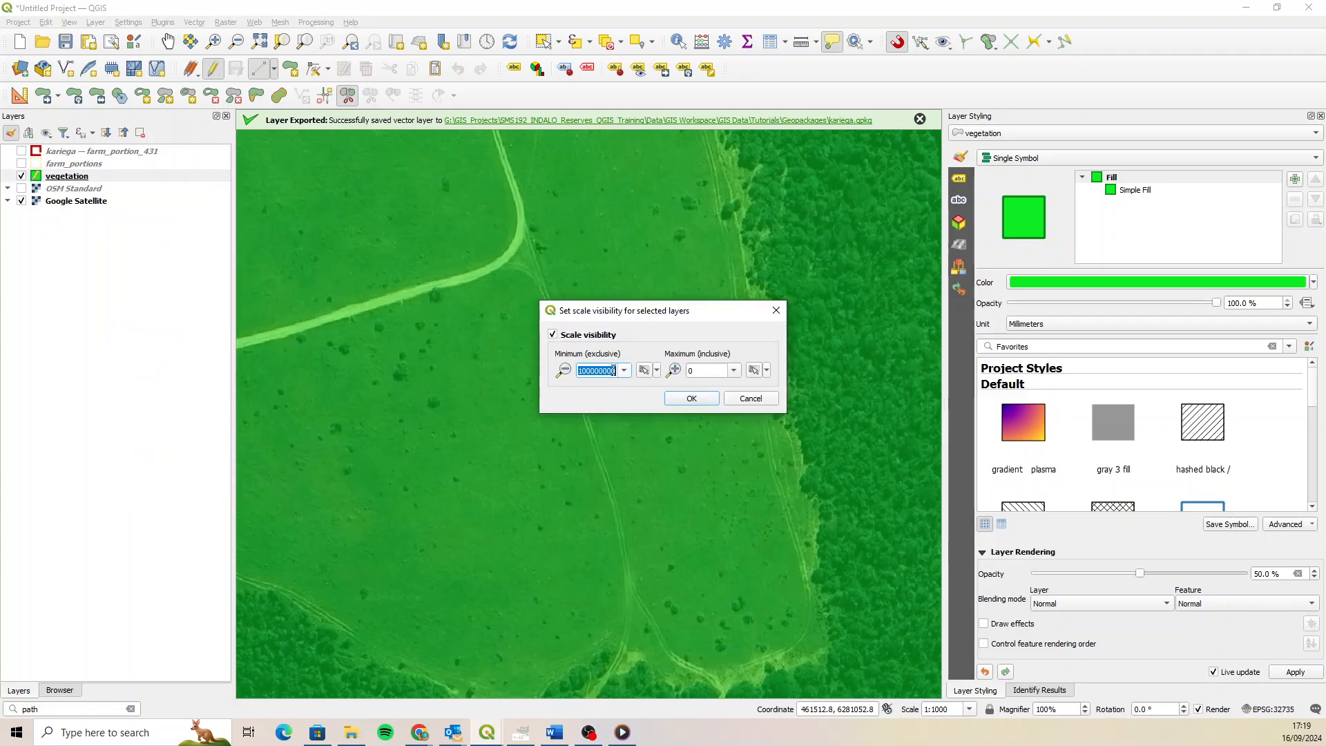
{"action": "type", "text": "1:1000"}
{"action": "key", "text": "Return"}
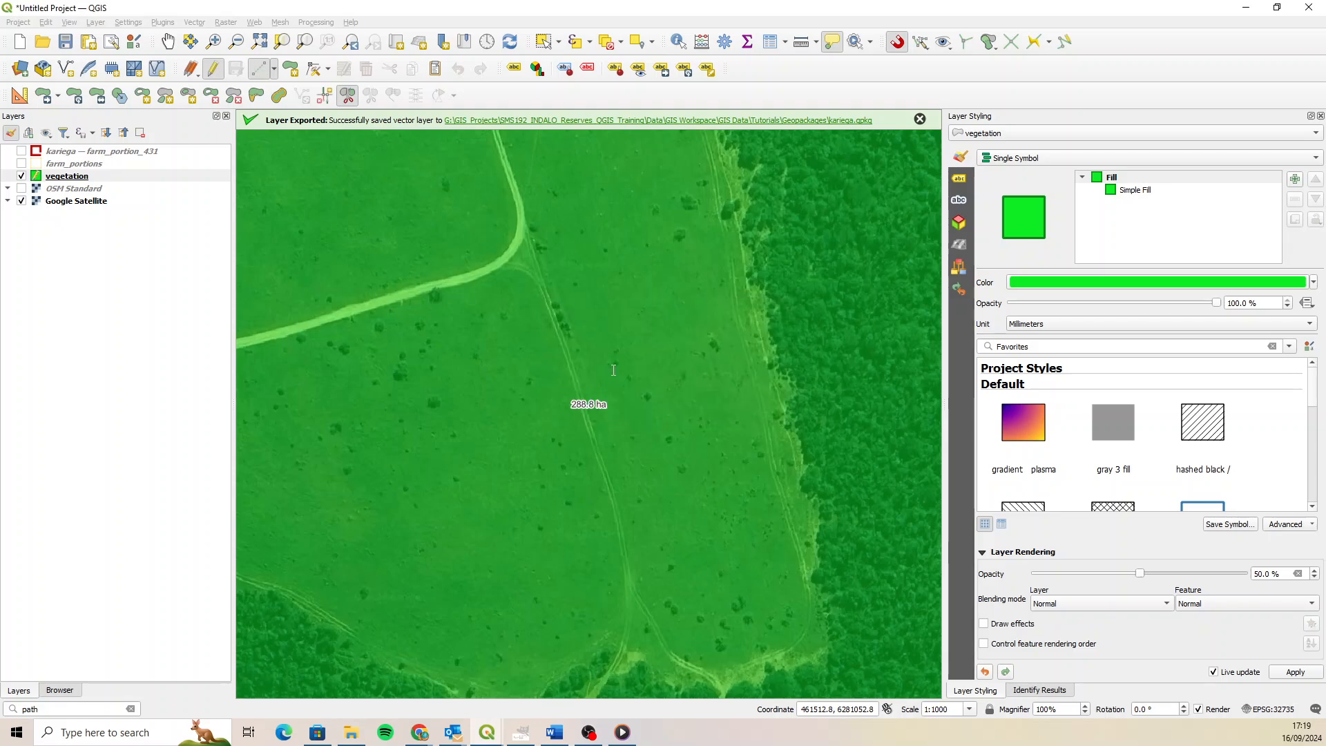
Check the vegetation layer's visibility at map scale 1:4000, and set the scale to 1:3999.
{"action": "left_click", "coordinate": [952, 712]}
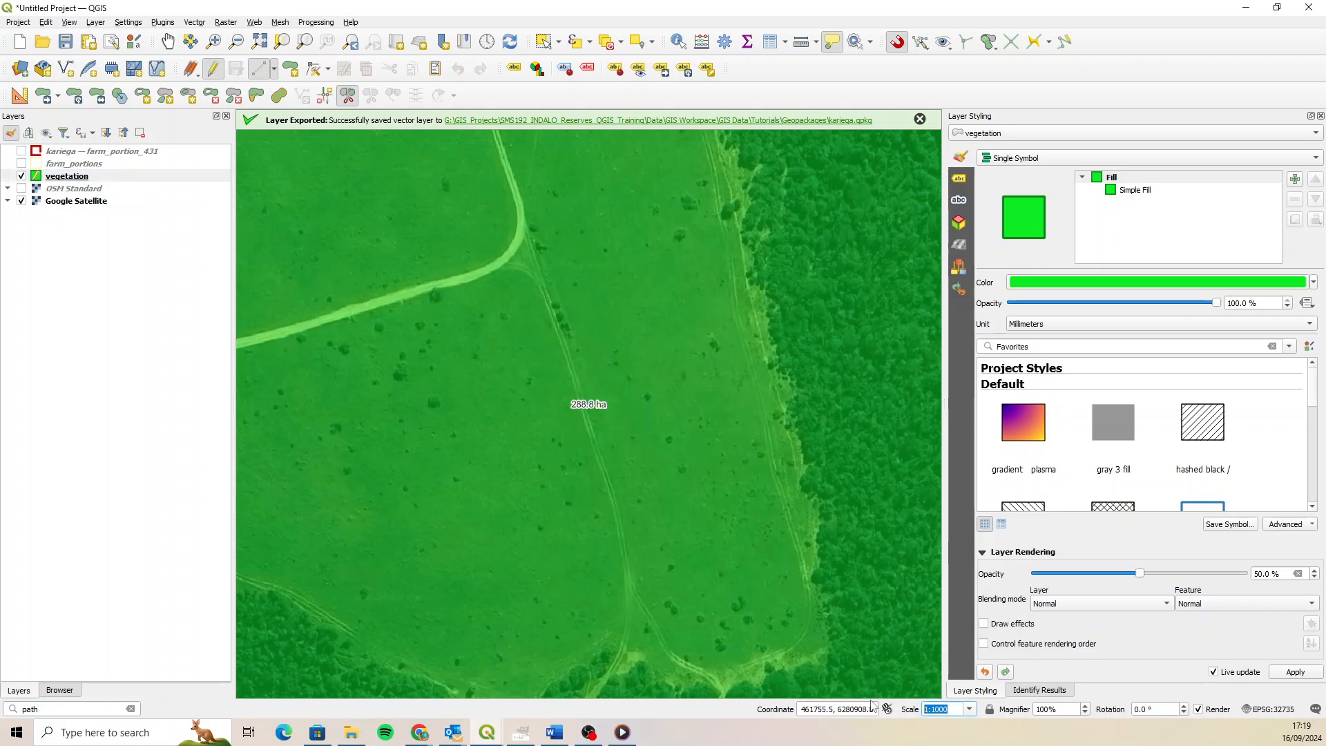
{"action": "key", "text": "Return"}
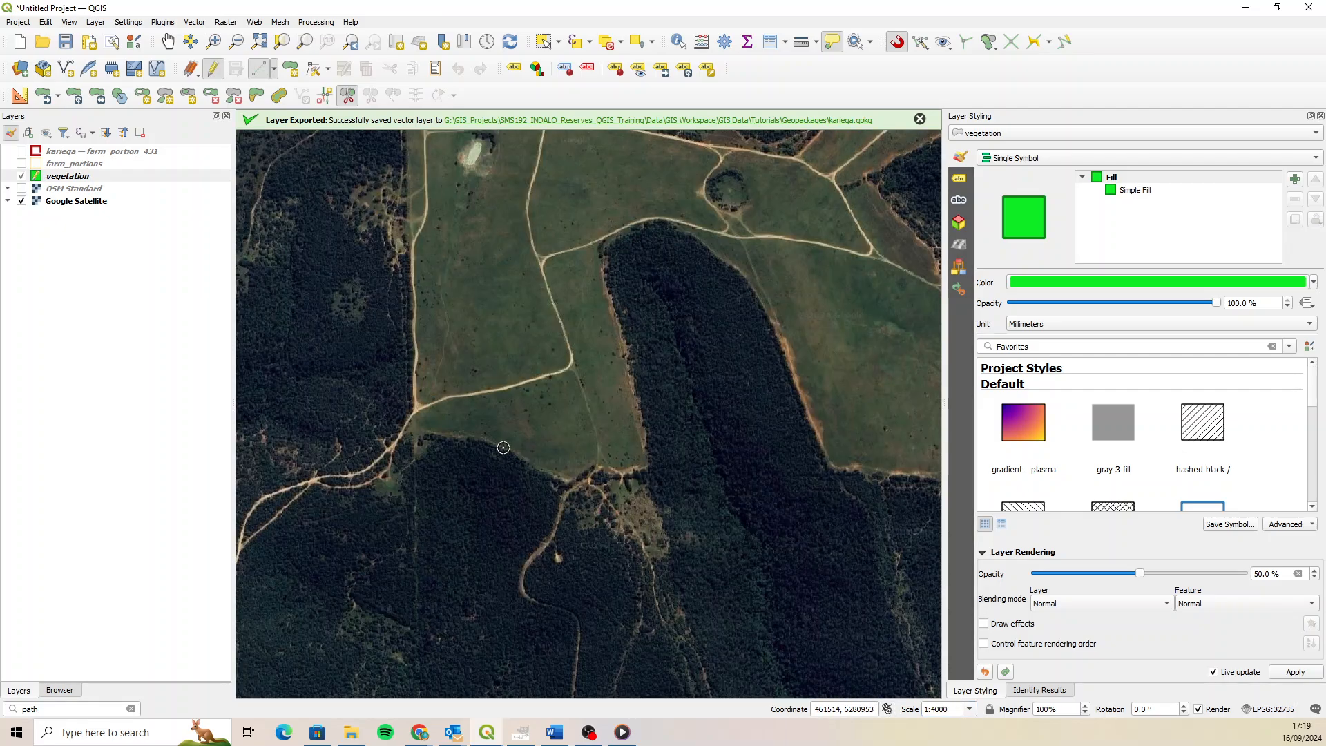
{"action": "left_click", "coordinate": [957, 712]}
{"action": "key", "text": "Return"}
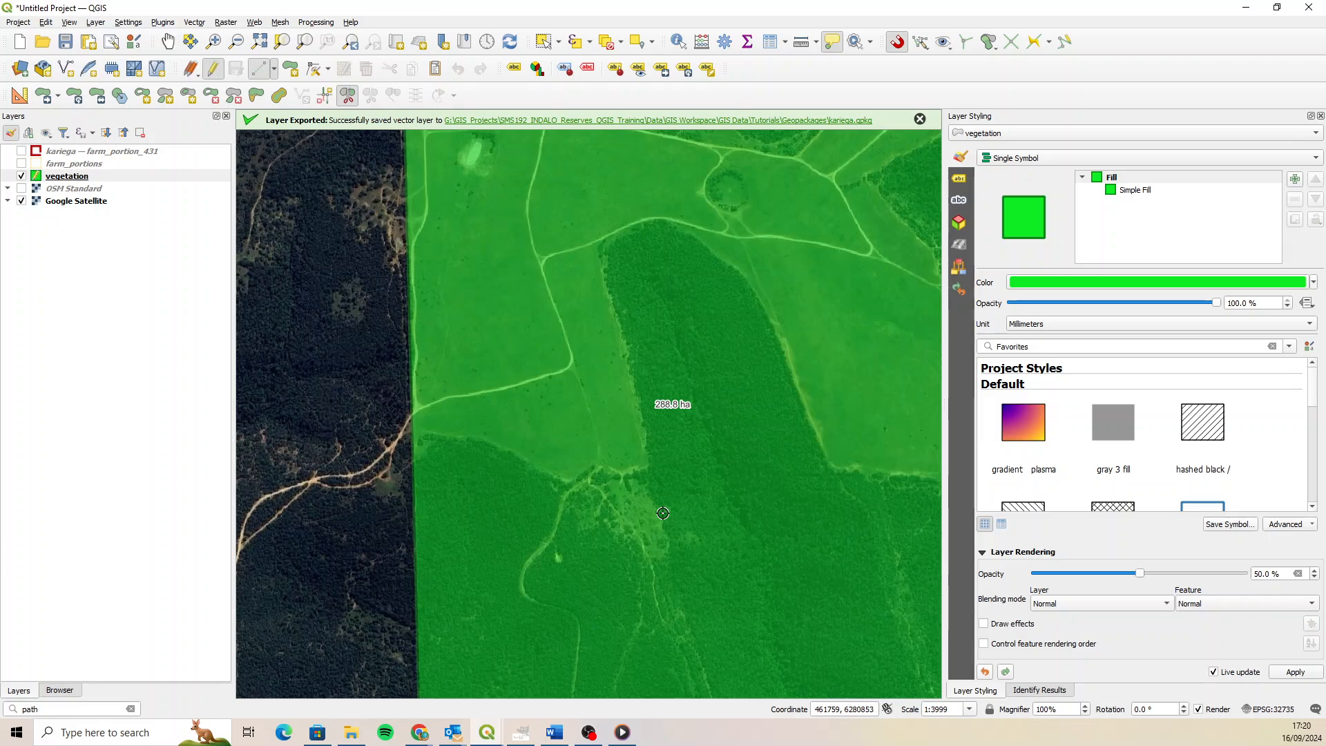
Start the split line at the western farm boundary and trace the grassland's southern edge east to the forest tongue.
{"action": "mouse_move", "coordinate": [663, 513]}
{"action": "left_click", "coordinate": [450, 436]}
{"action": "left_click", "coordinate": [481, 437]}
{"action": "left_click", "coordinate": [570, 482]}
{"action": "left_click", "coordinate": [629, 473]}
{"action": "left_click", "coordinate": [651, 466]}
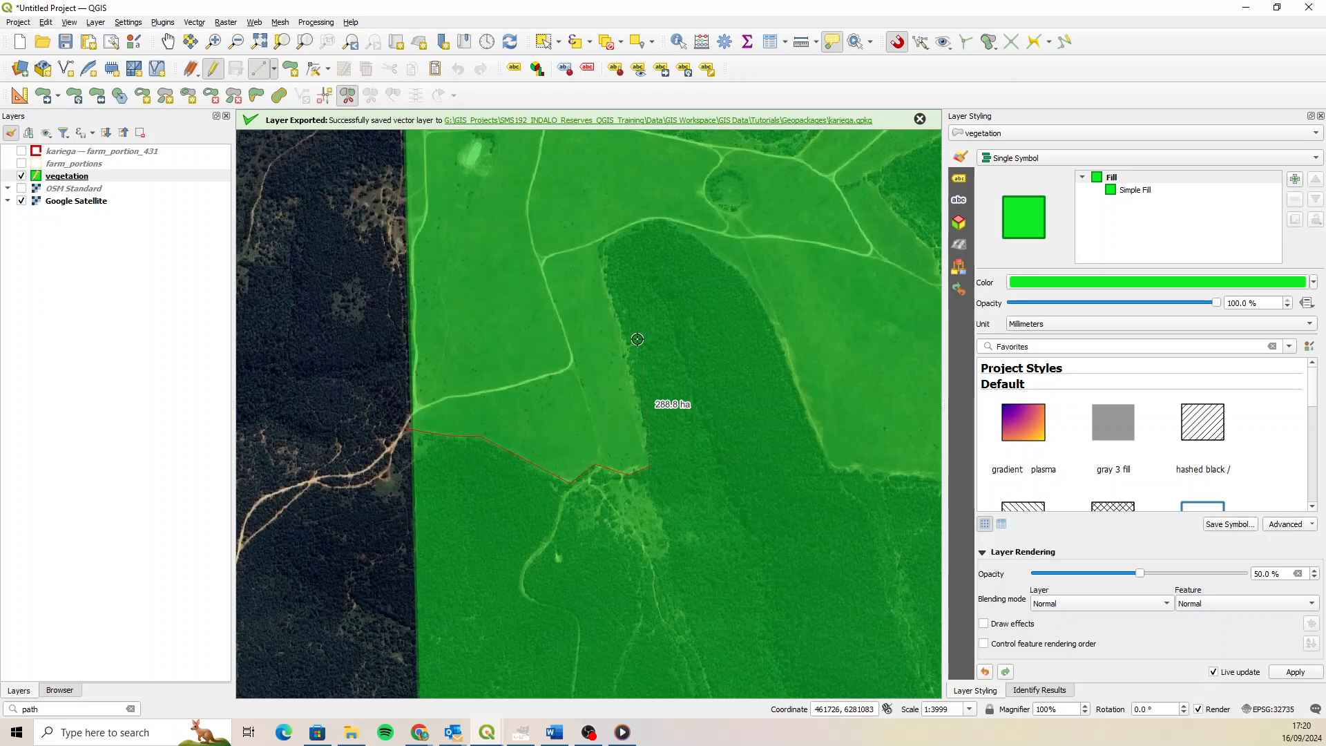
Continue the split line up and around the forest tongue to the southern edge of the eastern grassland lobe.
{"action": "left_click", "coordinate": [602, 252]}
{"action": "left_click", "coordinate": [656, 220]}
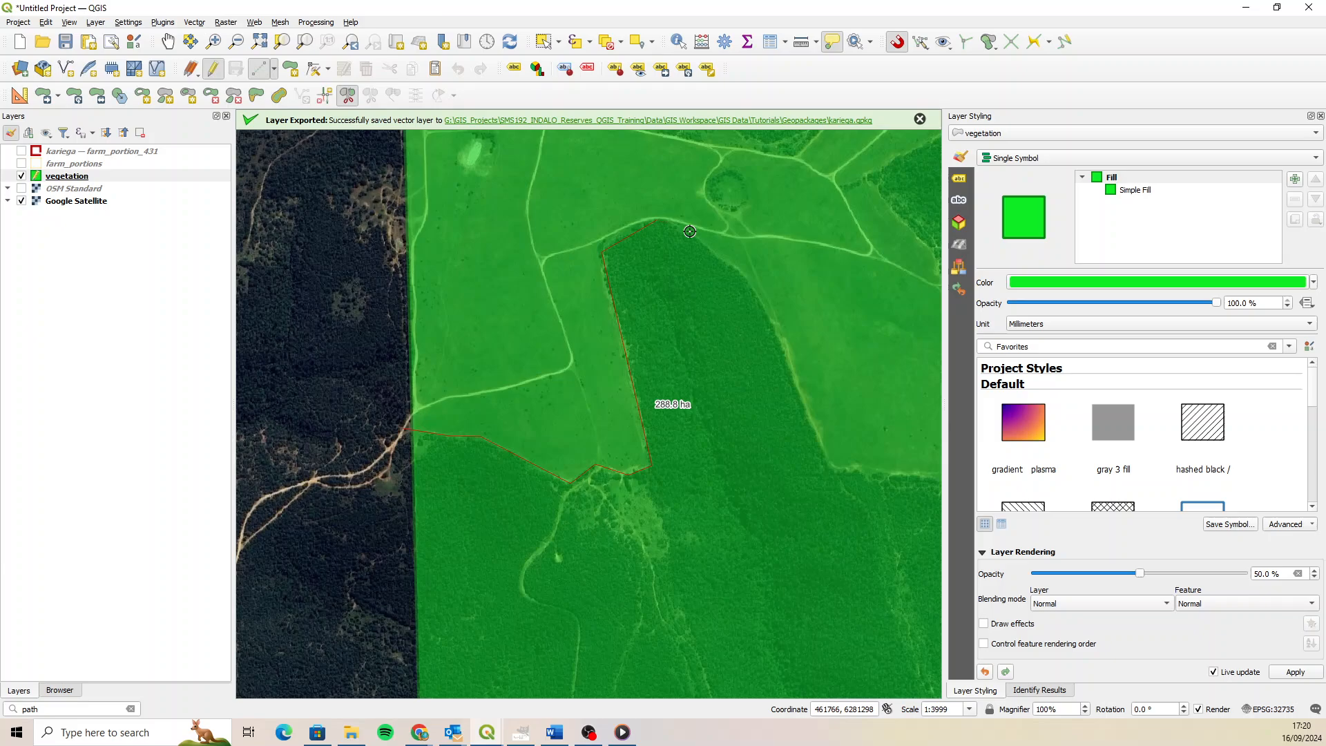
{"action": "left_click", "coordinate": [748, 277]}
{"action": "left_click", "coordinate": [791, 367]}
{"action": "left_click", "coordinate": [837, 468]}
{"action": "left_click", "coordinate": [888, 475]}
Trace the split line around the eastern grassland lobe's southeast corner and up its eastern edge.
{"action": "scroll", "coordinate": [619, 447], "scroll_direction": "down", "scroll_amount": 1}
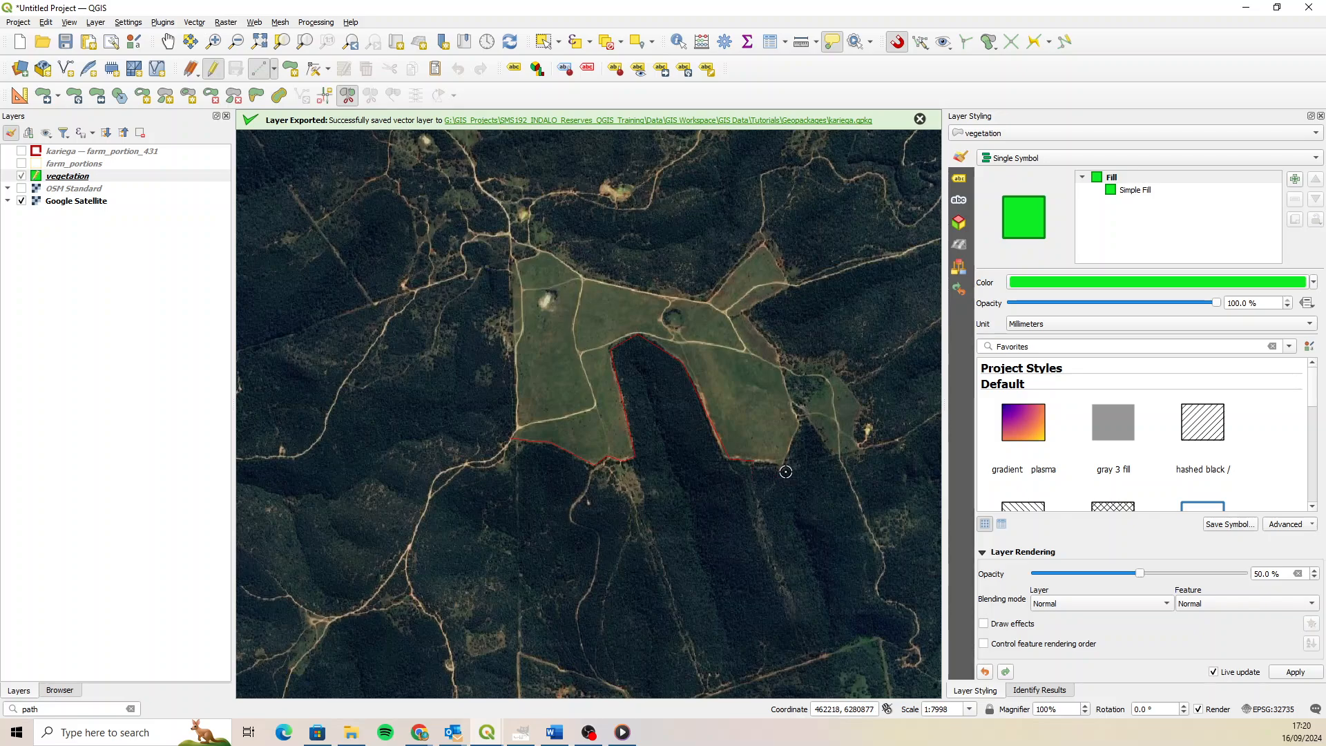
{"action": "scroll", "coordinate": [786, 471], "scroll_direction": "up", "scroll_amount": 1}
{"action": "left_click", "coordinate": [778, 459]}
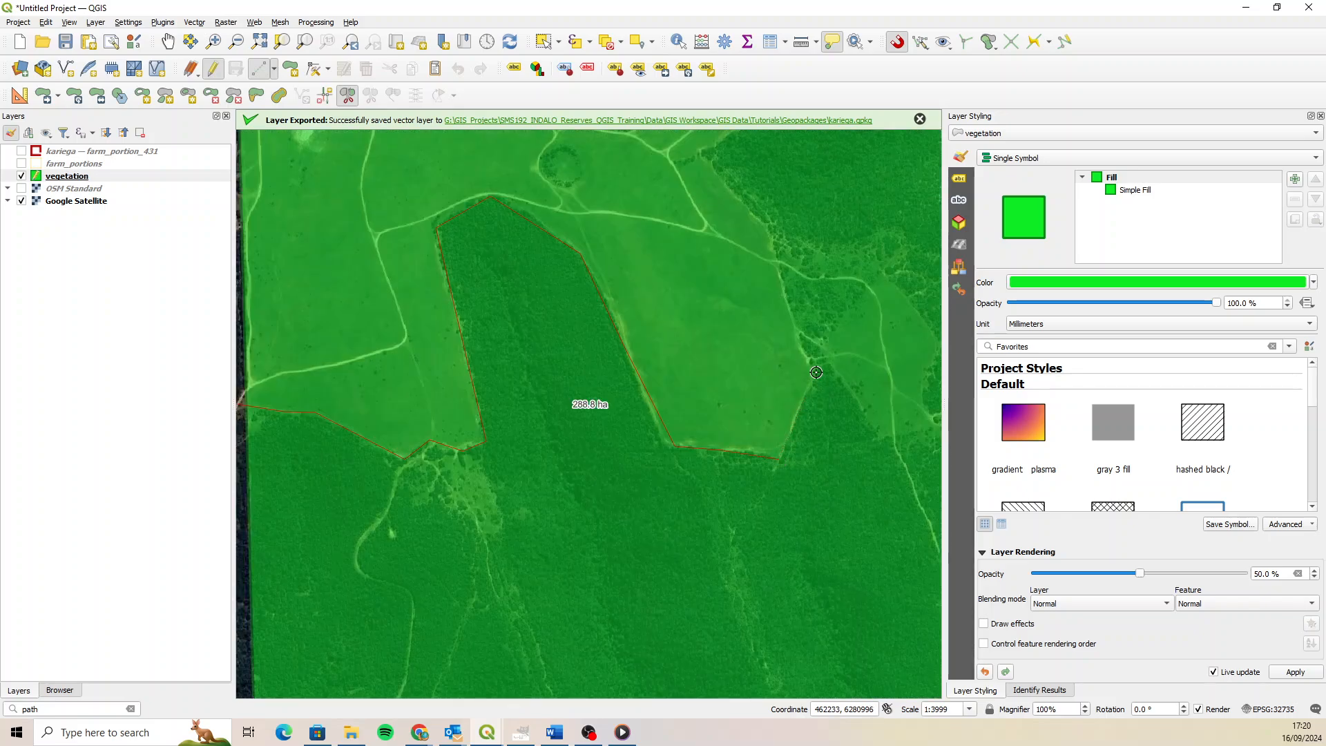
{"action": "left_click", "coordinate": [816, 377]}
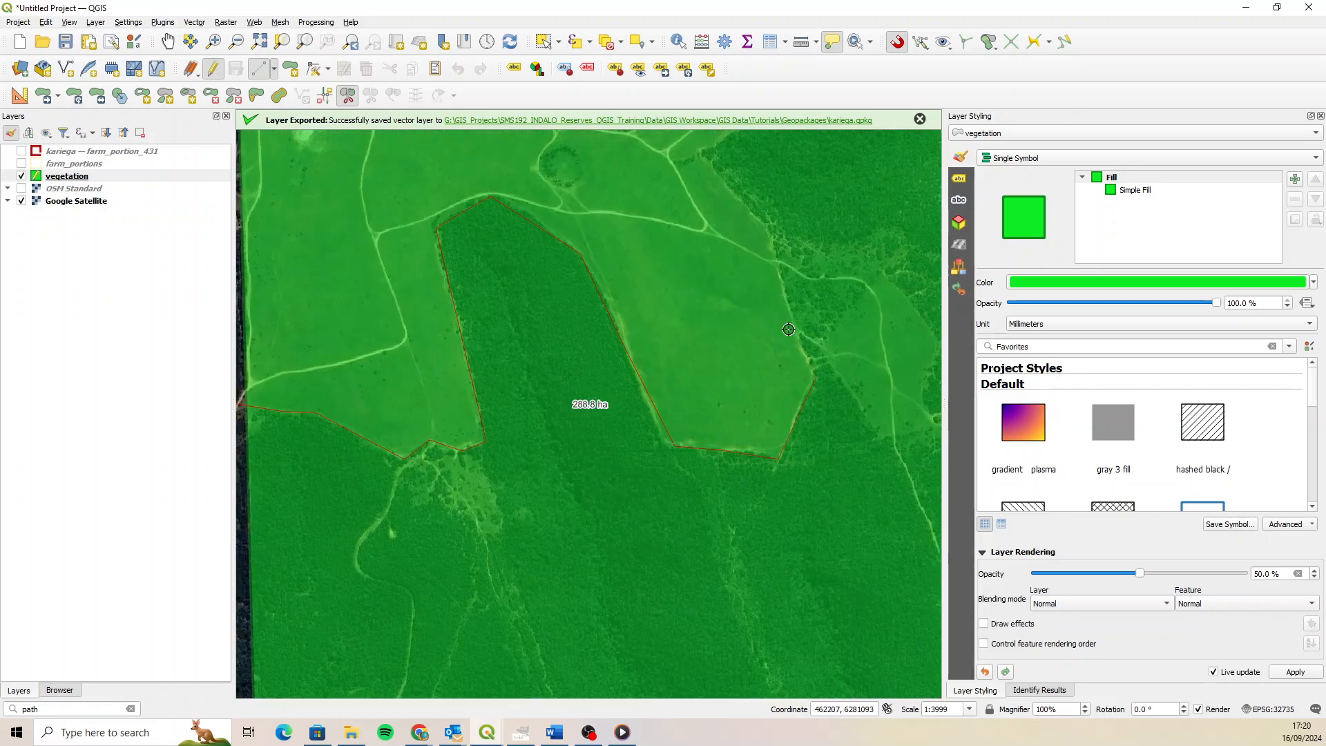
{"action": "left_click", "coordinate": [771, 234]}
{"action": "left_click", "coordinate": [701, 153]}
Trace the split line around the grassland's triangular northeastern spur.
{"action": "scroll", "coordinate": [605, 445], "scroll_direction": "down", "scroll_amount": 1}
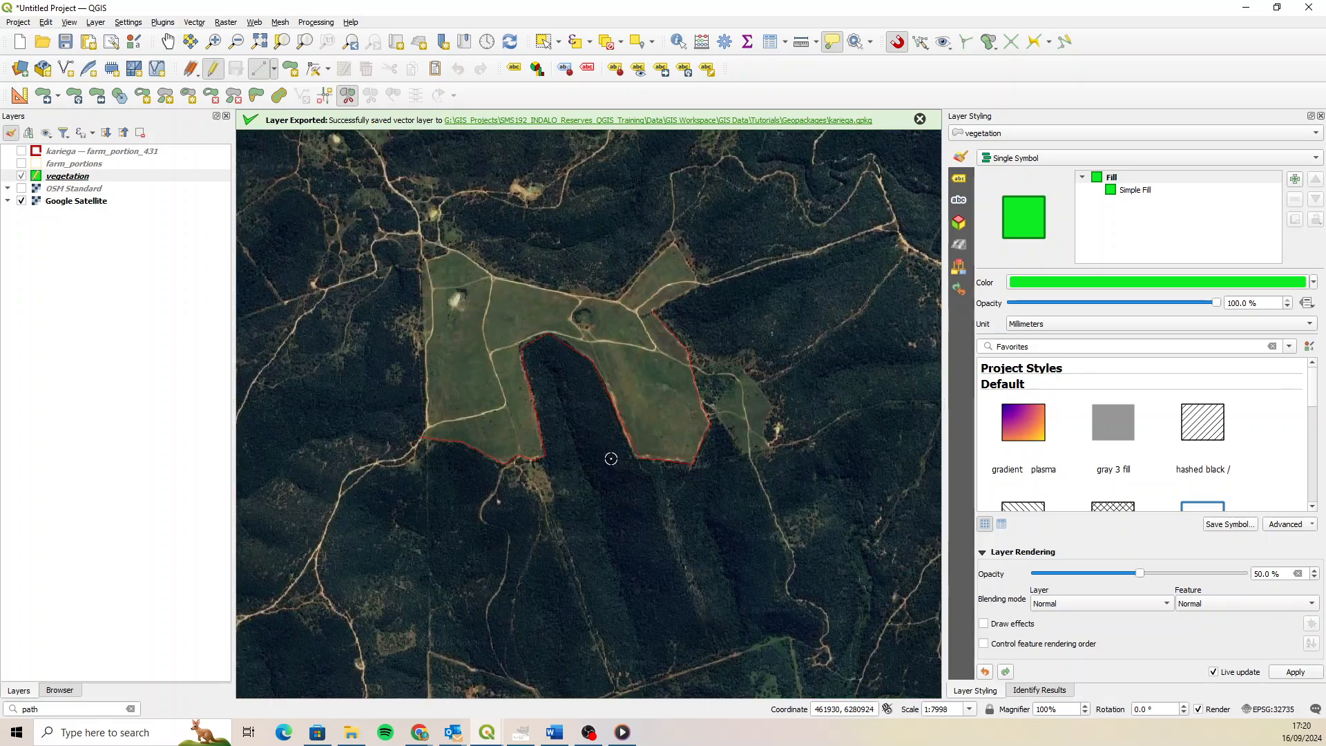
{"action": "scroll", "coordinate": [705, 238], "scroll_direction": "up", "scroll_amount": 1}
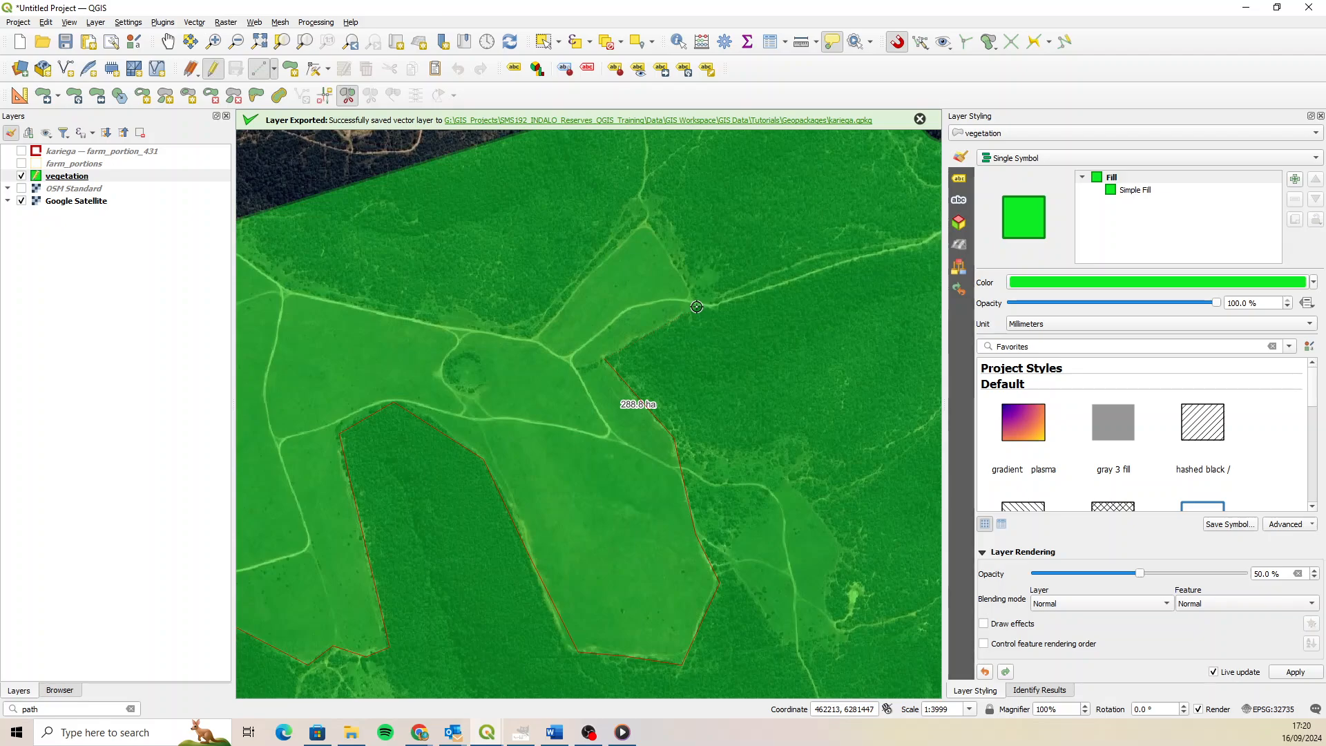
{"action": "left_click", "coordinate": [696, 306]}
{"action": "left_click", "coordinate": [647, 221]}
{"action": "left_click", "coordinate": [535, 337]}
Trace the grassland's northern edge west to the farm's northern boundary and finish the split just outside the polygon.
{"action": "left_click", "coordinate": [453, 308]}
{"action": "left_click", "coordinate": [437, 321]}
{"action": "left_click", "coordinate": [339, 303]}
{"action": "left_click", "coordinate": [293, 277]}
{"action": "left_click_drag", "start_coordinate": [466, 276], "coordinate": [619, 312]}
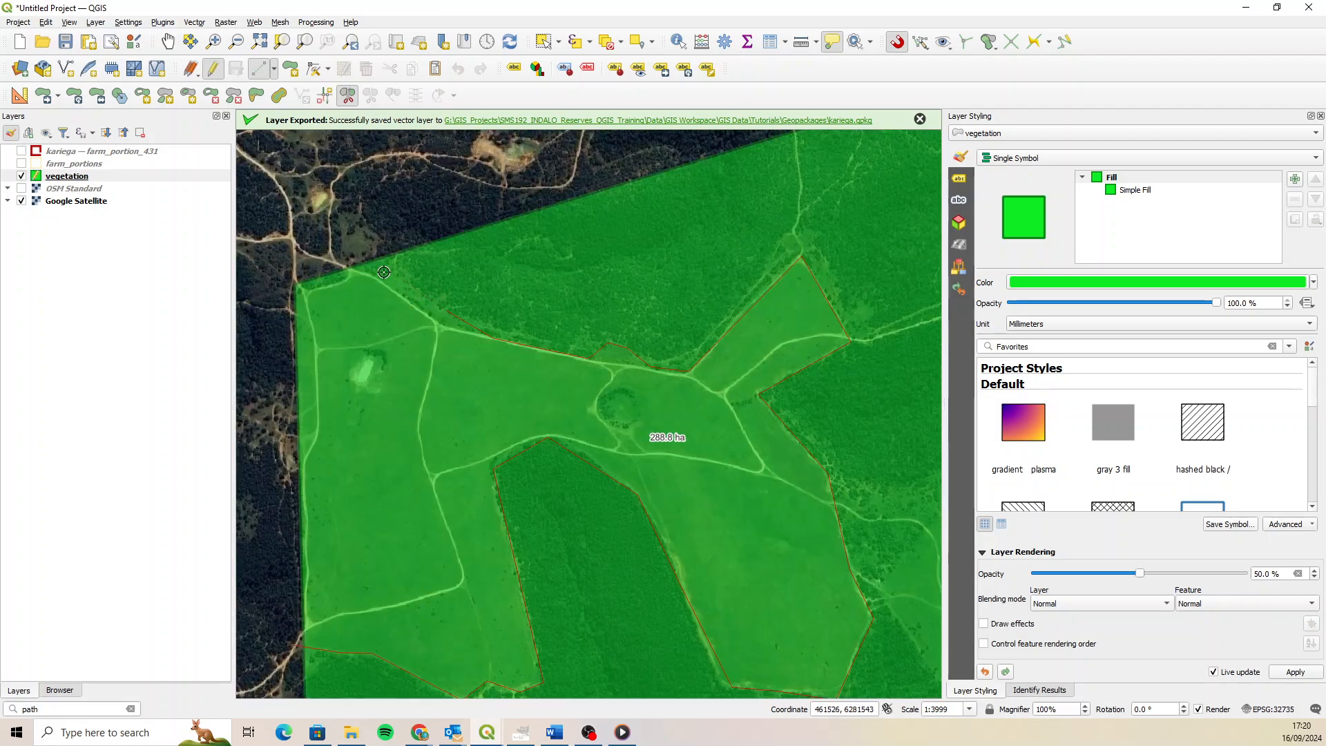
{"action": "left_click", "coordinate": [384, 272]}
{"action": "left_click", "coordinate": [373, 274]}
{"action": "left_click", "coordinate": [350, 271]}
{"action": "right_click", "coordinate": [385, 208]}
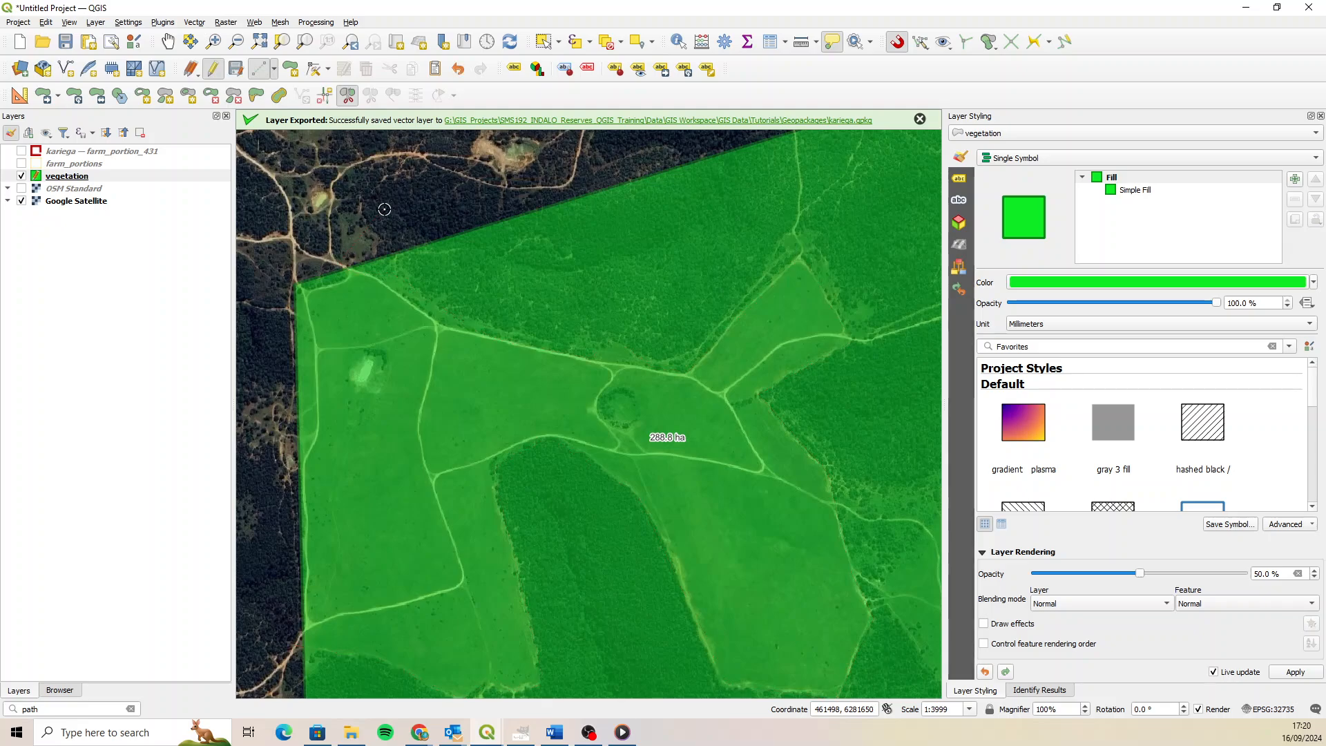
Select the split-off grassland polygon and open the attribute table for selected features, resized and placed clear of the polygon.
{"action": "left_click", "coordinate": [544, 42]}
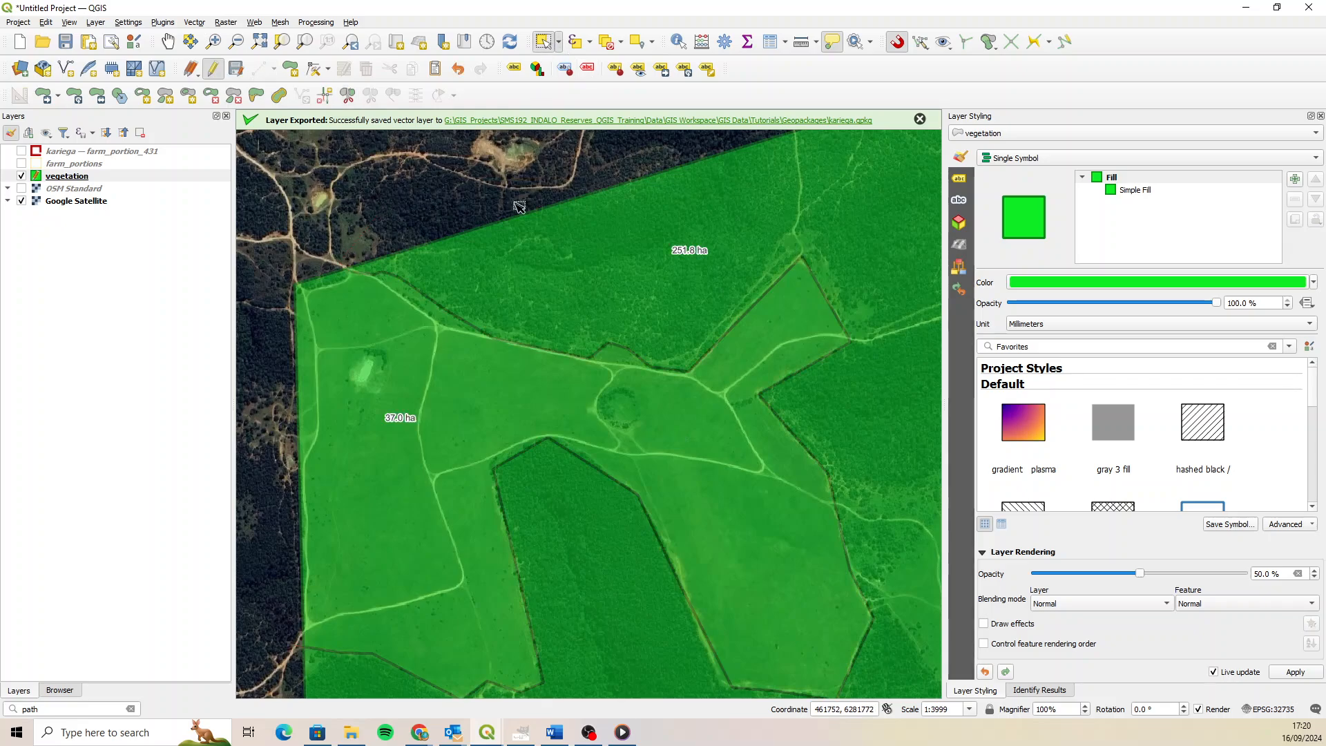
{"action": "left_click", "coordinate": [407, 362]}
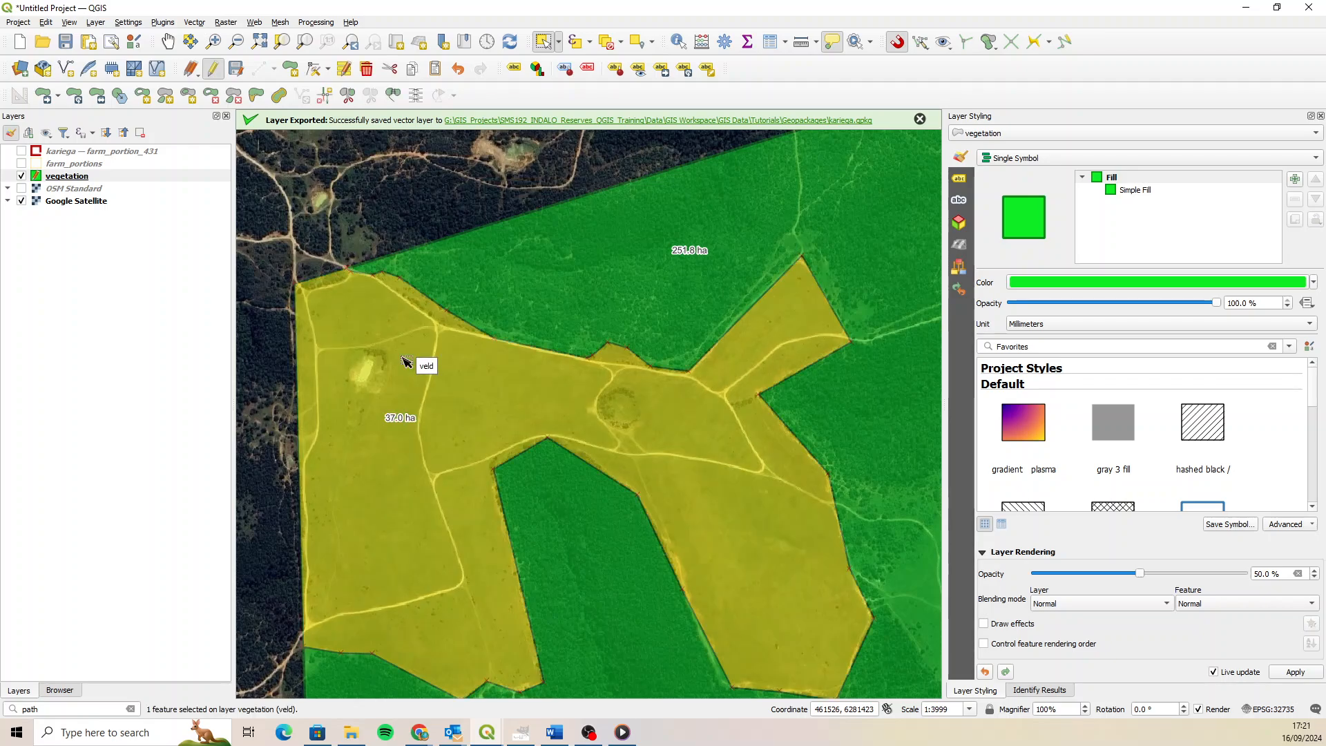
{"action": "left_click", "coordinate": [786, 42]}
{"action": "left_click", "coordinate": [812, 67]}
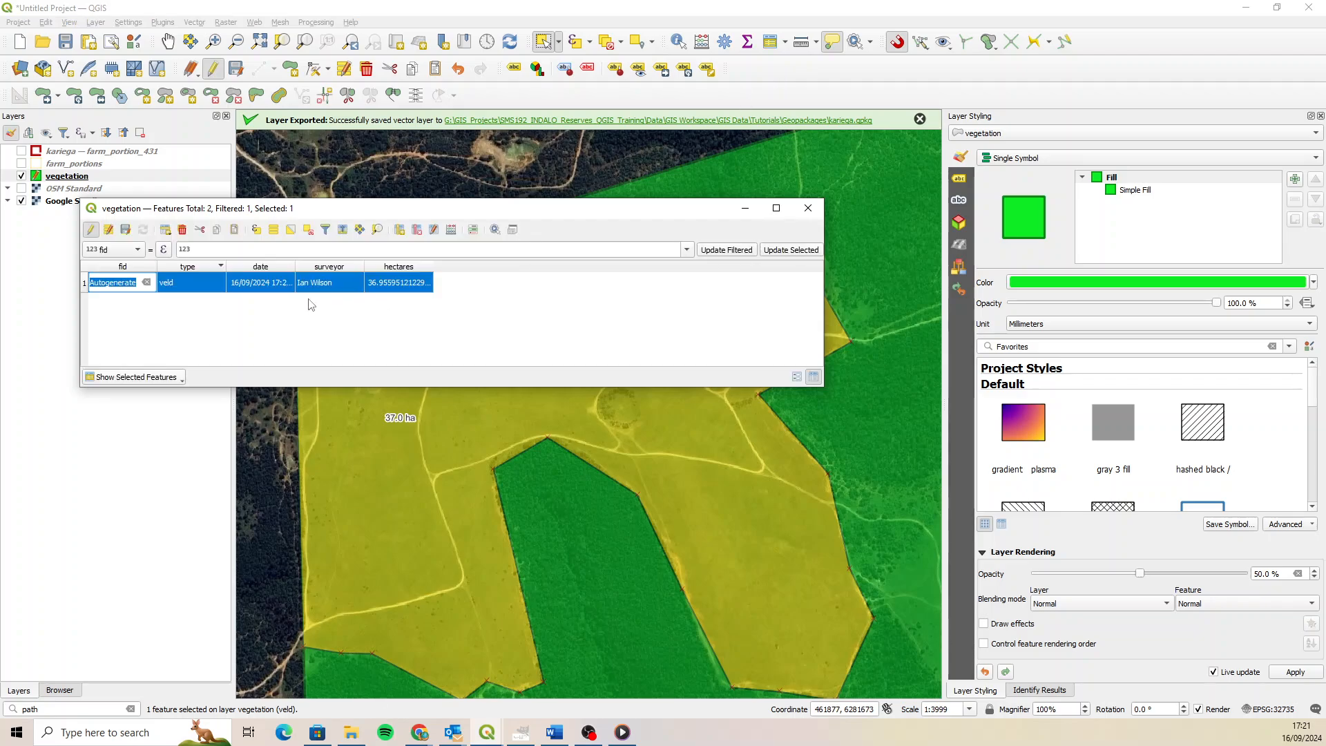
{"action": "left_click_drag", "start_coordinate": [77, 305], "coordinate": [483, 305]}
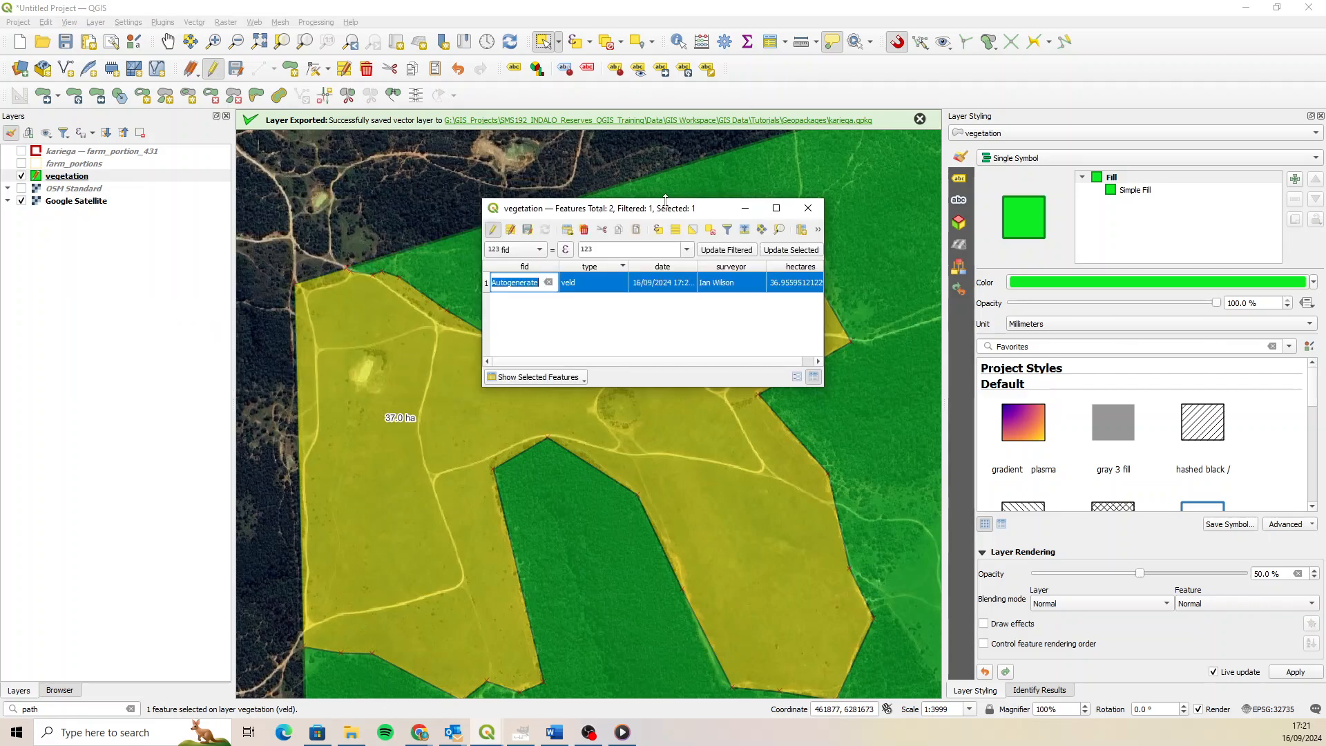
{"action": "left_click_drag", "start_coordinate": [1208, 201], "coordinate": [1210, 206]}
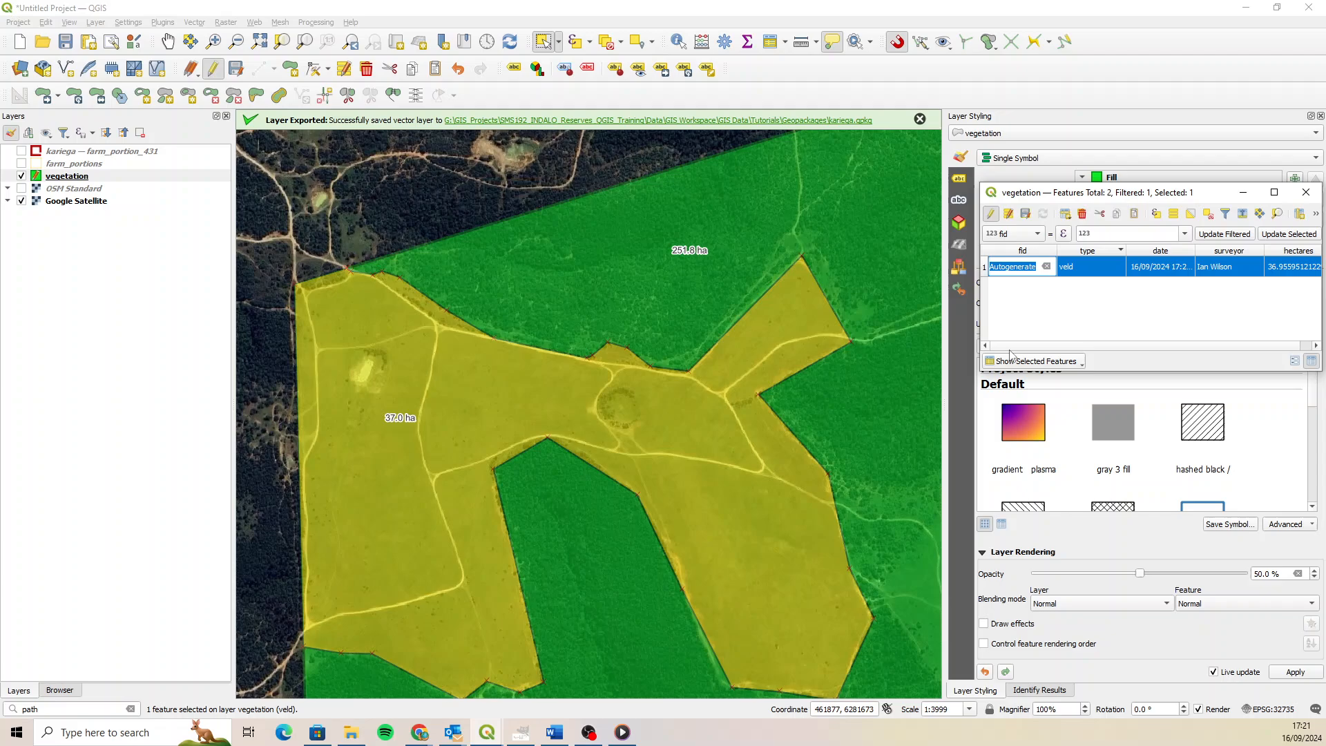
Select the larger polygon surrounding the grassland, set its type to forest in the attribute table, and clear the selection.
{"action": "left_click", "coordinate": [704, 218]}
{"action": "left_click", "coordinate": [487, 732]}
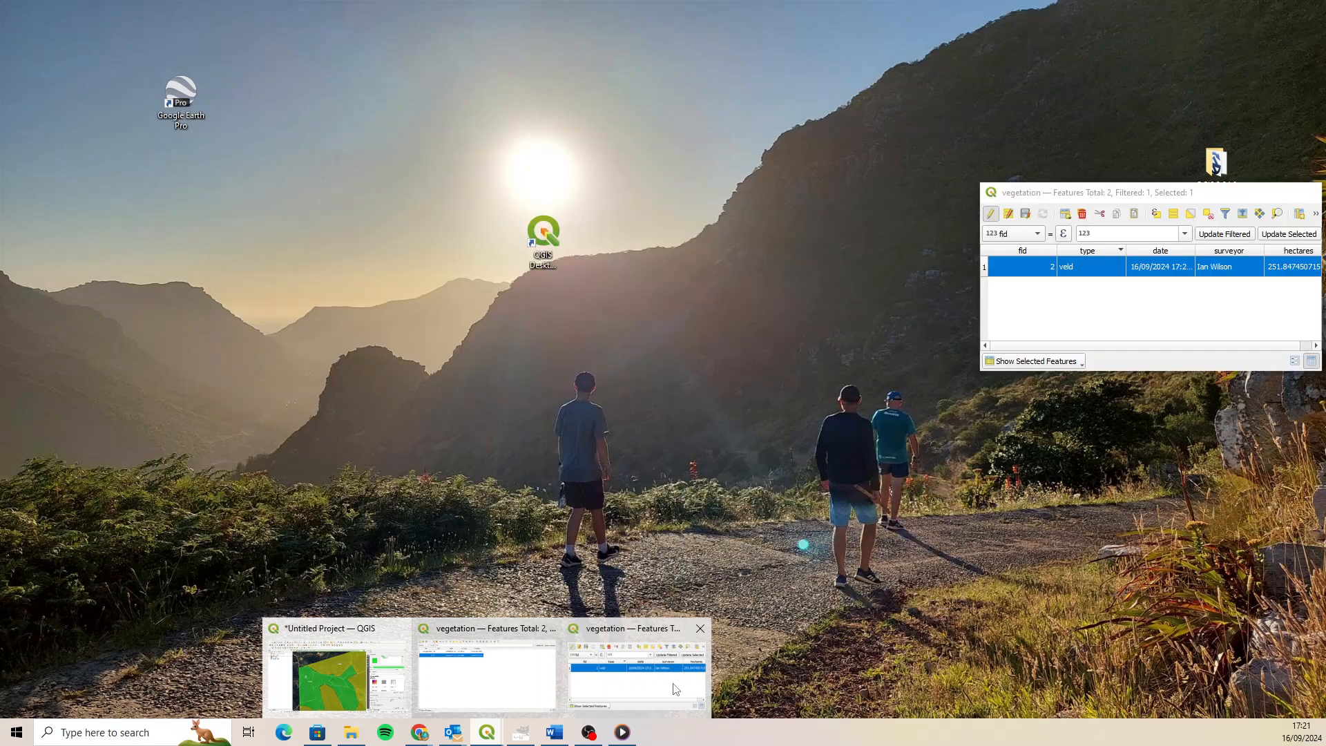
{"action": "left_click", "coordinate": [619, 681]}
{"action": "left_click", "coordinate": [1094, 271]}
{"action": "left_click", "coordinate": [1094, 271]}
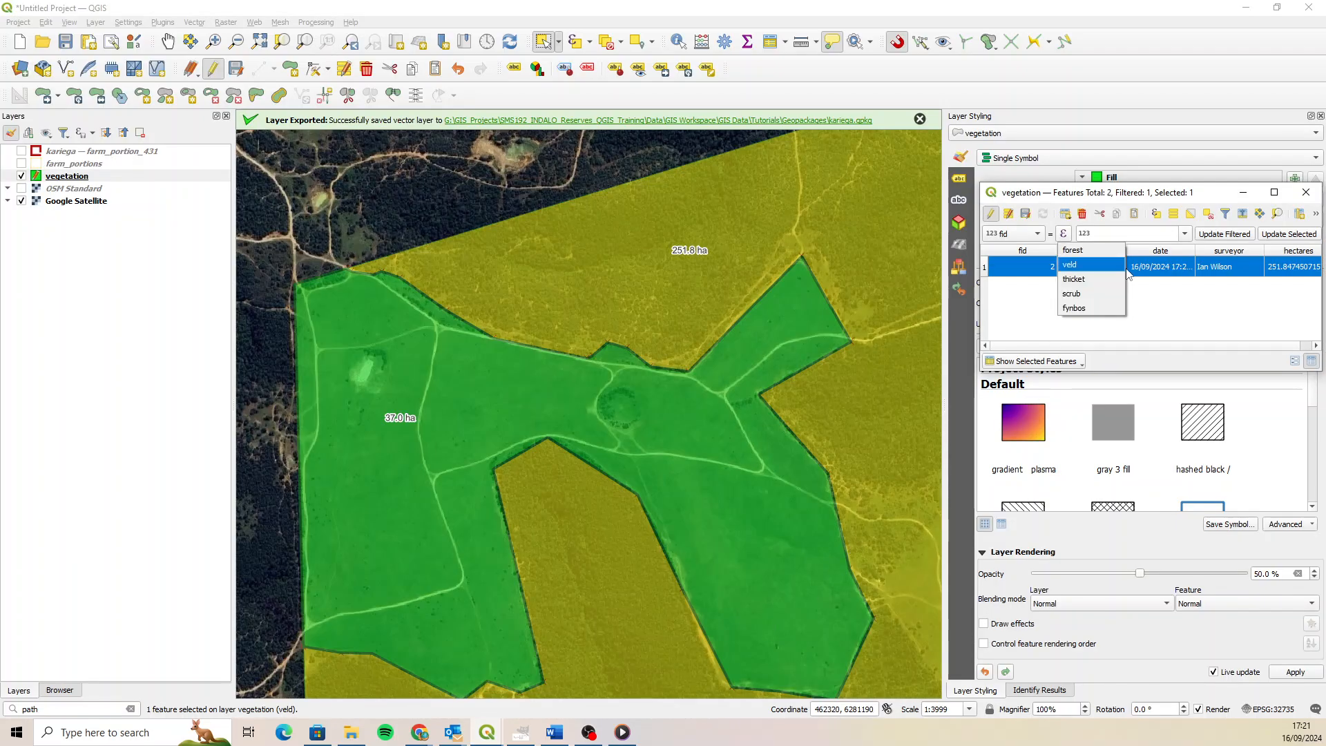
{"action": "left_click", "coordinate": [1090, 252]}
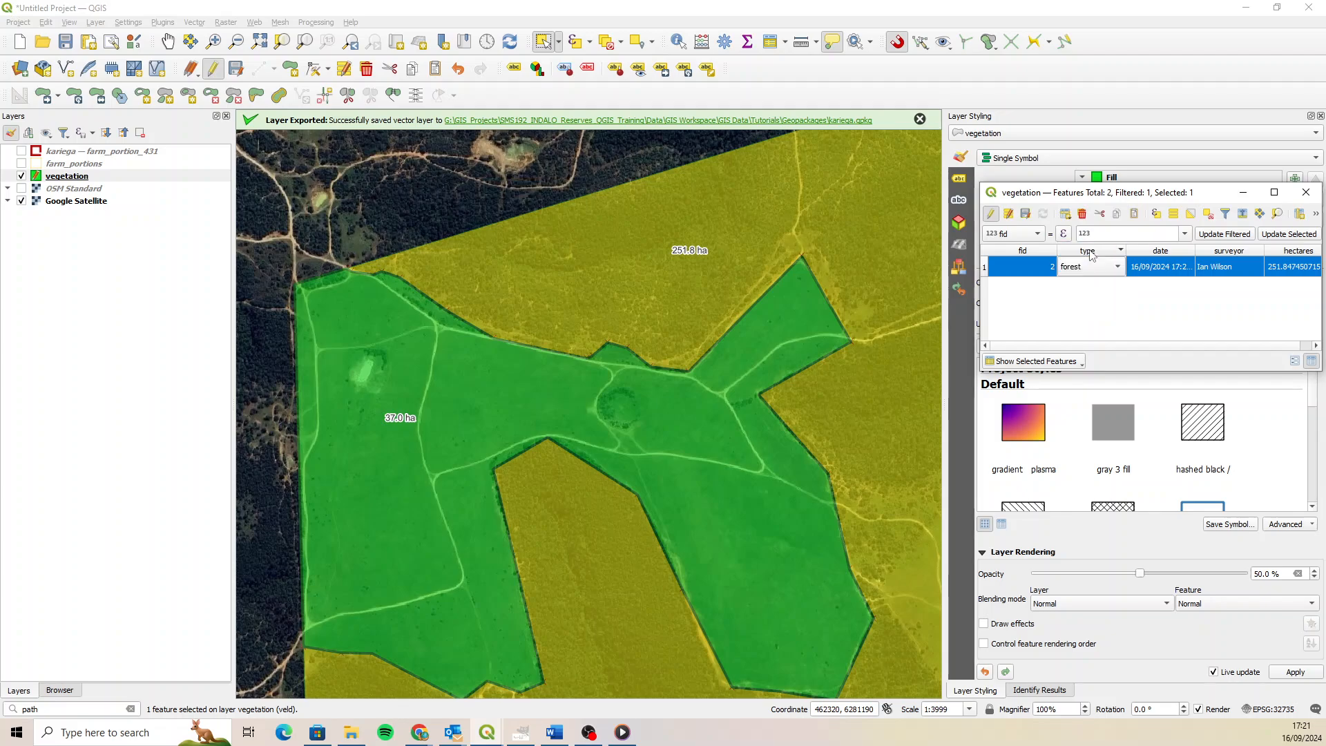
{"action": "left_click", "coordinate": [535, 268]}
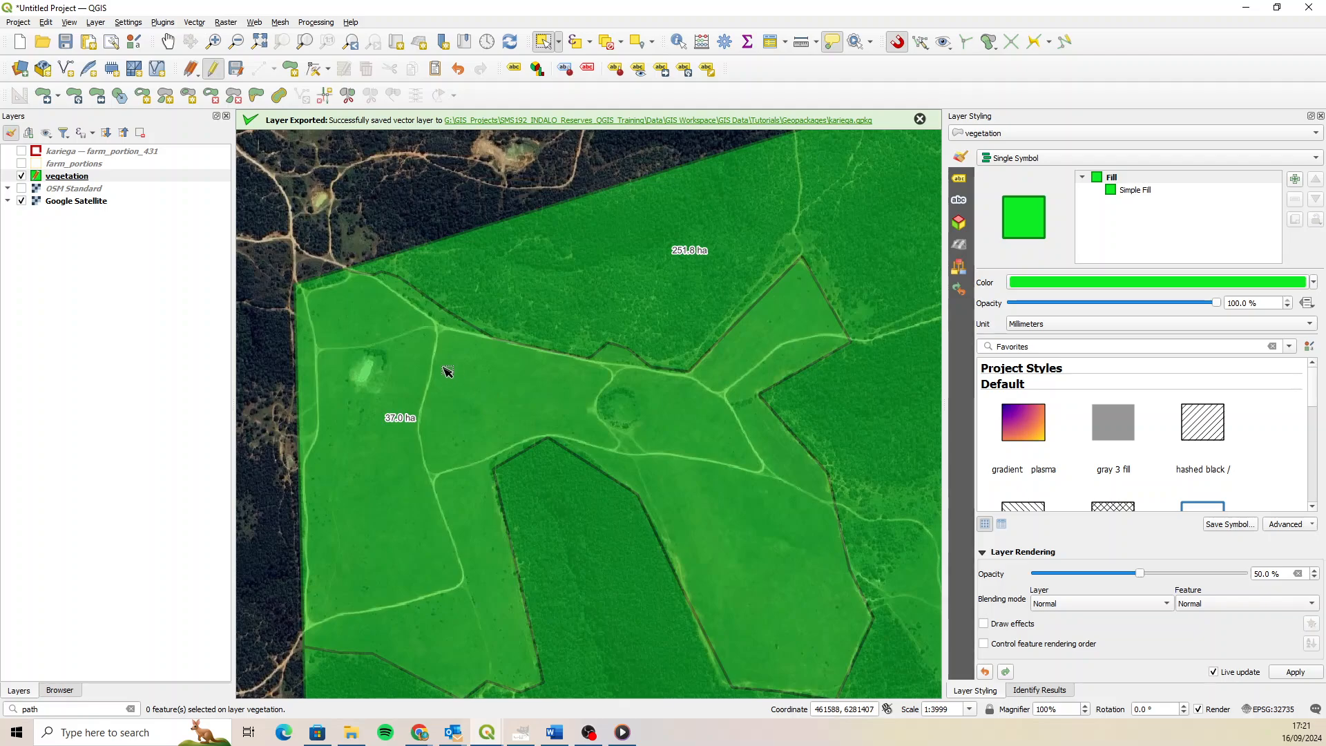
Start splitting the forest polygon from inside the grassland's northeastern spur, tracing the sparse strip's northwestern edge up and around the spur's tip.
{"action": "scroll", "coordinate": [477, 375], "scroll_direction": "down", "scroll_amount": 1}
{"action": "scroll", "coordinate": [477, 375], "scroll_direction": "up", "scroll_amount": 1}
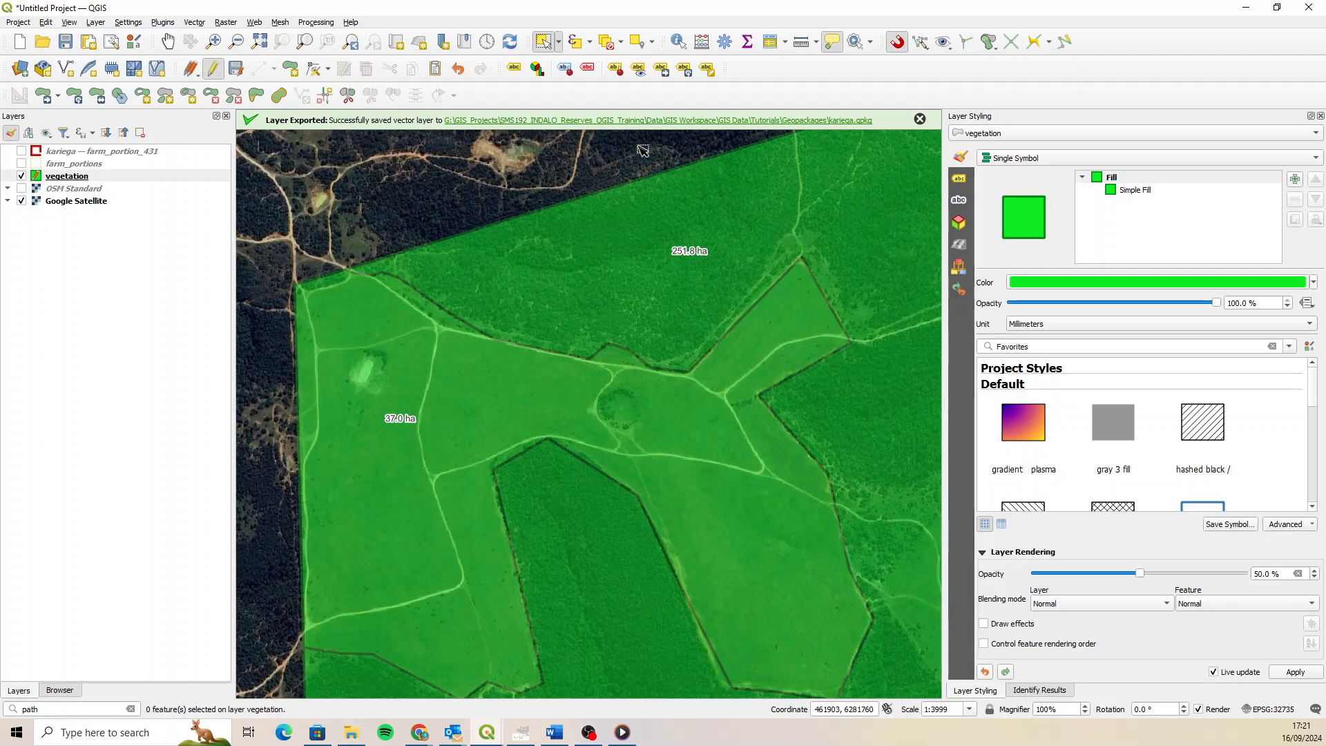
{"action": "left_click", "coordinate": [214, 42]}
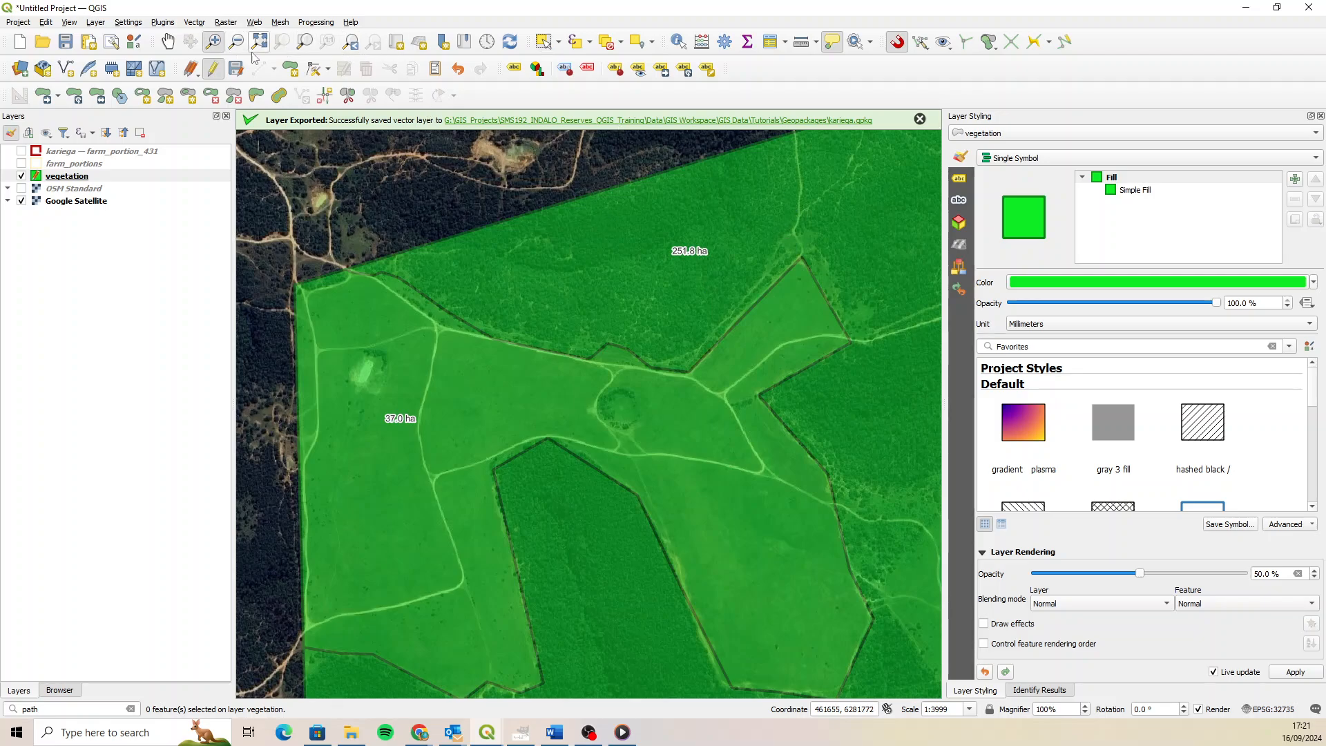
{"action": "left_click", "coordinate": [169, 41]}
{"action": "left_click_drag", "start_coordinate": [803, 265], "coordinate": [683, 462]}
{"action": "scroll", "coordinate": [740, 326], "scroll_direction": "up", "scroll_amount": 1}
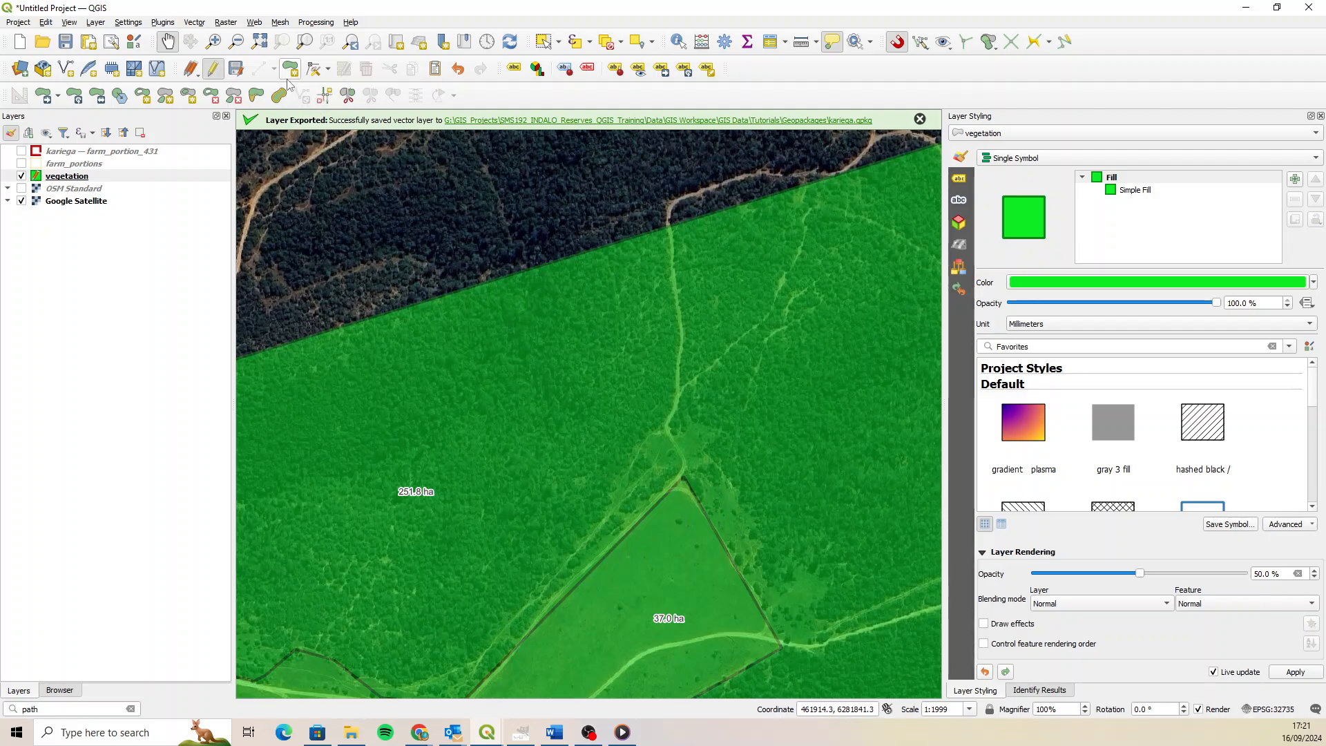
{"action": "left_click", "coordinate": [348, 95]}
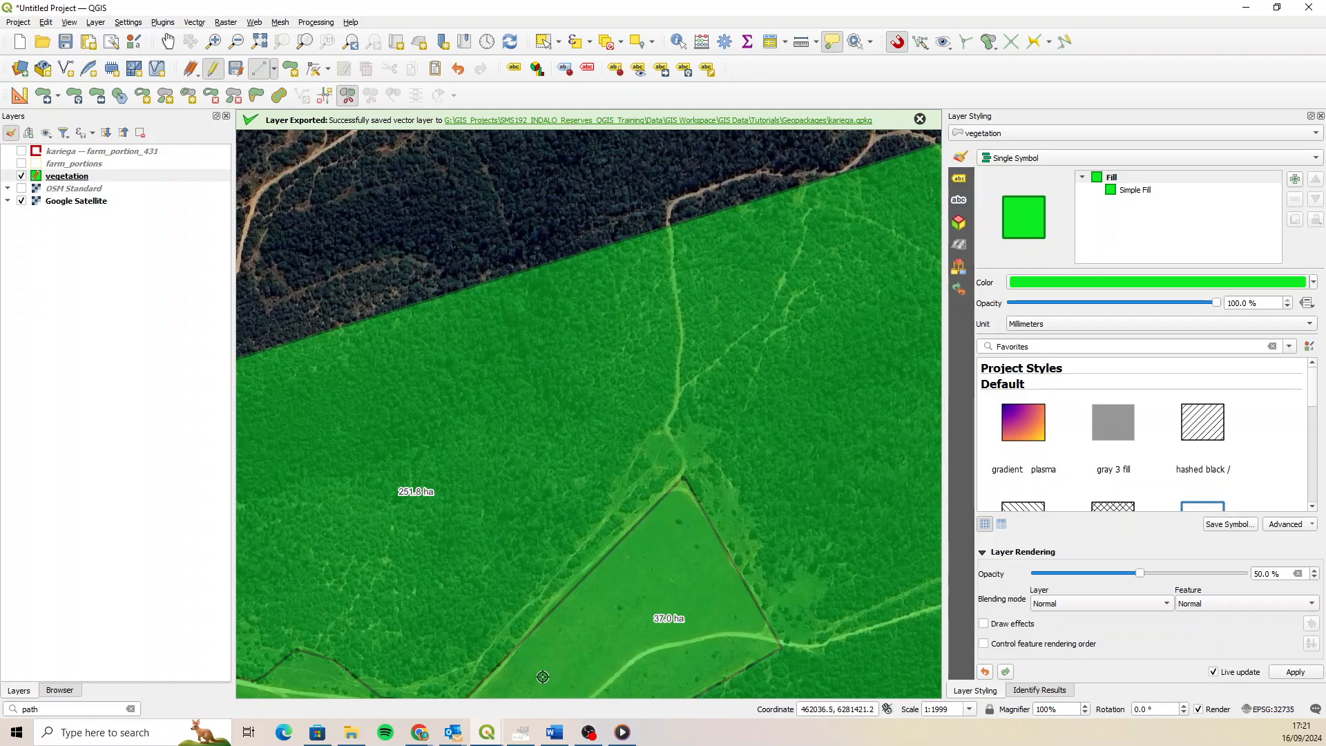
{"action": "left_click", "coordinate": [504, 633]}
{"action": "left_click", "coordinate": [632, 463]}
{"action": "left_click", "coordinate": [651, 437]}
{"action": "left_click", "coordinate": [666, 422]}
{"action": "left_click", "coordinate": [685, 432]}
{"action": "left_click", "coordinate": [699, 420]}
{"action": "left_click", "coordinate": [724, 432]}
{"action": "left_click", "coordinate": [704, 448]}
Trace the sparse strip's eastern edge down to the track and finish the split line back inside the spur.
{"action": "left_click", "coordinate": [743, 510]}
{"action": "left_click", "coordinate": [756, 522]}
{"action": "left_click", "coordinate": [757, 540]}
{"action": "left_click", "coordinate": [762, 568]}
{"action": "left_click", "coordinate": [778, 589]}
{"action": "left_click", "coordinate": [797, 570]}
{"action": "left_click", "coordinate": [811, 579]}
{"action": "left_click", "coordinate": [824, 594]}
{"action": "left_click", "coordinate": [812, 606]}
{"action": "left_click", "coordinate": [818, 624]}
{"action": "left_click", "coordinate": [820, 647]}
{"action": "left_click", "coordinate": [782, 648]}
{"action": "right_click", "coordinate": [693, 578]}
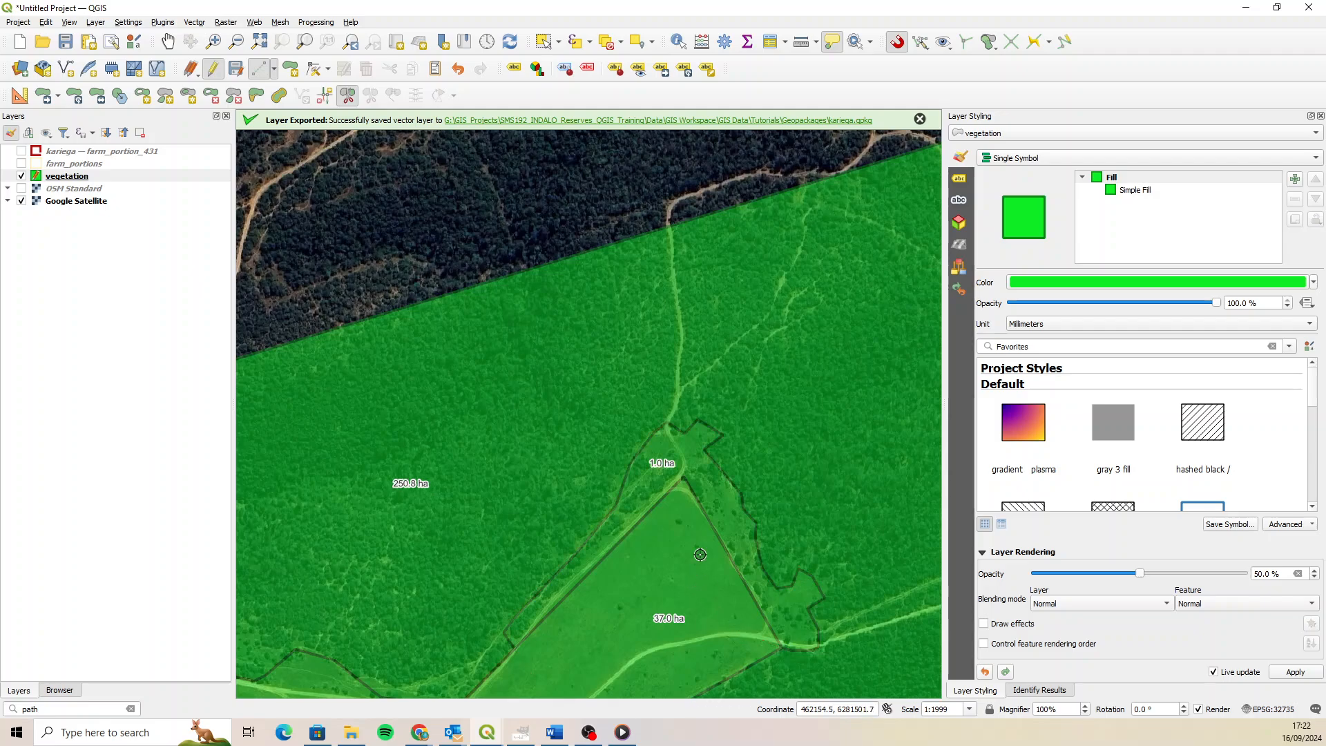
Select the split-off strip around the spur, set its type to scrub in the attribute table, and save the layer edits.
{"action": "left_click", "coordinate": [545, 42]}
{"action": "left_click", "coordinate": [687, 464]}
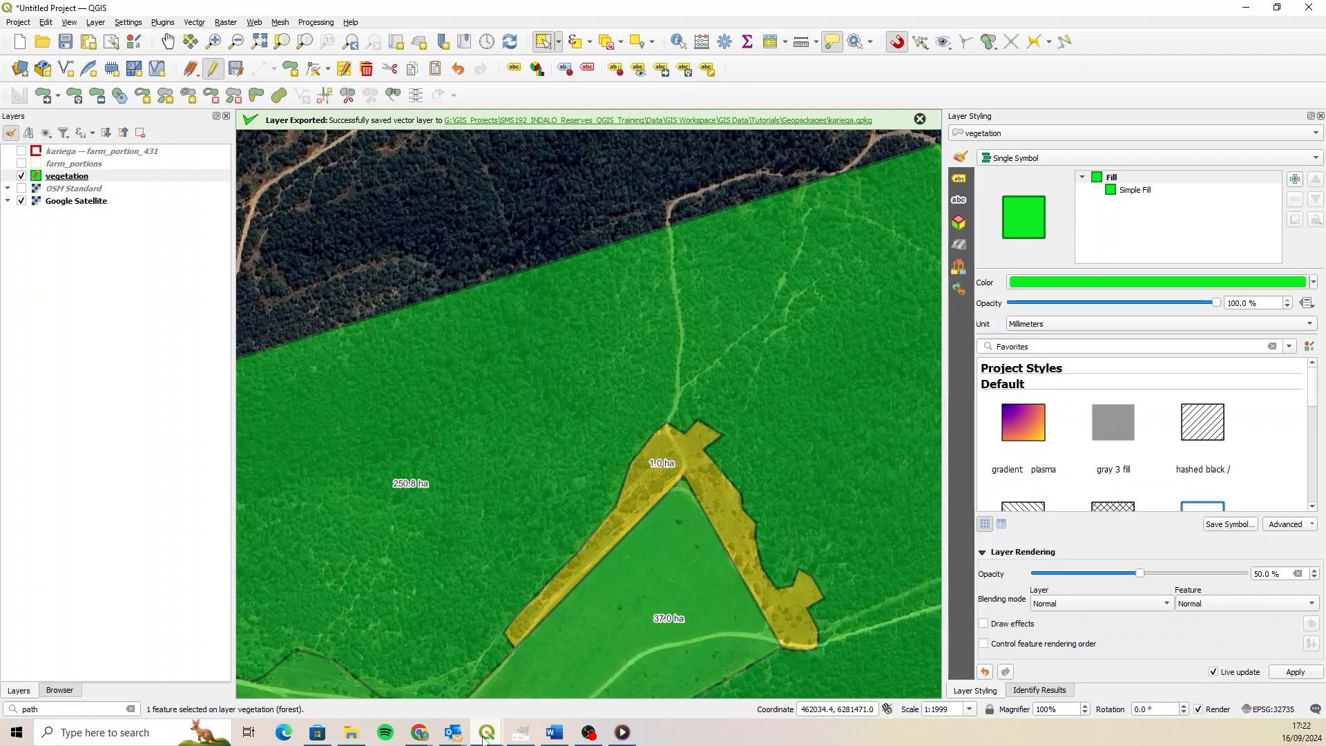
{"action": "mouse_move", "coordinate": [489, 737]}
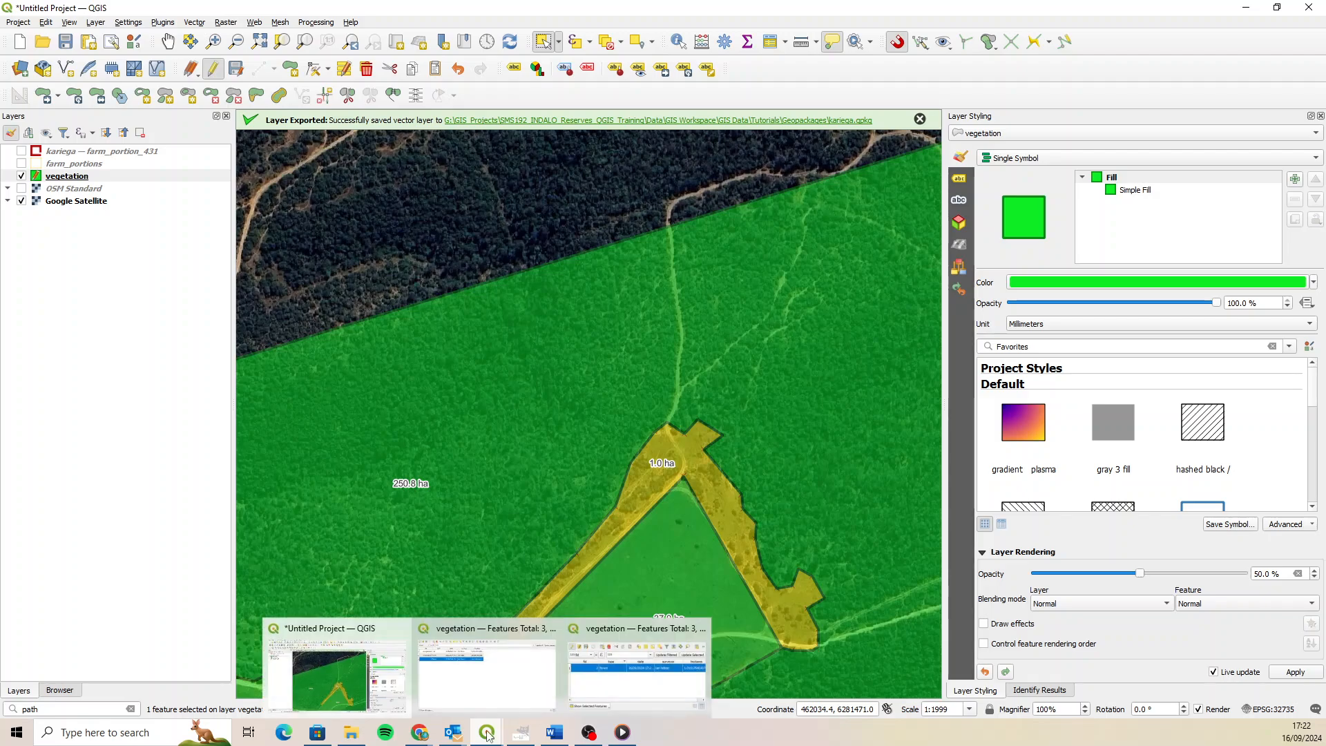
{"action": "left_click", "coordinate": [642, 663]}
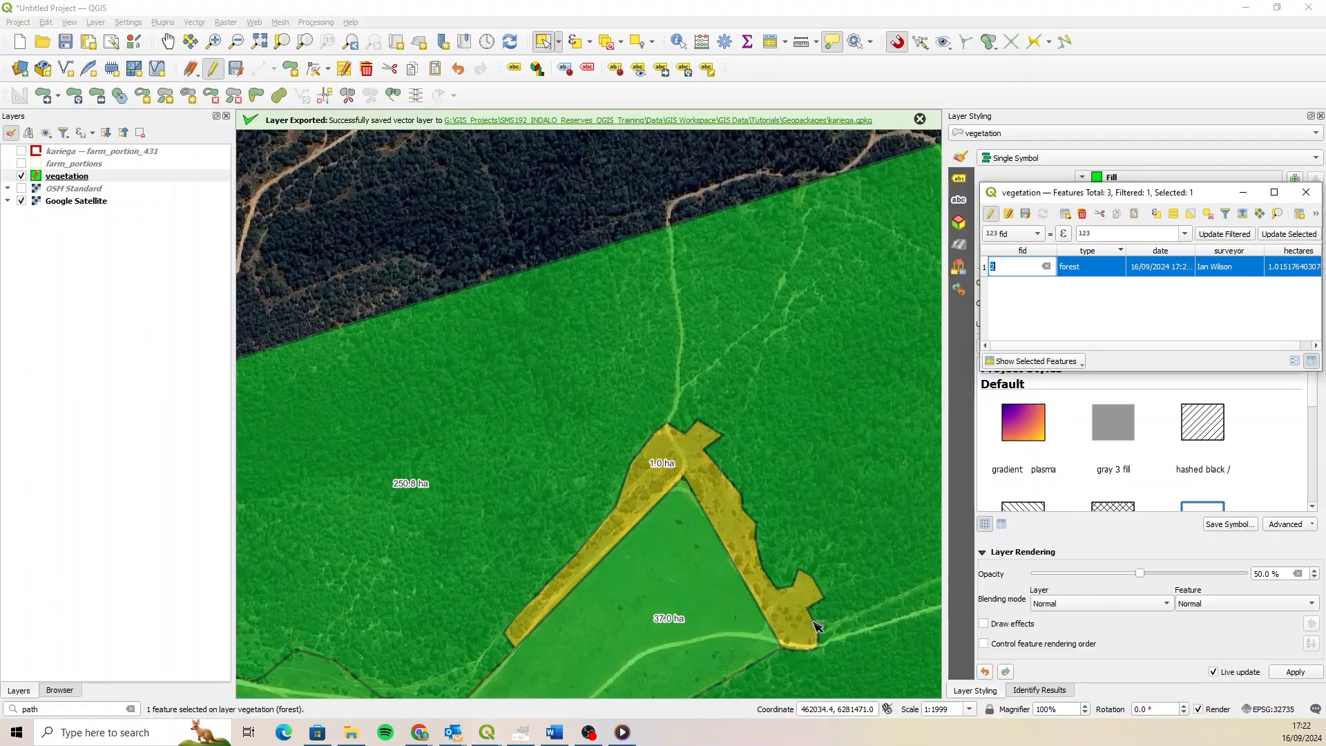
{"action": "left_click", "coordinate": [1085, 271]}
{"action": "left_click", "coordinate": [1084, 271]}
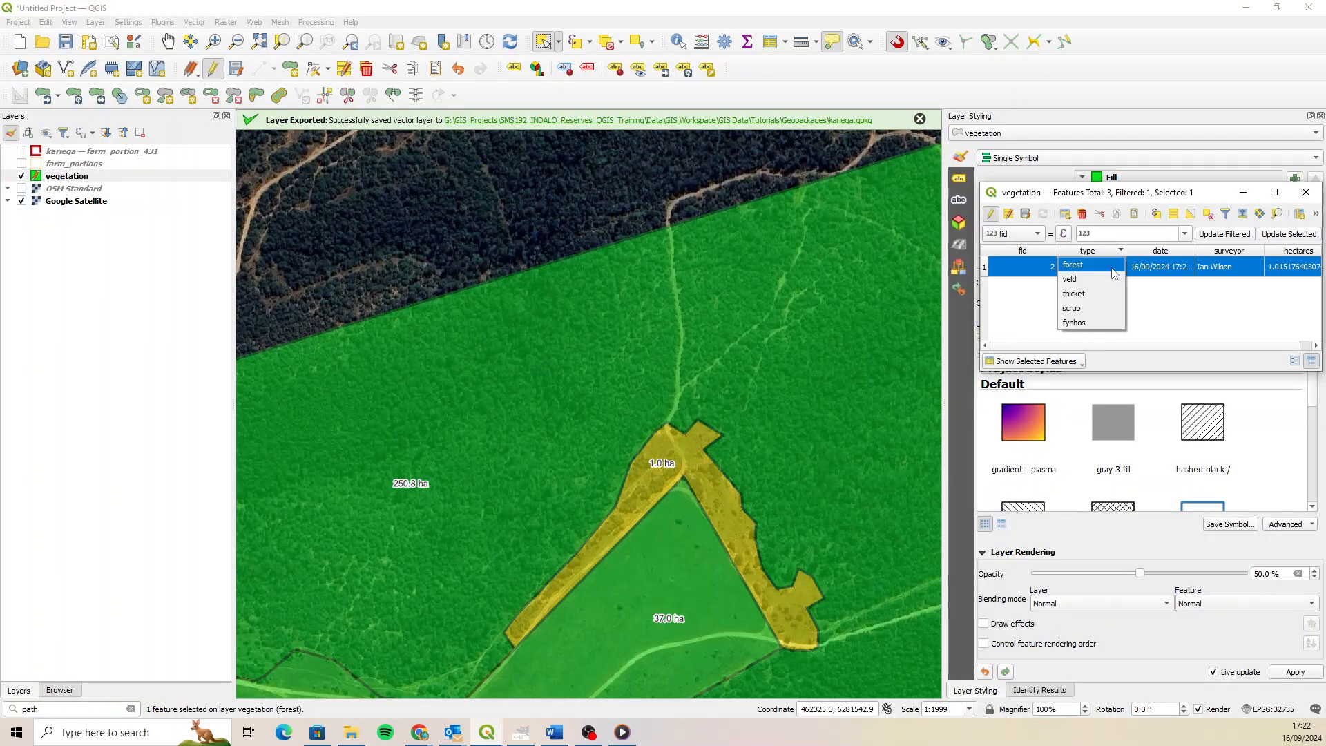
{"action": "left_click", "coordinate": [1090, 310]}
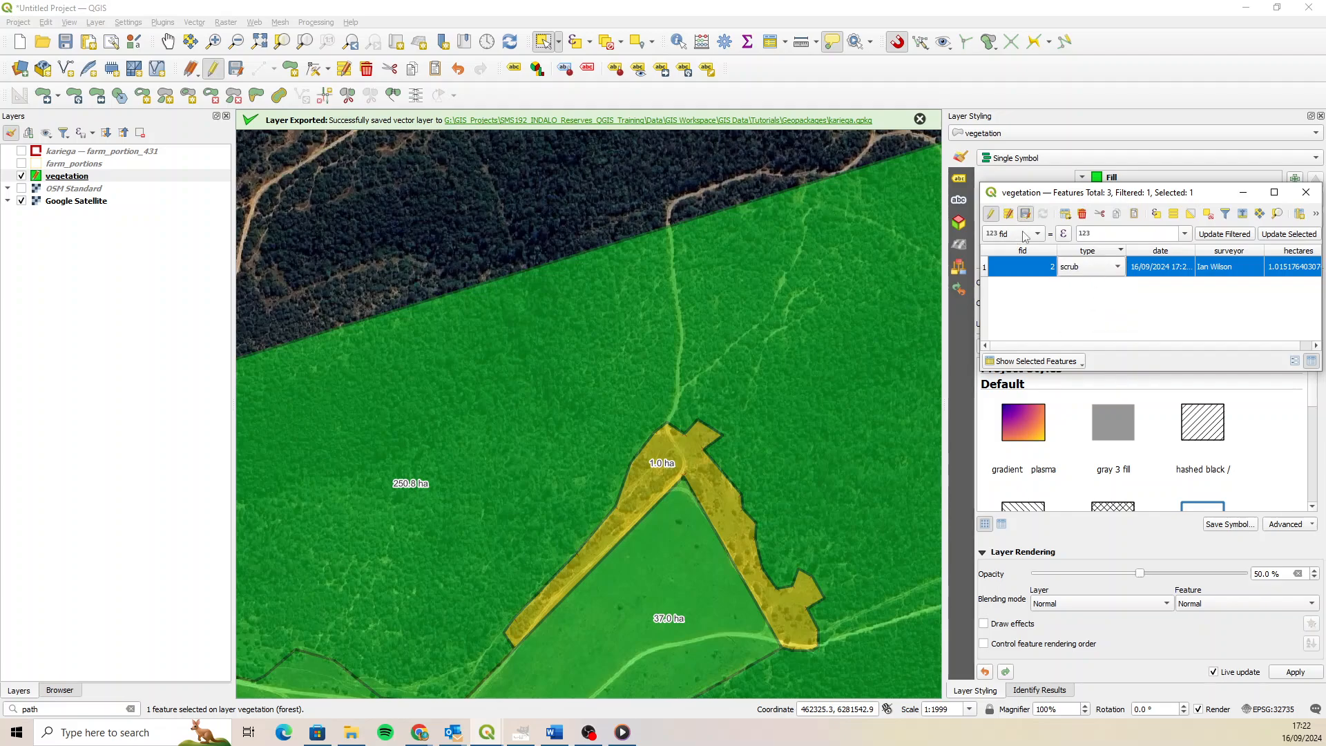
{"action": "scroll", "coordinate": [616, 288], "scroll_direction": "down", "scroll_amount": 1}
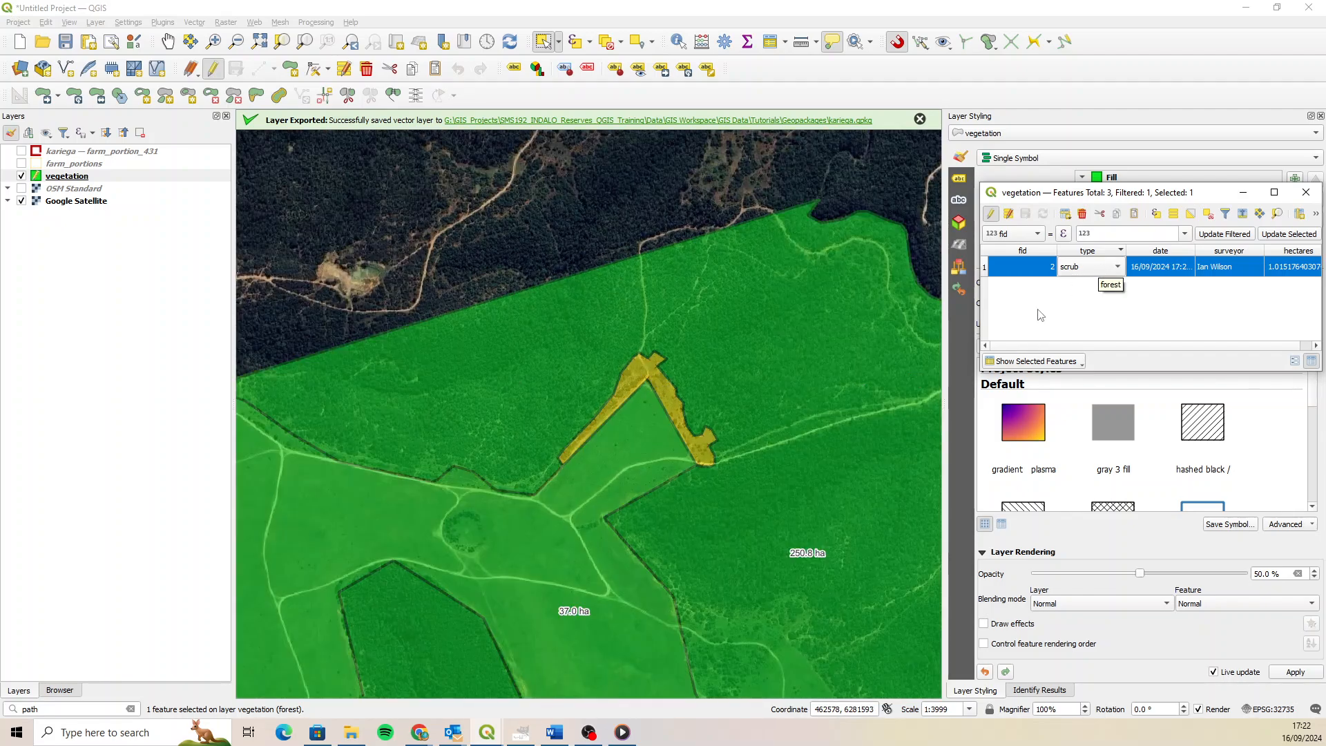
Examine the extents of the scrub, forest and veld polygons by selecting each in turn, and clear the selection.
{"action": "scroll", "coordinate": [639, 324], "scroll_direction": "up", "scroll_amount": 1}
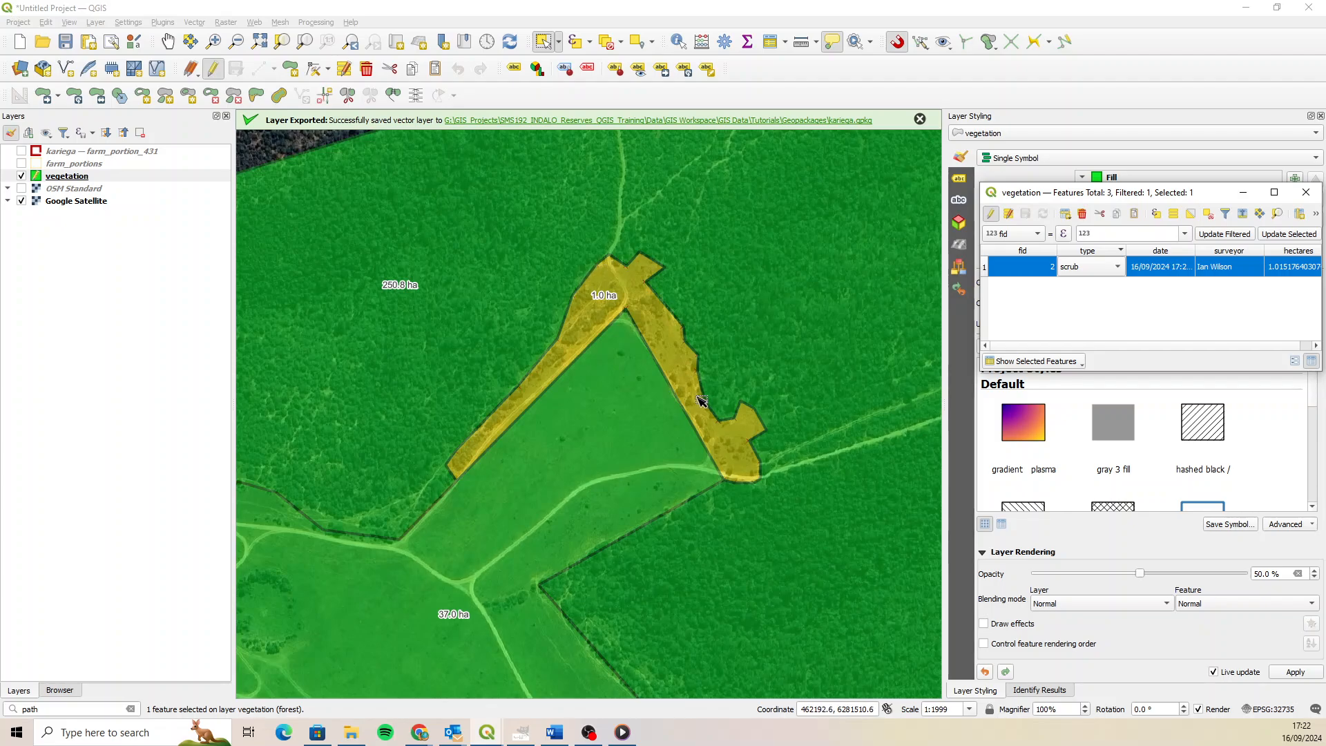
{"action": "scroll", "coordinate": [715, 415], "scroll_direction": "down", "scroll_amount": 1}
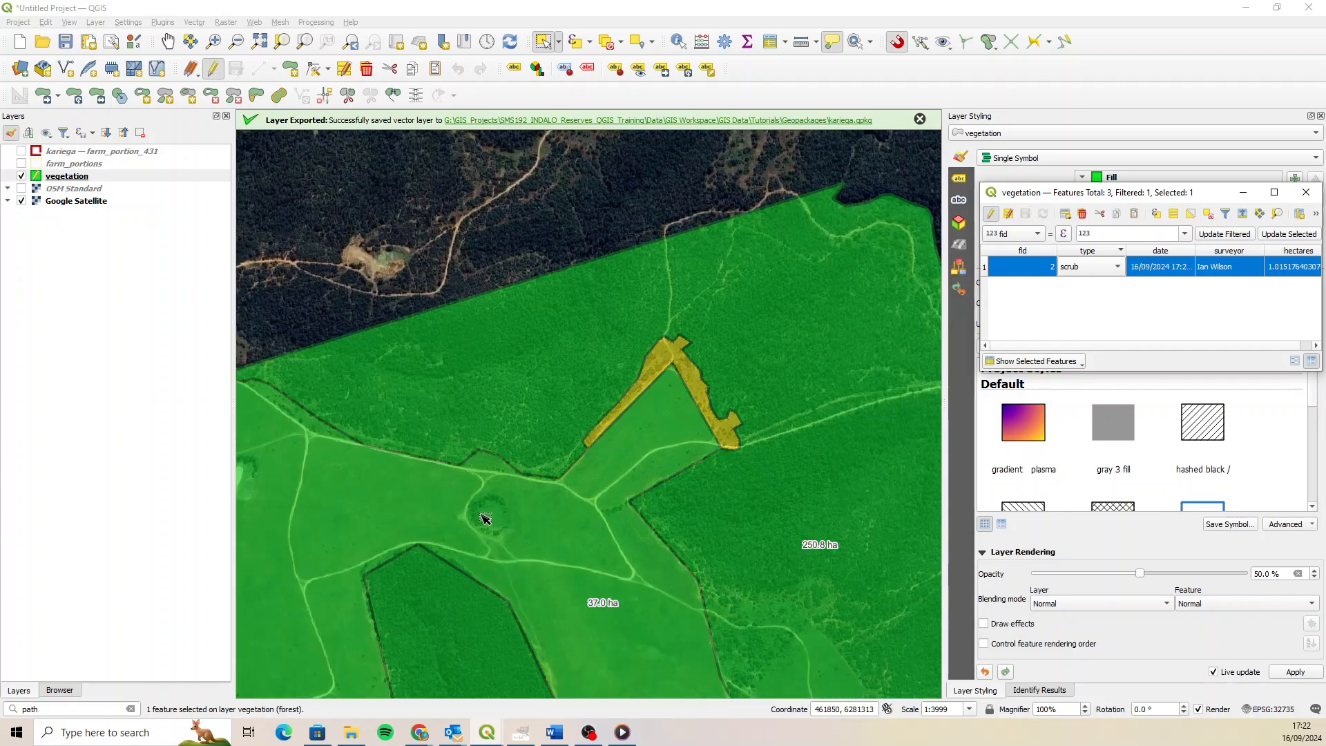
{"action": "scroll", "coordinate": [492, 523], "scroll_direction": "up", "scroll_amount": 2}
{"action": "scroll", "coordinate": [698, 453], "scroll_direction": "down", "scroll_amount": 1}
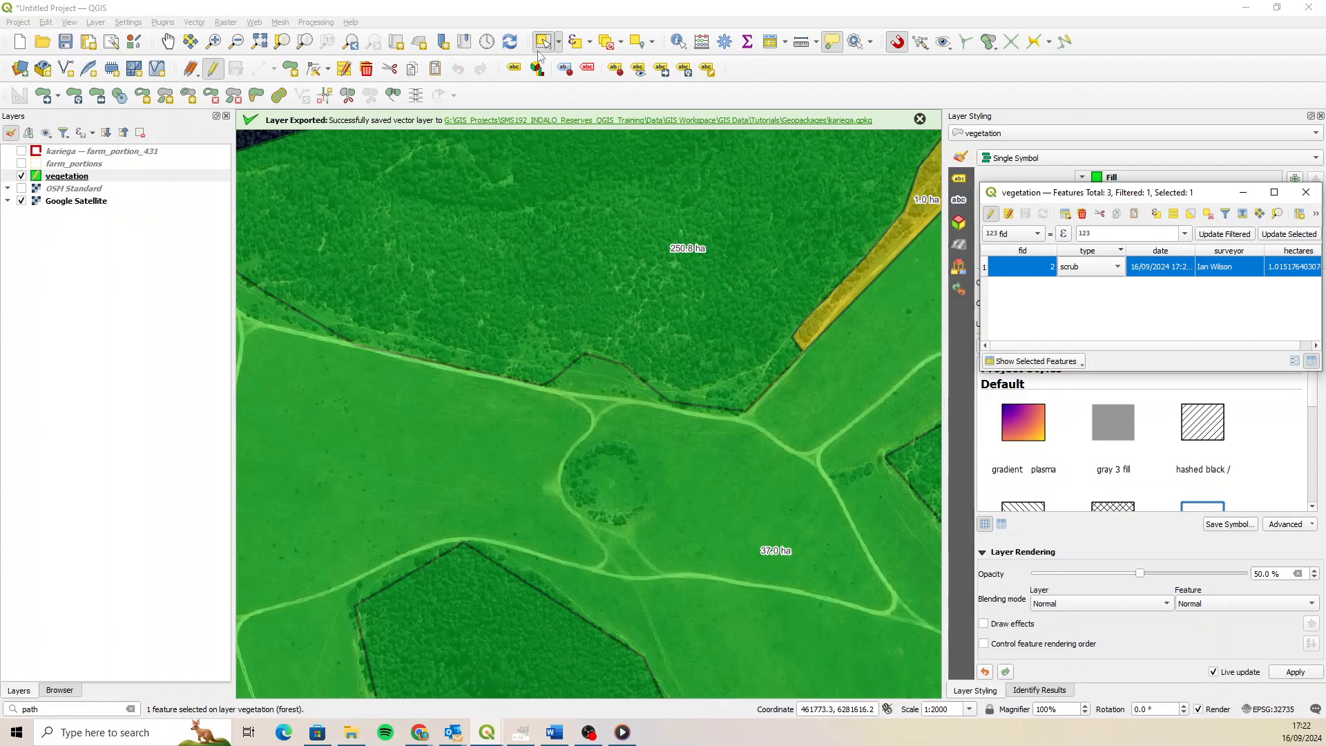
{"action": "left_click", "coordinate": [611, 44]}
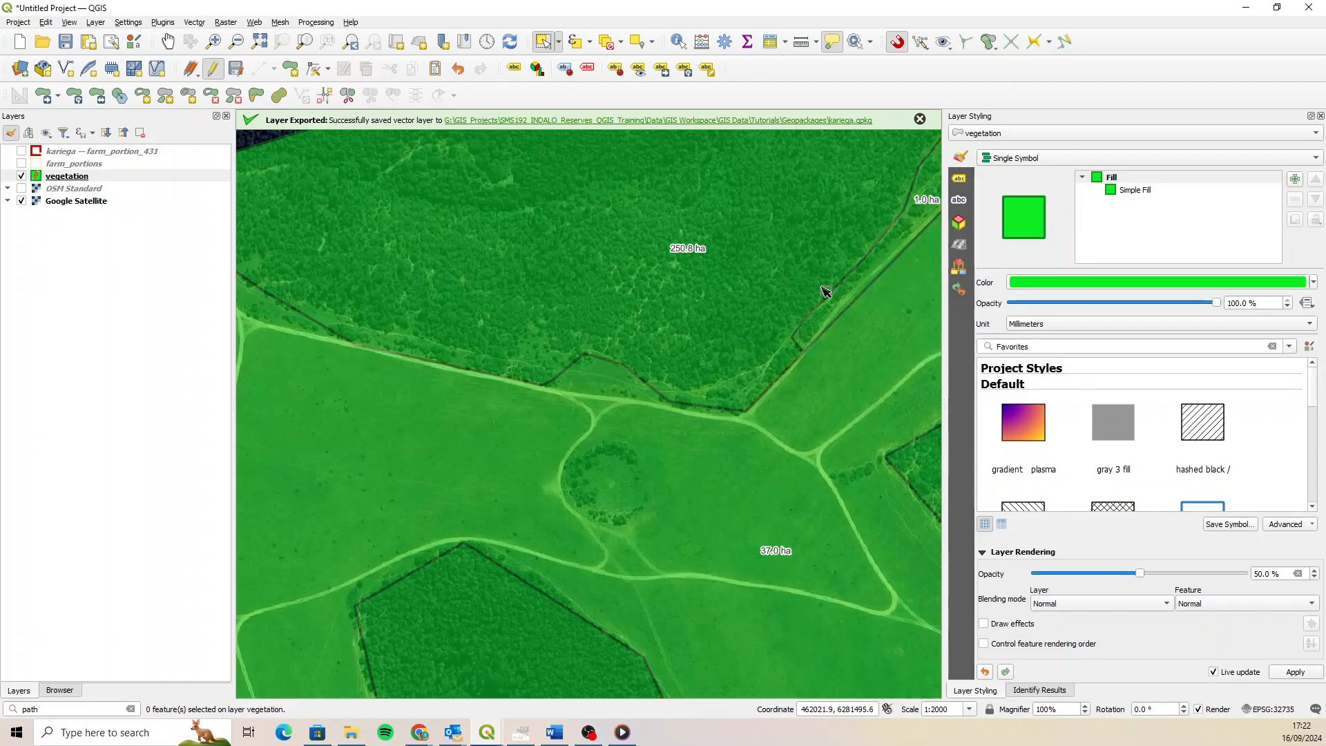
{"action": "left_click", "coordinate": [834, 319]}
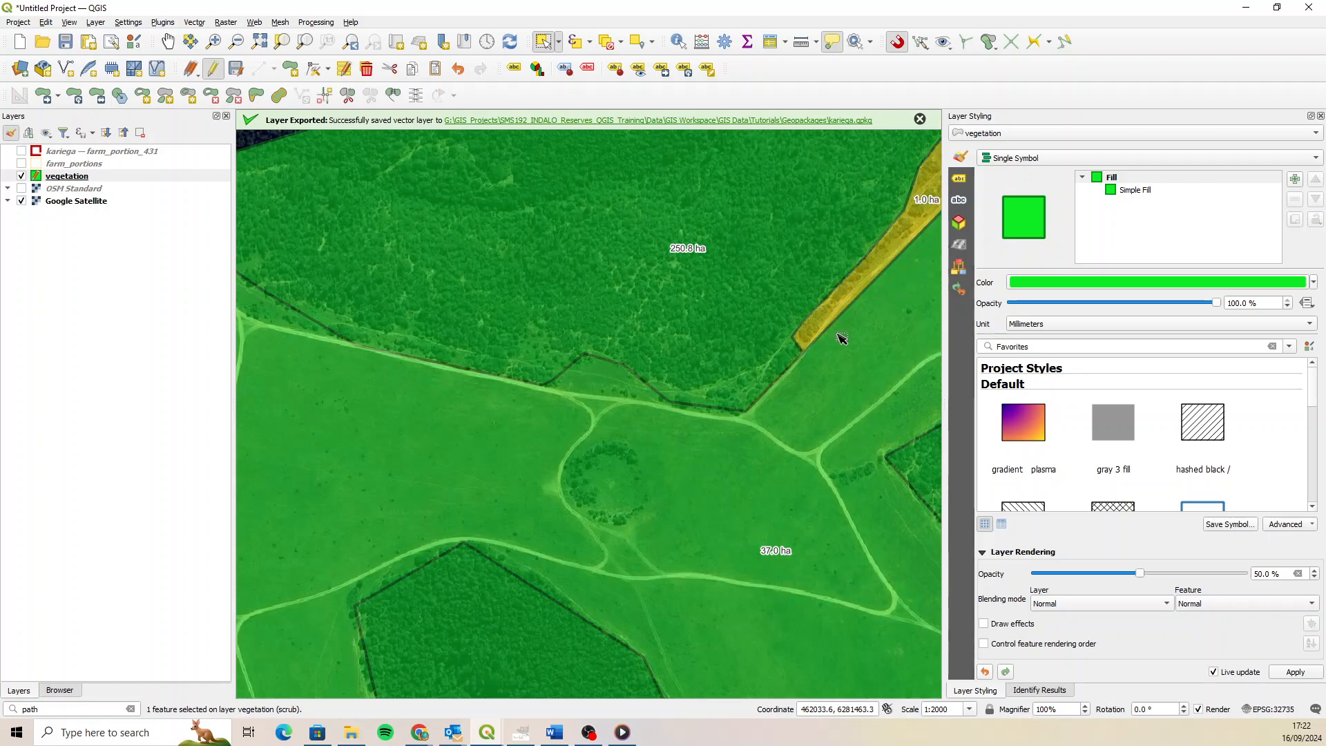
{"action": "left_click", "coordinate": [826, 331]}
{"action": "left_click", "coordinate": [757, 295]}
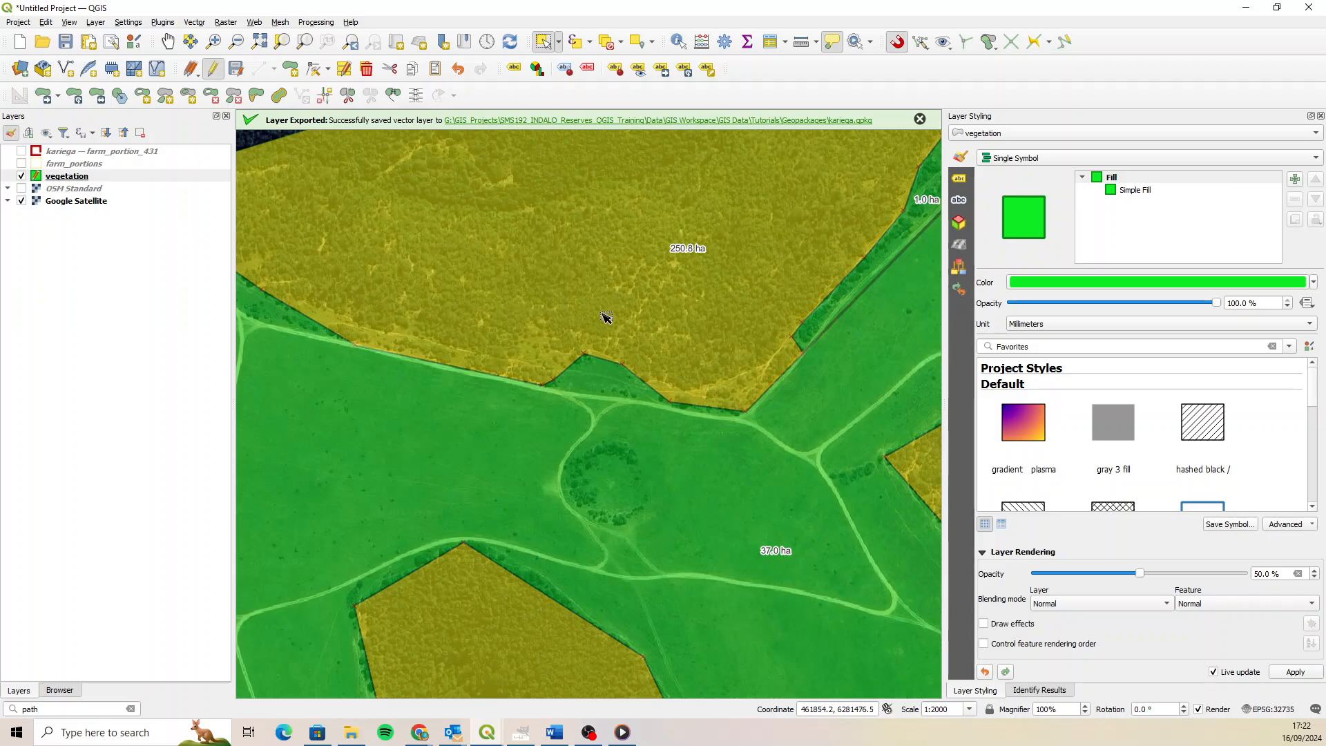
{"action": "mouse_move", "coordinate": [574, 222]}
{"action": "left_click", "coordinate": [610, 46]}
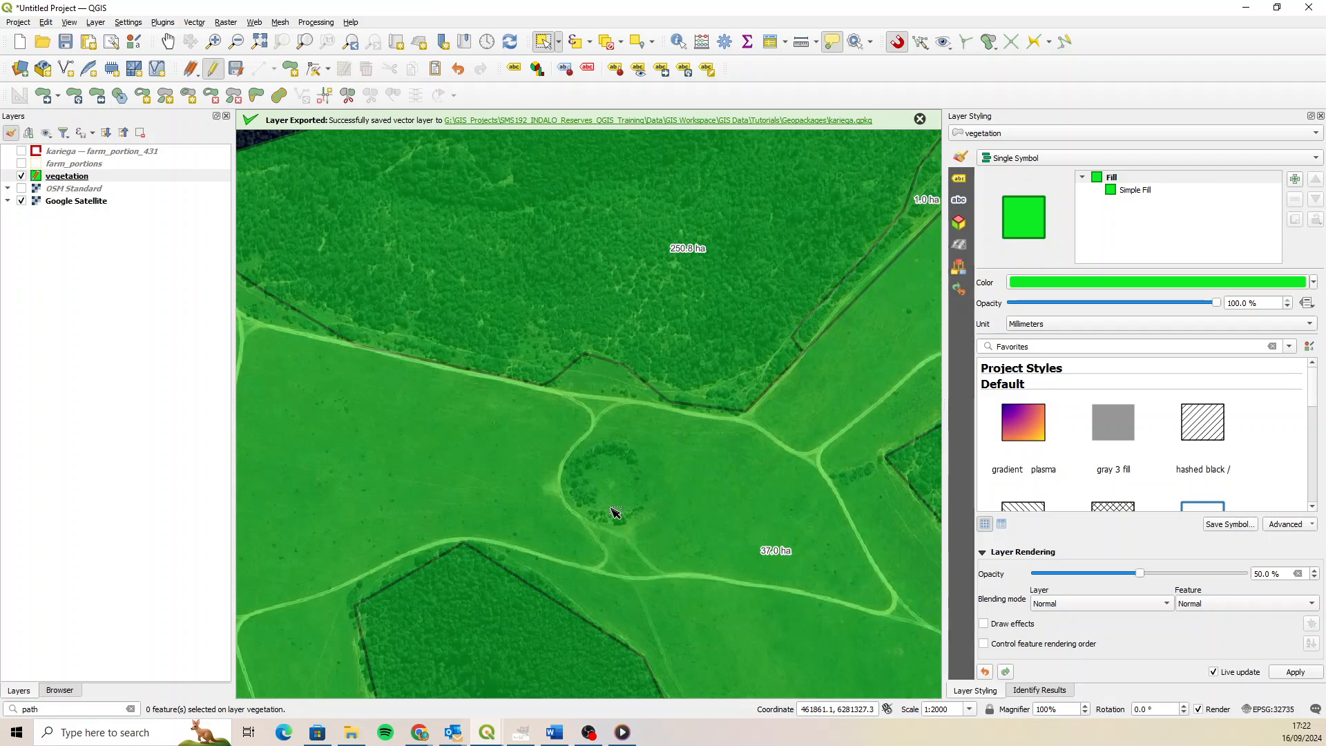
{"action": "left_click", "coordinate": [599, 536]}
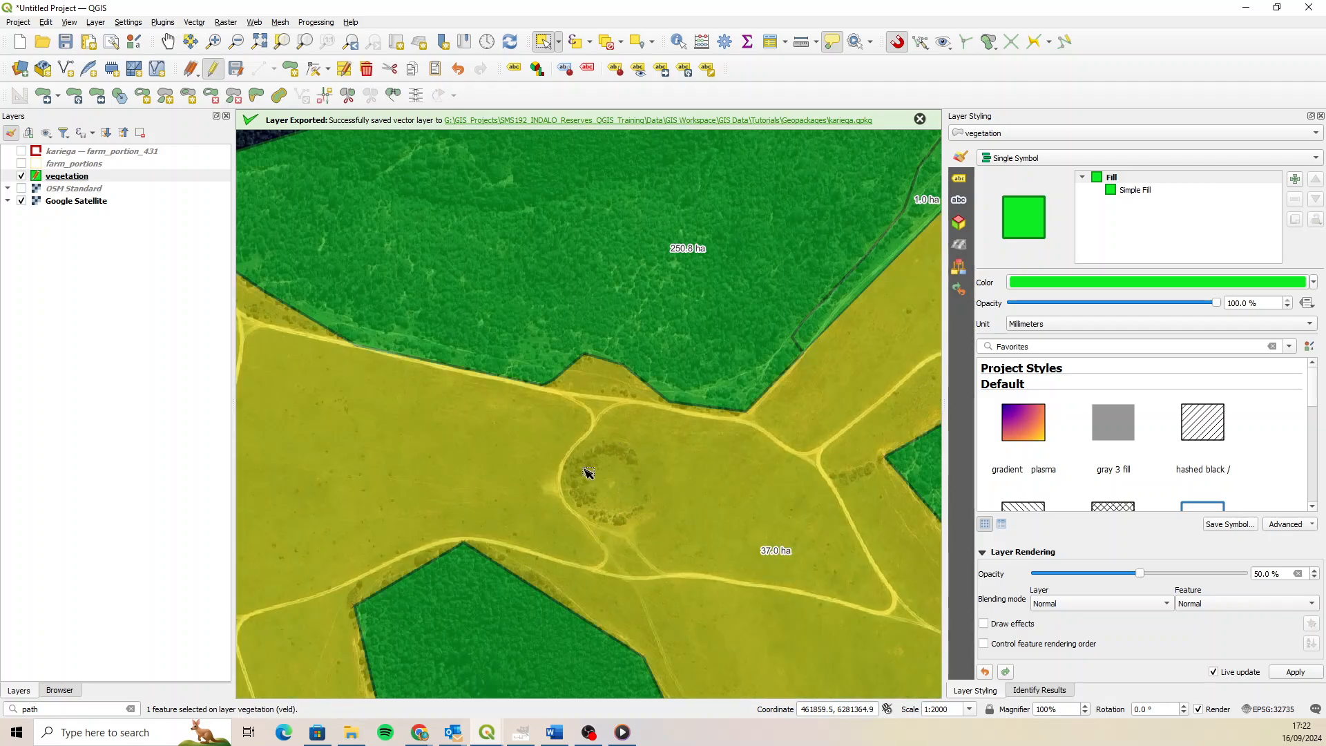
{"action": "left_click", "coordinate": [611, 42]}
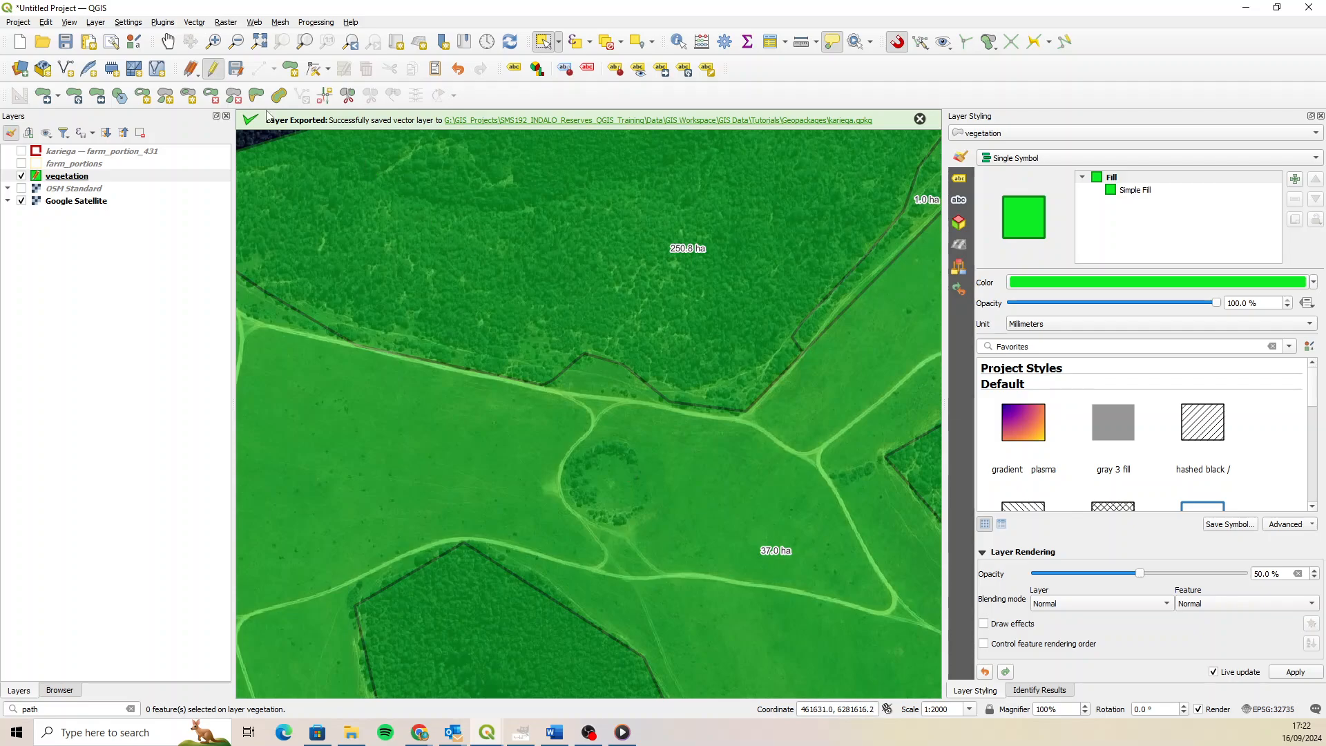
Trace a Fill Ring outline around the circular clump of bushes between the tracks in the northern veld polygon.
{"action": "left_click", "coordinate": [189, 98]}
{"action": "left_click", "coordinate": [586, 451]}
{"action": "left_click", "coordinate": [571, 469]}
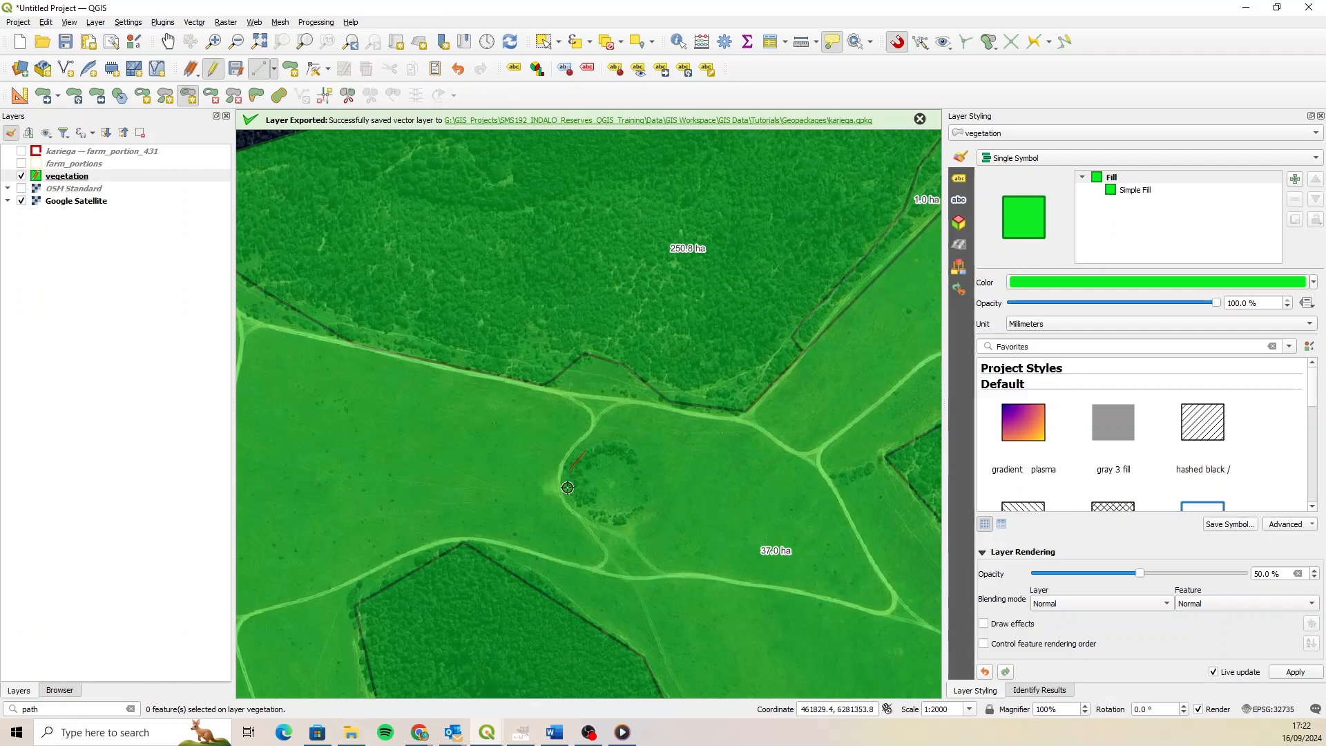
{"action": "left_click", "coordinate": [568, 491]}
{"action": "left_click", "coordinate": [588, 514]}
{"action": "left_click", "coordinate": [609, 522]}
{"action": "left_click", "coordinate": [627, 523]}
{"action": "left_click", "coordinate": [648, 508]}
{"action": "left_click", "coordinate": [648, 486]}
{"action": "left_click", "coordinate": [636, 455]}
{"action": "left_click", "coordinate": [622, 446]}
{"action": "right_click", "coordinate": [607, 448]}
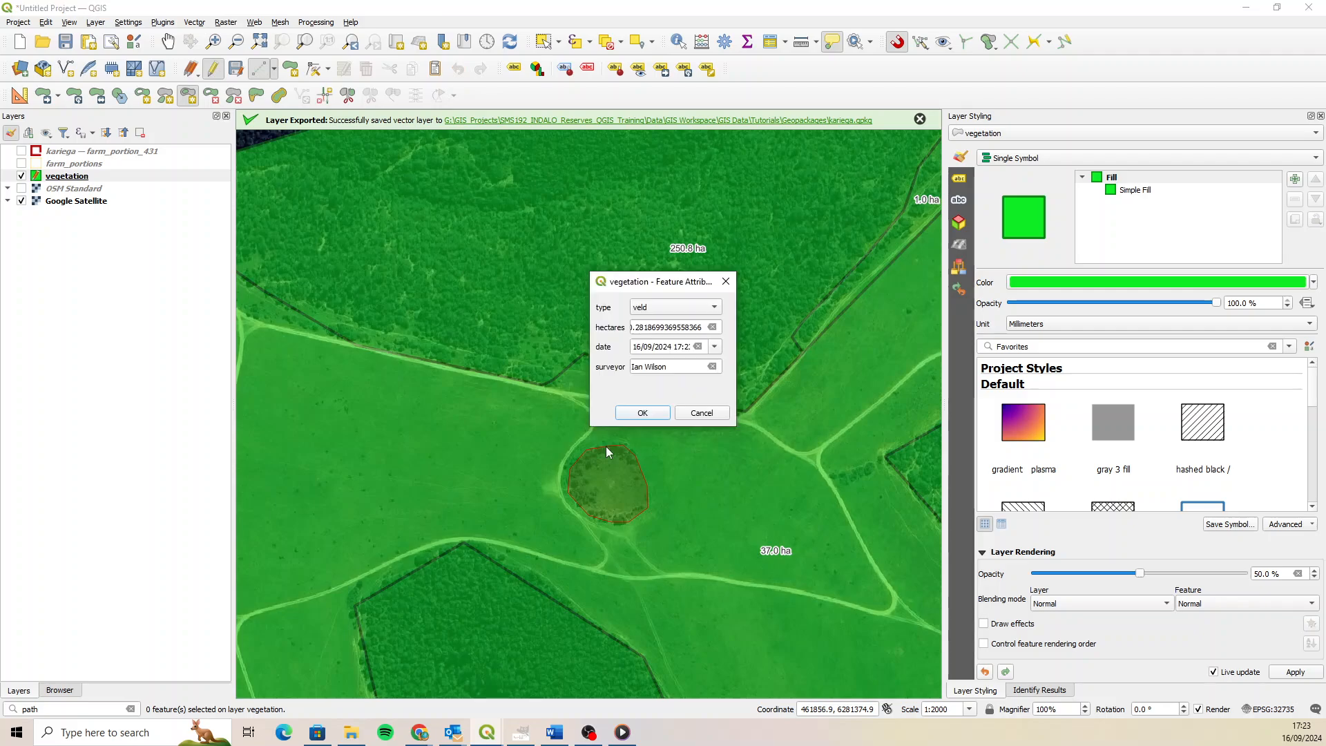
Set the type of the circular ring-filling polygon to fynbos and accept its attributes.
{"action": "left_click", "coordinate": [676, 308]}
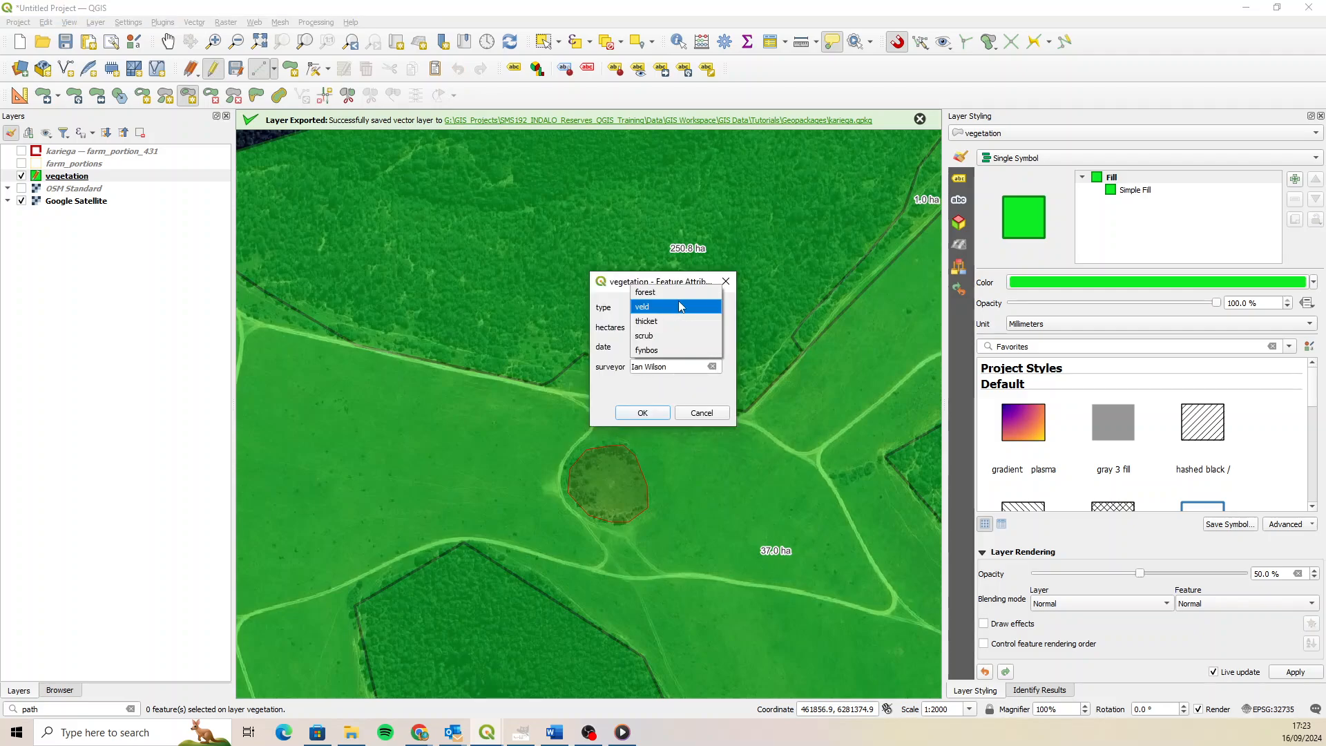
{"action": "left_click", "coordinate": [667, 353]}
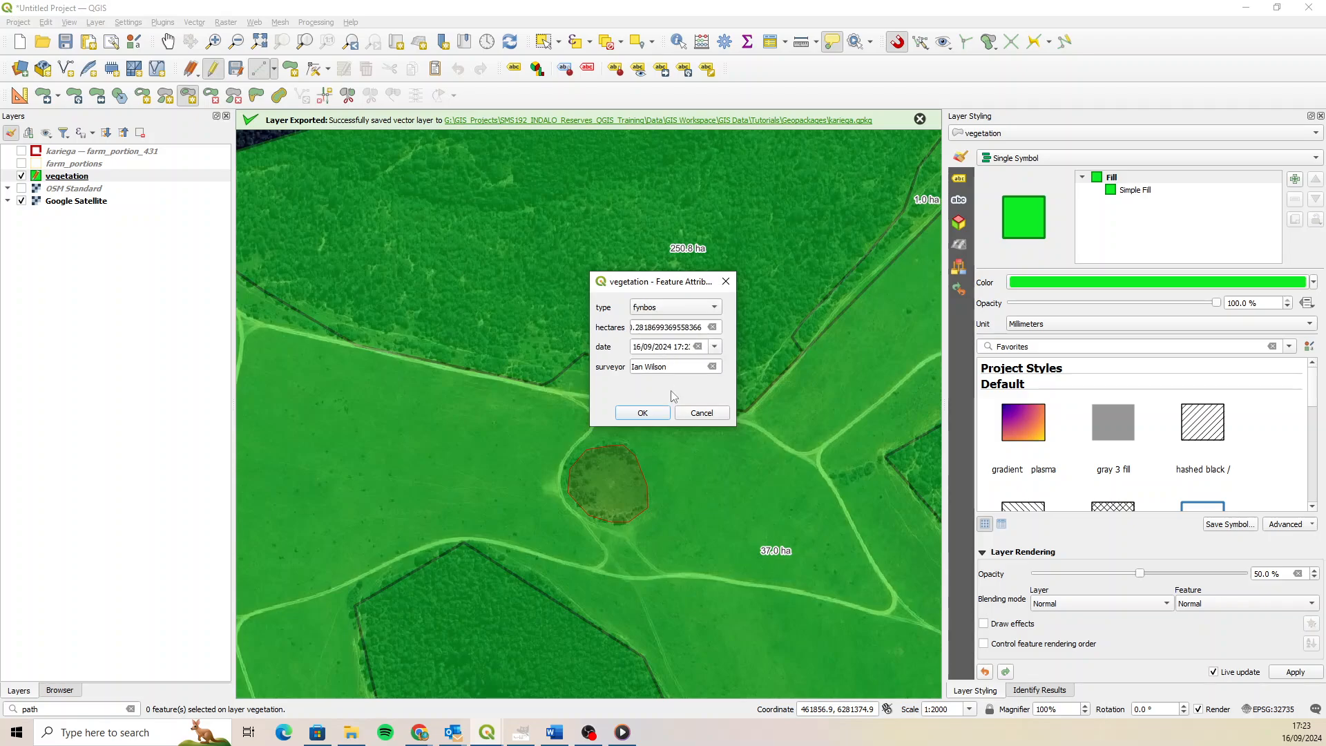
{"action": "left_click", "coordinate": [649, 413]}
Start another filled ring around the bare patch in the northwestern veld, tracing its western and northern edges.
{"action": "scroll", "coordinate": [520, 281], "scroll_direction": "down", "scroll_amount": 1}
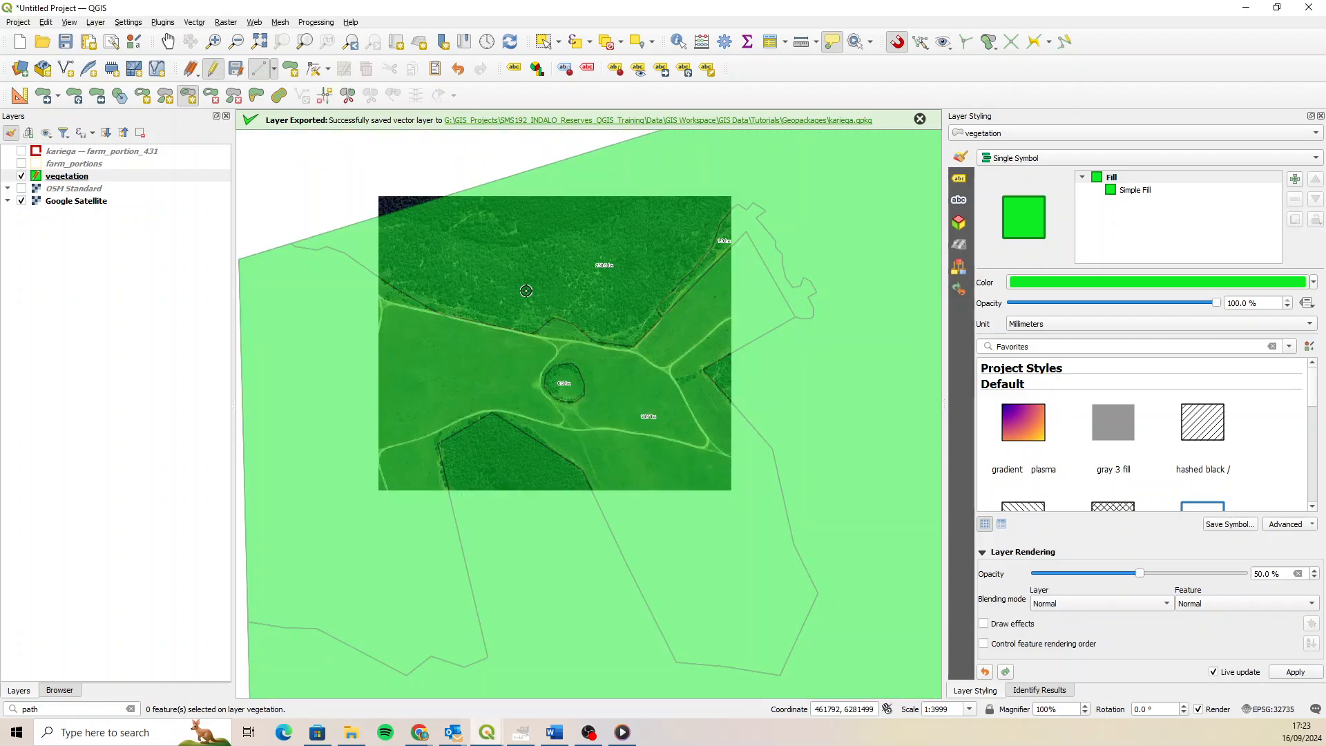
{"action": "scroll", "coordinate": [316, 337], "scroll_direction": "up", "scroll_amount": 2}
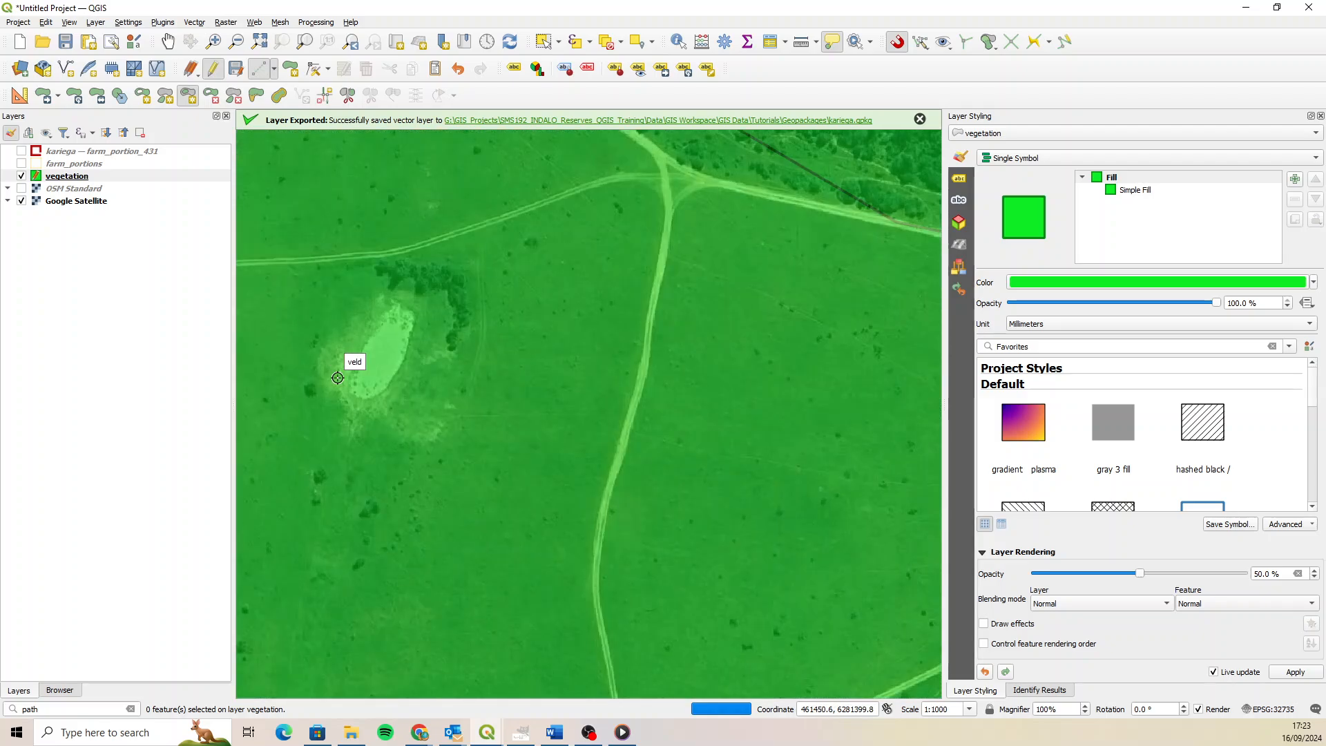
{"action": "left_click", "coordinate": [322, 378]}
{"action": "left_click", "coordinate": [319, 355]}
{"action": "left_click", "coordinate": [325, 337]}
{"action": "left_click", "coordinate": [328, 309]}
{"action": "left_click", "coordinate": [332, 288]}
{"action": "left_click", "coordinate": [347, 274]}
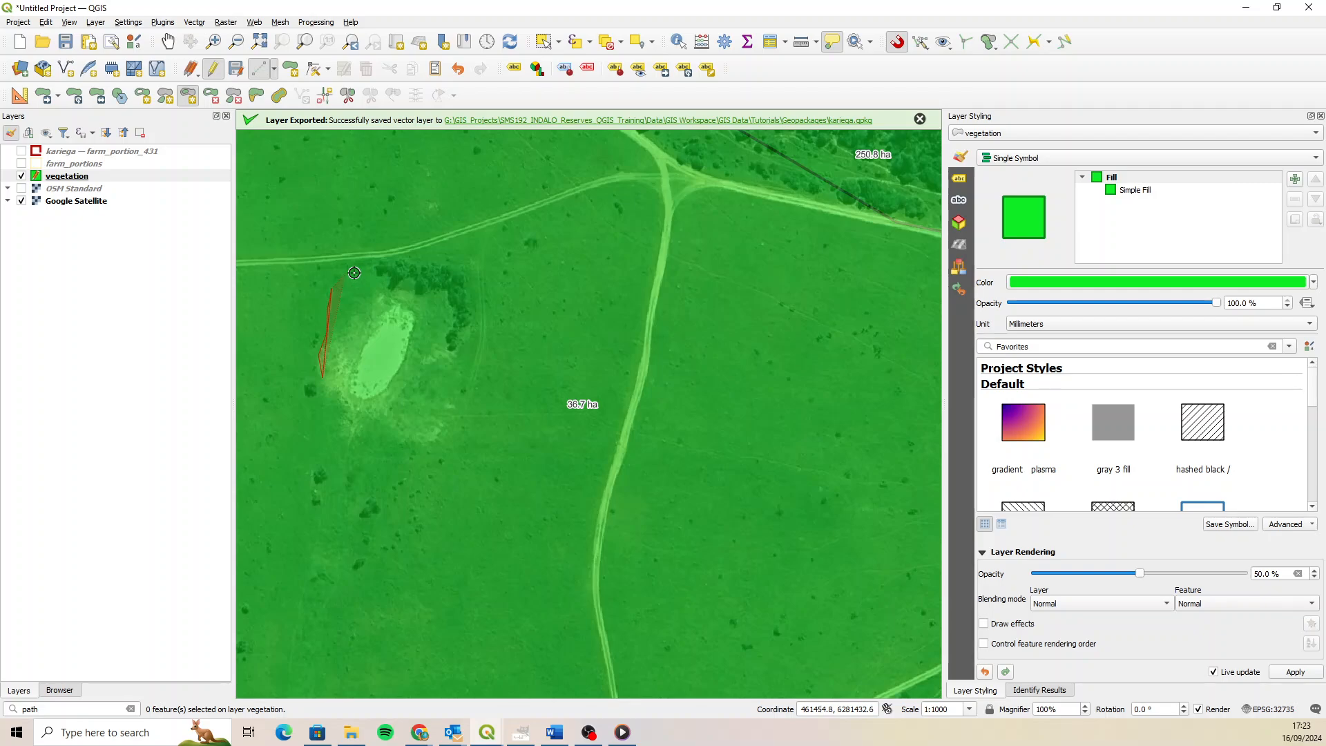
{"action": "left_click", "coordinate": [389, 268]}
{"action": "left_click", "coordinate": [417, 273]}
{"action": "left_click", "coordinate": [436, 275]}
{"action": "left_click", "coordinate": [447, 277]}
{"action": "left_click", "coordinate": [455, 291]}
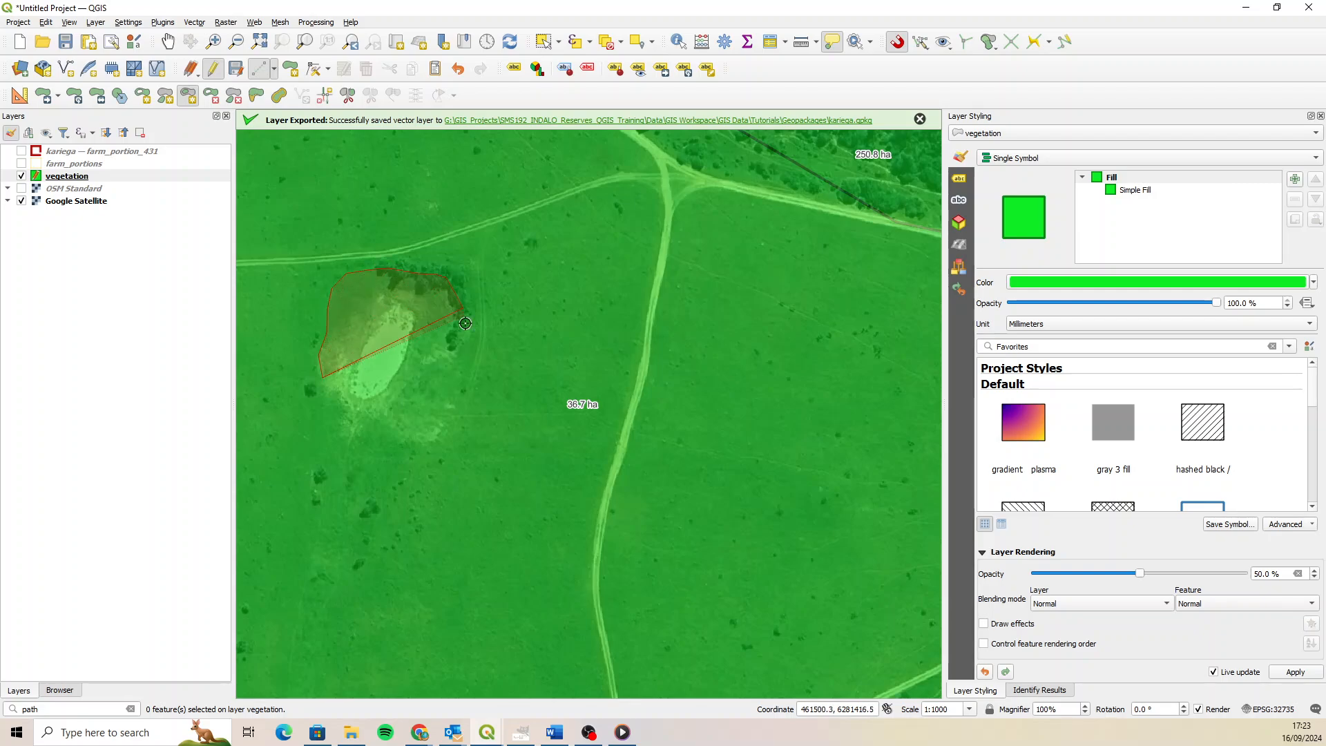
Trace the bare patch's eastern and southern edges and close the ring.
{"action": "left_click", "coordinate": [464, 320]}
{"action": "left_click", "coordinate": [462, 334]}
{"action": "left_click", "coordinate": [453, 351]}
{"action": "left_click", "coordinate": [455, 394]}
{"action": "left_click", "coordinate": [442, 421]}
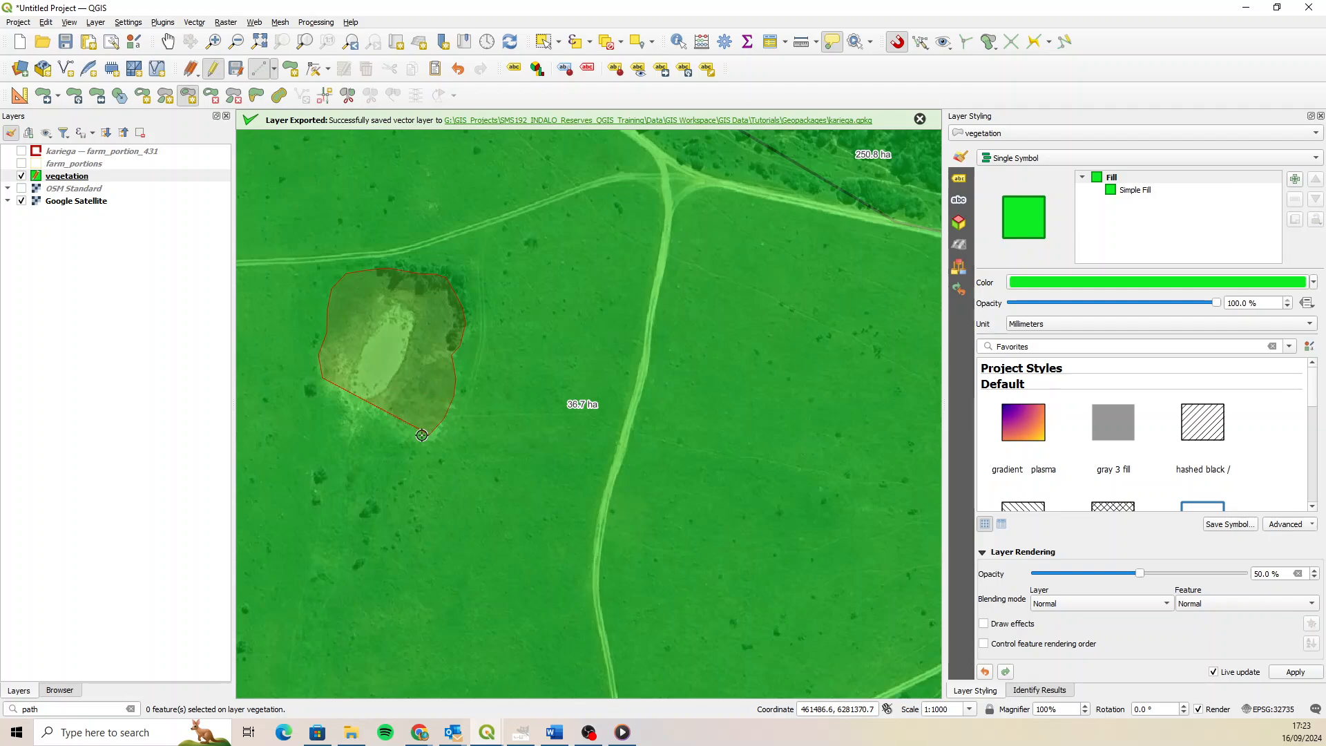
{"action": "left_click", "coordinate": [430, 434]}
{"action": "left_click", "coordinate": [335, 385]}
{"action": "right_click", "coordinate": [334, 385]}
Set the type of the new polygon over the bare patch to fynbos and accept its attributes.
{"action": "left_click", "coordinate": [659, 308]}
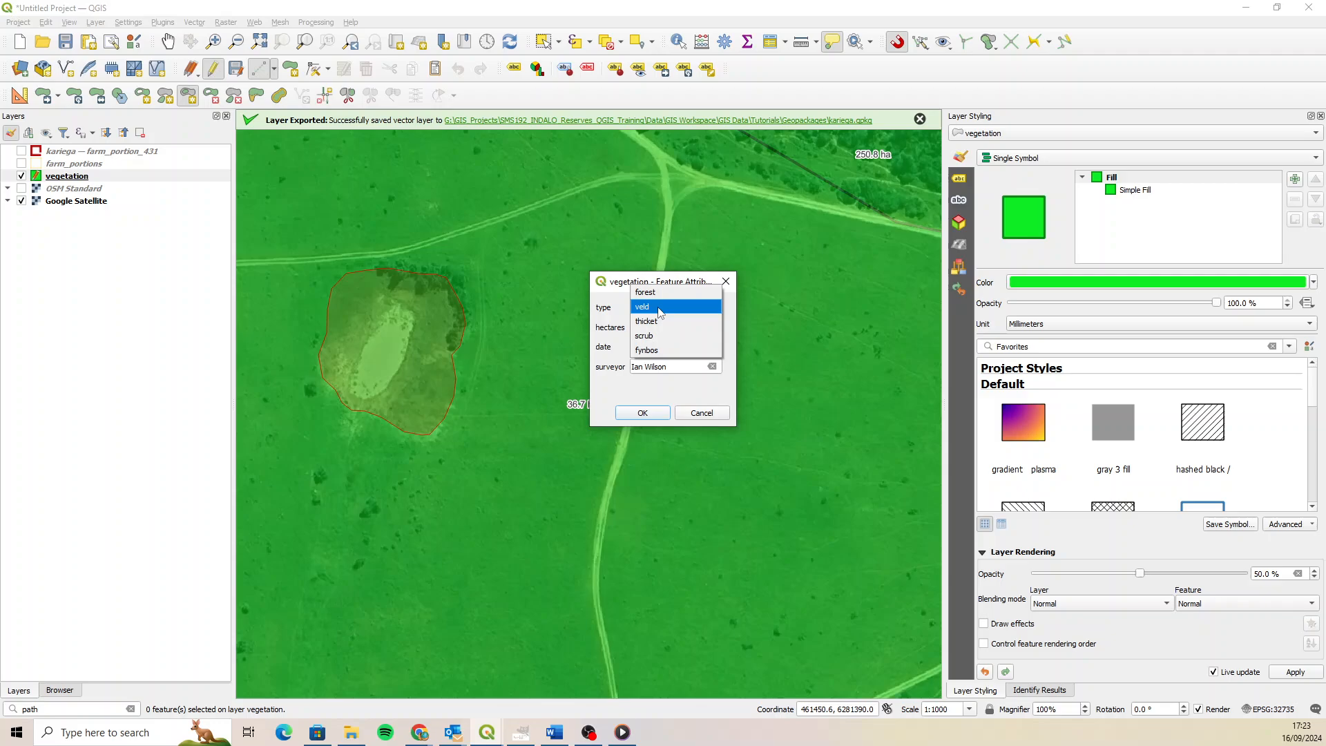
{"action": "left_click", "coordinate": [660, 348]}
{"action": "left_click", "coordinate": [642, 412]}
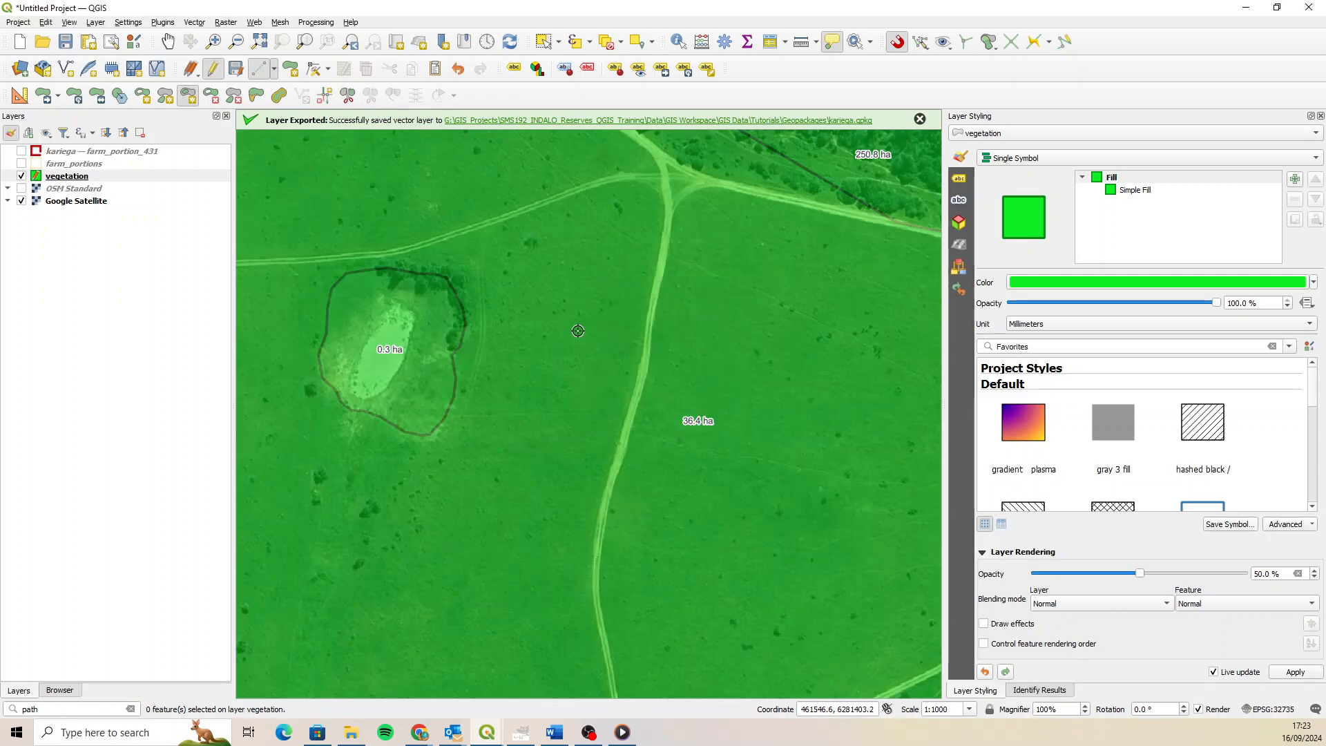
Start a split line inside the veld's southwestern lobe and trace the western and southwestern edges of the sparse patch just south of it.
{"action": "scroll", "coordinate": [578, 331], "scroll_direction": "down", "scroll_amount": 3}
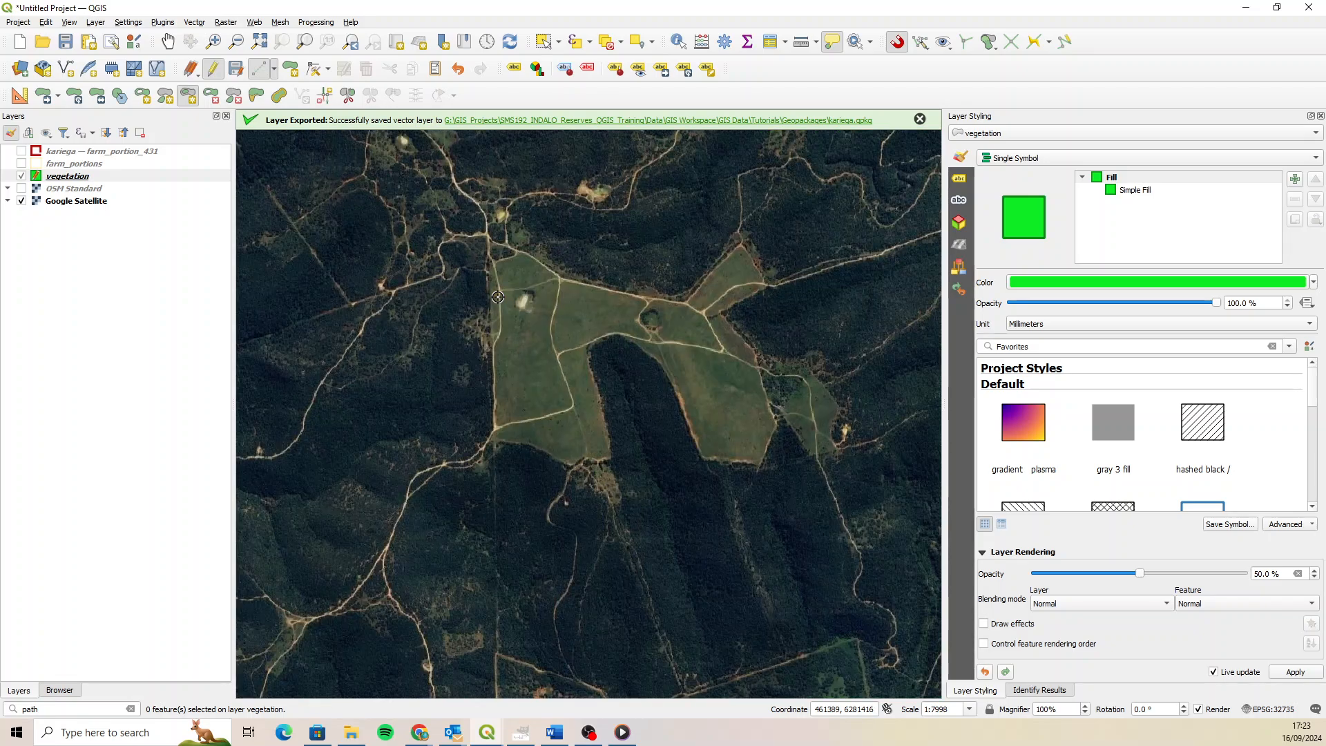
{"action": "scroll", "coordinate": [522, 337], "scroll_direction": "up", "scroll_amount": 1}
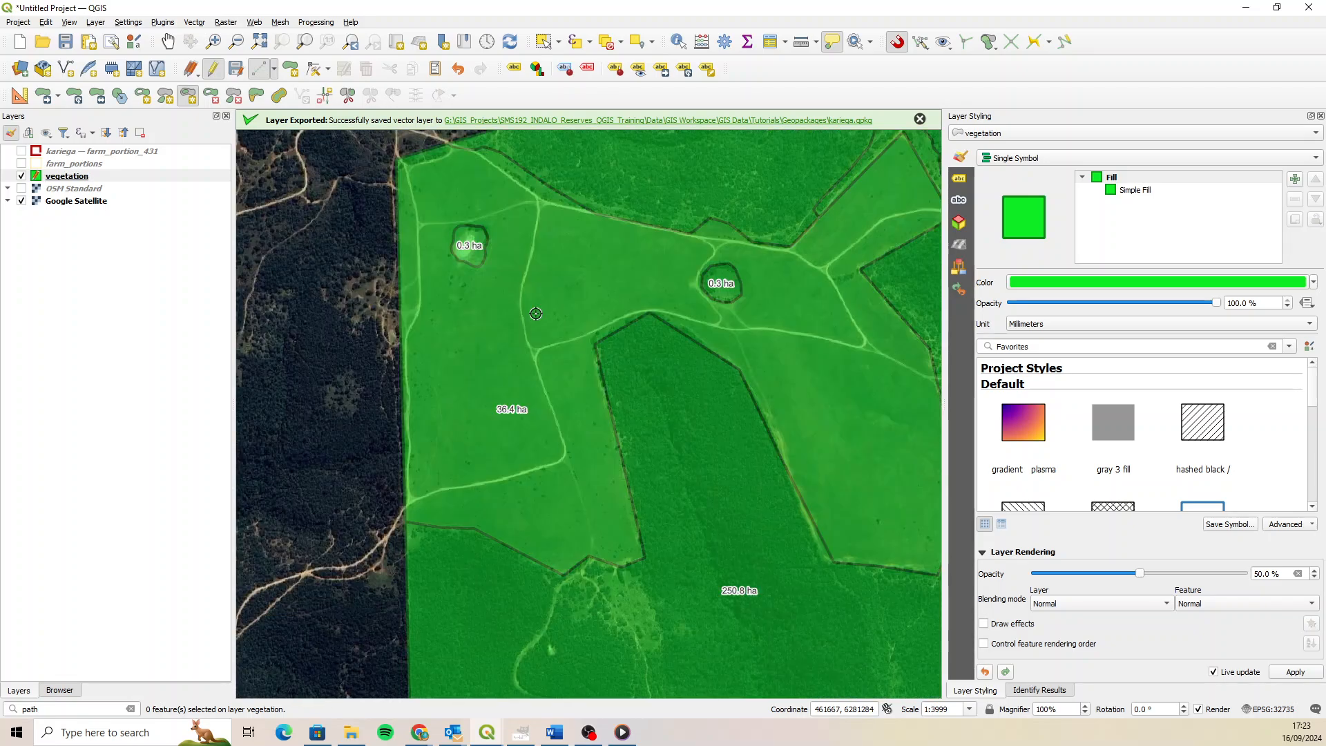
{"action": "left_click", "coordinate": [168, 41]}
{"action": "left_click_drag", "start_coordinate": [508, 218], "coordinate": [469, 199]}
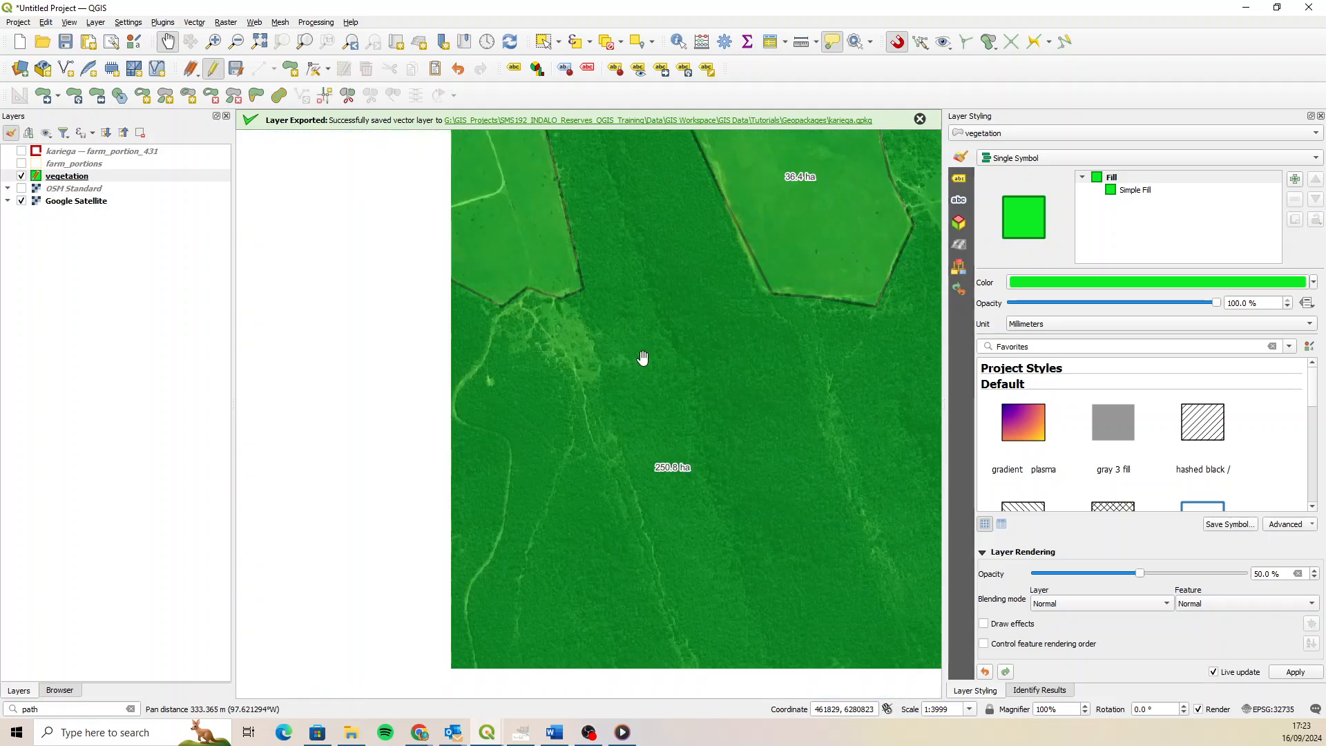
{"action": "scroll", "coordinate": [642, 357], "scroll_direction": "up", "scroll_amount": 1}
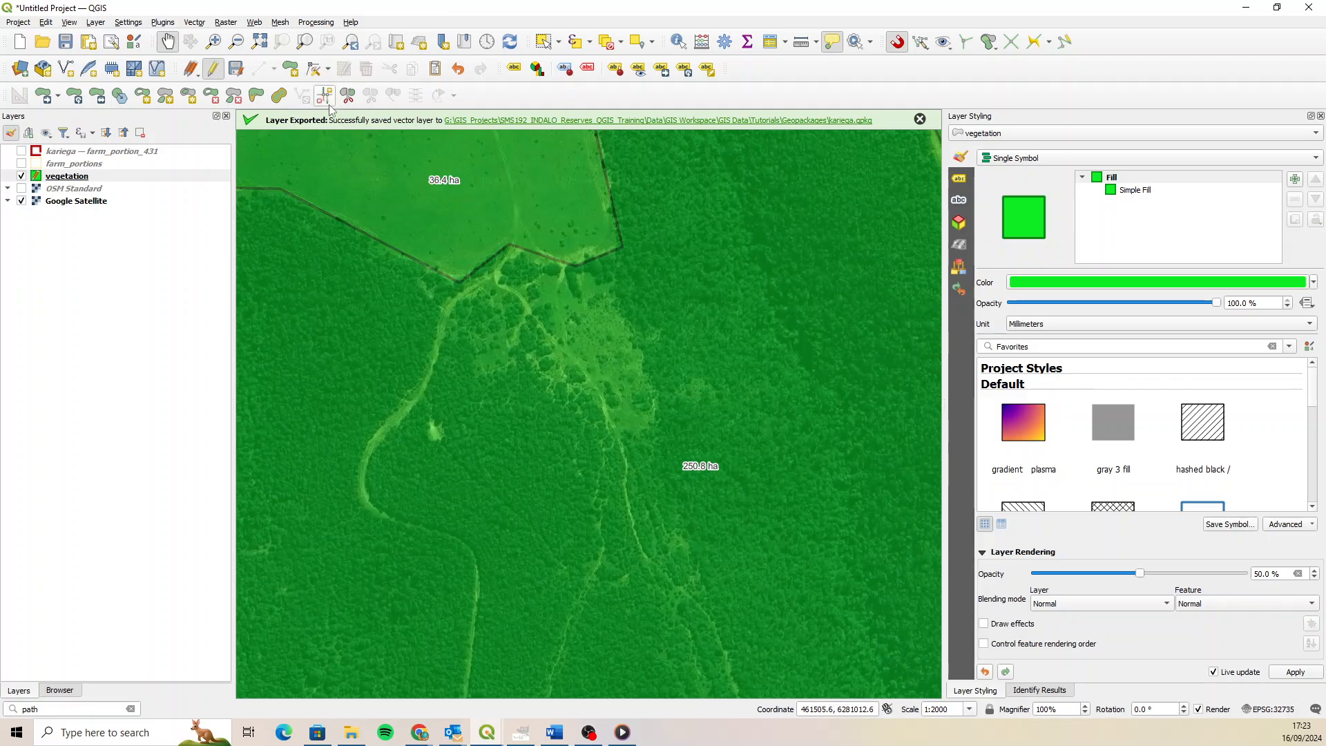
{"action": "left_click", "coordinate": [348, 96]}
{"action": "left_click", "coordinate": [464, 251]}
{"action": "left_click", "coordinate": [460, 282]}
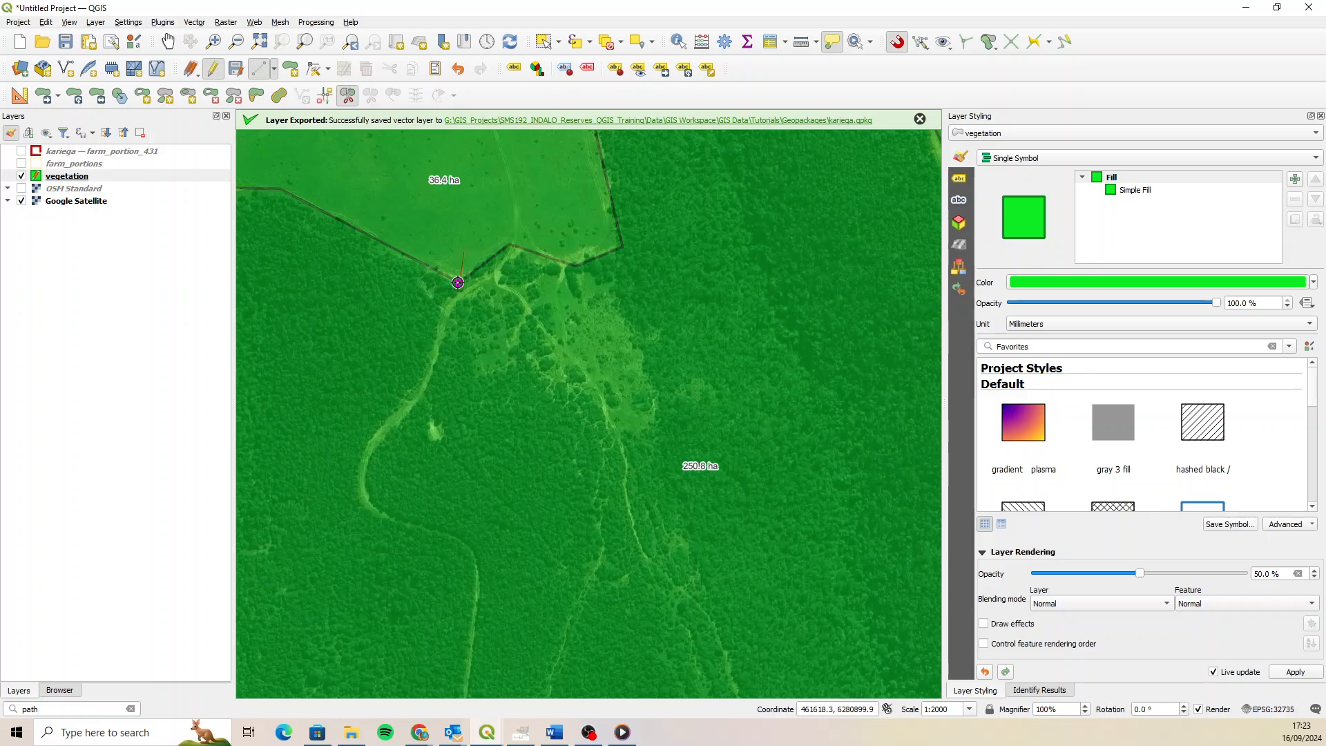
{"action": "left_click", "coordinate": [449, 317]}
{"action": "left_click", "coordinate": [476, 367]}
{"action": "left_click", "coordinate": [525, 370]}
{"action": "left_click", "coordinate": [580, 401]}
{"action": "left_click", "coordinate": [606, 422]}
Trace the sparse patch's southern and eastern edges back into the veld and finish the split.
{"action": "left_click", "coordinate": [627, 430]}
{"action": "left_click", "coordinate": [652, 426]}
{"action": "left_click", "coordinate": [656, 415]}
{"action": "left_click", "coordinate": [653, 379]}
{"action": "left_click", "coordinate": [637, 340]}
{"action": "left_click", "coordinate": [616, 310]}
{"action": "left_click", "coordinate": [608, 281]}
{"action": "left_click", "coordinate": [622, 247]}
{"action": "left_click", "coordinate": [599, 221]}
{"action": "right_click", "coordinate": [599, 221]}
Select the newly split patch south of the veld and set its type to scrub in the attribute table.
{"action": "left_click", "coordinate": [544, 41]}
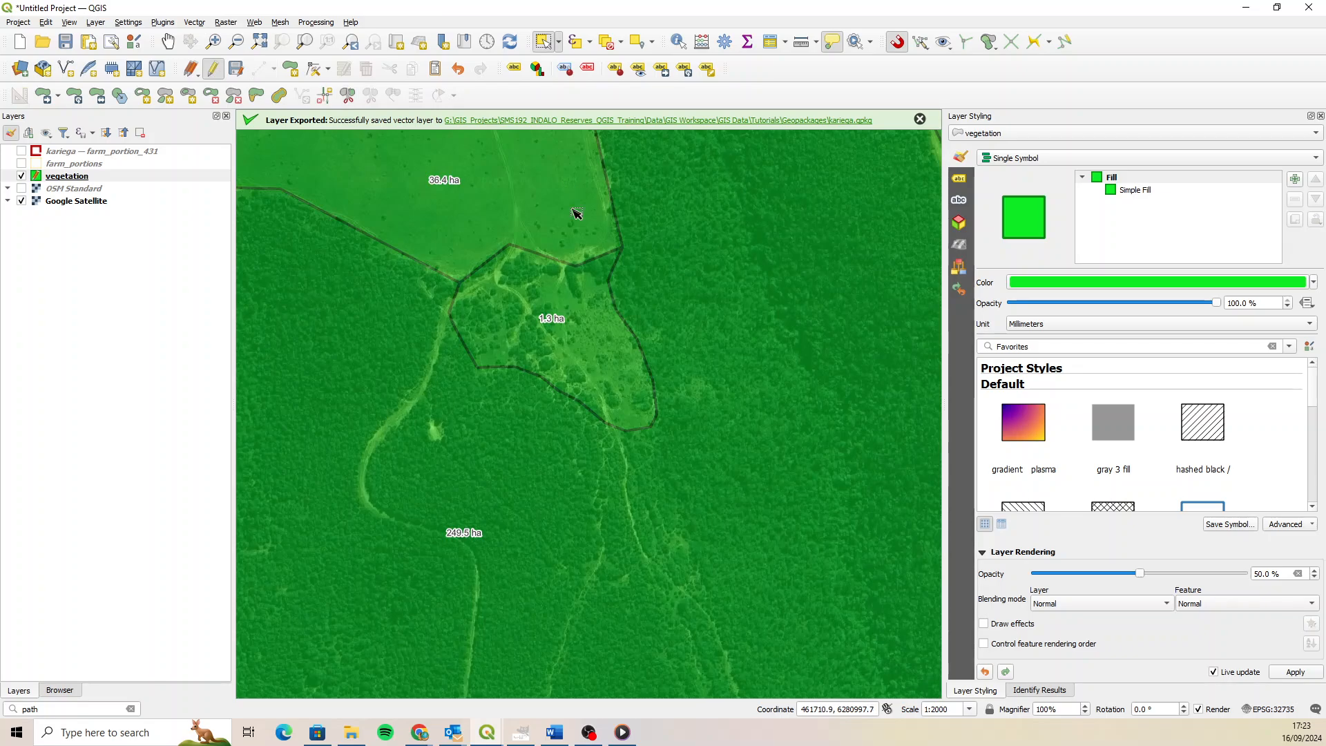
{"action": "left_click", "coordinate": [563, 311]}
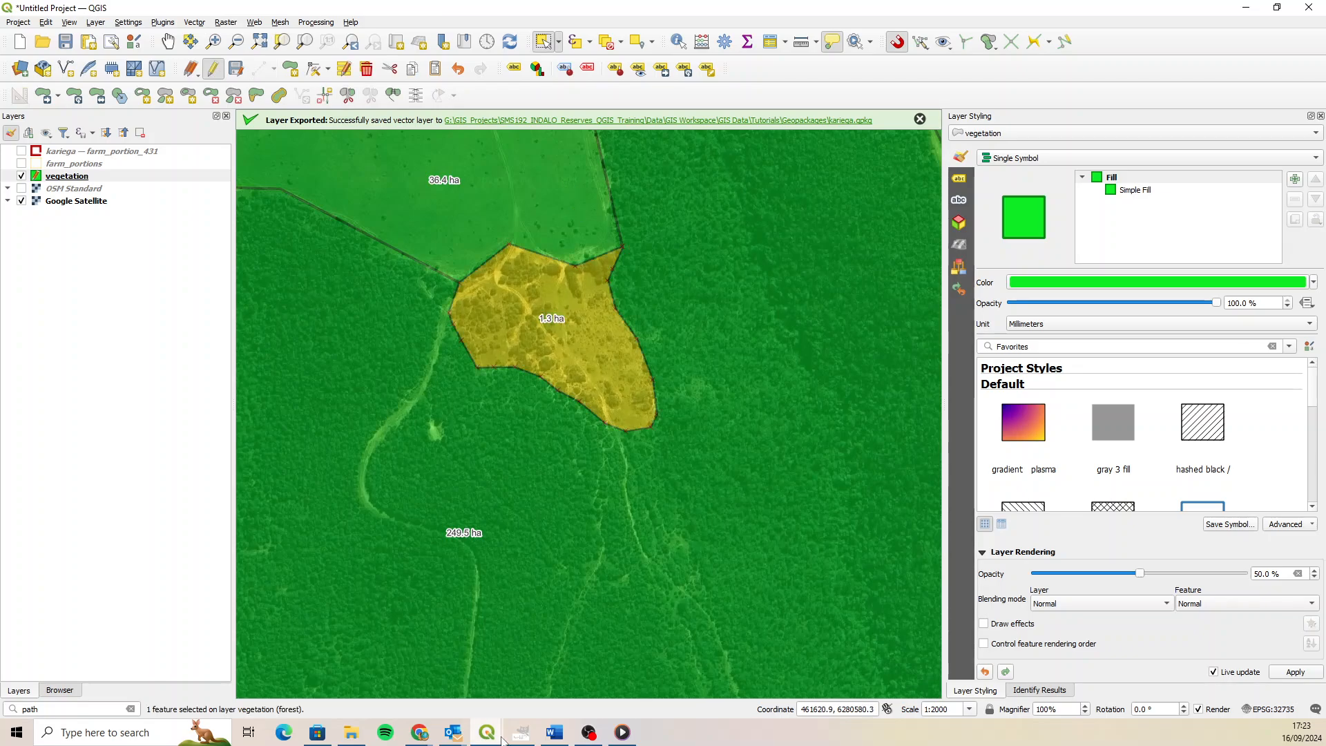
{"action": "mouse_move", "coordinate": [503, 738]}
{"action": "left_click", "coordinate": [560, 687]}
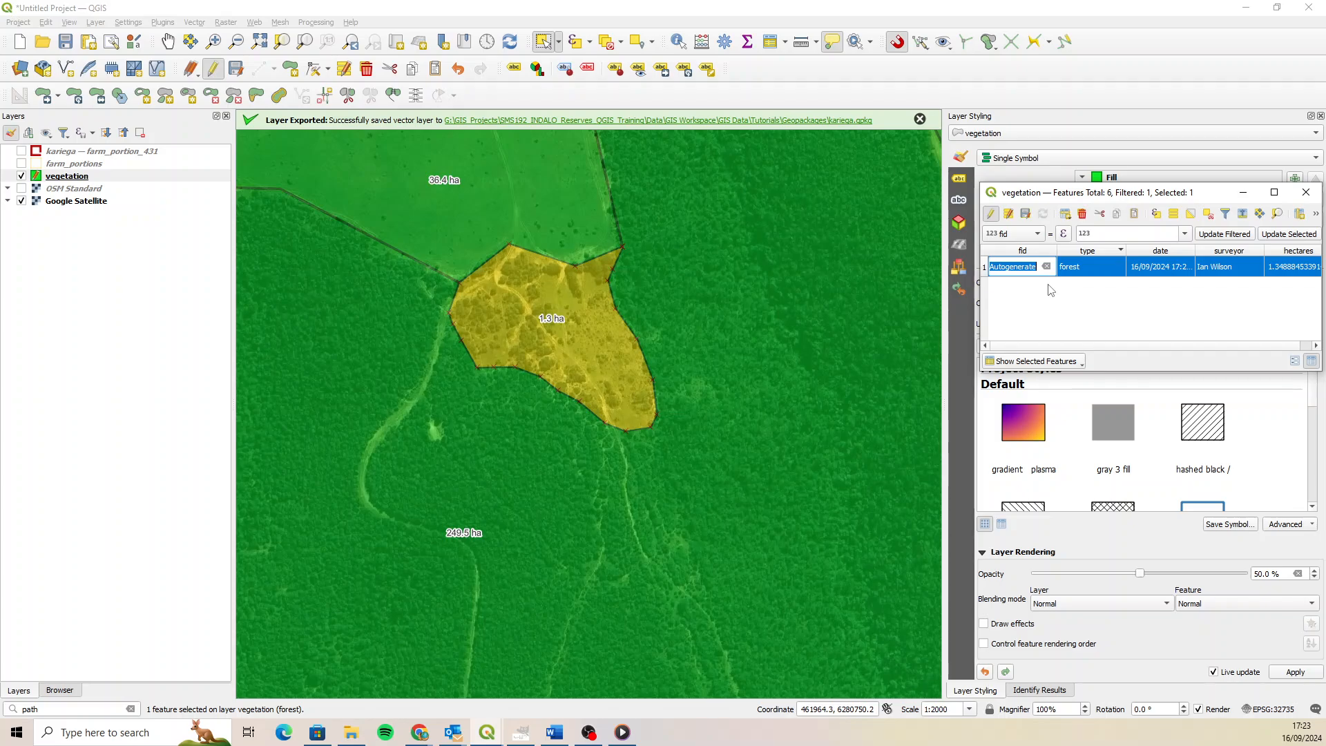
{"action": "double_click", "coordinate": [1101, 264]}
{"action": "left_click", "coordinate": [1101, 264]}
{"action": "left_click", "coordinate": [1091, 309]}
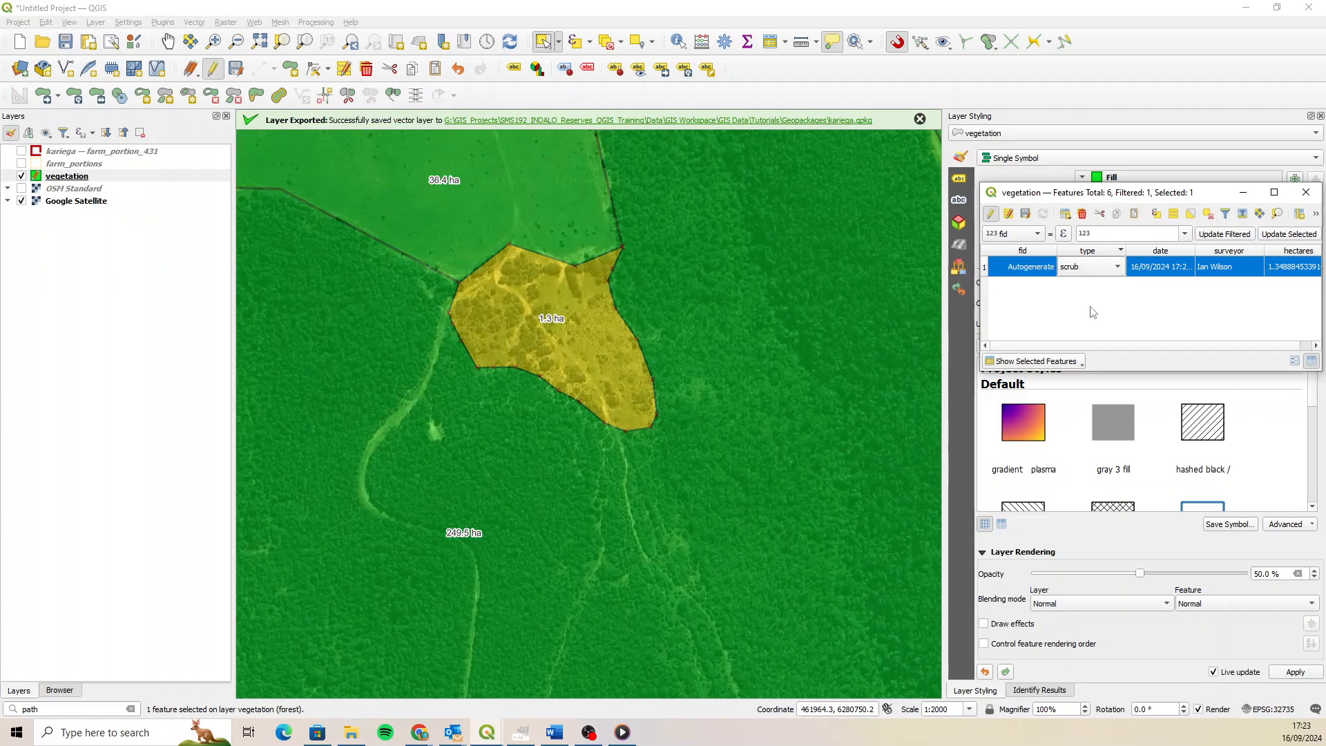
Save the vegetation layer edits, end editing, close the attribute table and deselect the patch.
{"action": "left_click", "coordinate": [1026, 214]}
{"action": "left_click", "coordinate": [990, 214]}
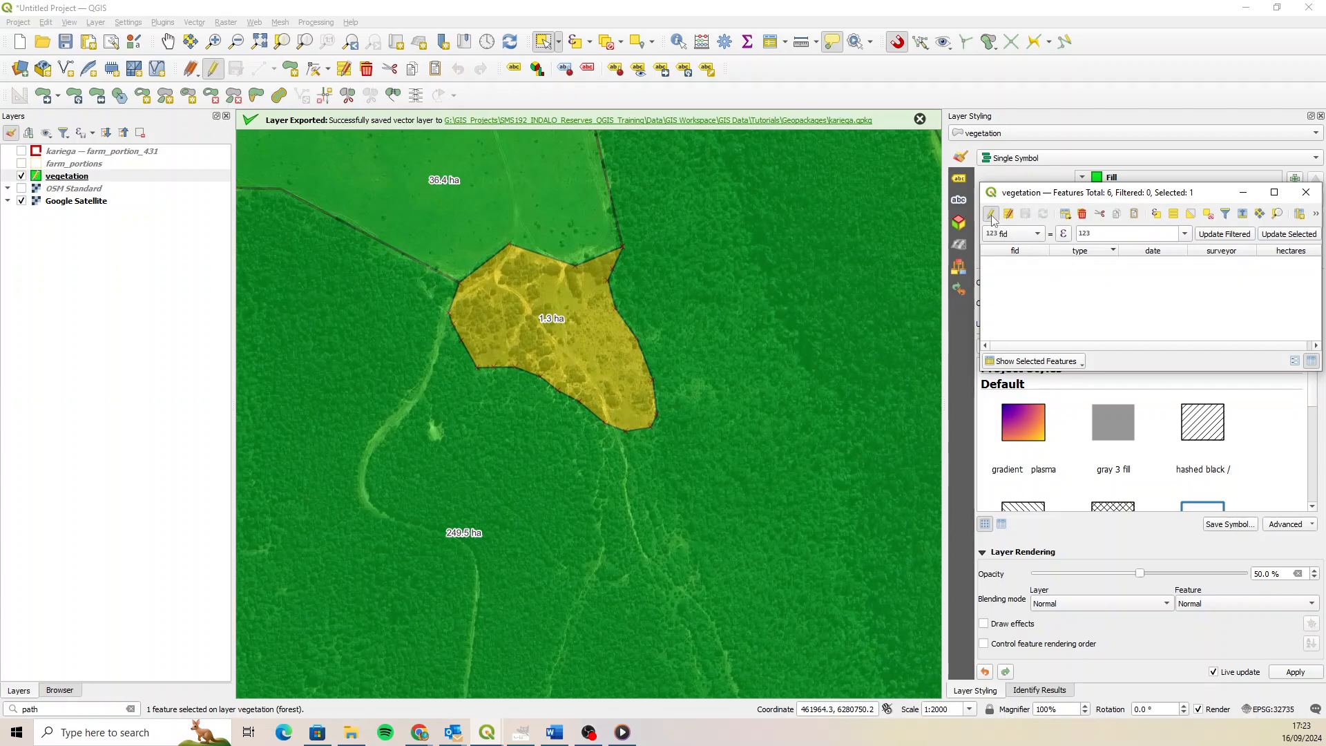
{"action": "left_click", "coordinate": [1313, 200]}
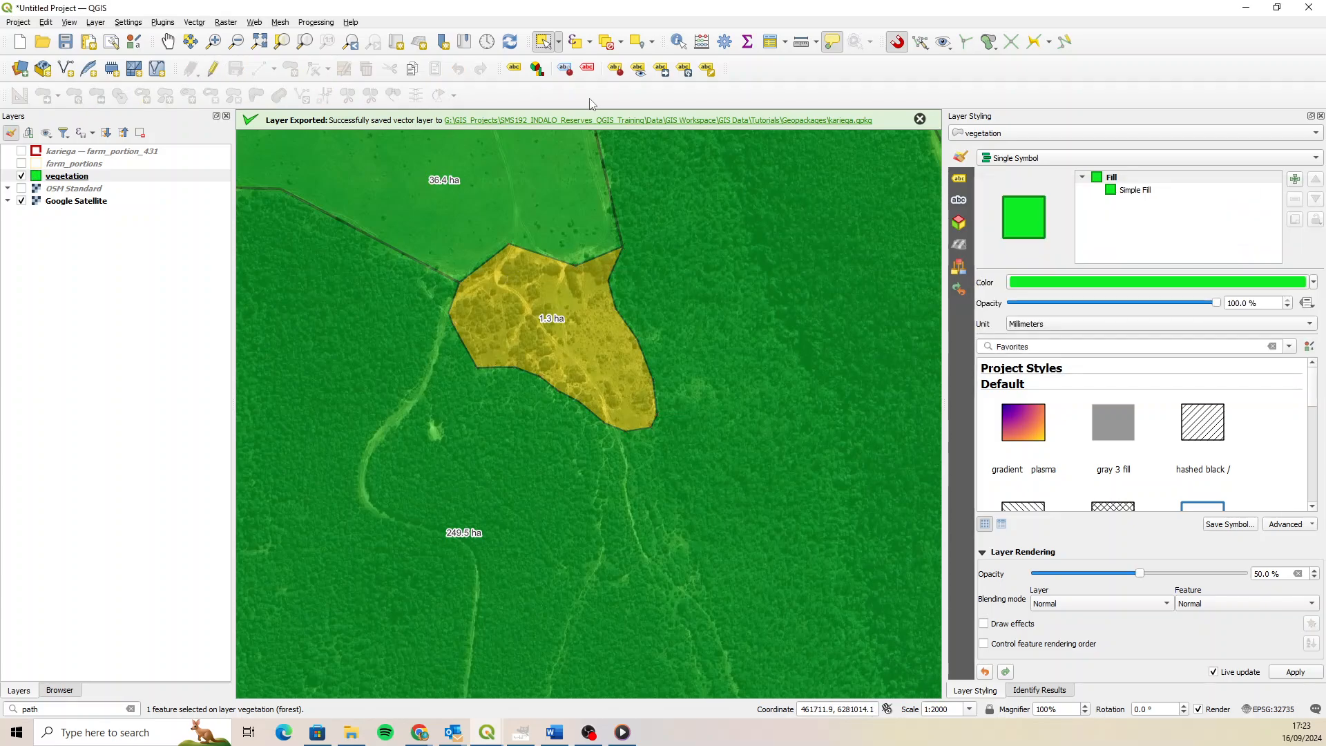
{"action": "left_click", "coordinate": [607, 42]}
{"action": "scroll", "coordinate": [653, 252], "scroll_direction": "down", "scroll_amount": 1}
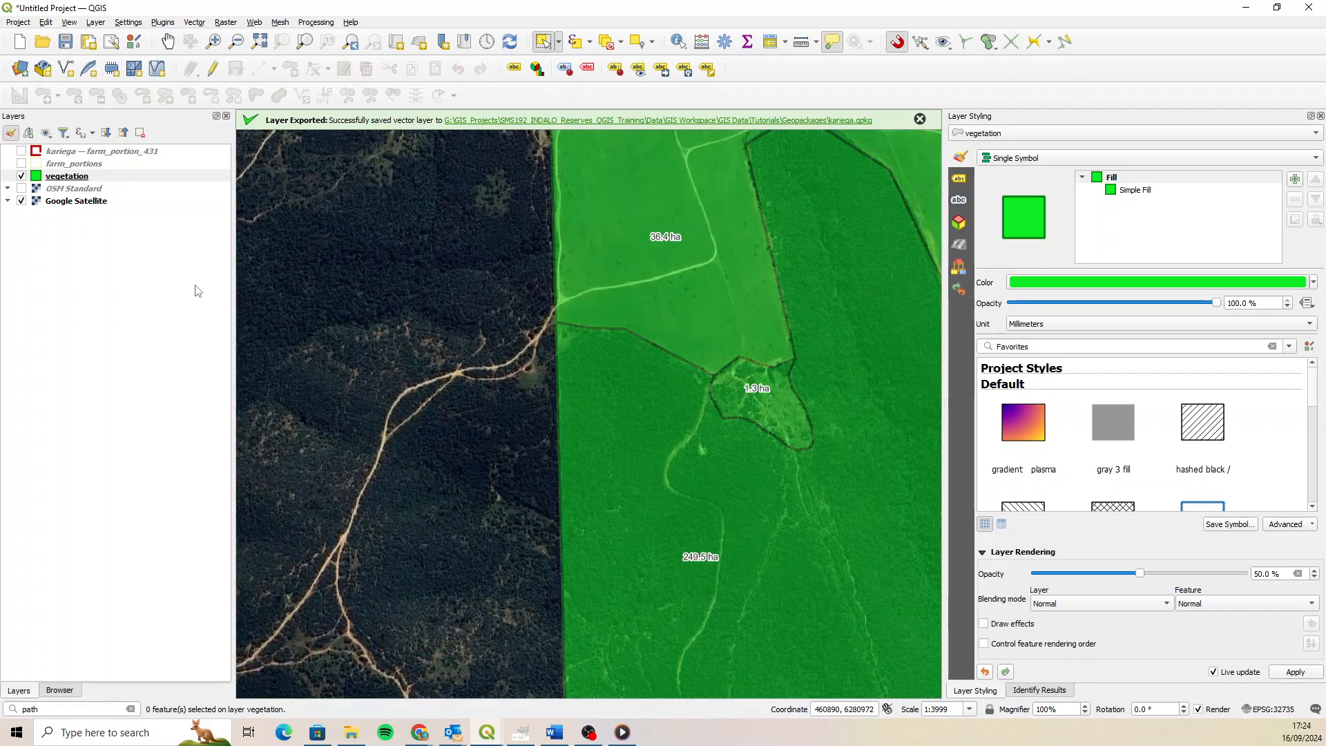
{"action": "right_click", "coordinate": [90, 176]}
{"action": "left_click", "coordinate": [152, 406]}
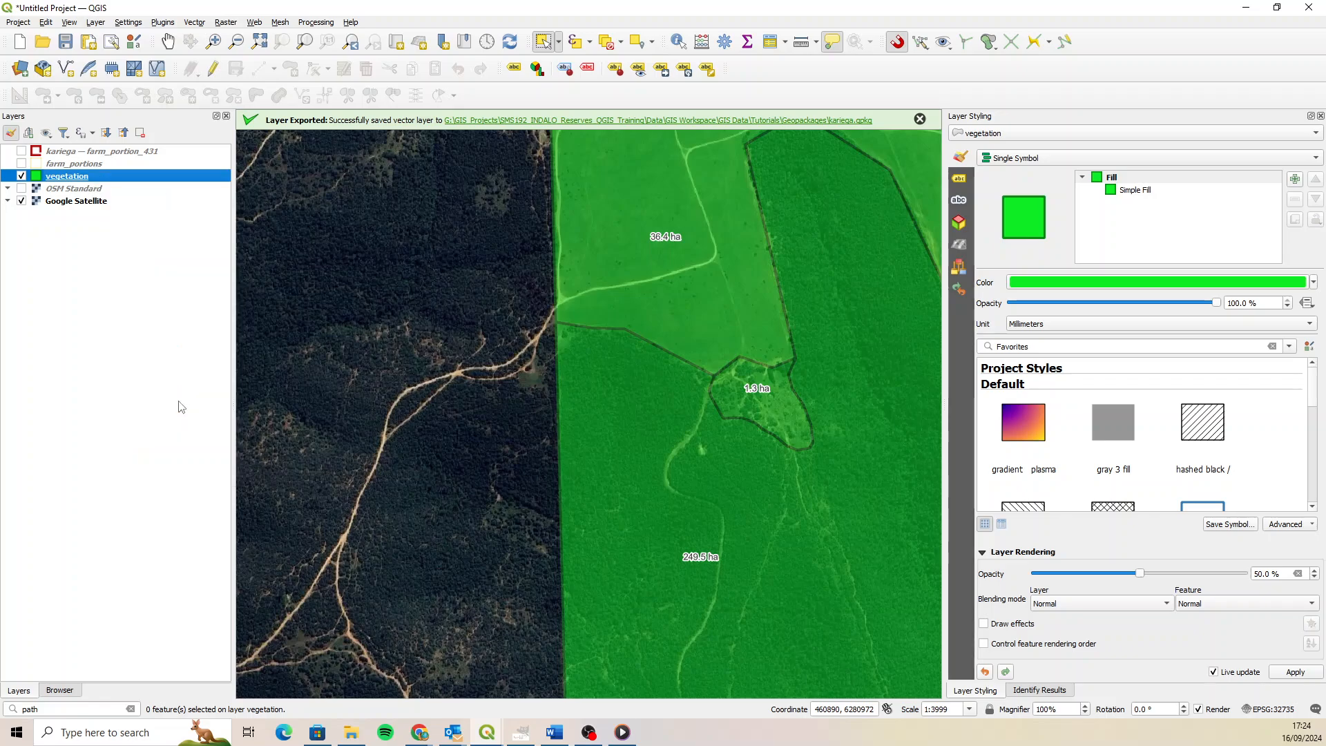
{"action": "left_click", "coordinate": [560, 339]}
{"action": "left_click", "coordinate": [690, 398]}
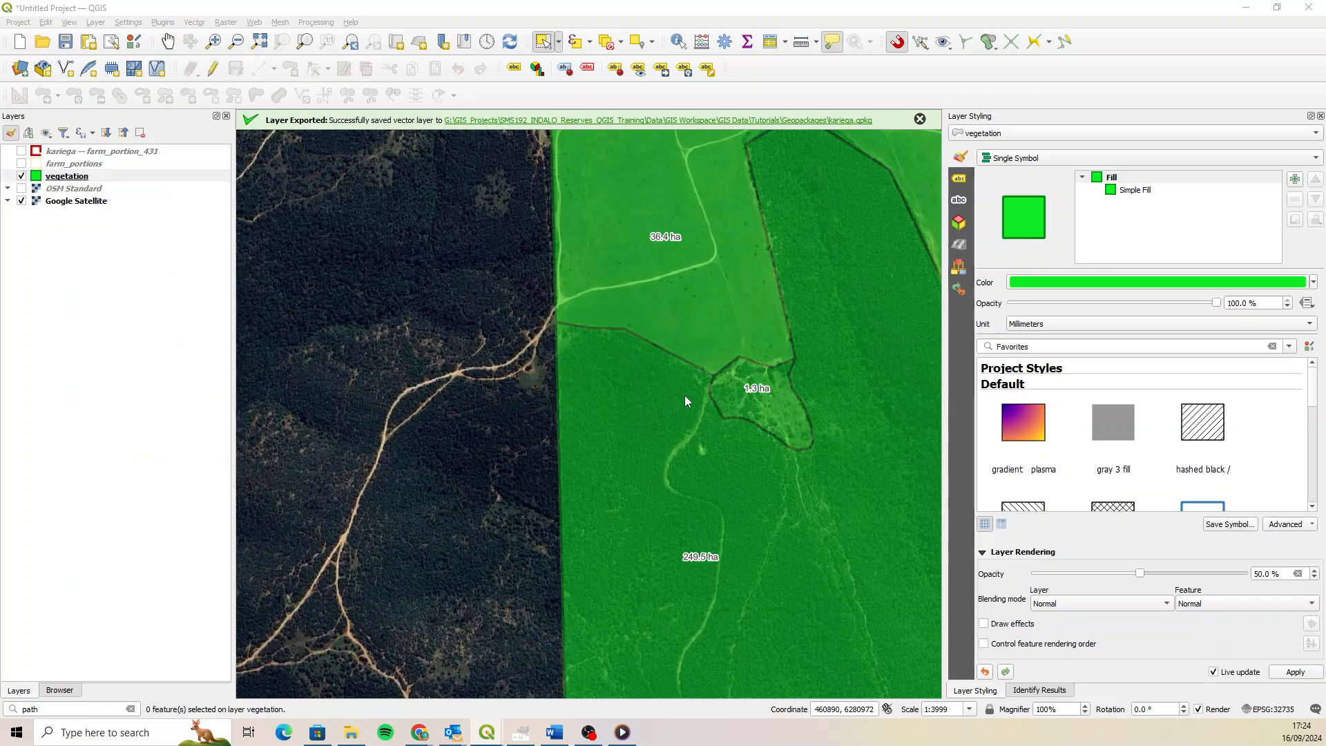
Examine the divided vegetation polygons and remaining uncaptured patches across the whole farm portion against the satellite imagery.
{"action": "scroll", "coordinate": [518, 442], "scroll_direction": "down", "scroll_amount": 1}
{"action": "scroll", "coordinate": [518, 442], "scroll_direction": "down", "scroll_amount": 1}
{"action": "scroll", "coordinate": [501, 423], "scroll_direction": "up", "scroll_amount": 1}
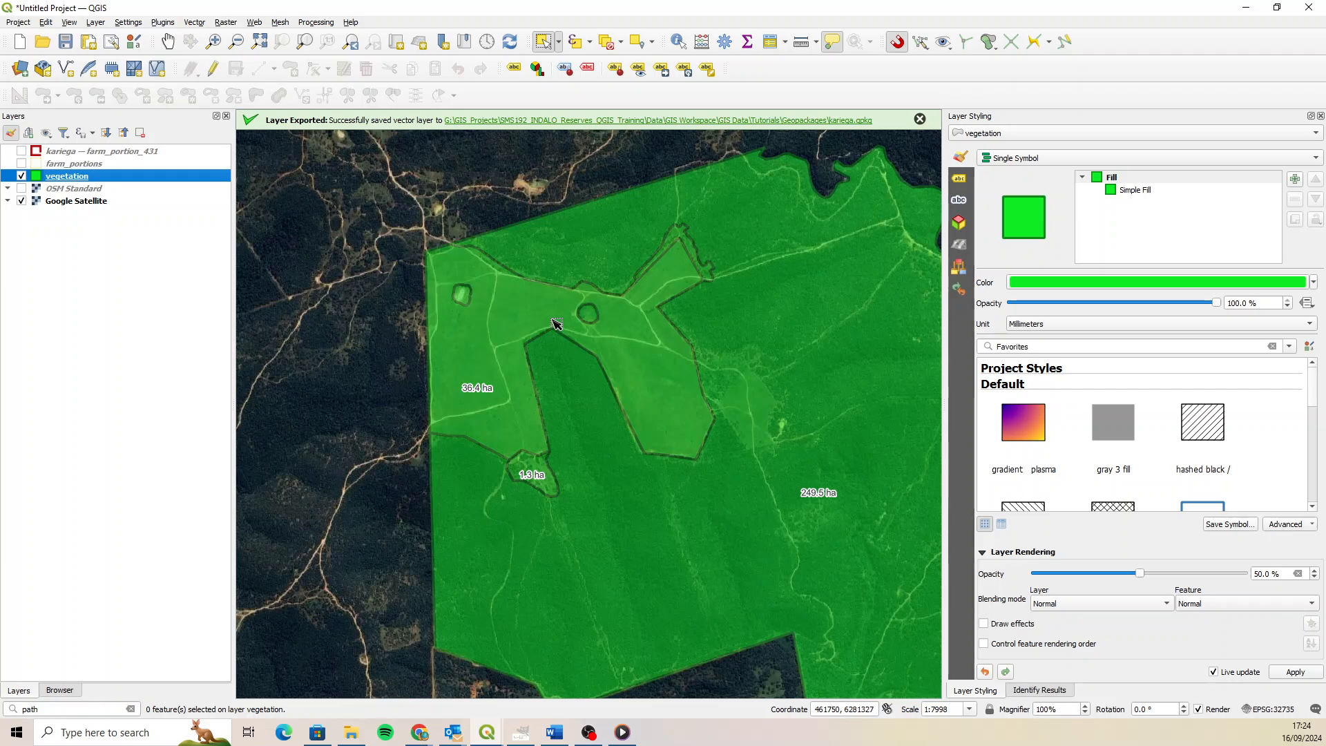
{"action": "scroll", "coordinate": [556, 328], "scroll_direction": "up", "scroll_amount": 1}
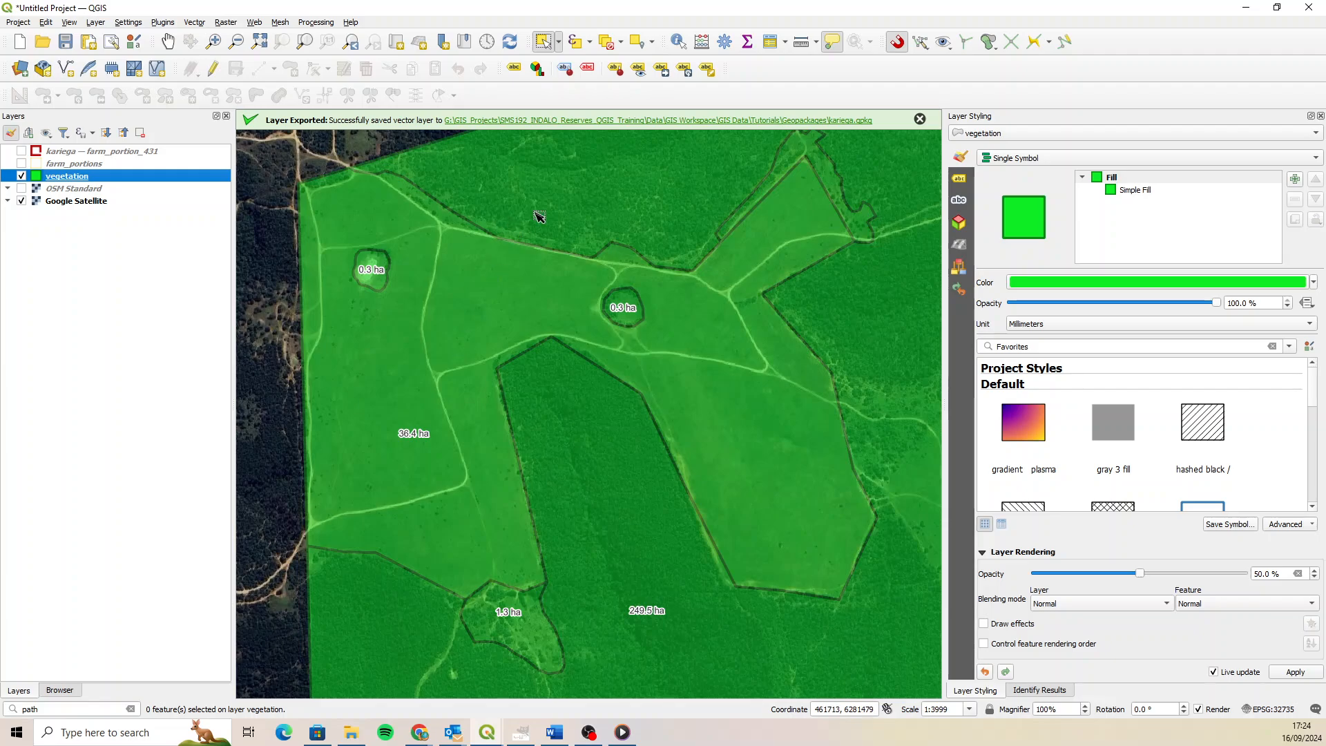
{"action": "scroll", "coordinate": [552, 252], "scroll_direction": "down", "scroll_amount": 1}
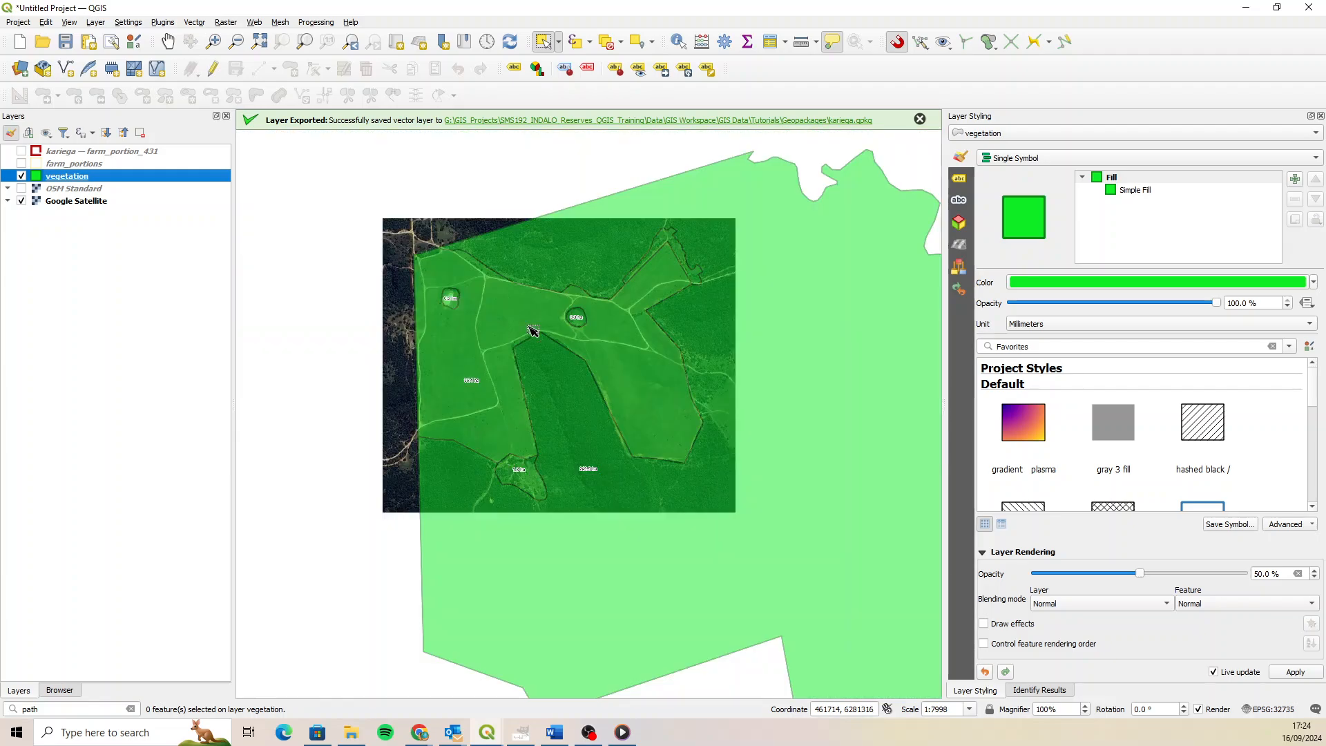
{"action": "left_click", "coordinate": [168, 41]}
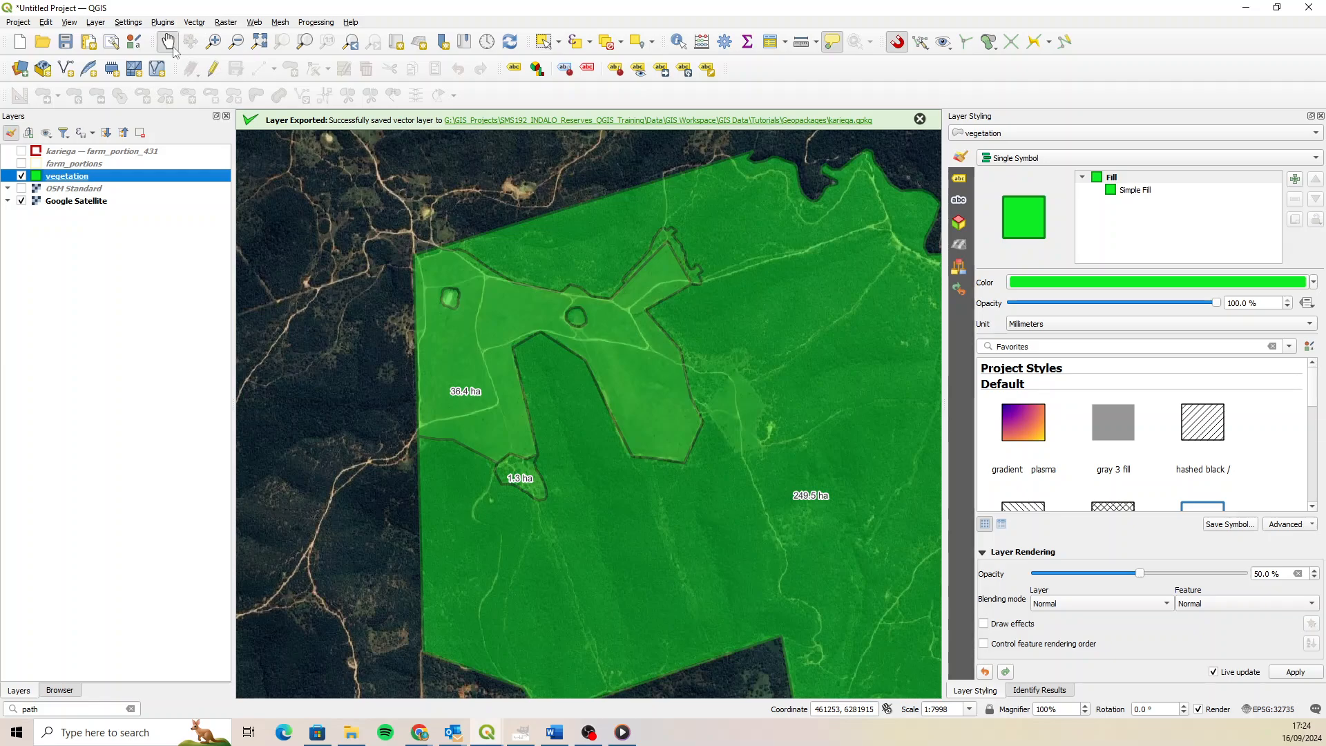
{"action": "left_click_drag", "start_coordinate": [695, 412], "coordinate": [580, 365]}
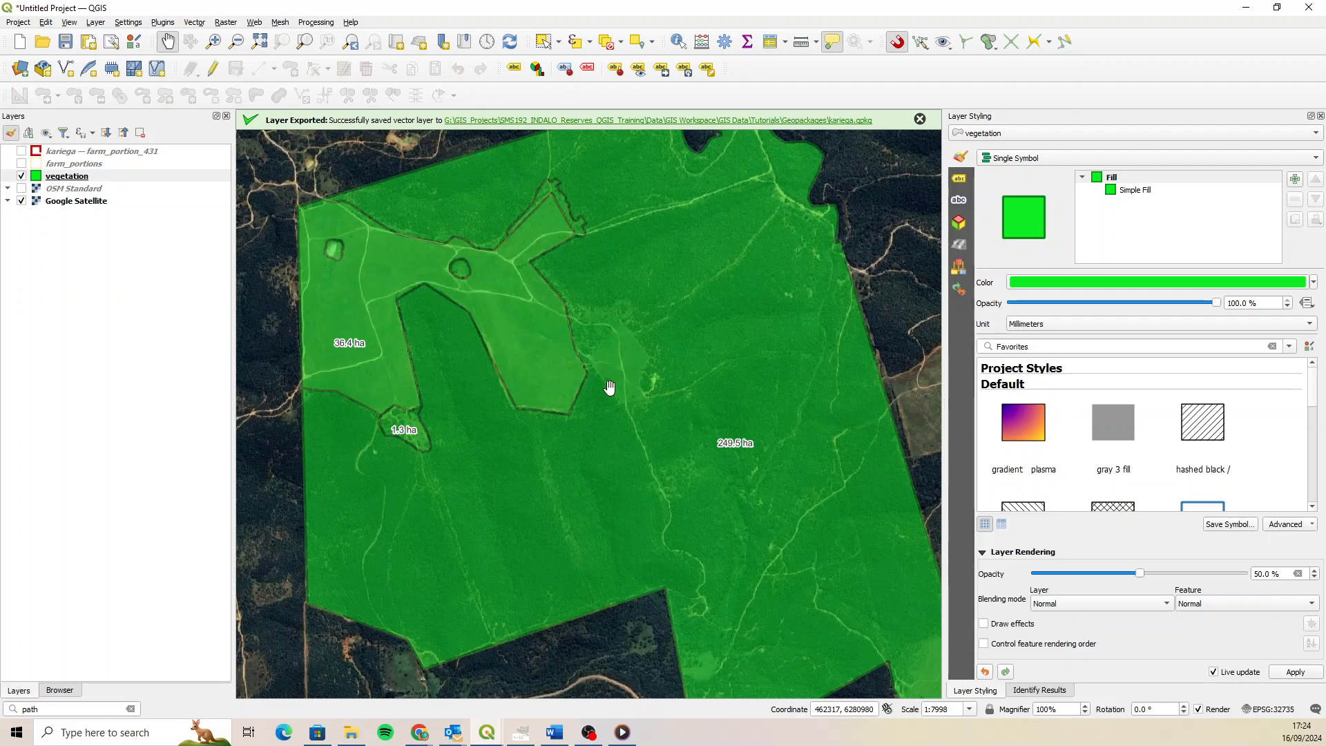
{"action": "left_click_drag", "start_coordinate": [610, 386], "coordinate": [649, 449]}
{"action": "left_click_drag", "start_coordinate": [624, 503], "coordinate": [663, 424]}
{"action": "left_click_drag", "start_coordinate": [695, 476], "coordinate": [520, 361]}
{"action": "left_click_drag", "start_coordinate": [580, 433], "coordinate": [634, 470]}
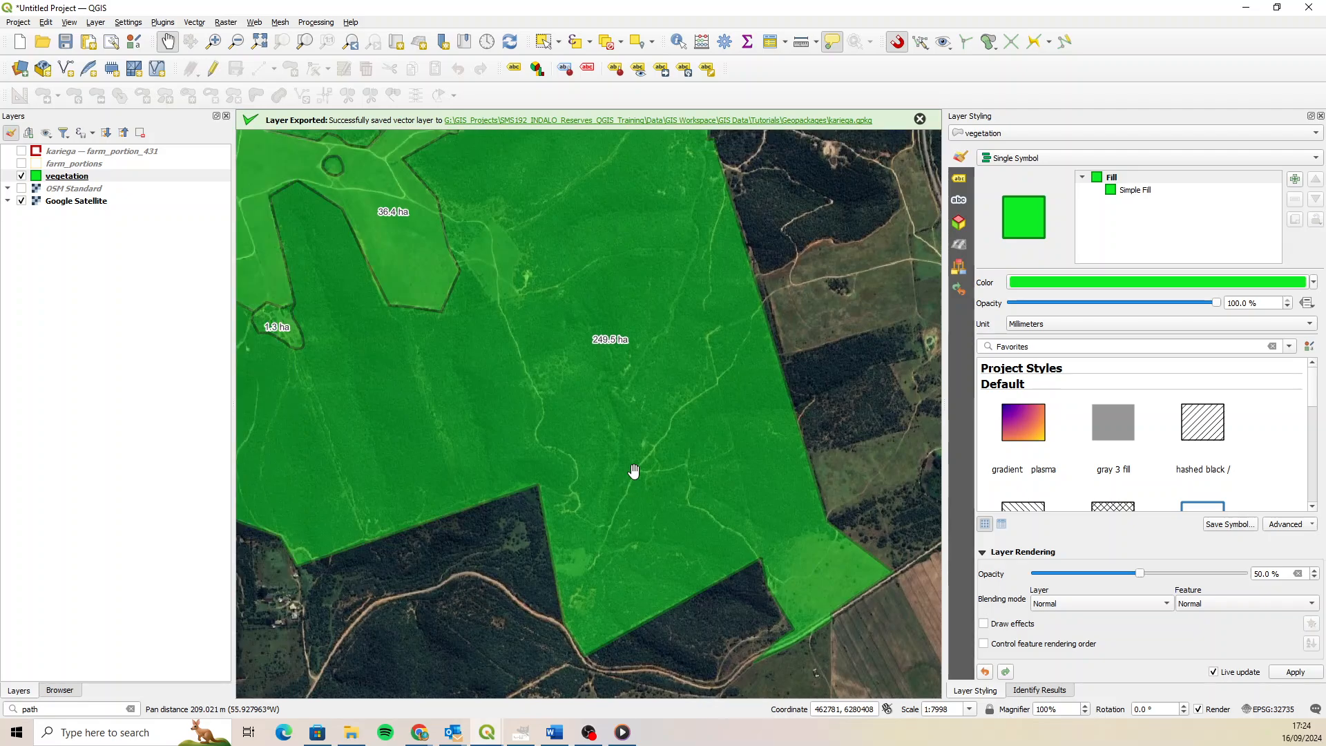
{"action": "mouse_move", "coordinate": [634, 470]}
{"action": "left_click_drag", "start_coordinate": [536, 427], "coordinate": [710, 557]}
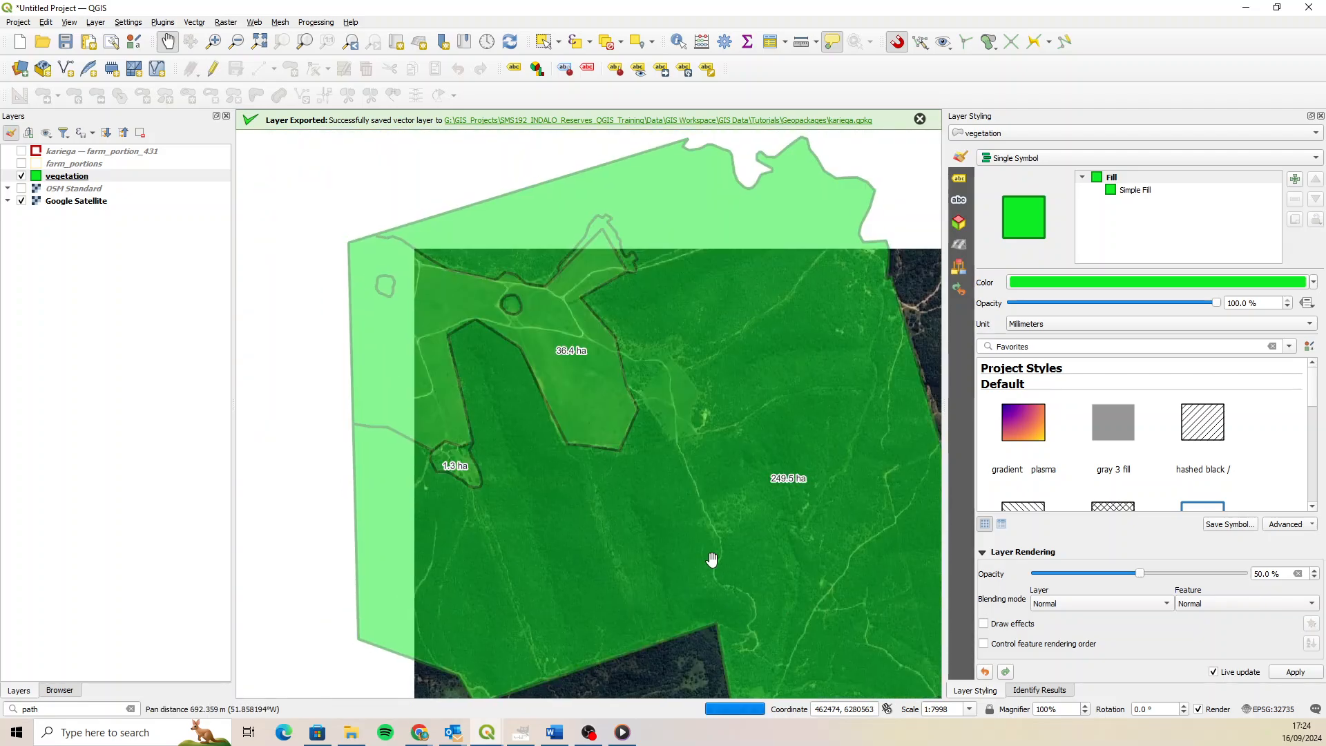
{"action": "mouse_move", "coordinate": [661, 480]}
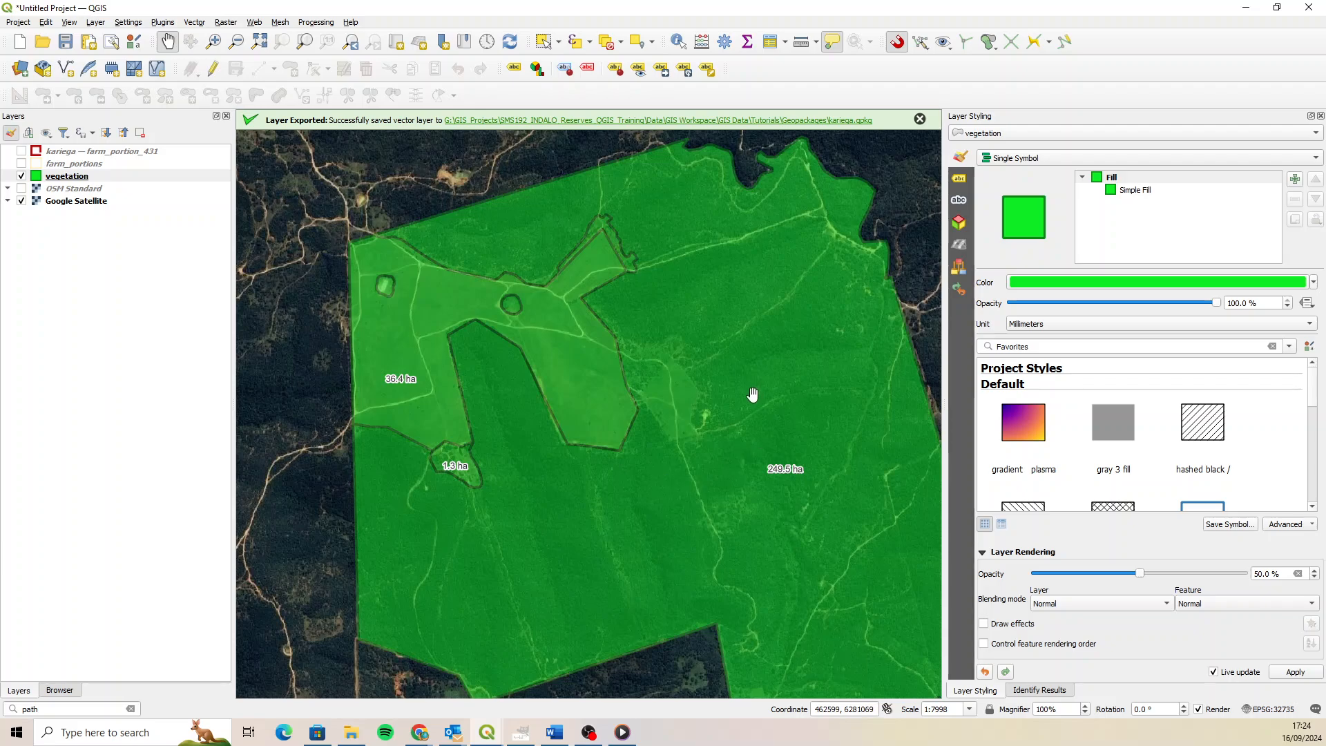
{"action": "mouse_move", "coordinate": [753, 394]}
{"action": "mouse_move", "coordinate": [670, 384]}
{"action": "left_click_drag", "start_coordinate": [456, 311], "coordinate": [379, 287]}
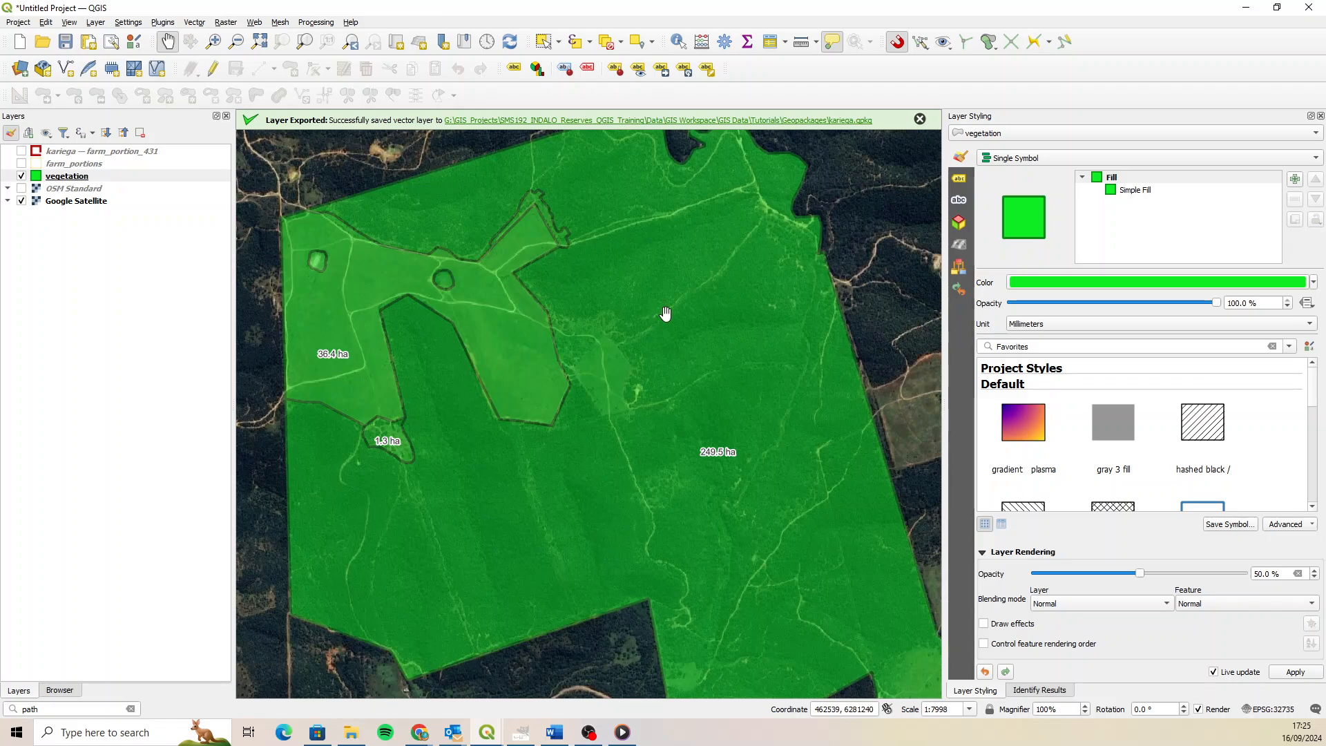
{"action": "mouse_move", "coordinate": [665, 313]}
{"action": "mouse_move", "coordinate": [713, 304]}
{"action": "left_click_drag", "start_coordinate": [676, 325], "coordinate": [672, 344]}
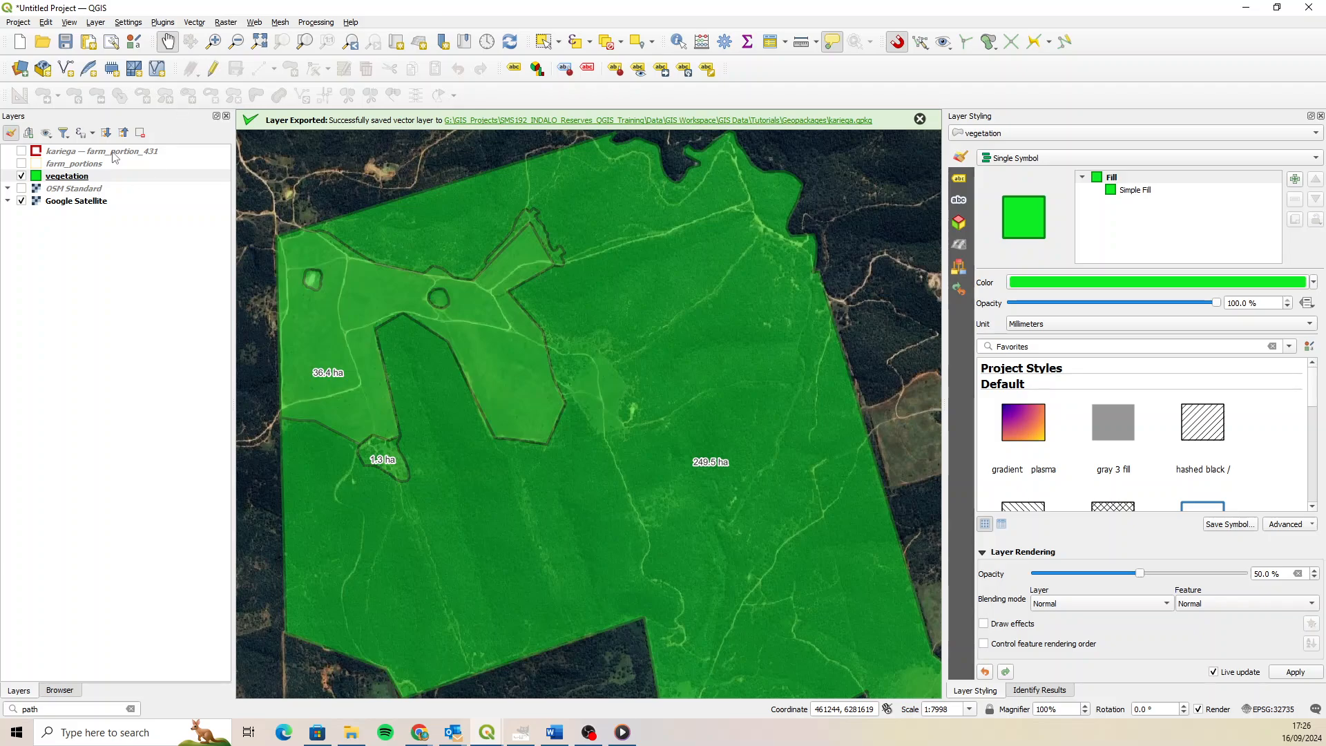
{"action": "left_click", "coordinate": [21, 176]}
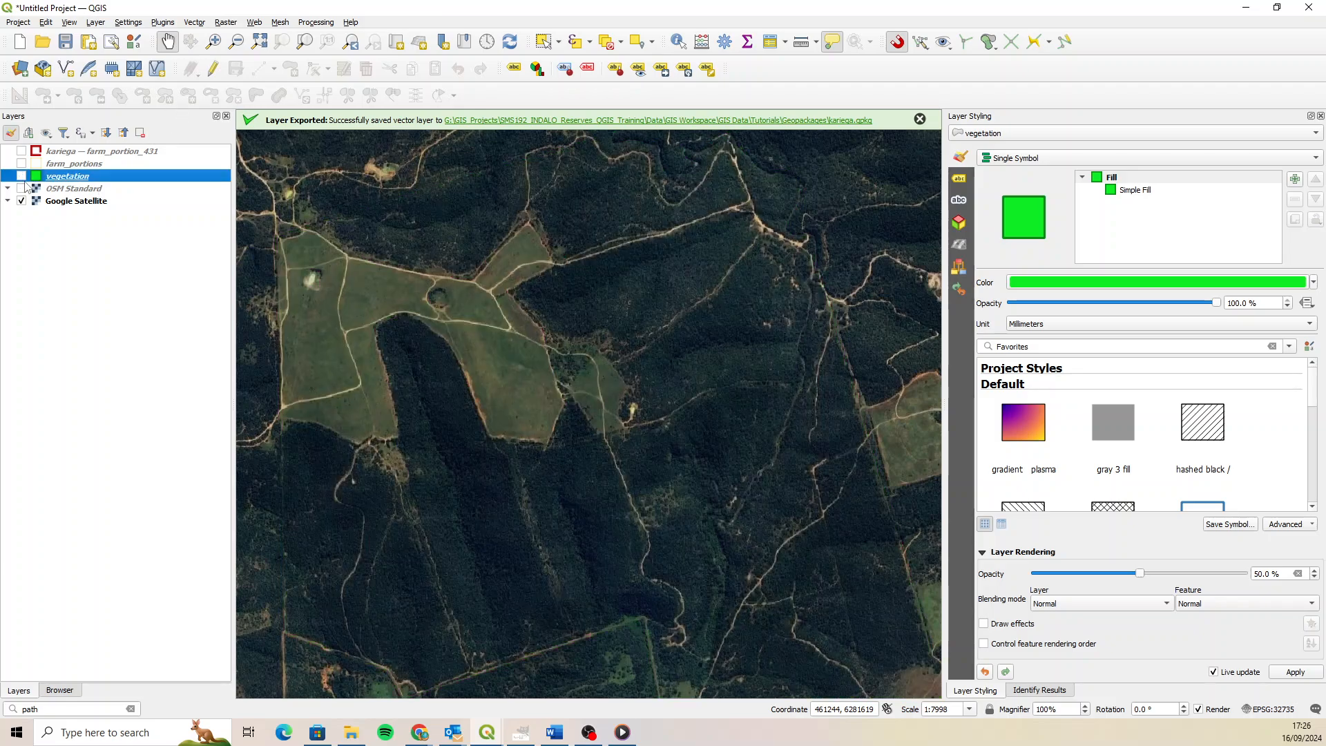
{"action": "left_click", "coordinate": [43, 70]}
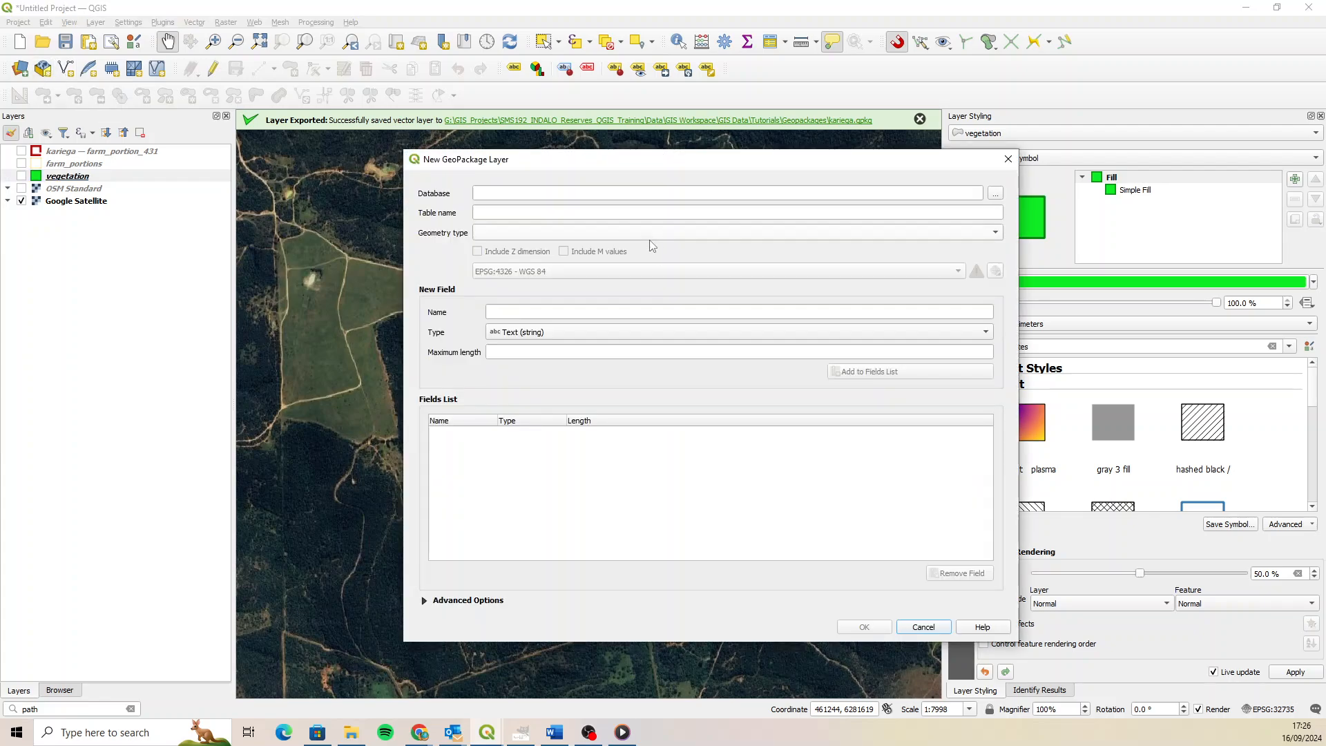
{"action": "left_click", "coordinate": [995, 196]}
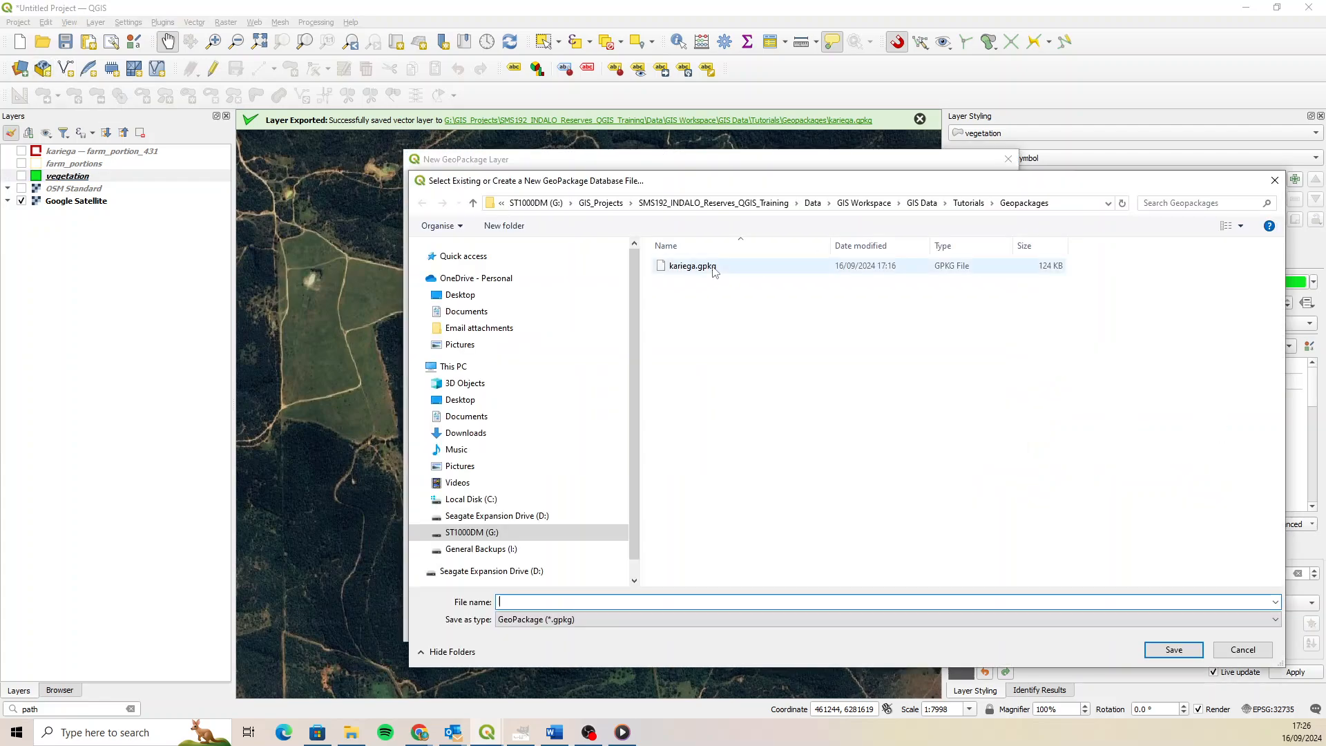
{"action": "left_click", "coordinate": [1243, 649]}
{"action": "left_click", "coordinate": [924, 627]}
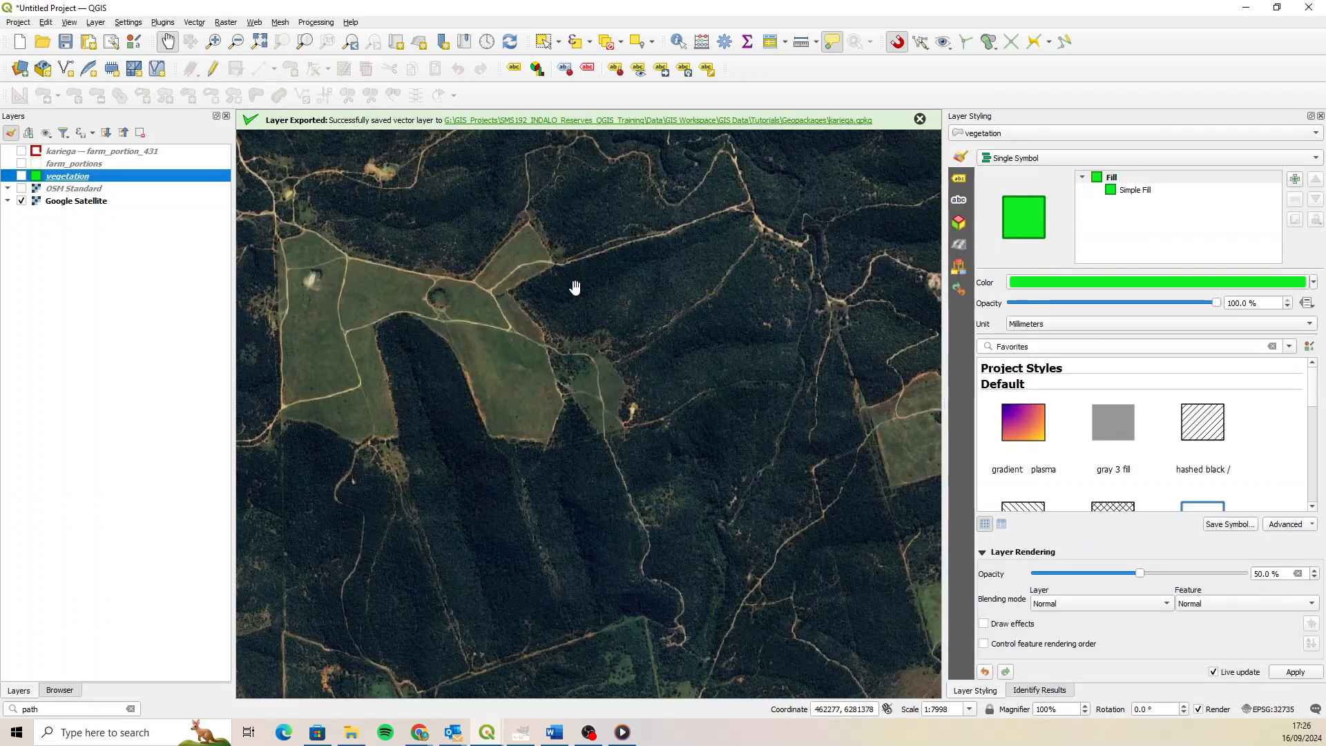
{"action": "left_click", "coordinate": [22, 175]}
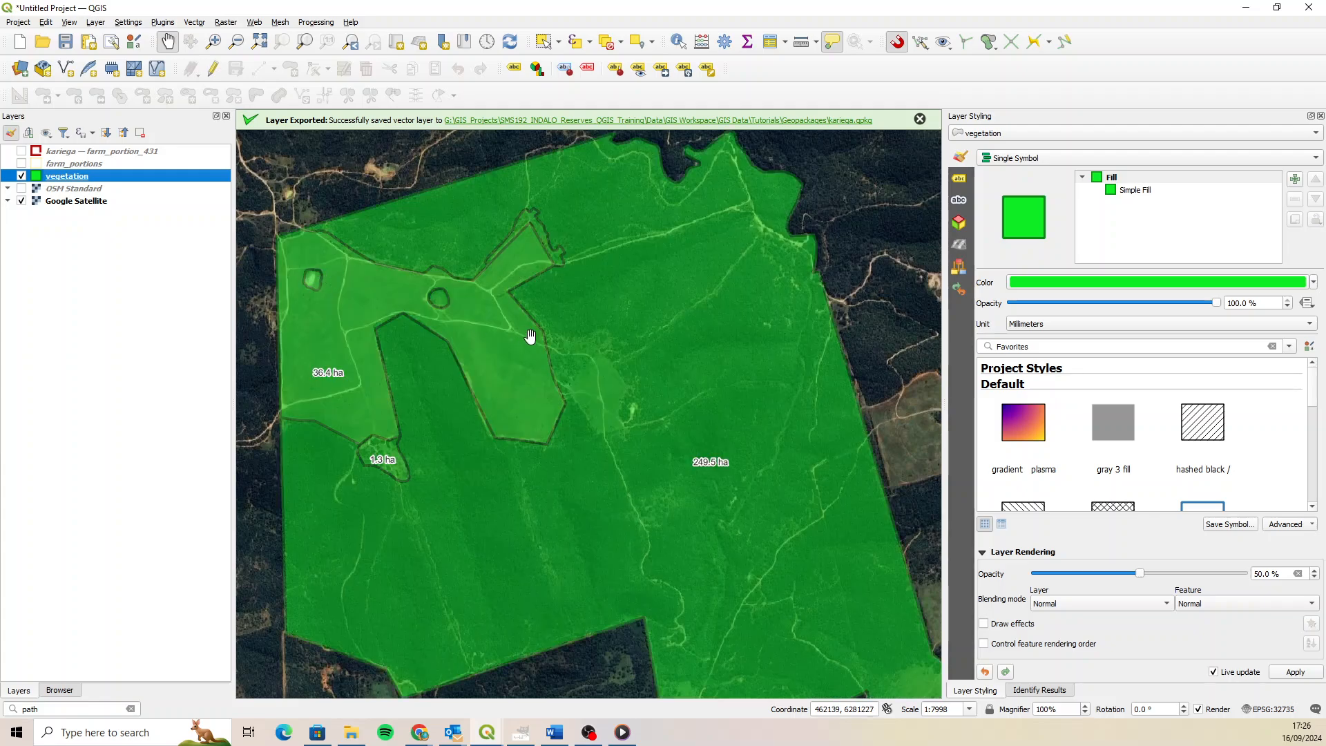
Export the vegetation layer into the existing kariega.gpkg GeoPackage as a layer named vegetation_grid.
{"action": "scroll", "coordinate": [536, 338], "scroll_direction": "down", "scroll_amount": 1}
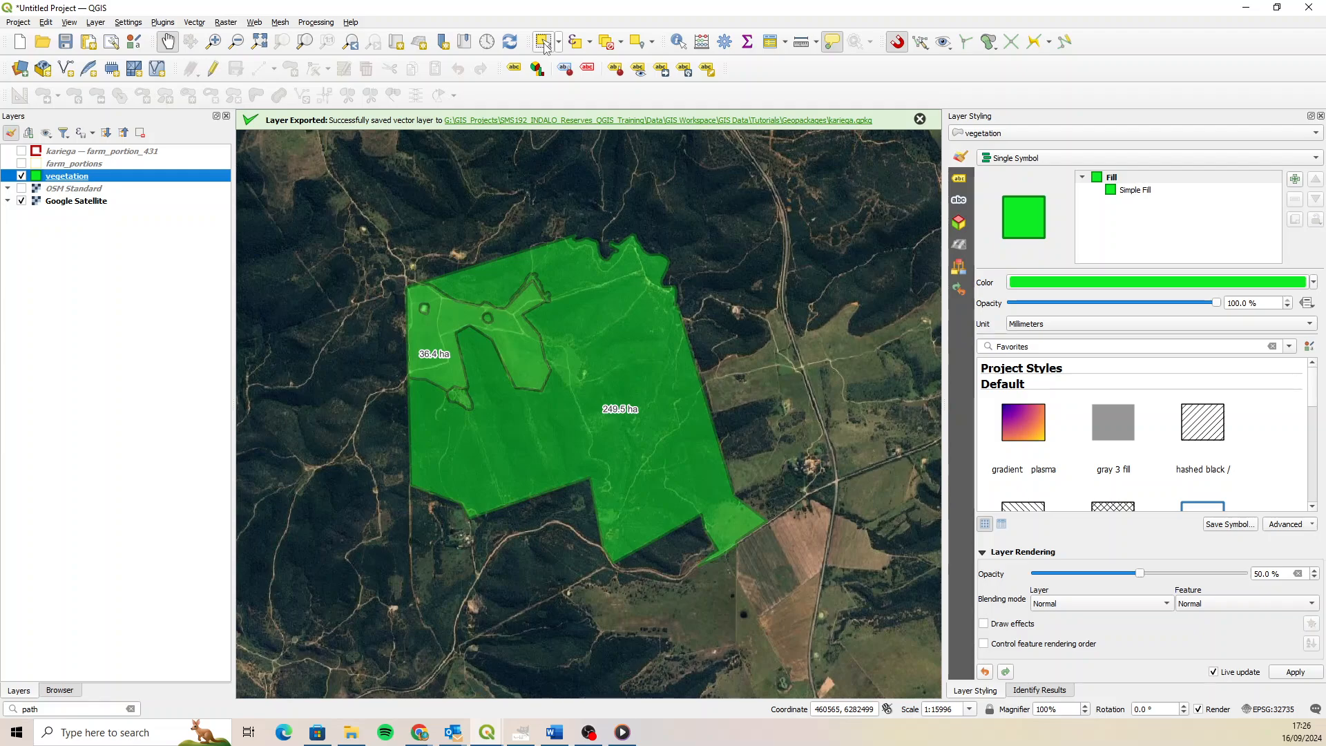
{"action": "right_click", "coordinate": [119, 181]}
{"action": "mouse_move", "coordinate": [222, 440]}
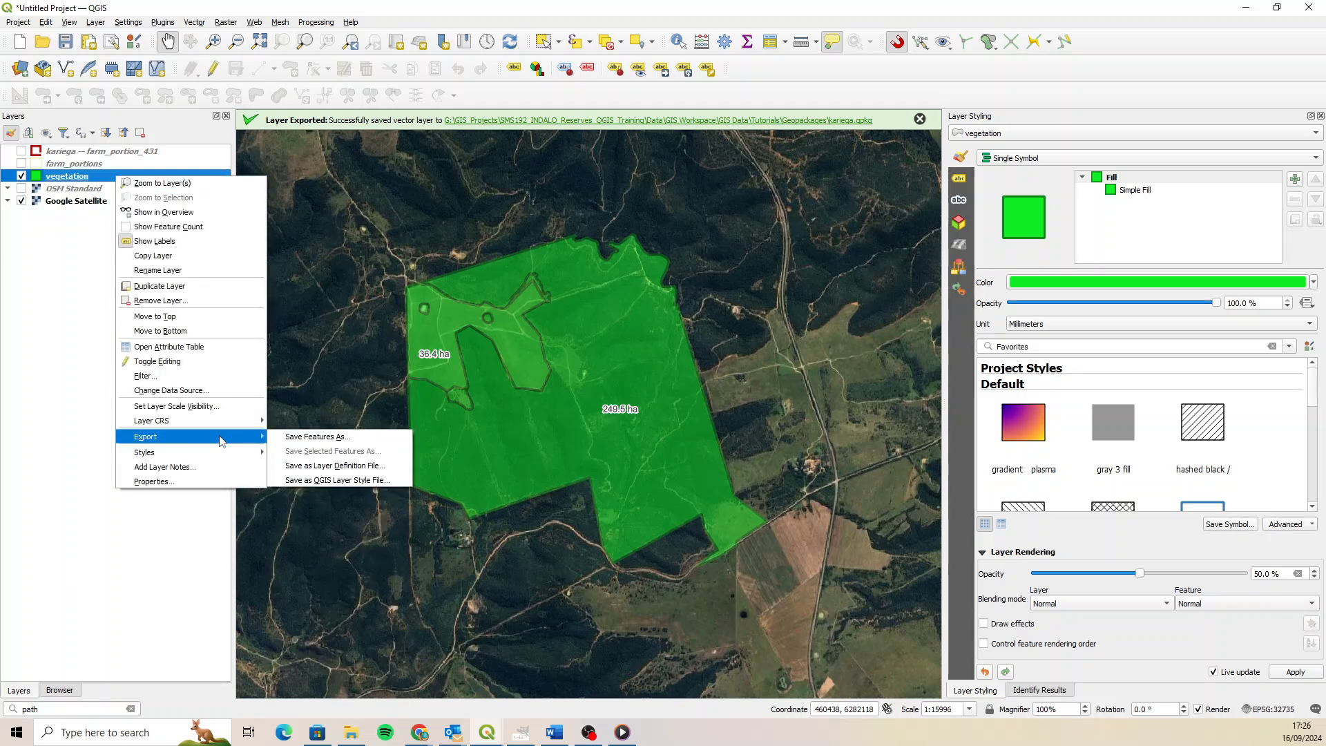
{"action": "left_click", "coordinate": [315, 437]}
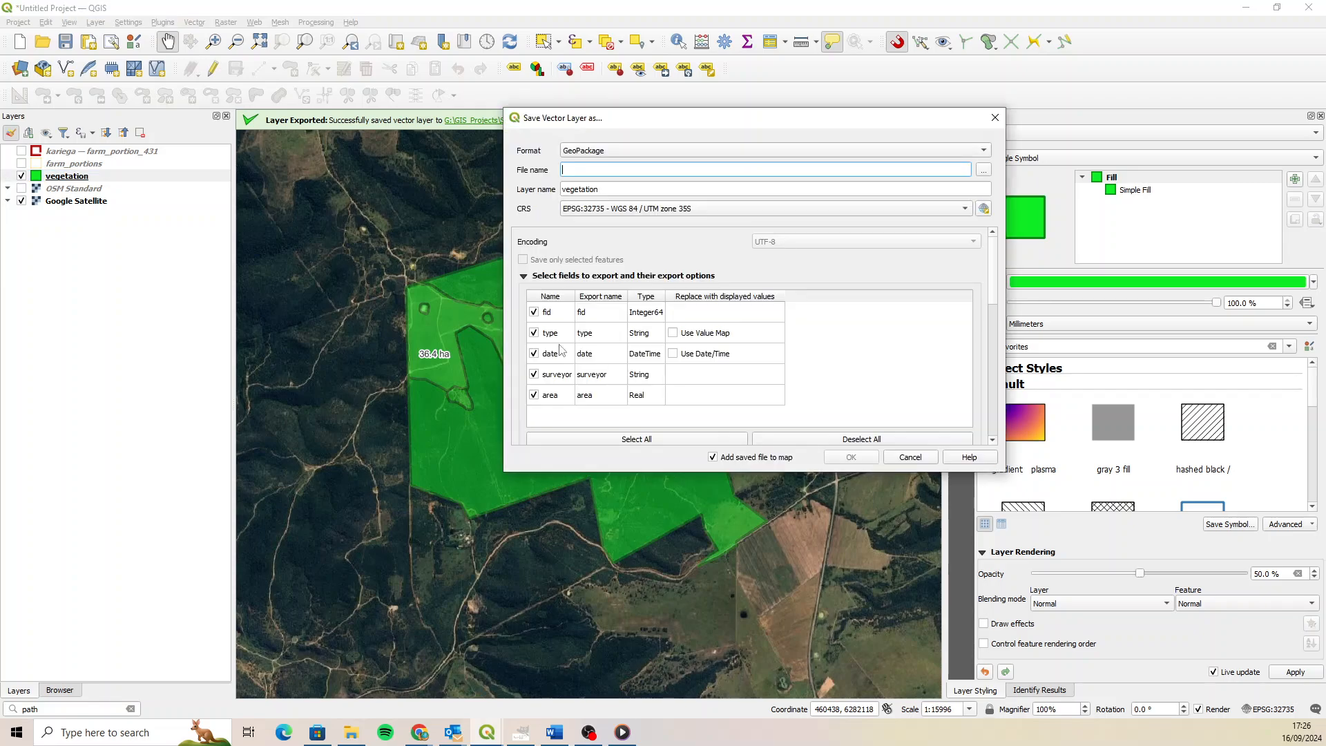
{"action": "left_click", "coordinate": [983, 170]}
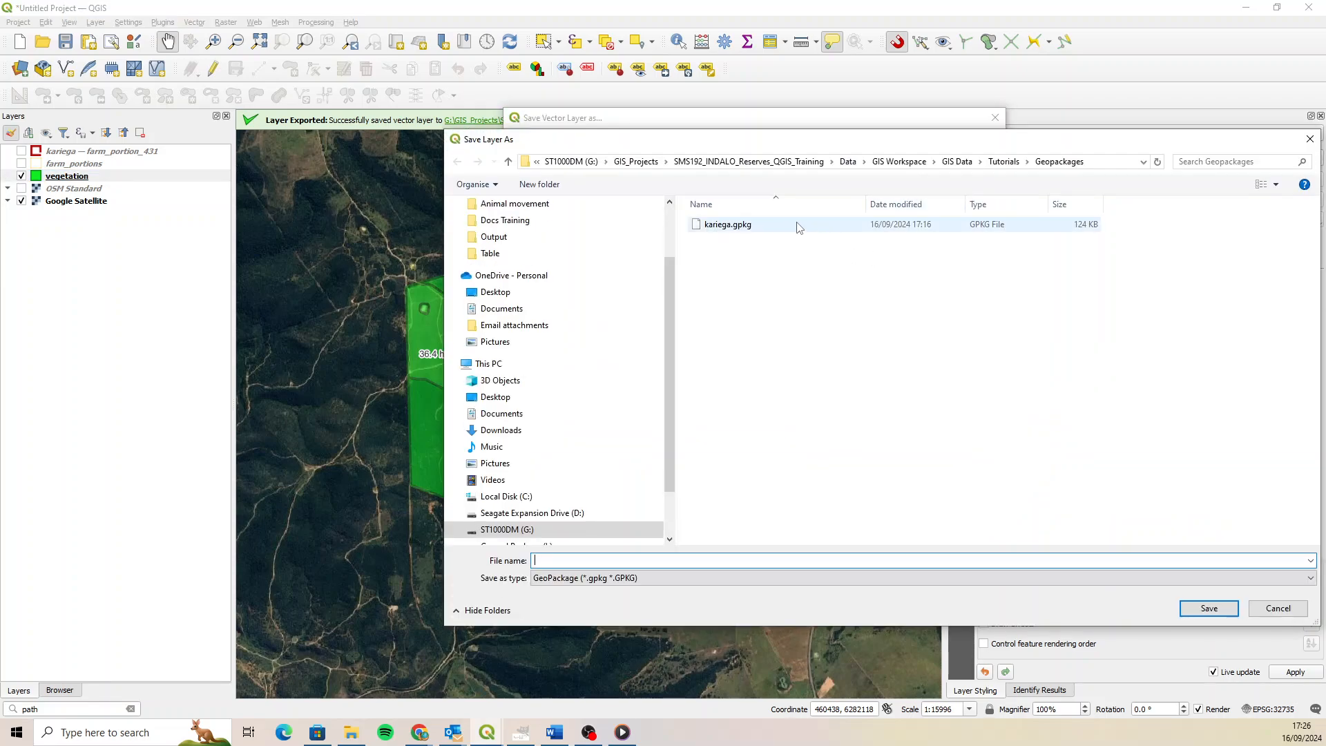
{"action": "left_click", "coordinate": [774, 225]}
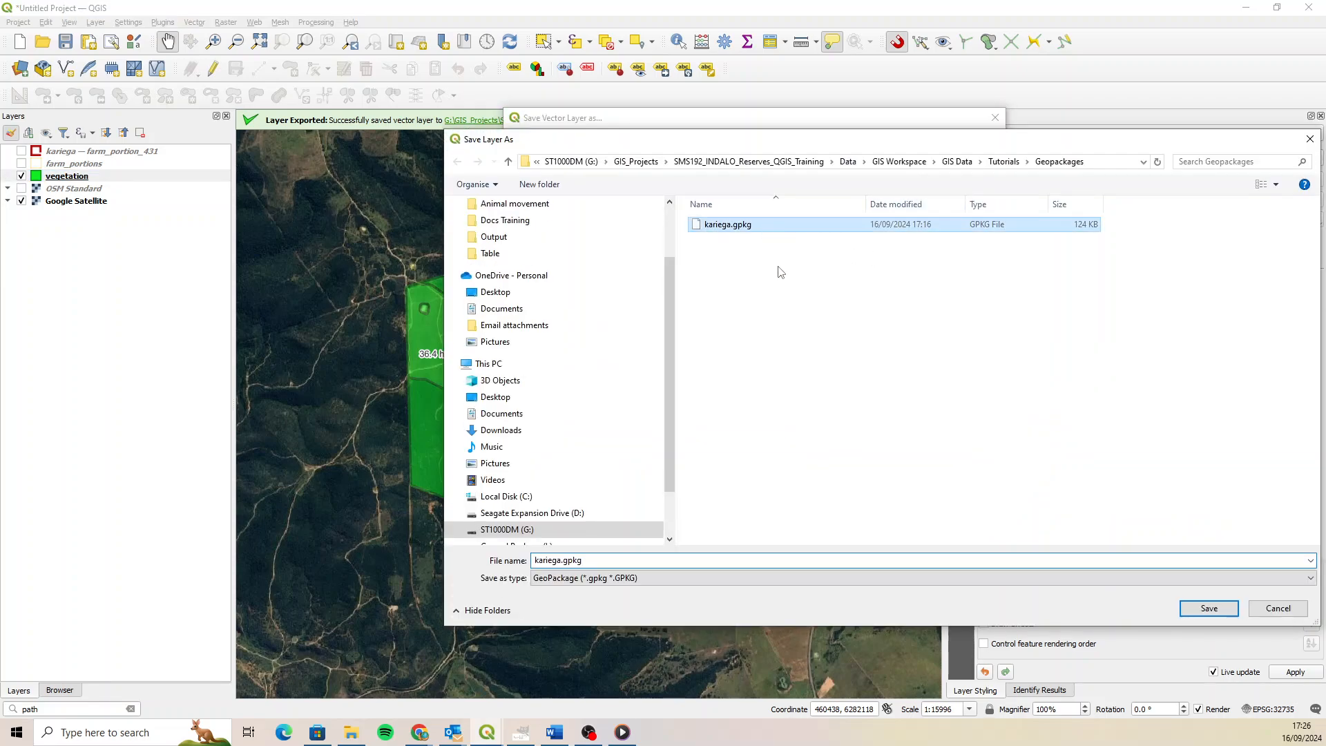
{"action": "left_click", "coordinate": [1222, 608]}
{"action": "left_click", "coordinate": [607, 188]}
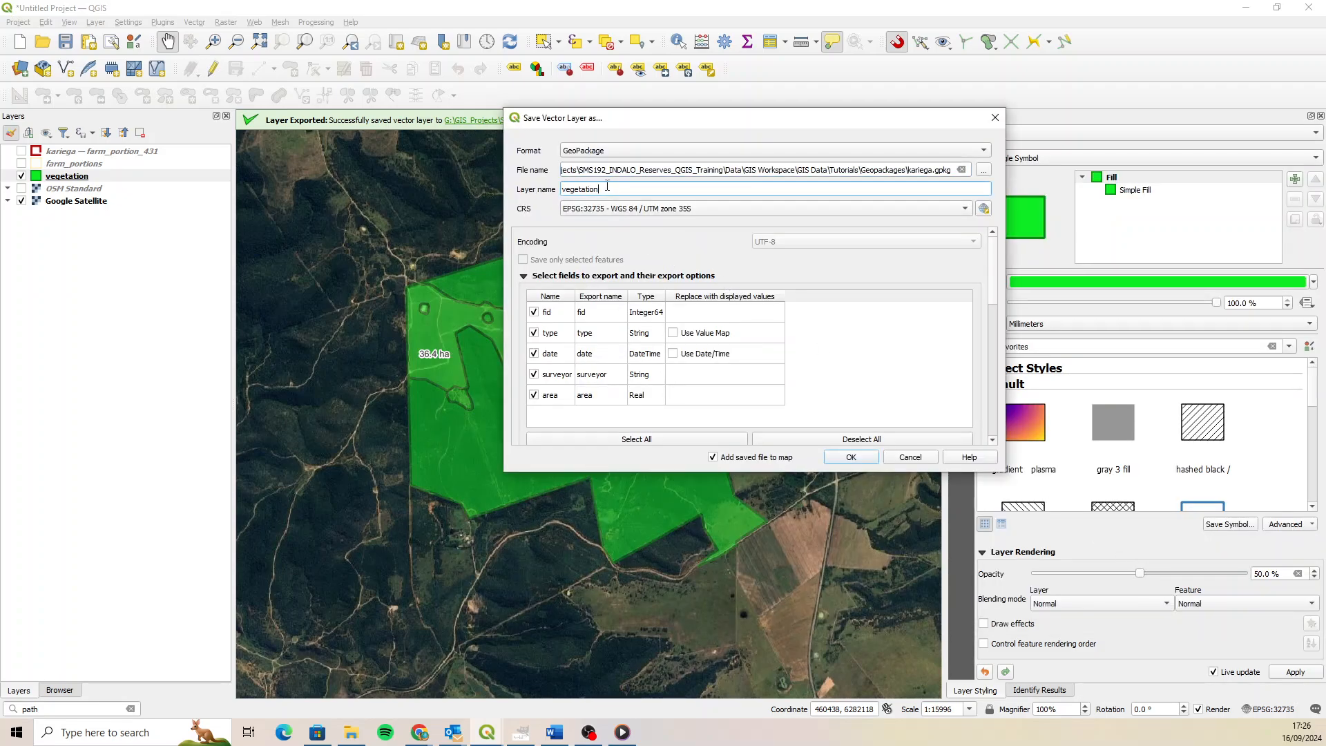
{"action": "type", "text": "_grid"}
{"action": "left_click", "coordinate": [864, 458]}
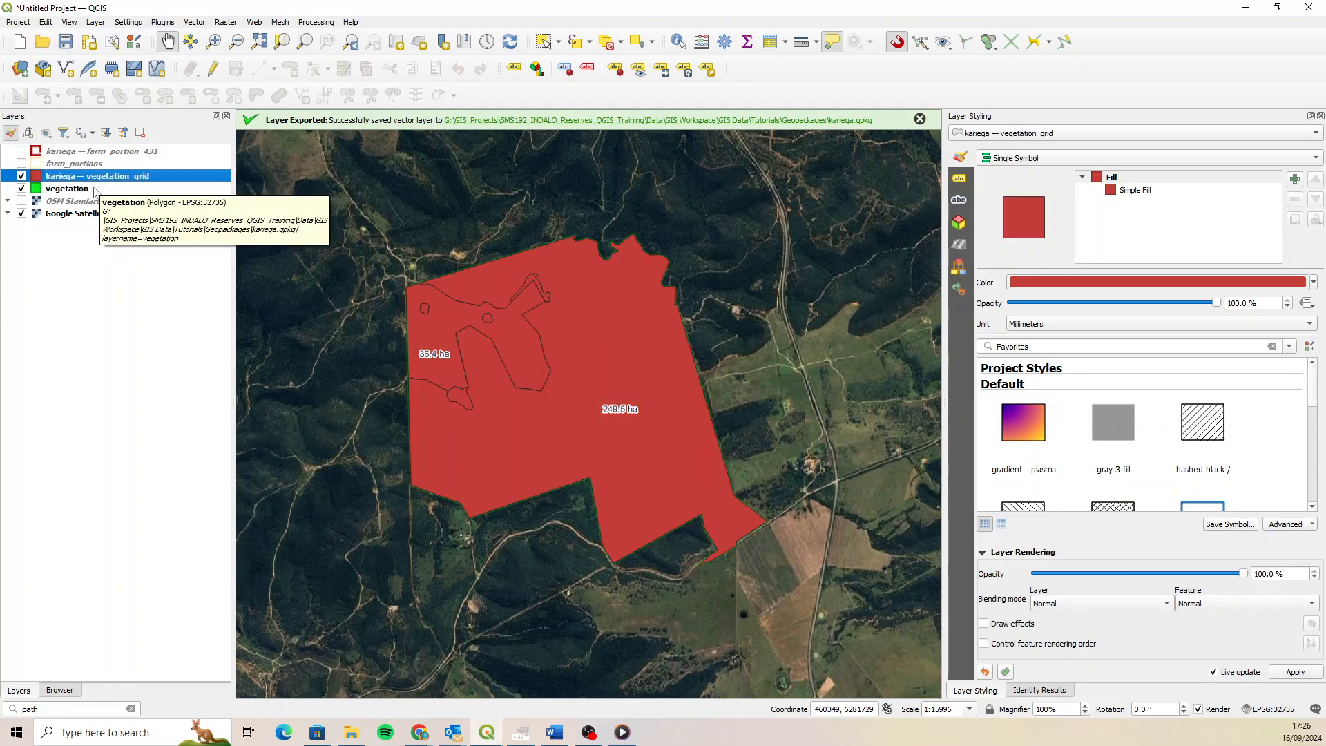
Copy all style categories from the vegetation layer onto vegetation_grid and hide the original vegetation layer.
{"action": "right_click", "coordinate": [95, 190]}
{"action": "mouse_move", "coordinate": [195, 468]}
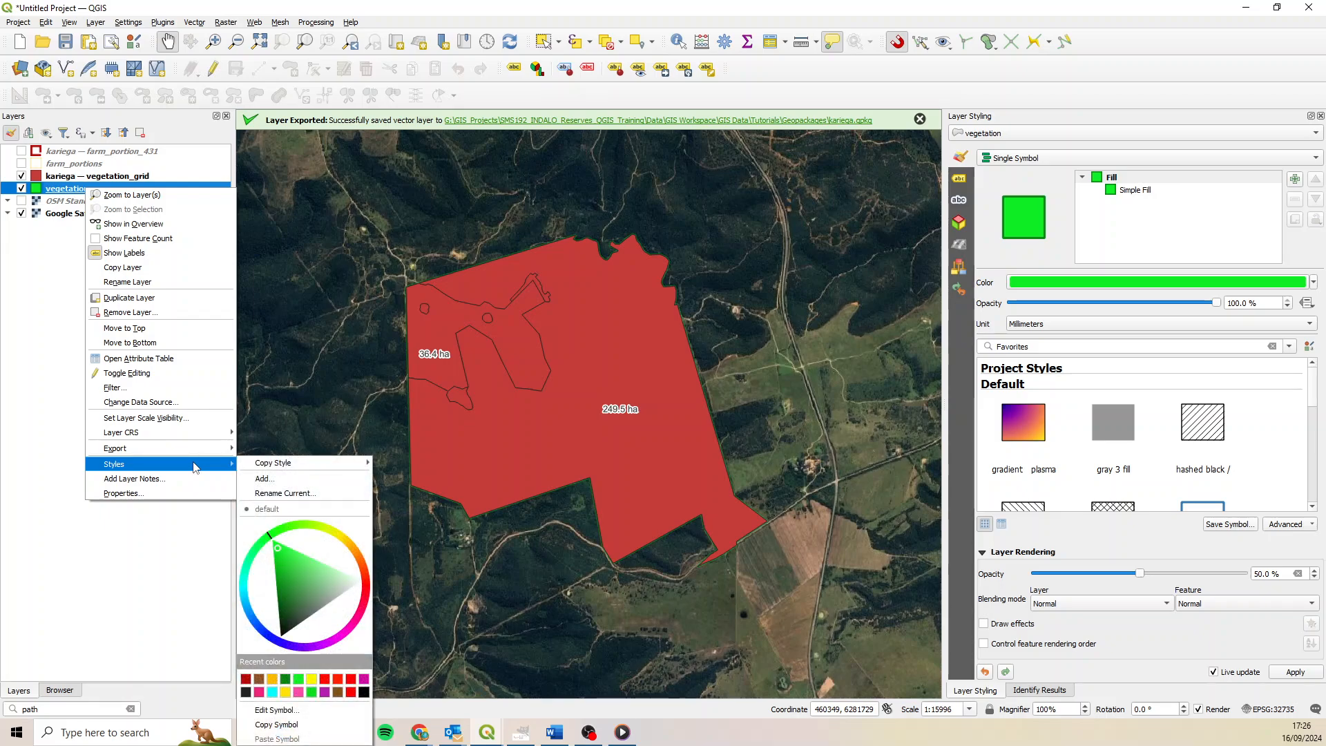
{"action": "mouse_move", "coordinate": [305, 468]}
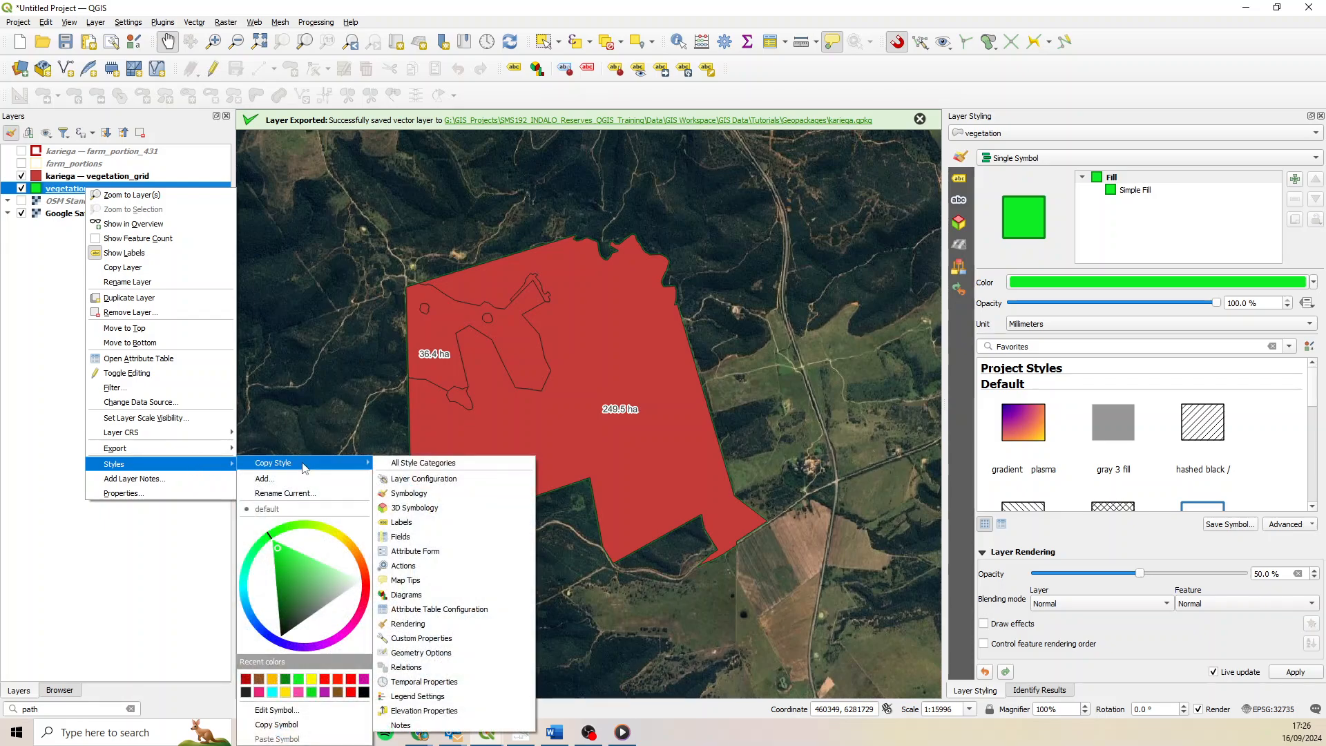
{"action": "left_click", "coordinate": [405, 467]}
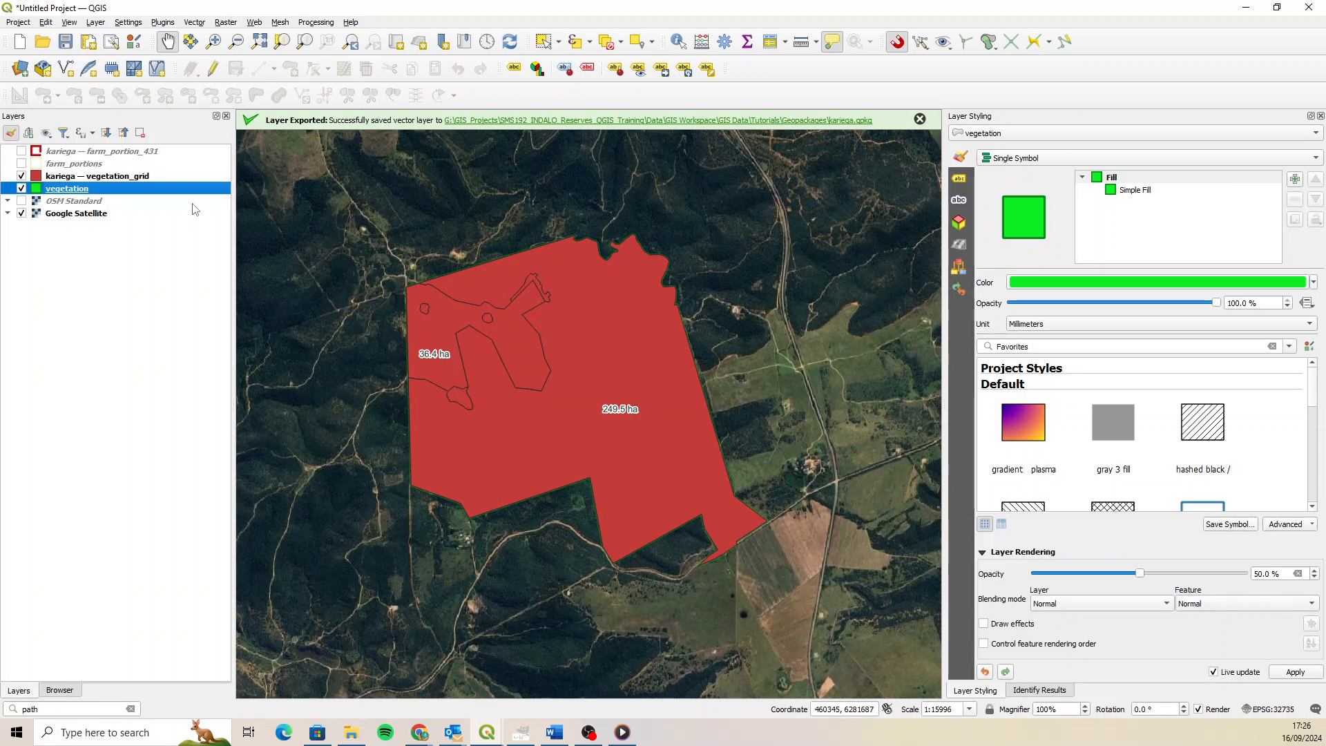
{"action": "left_click", "coordinate": [137, 177]}
{"action": "right_click", "coordinate": [137, 181]}
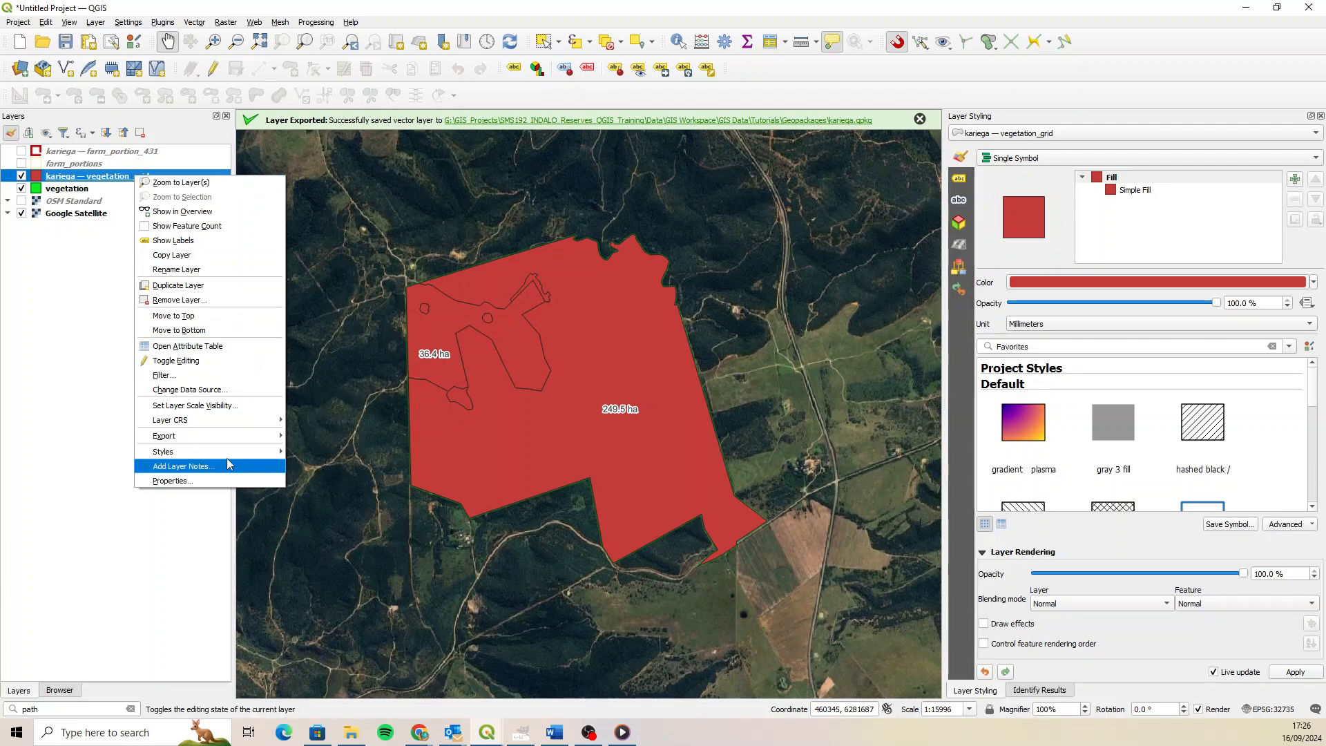
{"action": "mouse_move", "coordinate": [232, 452]}
{"action": "mouse_move", "coordinate": [351, 467]}
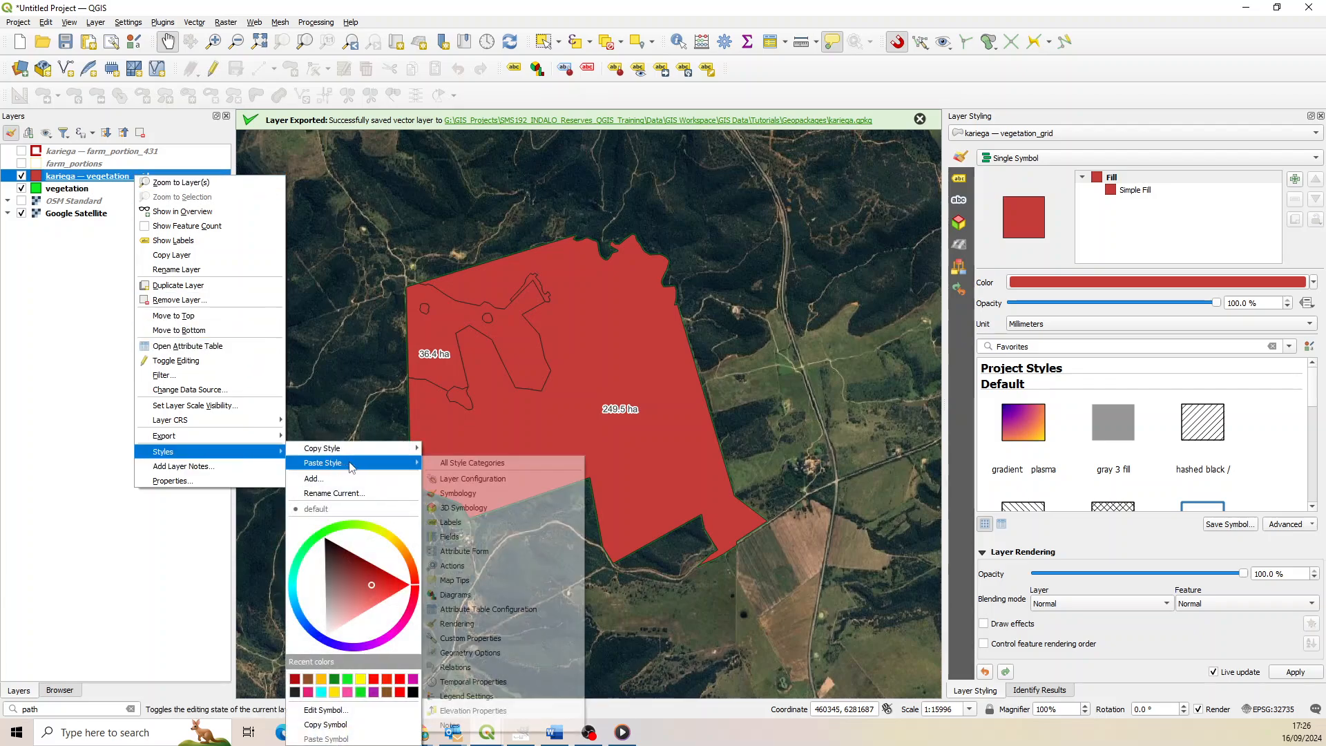
{"action": "left_click", "coordinate": [473, 463]}
{"action": "left_click", "coordinate": [21, 188]}
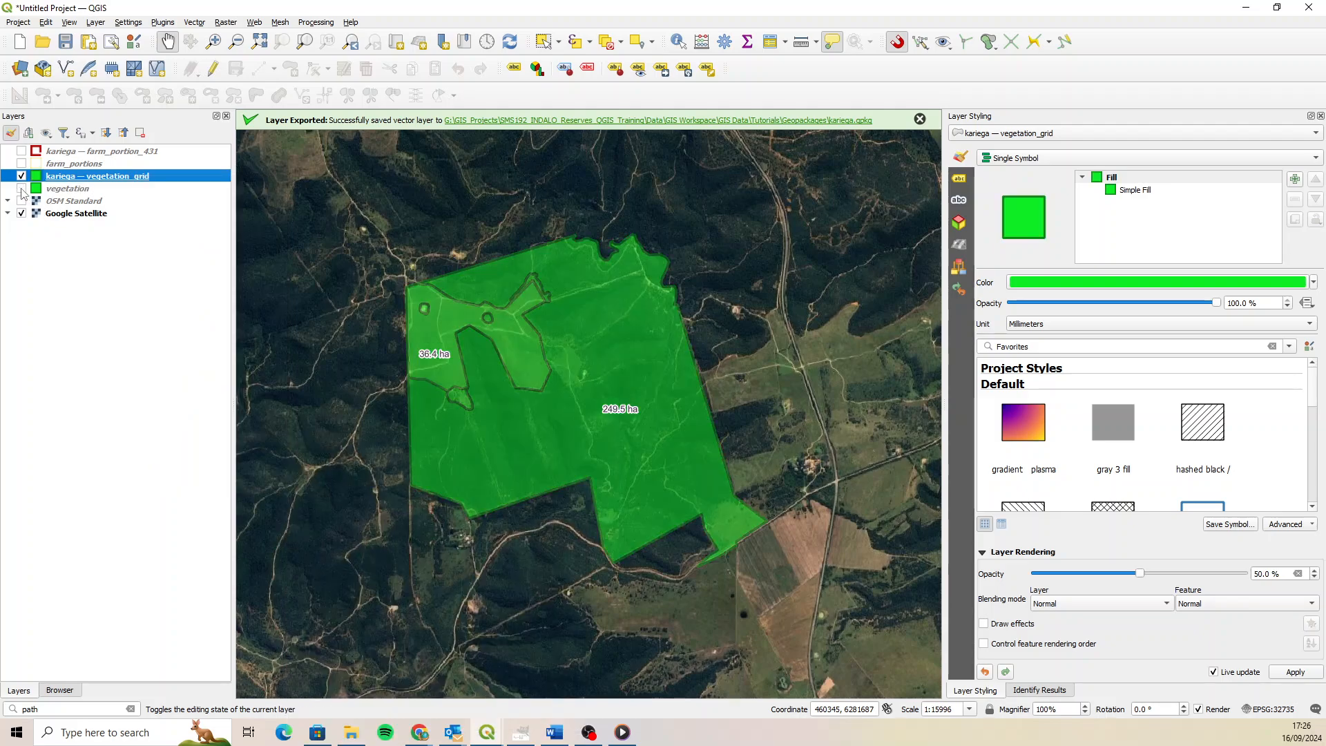
Check the surveyor field's widget and default value settings in the vegetation_grid attributes form.
{"action": "right_click", "coordinate": [76, 180]}
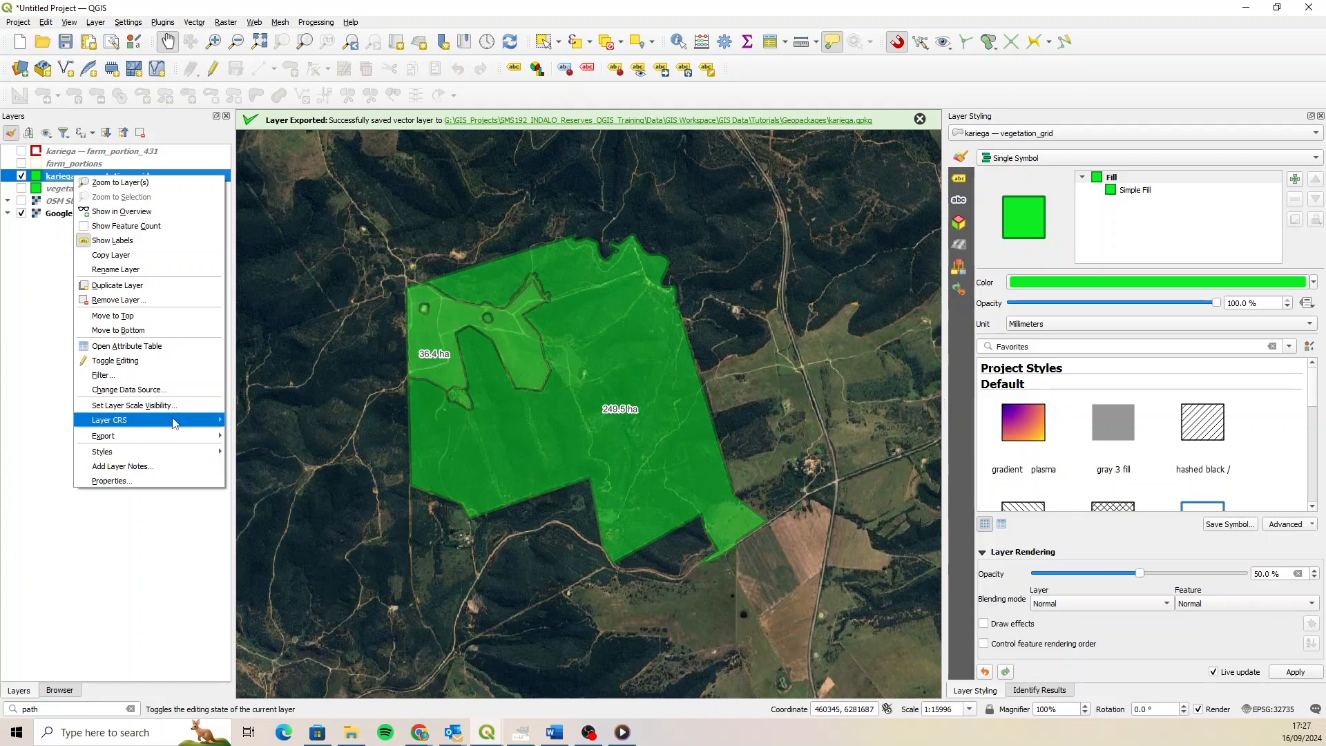
{"action": "left_click", "coordinate": [177, 480]}
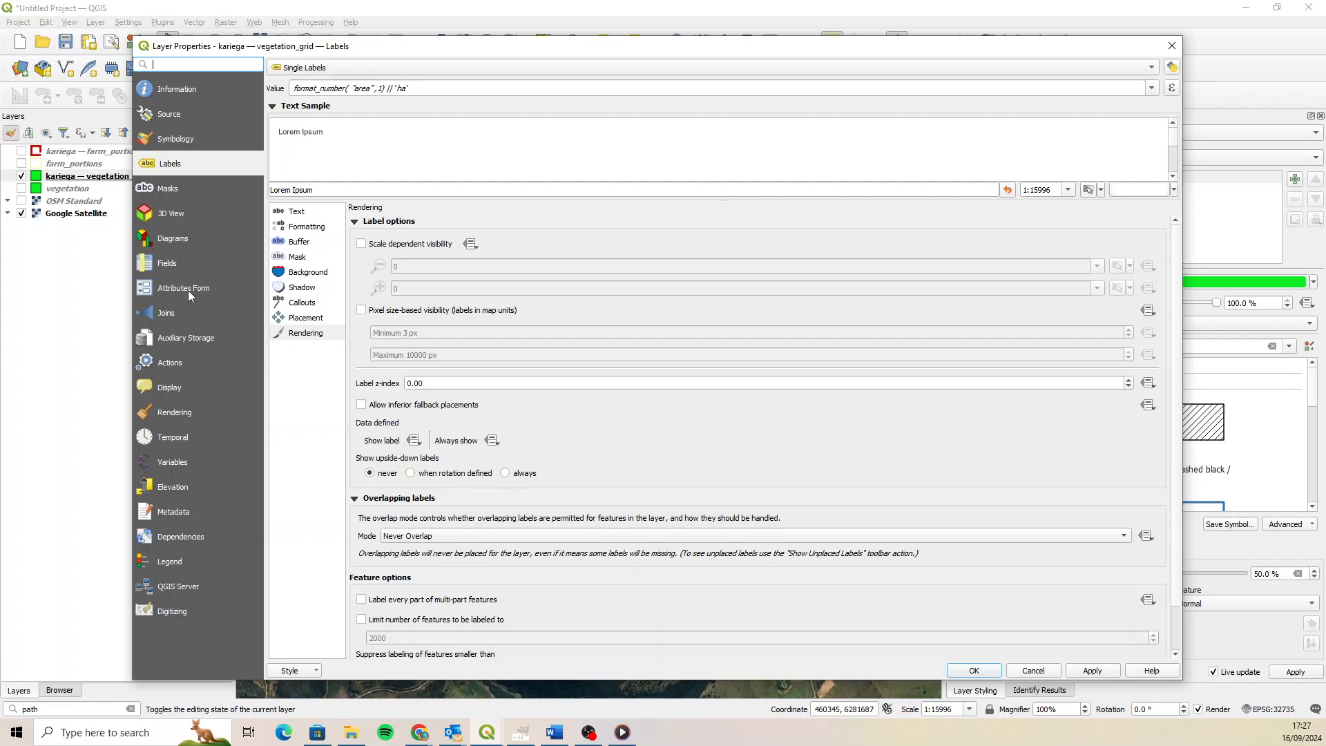
{"action": "left_click", "coordinate": [185, 287]}
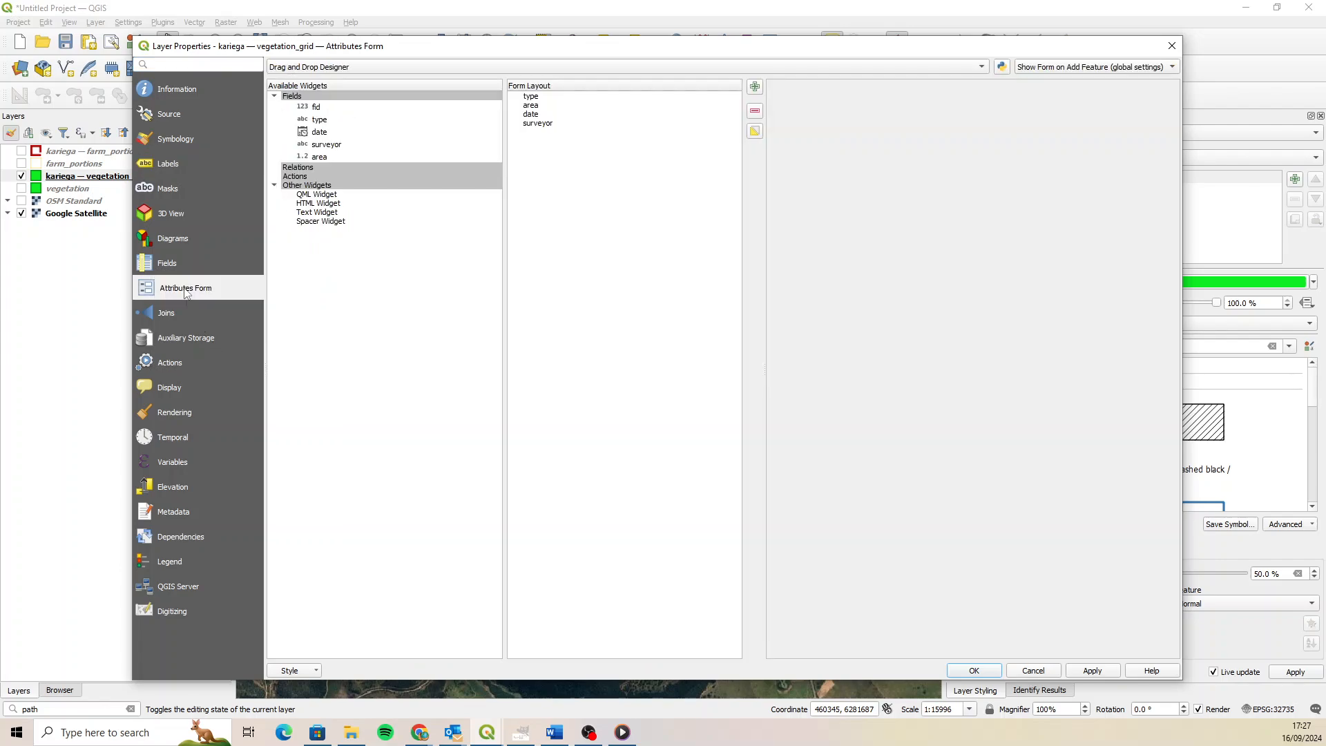
{"action": "left_click", "coordinate": [534, 124]}
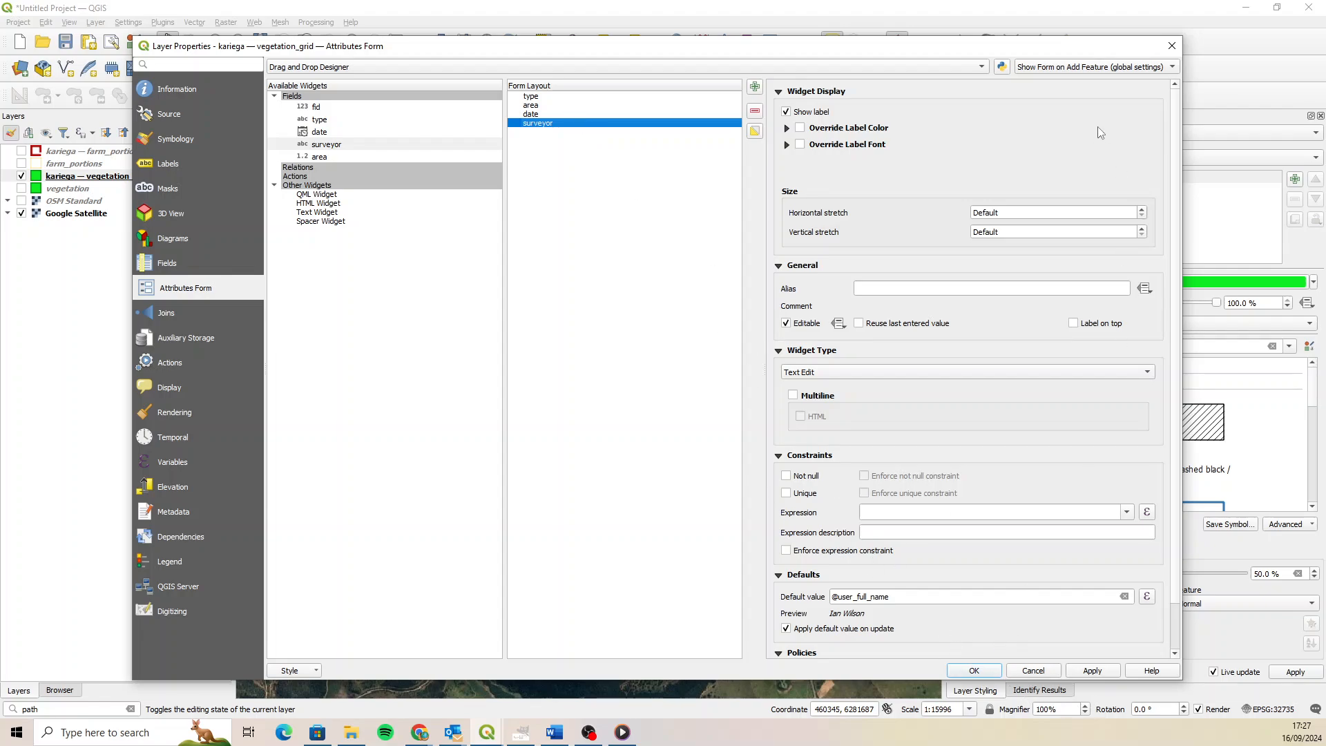
{"action": "left_click", "coordinate": [1172, 45]}
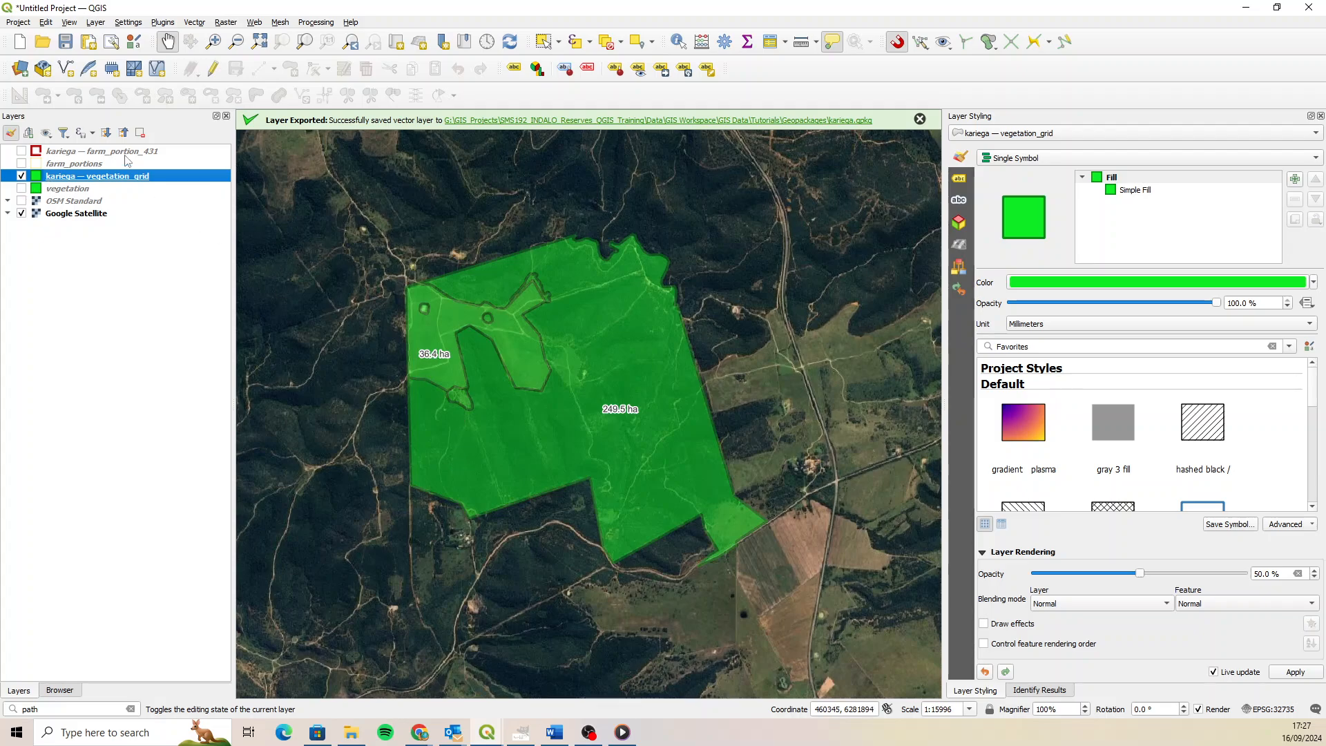
Delete all polygons from the vegetation_grid layer, save the edits and end editing.
{"action": "left_click", "coordinate": [213, 68]}
{"action": "left_click", "coordinate": [543, 41]}
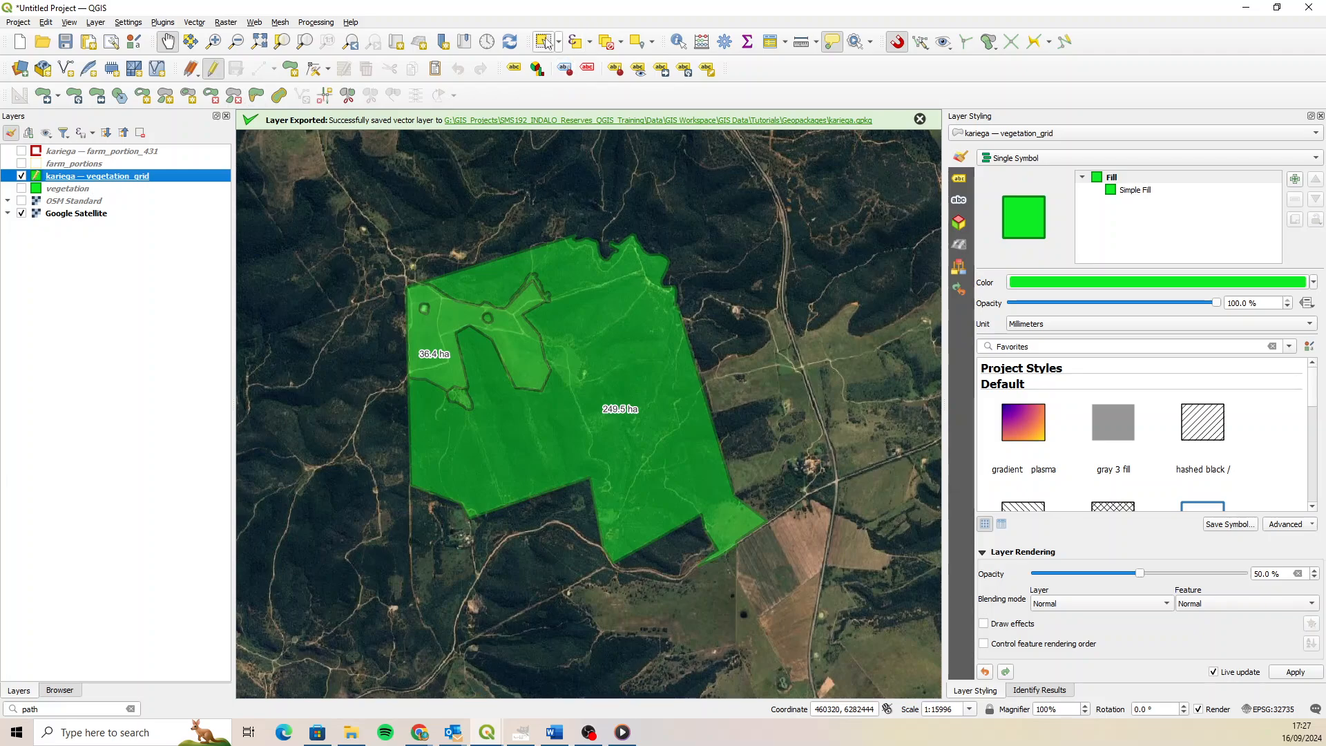
{"action": "left_click_drag", "start_coordinate": [347, 180], "coordinate": [889, 651]}
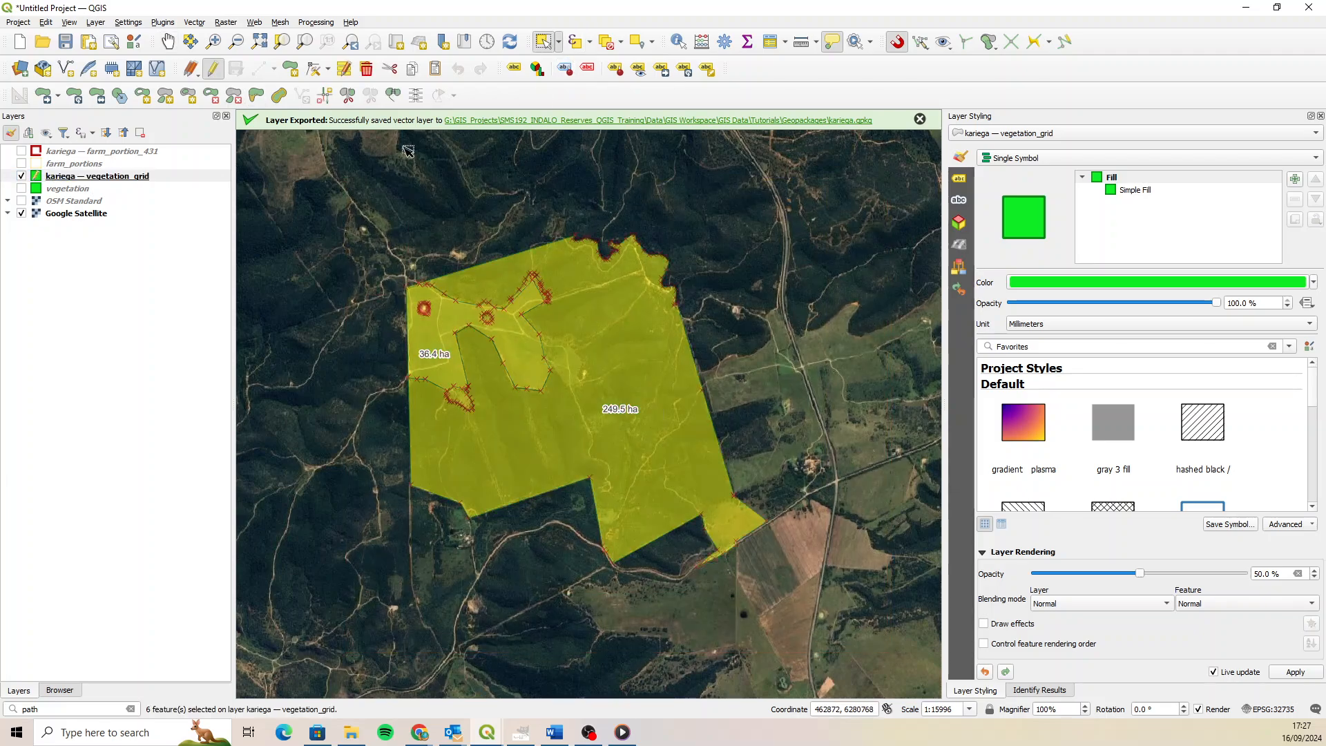
{"action": "left_click", "coordinate": [366, 68]}
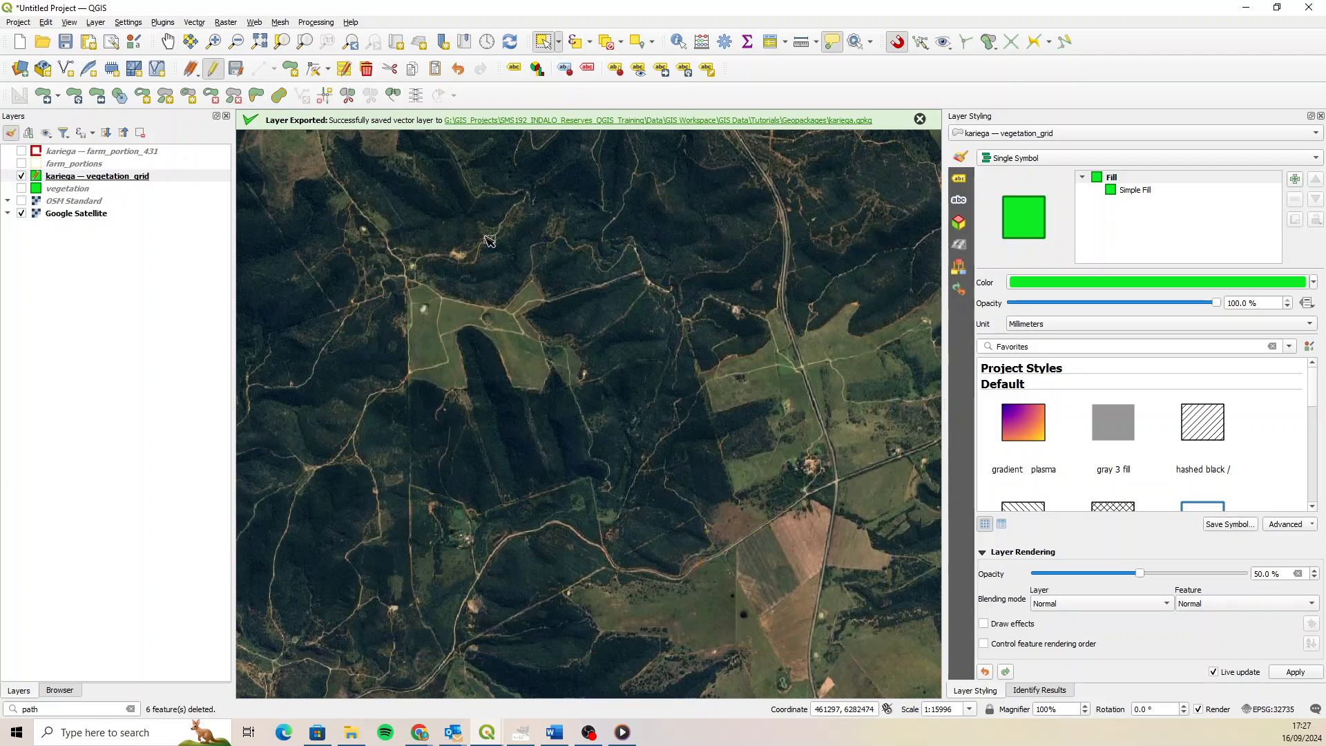
{"action": "left_click", "coordinate": [212, 69]}
{"action": "left_click", "coordinate": [645, 373]}
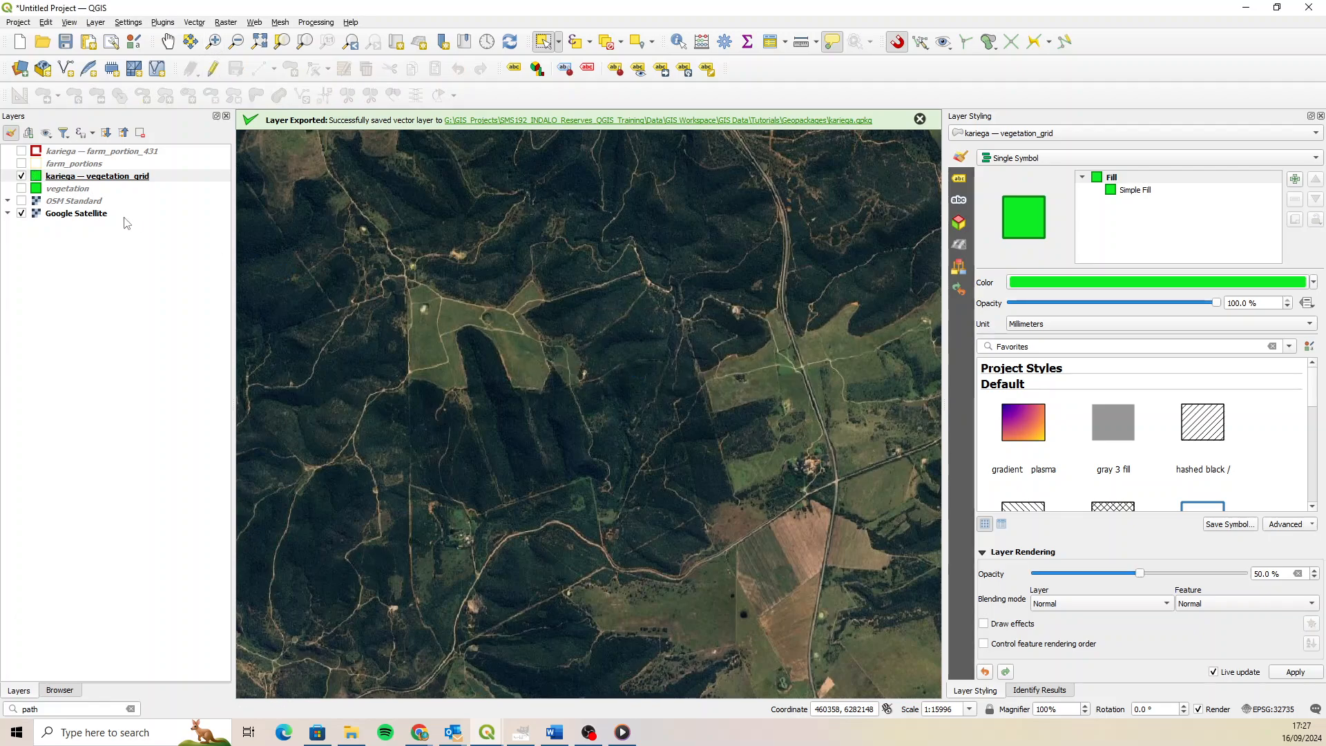
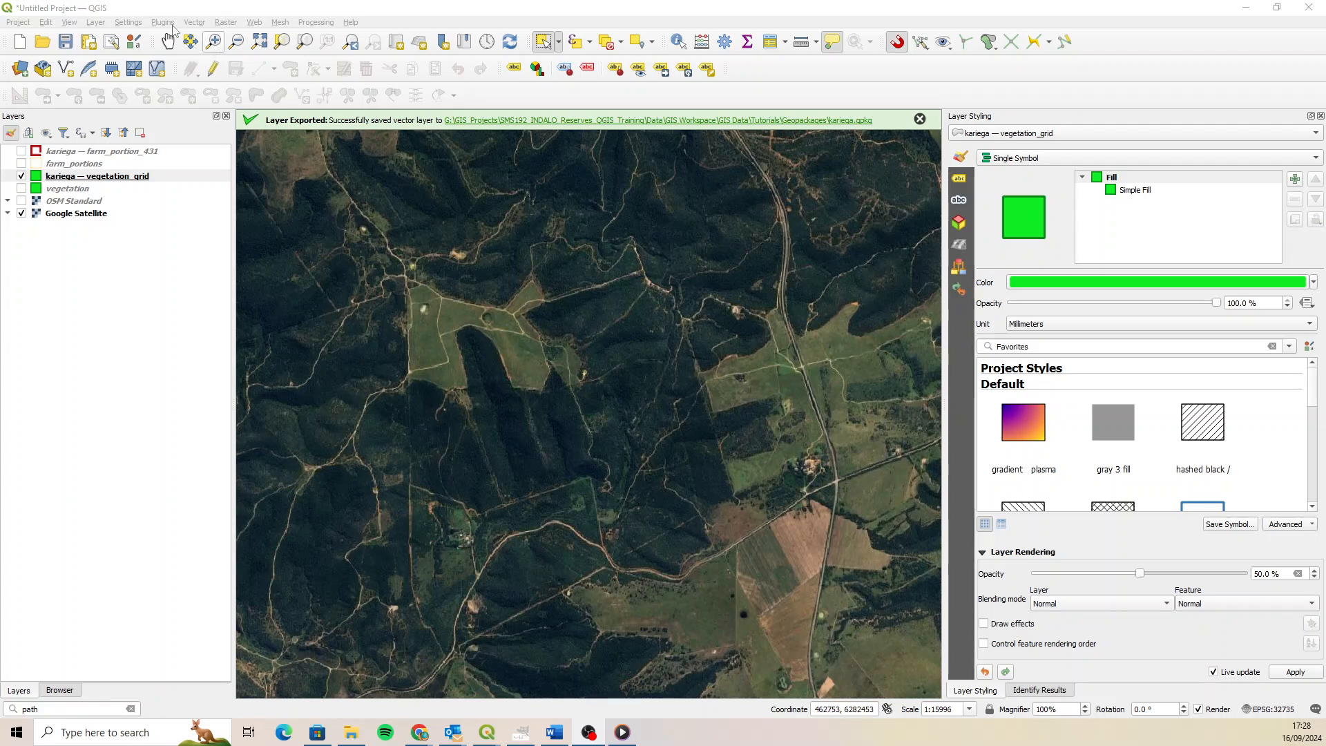
Start the Create Grid tool and set the grid type to Rectangle (Polygon).
{"action": "left_click", "coordinate": [222, 11]}
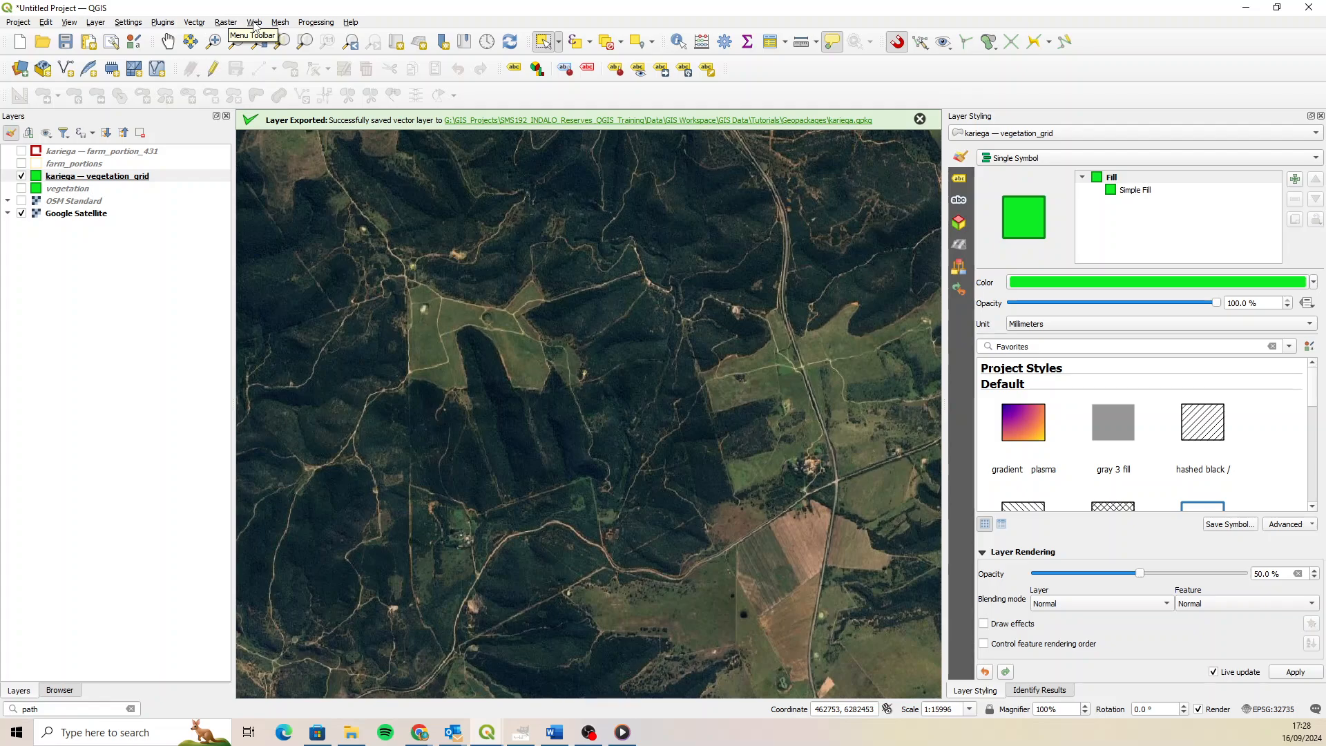
{"action": "left_click", "coordinate": [195, 26]}
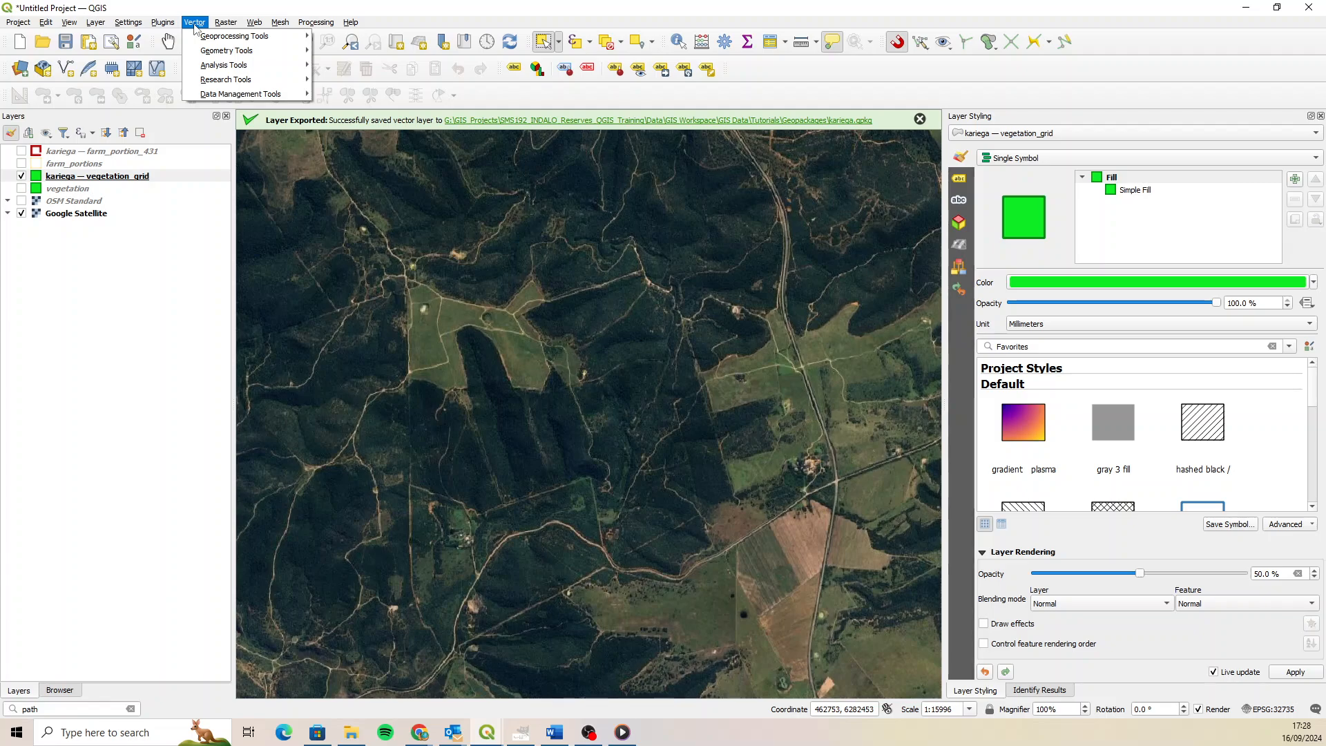
{"action": "mouse_move", "coordinate": [235, 80]}
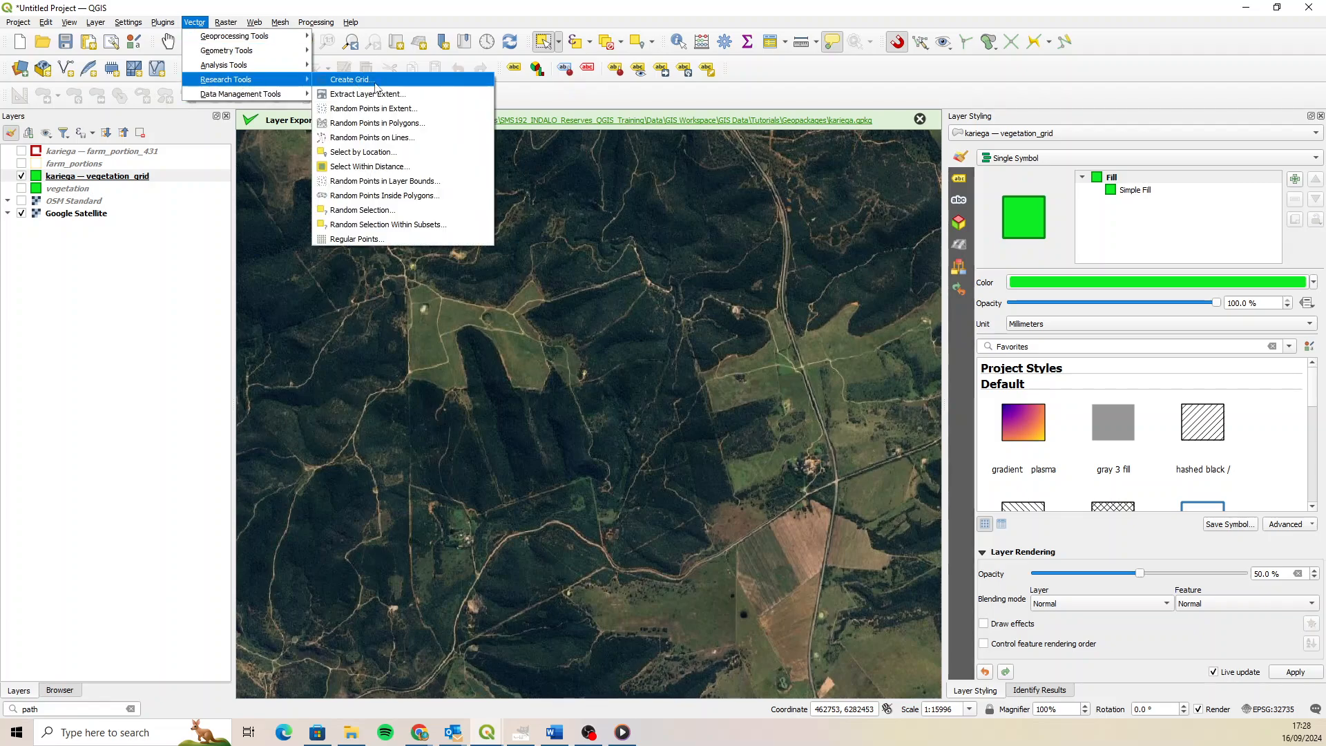
{"action": "left_click", "coordinate": [374, 81]}
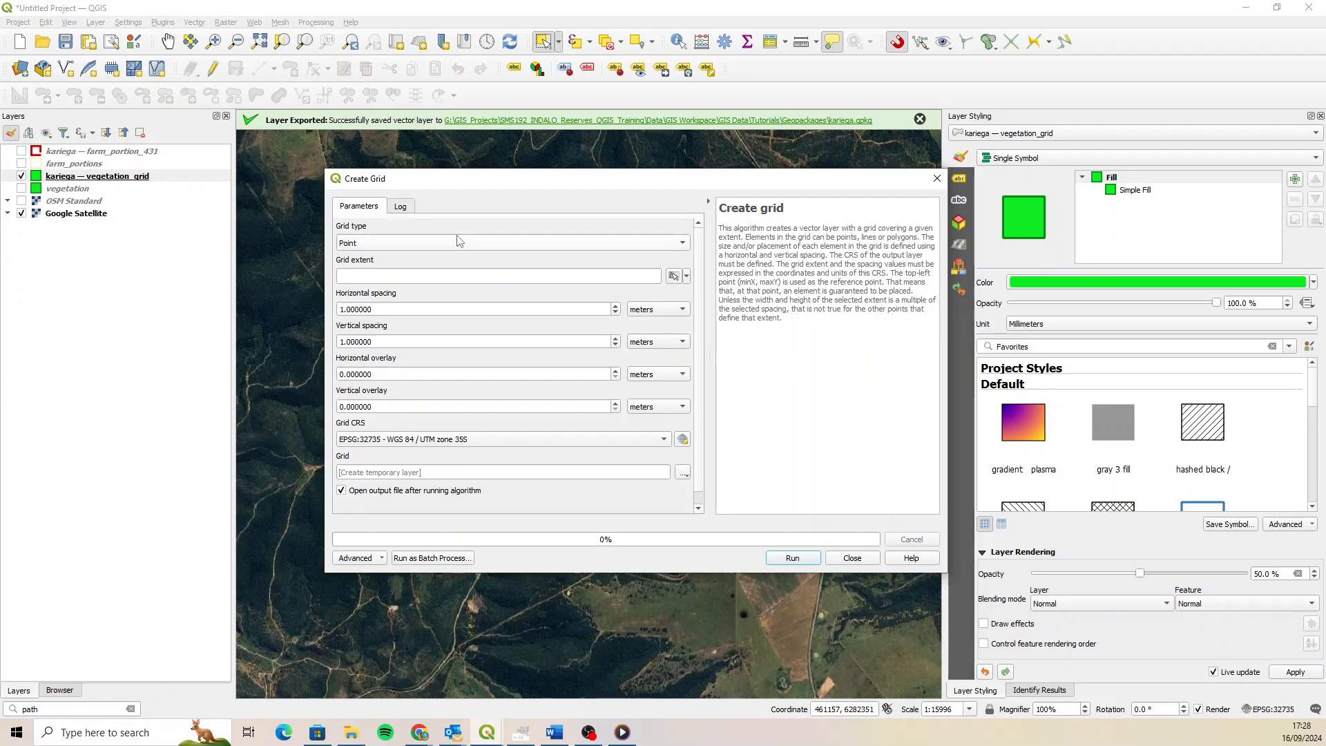
{"action": "left_click", "coordinate": [406, 253]}
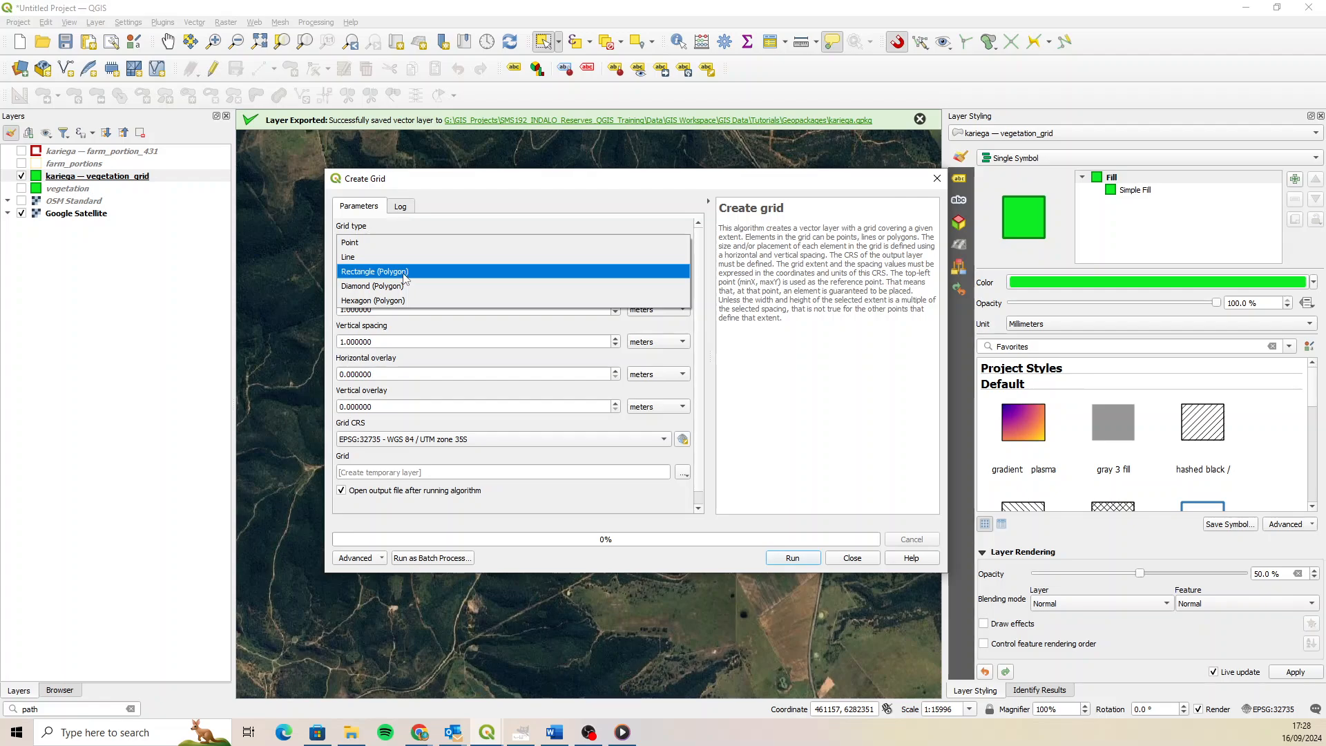
{"action": "left_click", "coordinate": [405, 274]}
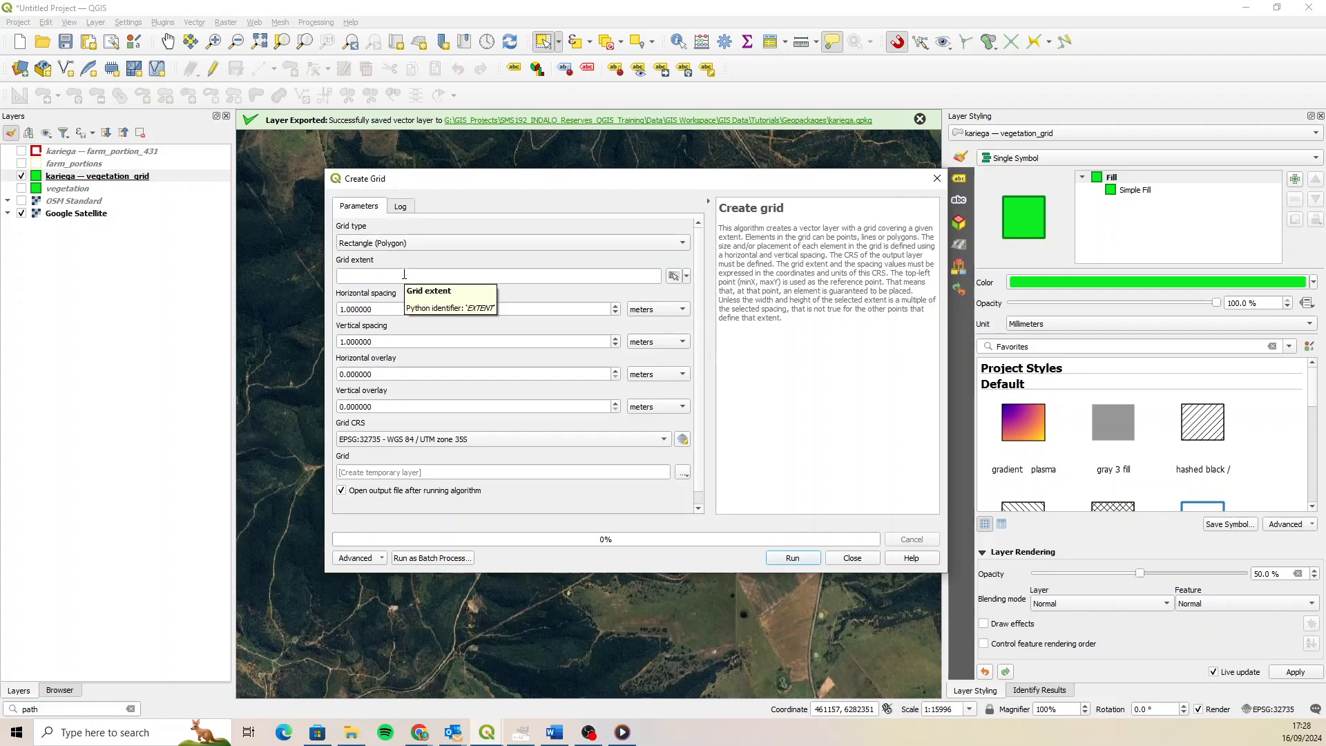
Draw the grid extent on the map canvas, about 385 m by 372 m, over the eastern edge of the veld clearing.
{"action": "left_click", "coordinate": [687, 277]}
{"action": "mouse_move", "coordinate": [684, 289]}
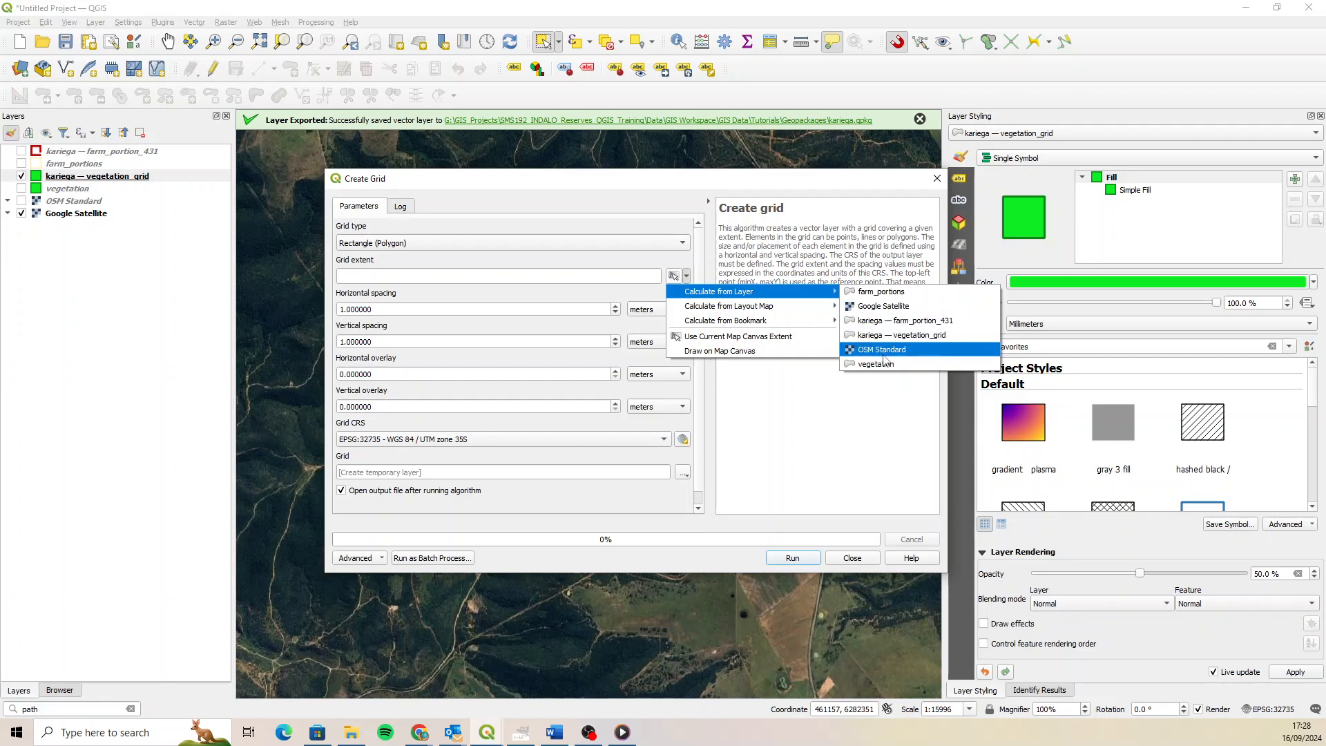
{"action": "left_click", "coordinate": [775, 350]}
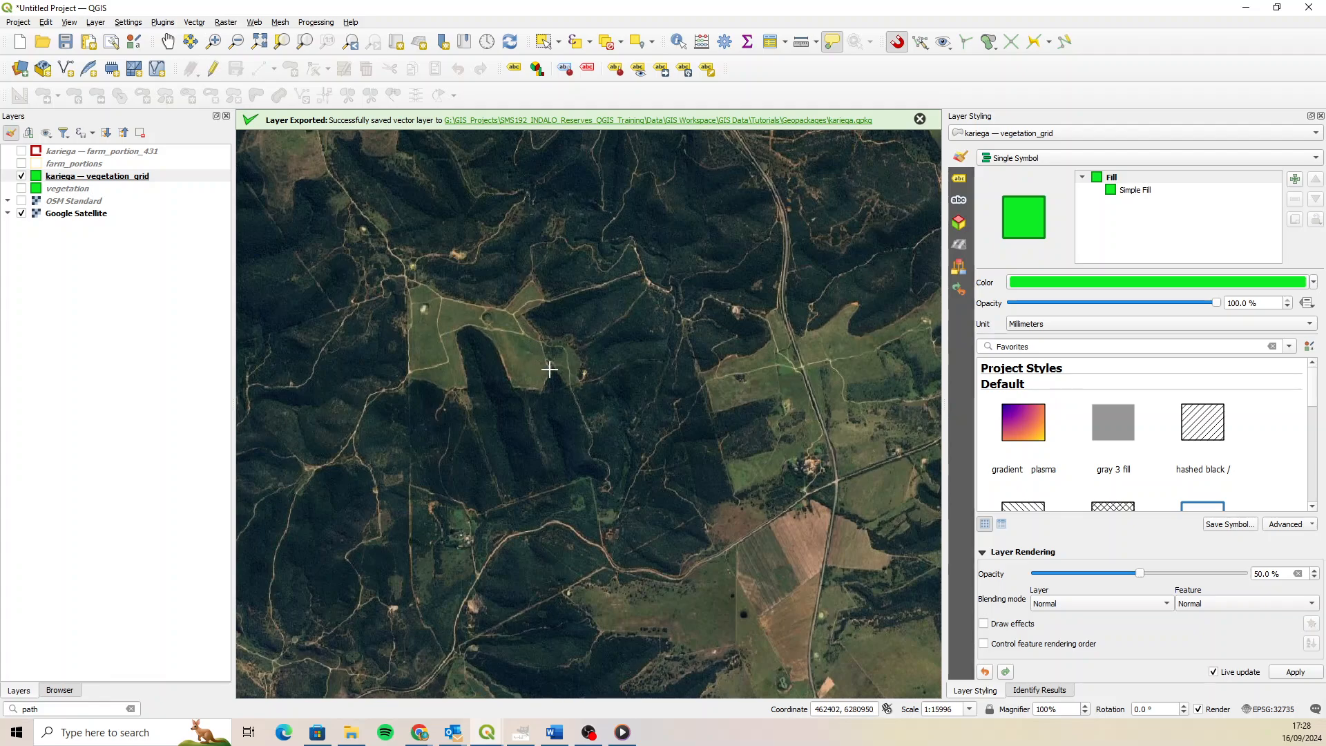
{"action": "left_click_drag", "start_coordinate": [527, 318], "coordinate": [588, 375]}
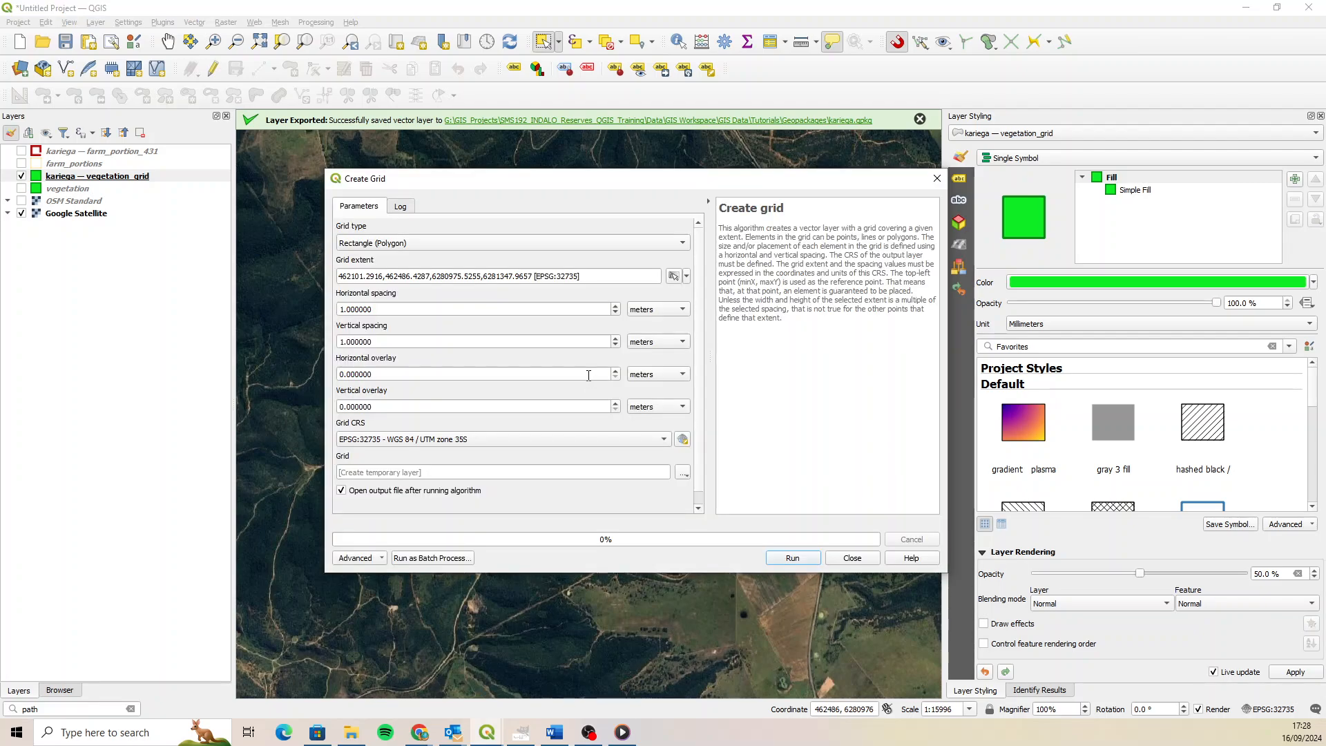
Set the grid's horizontal and vertical spacing to 100 meters.
{"action": "left_click_drag", "start_coordinate": [386, 309], "coordinate": [242, 301]}
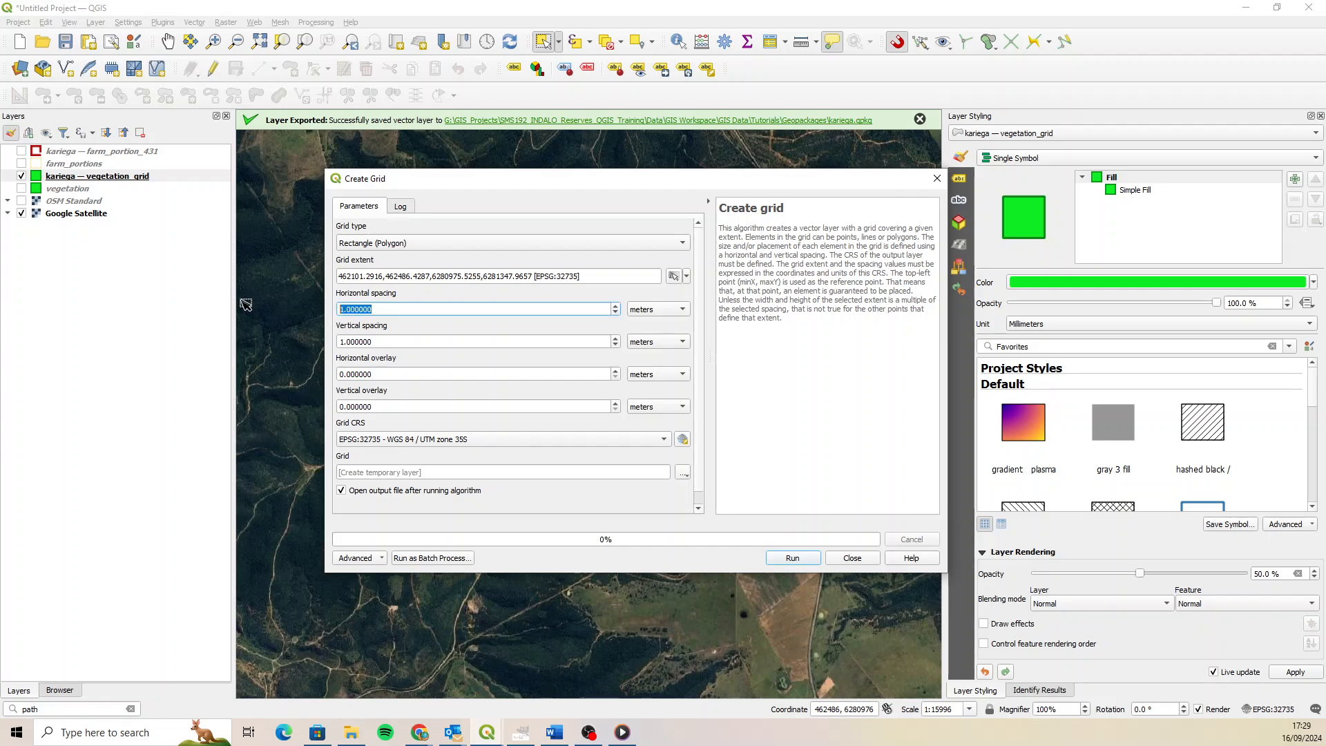
{"action": "type", "text": "100"}
{"action": "key", "text": "Tab"}
{"action": "type", "text": "1"}
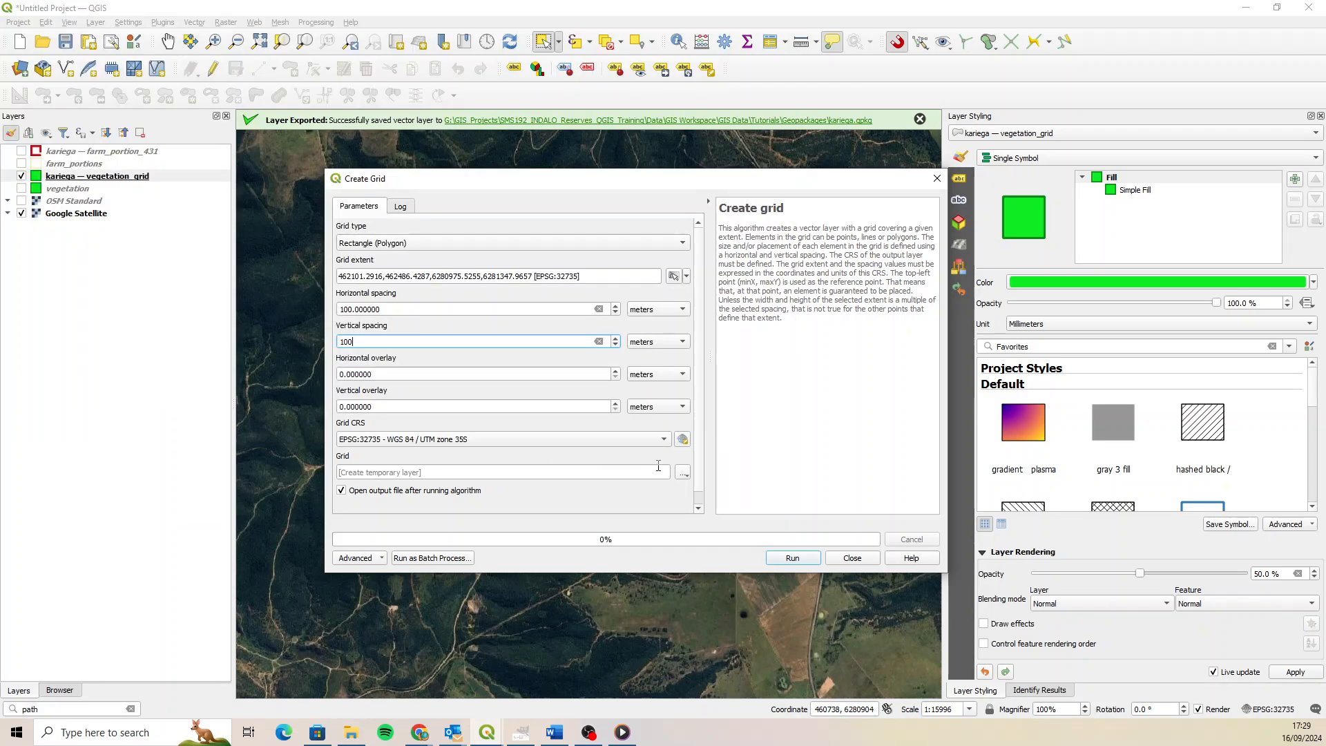
{"action": "scroll", "coordinate": [705, 473], "scroll_direction": "down", "scroll_amount": 1}
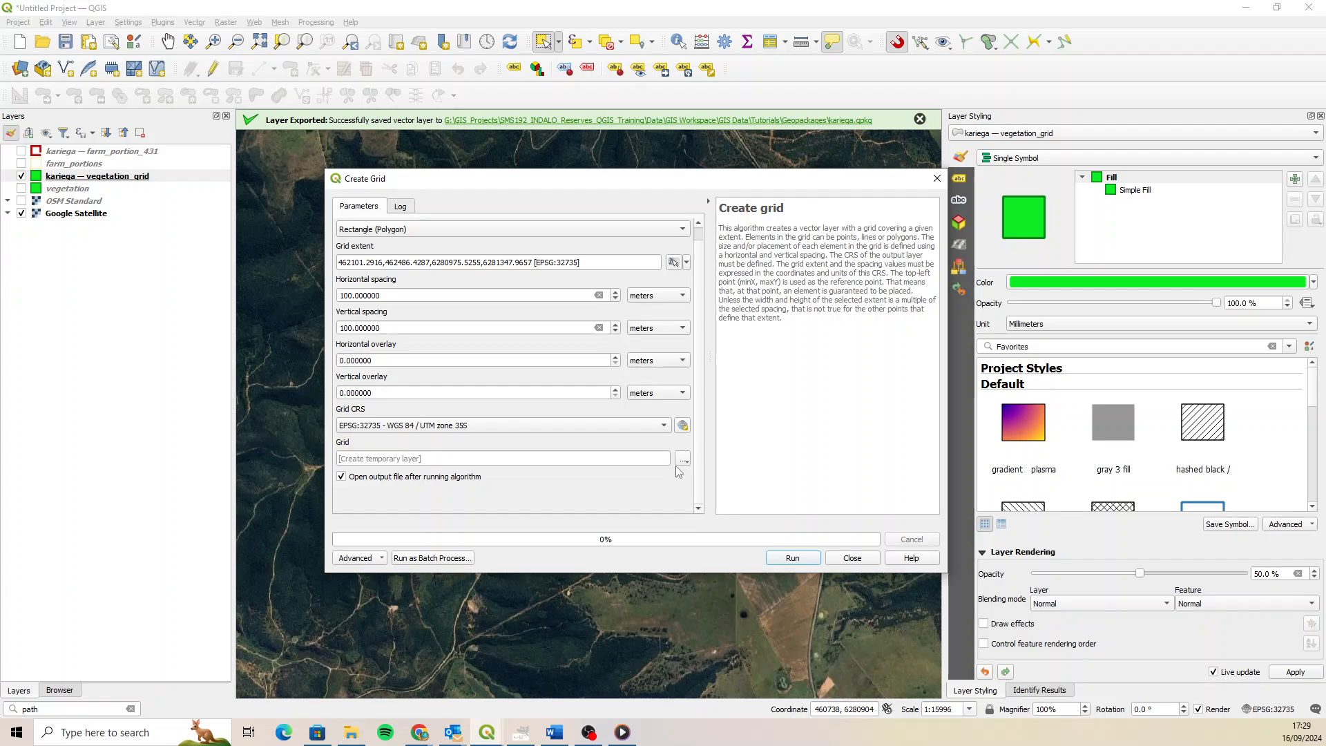
Generate the polygon grid as a temporary layer, close the tool and inspect the Grid layer over the satellite imagery.
{"action": "left_click", "coordinate": [792, 559]}
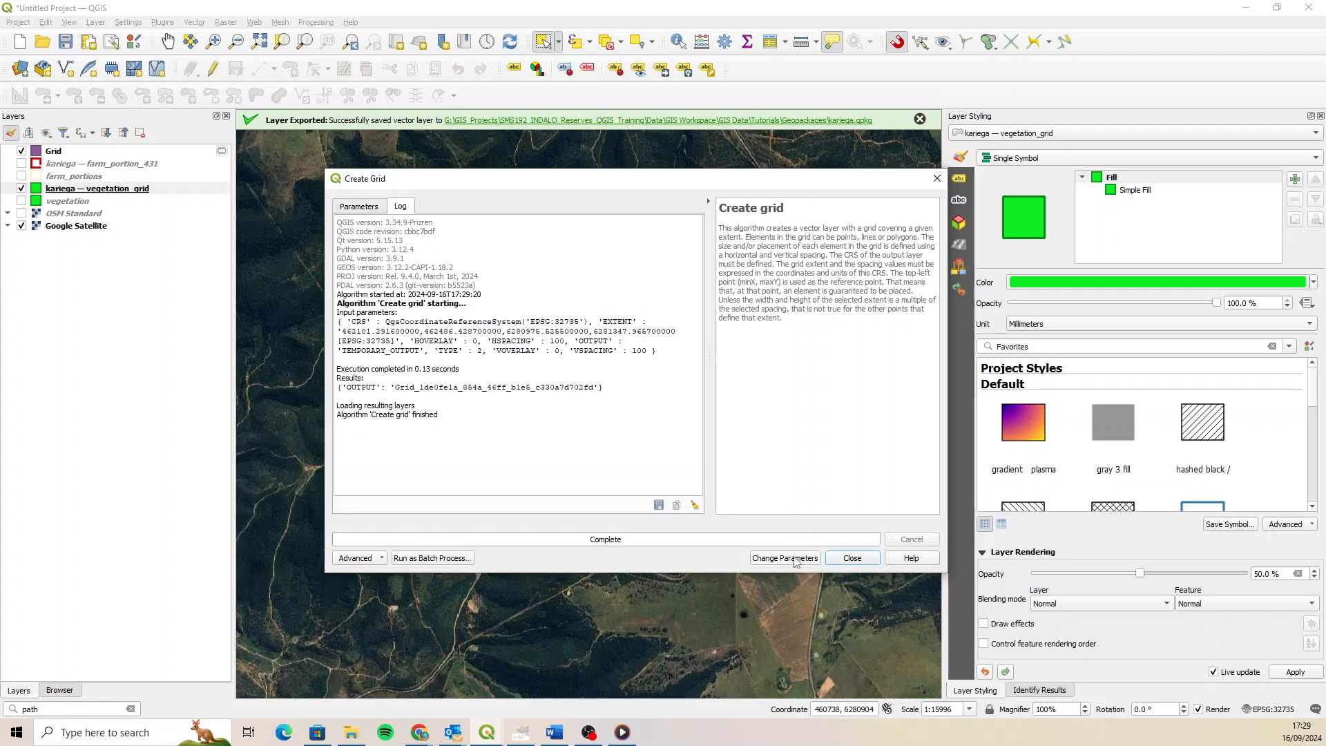
{"action": "left_click", "coordinate": [852, 558]}
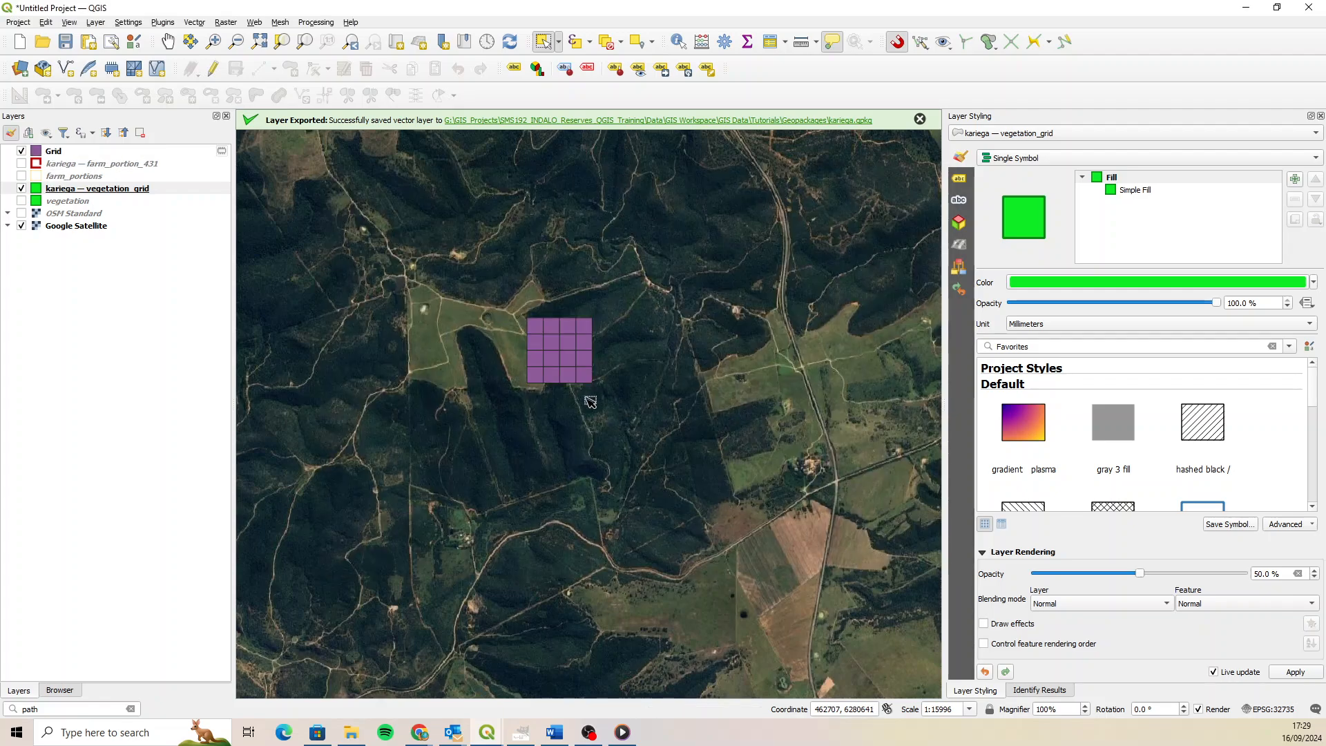
{"action": "scroll", "coordinate": [551, 350], "scroll_direction": "up", "scroll_amount": 2}
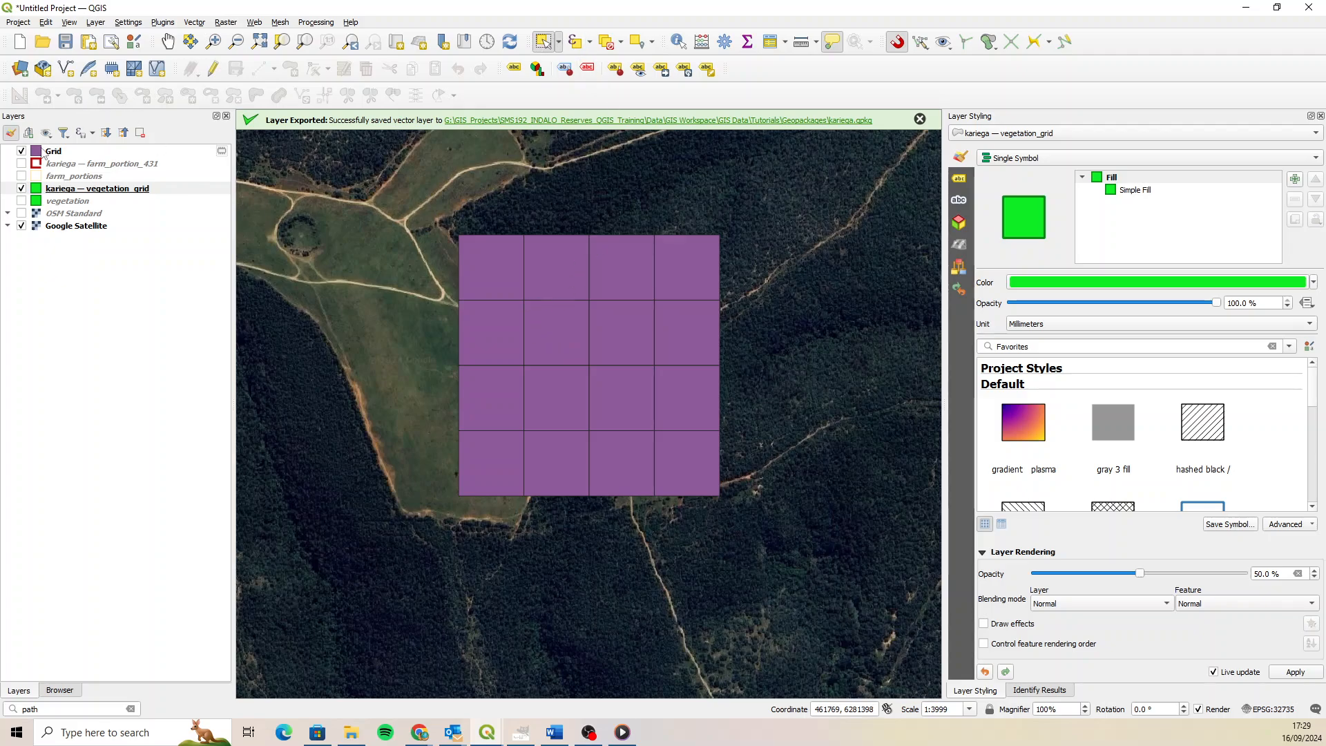
{"action": "left_click", "coordinate": [22, 152]}
{"action": "left_click", "coordinate": [23, 151]}
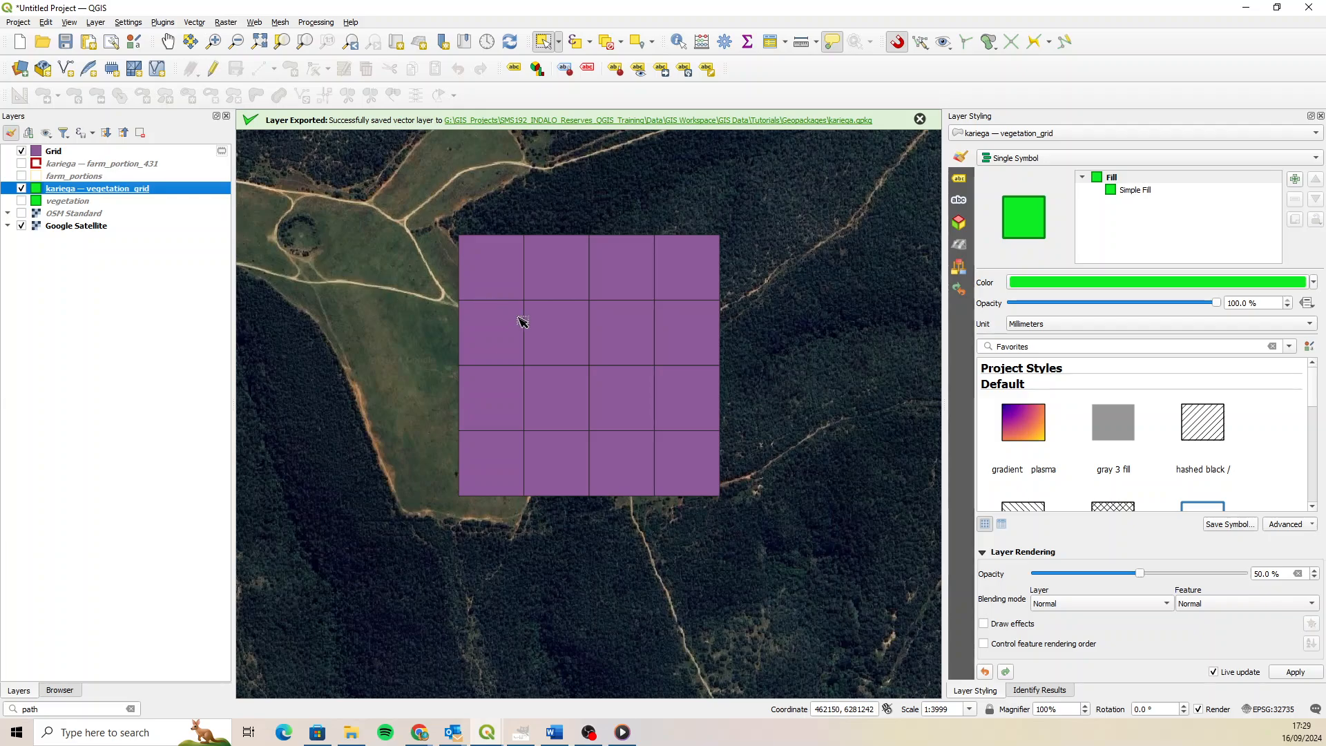
{"action": "left_click", "coordinate": [546, 356]}
Turn on editing for both the Grid layer and the vegetation_grid layer.
{"action": "left_click", "coordinate": [90, 150]}
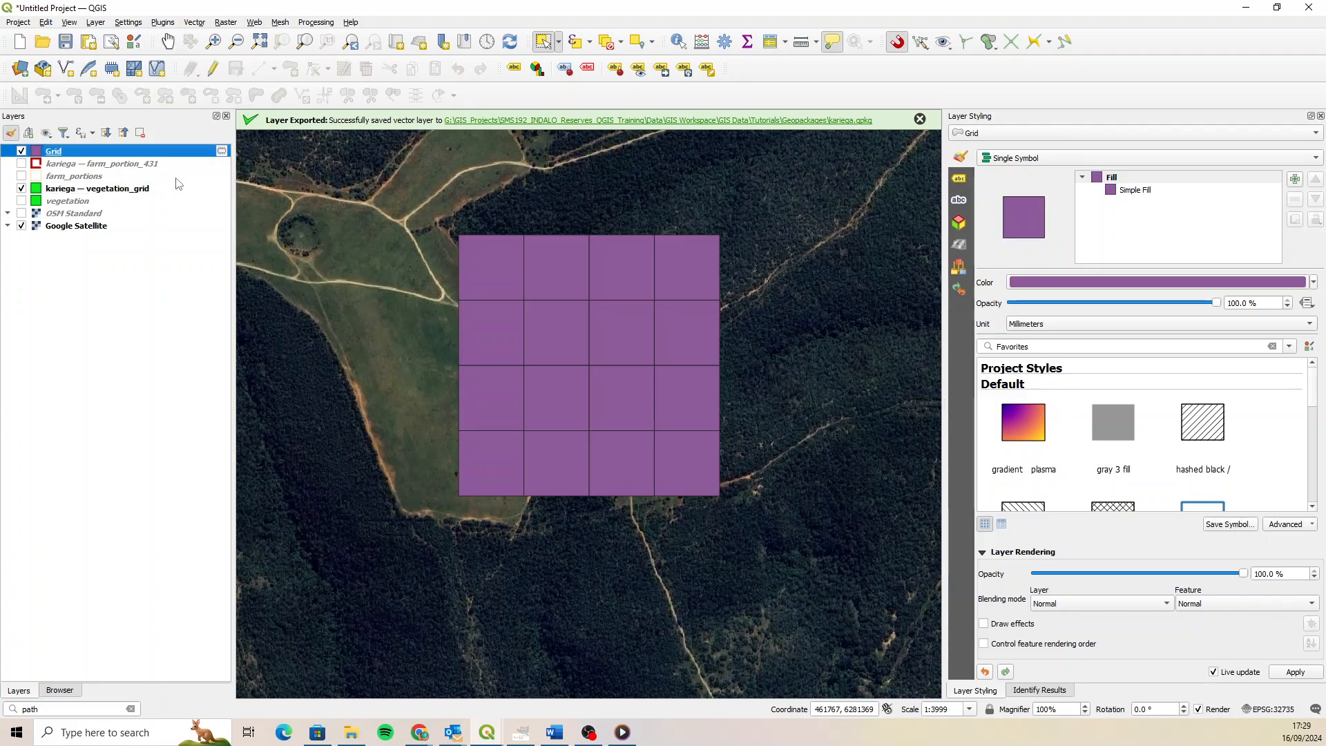
{"action": "left_click", "coordinate": [213, 68]}
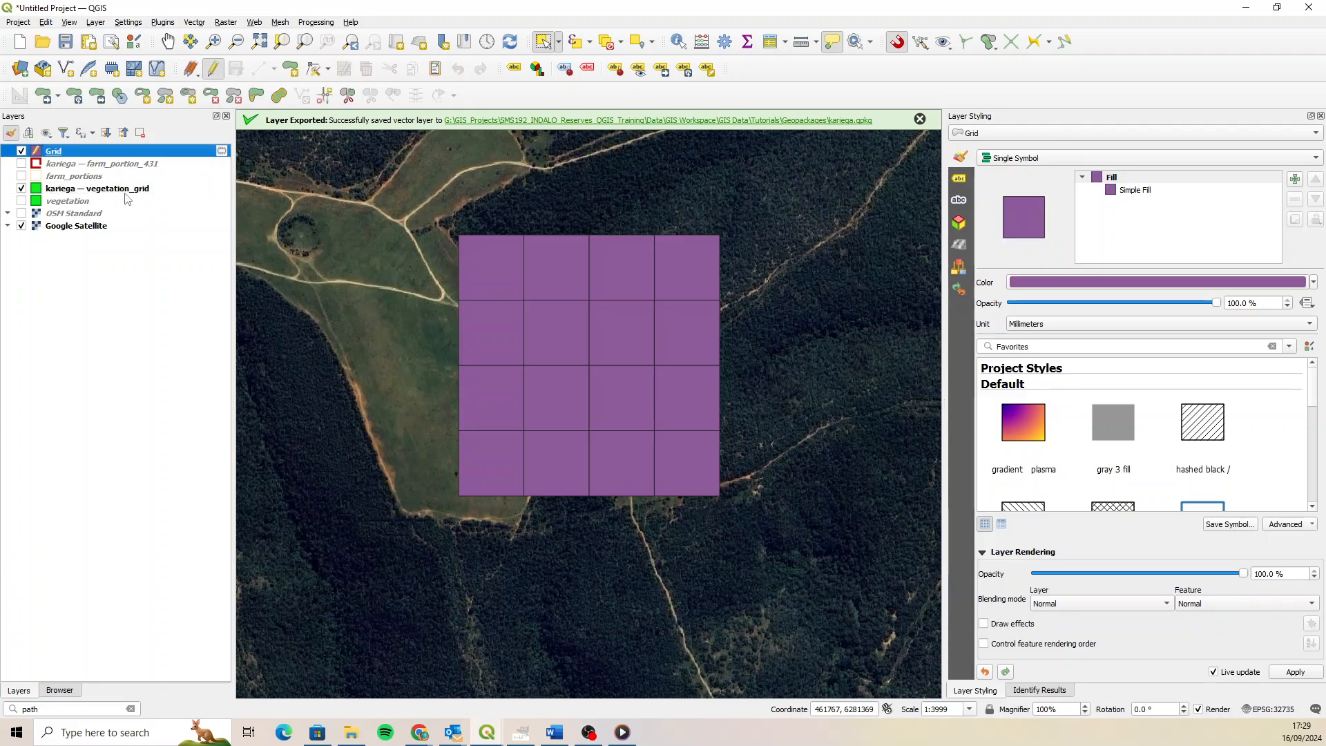
{"action": "left_click", "coordinate": [129, 189]}
{"action": "left_click", "coordinate": [212, 69]}
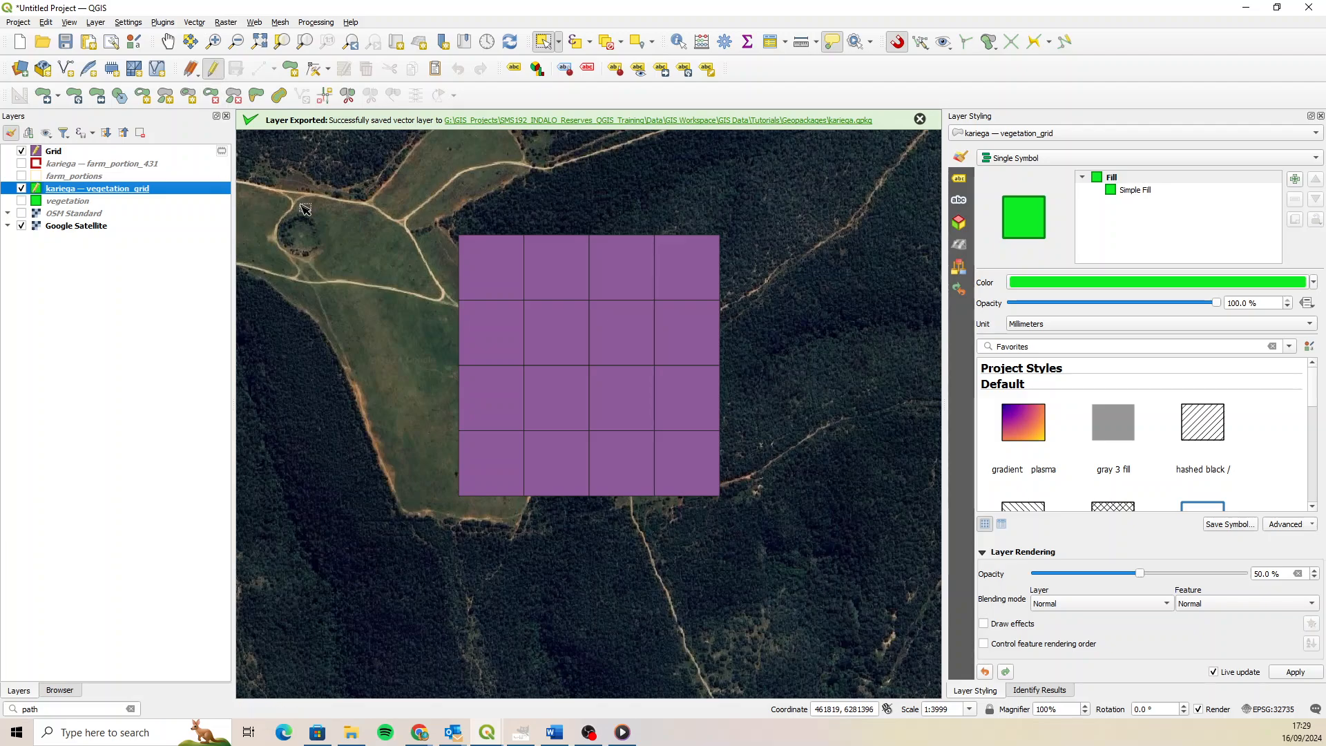
Copy the grid cell in the second row and second column of Grid and paste it into vegetation_grid.
{"action": "left_click", "coordinate": [129, 151]}
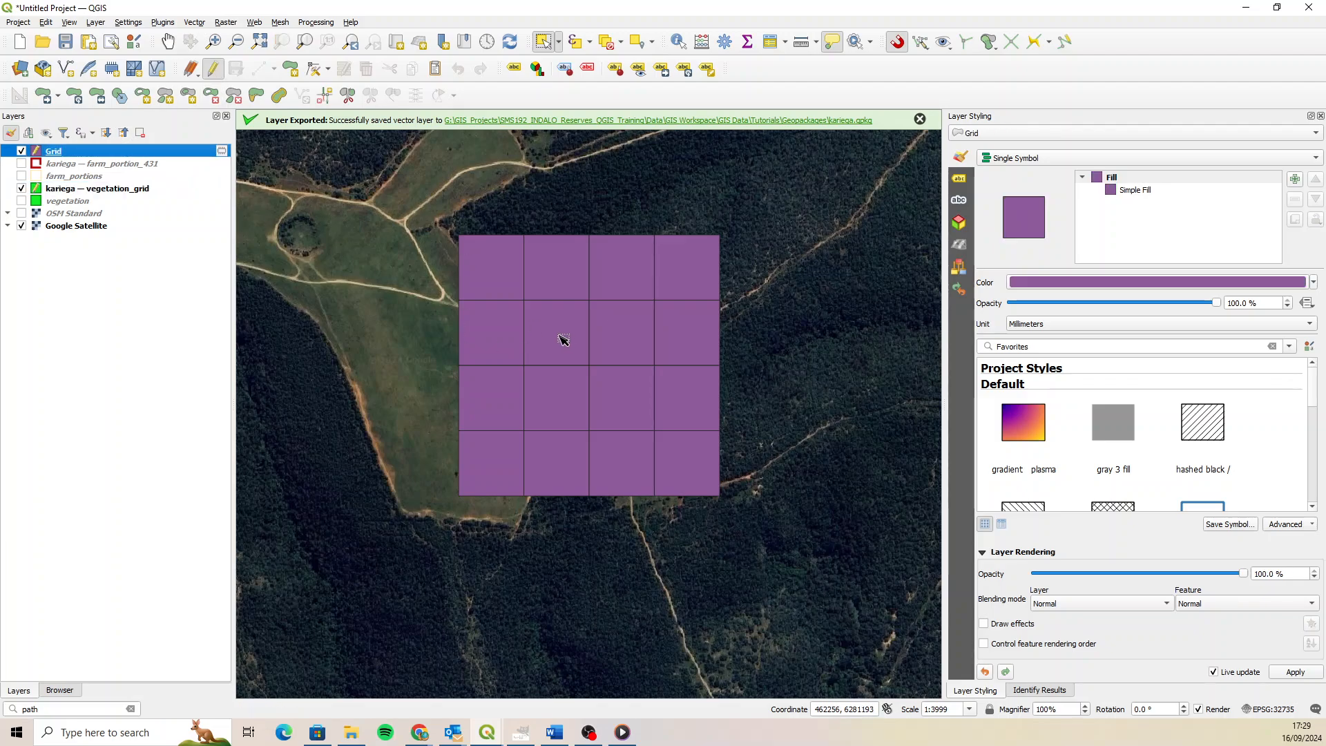
{"action": "left_click", "coordinate": [561, 333]}
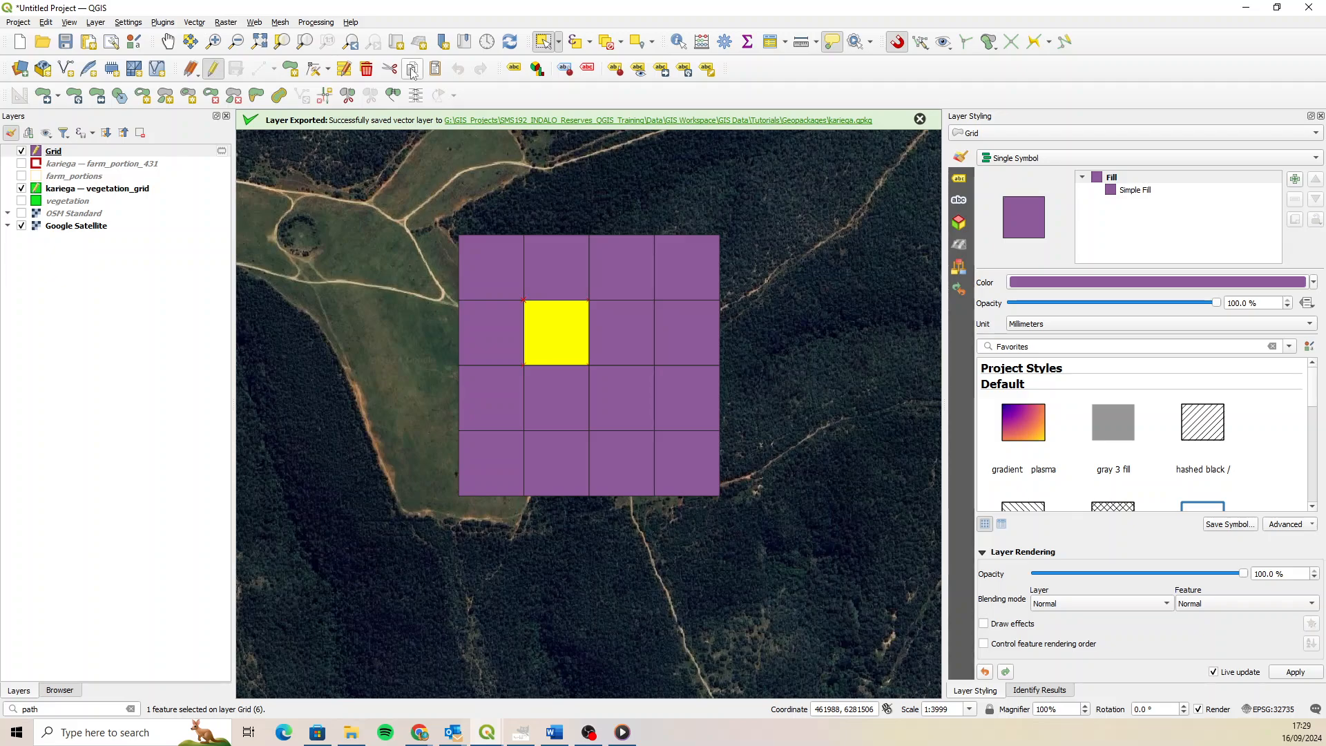
{"action": "left_click", "coordinate": [138, 189]}
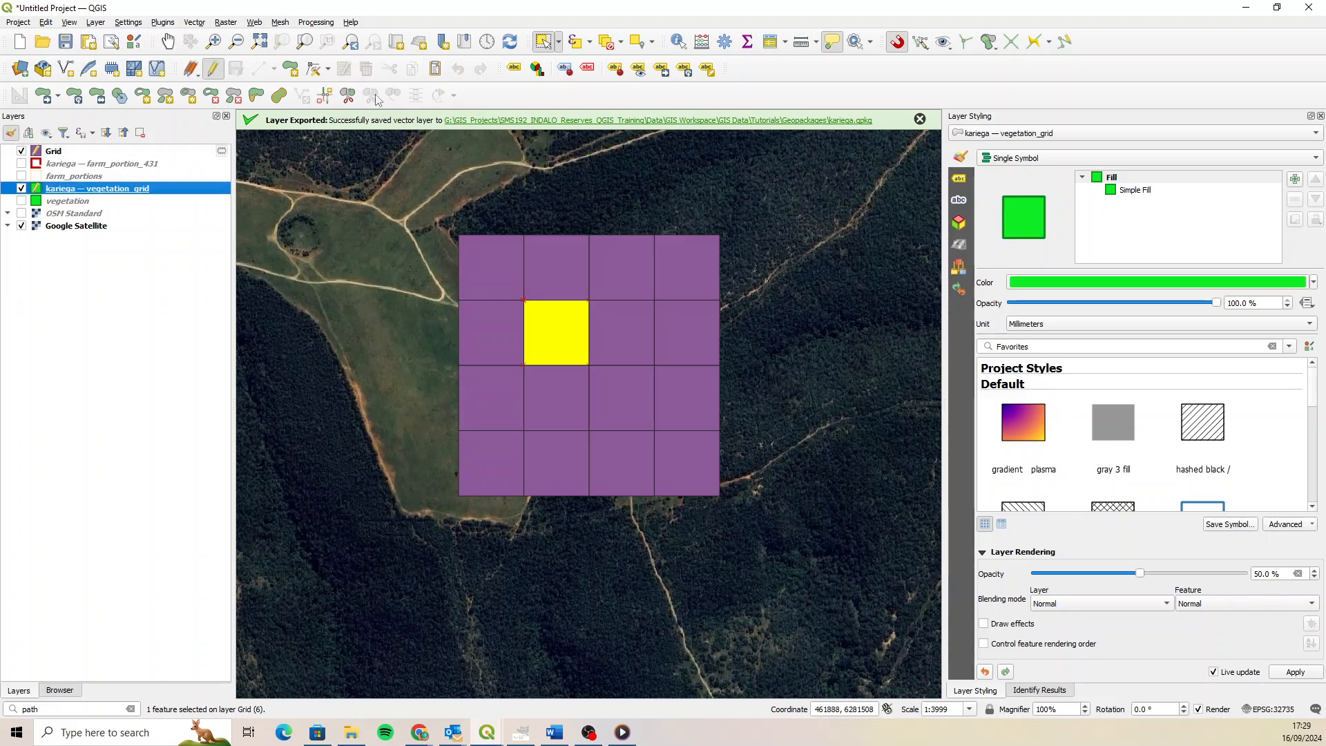
{"action": "left_click", "coordinate": [435, 70]}
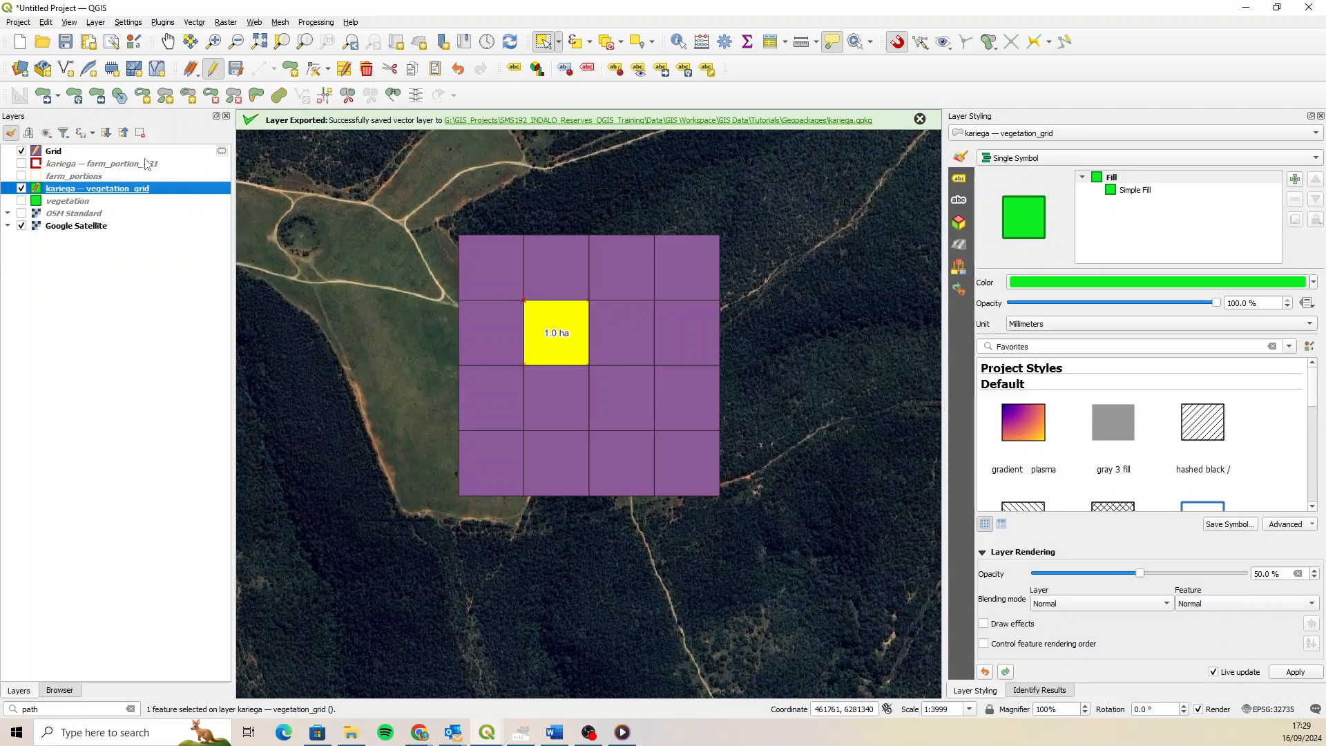
End editing on the Grid layer and hide it, leaving the pasted vegetation_grid cell shown over the imagery.
{"action": "left_click", "coordinate": [93, 151]}
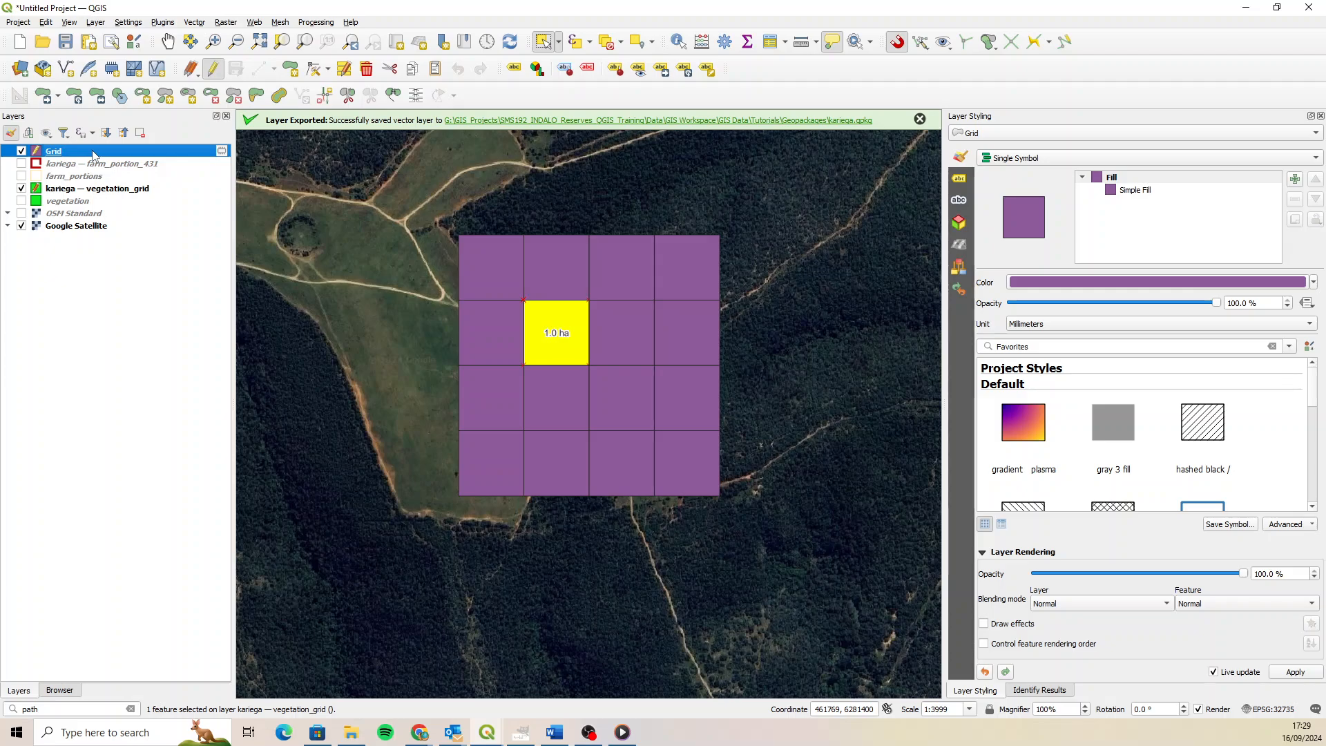
{"action": "left_click", "coordinate": [89, 190]}
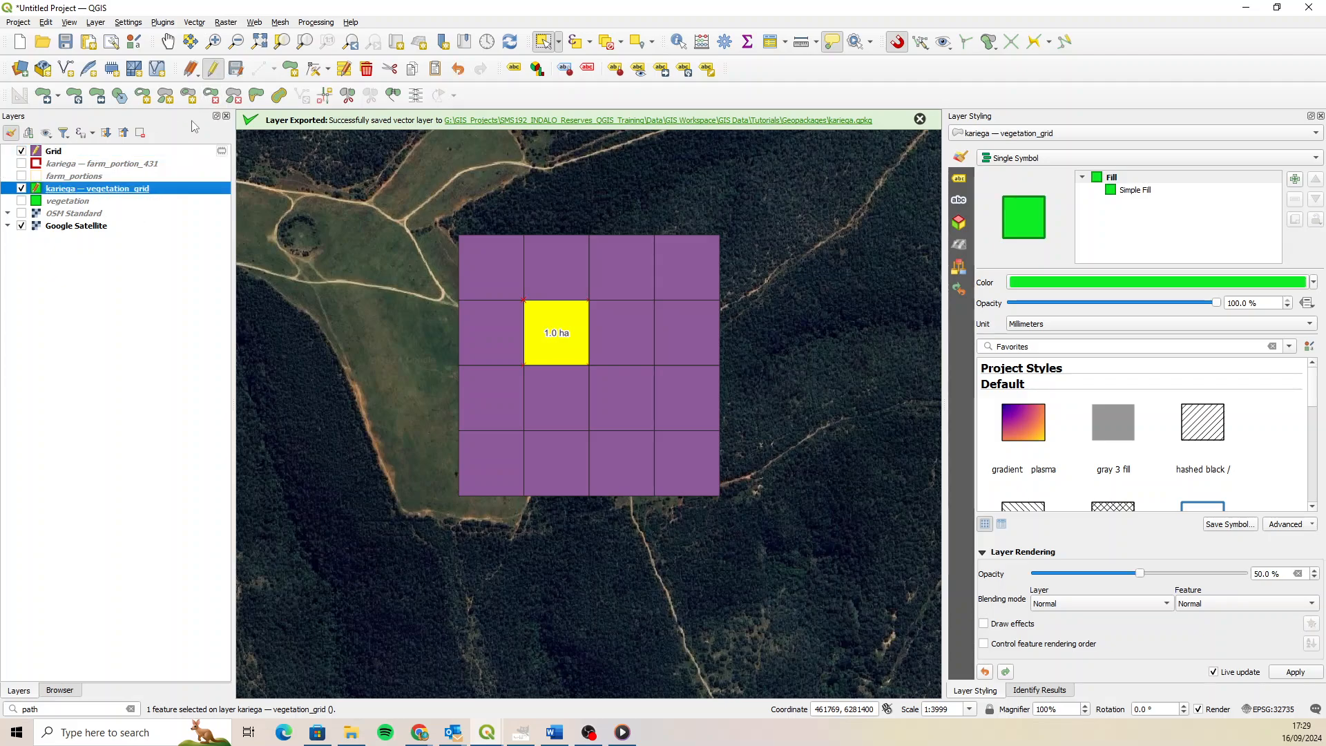
{"action": "left_click", "coordinate": [90, 152]}
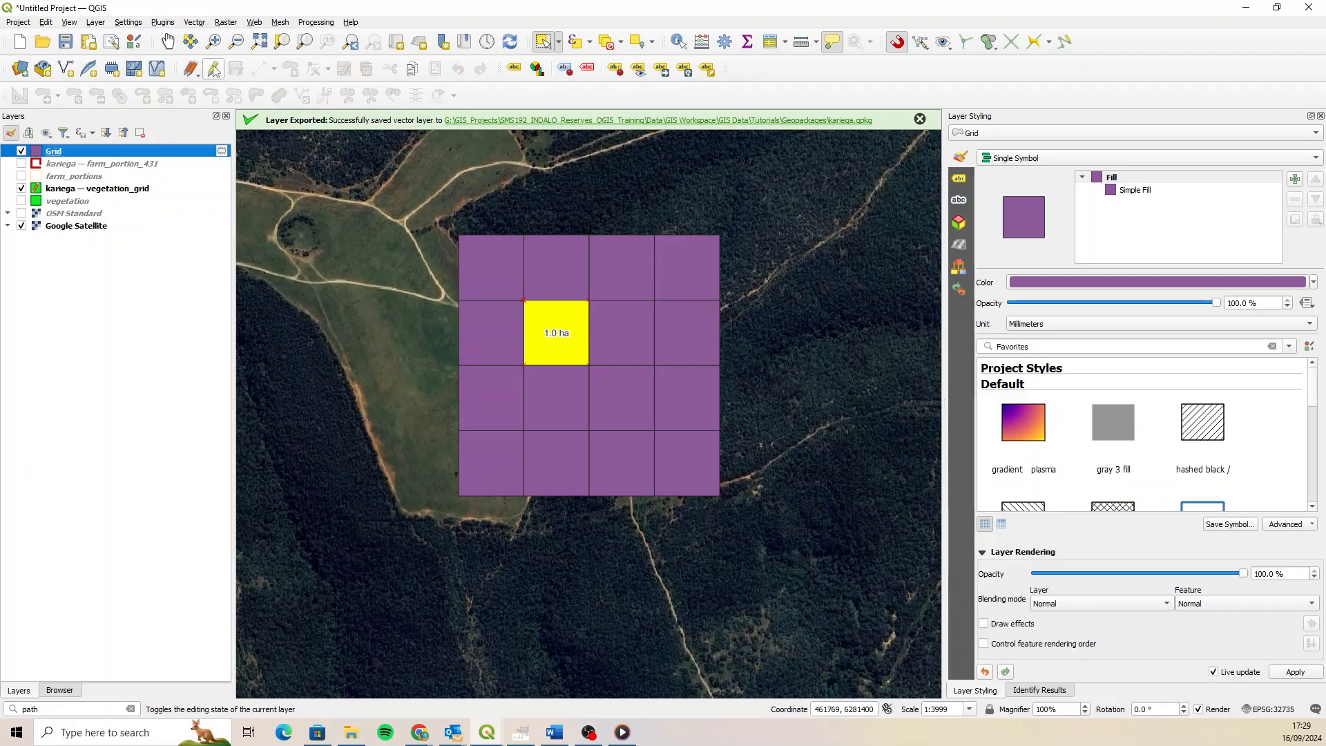
{"action": "left_click", "coordinate": [21, 150]}
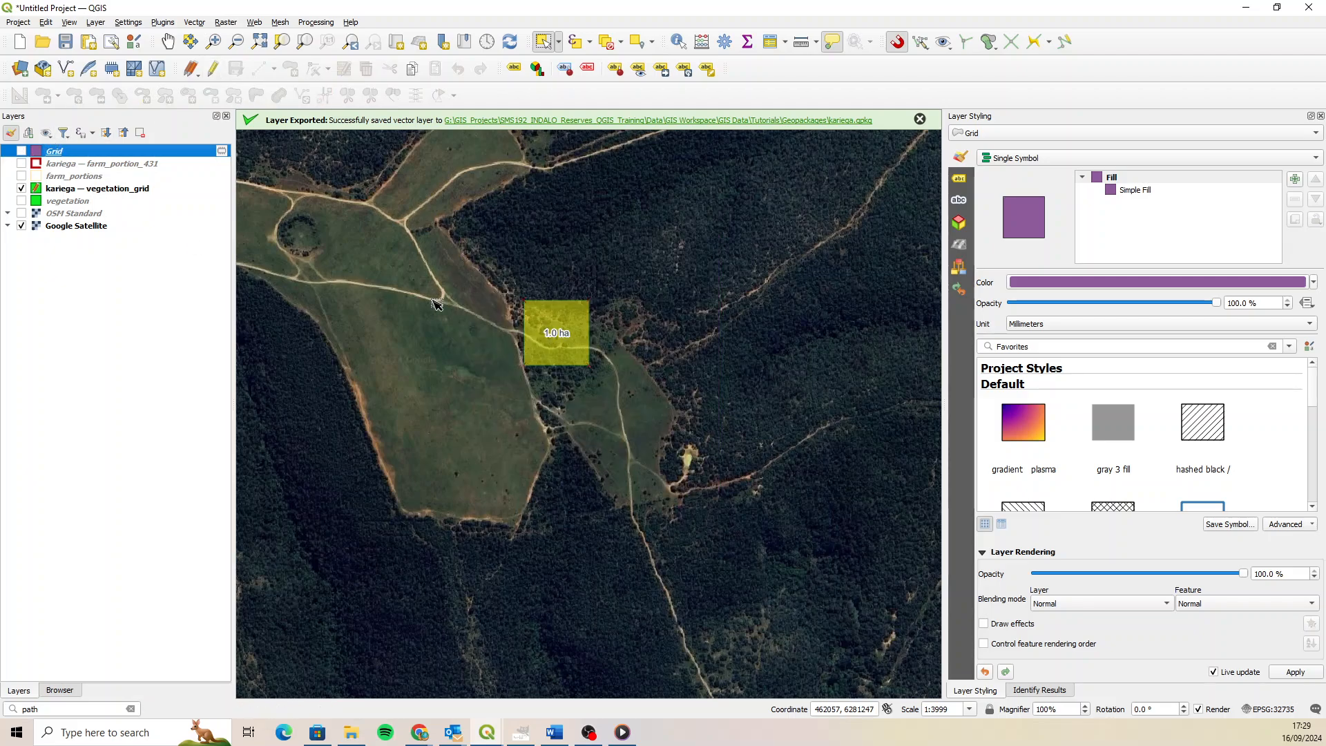
Trace a Fill Ring outline of about 0.02 ha around the tree clump in the north-western part of the vegetation_grid square.
{"action": "scroll", "coordinate": [544, 330], "scroll_direction": "up", "scroll_amount": 2}
{"action": "scroll", "coordinate": [556, 250], "scroll_direction": "up", "scroll_amount": 1}
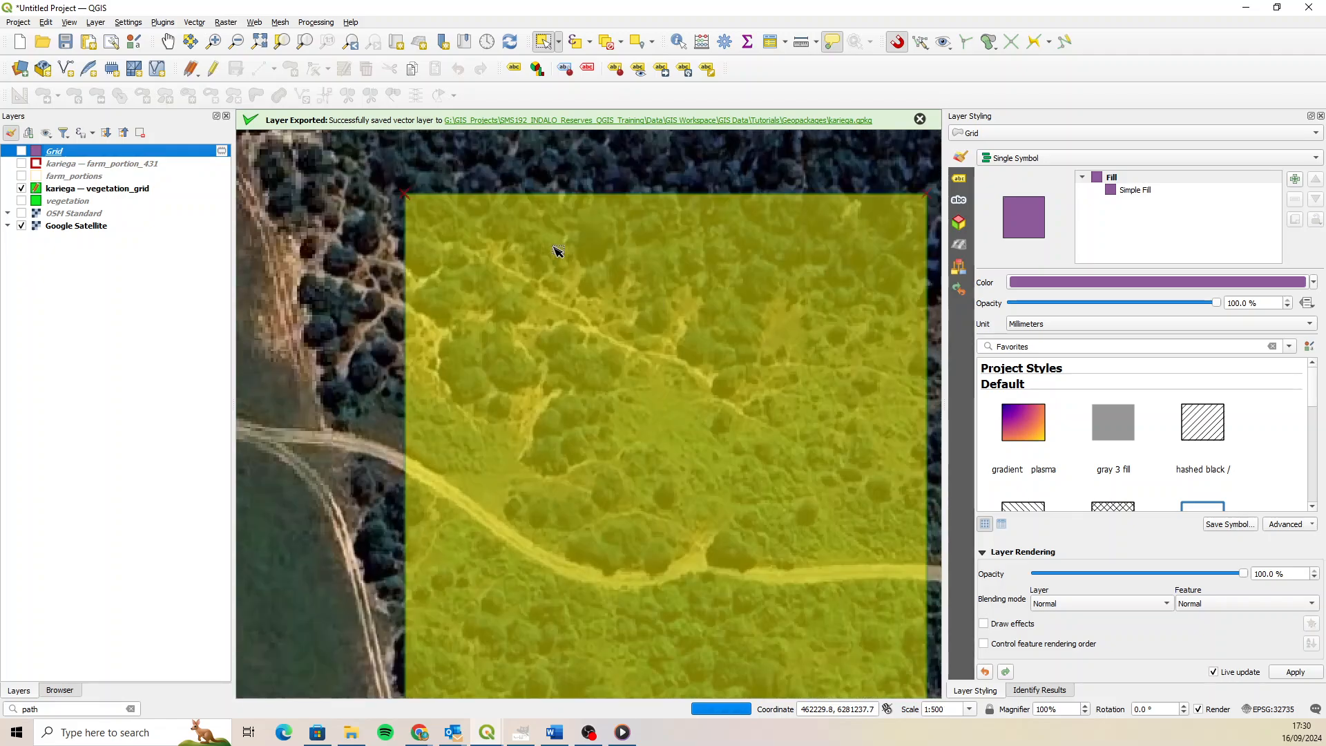
{"action": "scroll", "coordinate": [558, 257], "scroll_direction": "down", "scroll_amount": 1}
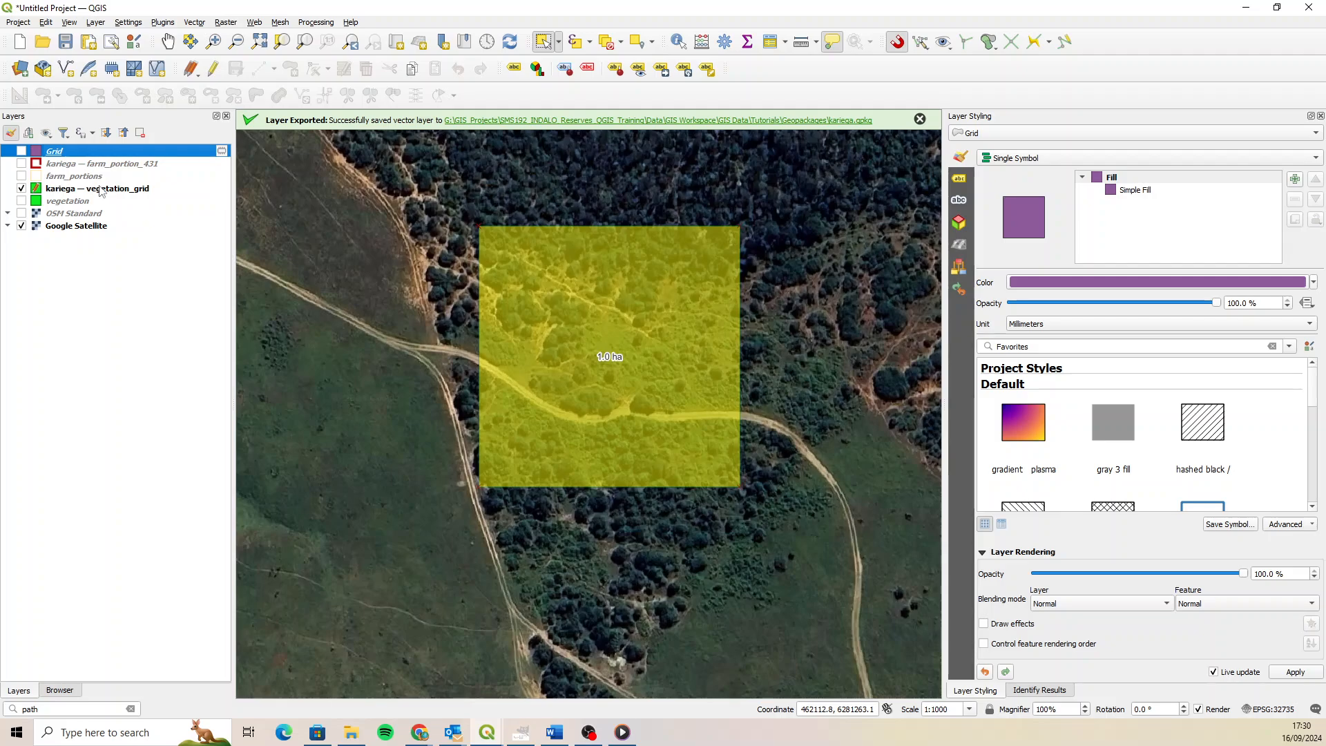
{"action": "left_click", "coordinate": [158, 192]}
{"action": "left_click", "coordinate": [192, 99]}
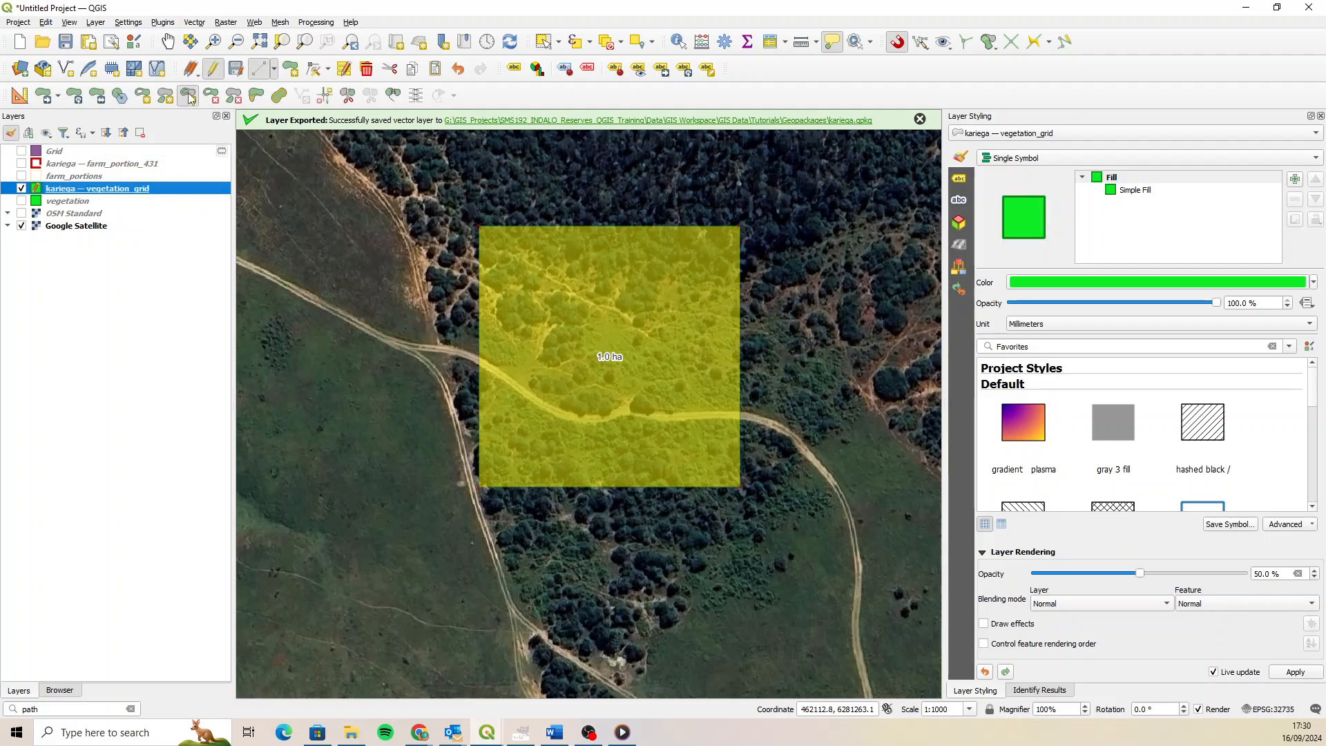
{"action": "scroll", "coordinate": [532, 330], "scroll_direction": "up", "scroll_amount": 1}
{"action": "left_click", "coordinate": [483, 258]}
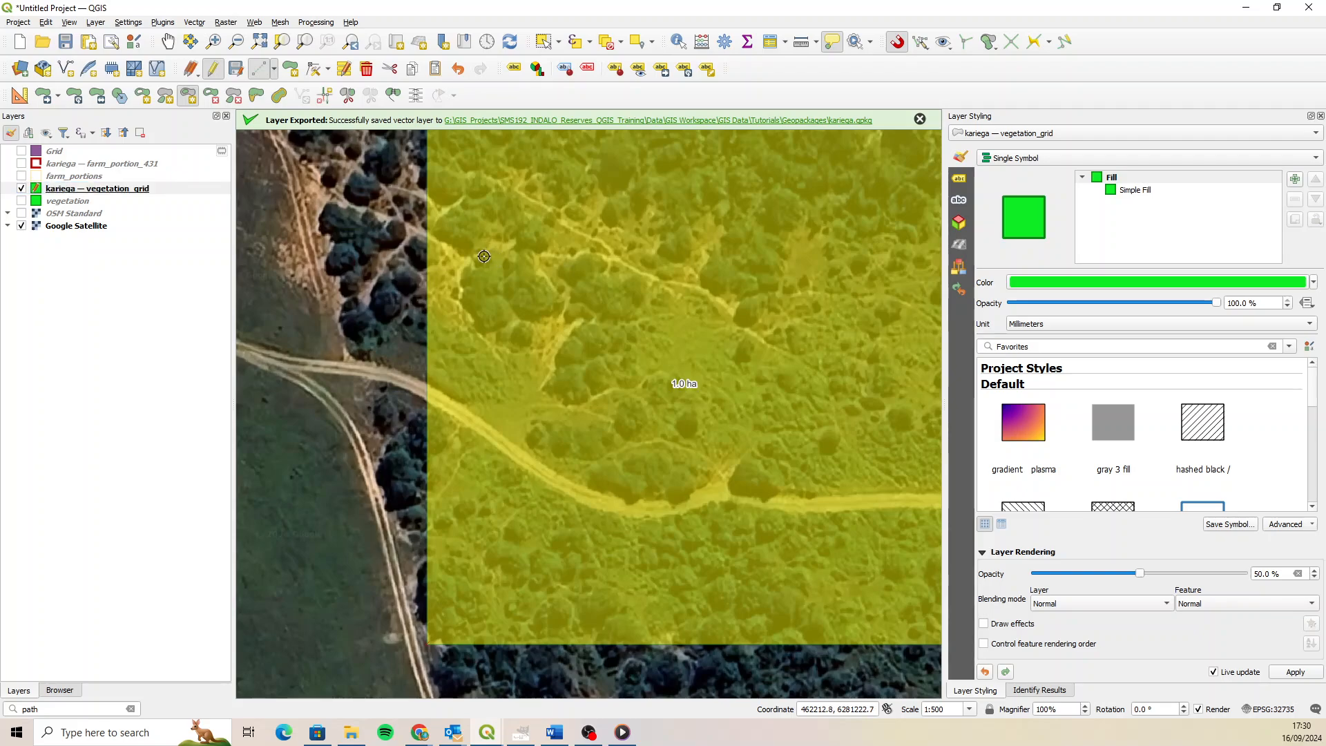
{"action": "left_click", "coordinate": [468, 275]}
{"action": "left_click", "coordinate": [463, 293]}
{"action": "left_click", "coordinate": [469, 309]}
{"action": "left_click", "coordinate": [478, 324]}
{"action": "left_click", "coordinate": [503, 323]}
{"action": "left_click", "coordinate": [508, 316]}
{"action": "left_click", "coordinate": [555, 315]}
{"action": "left_click", "coordinate": [561, 295]}
{"action": "left_click", "coordinate": [538, 267]}
{"action": "left_click", "coordinate": [523, 250]}
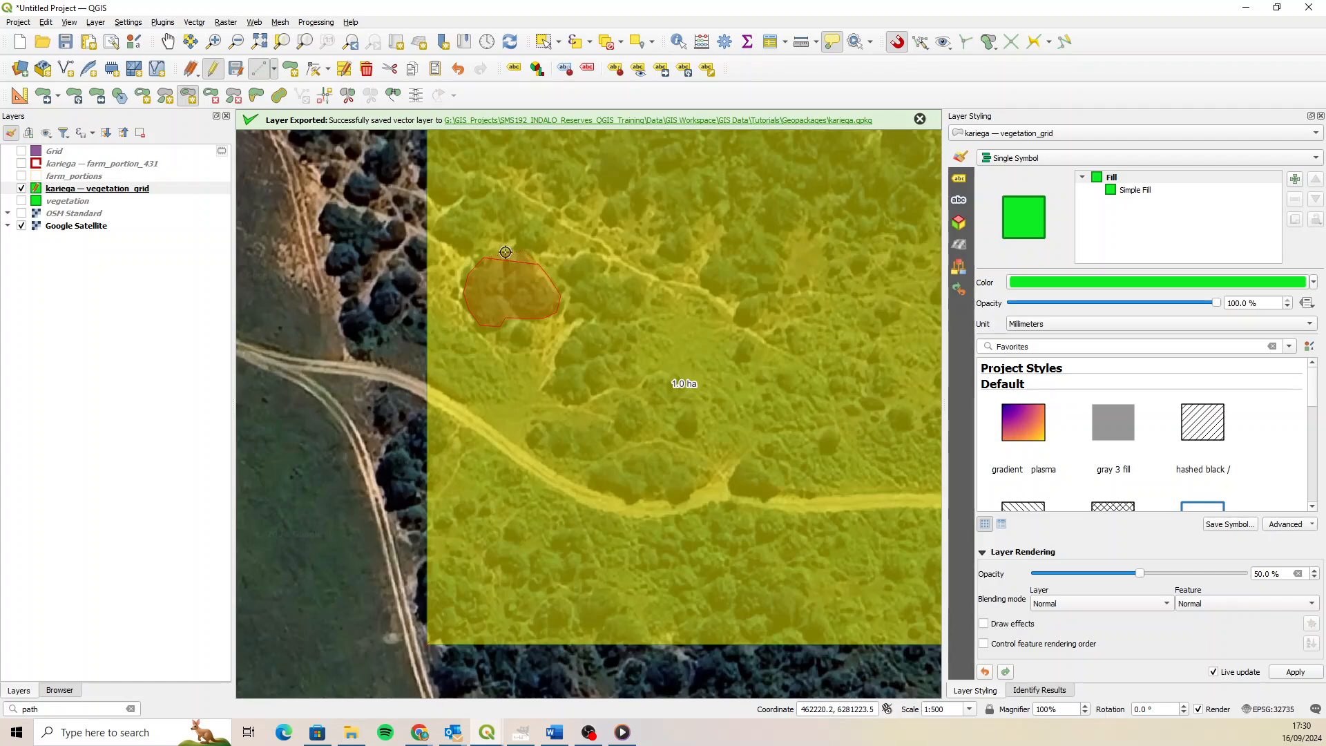
Finish the north-western ring and set the type of its filled polygon to forest.
{"action": "right_click", "coordinate": [505, 260]}
{"action": "left_click", "coordinate": [712, 316]}
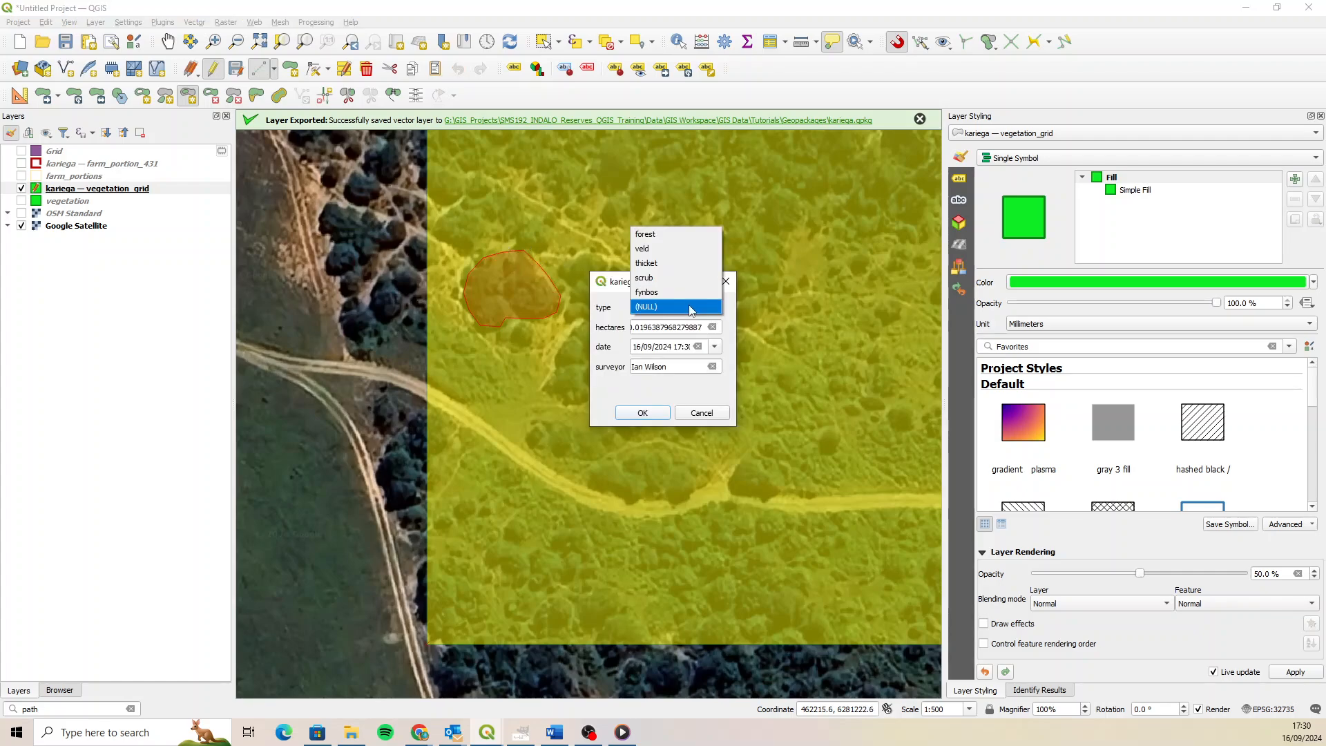
{"action": "left_click", "coordinate": [684, 235]}
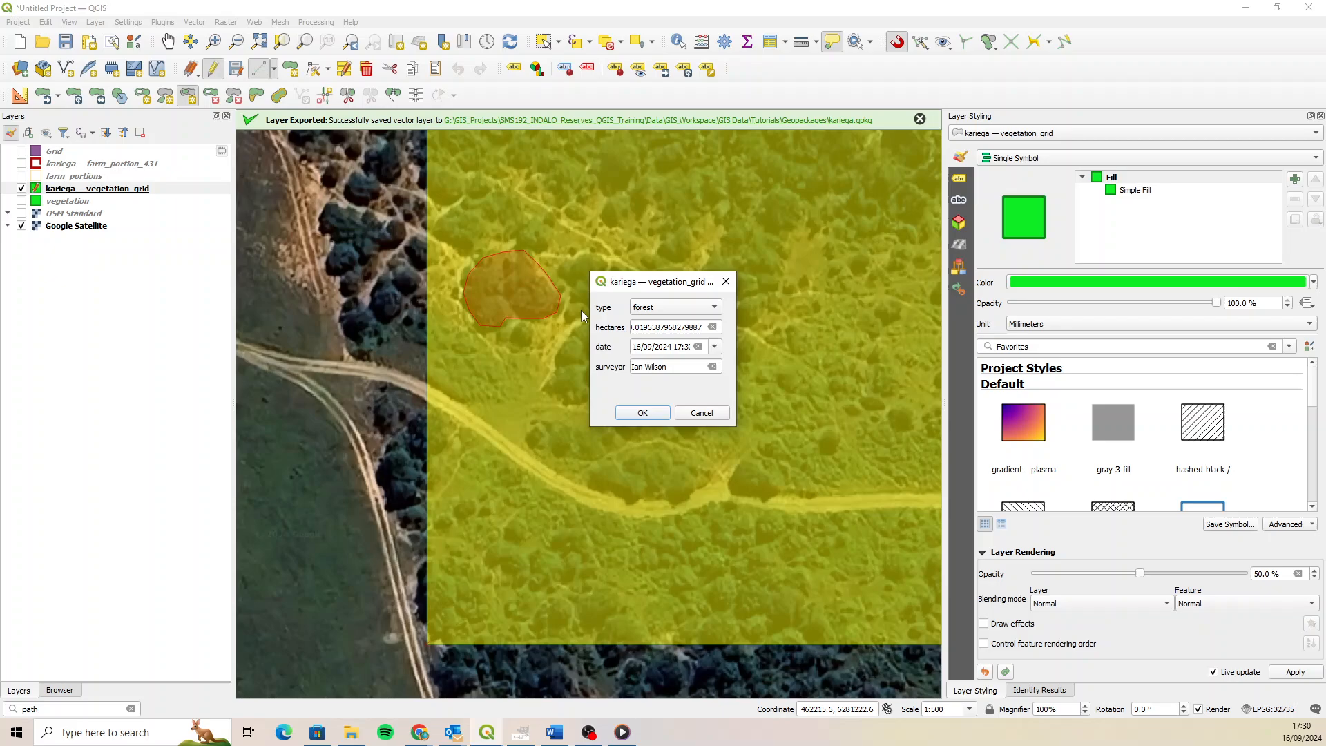
{"action": "left_click", "coordinate": [663, 412]}
Trace a second Fill Ring outline of about 0.015 ha around the tree clump just north of the track's bend.
{"action": "scroll", "coordinate": [669, 504], "scroll_direction": "up", "scroll_amount": 1}
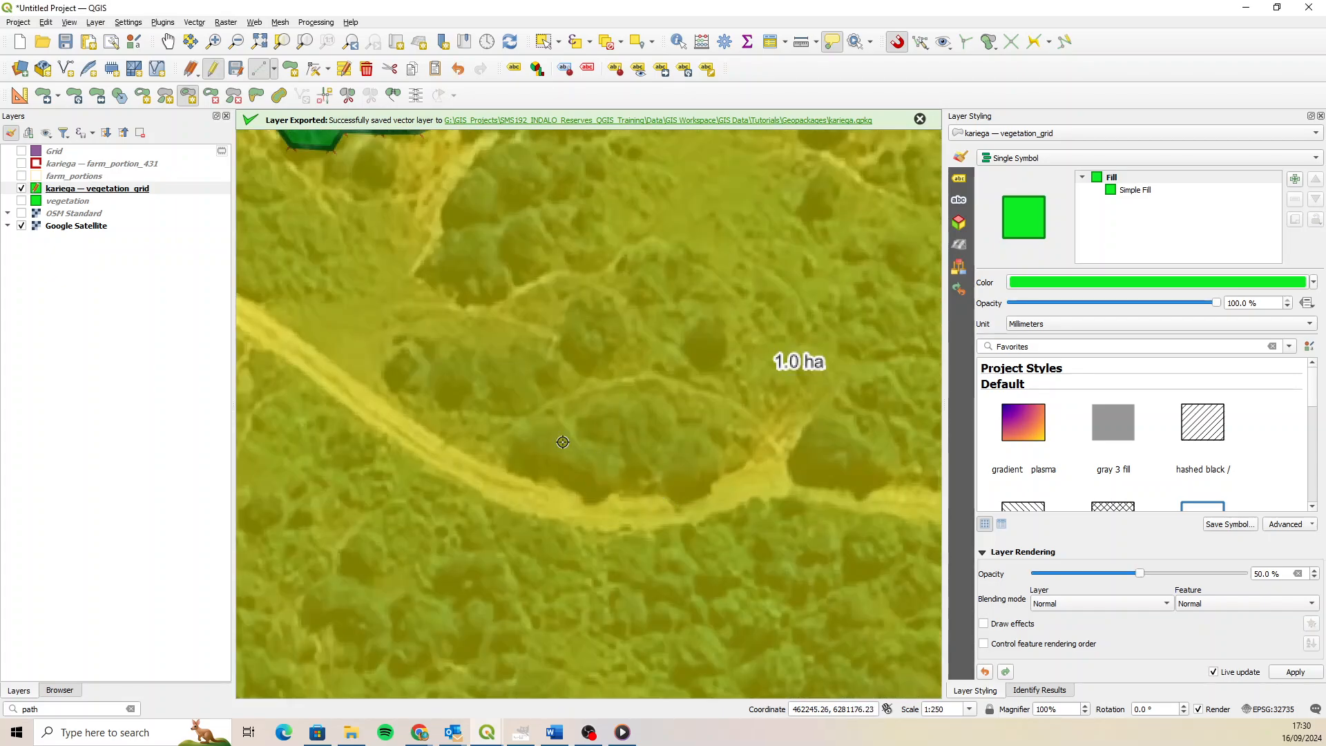
{"action": "left_click", "coordinate": [529, 422]}
{"action": "left_click", "coordinate": [518, 444]}
{"action": "left_click", "coordinate": [617, 493]}
{"action": "left_click", "coordinate": [690, 496]}
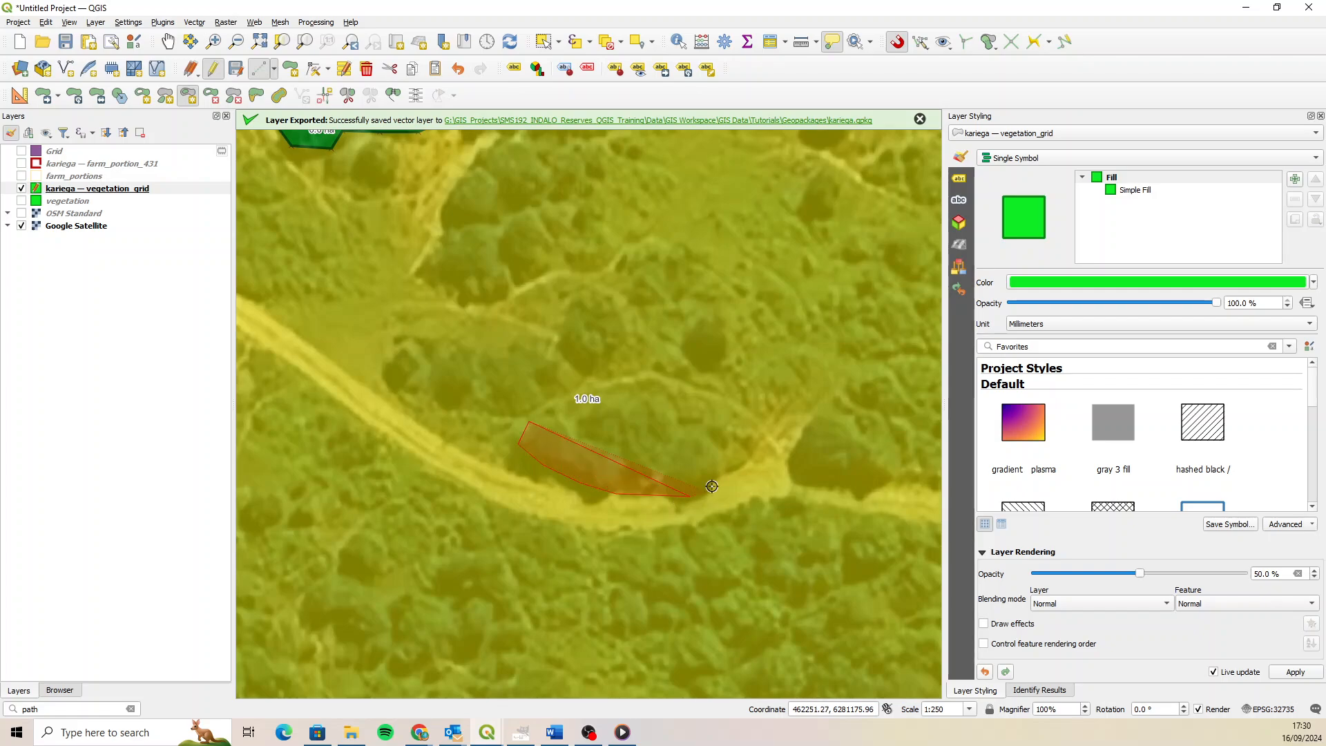
{"action": "left_click", "coordinate": [714, 480]}
{"action": "left_click", "coordinate": [741, 448]}
{"action": "left_click", "coordinate": [705, 406]}
{"action": "left_click", "coordinate": [639, 388]}
{"action": "left_click", "coordinate": [573, 407]}
Finish the ring beside the track and set the type of its filled polygon to forest.
{"action": "right_click", "coordinate": [573, 408]}
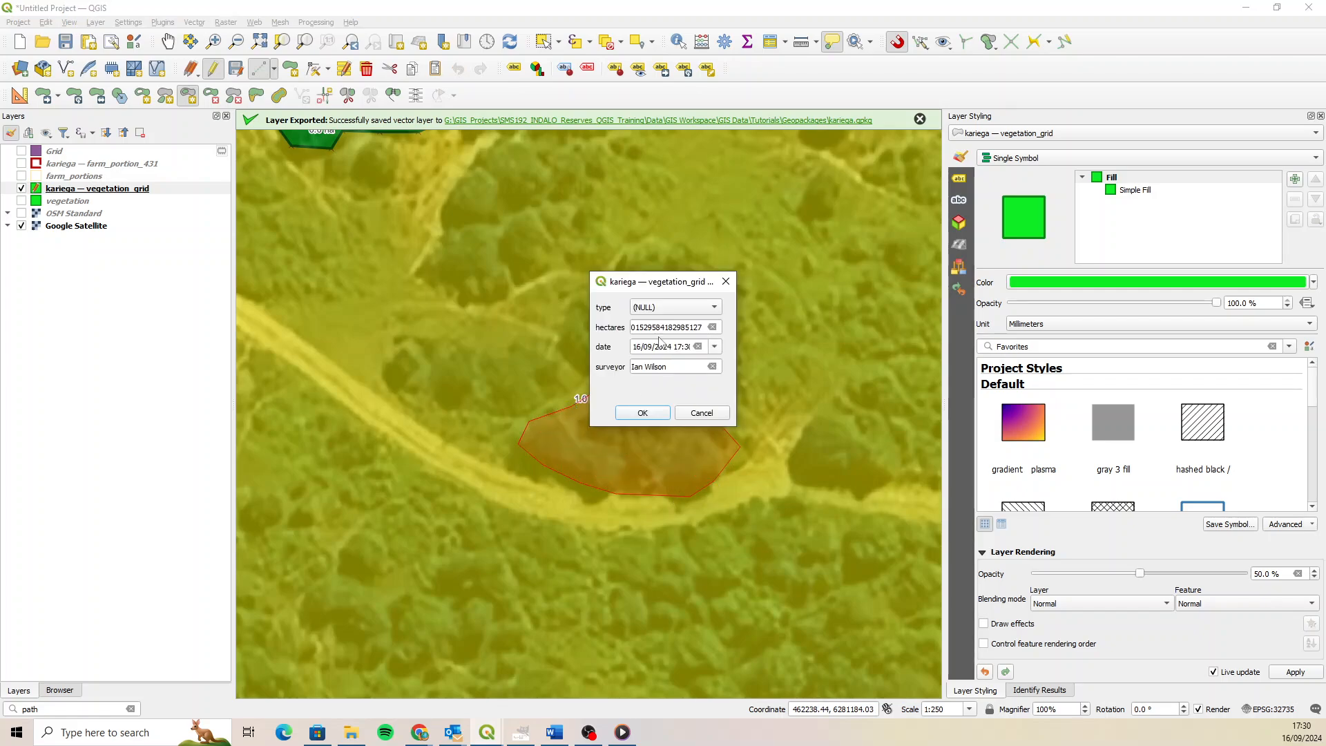
{"action": "left_click", "coordinate": [663, 308]}
{"action": "left_click", "coordinate": [663, 235]}
{"action": "left_click", "coordinate": [642, 413]}
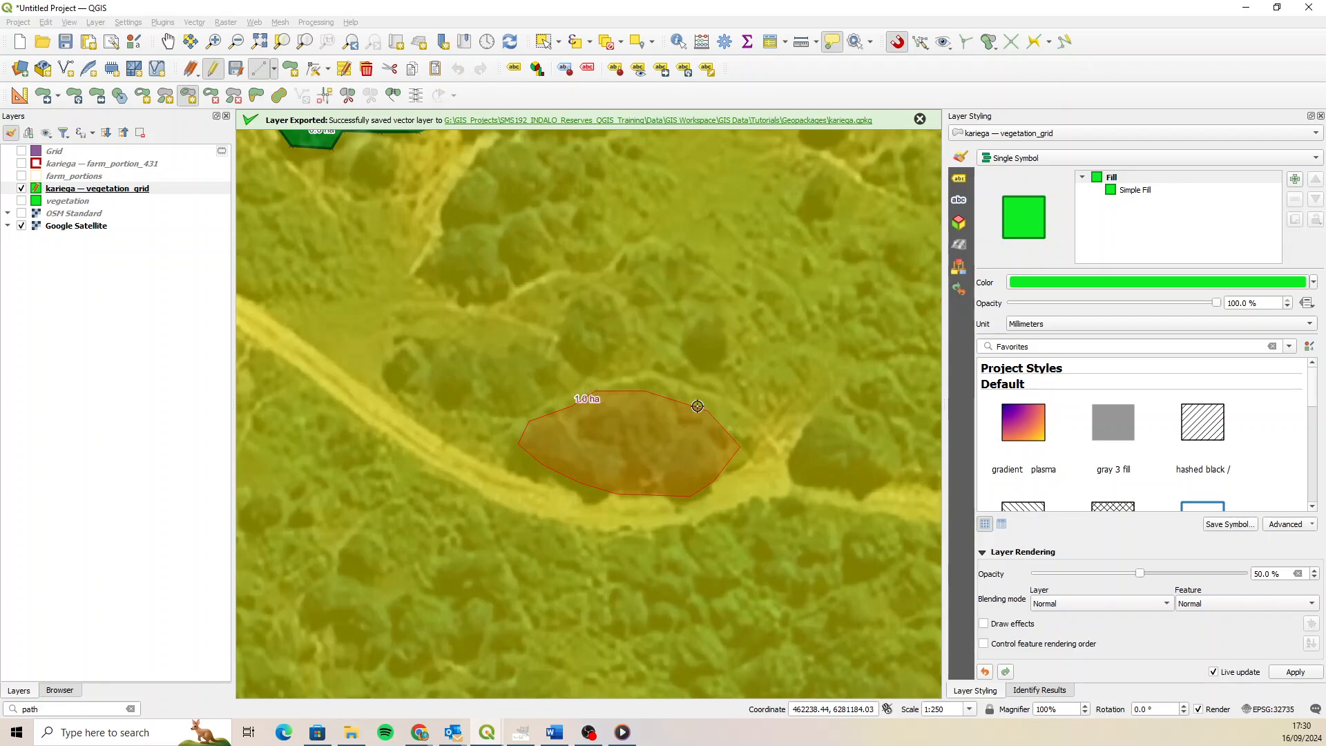
Deselect the square polygon, then end editing on vegetation_grid and save its changes.
{"action": "scroll", "coordinate": [600, 379], "scroll_direction": "down", "scroll_amount": 3}
{"action": "scroll", "coordinate": [600, 379], "scroll_direction": "up", "scroll_amount": 1}
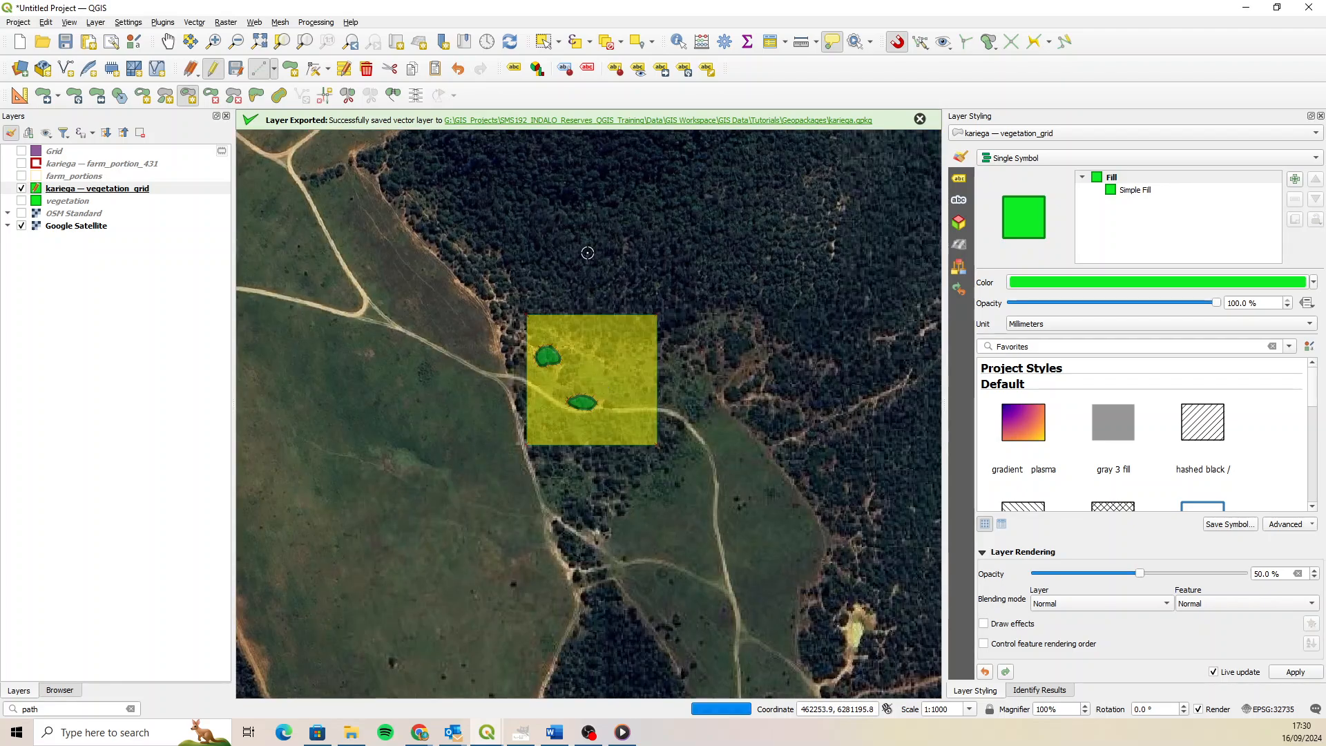
{"action": "left_click", "coordinate": [607, 43]}
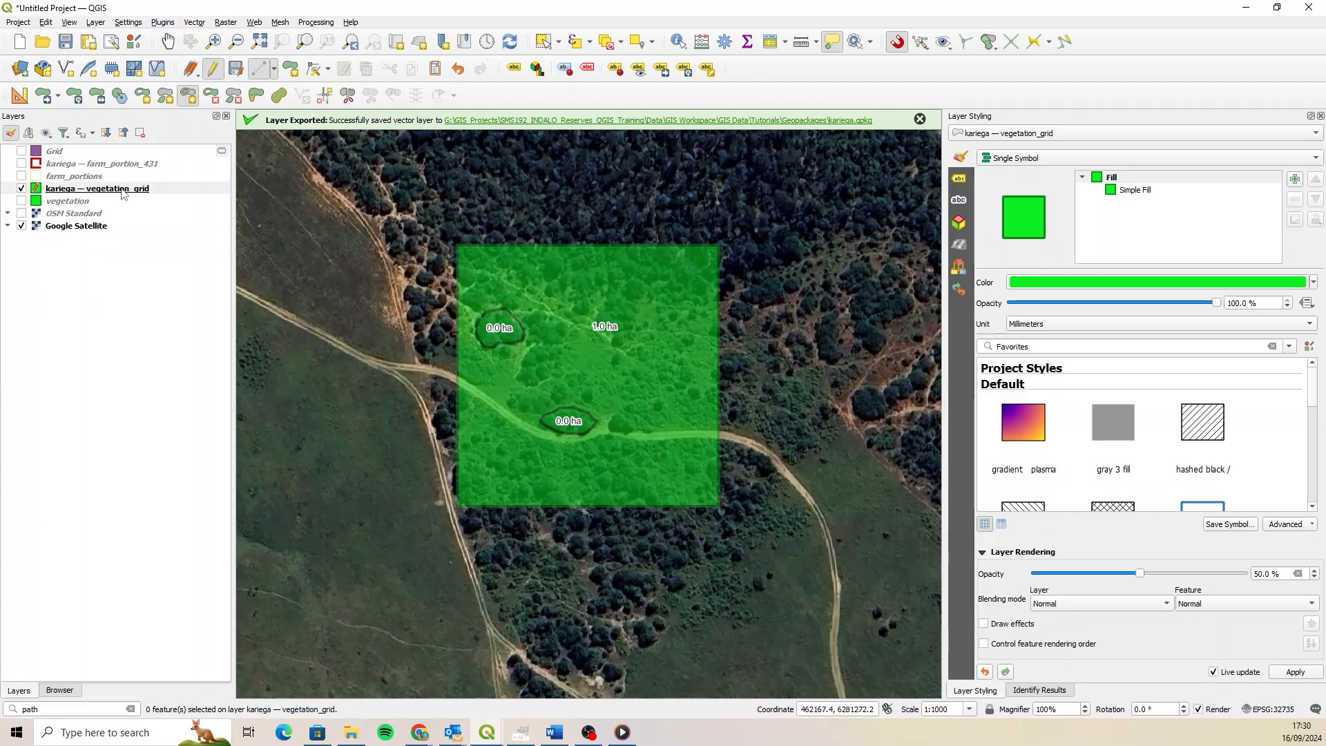
{"action": "left_click", "coordinate": [213, 68]}
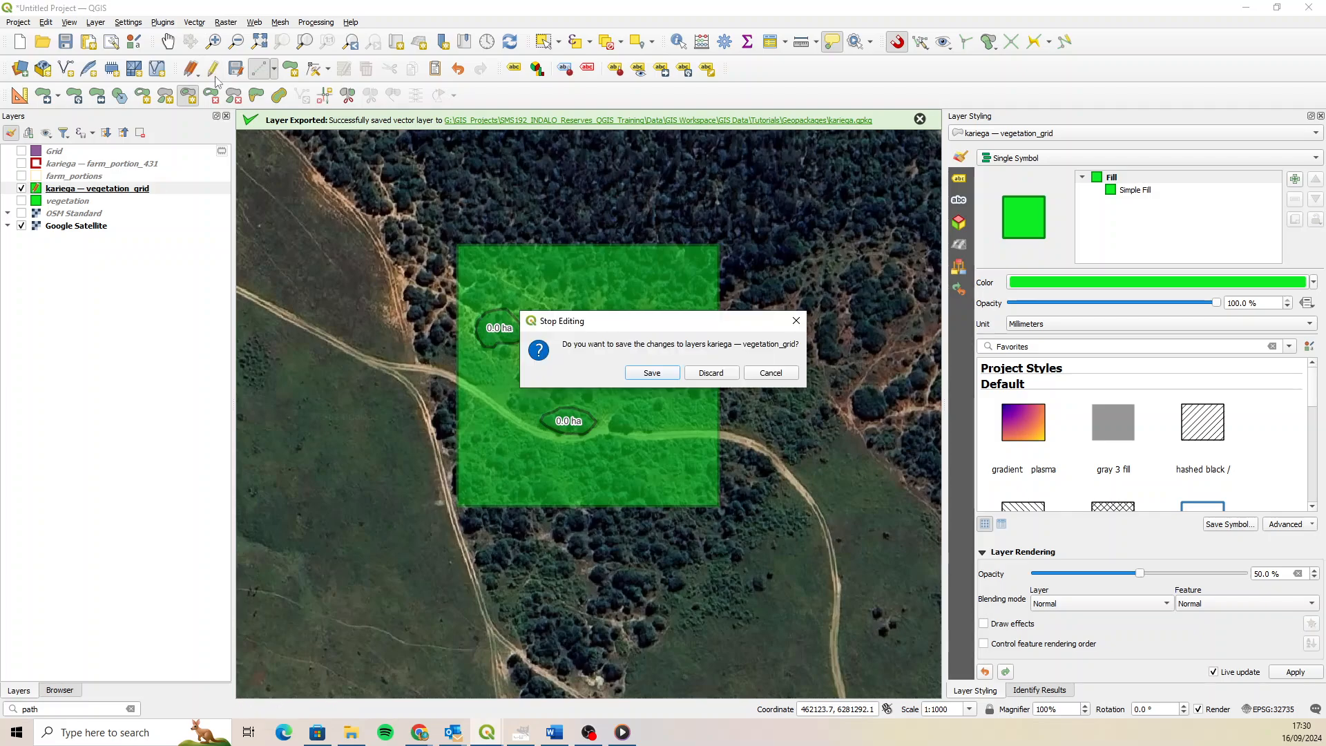
{"action": "left_click", "coordinate": [652, 376]}
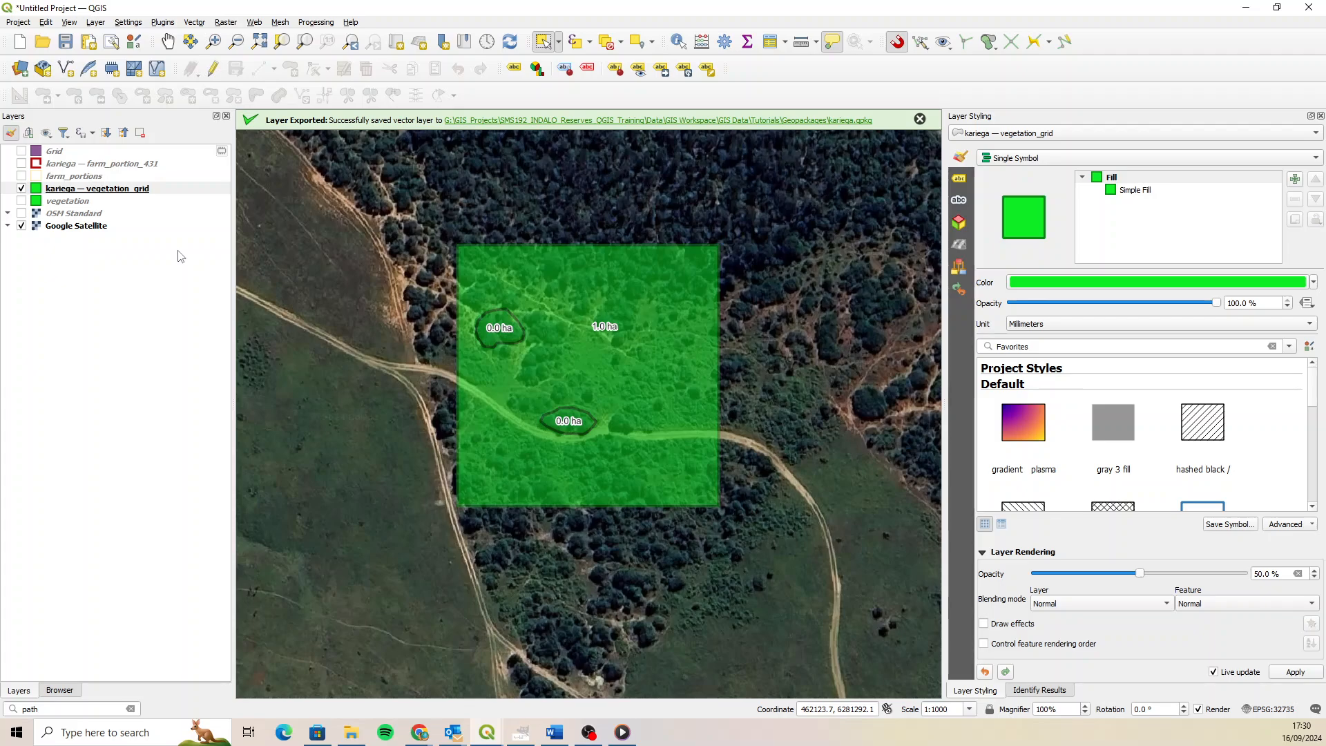
Start exporting the vegetation_grid layer's features with the format set to ESRI Shapefile.
{"action": "right_click", "coordinate": [128, 189]}
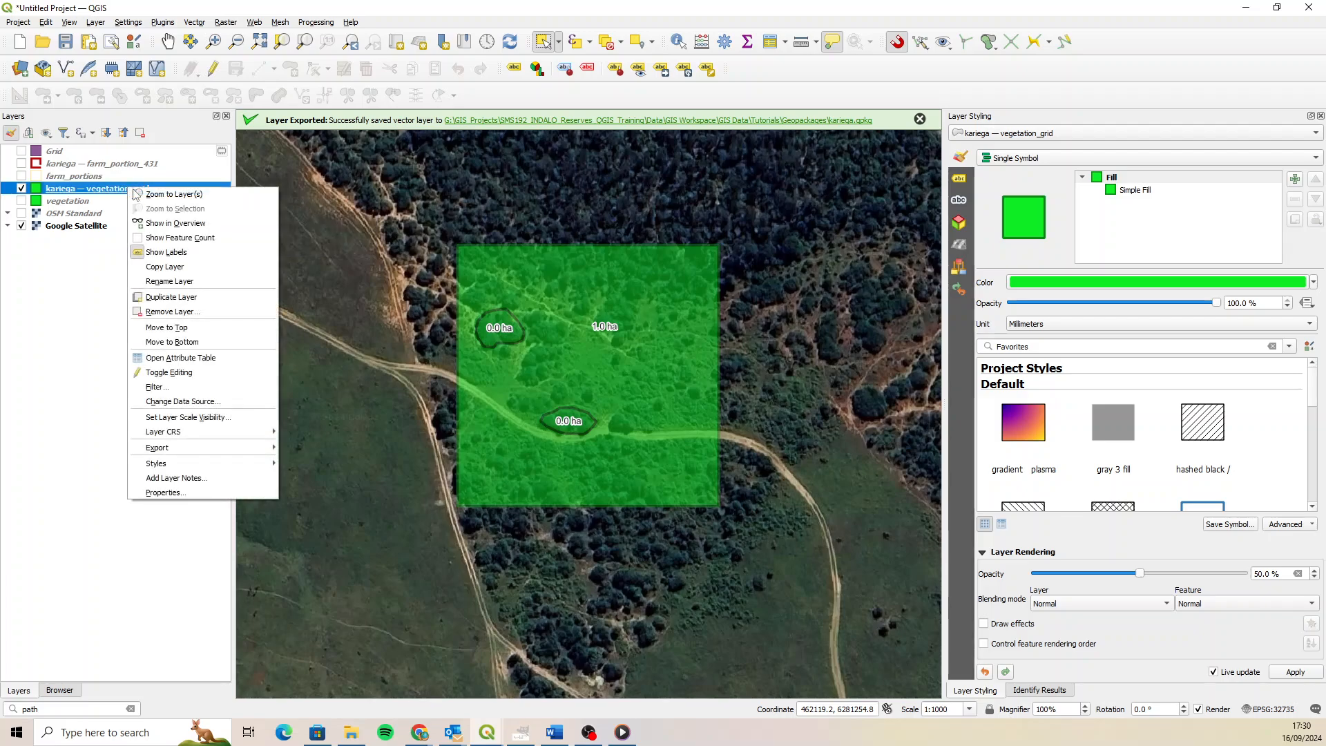
{"action": "mouse_move", "coordinate": [213, 454]}
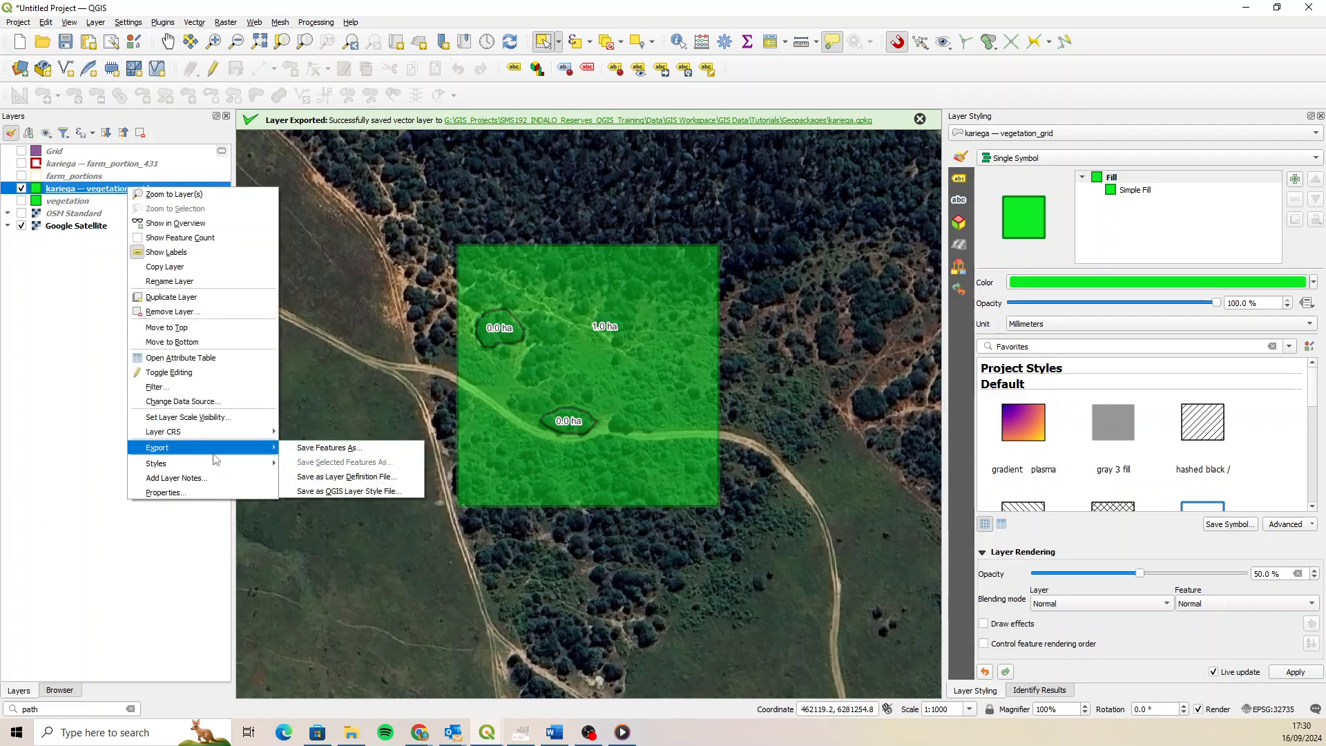
{"action": "left_click", "coordinate": [349, 448]}
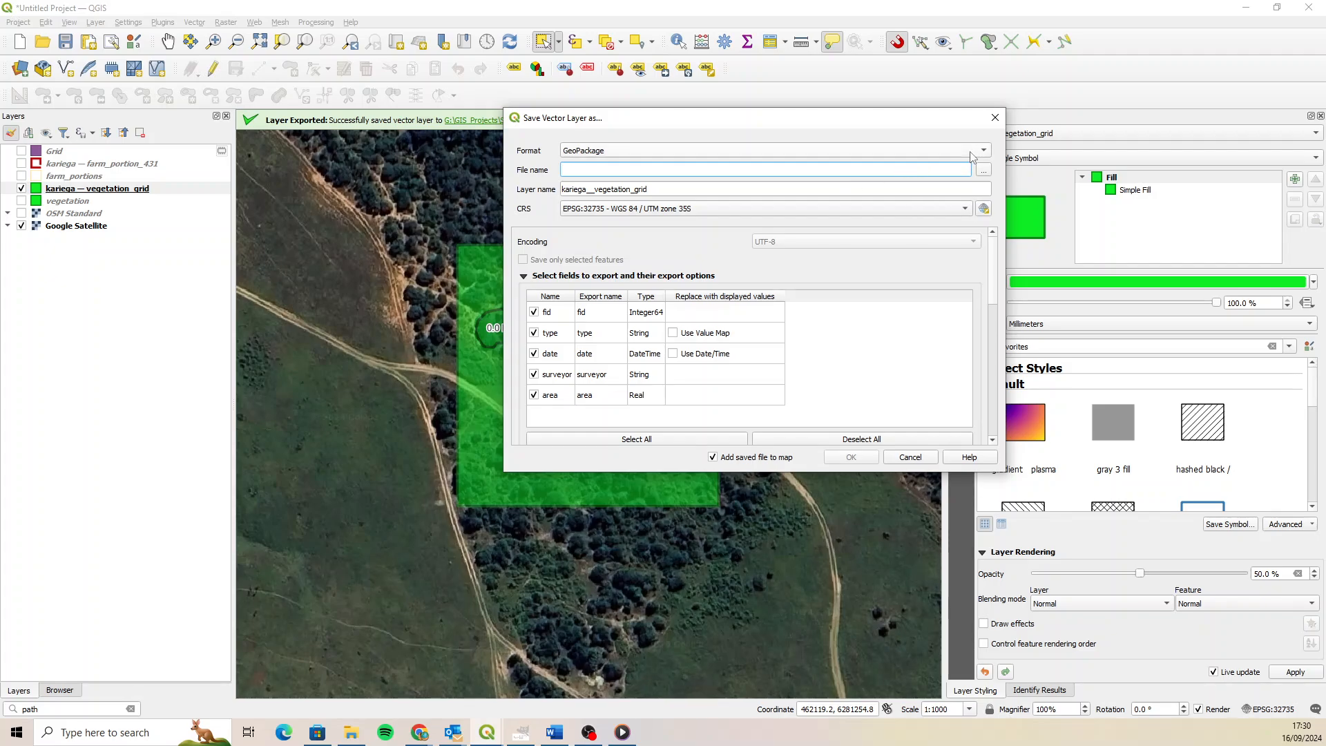
{"action": "left_click", "coordinate": [635, 145]}
{"action": "left_click", "coordinate": [630, 166]}
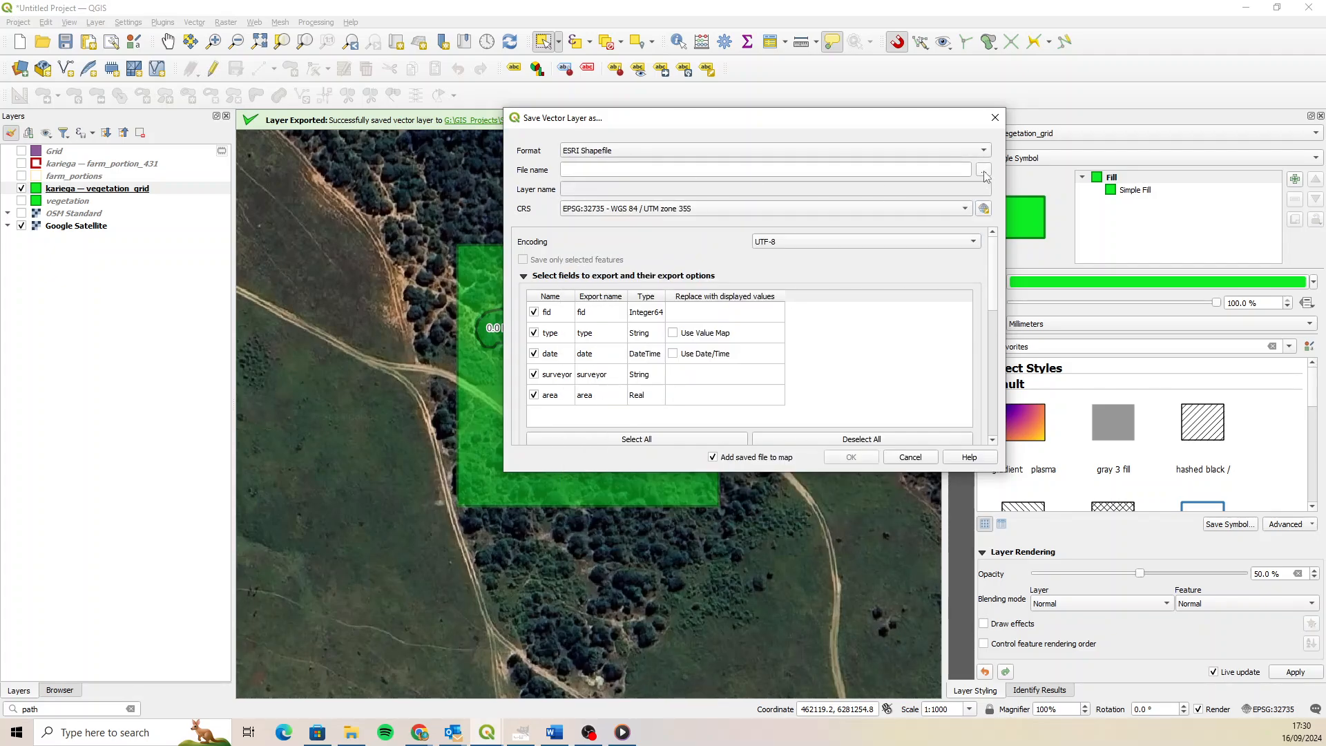
Browse for the export location, create a folder named Shapefile inside the Tutorials folder, and open it.
{"action": "left_click", "coordinate": [984, 170]}
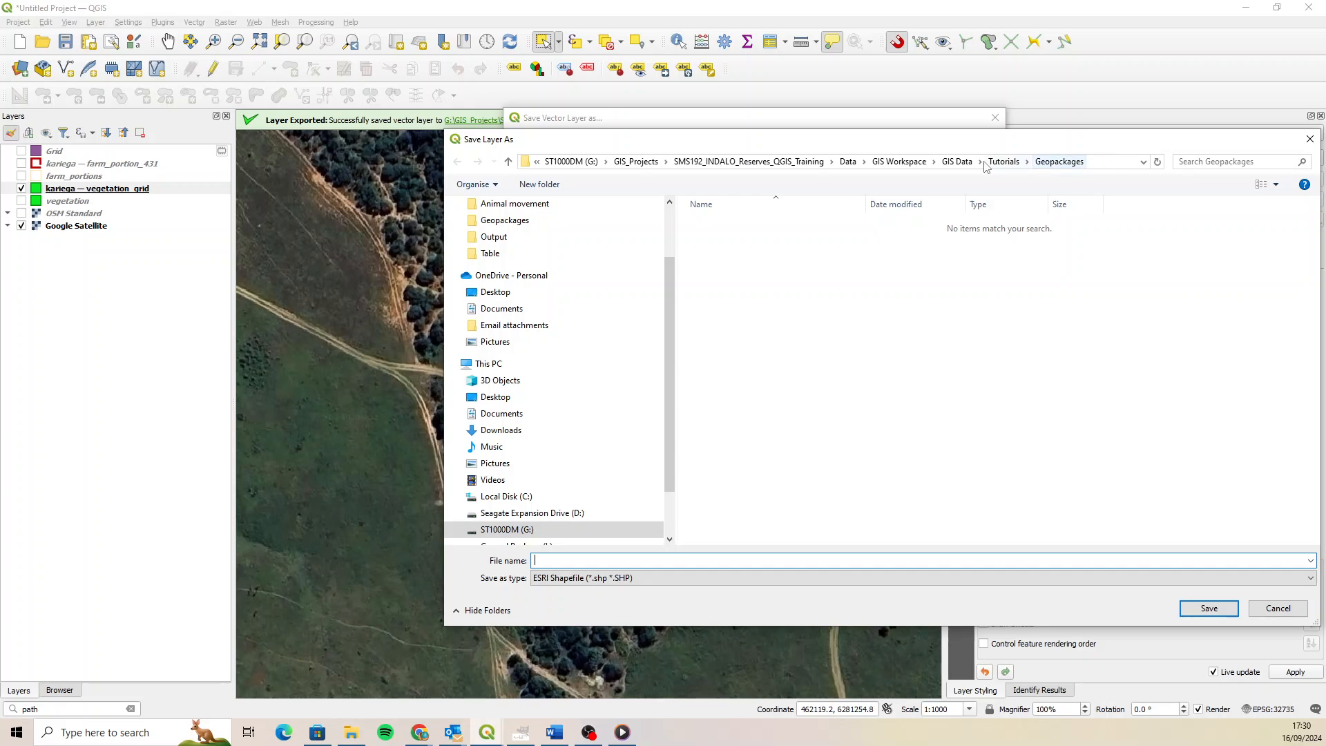
{"action": "left_click", "coordinate": [1004, 164]}
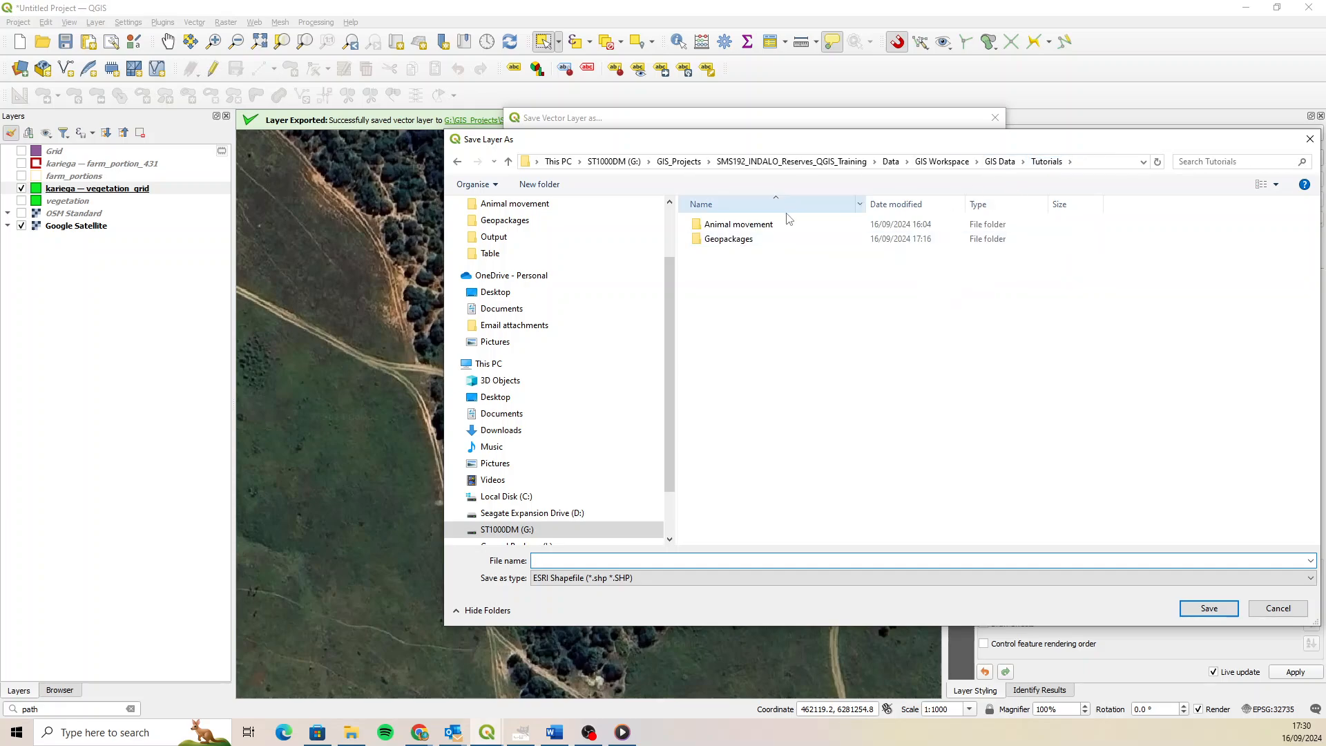
{"action": "left_click", "coordinate": [762, 227]}
{"action": "left_click", "coordinate": [735, 281]}
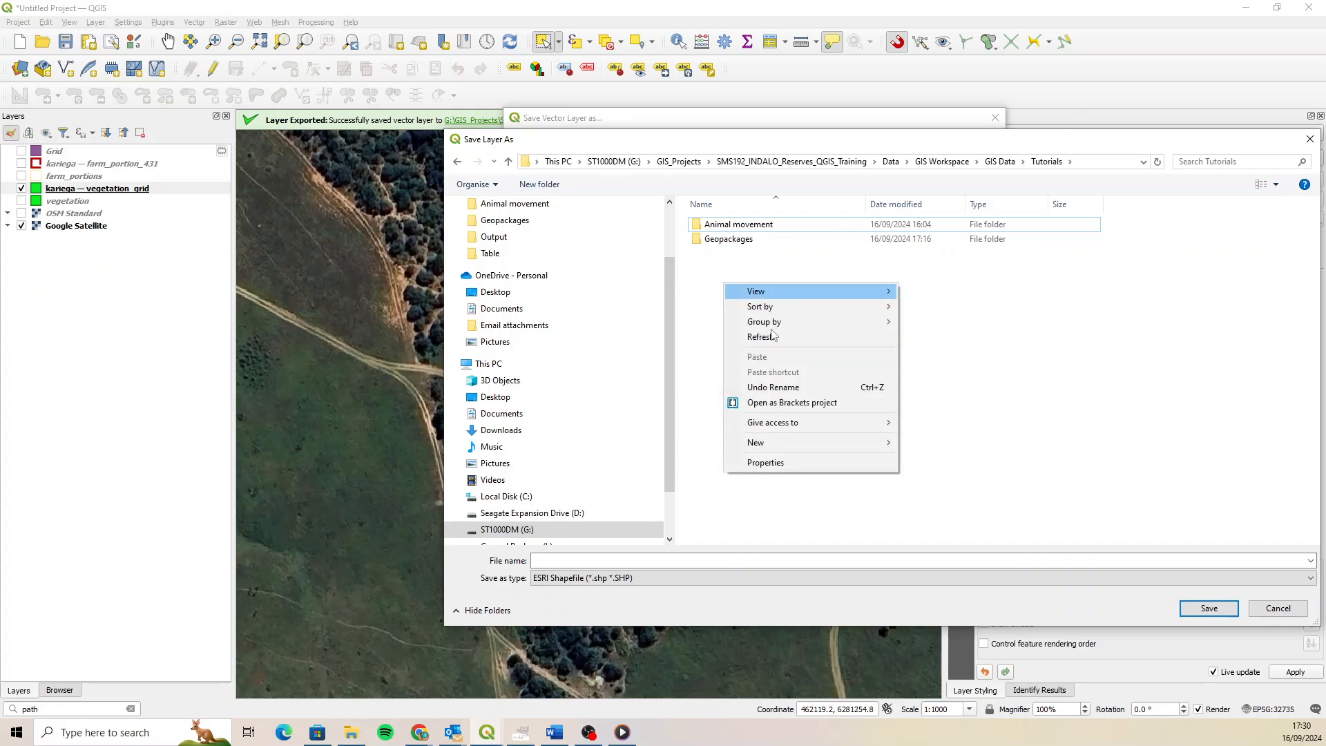
{"action": "right_click", "coordinate": [724, 283]}
{"action": "mouse_move", "coordinate": [818, 445]}
{"action": "left_click", "coordinate": [952, 446]}
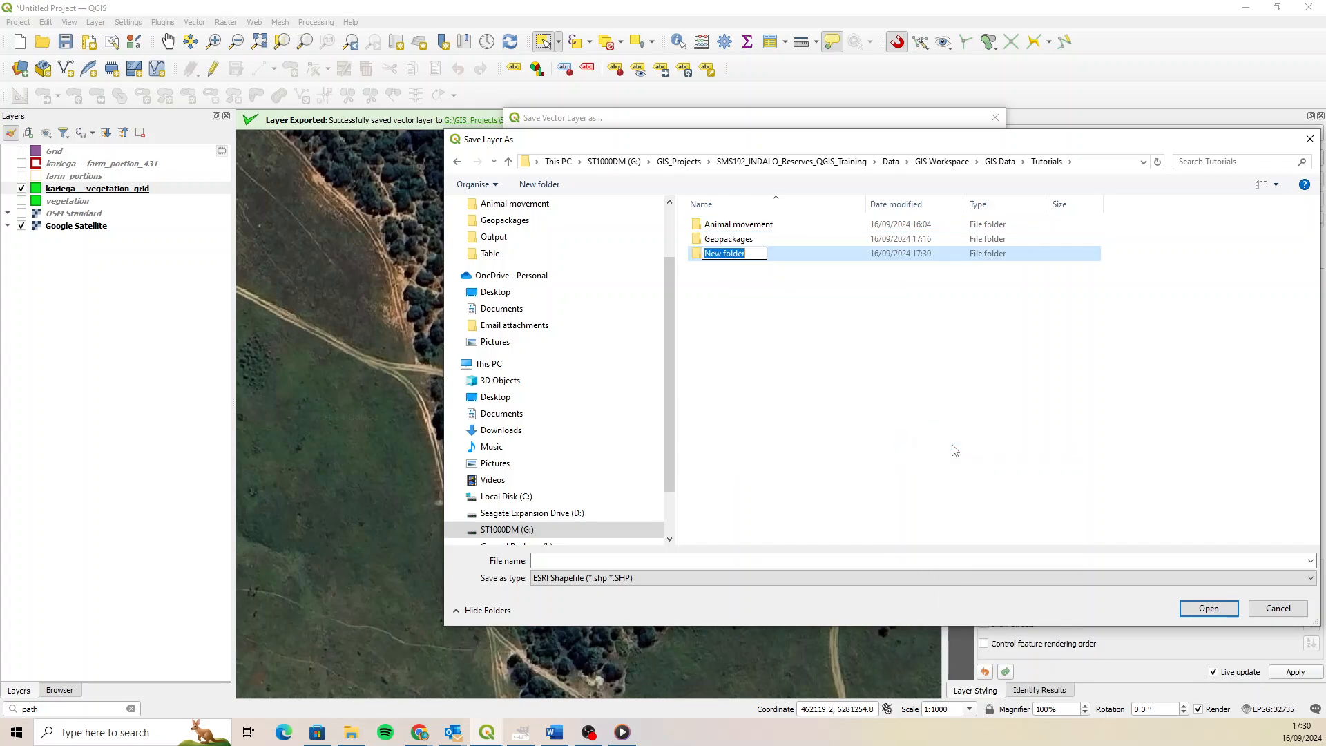
{"action": "type", "text": "Shapefile"}
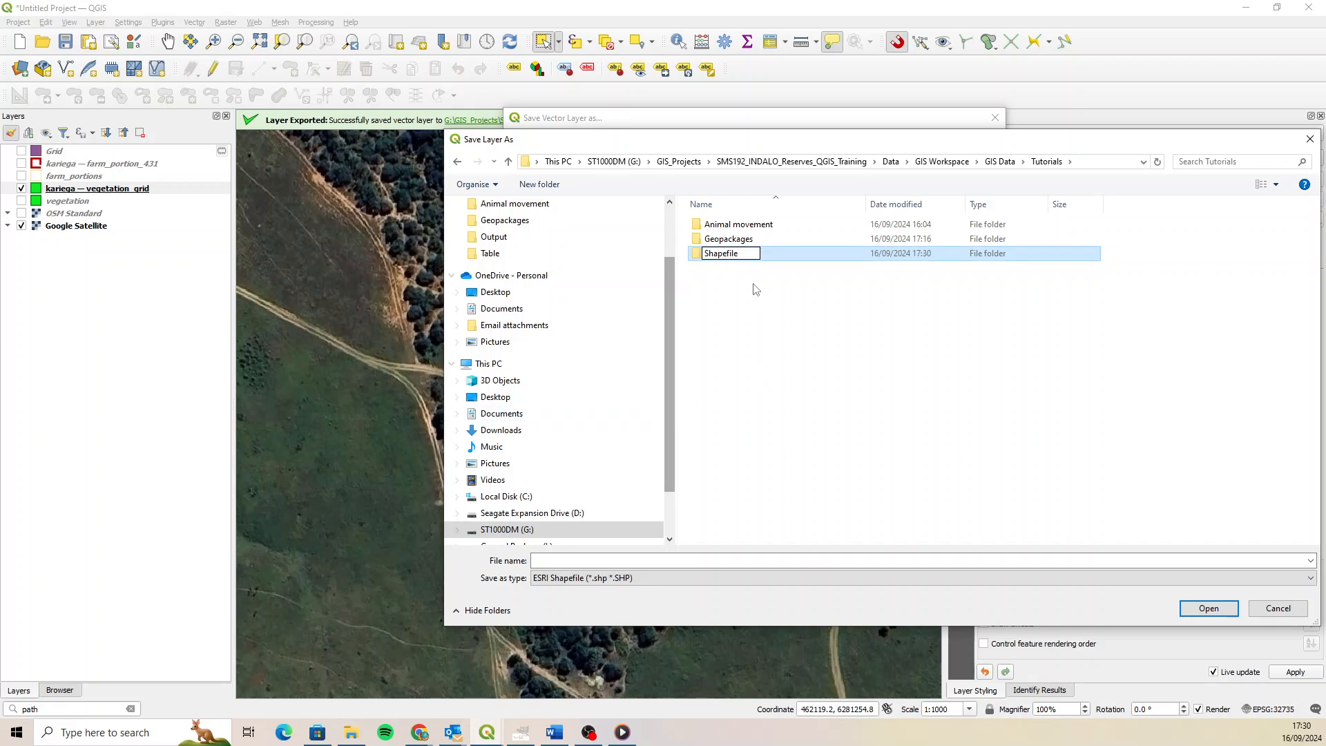
{"action": "key", "text": "Return"}
{"action": "double_click", "coordinate": [738, 256]}
Name the output file vegetation_grid, turn off adding the saved file to the map, and run the export.
{"action": "left_click", "coordinate": [579, 559]}
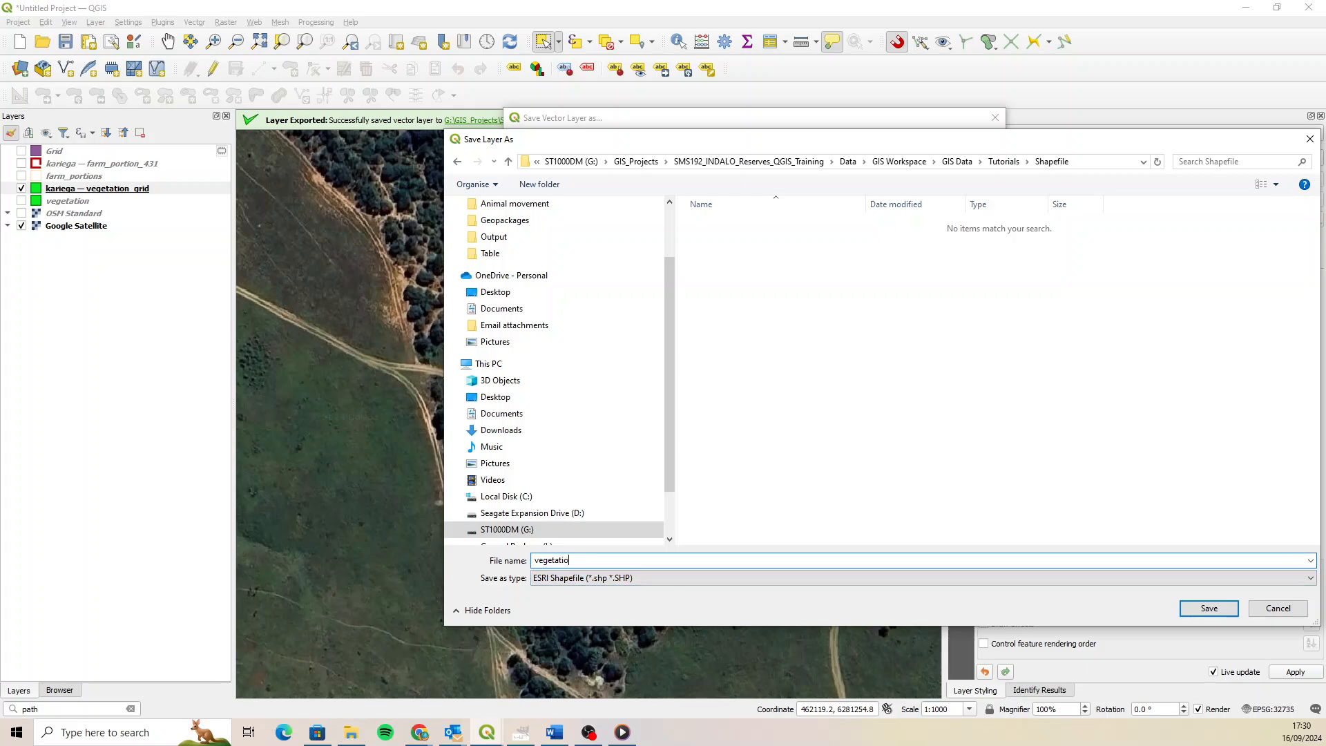
{"action": "type", "text": "vegetation Grid"}
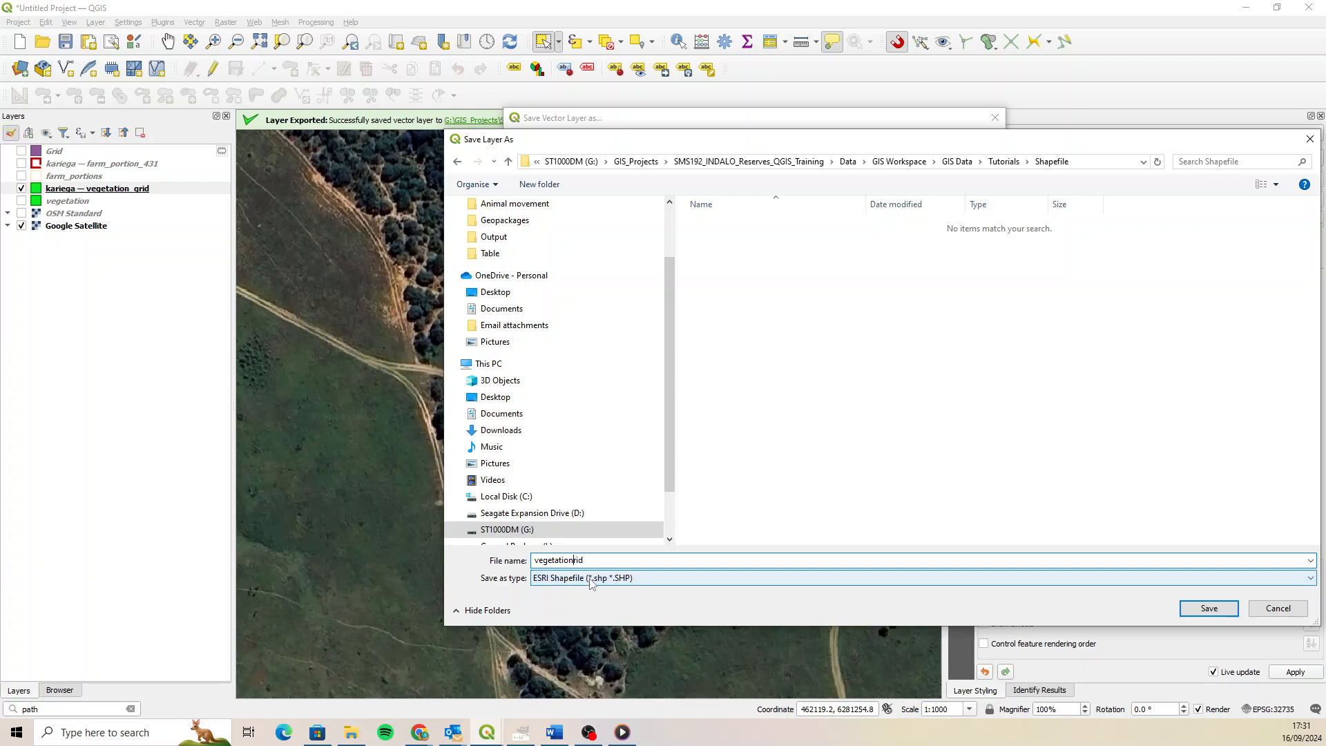
{"action": "type", "text": "_g"}
{"action": "left_click", "coordinate": [1209, 608]}
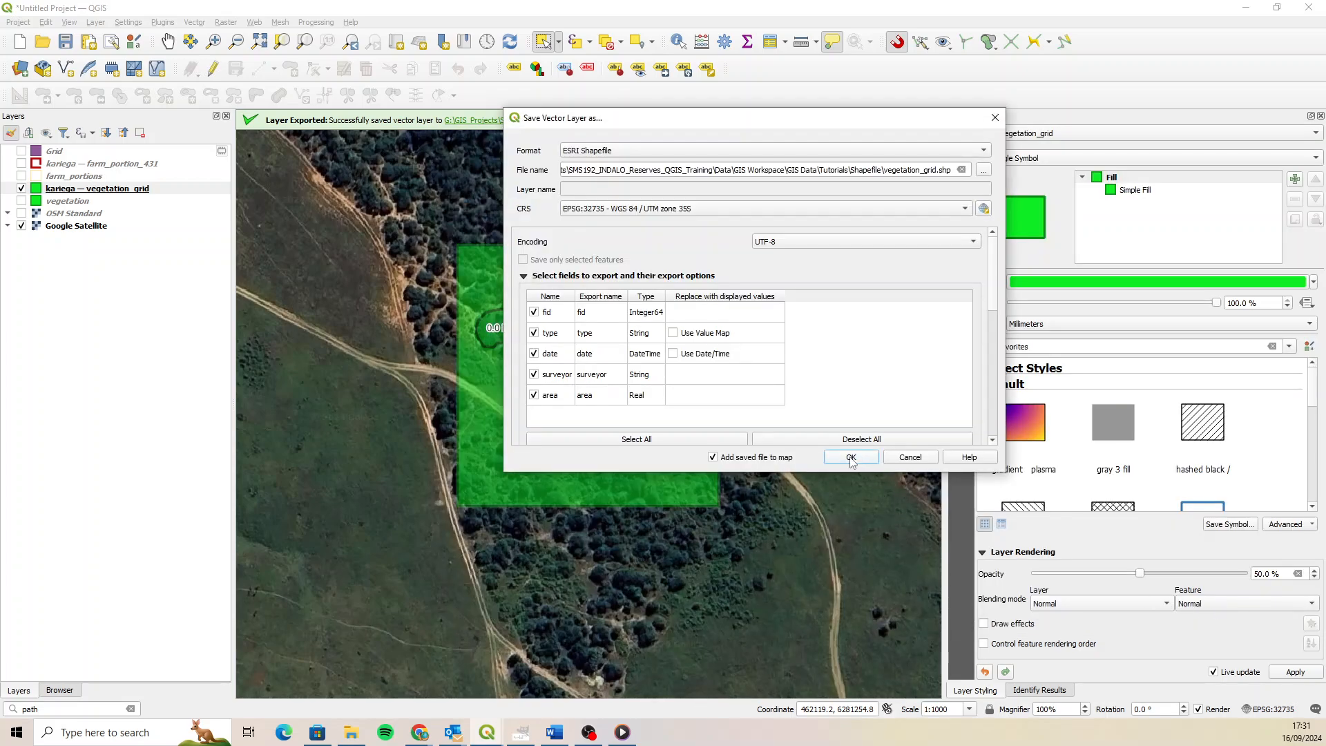
{"action": "left_click", "coordinate": [711, 458]}
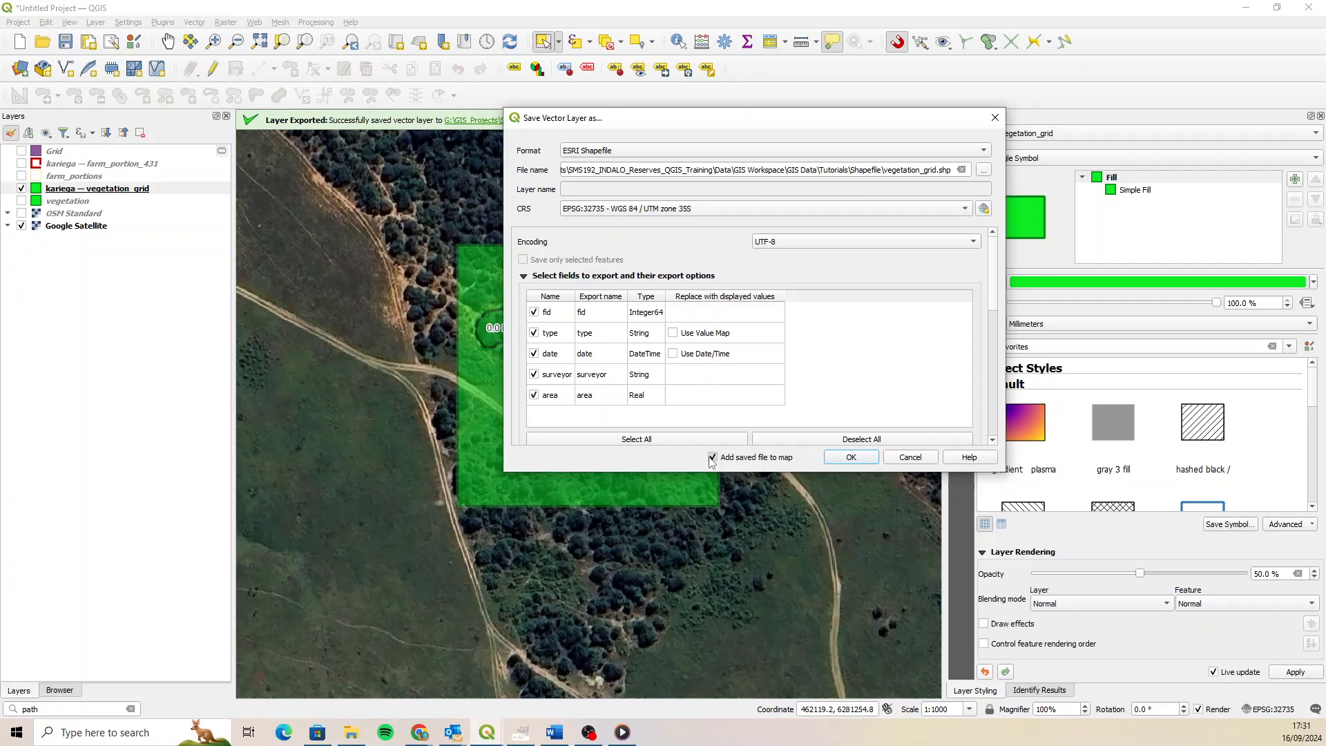
{"action": "left_click", "coordinate": [847, 457]}
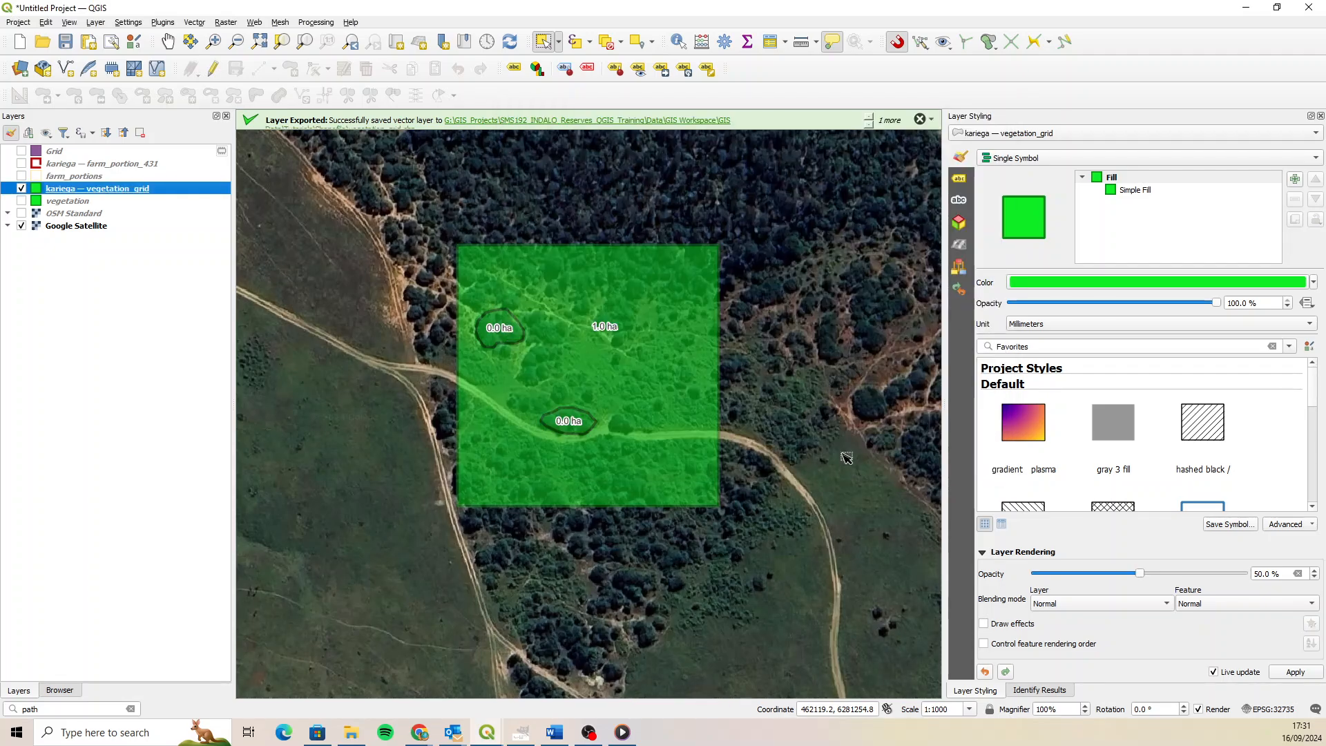
Switch to File Explorer and open the Shapefile folder inside Tutorials.
{"action": "mouse_move", "coordinate": [589, 424]}
{"action": "left_click", "coordinate": [351, 733]}
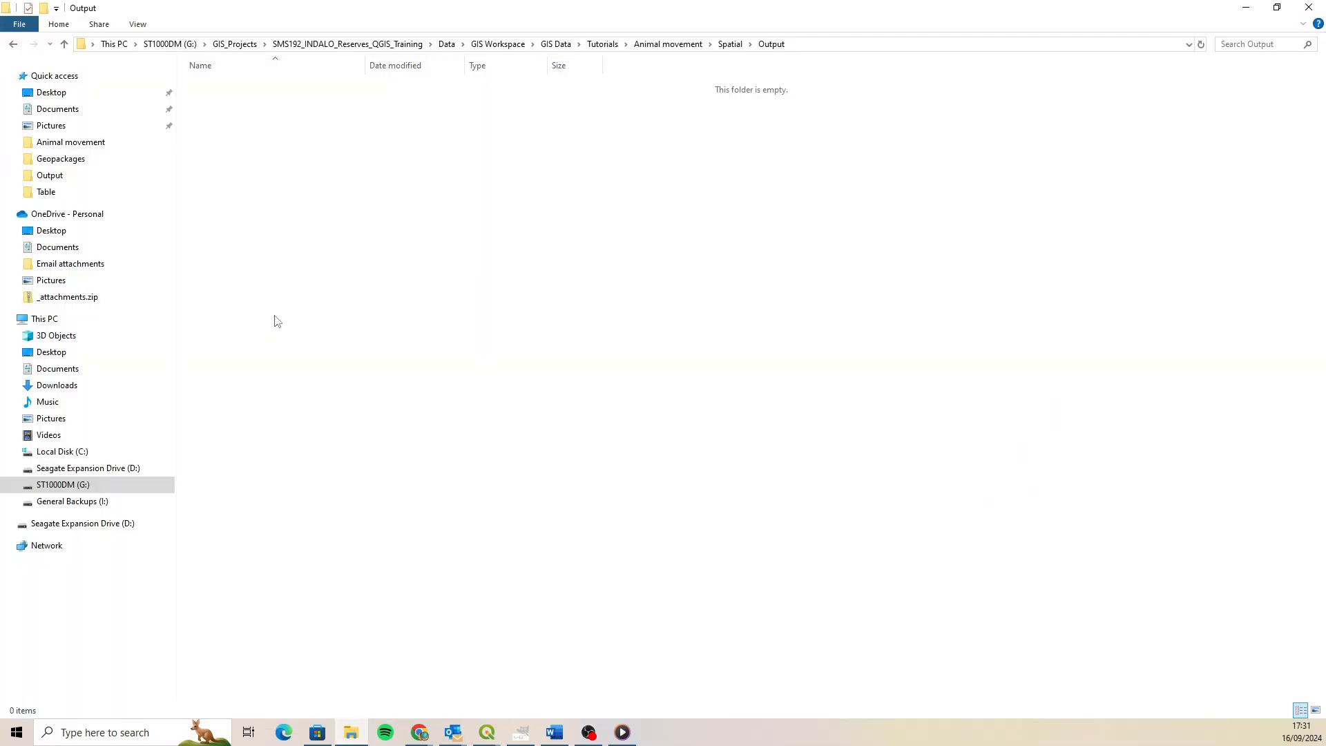
{"action": "left_click", "coordinate": [602, 43]}
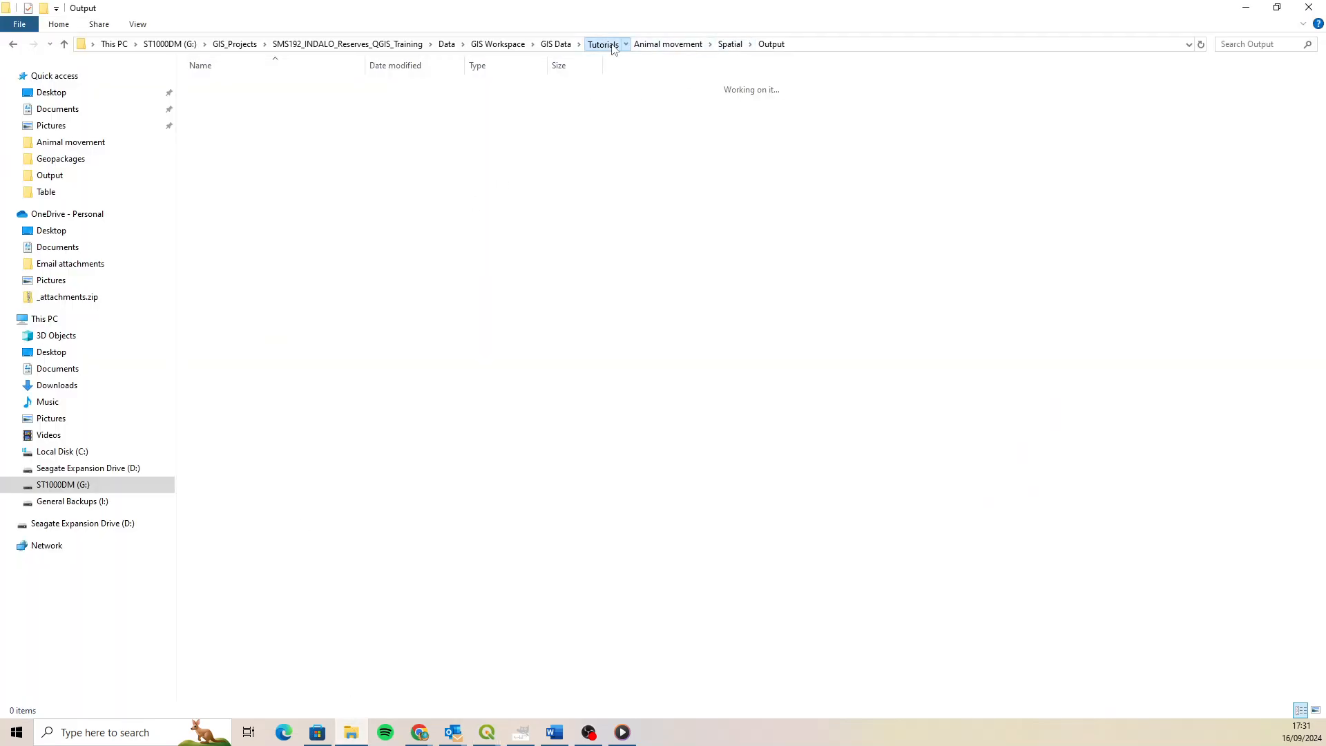
{"action": "double_click", "coordinate": [286, 115]}
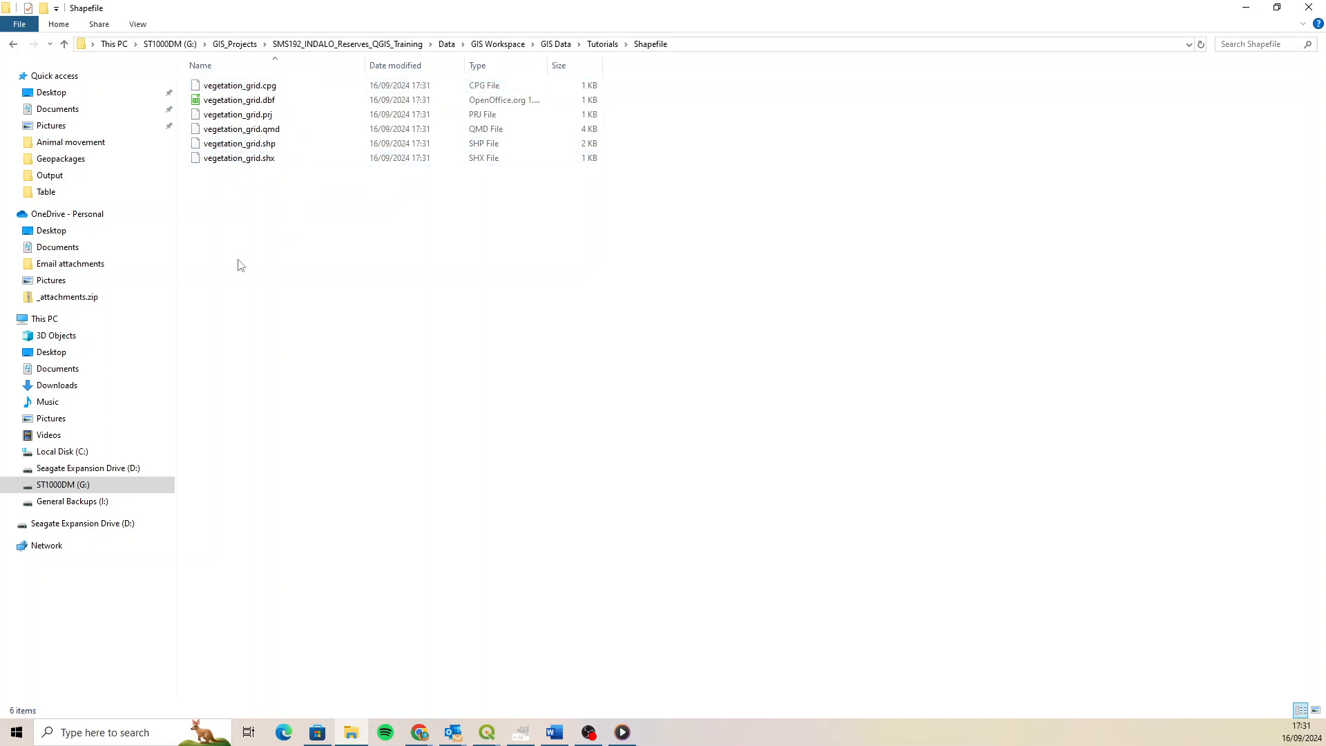
Compress all the vegetation_grid shapefile component files into a zipped folder named vegetation_grid.zip.
{"action": "left_click", "coordinate": [269, 85]}
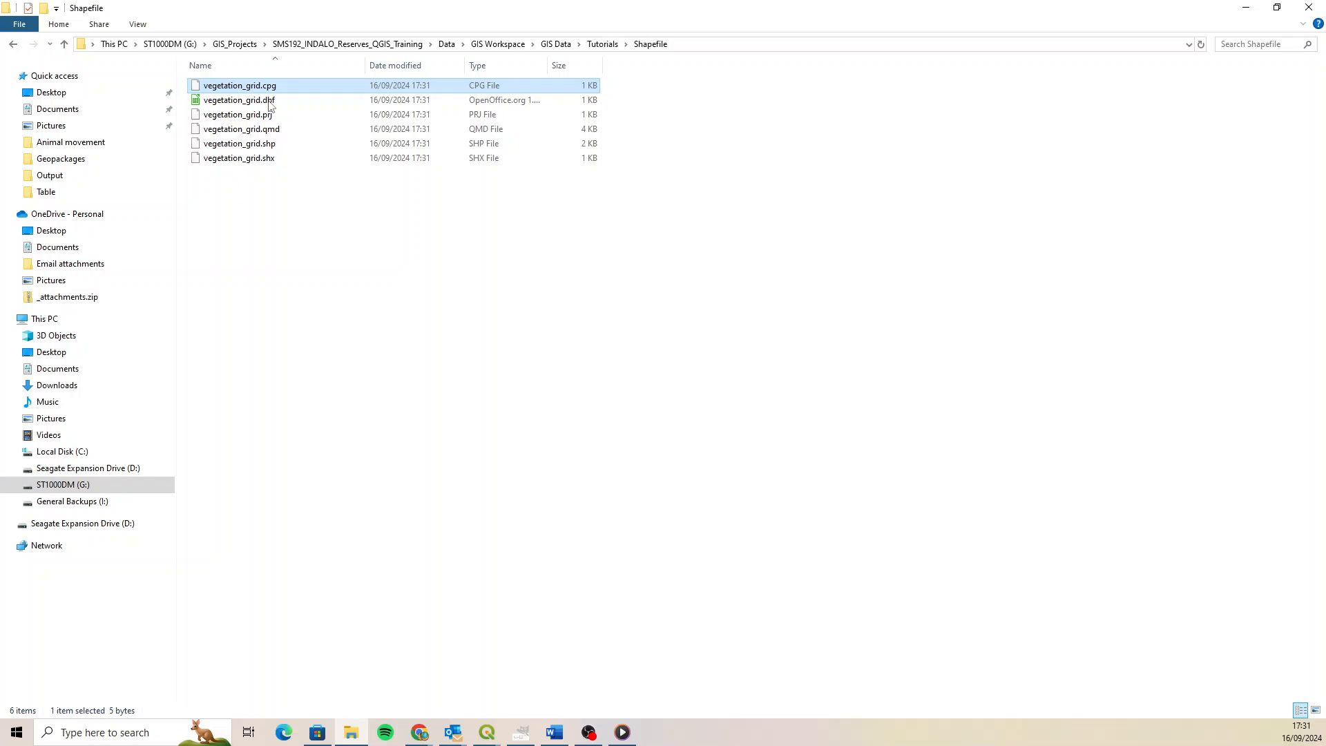
{"action": "left_click", "coordinate": [297, 165], "text": "shift"}
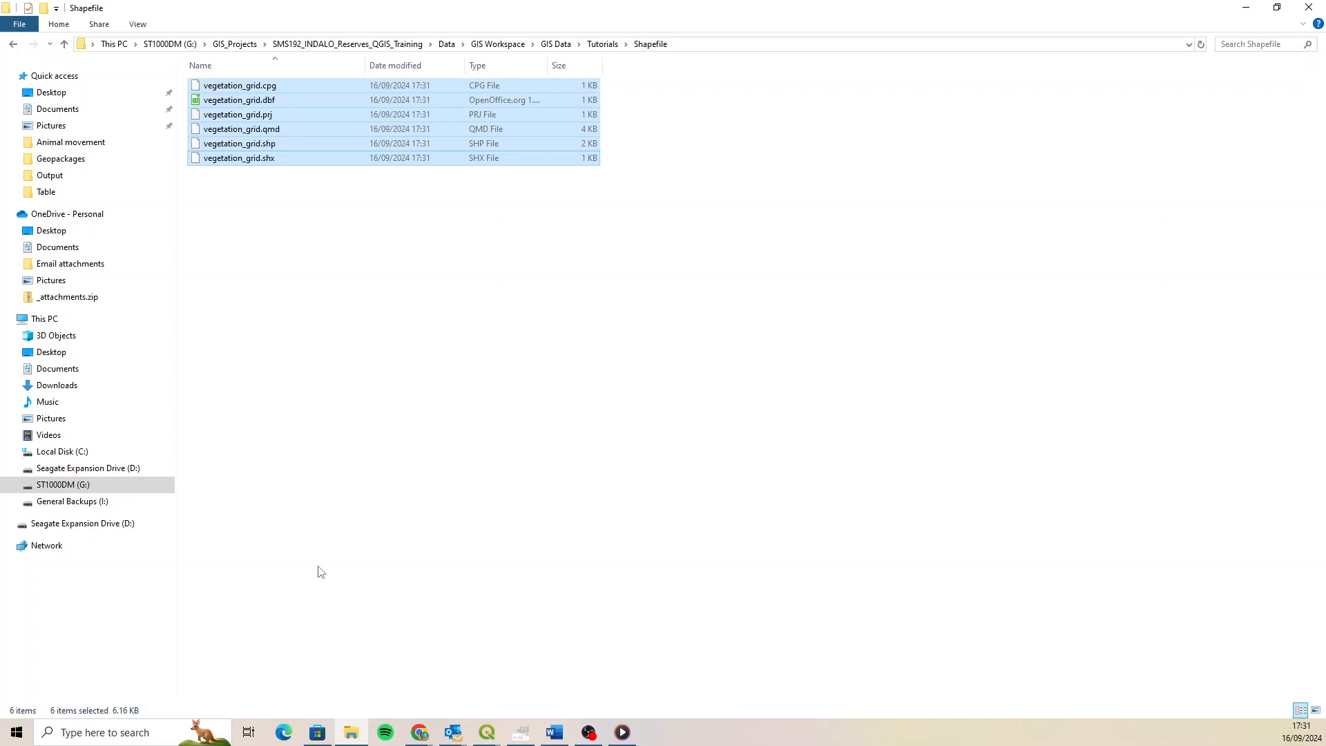
{"action": "right_click", "coordinate": [298, 129]}
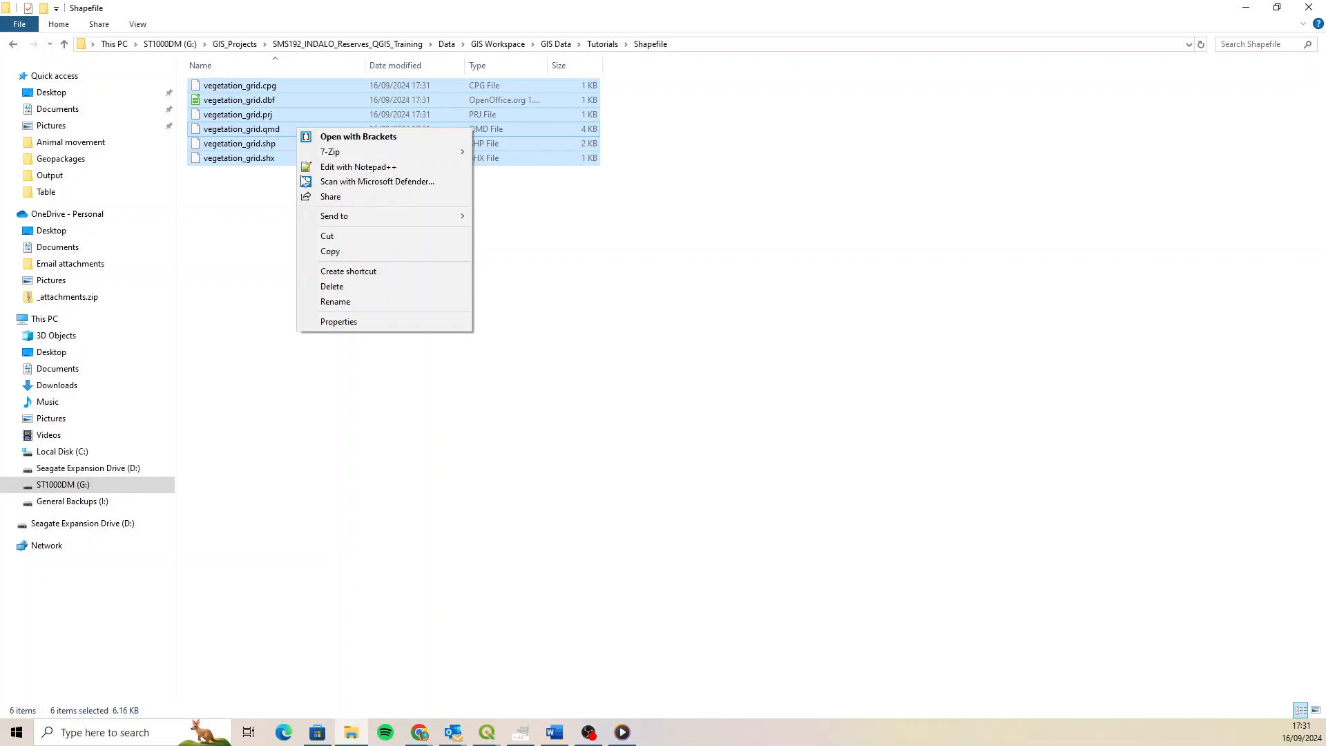
{"action": "mouse_move", "coordinate": [409, 215]}
{"action": "left_click", "coordinate": [574, 229]}
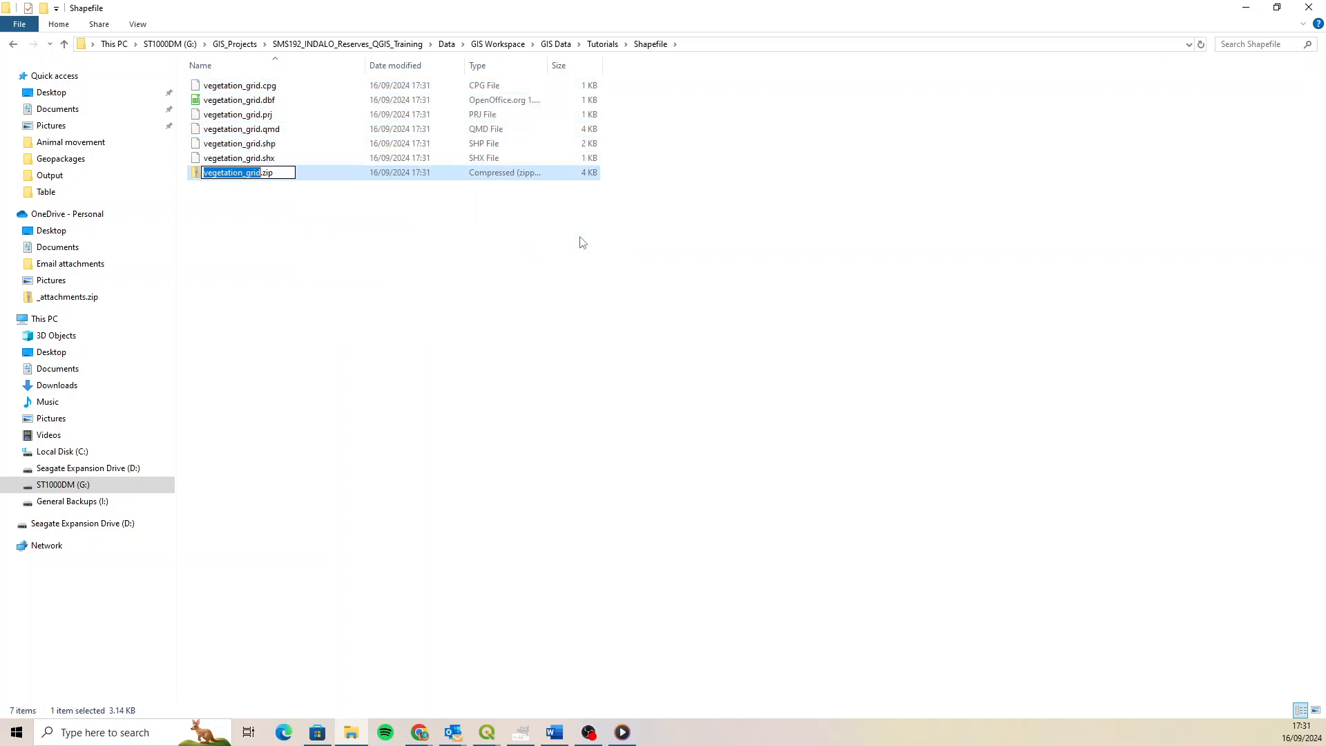
{"action": "key", "text": "Return"}
{"action": "left_click", "coordinate": [368, 272]}
Examine the shapefile's component files, from .cpg through .shx, alongside the zipped folder.
{"action": "left_click", "coordinate": [242, 175]}
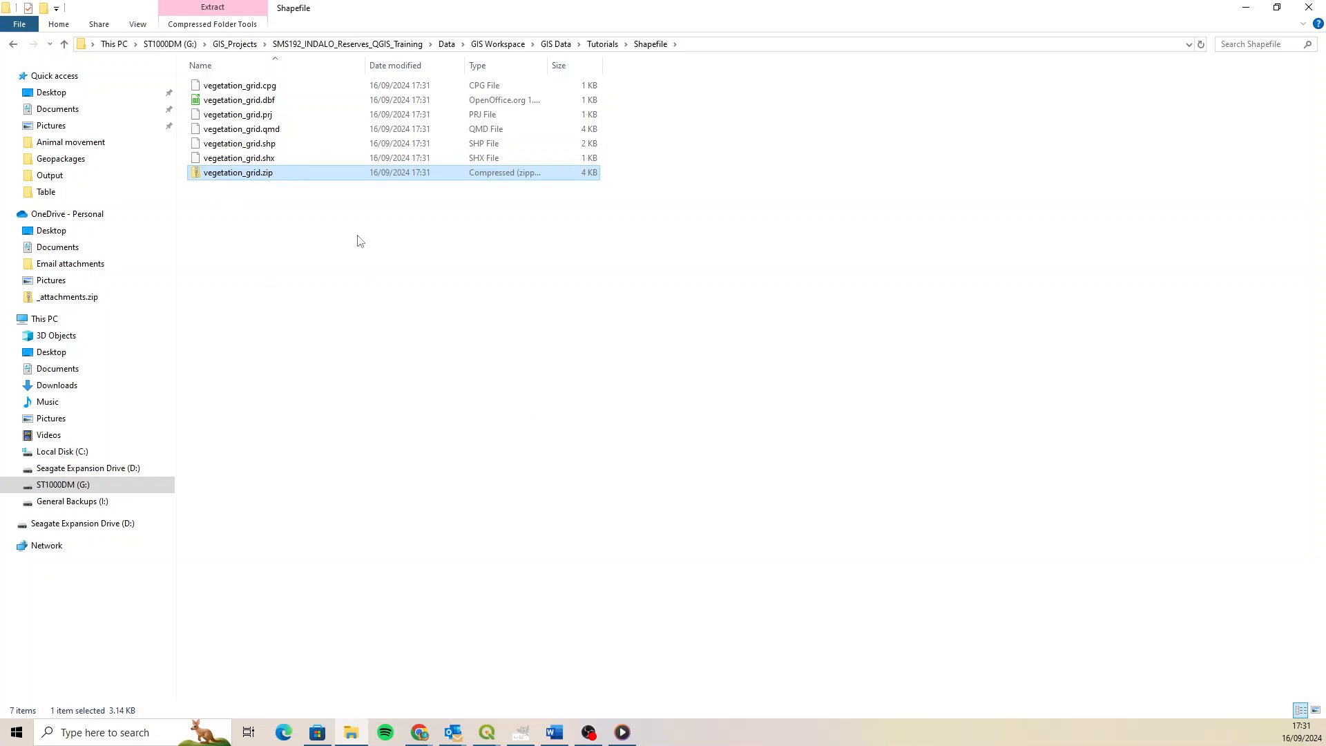
{"action": "left_click", "coordinate": [287, 153]}
{"action": "left_click", "coordinate": [286, 100]}
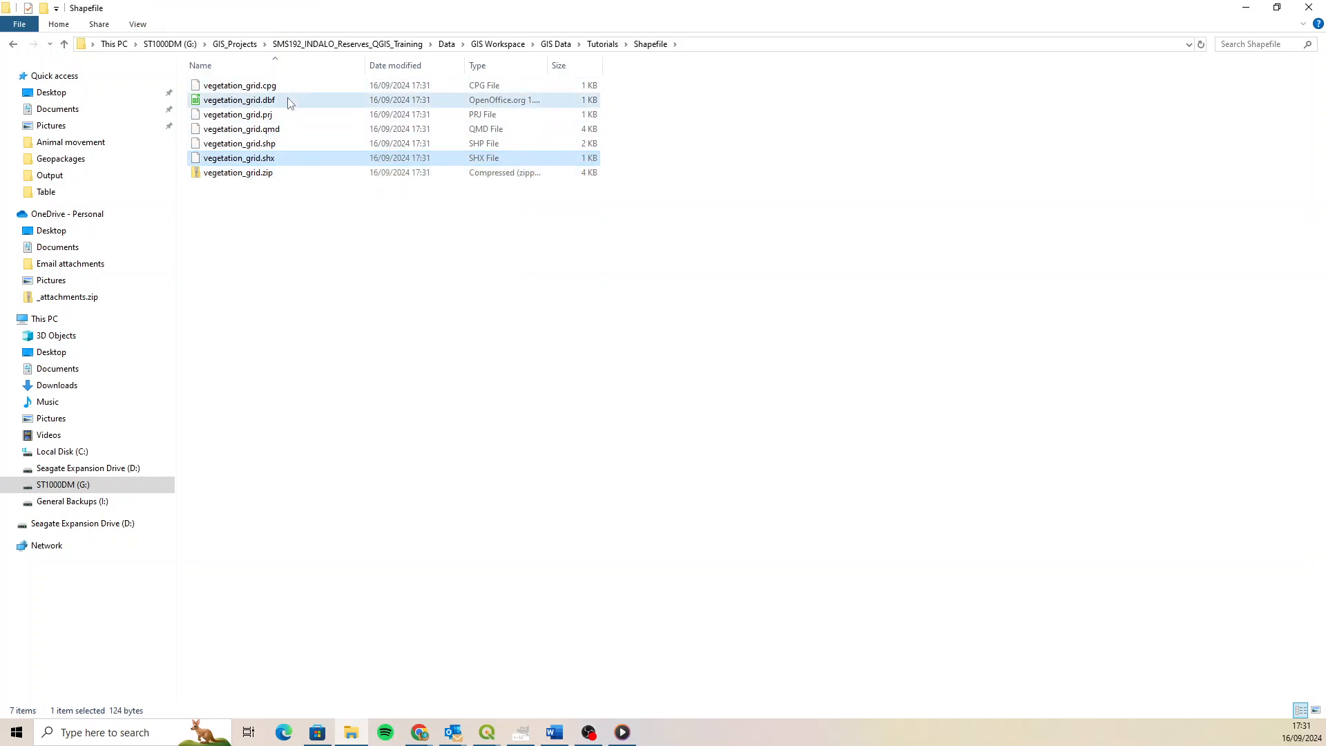
{"action": "left_click", "coordinate": [303, 145], "text": "shift"}
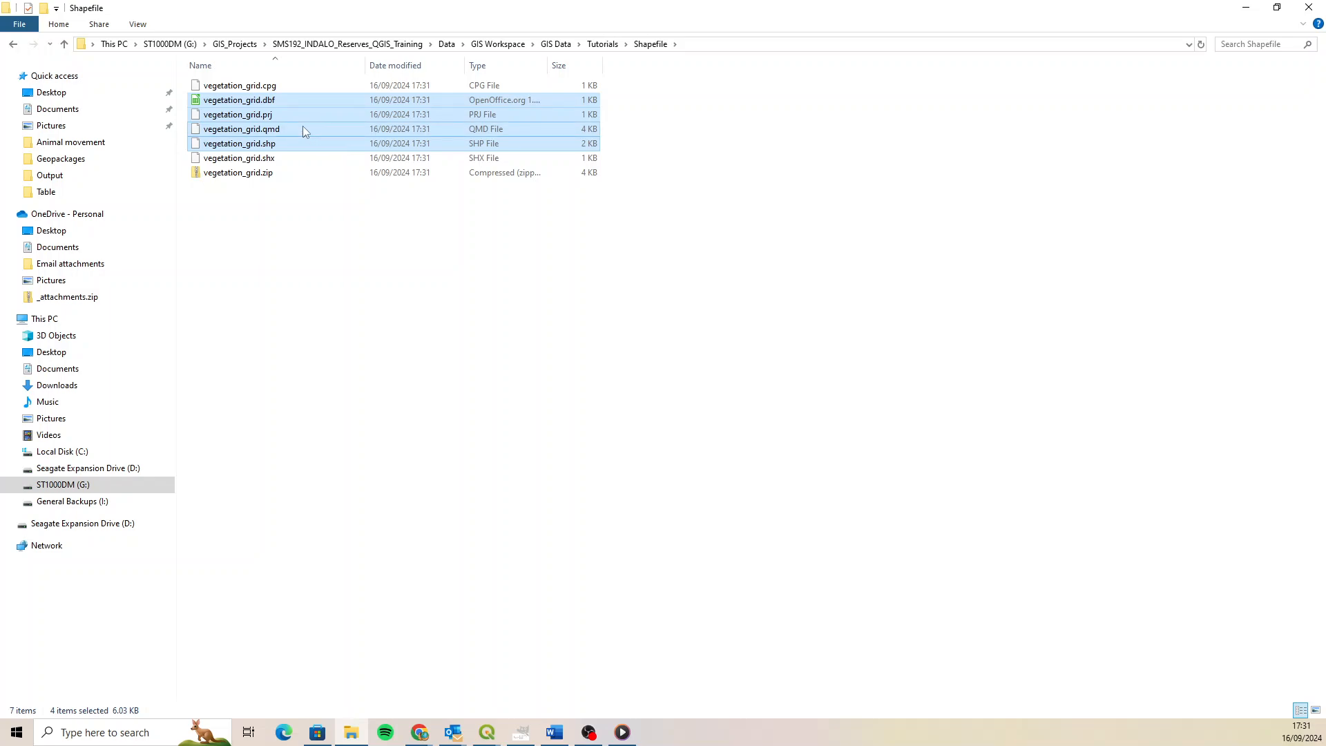
{"action": "left_click", "coordinate": [275, 159]}
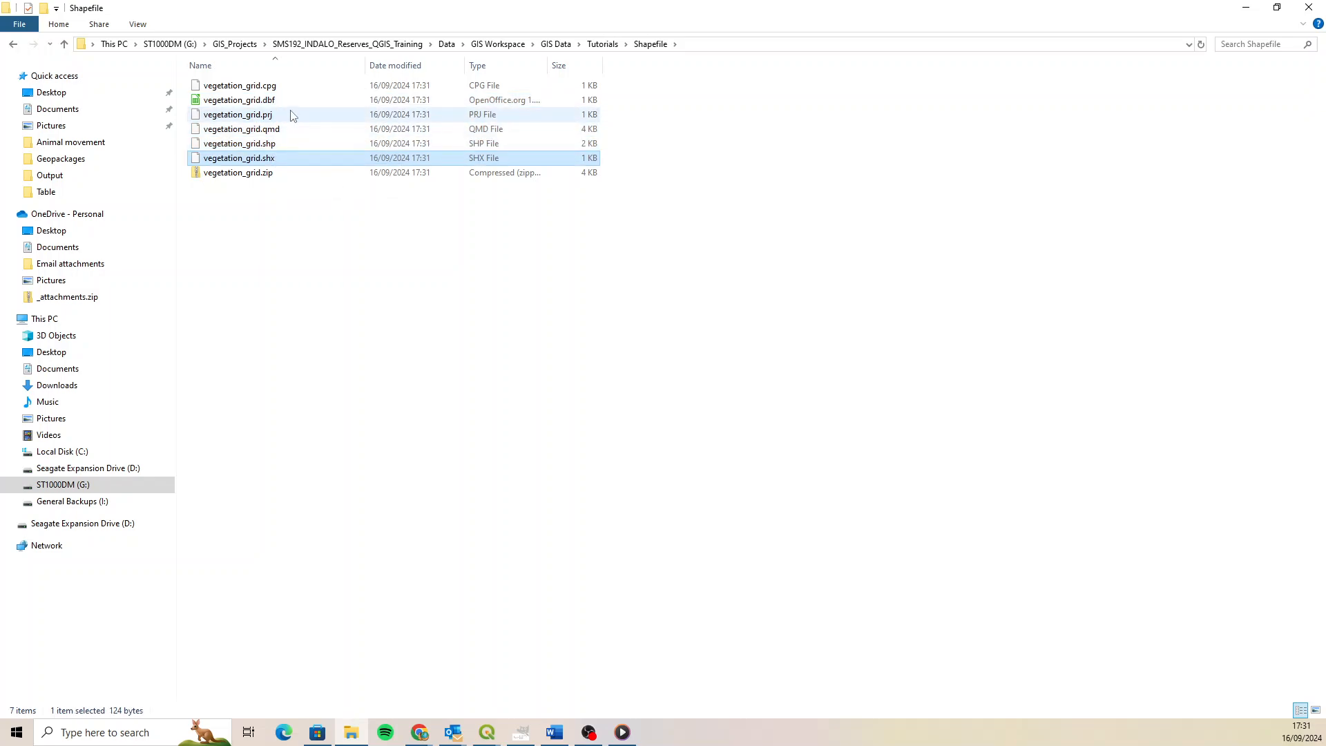
{"action": "left_click", "coordinate": [286, 88], "text": "shift"}
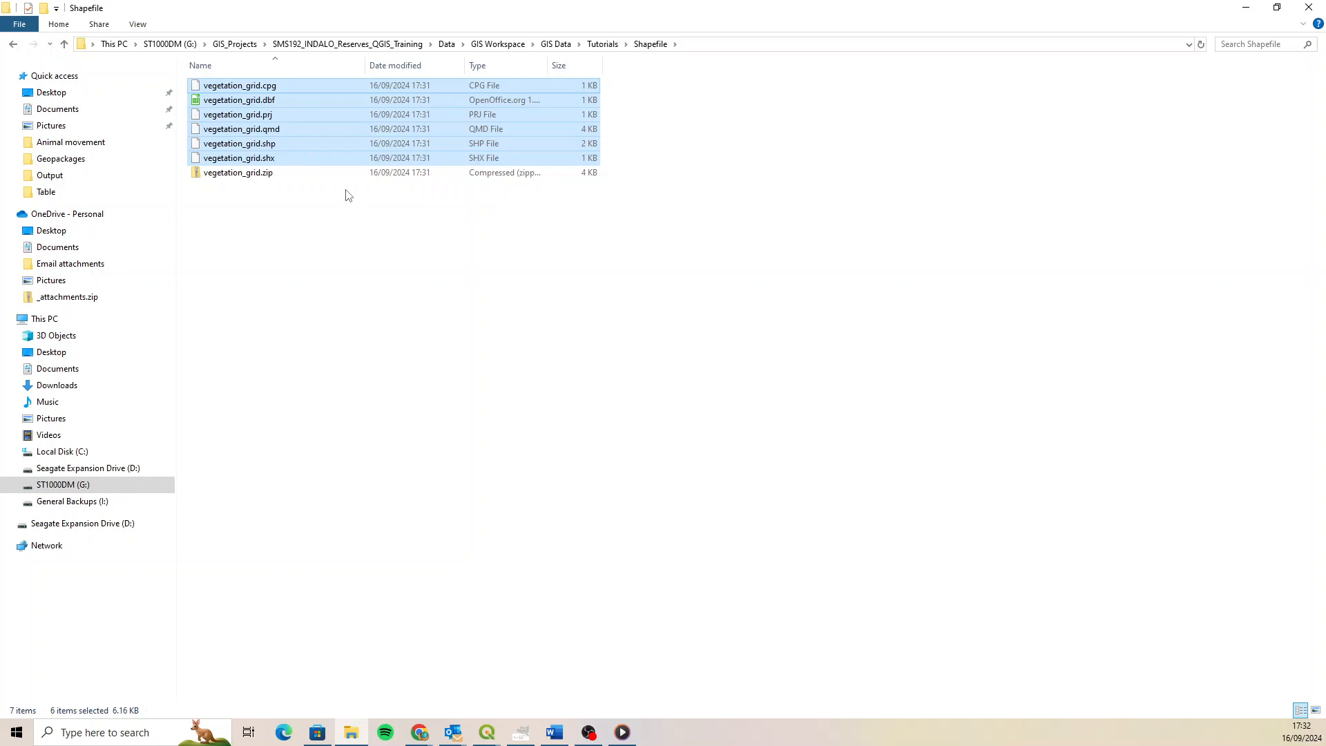
{"action": "left_click", "coordinate": [294, 87]}
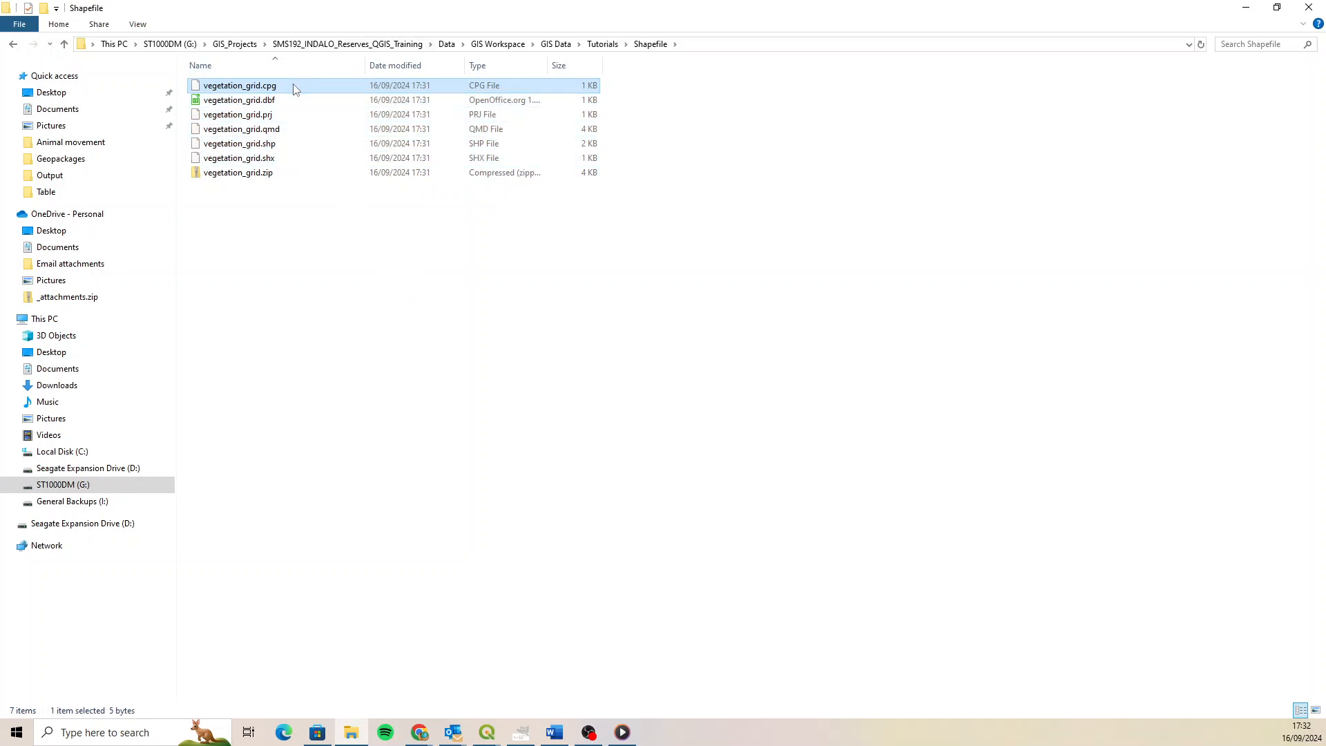
{"action": "left_click", "coordinate": [279, 129], "text": "shift"}
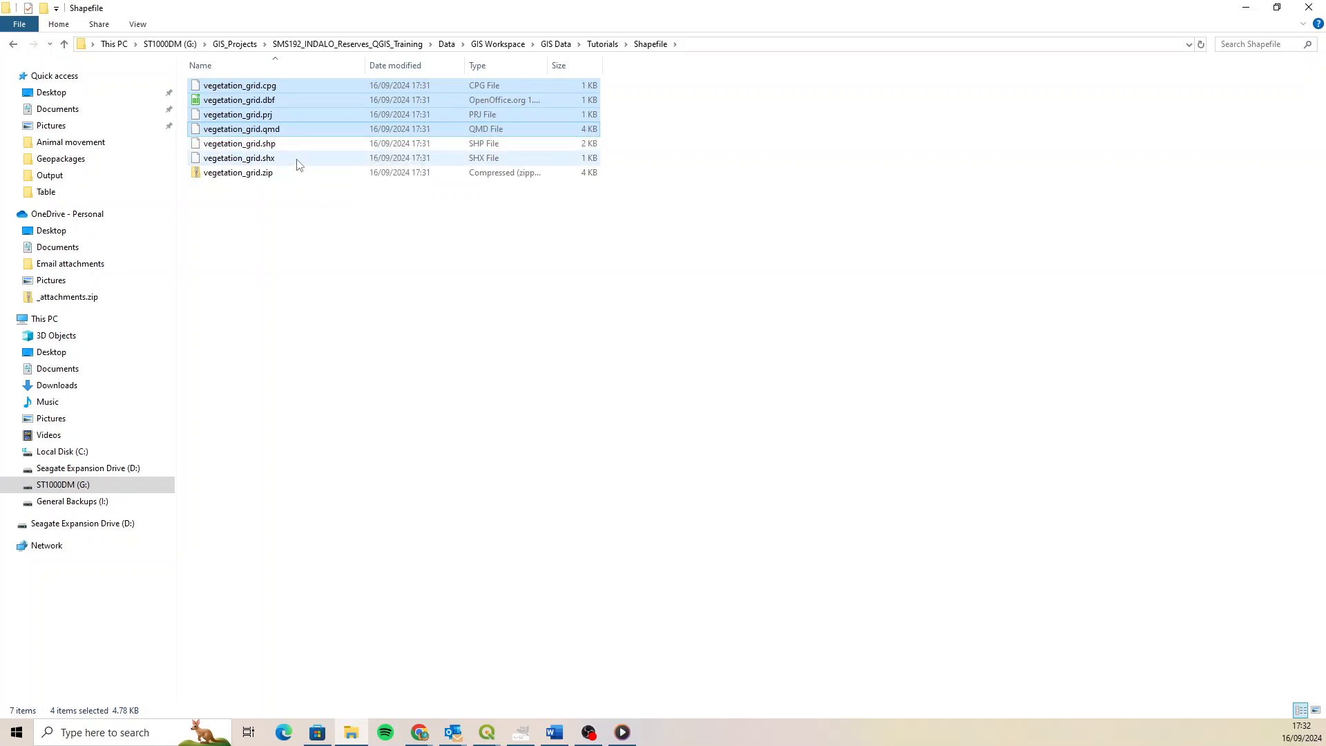
{"action": "left_click", "coordinate": [289, 214]}
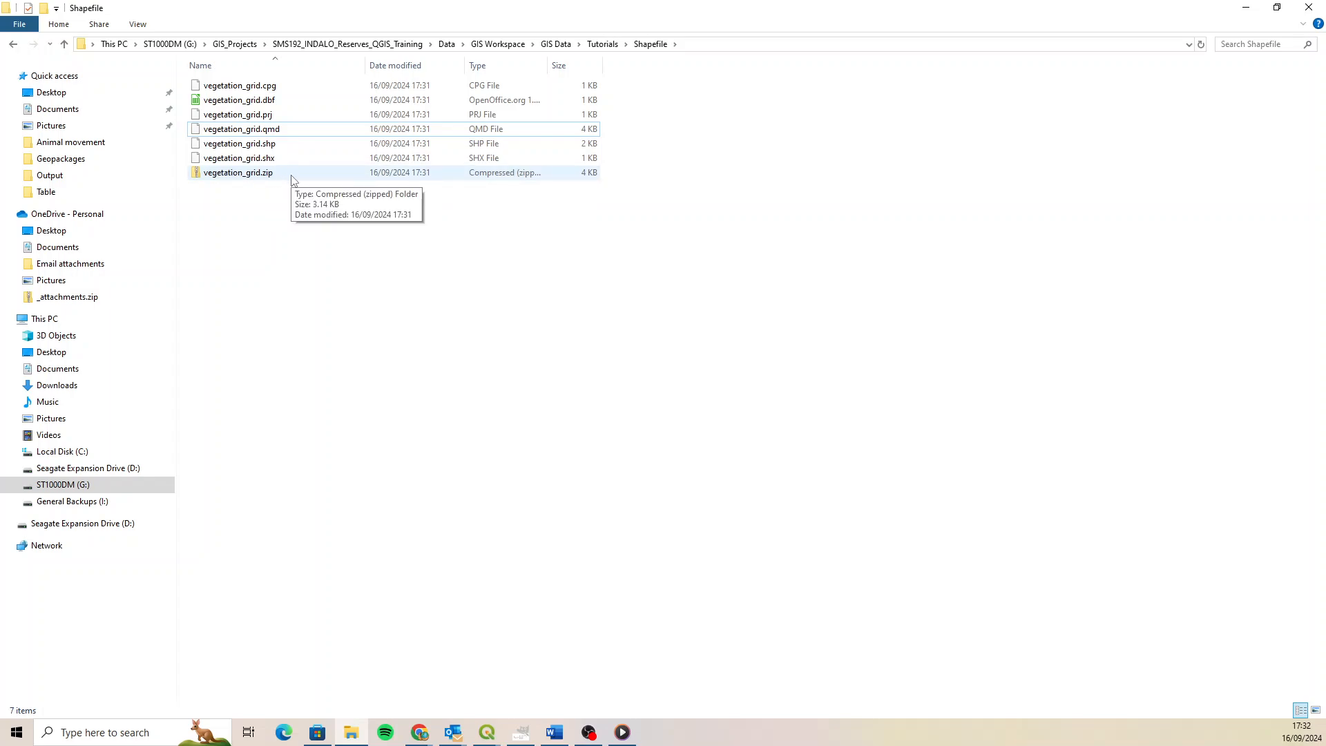
Close the vegetation layer's attribute table window and switch back to the QGIS project.
{"action": "left_click", "coordinate": [487, 732]}
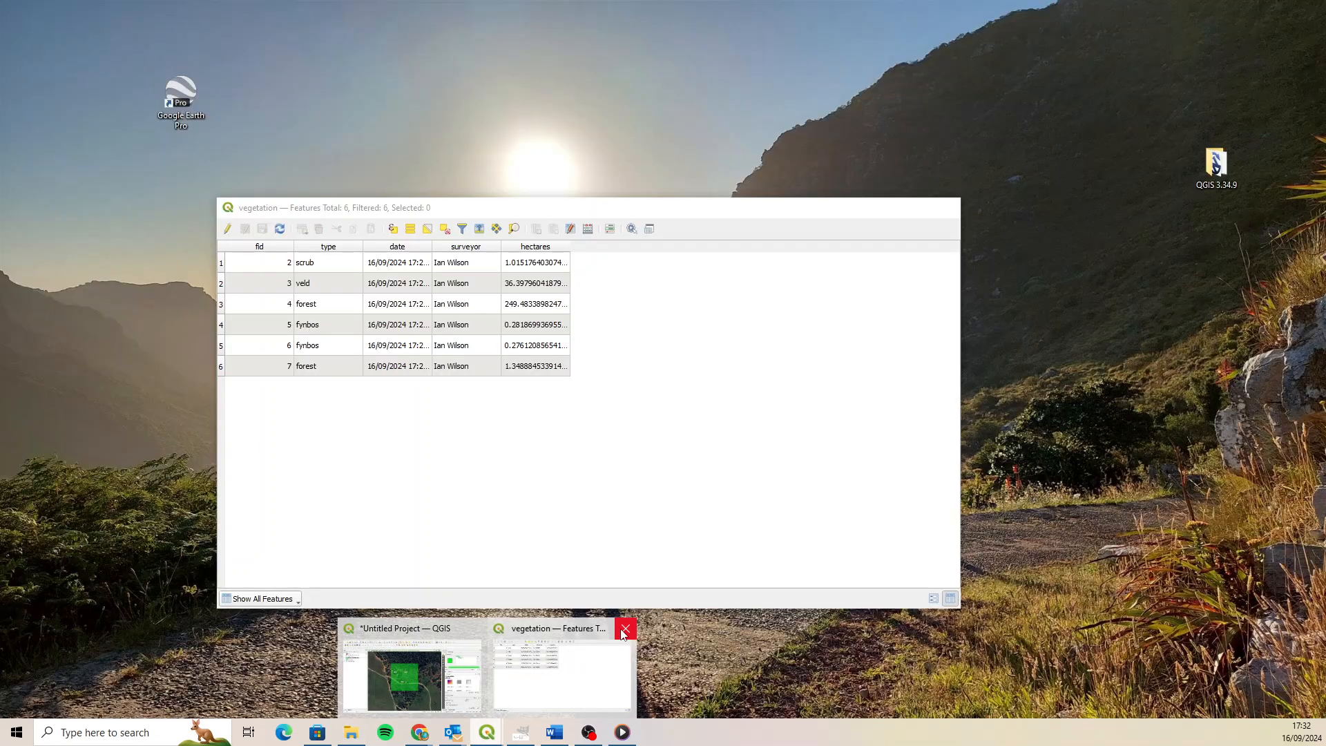
{"action": "left_click", "coordinate": [625, 628]}
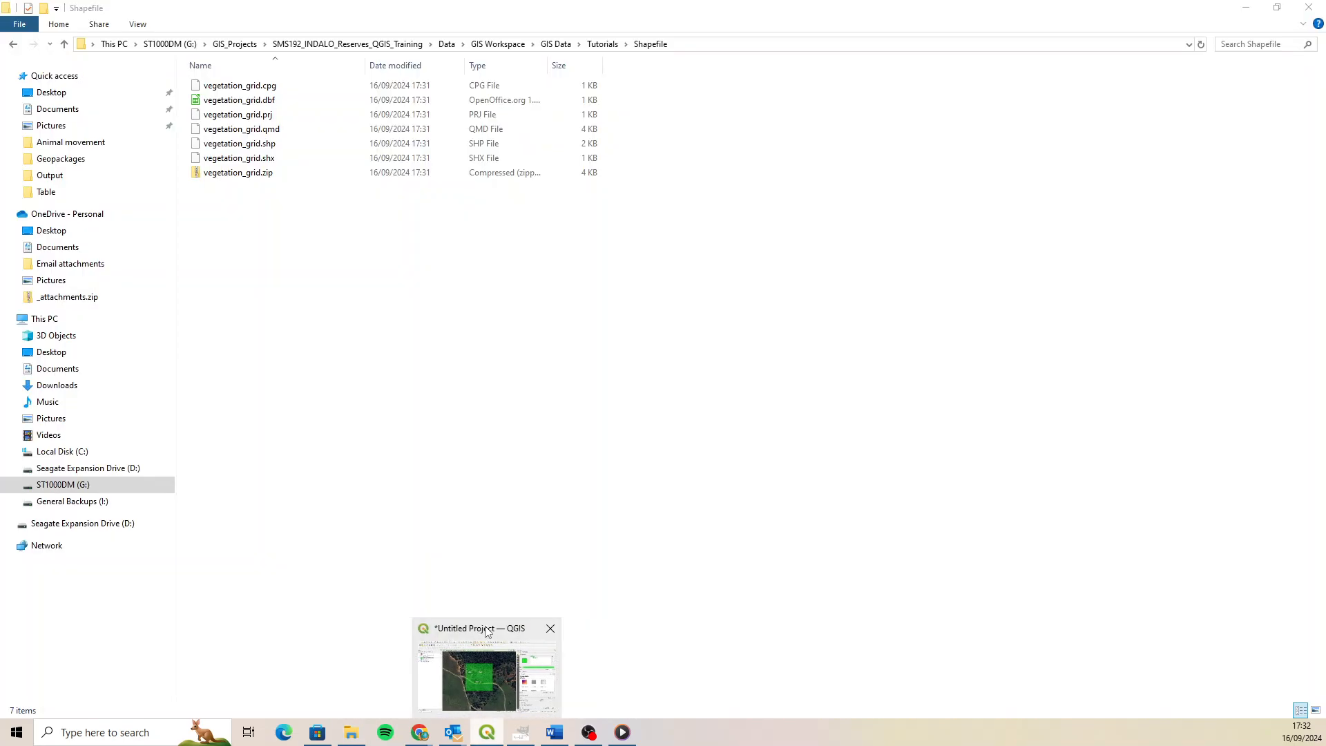
{"action": "left_click", "coordinate": [484, 667]}
{"action": "key", "text": "alt+Tab"}
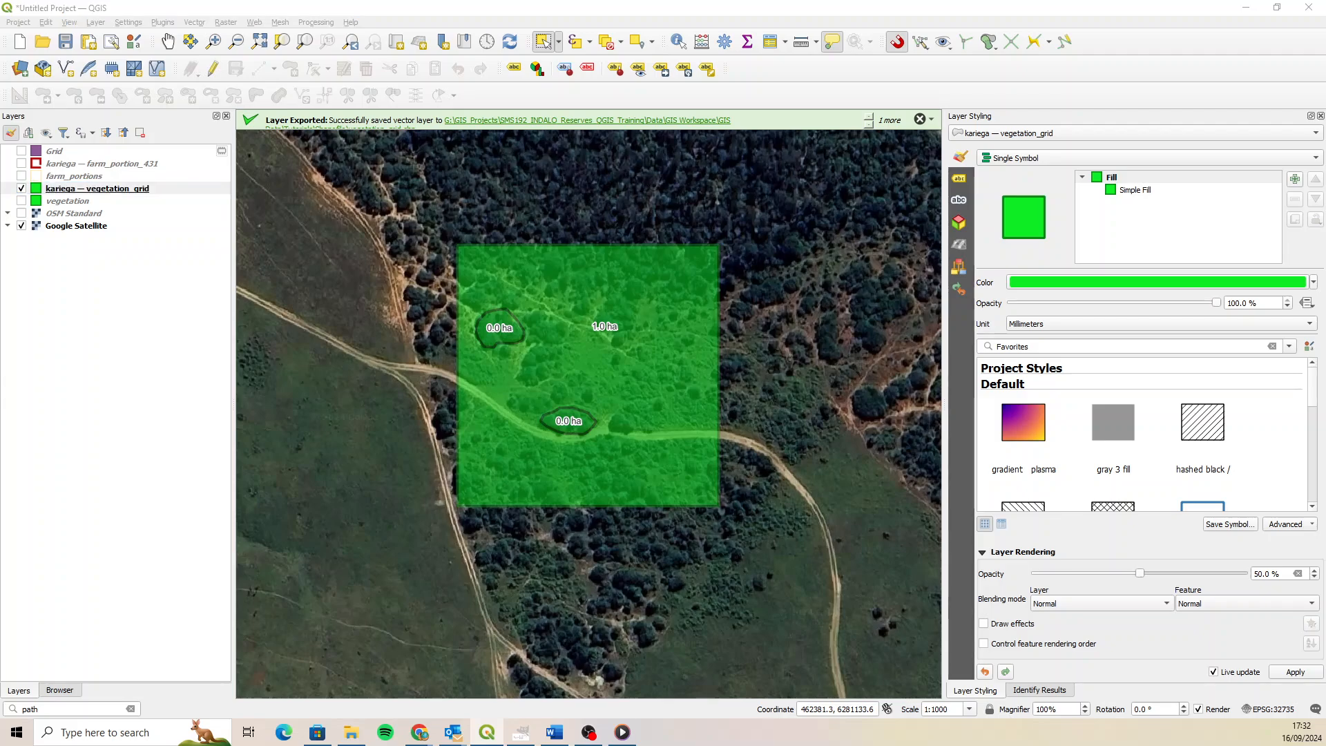